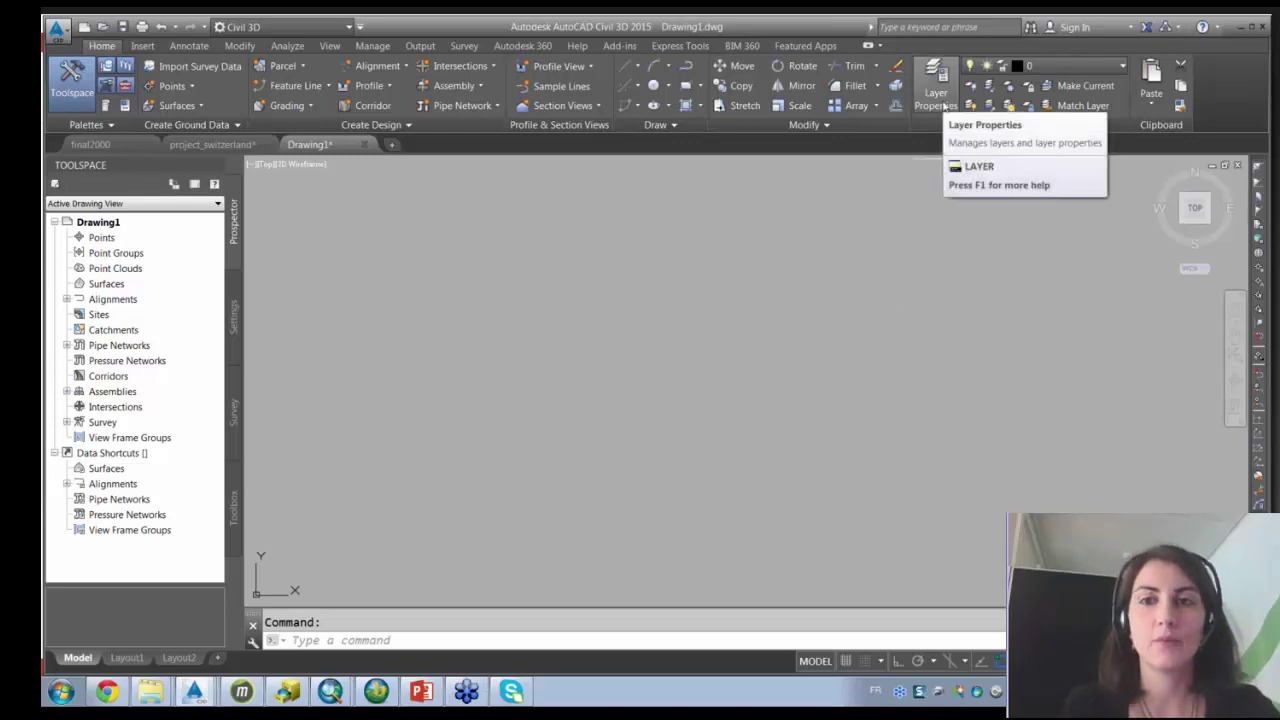
Create a new layer named MOSAIC and make it the current layer.
left_click(940, 100)
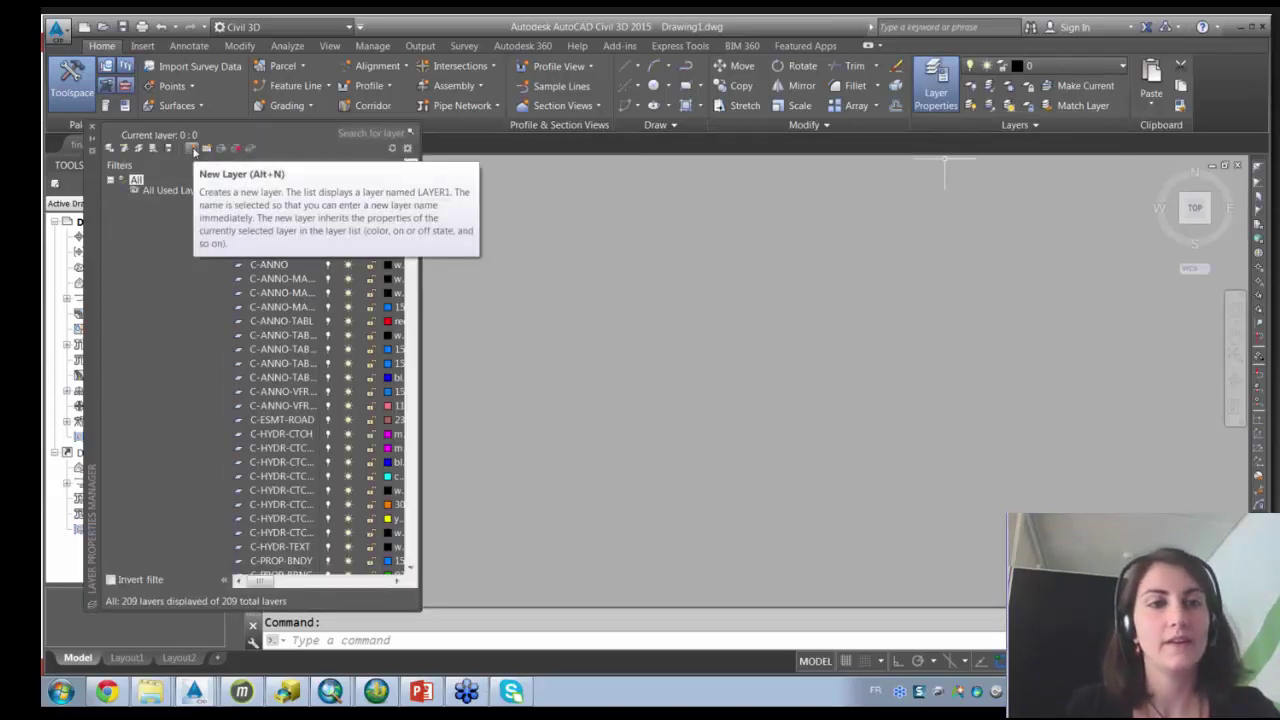
left_click(194, 150)
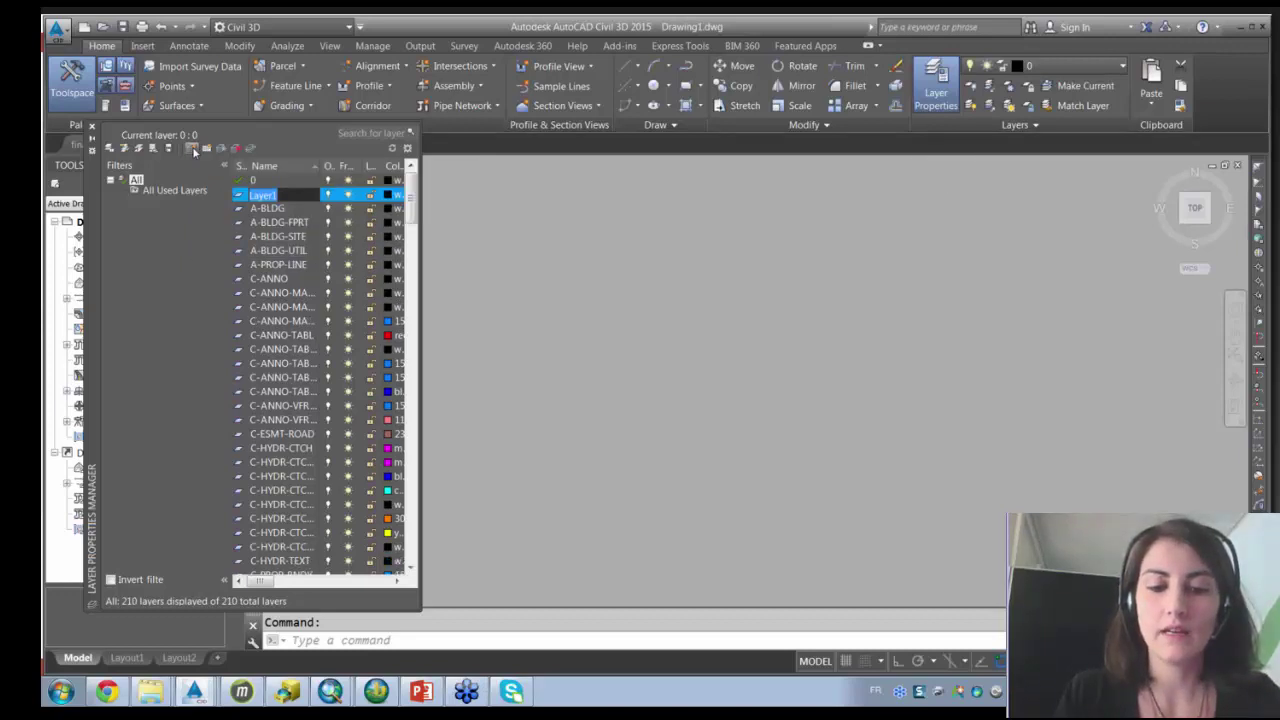
type("MOSAIC")
key("Return")
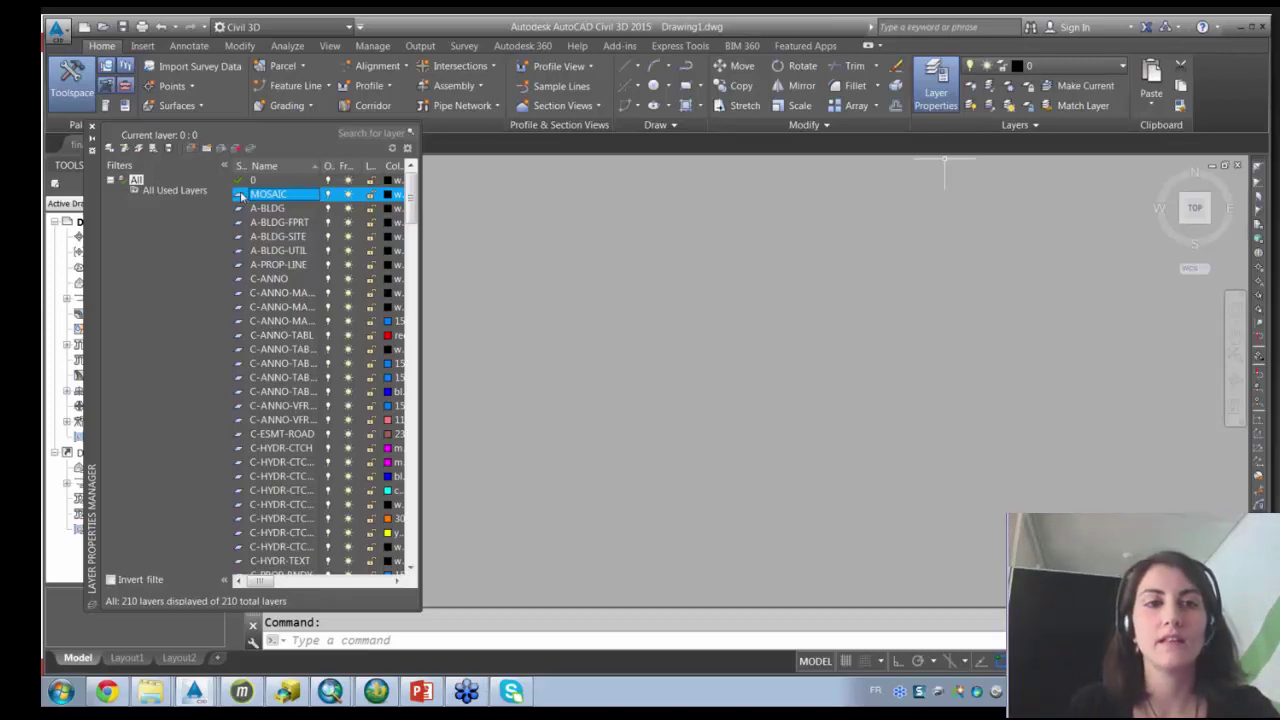
double_click(241, 196)
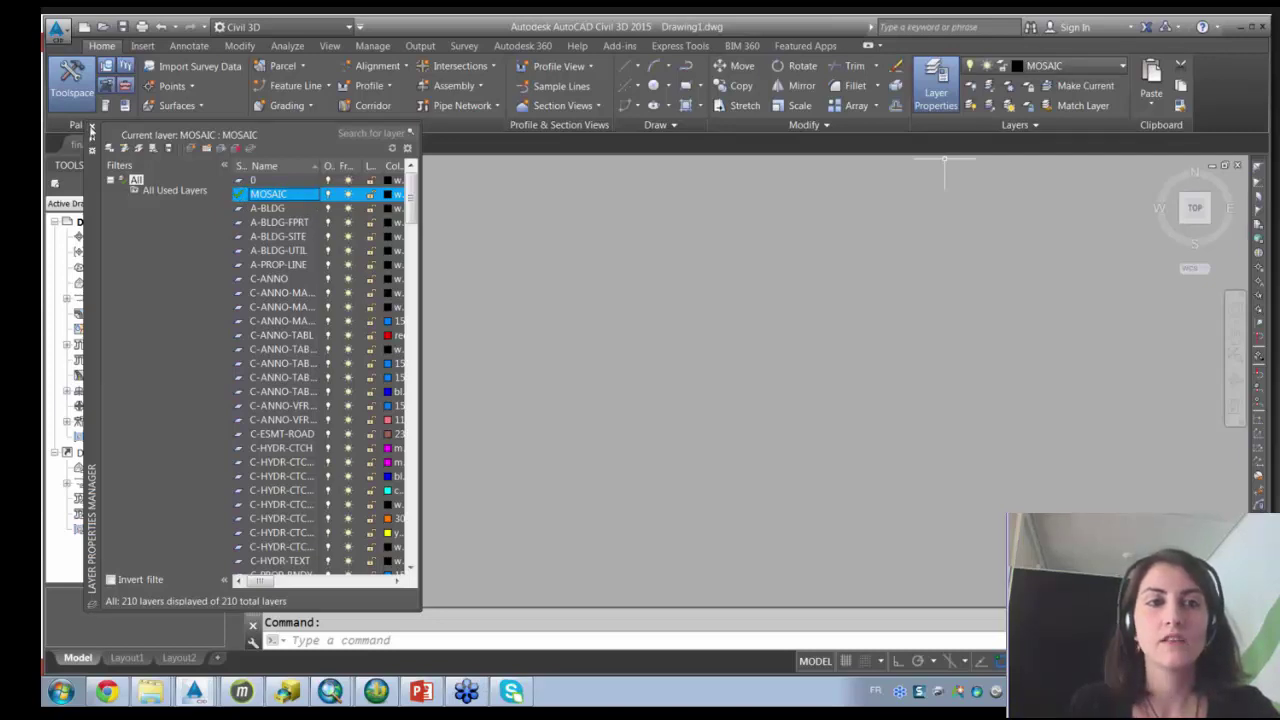
left_click(91, 129)
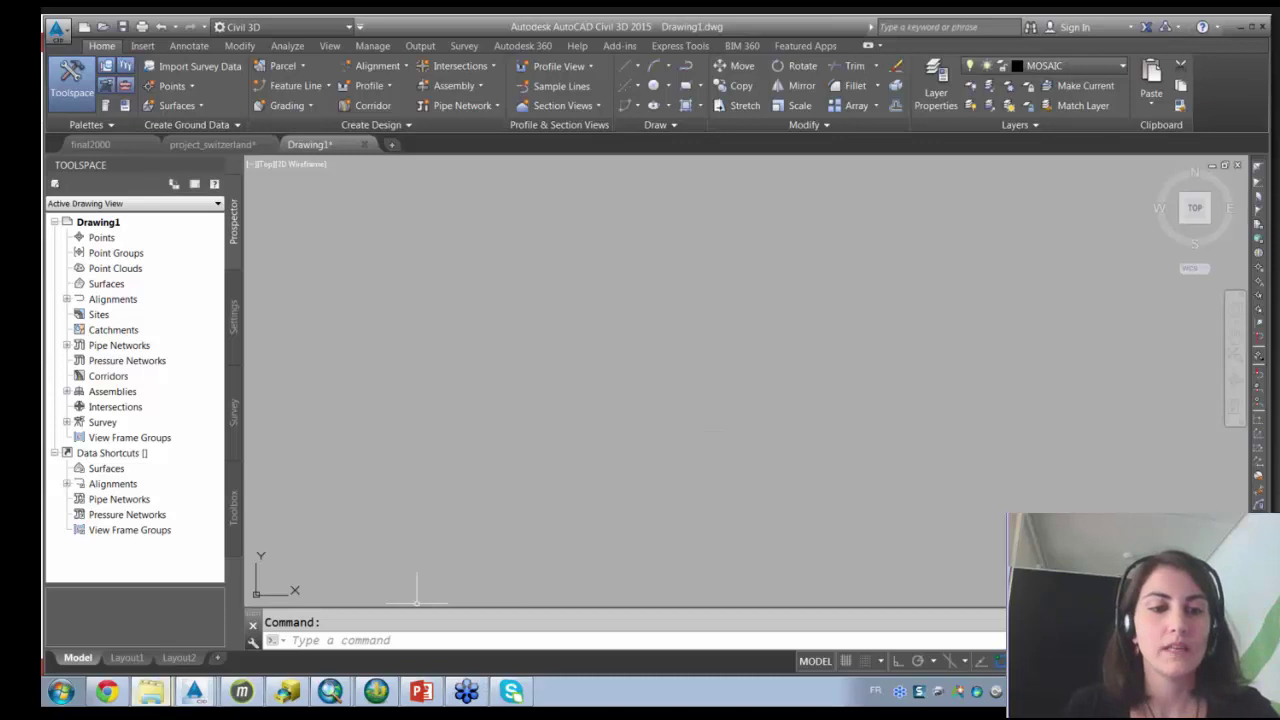
Insert transparent_topography_cadastre_switzerland_mosaic_group1.tif from the mosaic folder into the drawing at 0,0 with scale factor 1 and rotation 0.
mouse_move(150, 691)
left_click(150, 630)
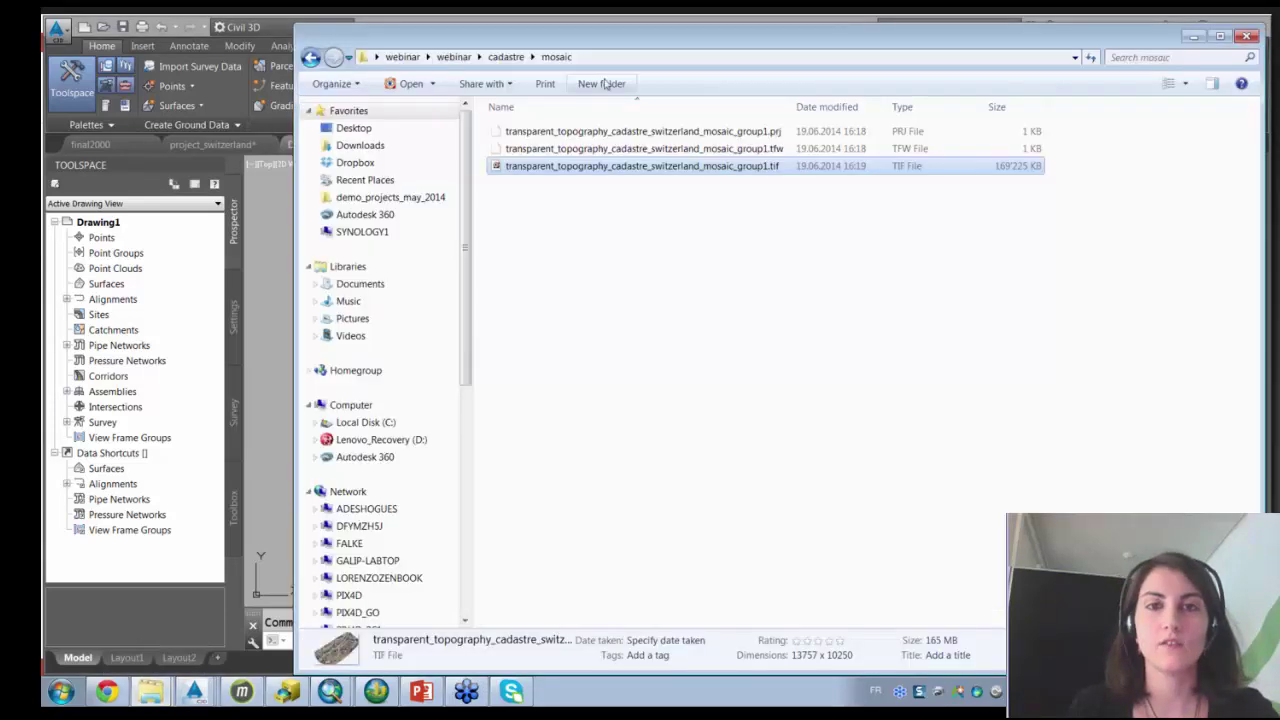
left_click_drag(630, 47, 618, 385)
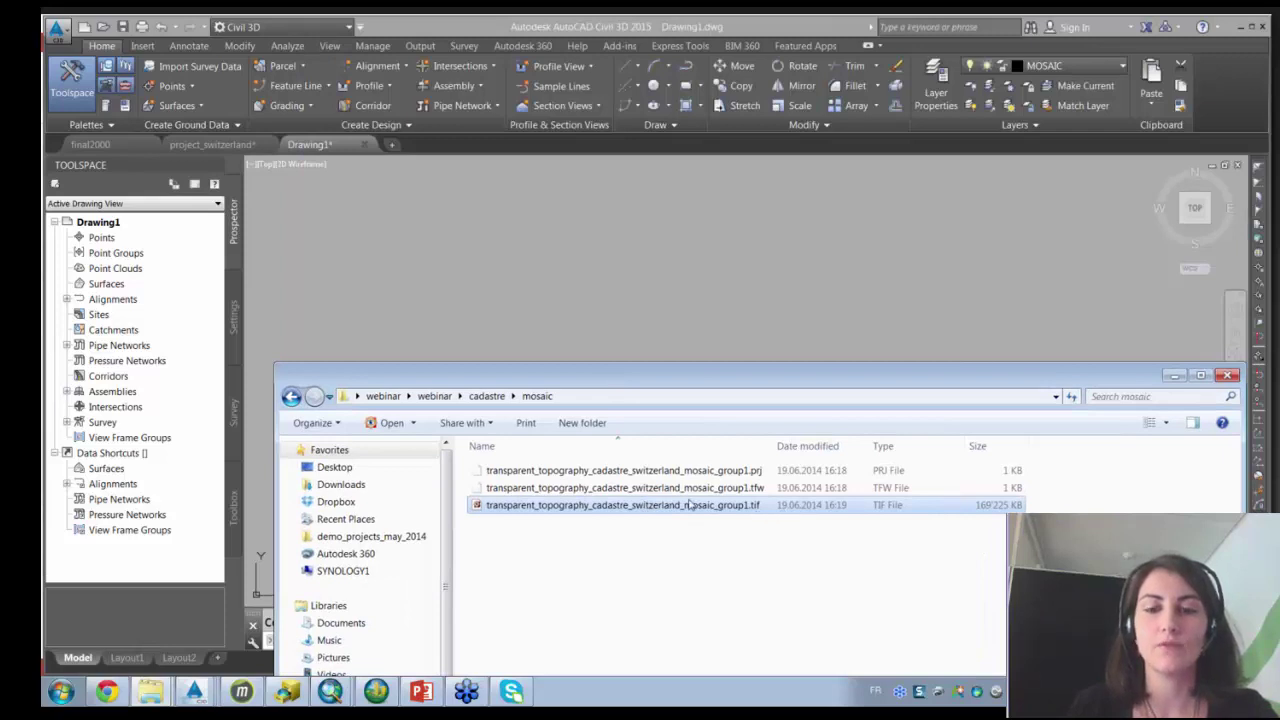
left_click_drag(682, 507, 672, 345)
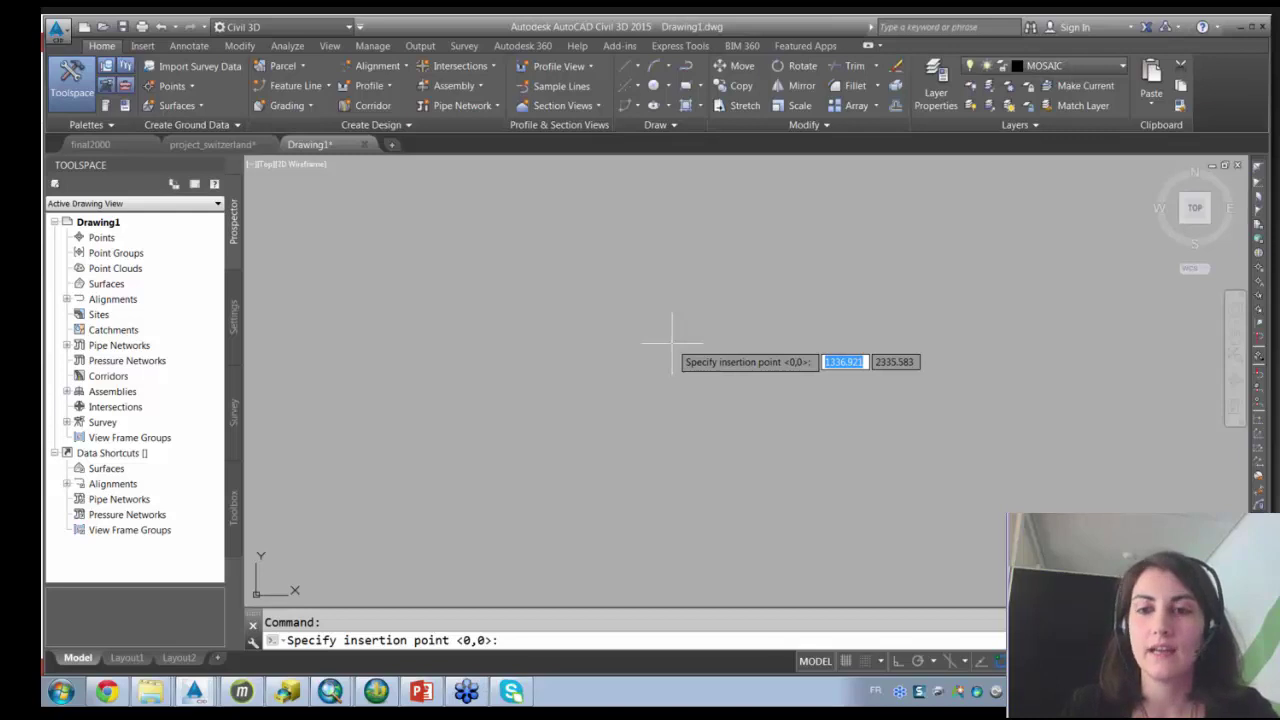
key("Return")
key("Return")
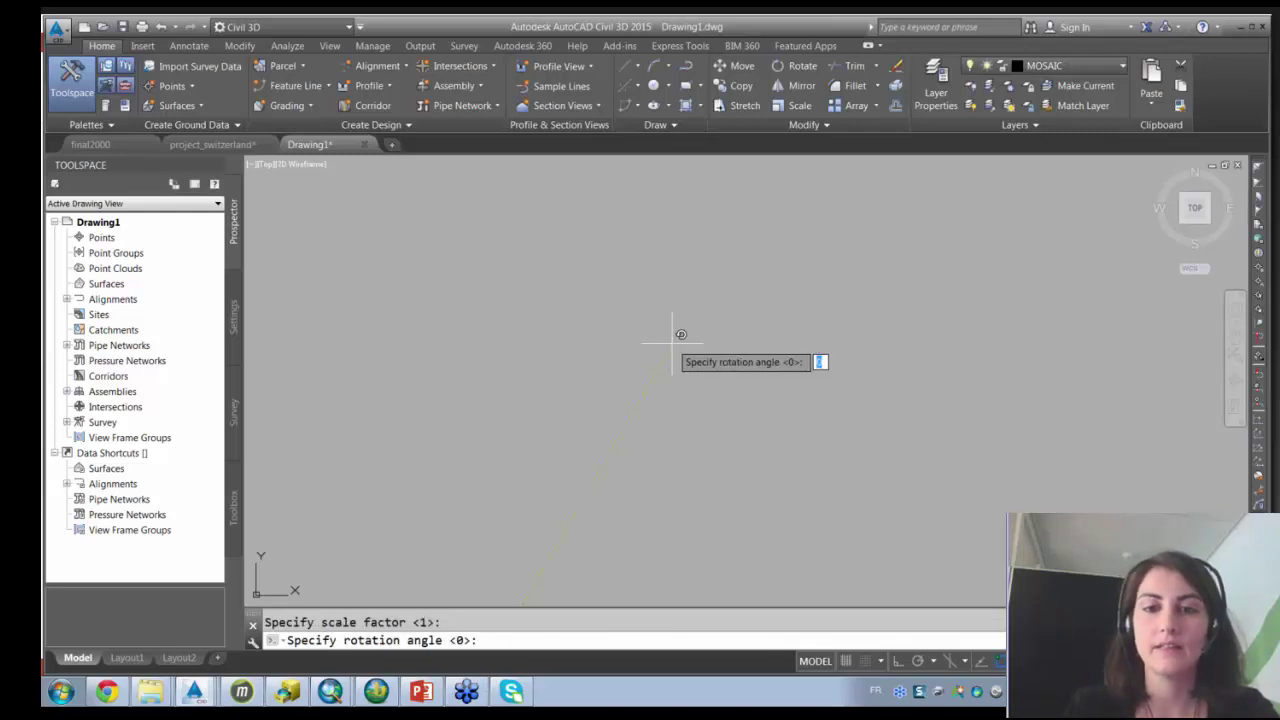
key("Return")
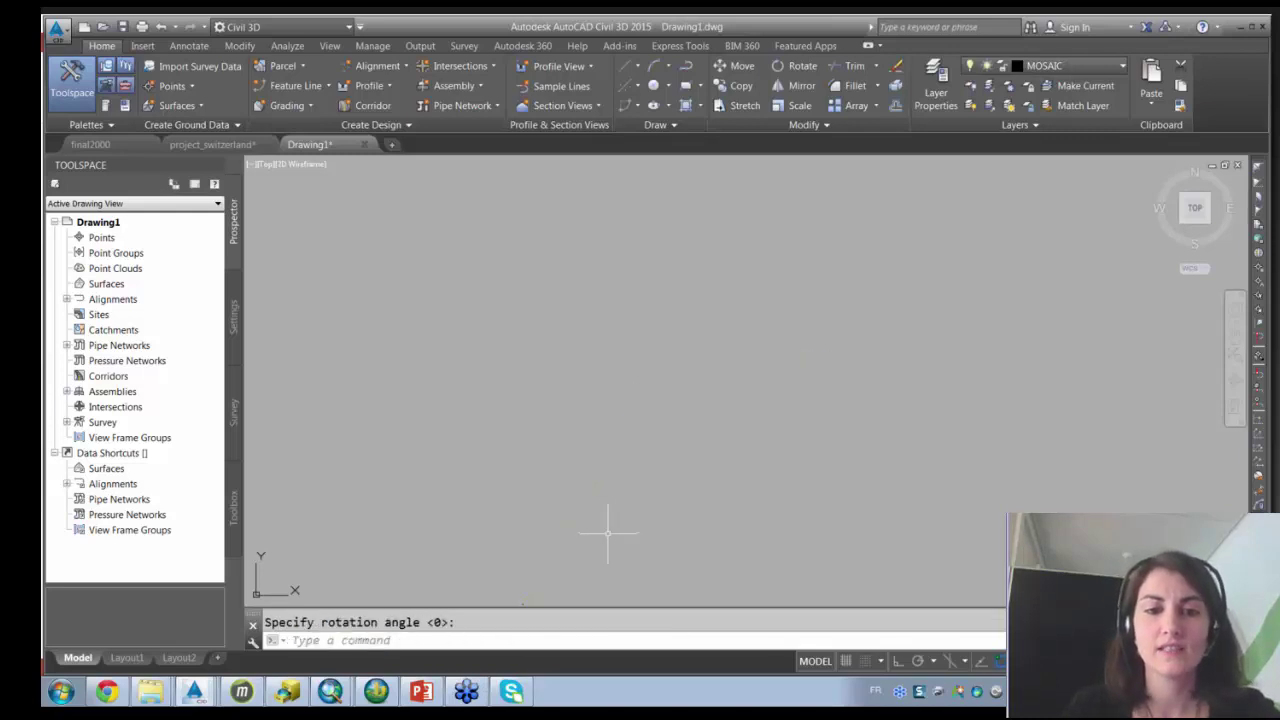
type("la")
key("Return")
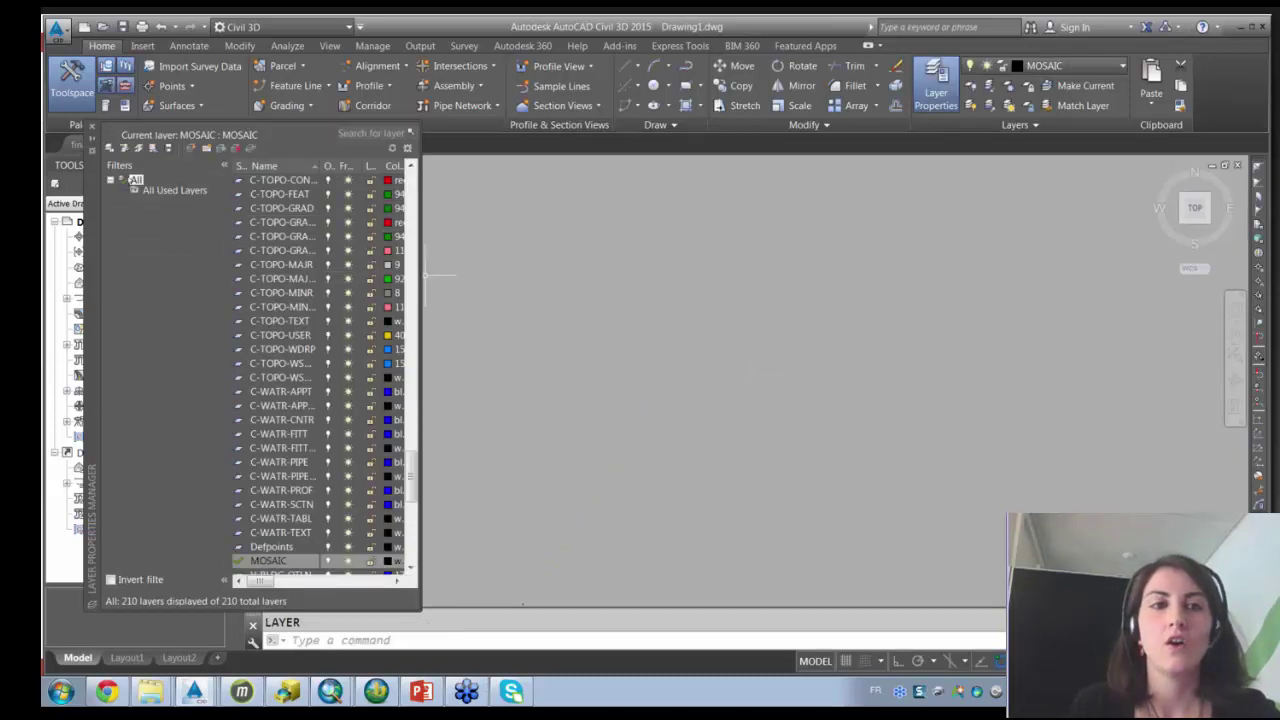
left_click(91, 127)
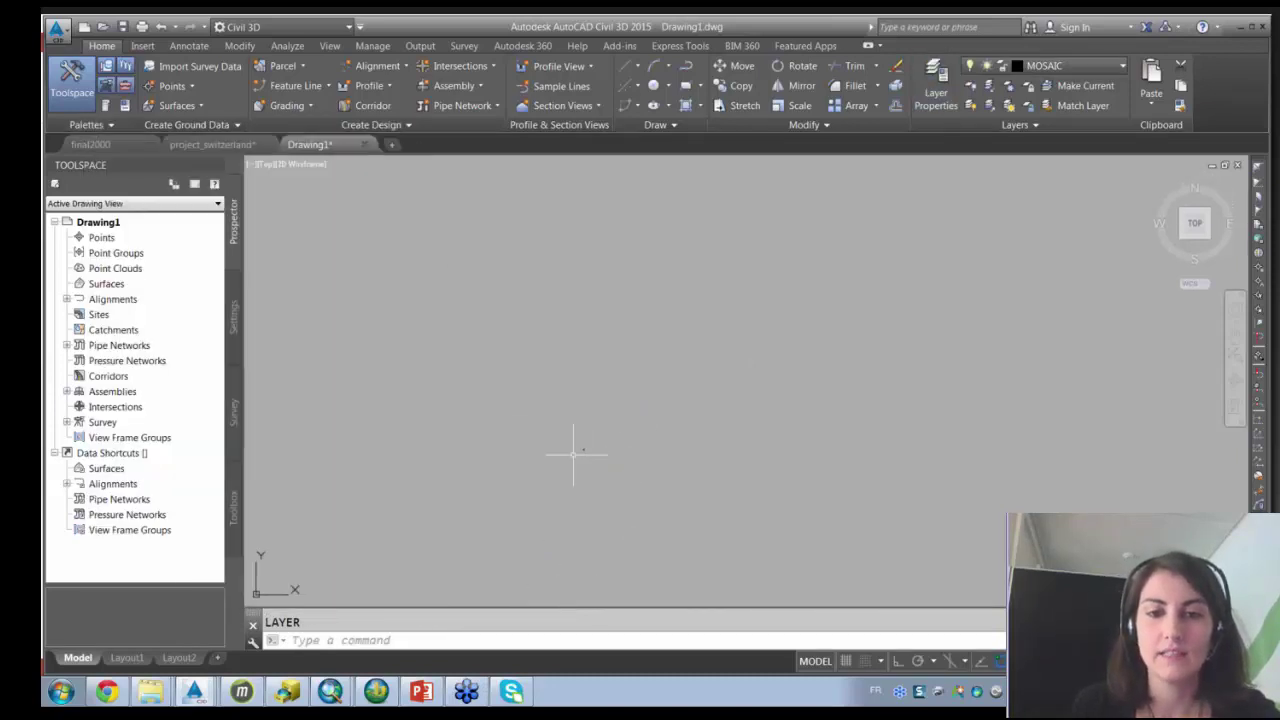
Check the coordinates over the inserted mosaic image with the ID command, without picking a point.
scroll(586, 448, "up", 12)
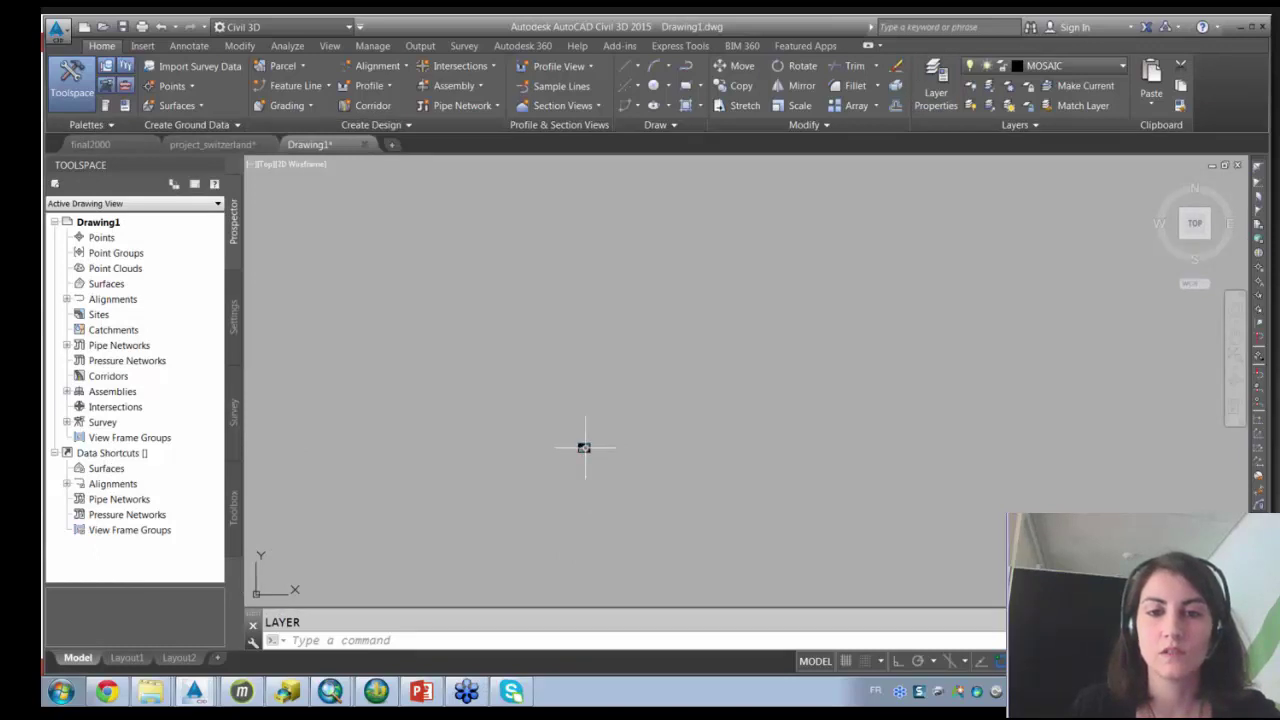
scroll(586, 448, "up", 8)
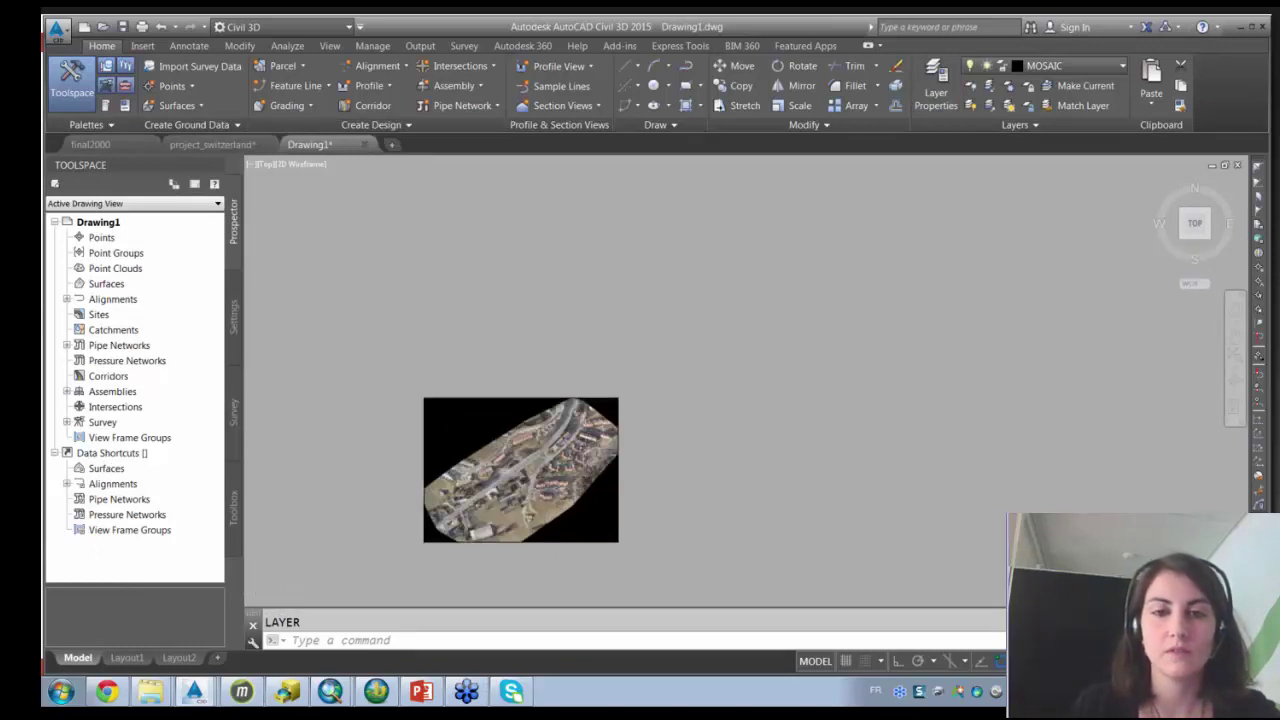
left_click_drag(749, 370, 830, 330)
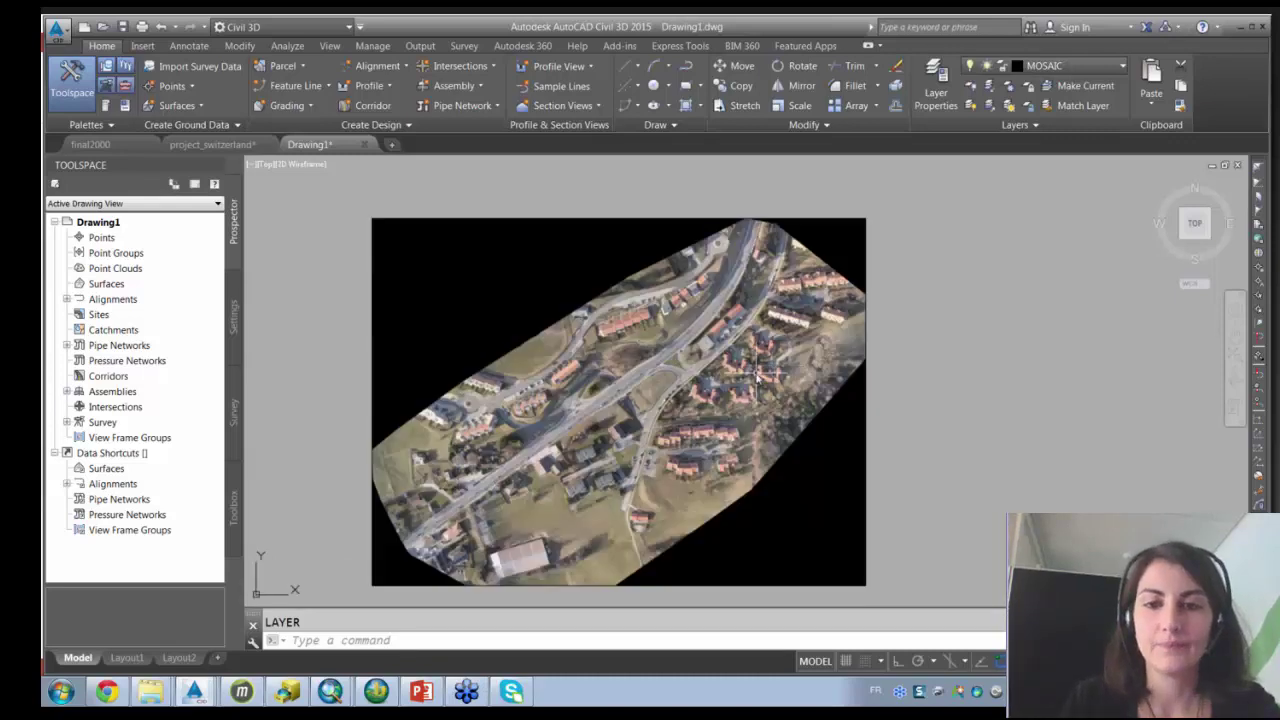
type("id")
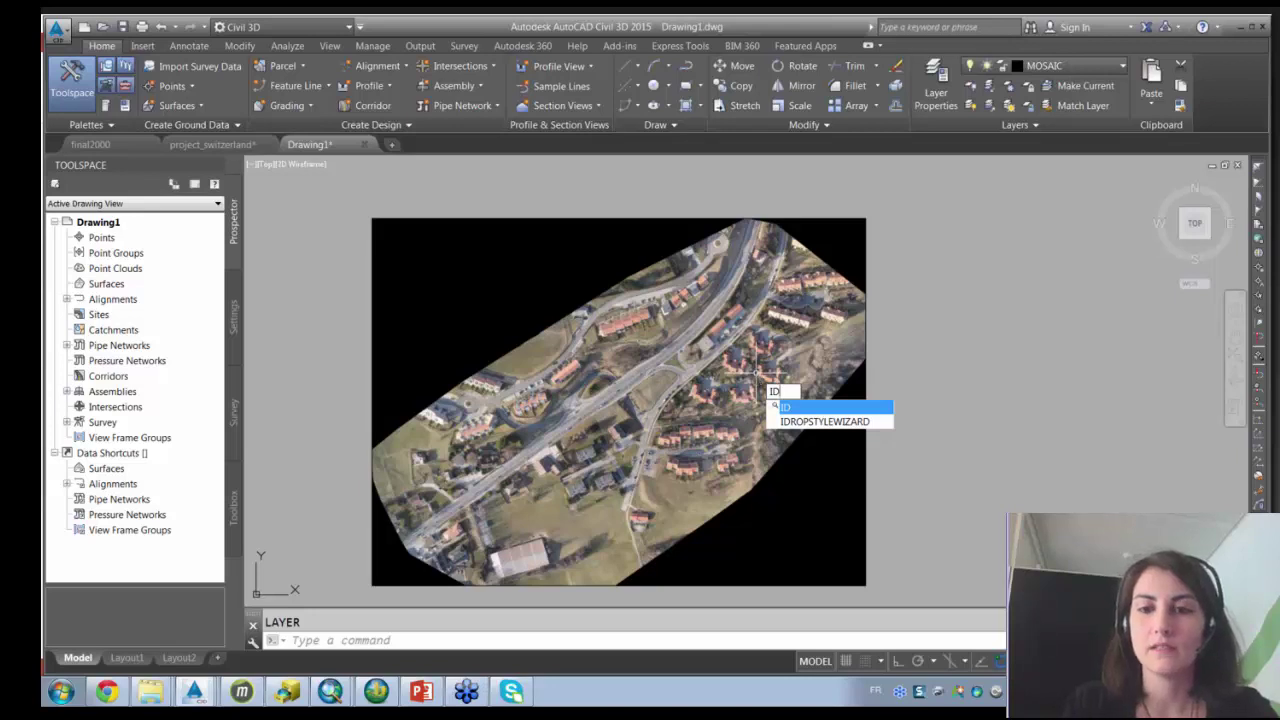
key("Return")
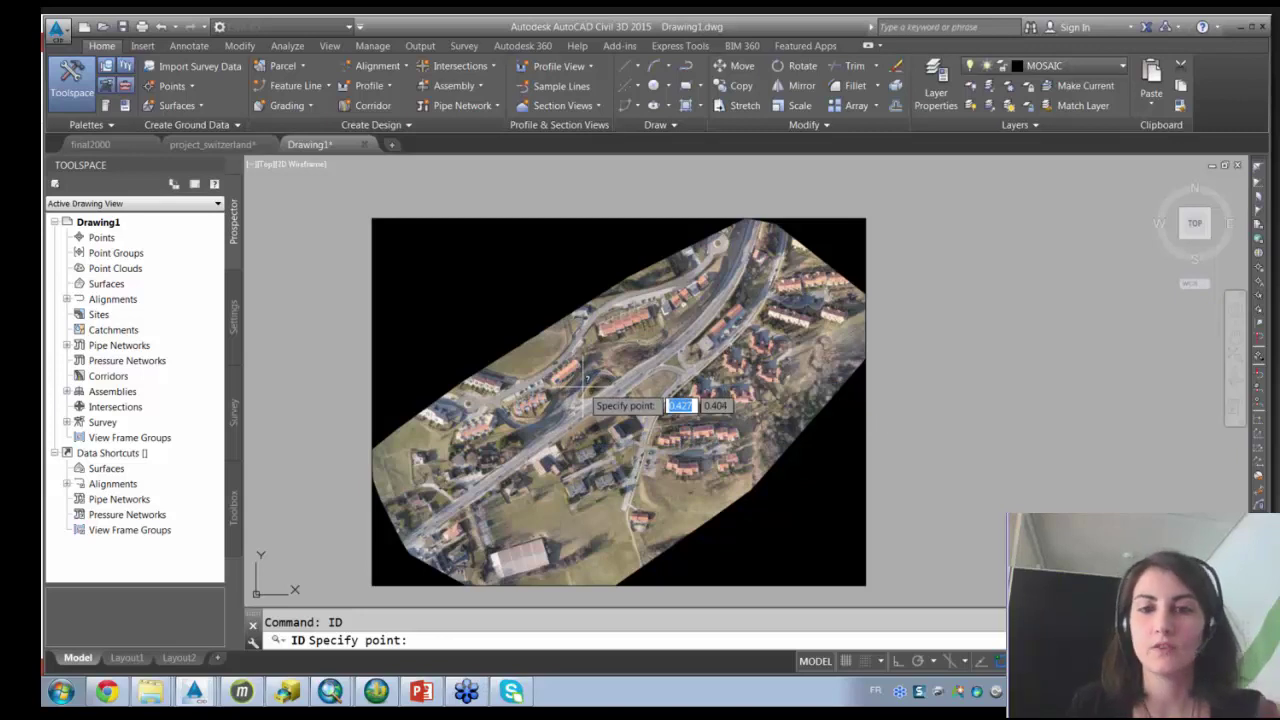
key("Escape")
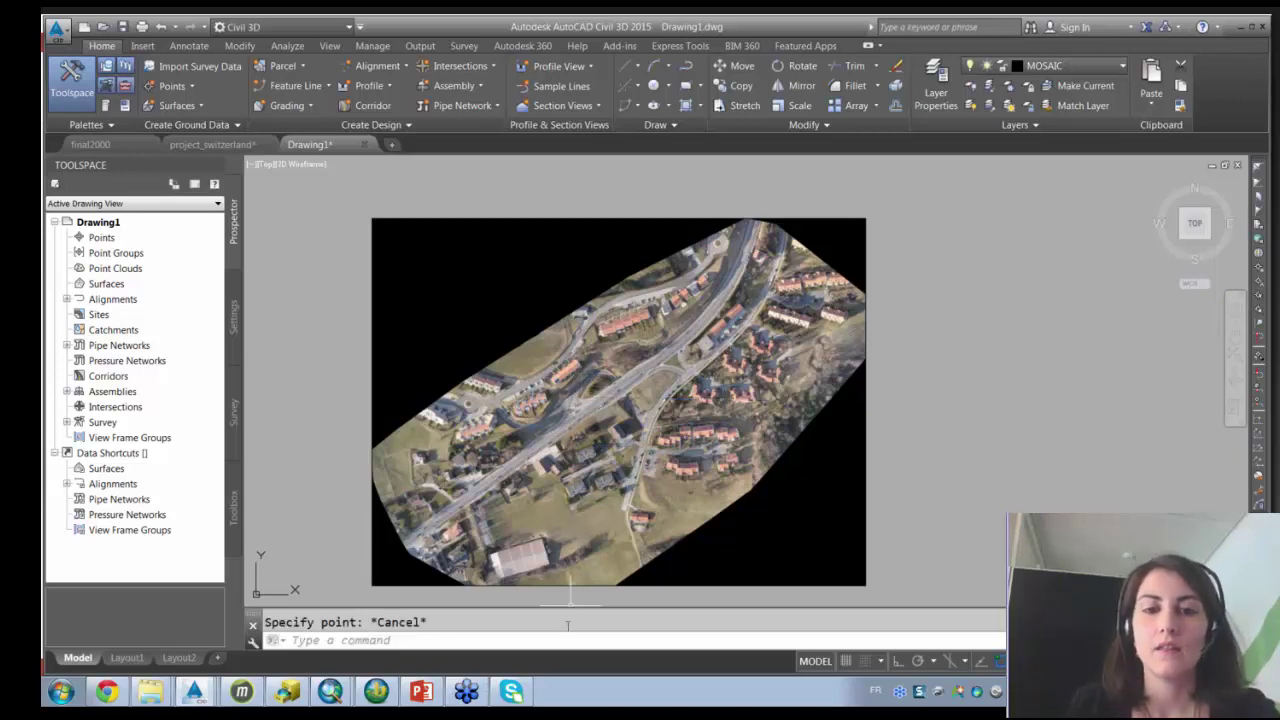
Georeference the inserted mosaic image by running GEOREFIMG on it.
left_click(565, 643)
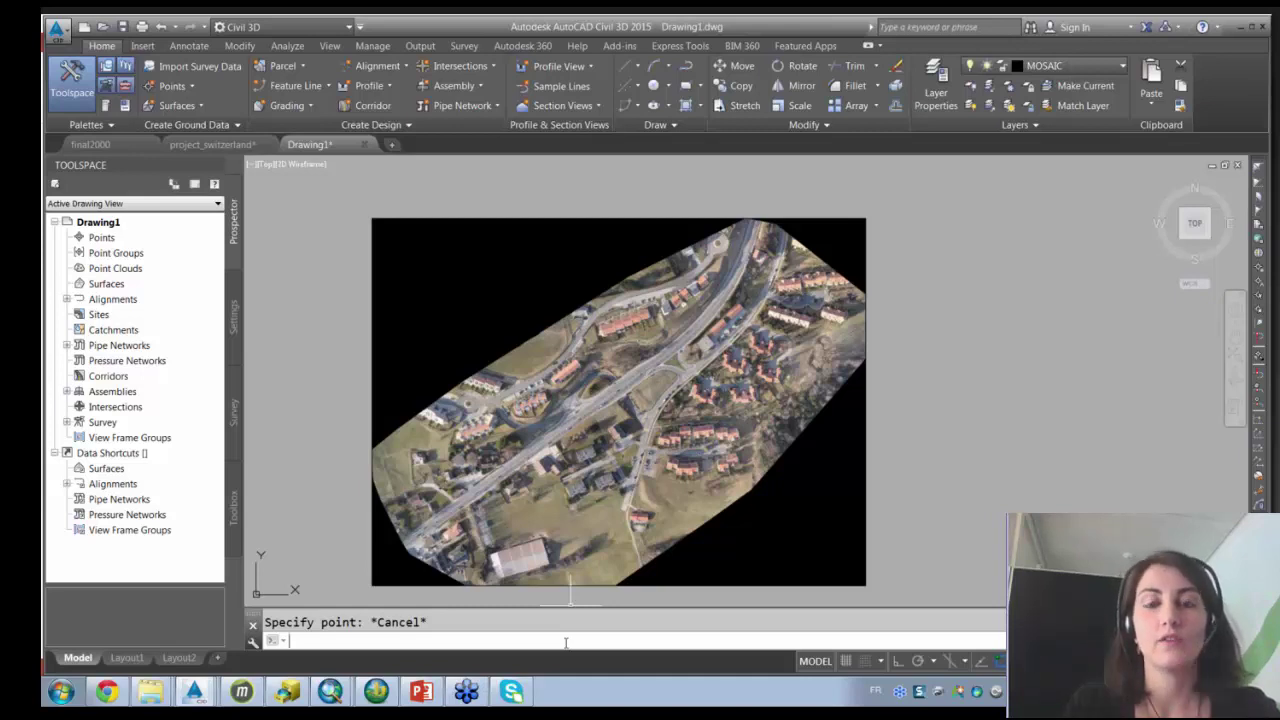
type("GEORE")
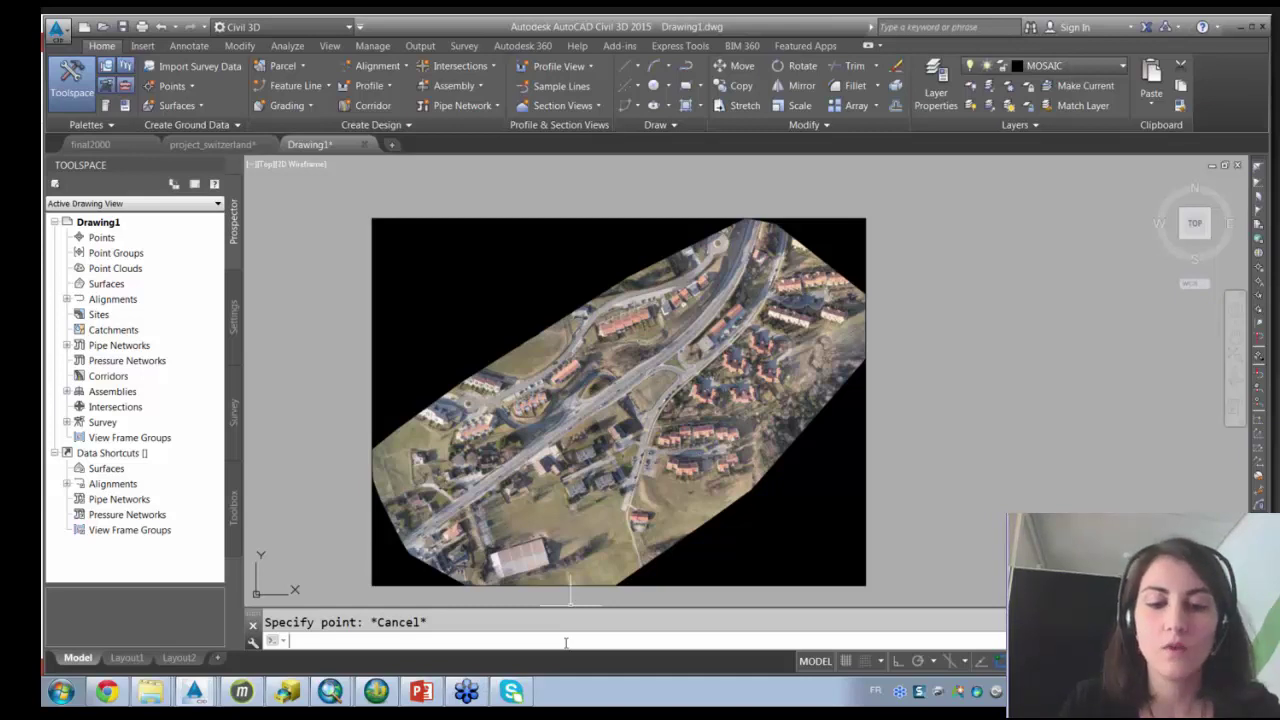
type("FI")
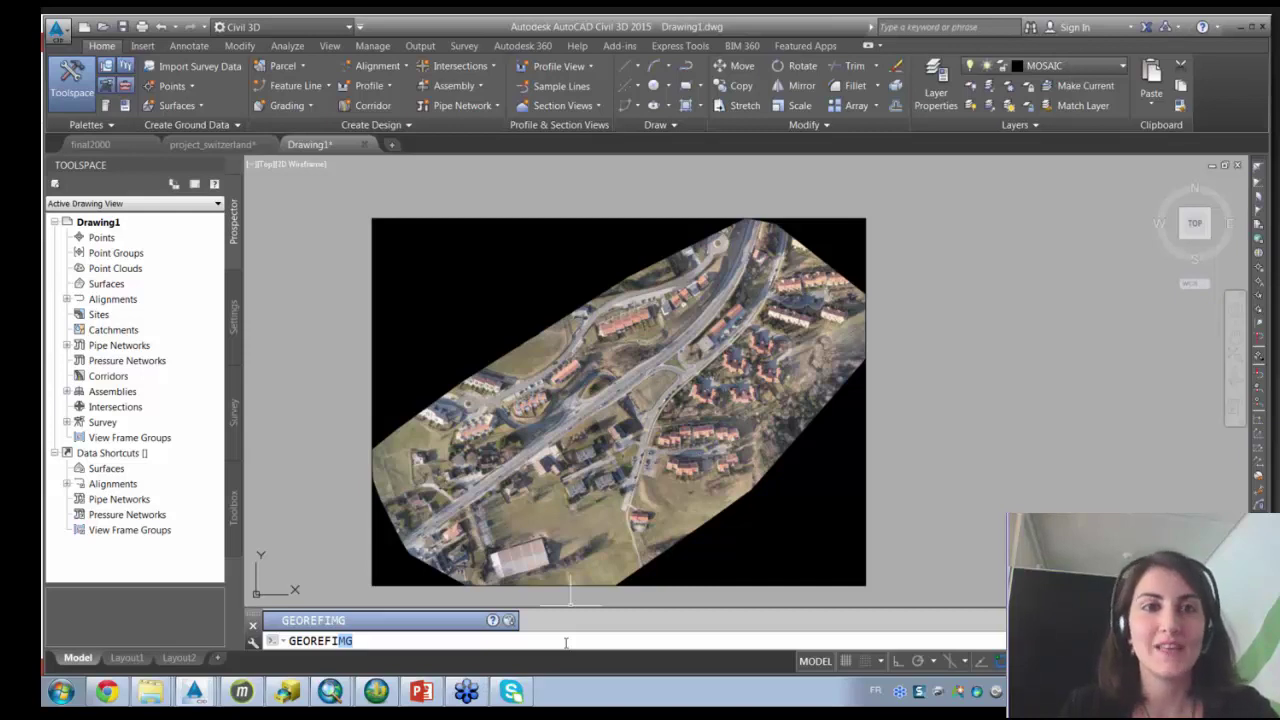
type("IMG")
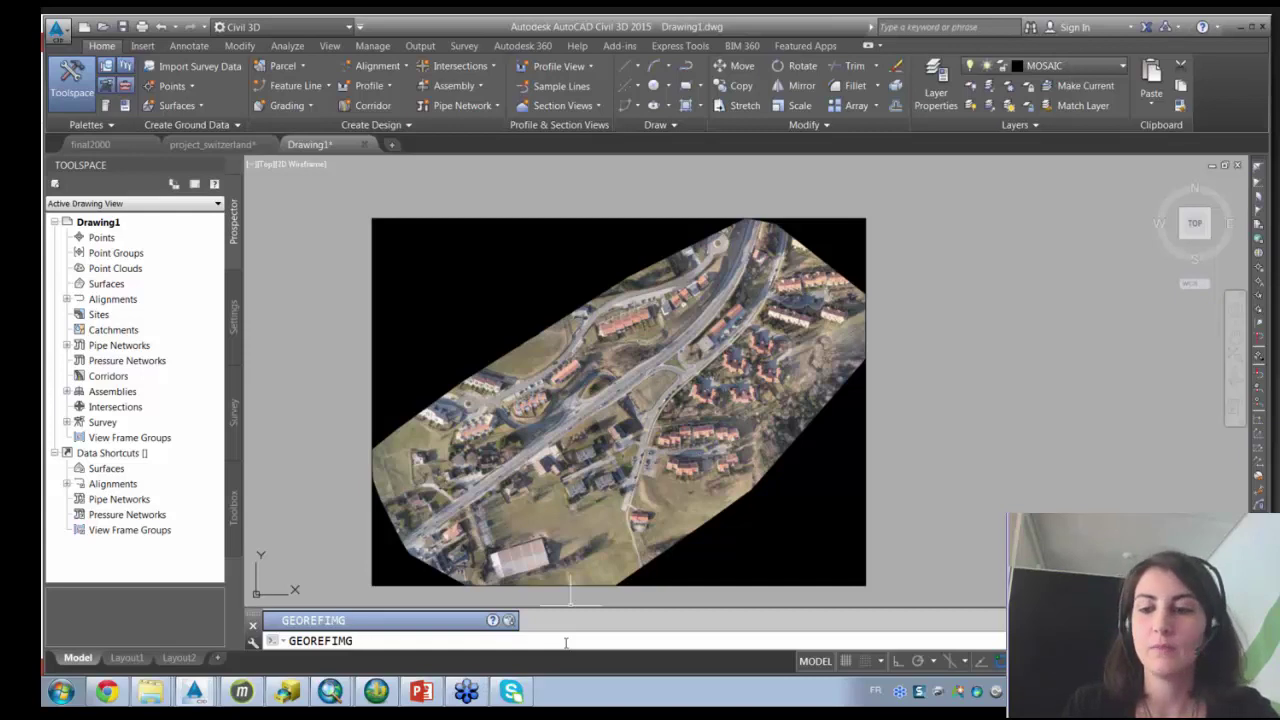
key("Return")
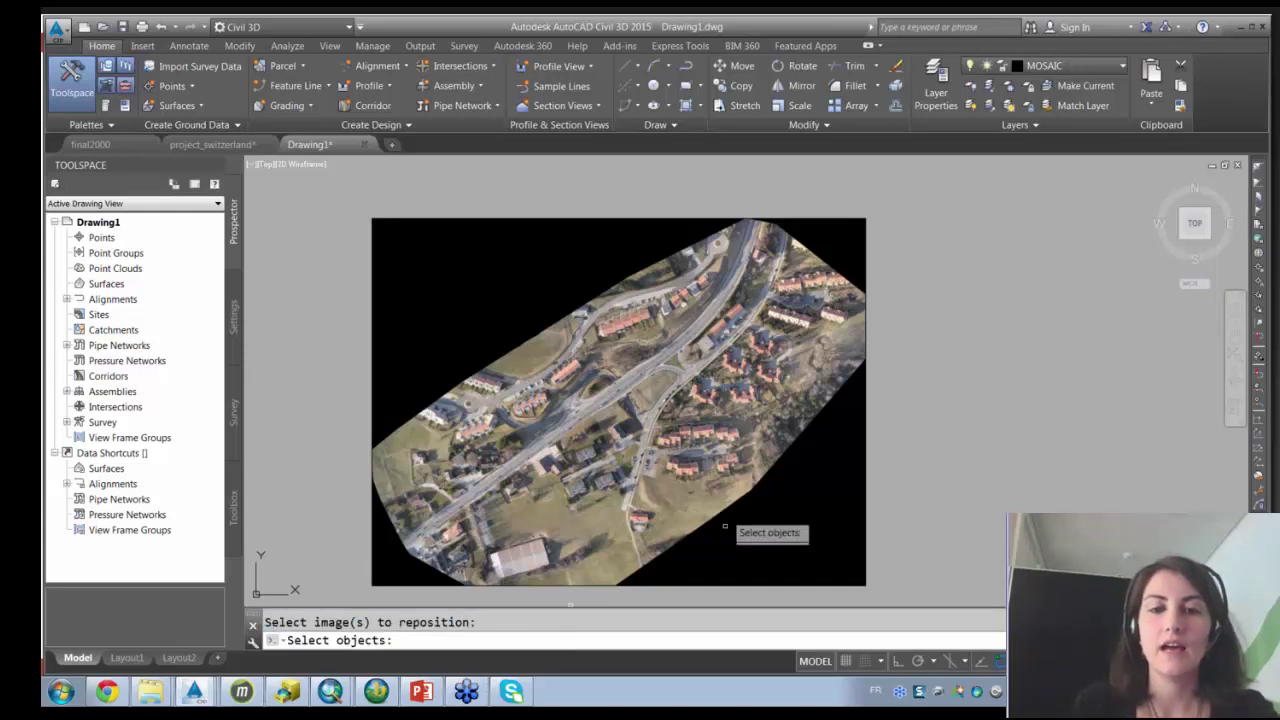
left_click(684, 216)
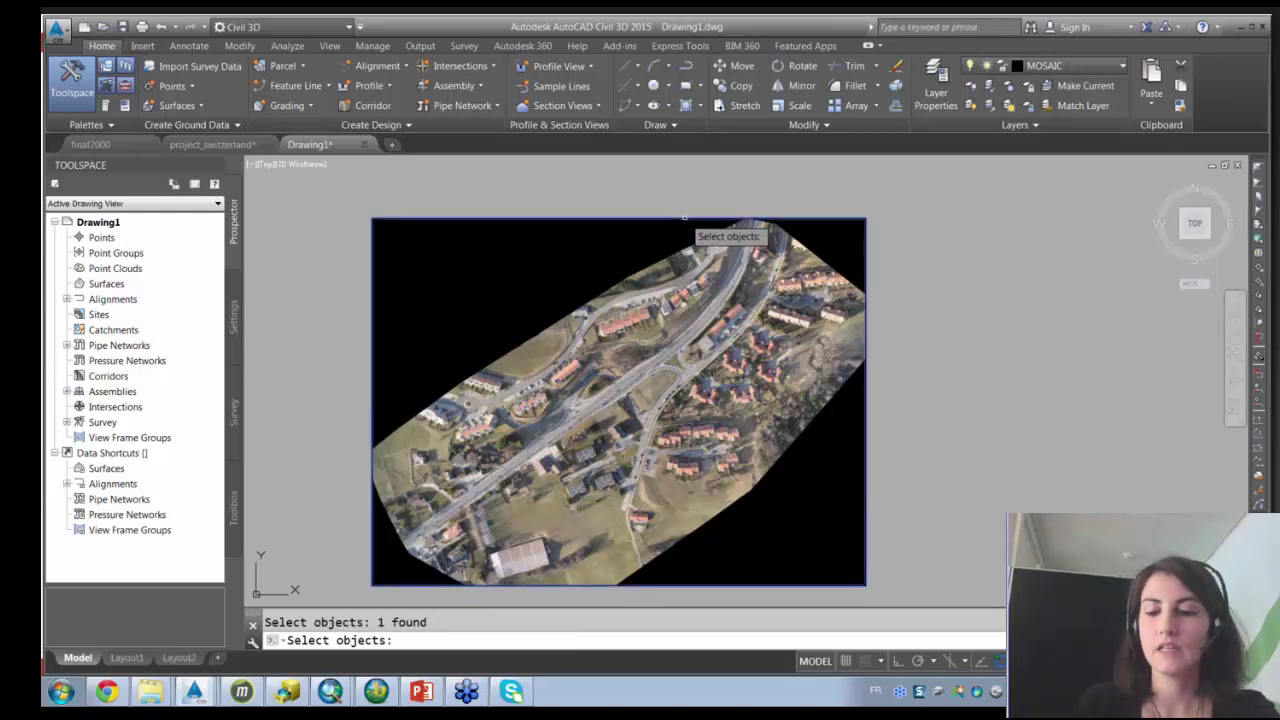
key("Return")
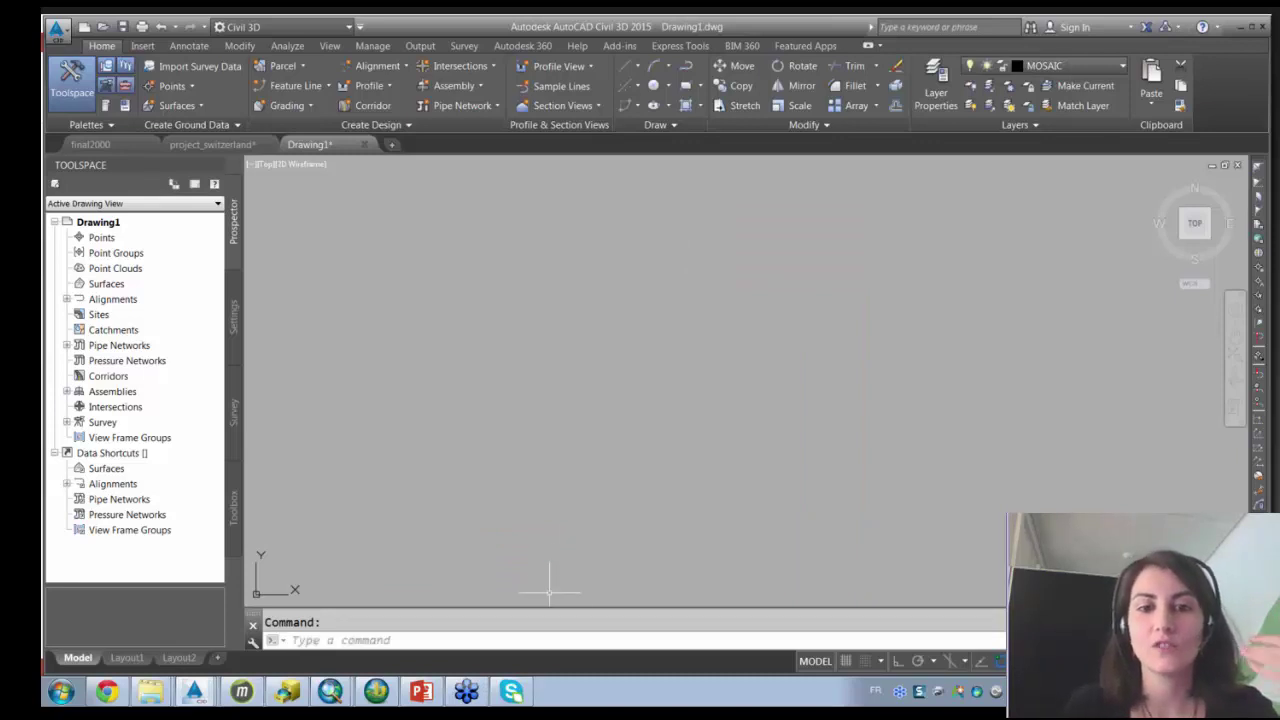
Check the coordinates over the repositioned mosaic image with the ID command, without picking a point.
left_click(547, 639)
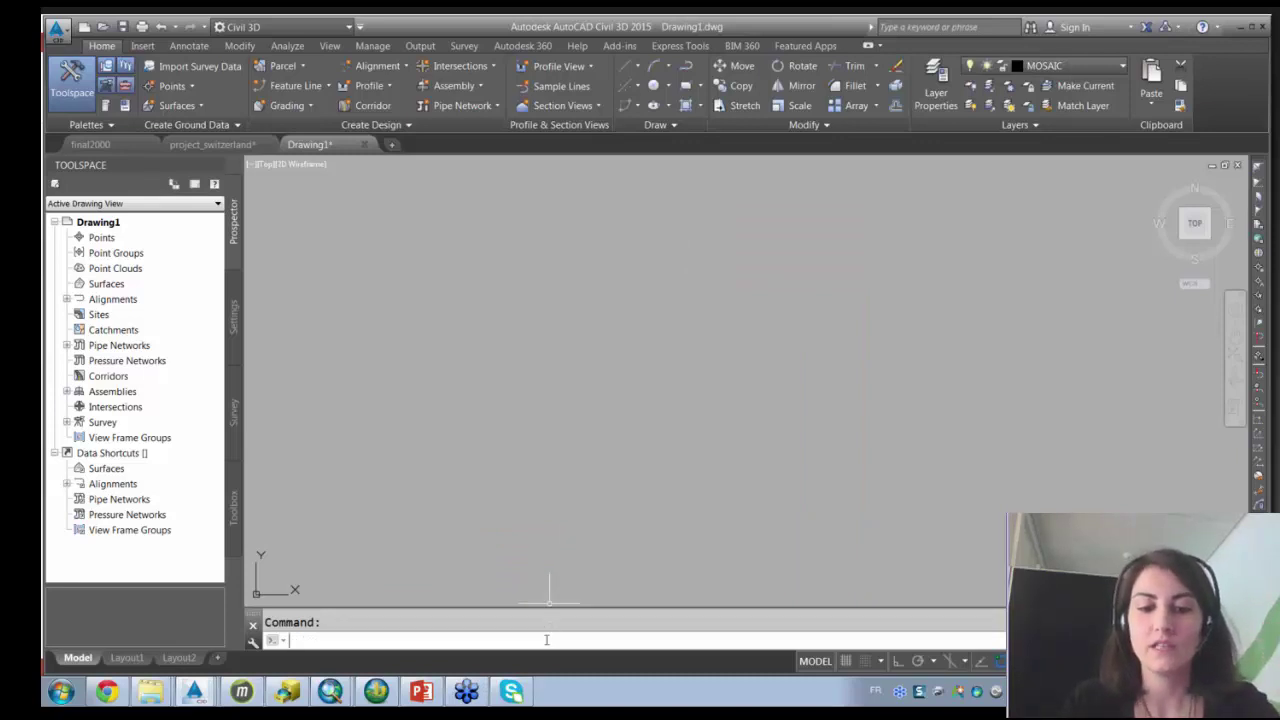
type("Z")
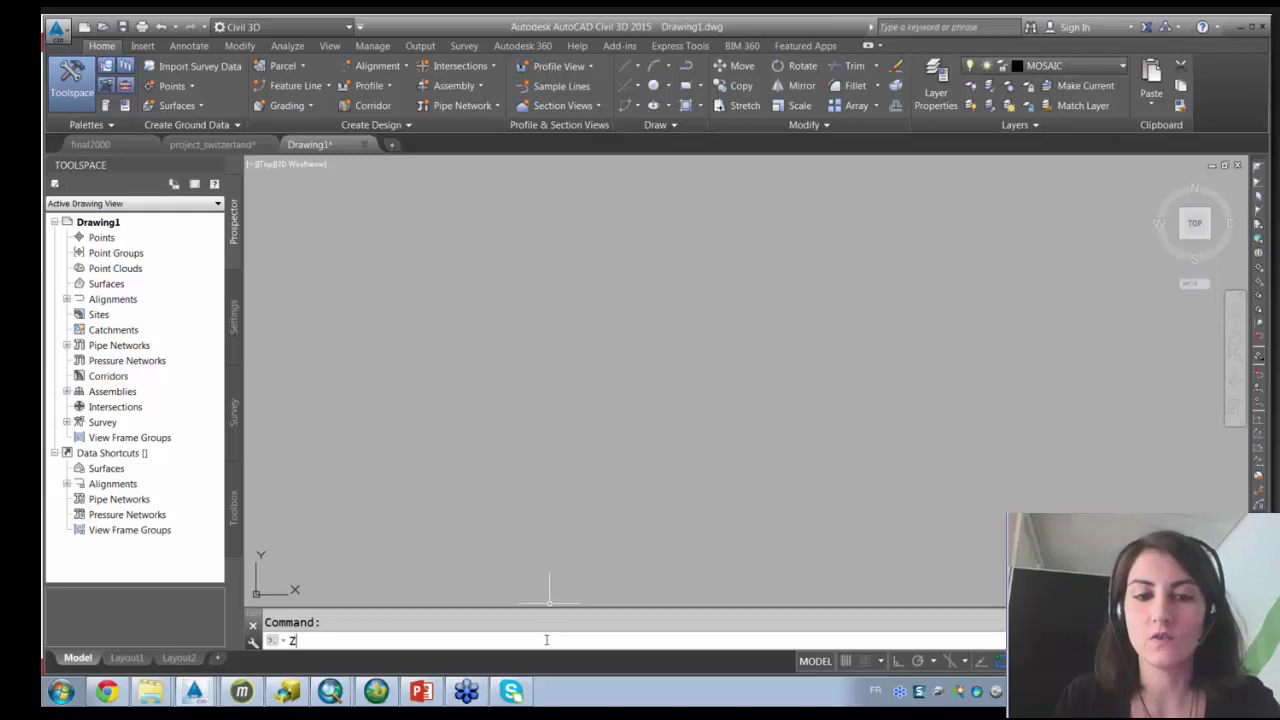
key("Return")
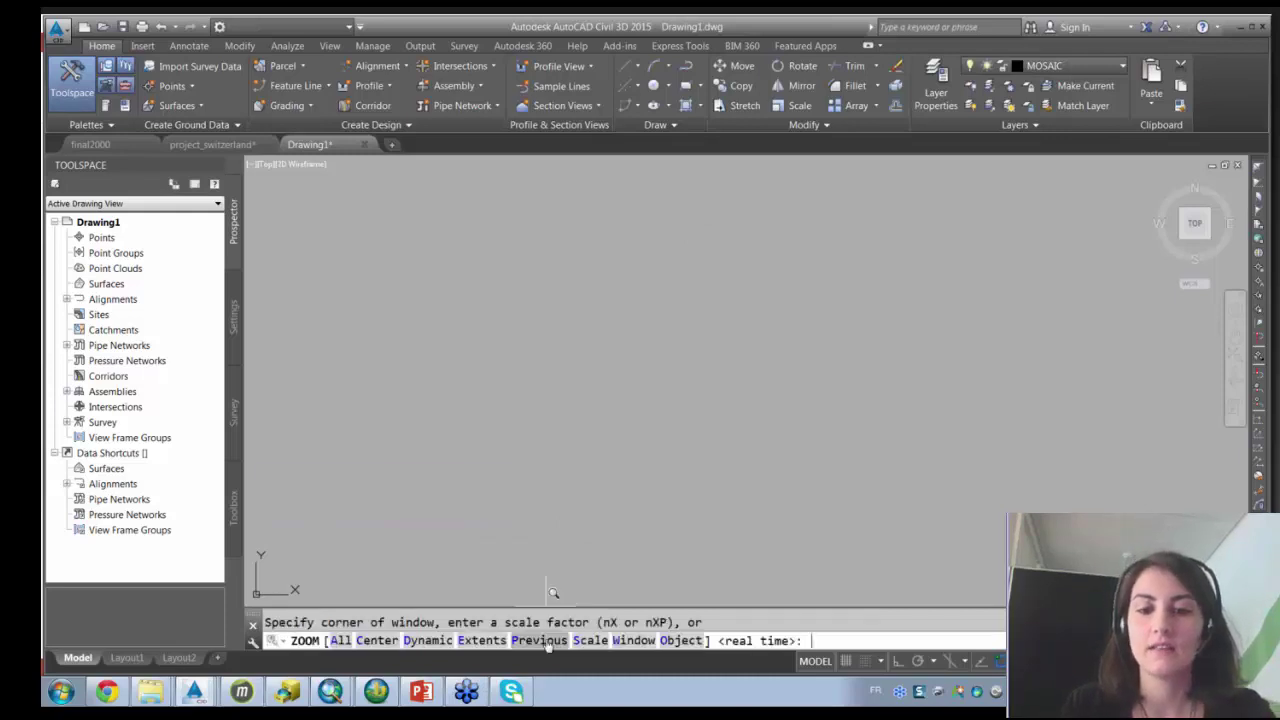
type("E")
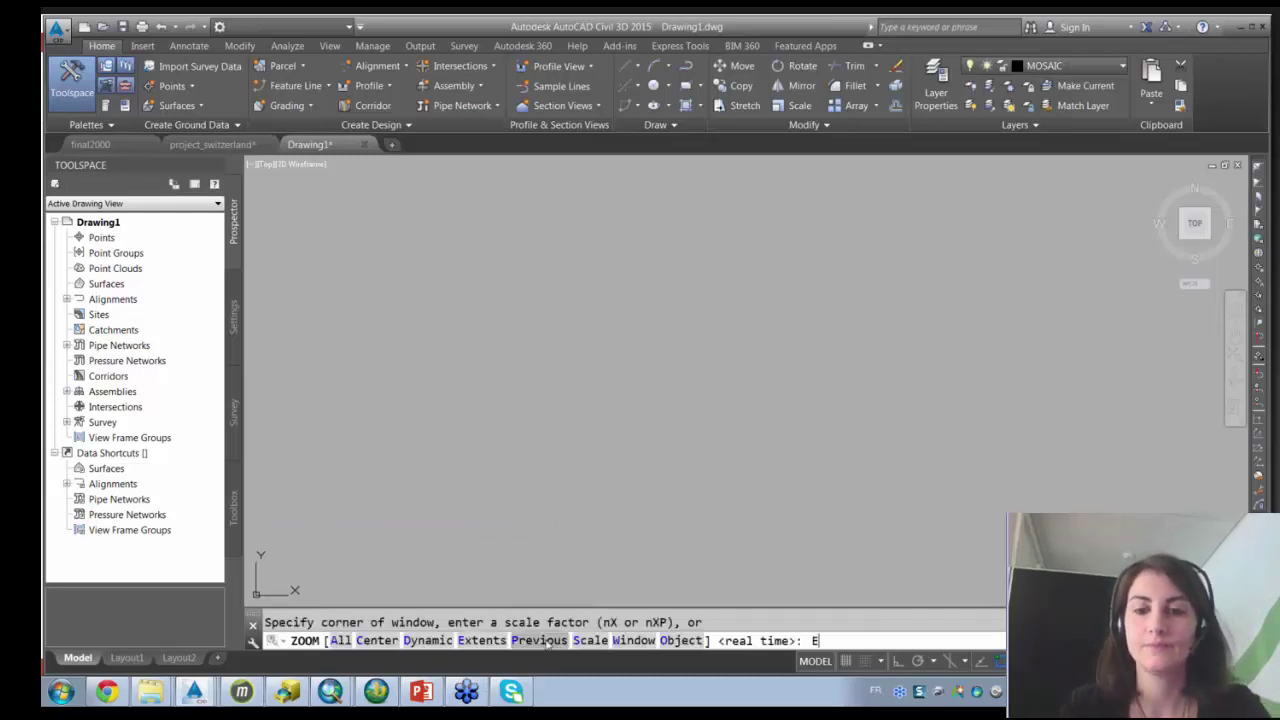
key("Return")
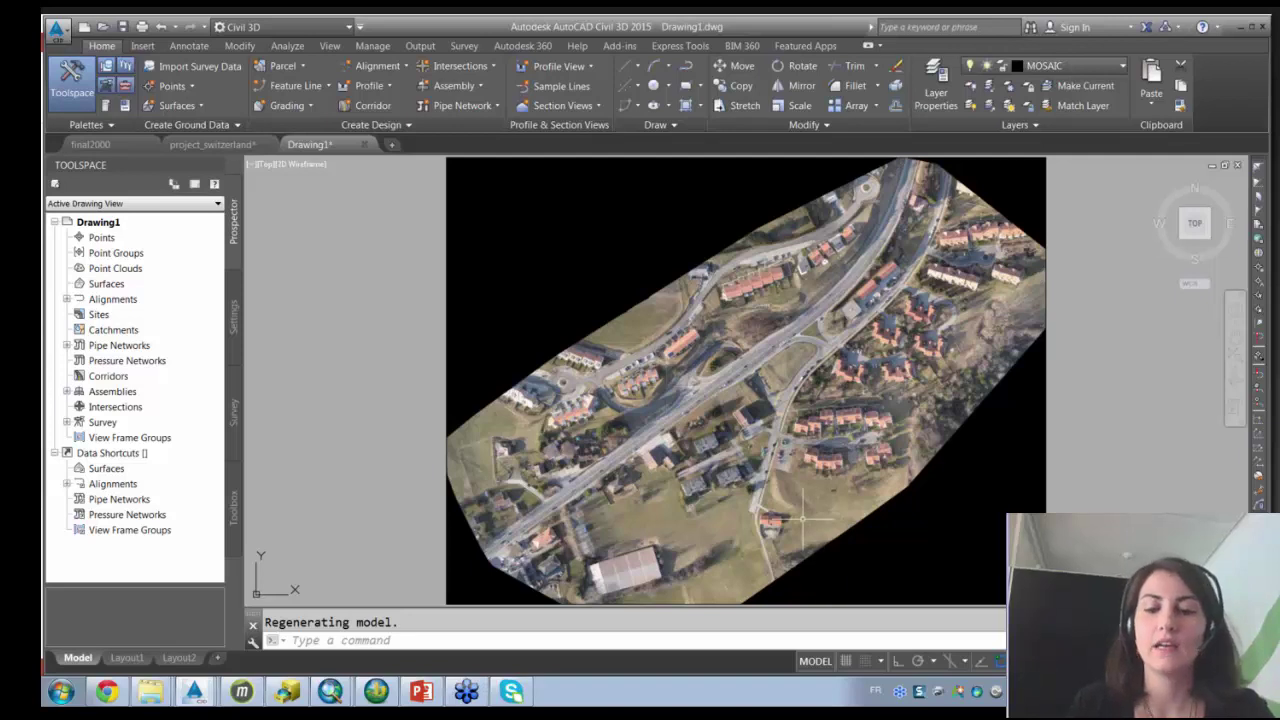
type("id")
key("Return")
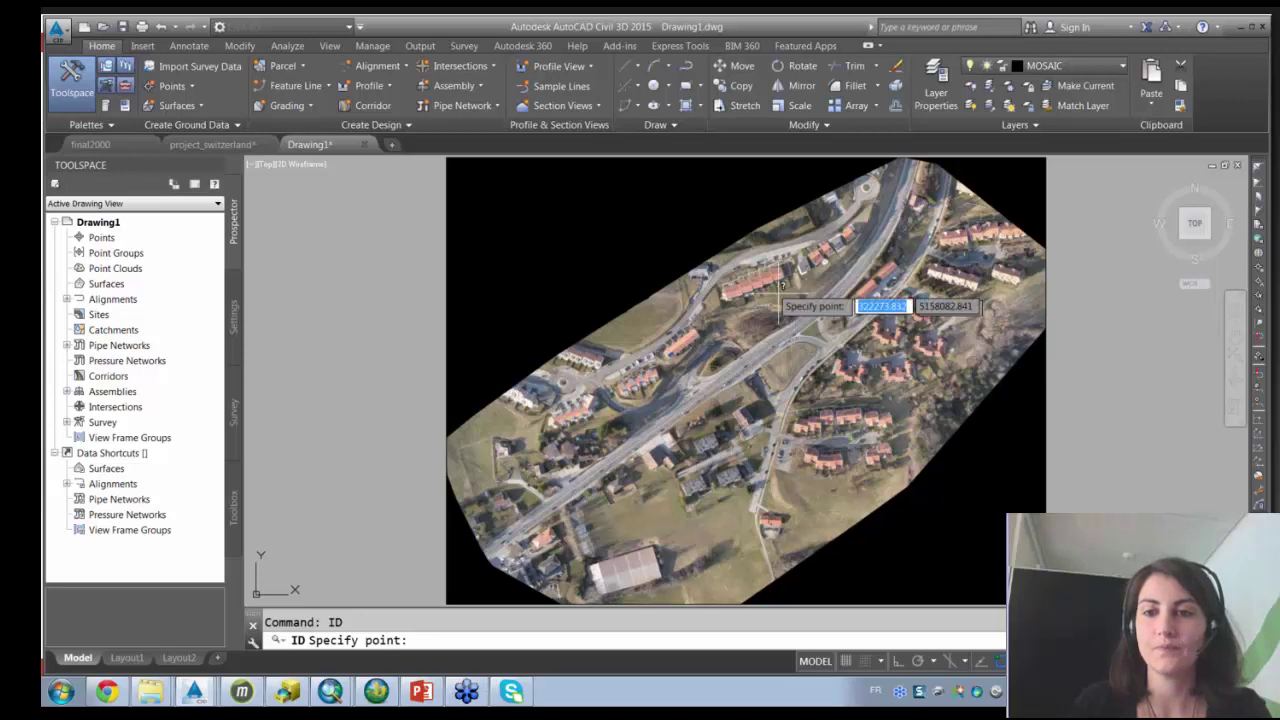
key("Escape")
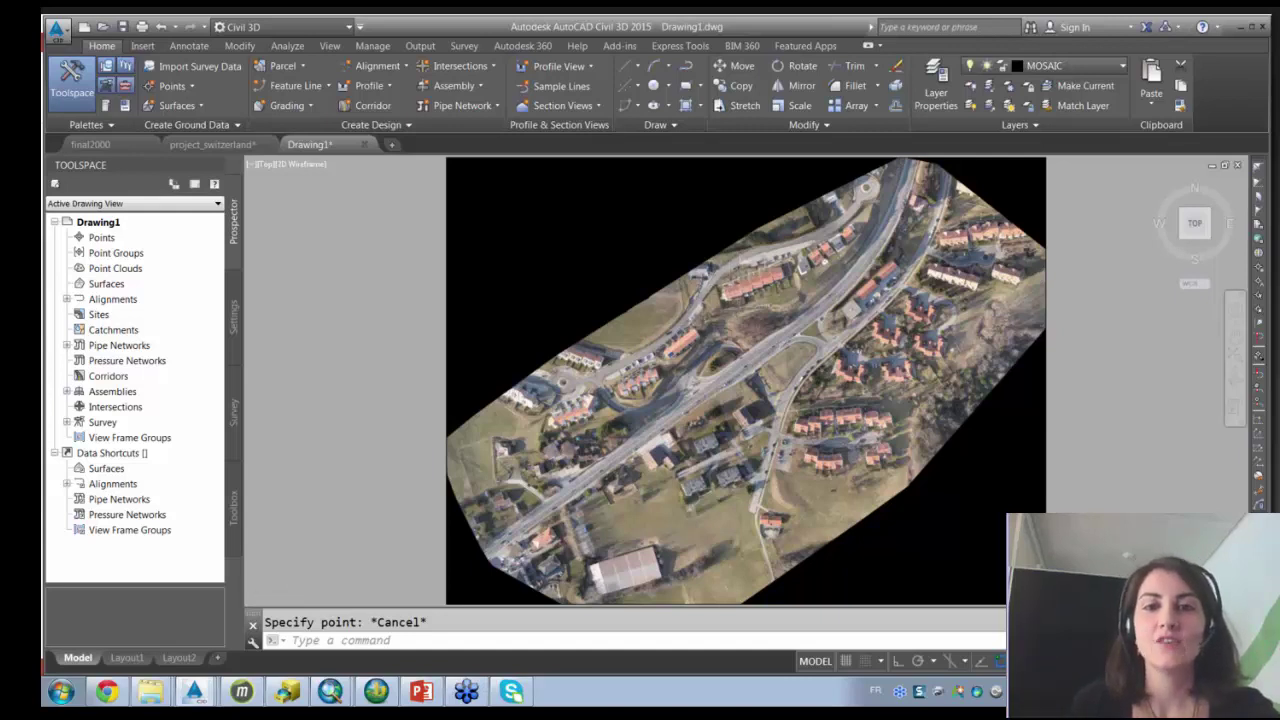
Turn off the current MOSAIC layer to hide the orthomosaic image.
scroll(700, 325, "down", 2)
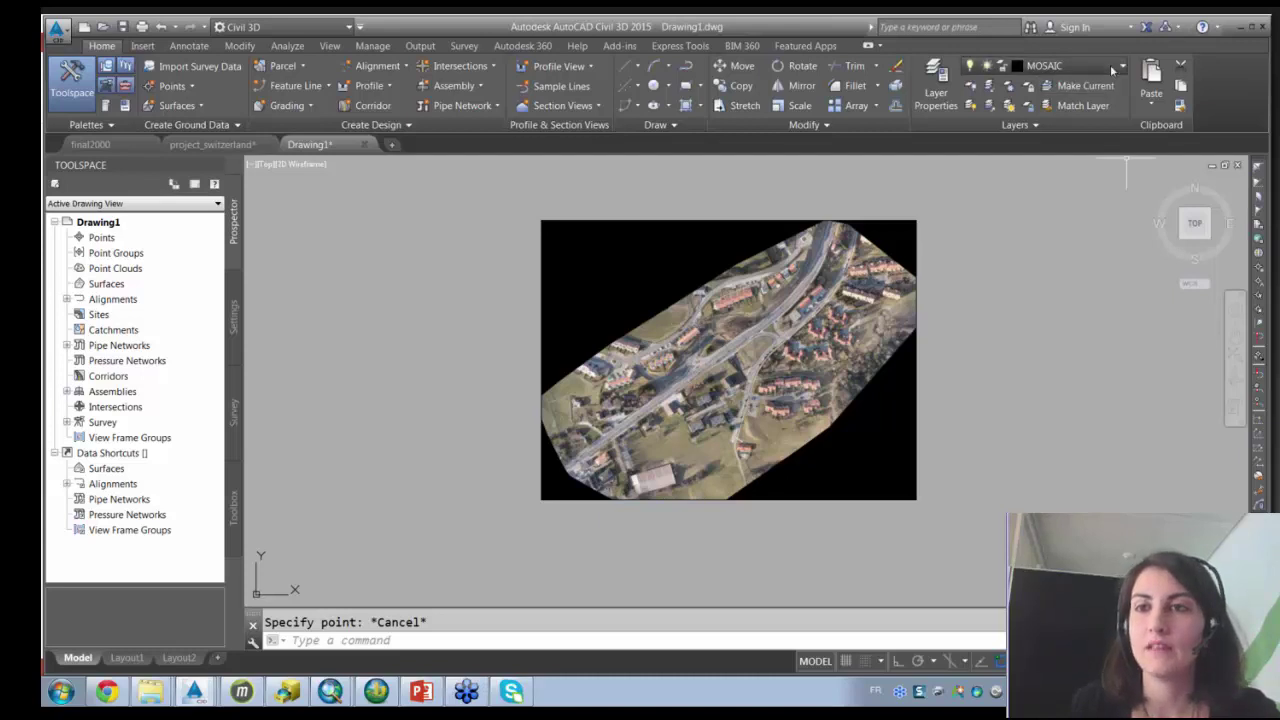
left_click(1112, 67)
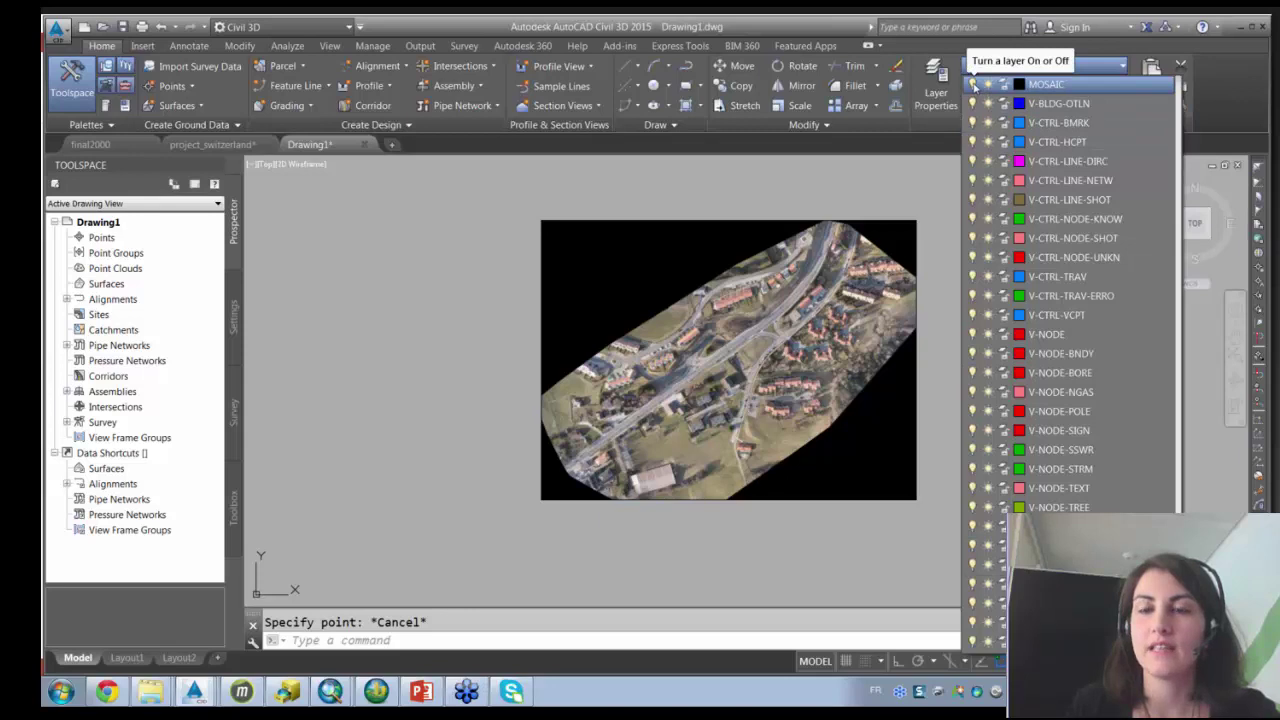
left_click(972, 84)
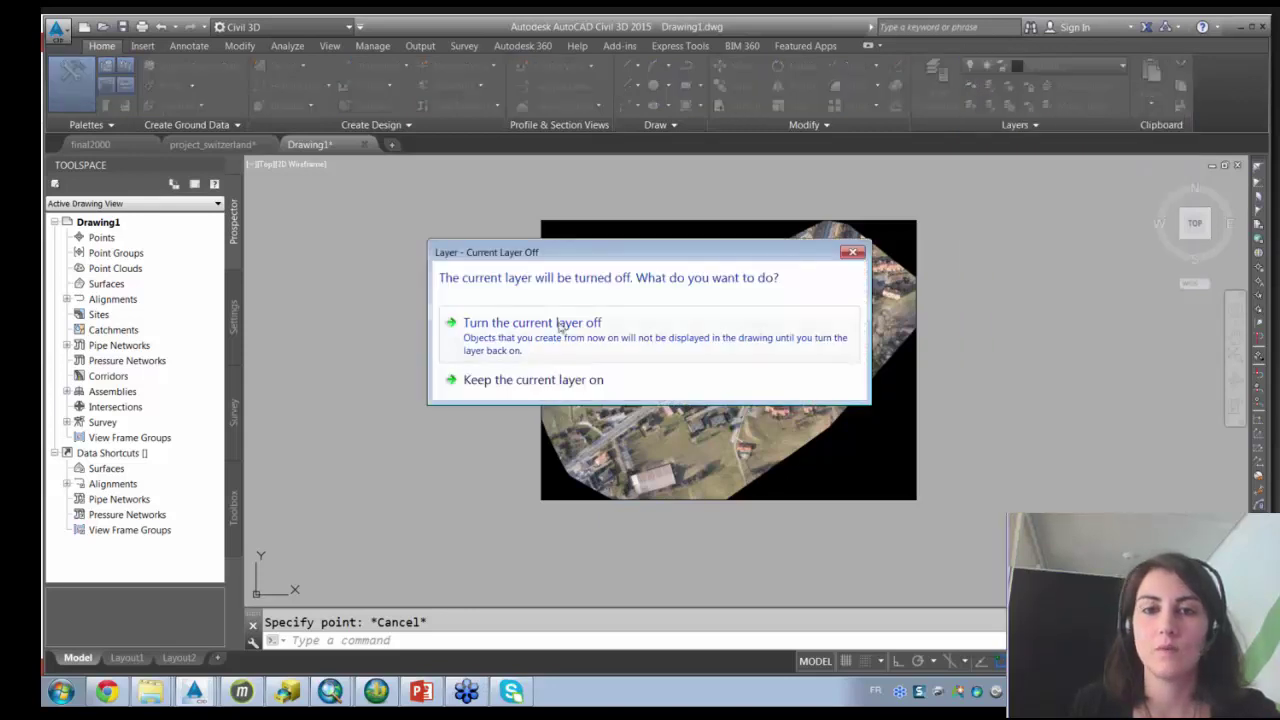
left_click(560, 325)
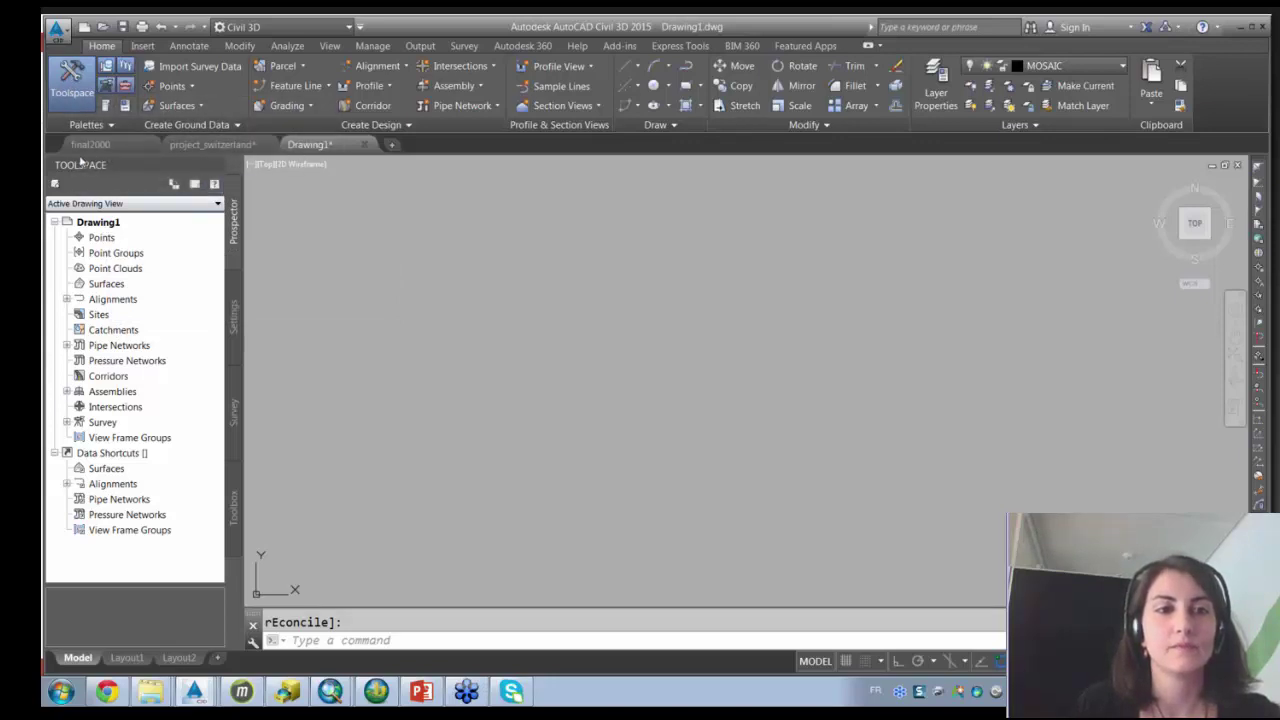
Close the Toolspace and display it again.
left_click(217, 164)
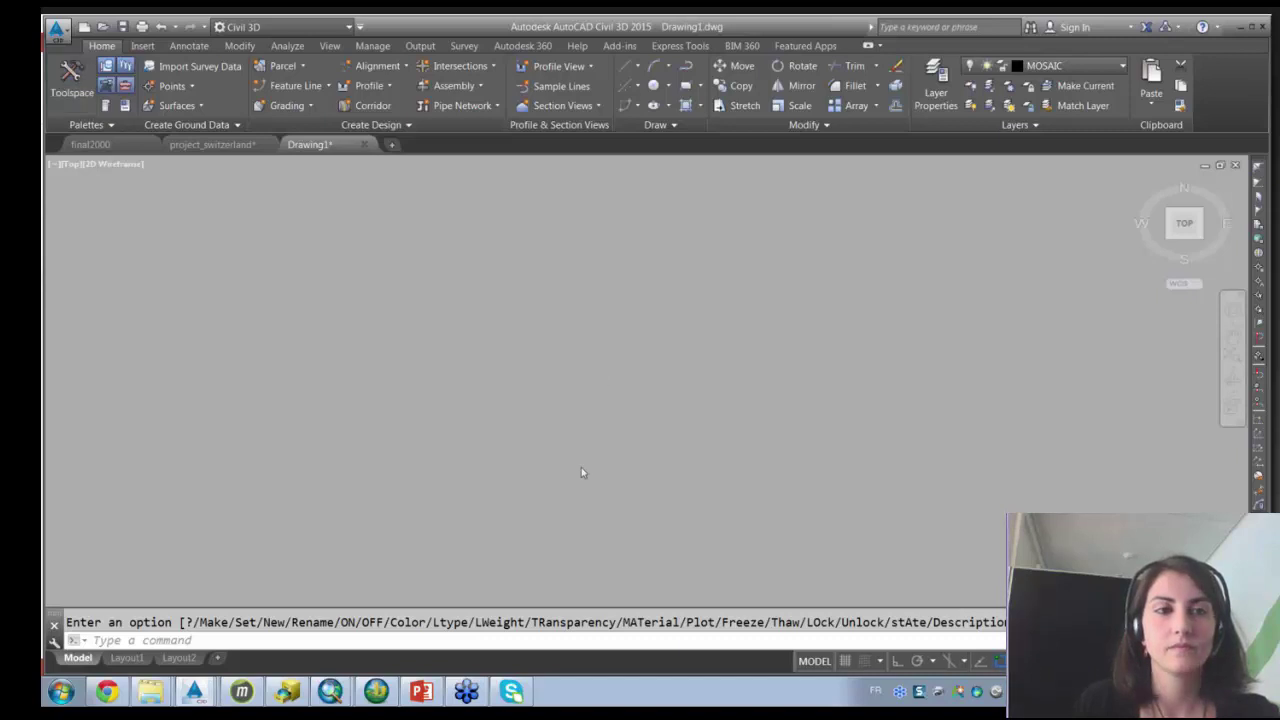
left_click(84, 91)
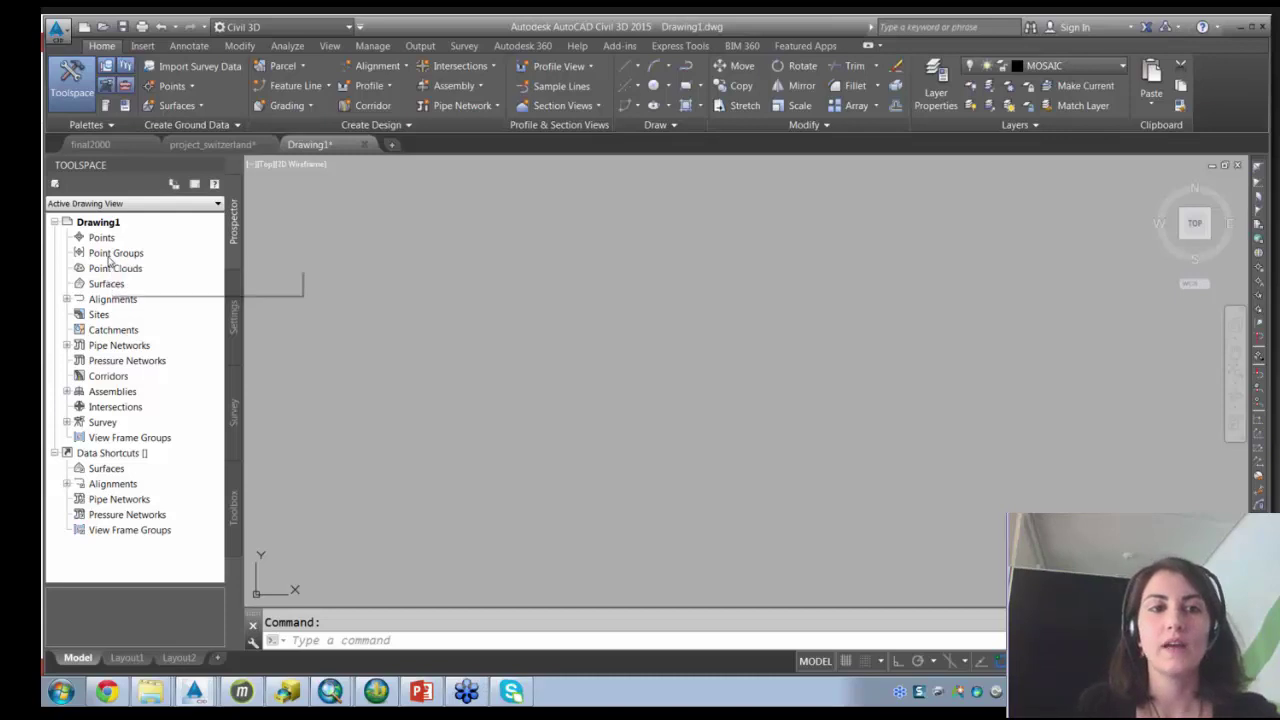
right_click(110, 262)
left_click(130, 262)
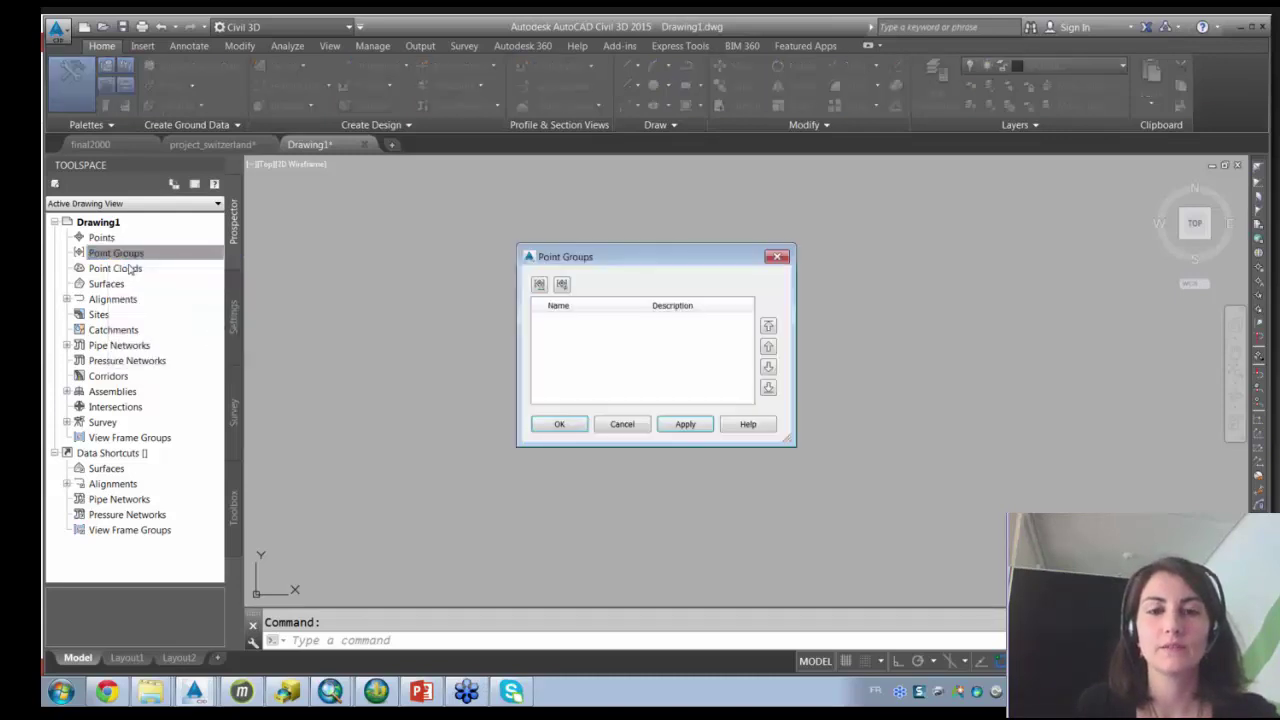
key("Escape")
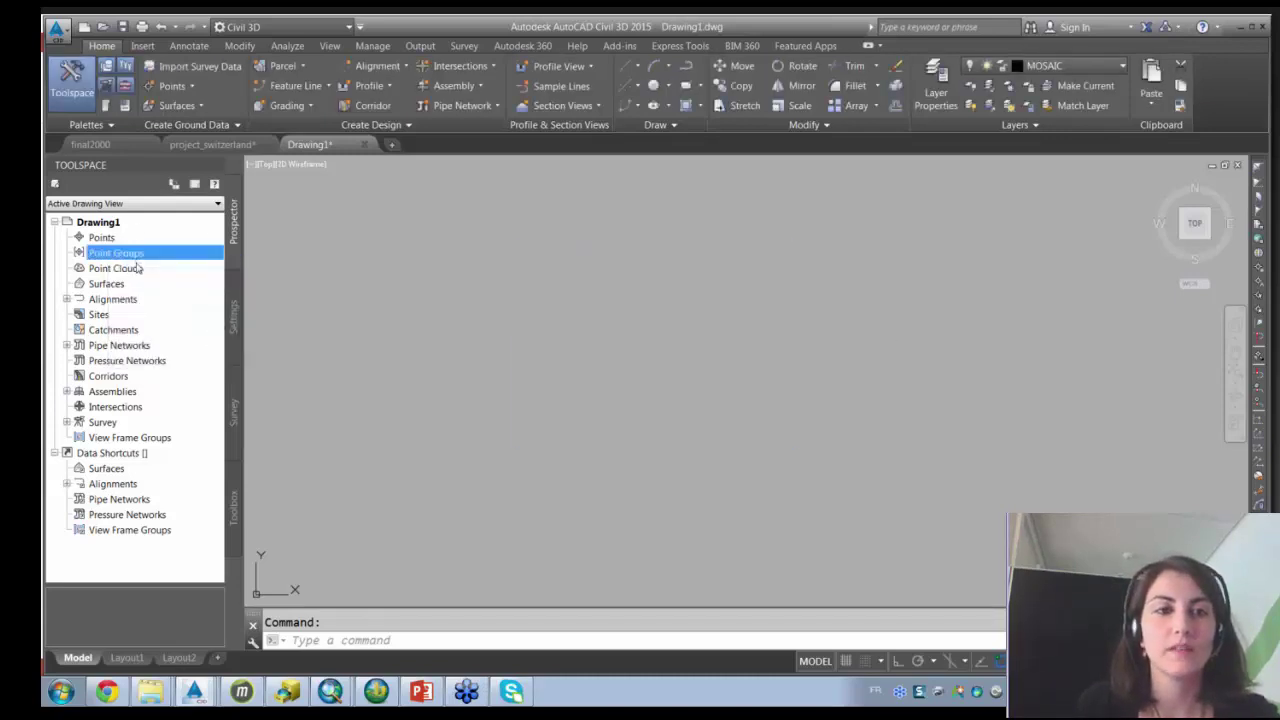
Start creating a point cloud in Drawing1 and name it point_cloud_switzerland, keeping the Single Color style.
right_click(133, 272)
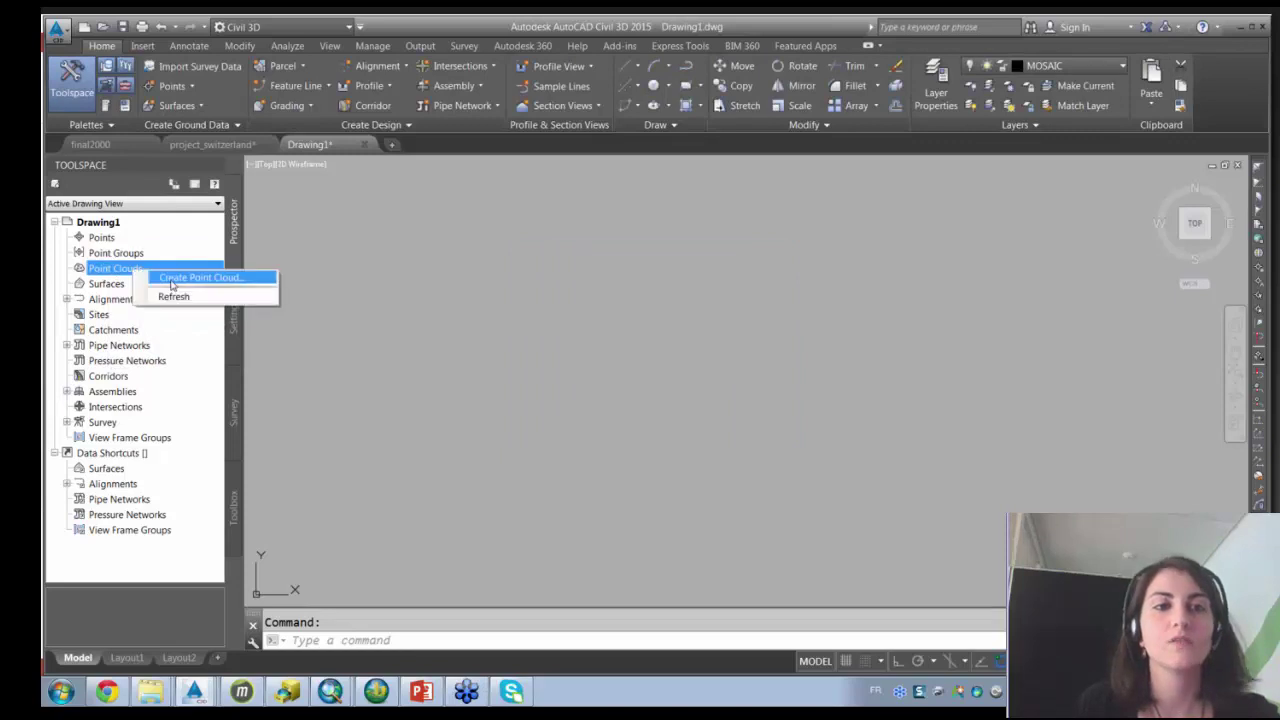
left_click(176, 285)
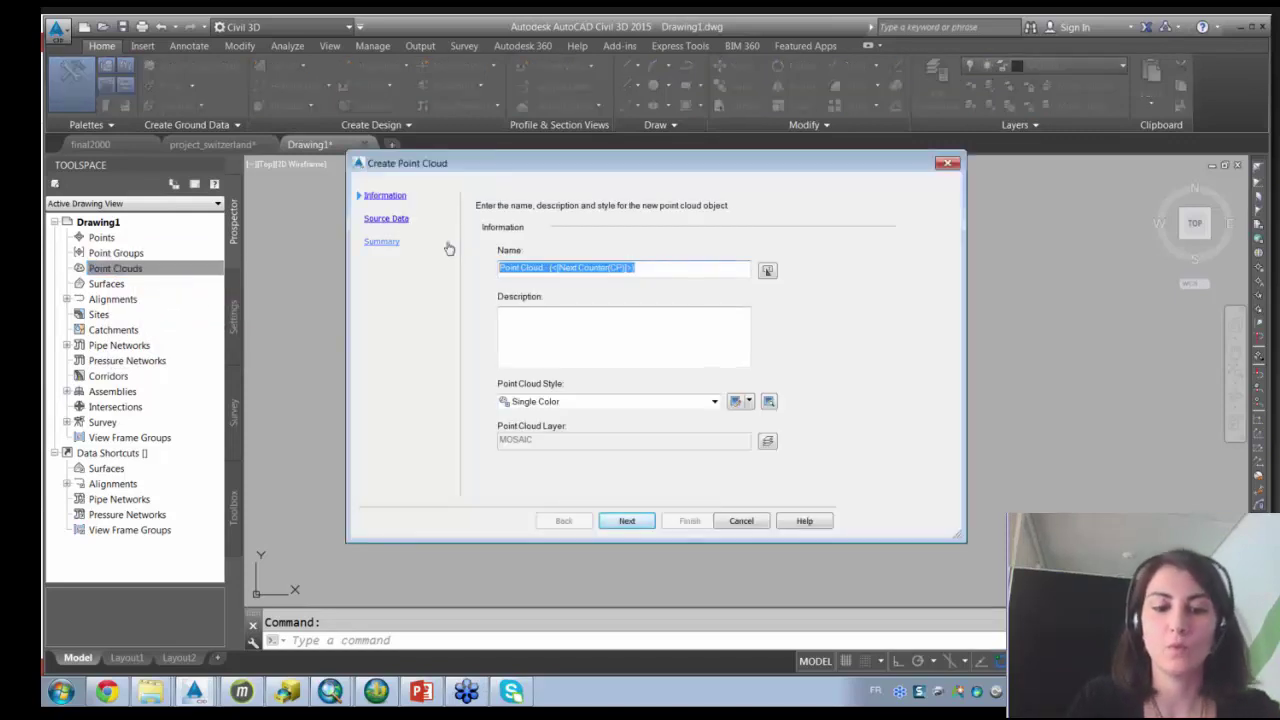
type("P")
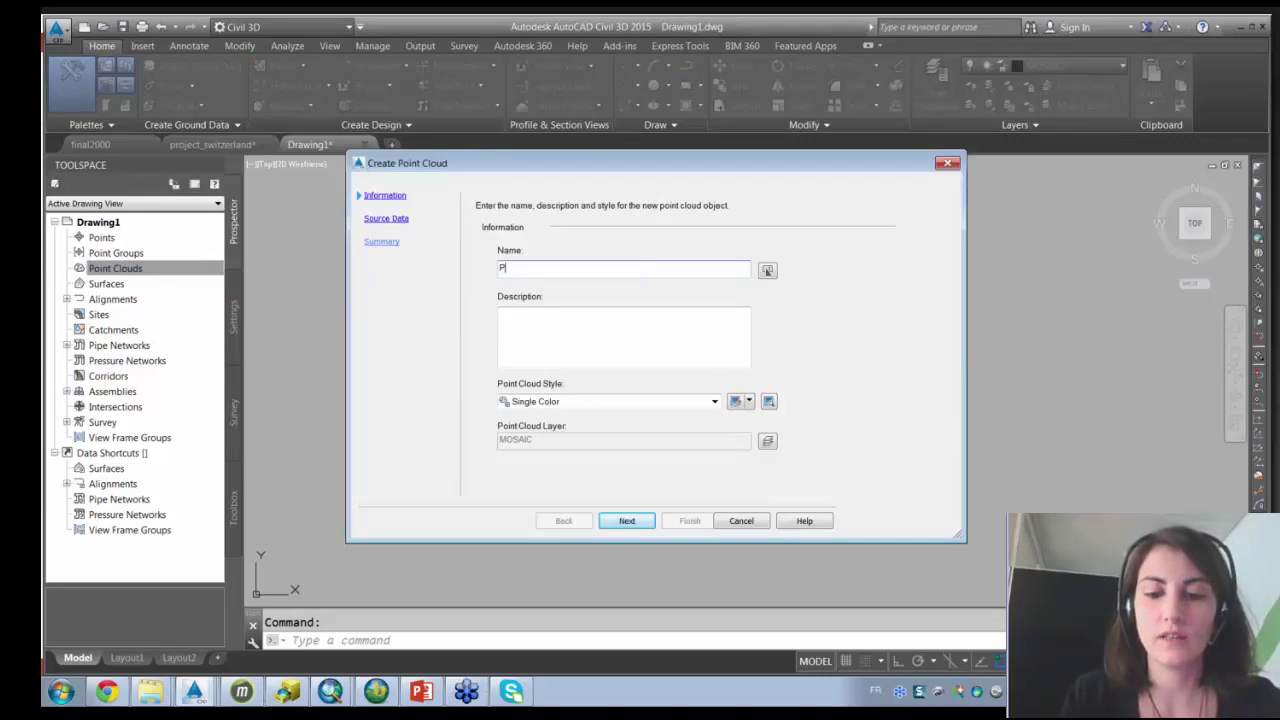
type("OINT")
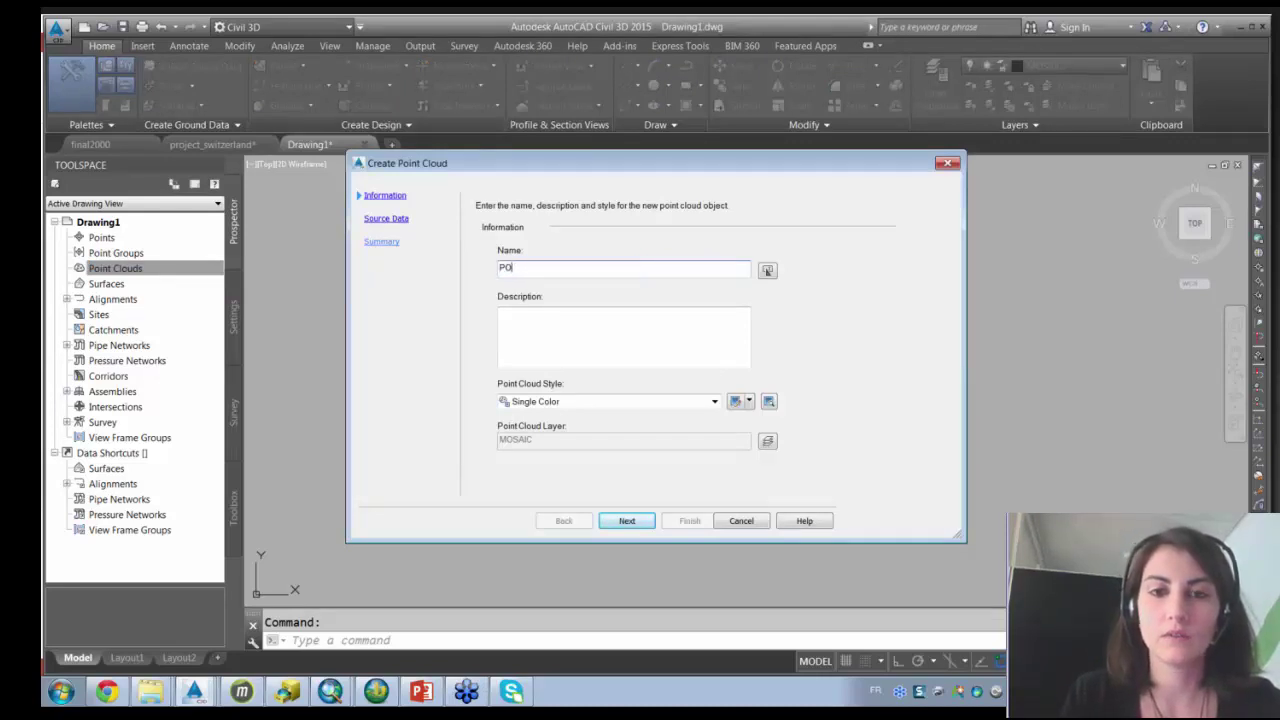
key("BackSpace")
key("BackSpace")
type("P")
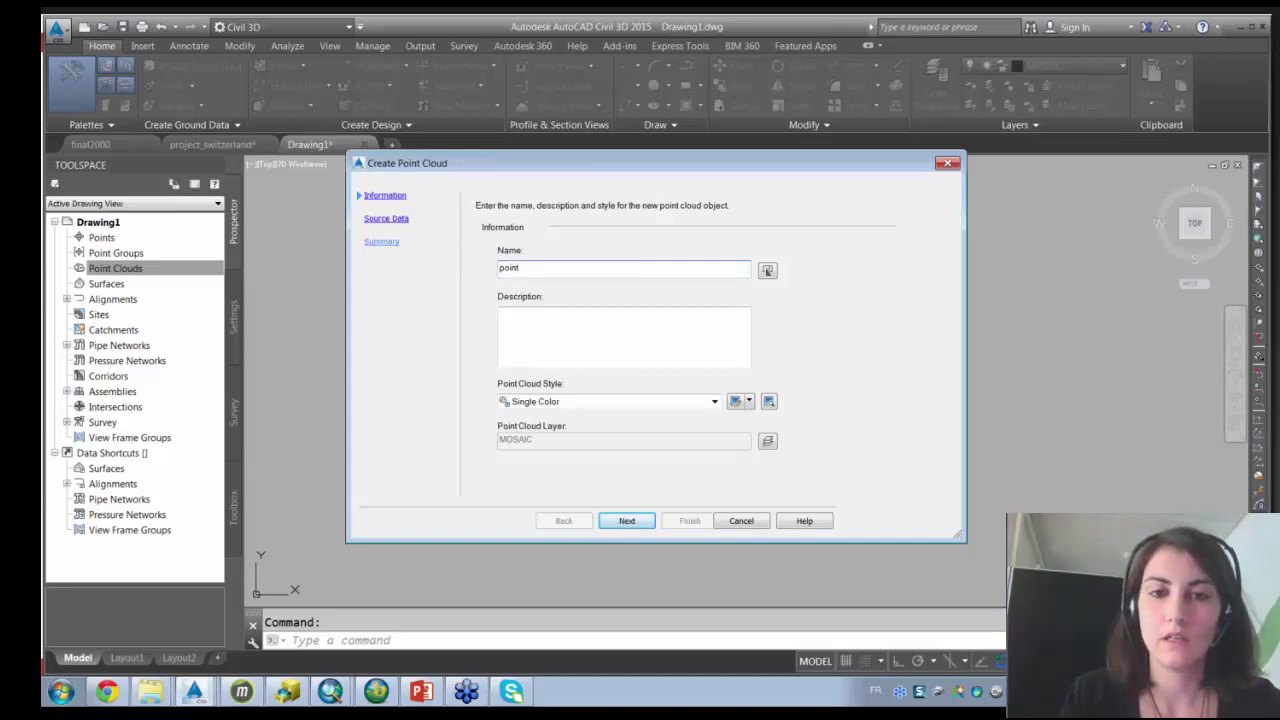
type("_cloud_switz")
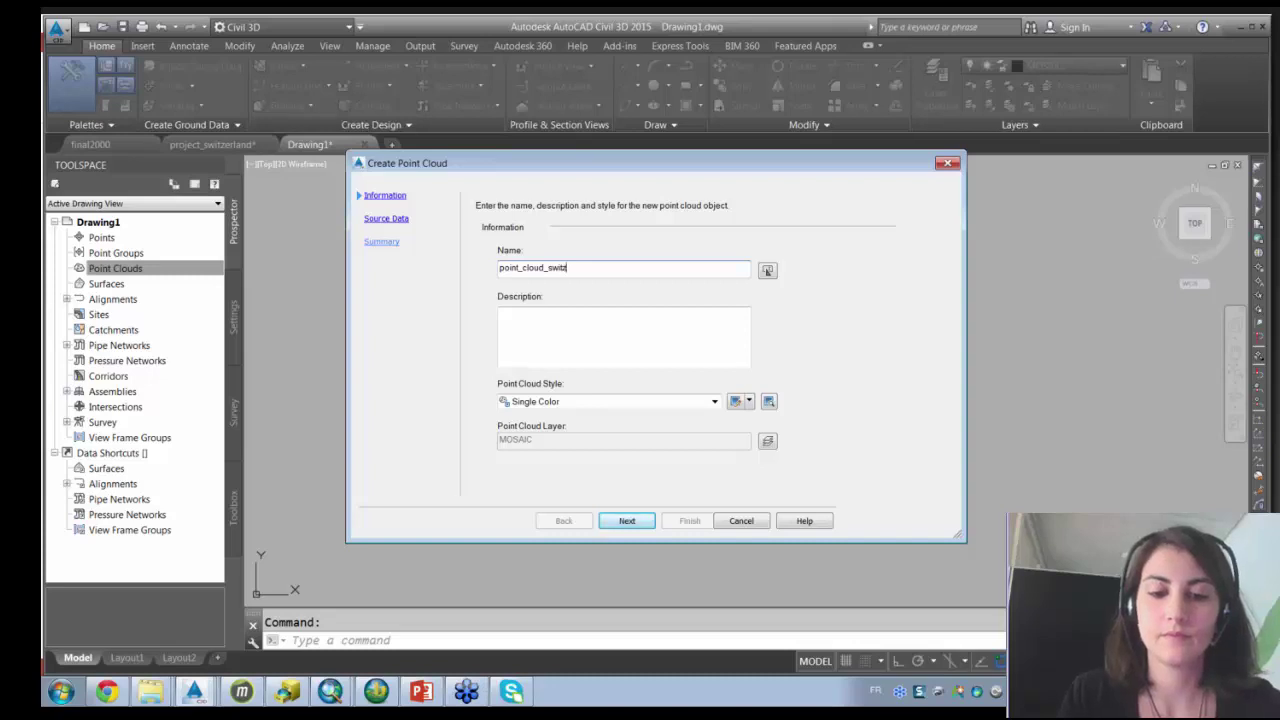
type("erland")
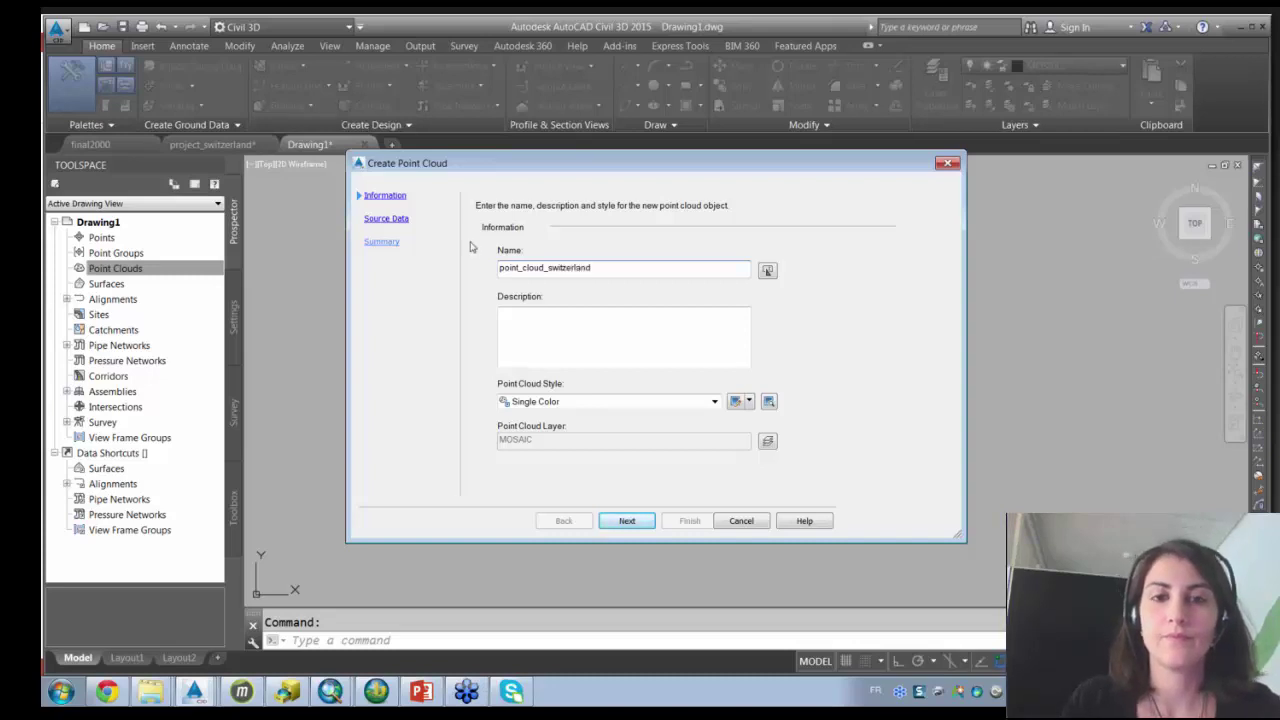
left_click(630, 522)
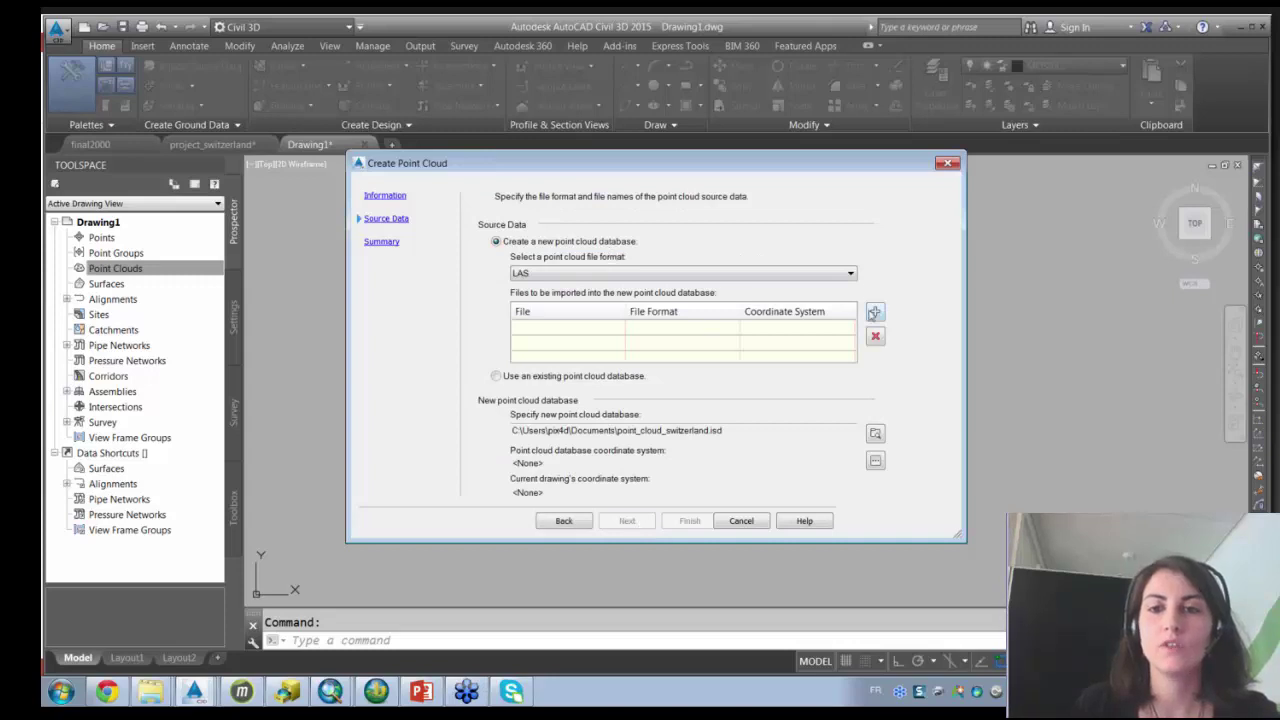
Add topography_cadastre_switzerland_dsm.las from the point_cloud folder as the LAS source, review the summary, and cancel the point cloud creation.
left_click(875, 315)
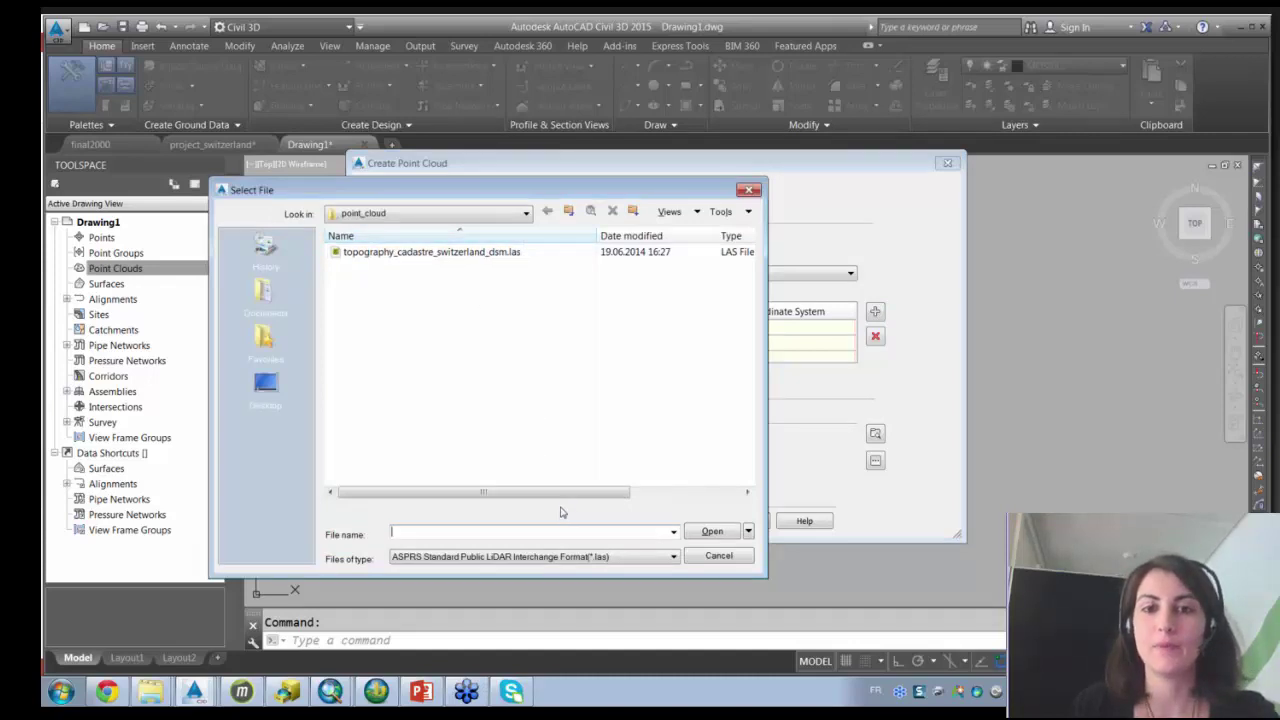
left_click_drag(566, 491, 717, 508)
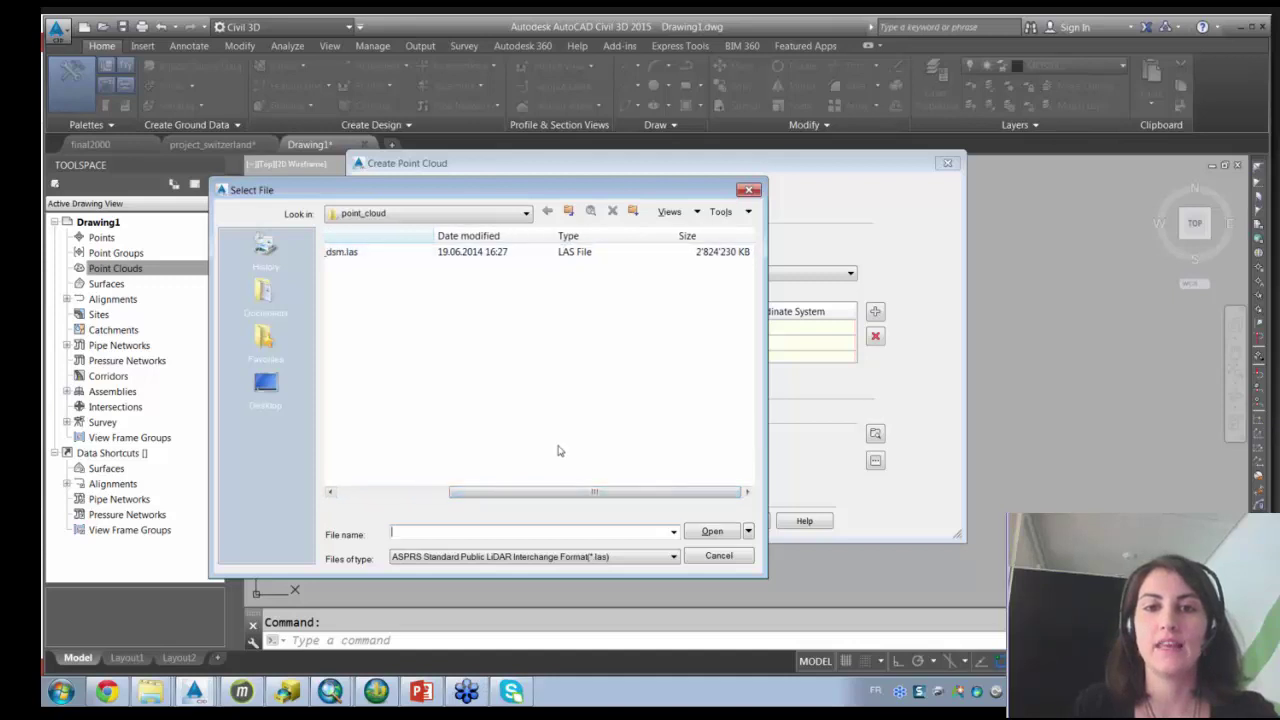
left_click_drag(558, 492, 447, 492)
left_click(404, 252)
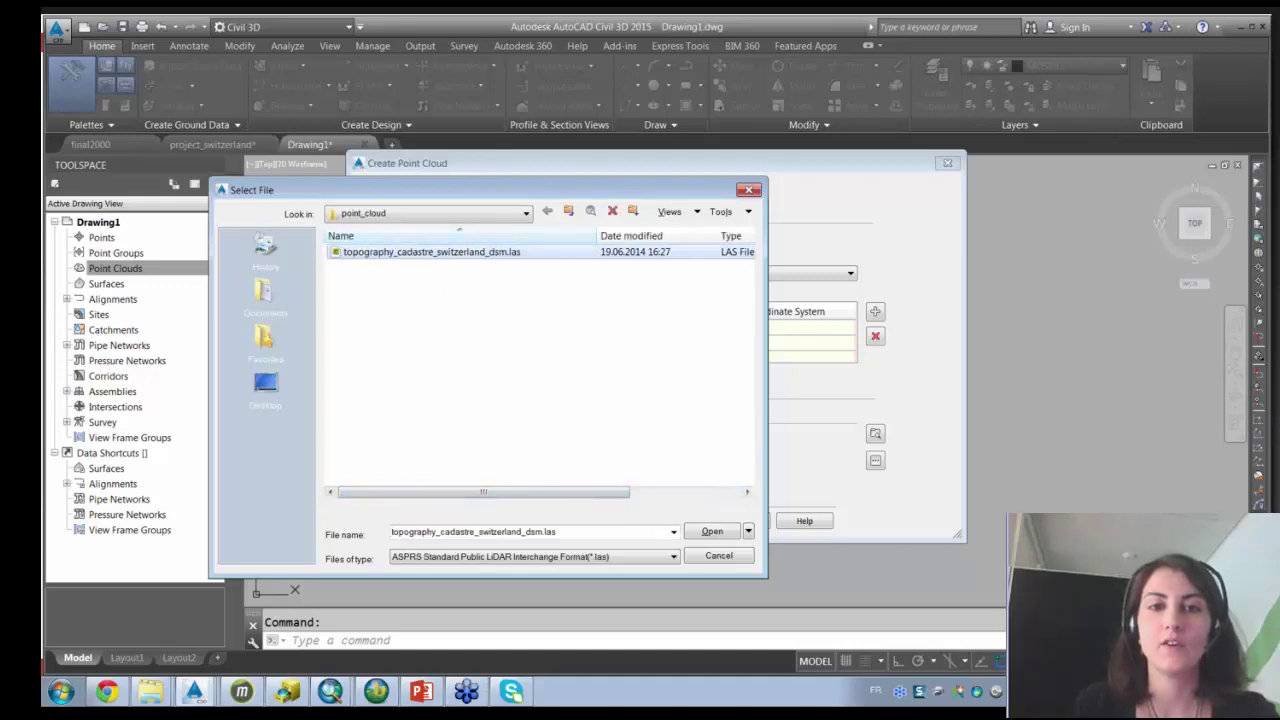
left_click(710, 531)
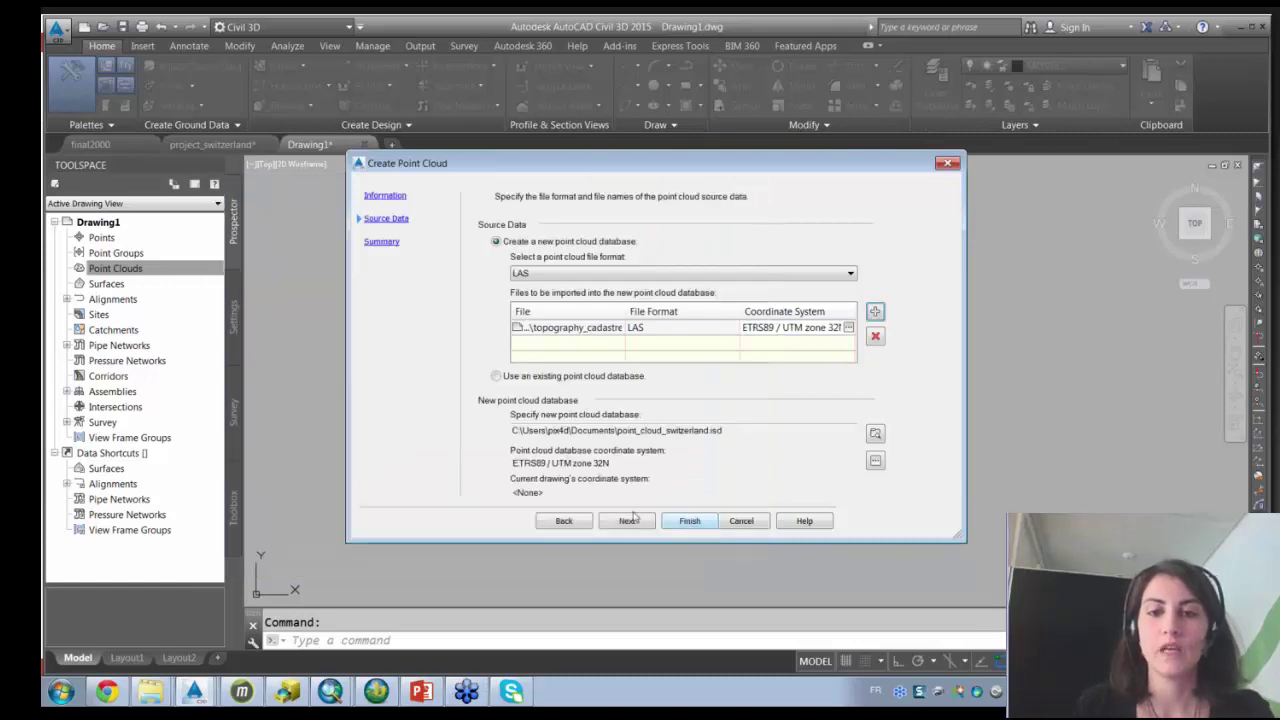
left_click(616, 524)
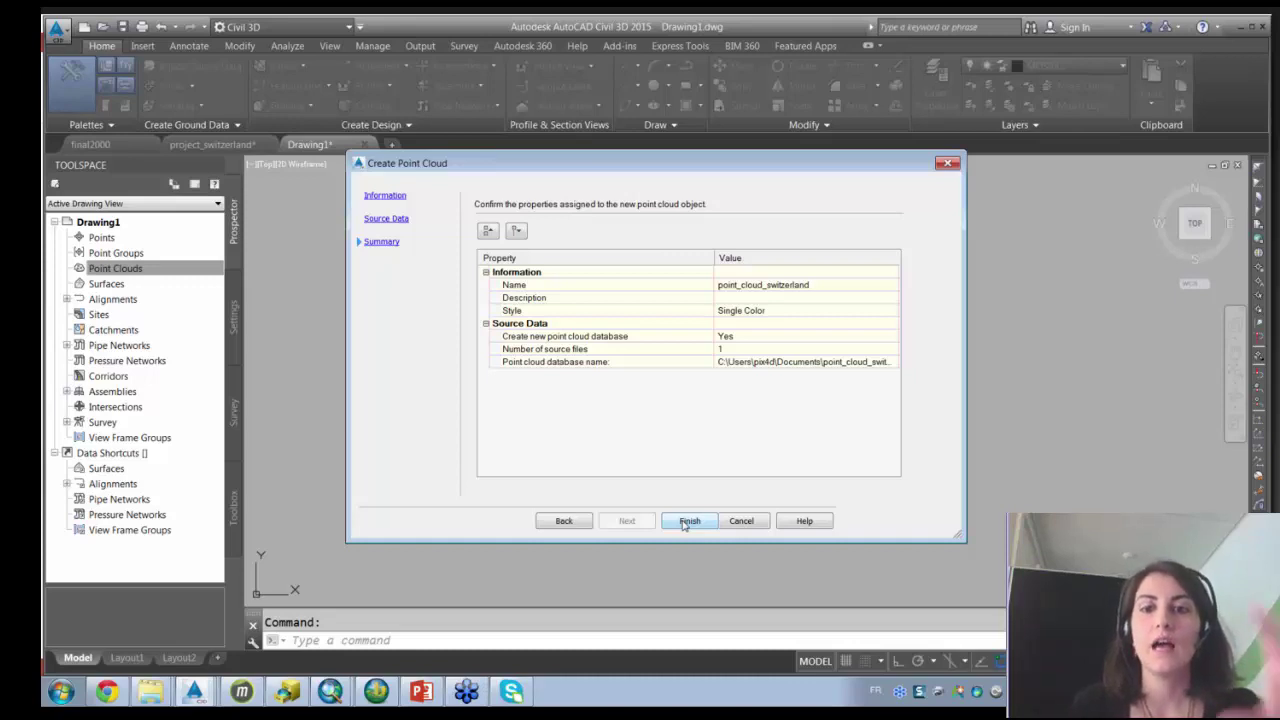
left_click(740, 521)
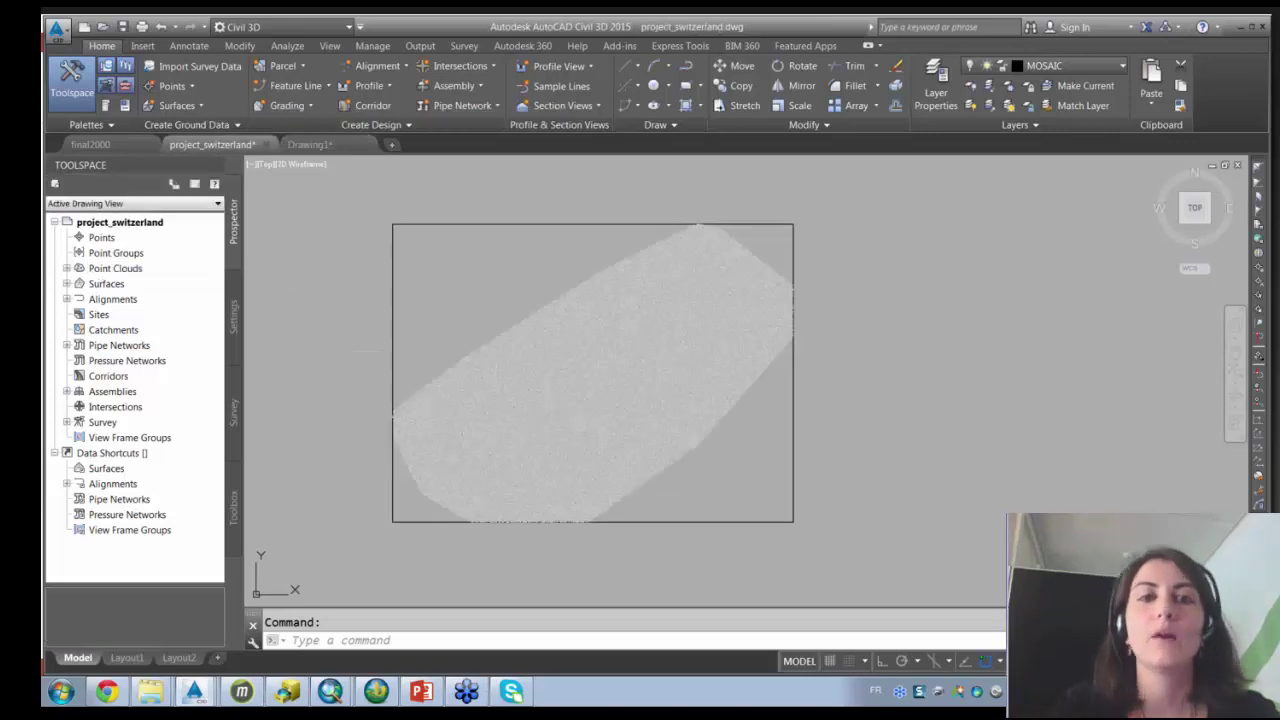
In the project_switzerland drawing, set the point cloud style of point_cloud_switzerland to True Color.
mouse_move(609, 377)
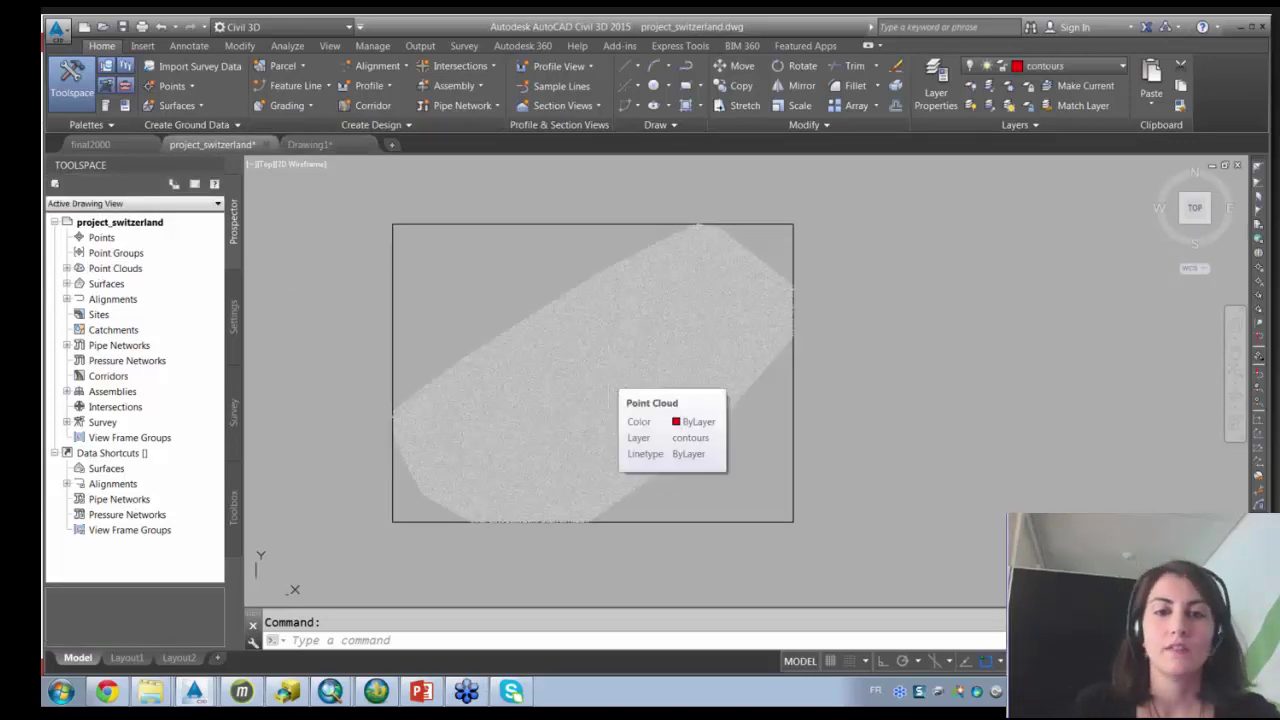
scroll(594, 400, "down", 4)
scroll(594, 400, "up", 6)
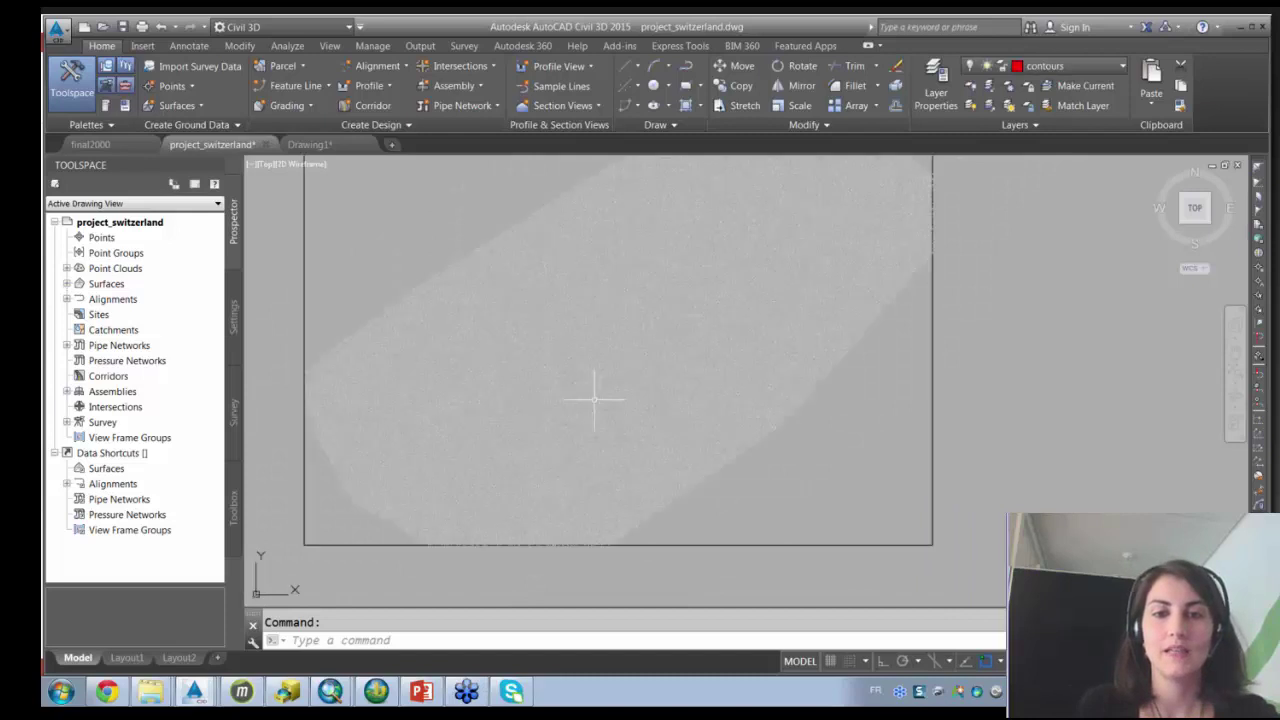
scroll(594, 400, "down", 4)
scroll(580, 340, "up", 3)
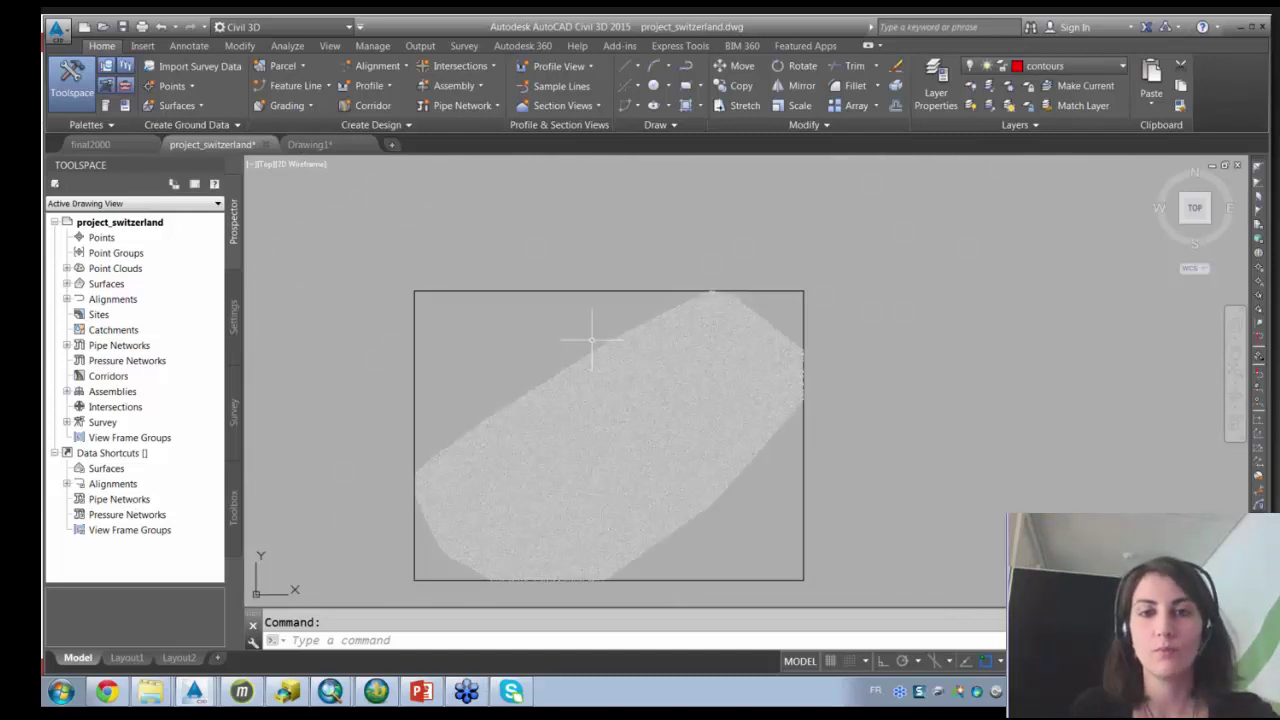
scroll(560, 336, "down", 2)
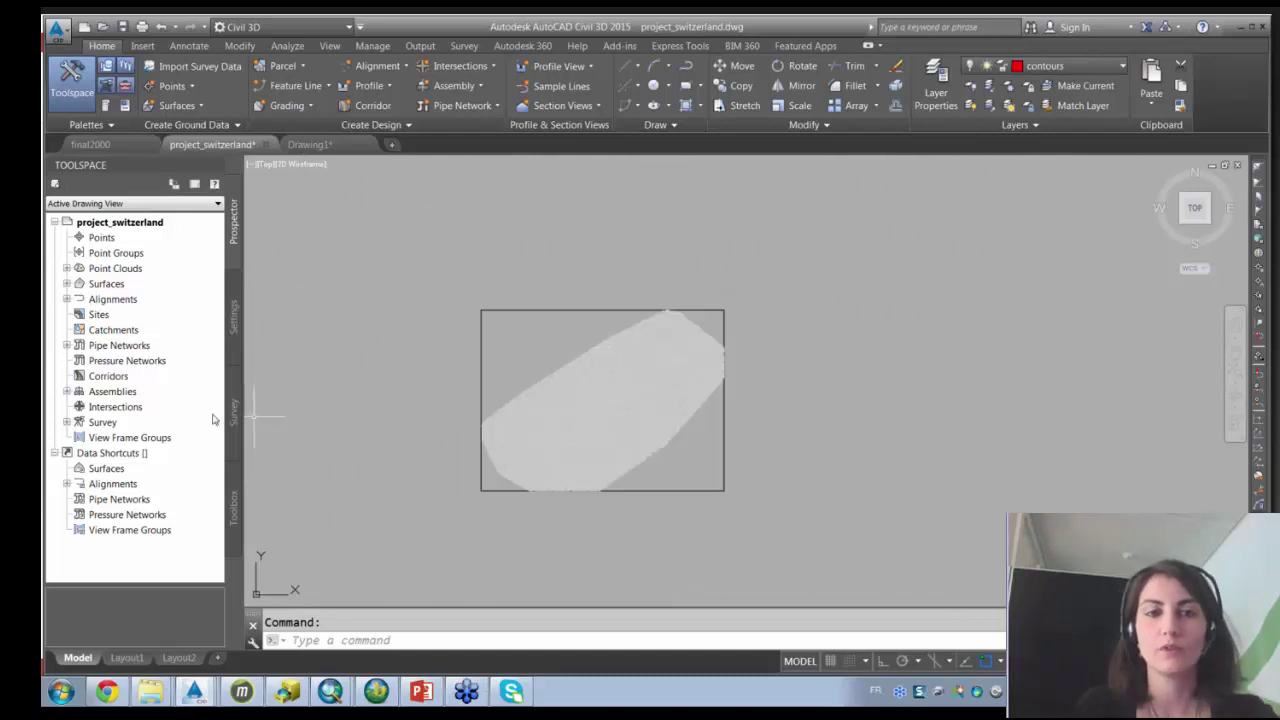
left_click(67, 268)
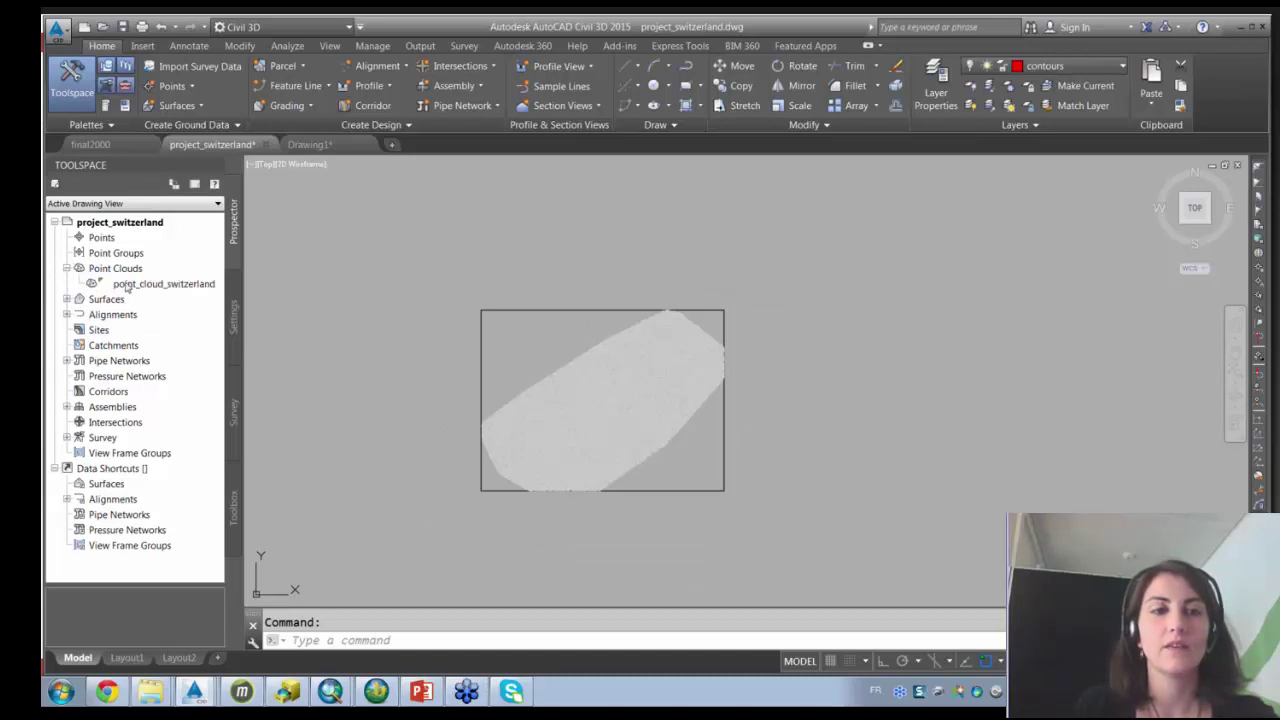
right_click(168, 288)
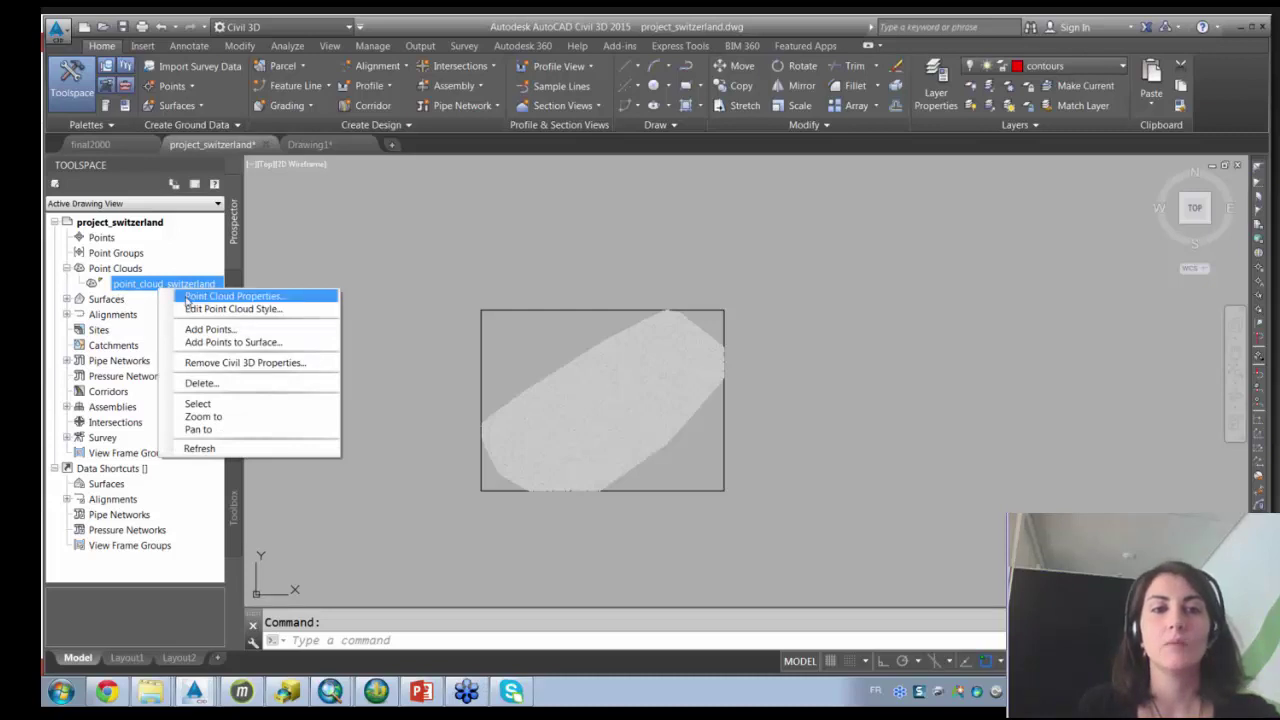
left_click(187, 300)
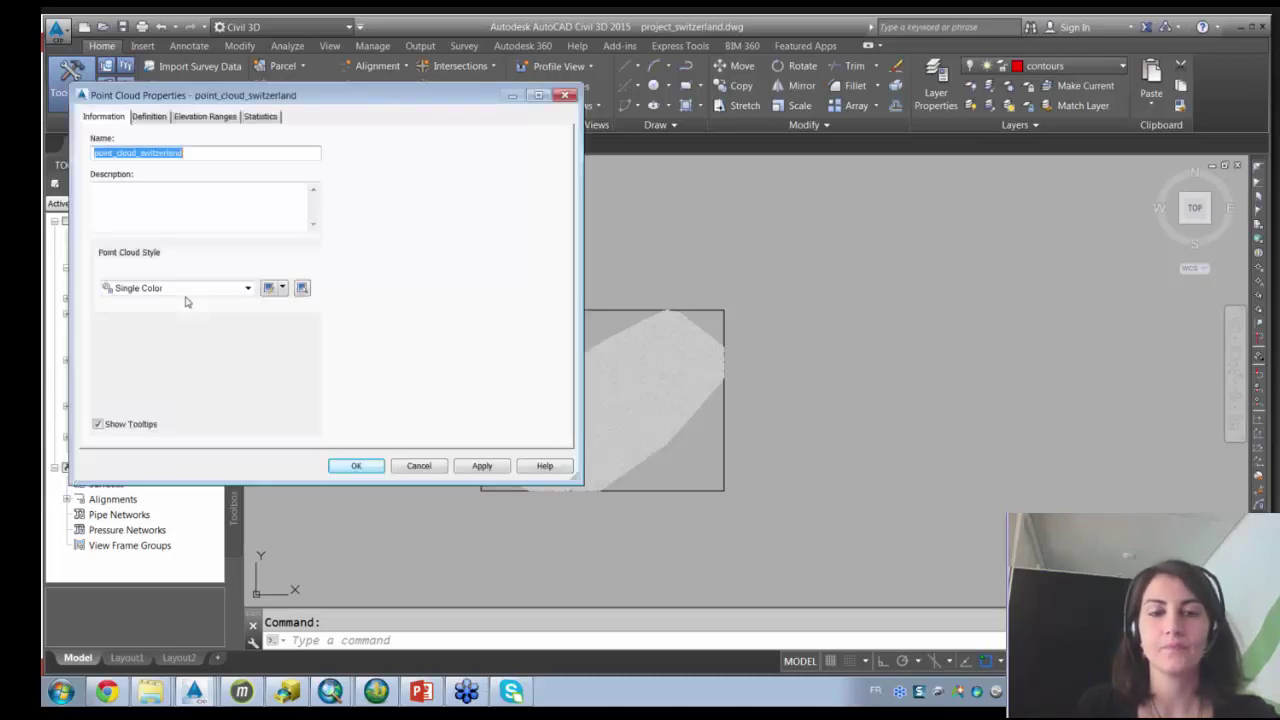
left_click(246, 289)
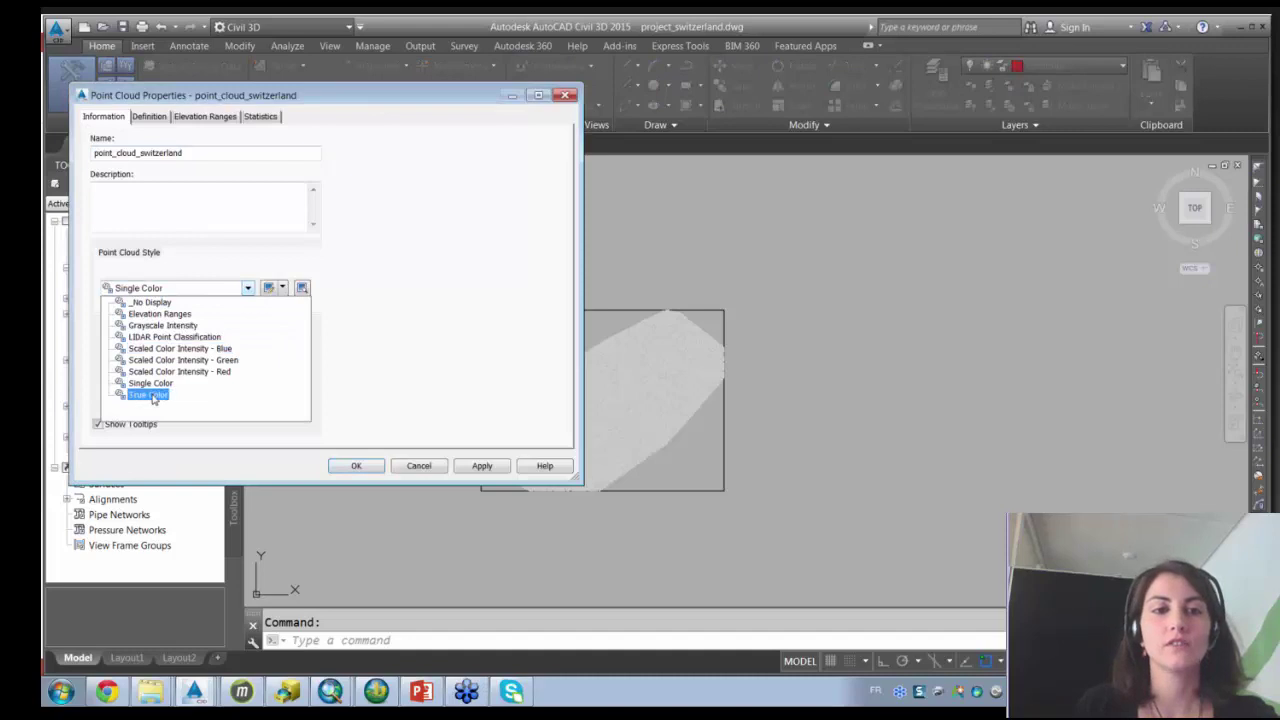
left_click(150, 395)
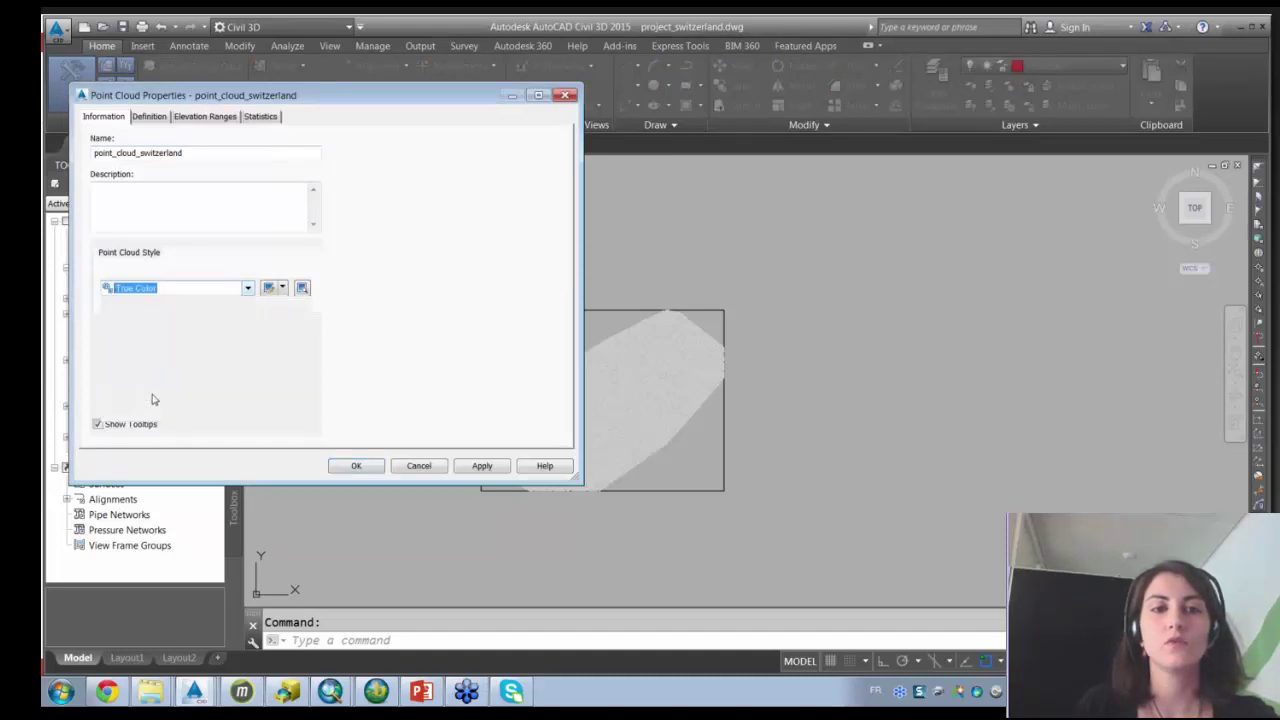
left_click(376, 467)
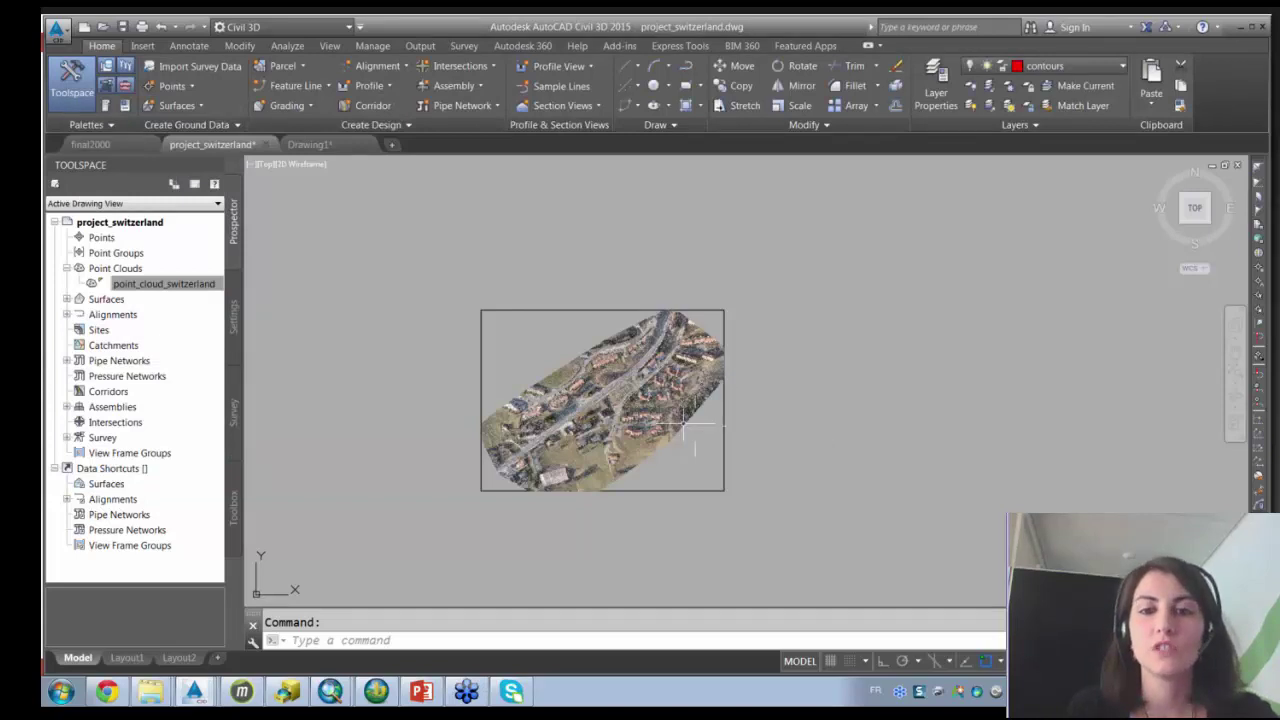
In the properties of point_cloud_switzerland, change the point cloud style to Elevation Ranges.
scroll(627, 400, "up", 2)
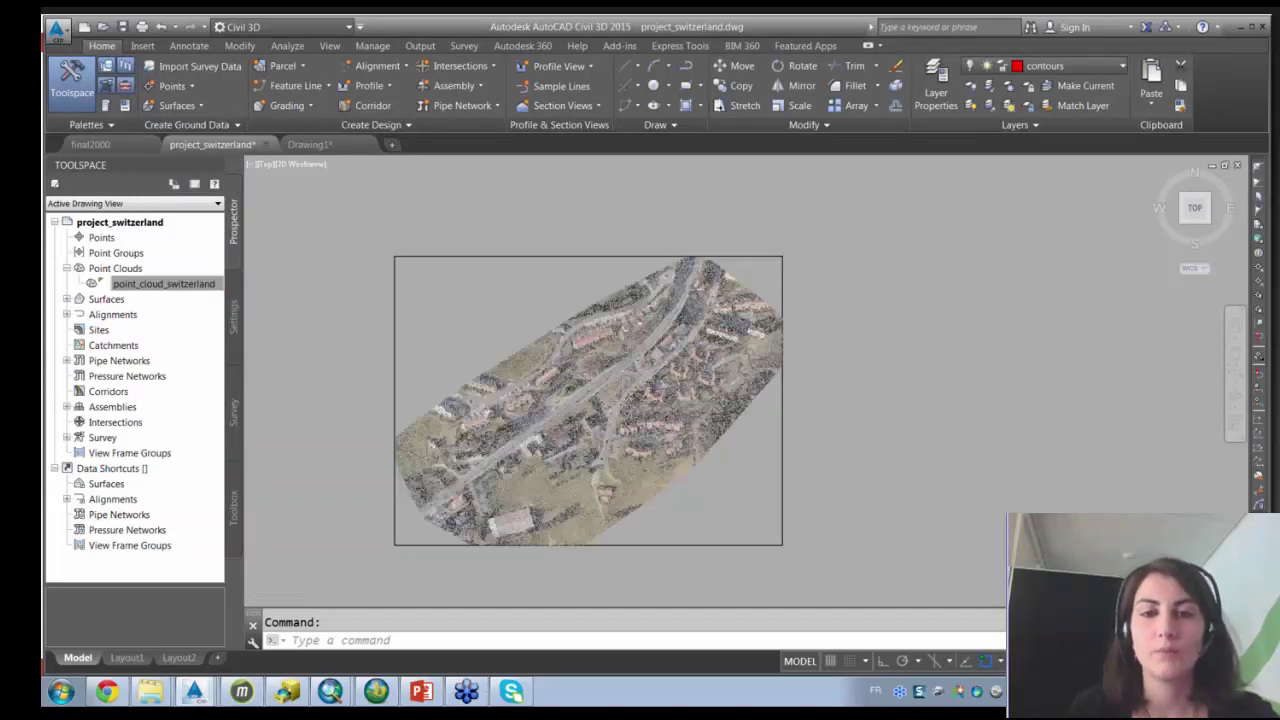
scroll(612, 404, "down", 2)
scroll(612, 404, "up", 2)
scroll(612, 404, "down", 2)
left_click(156, 288)
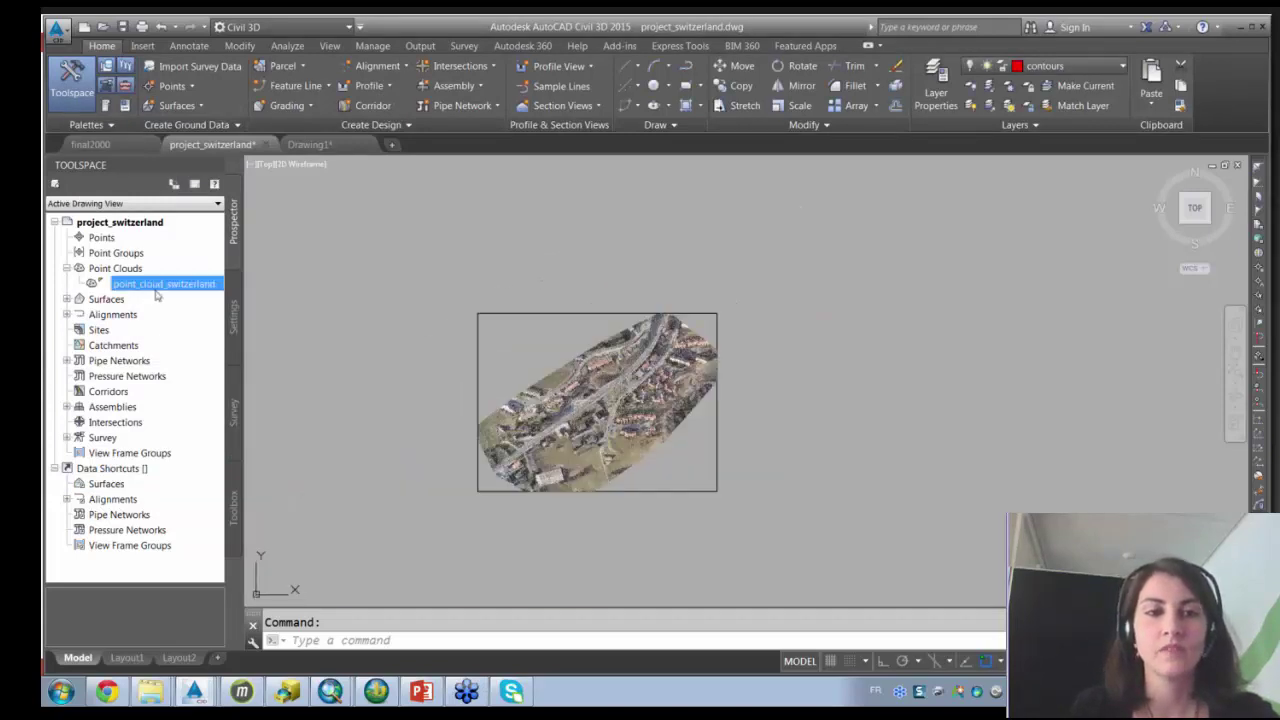
right_click(158, 290)
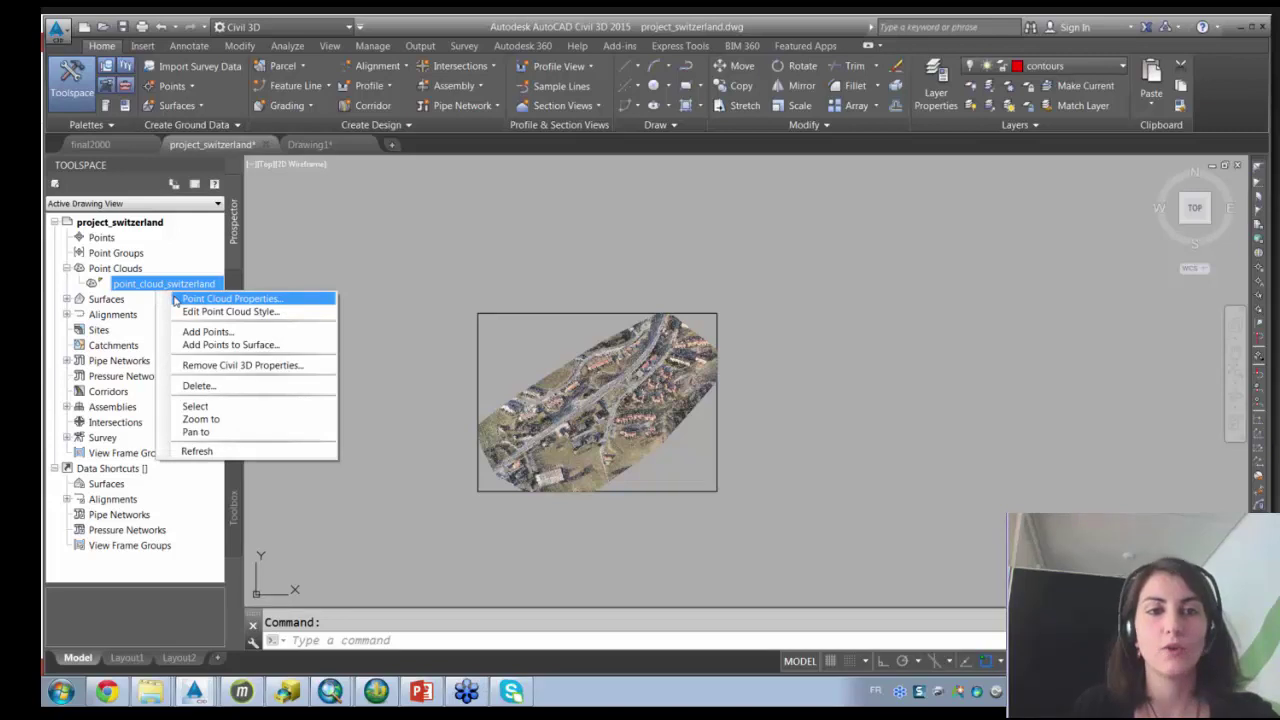
left_click(174, 300)
left_click(248, 289)
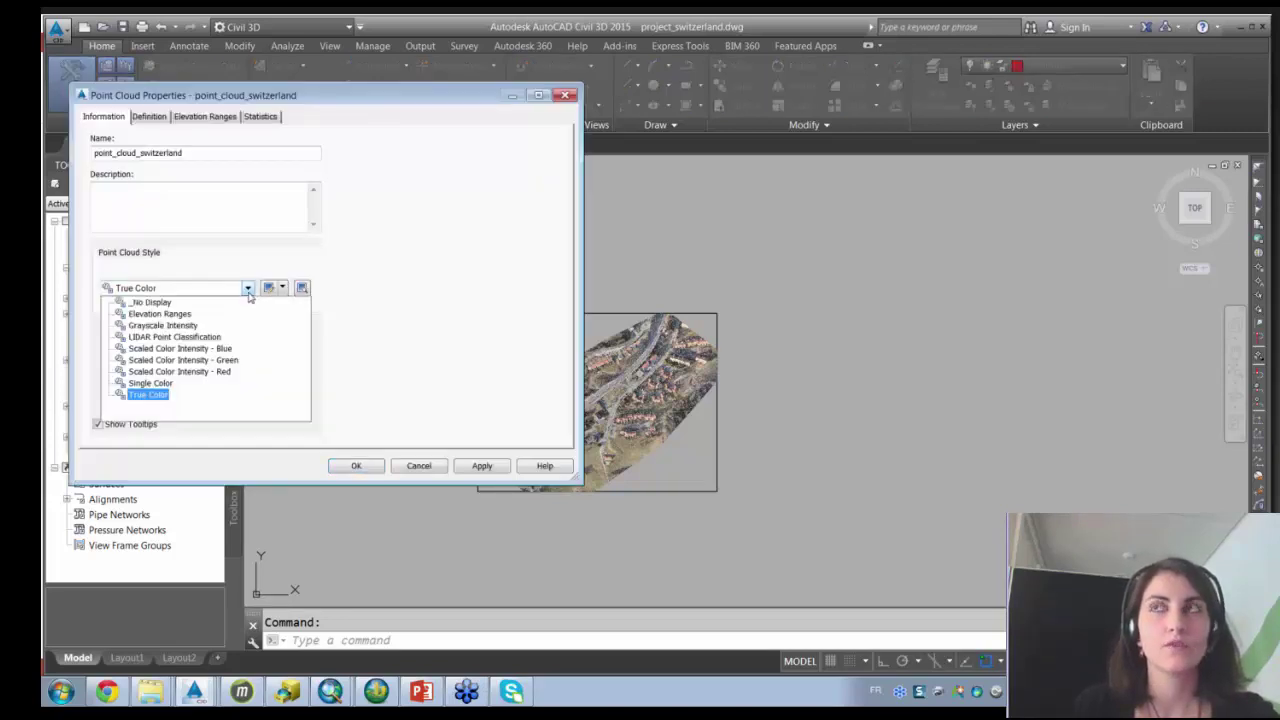
left_click(158, 314)
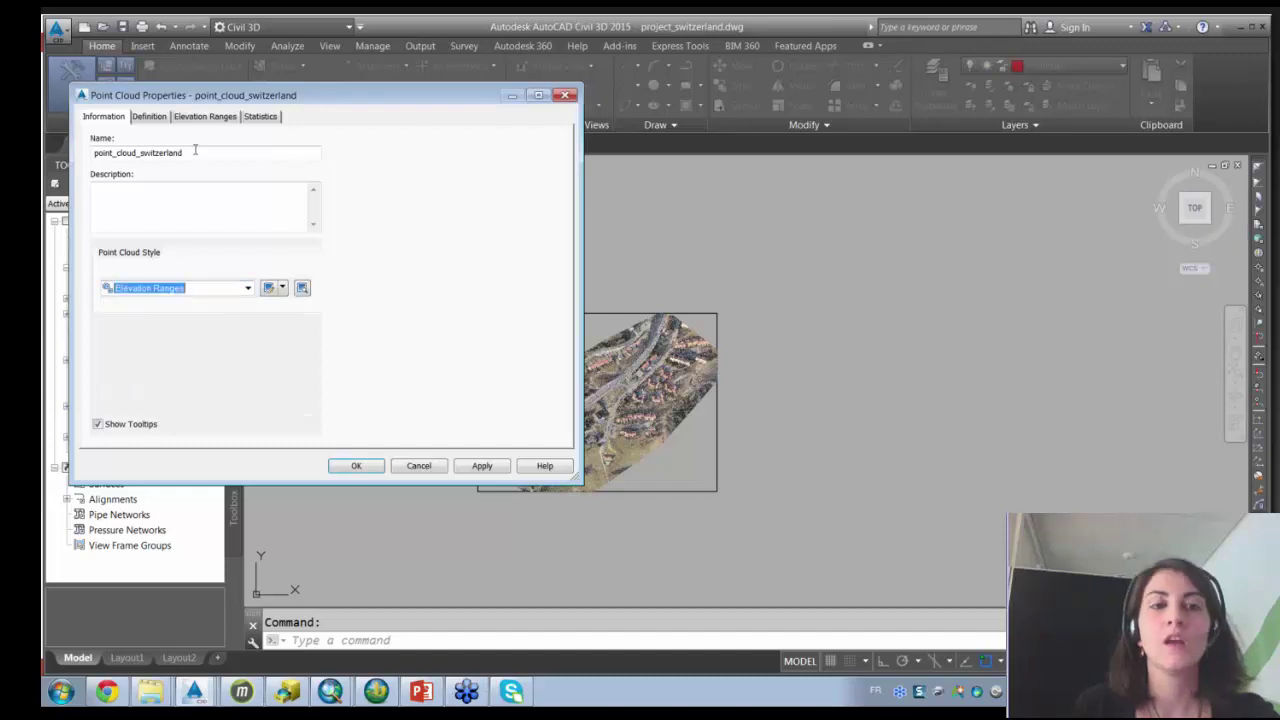
Set the point cloud's number of elevation ranges to 3, update the range details and apply the properties.
left_click(204, 119)
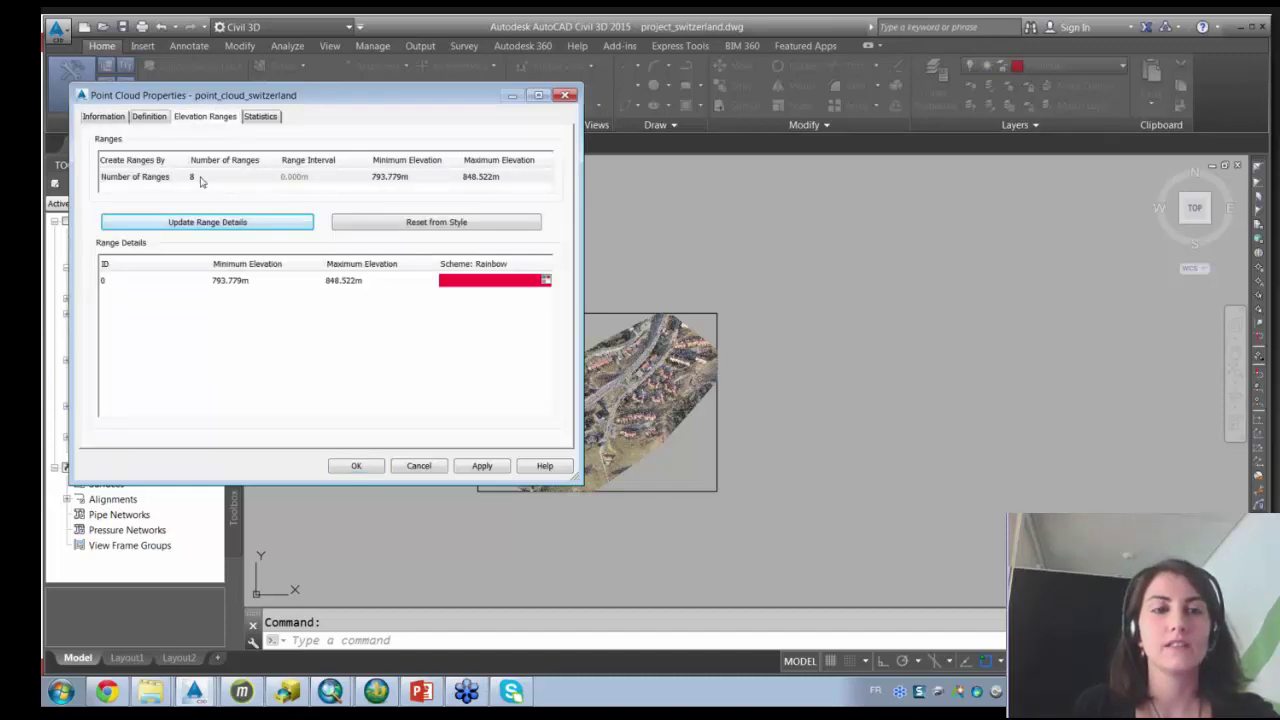
left_click(196, 178)
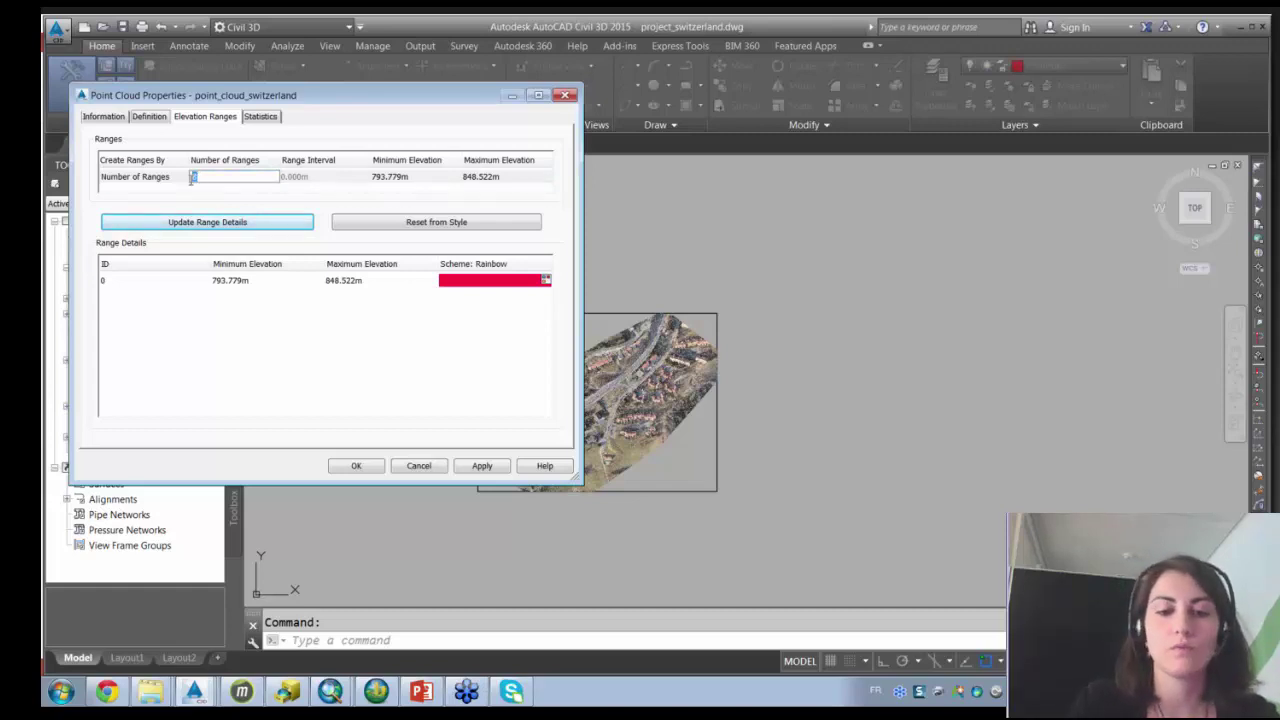
type("3")
left_click(278, 233)
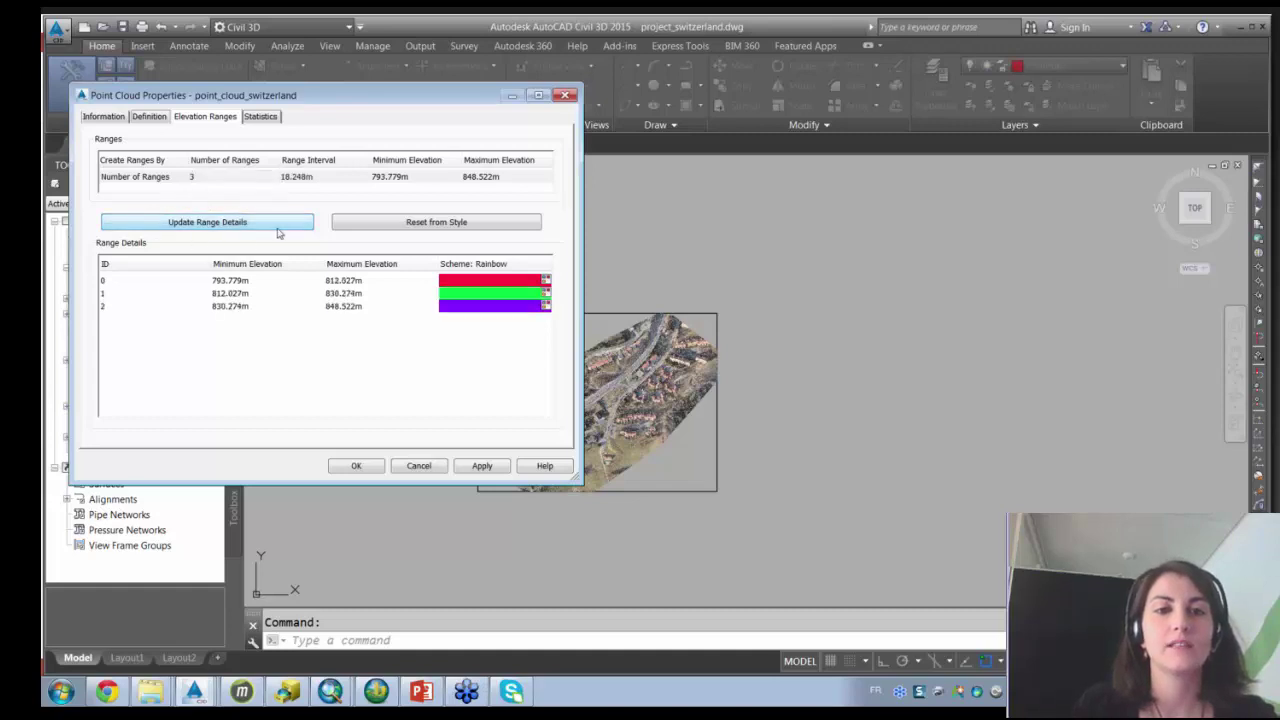
left_click(358, 466)
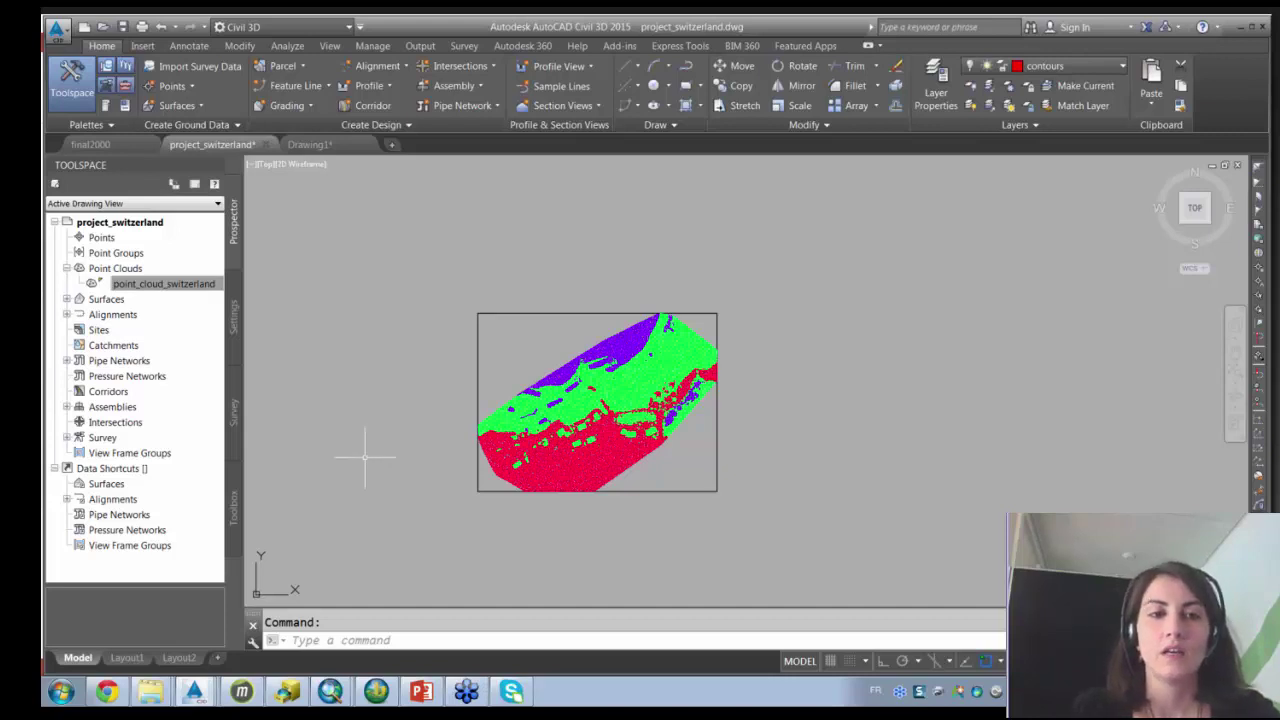
Hide point_cloud_switzerland by setting its point cloud style to _No Display.
left_click(166, 286)
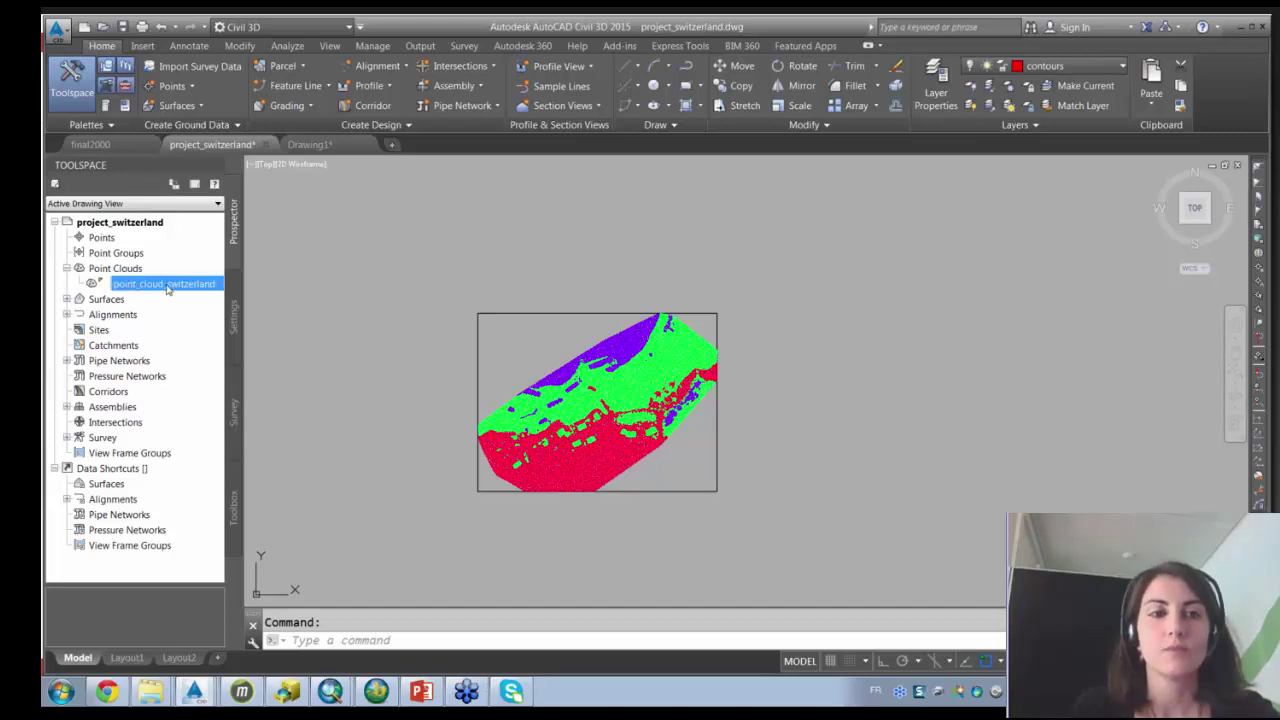
right_click(166, 286)
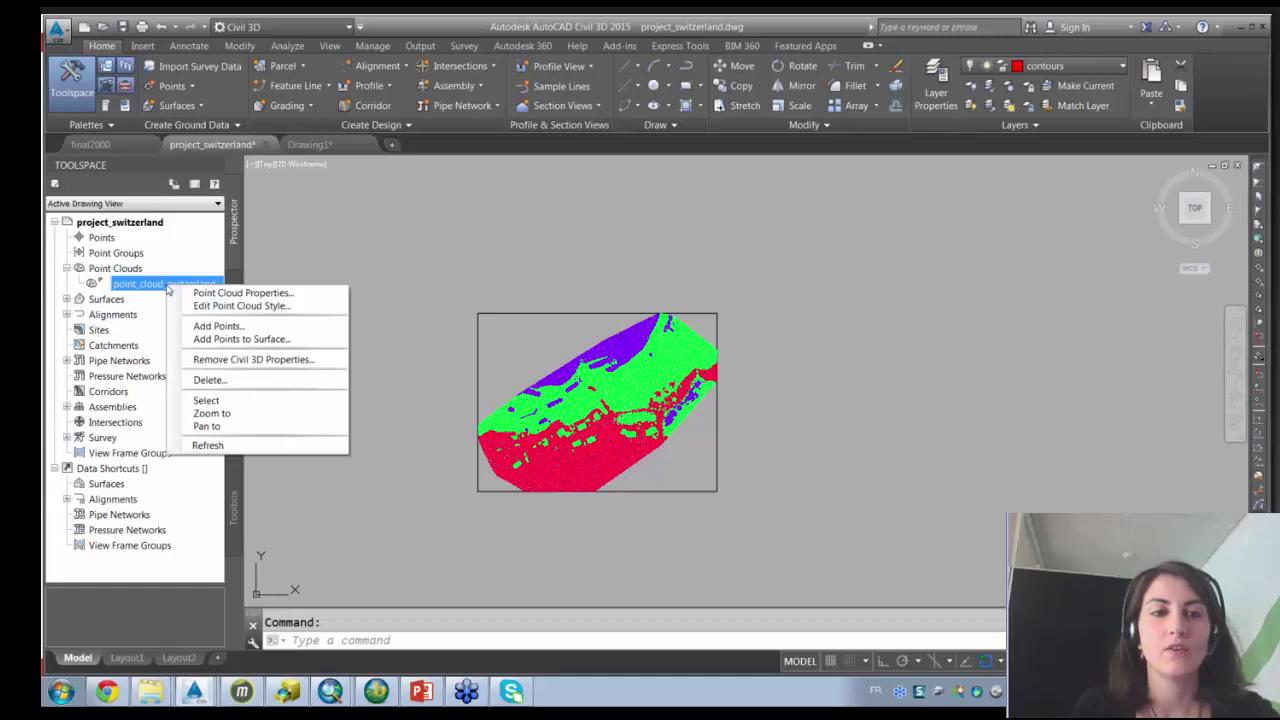
left_click(190, 293)
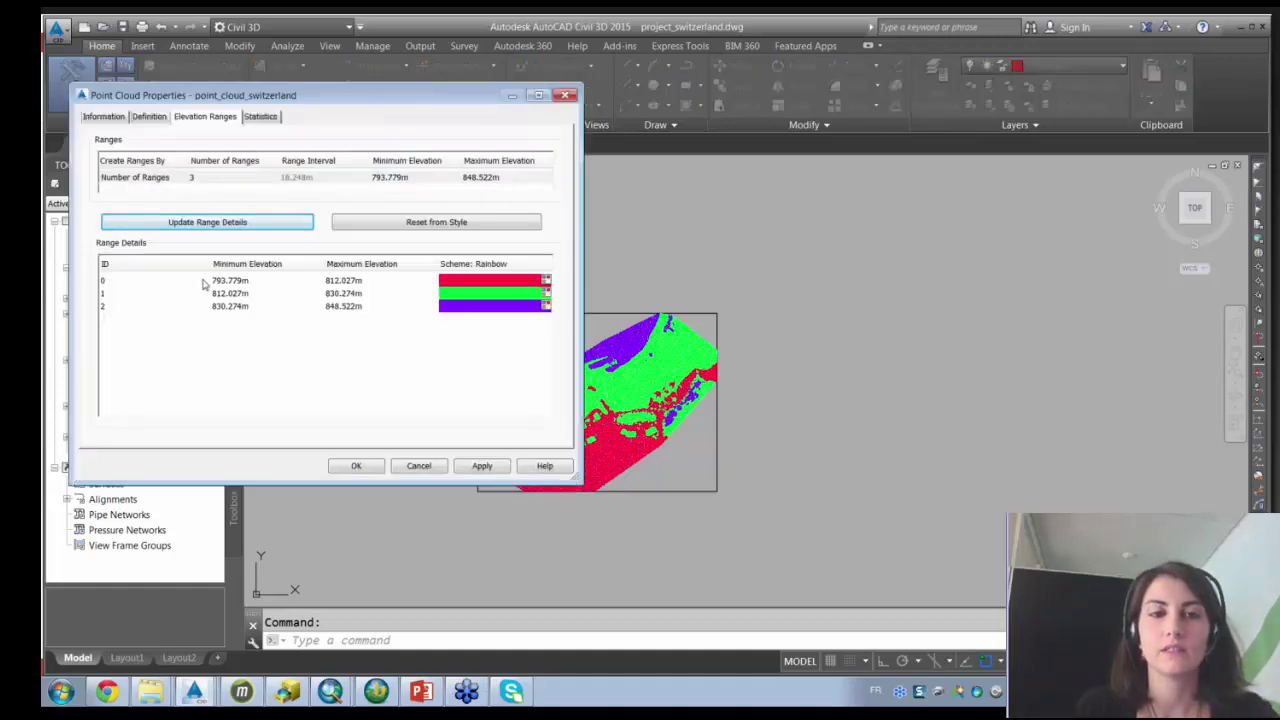
left_click(102, 120)
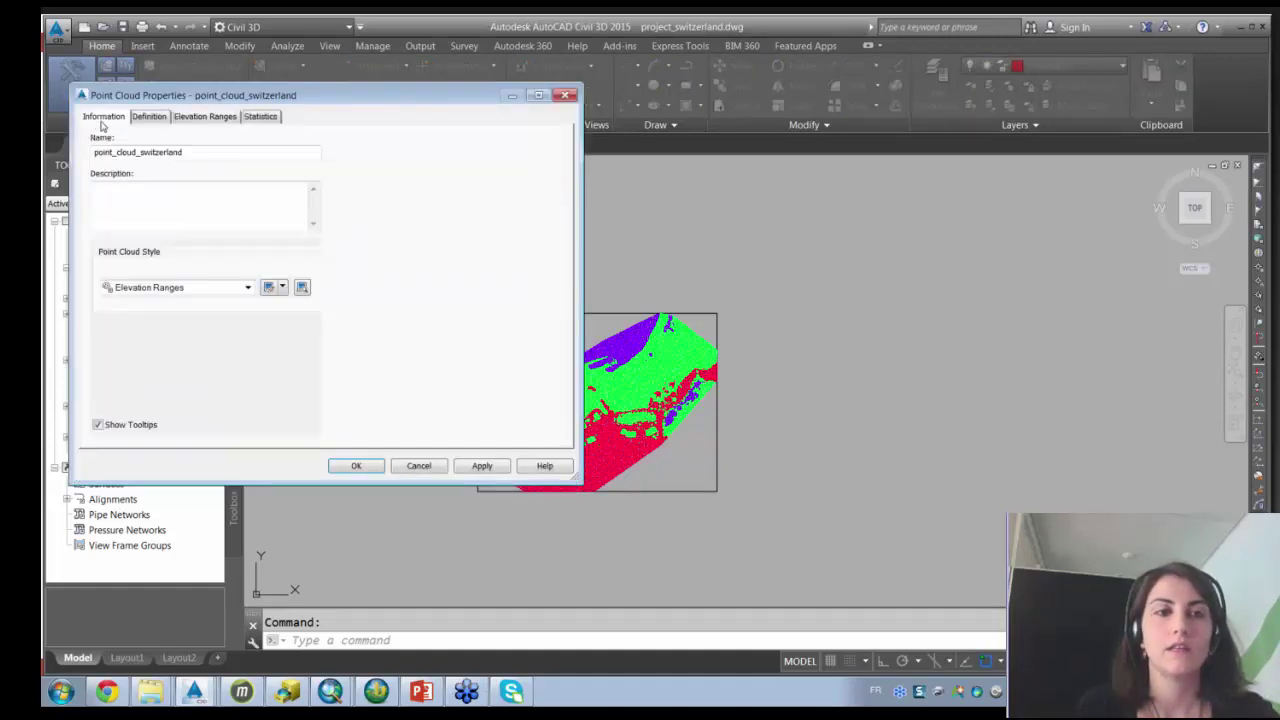
left_click(247, 287)
left_click(152, 301)
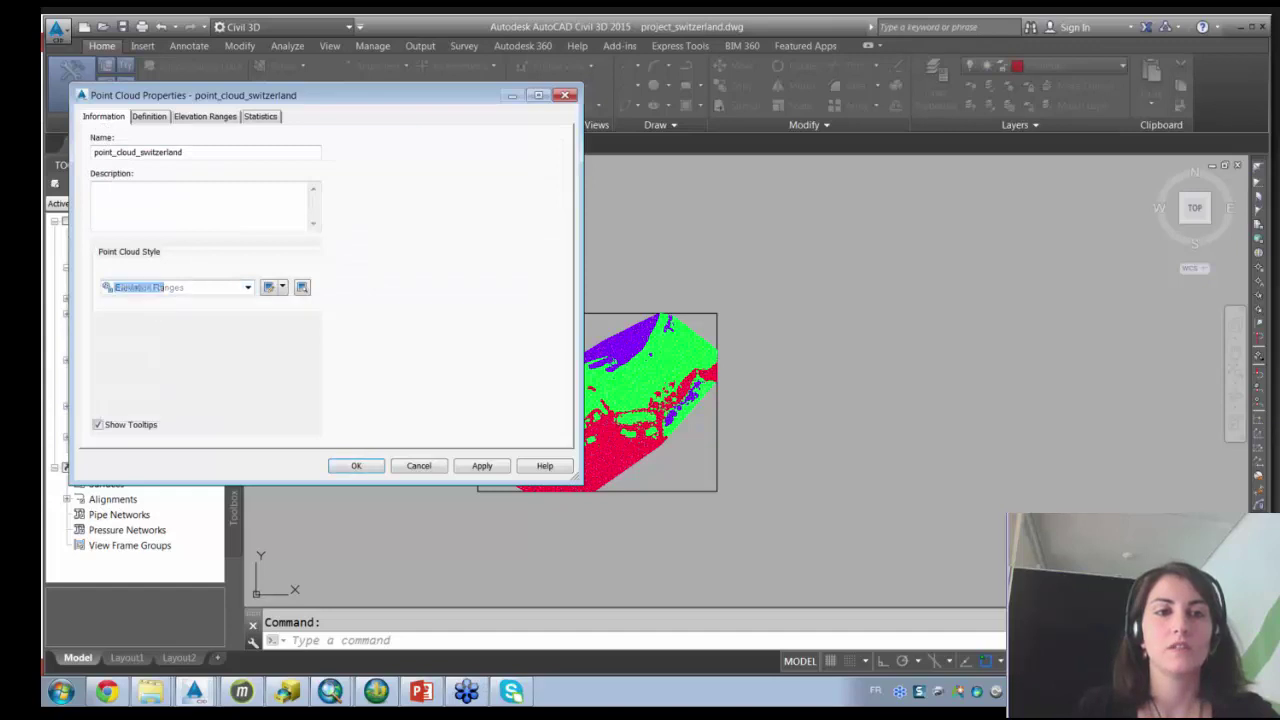
left_click(355, 465)
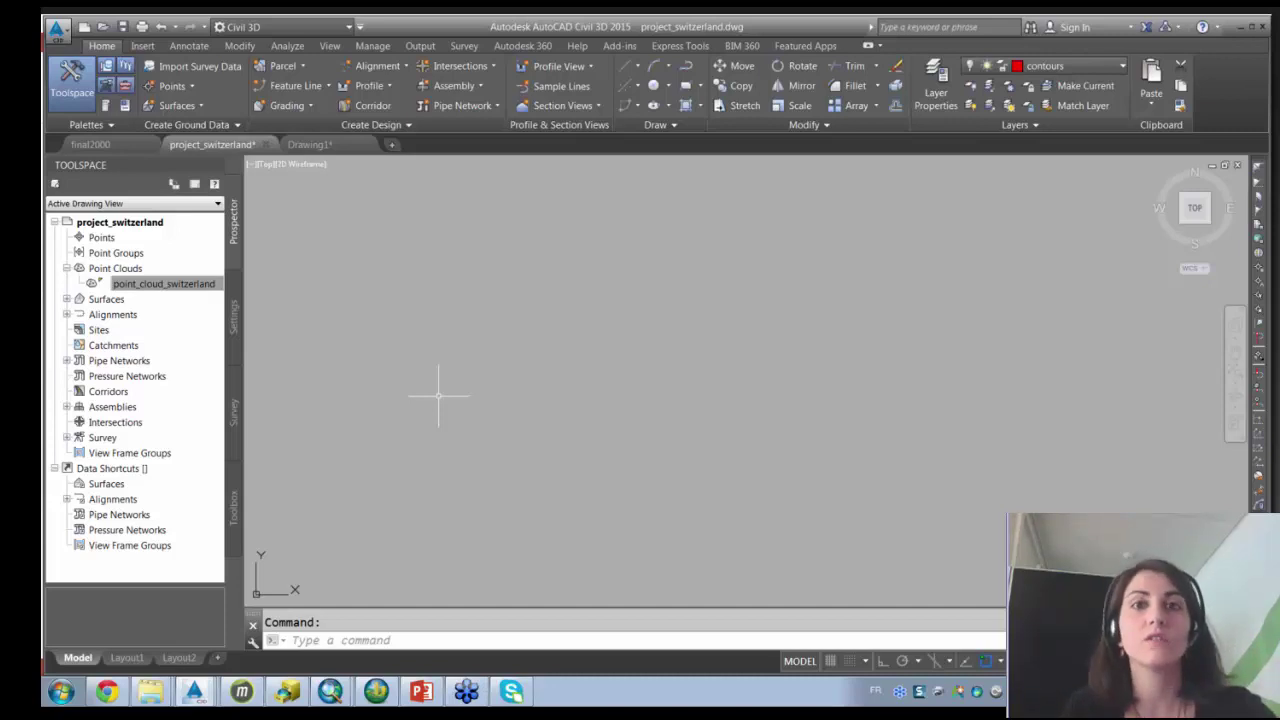
Start adding the points of point_cloud_switzerland to a new surface and name it surface.
right_click(165, 287)
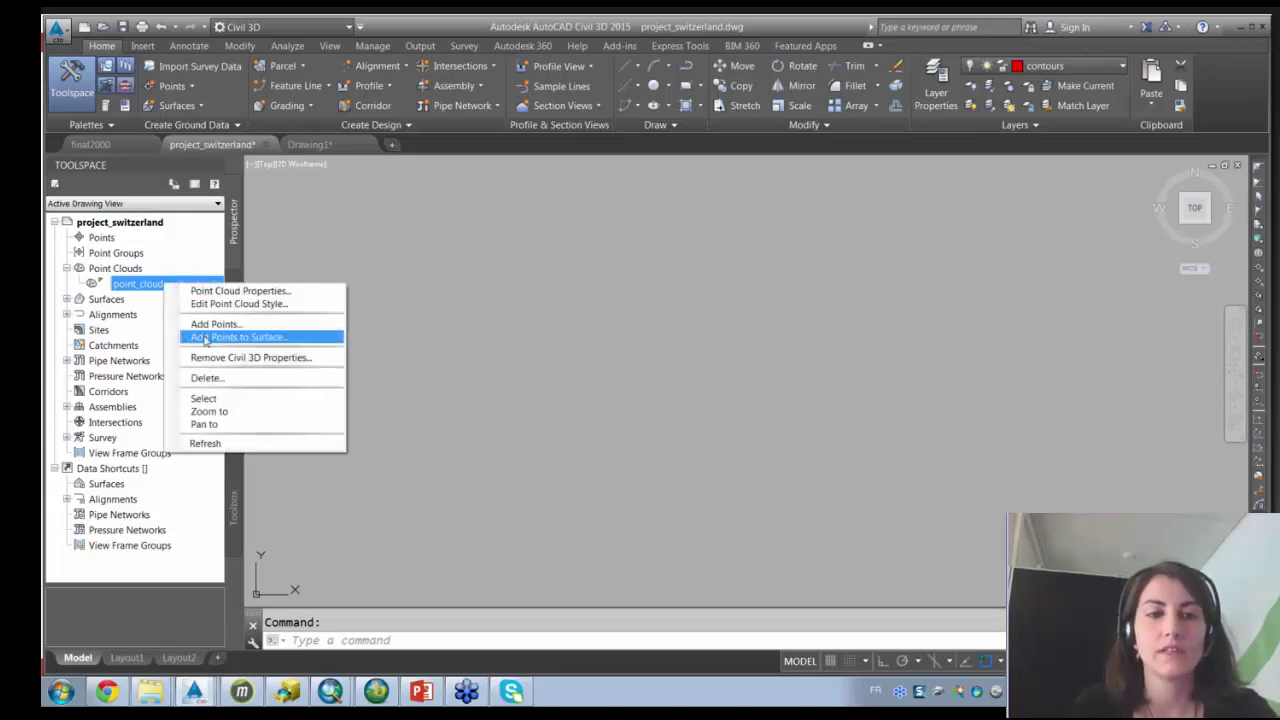
left_click(203, 339)
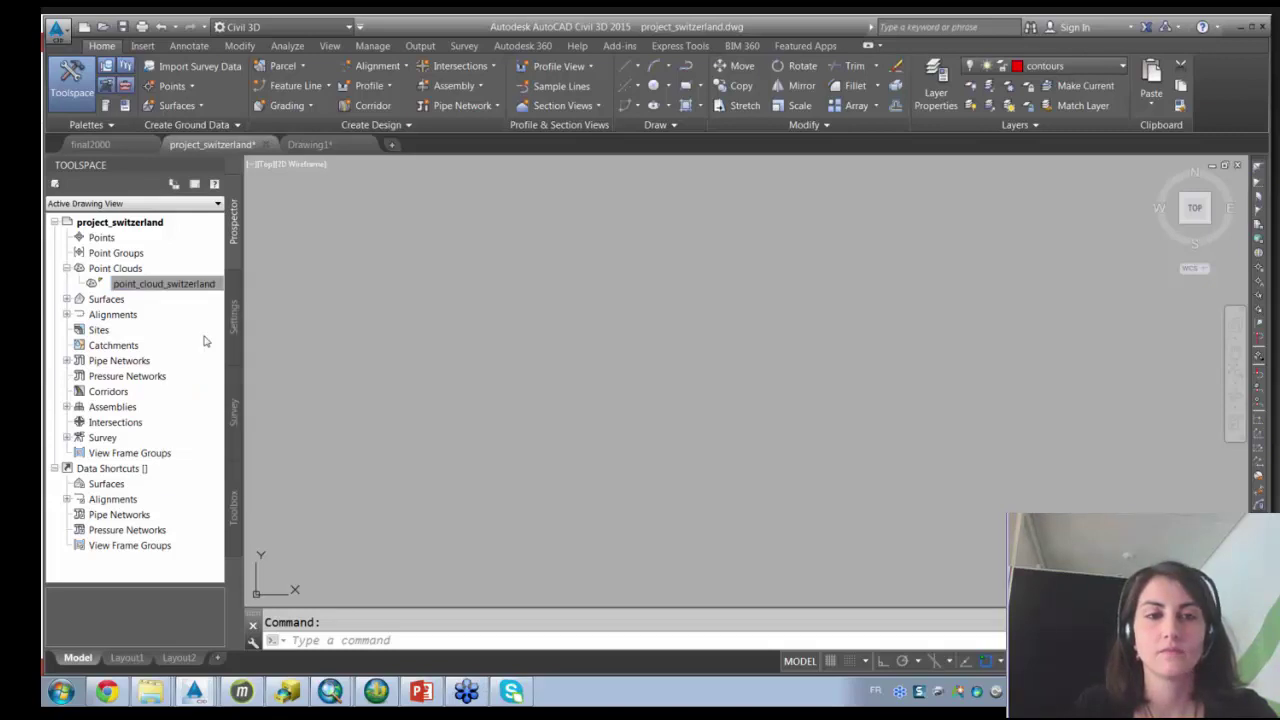
left_click(437, 335)
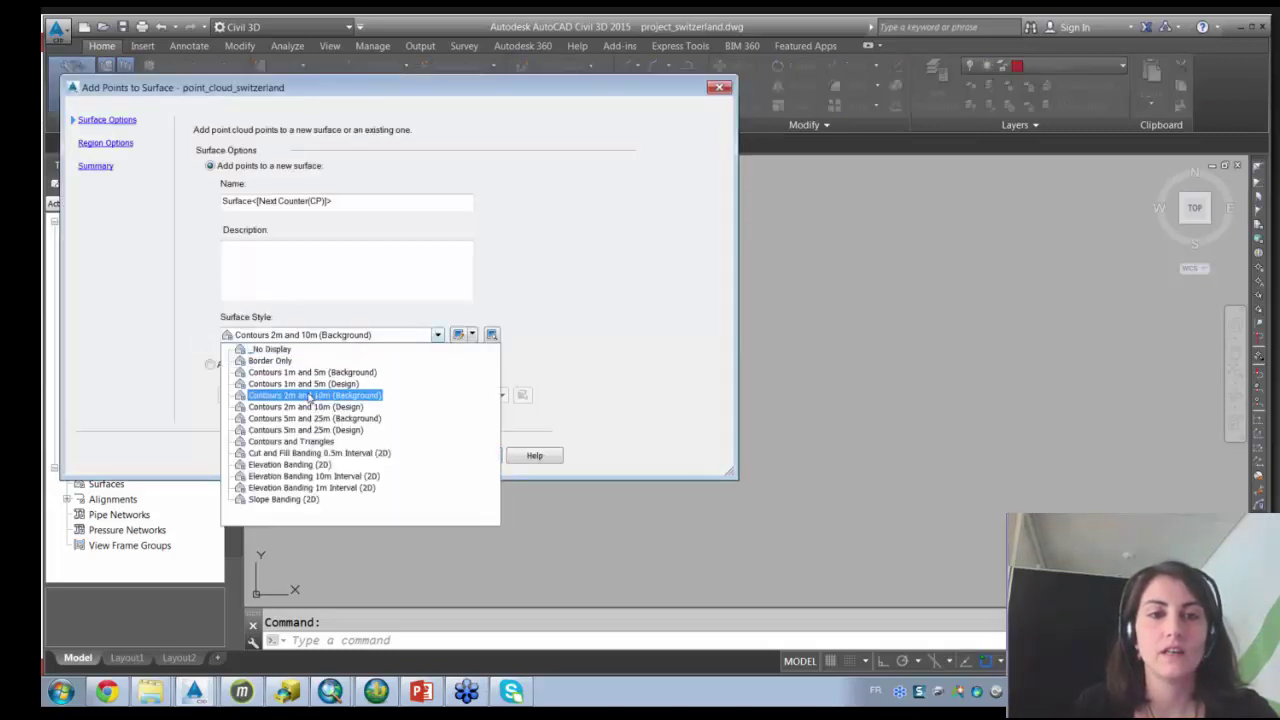
left_click(345, 203)
left_click_drag(345, 203, 218, 201)
key("Delete")
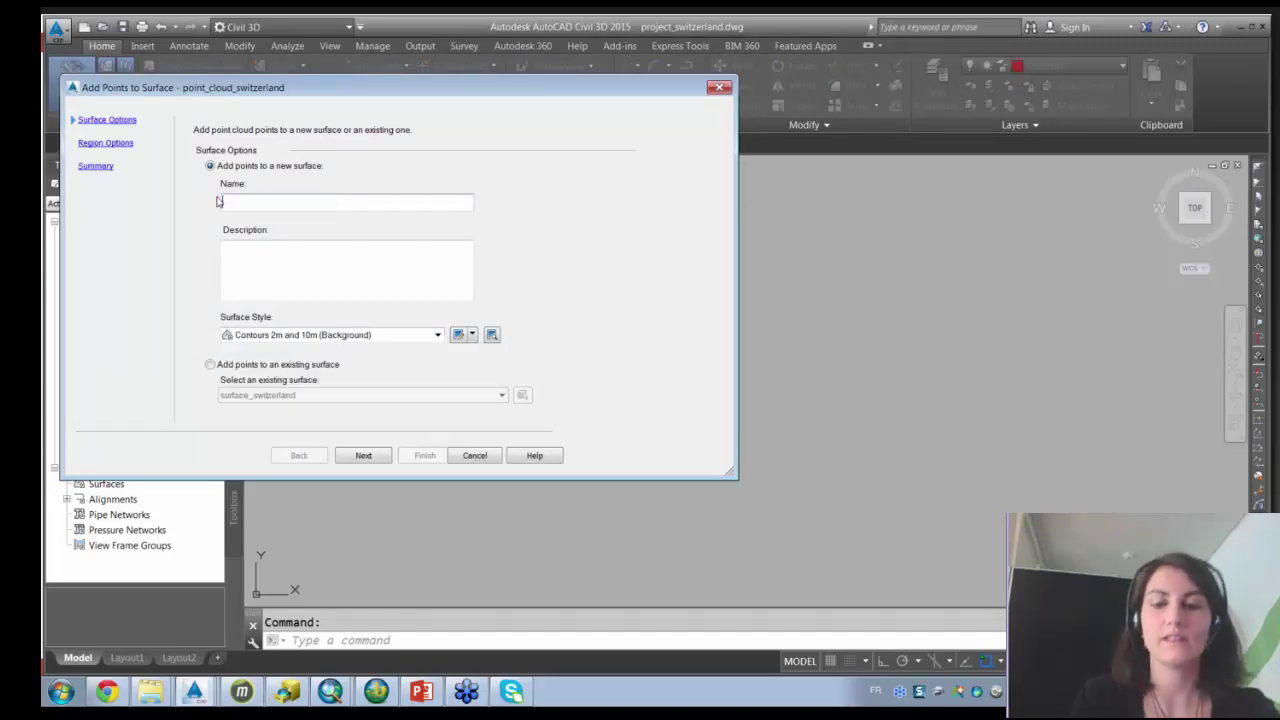
type("sur")
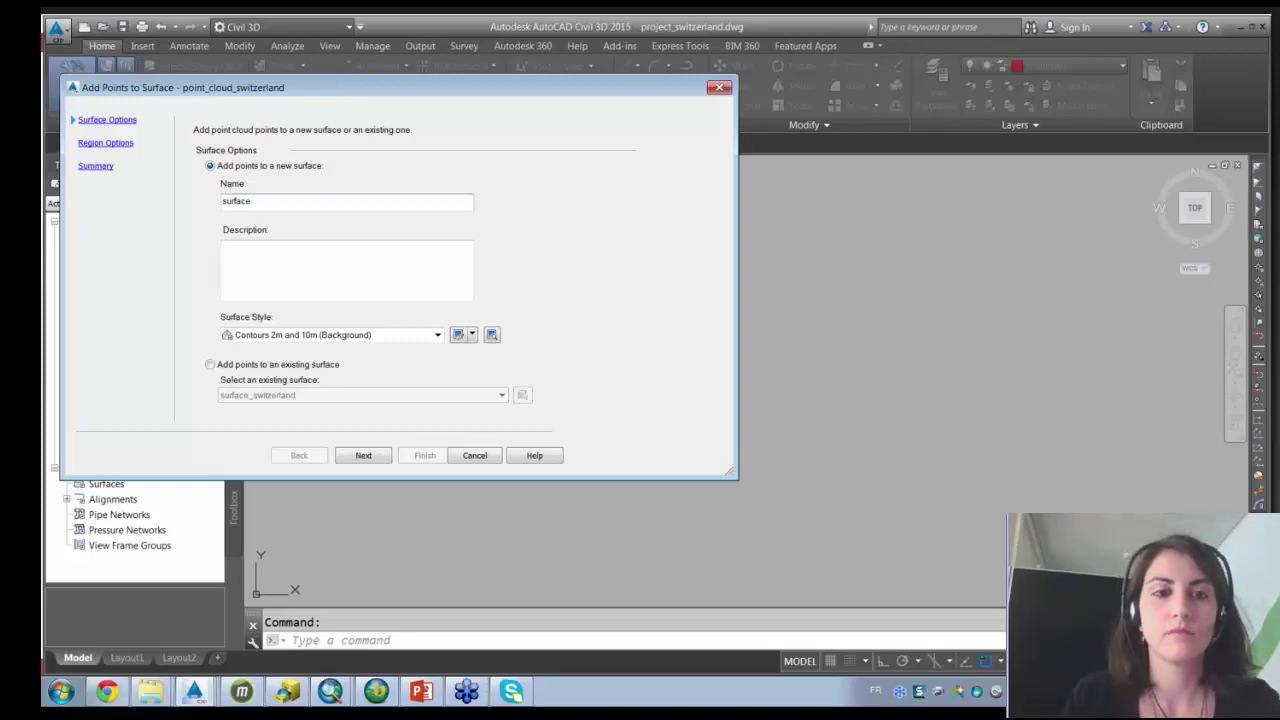
type("face")
Give the new surface the Contours 1m and 5m (Design) style and create it from the full point cloud extents.
left_click(437, 335)
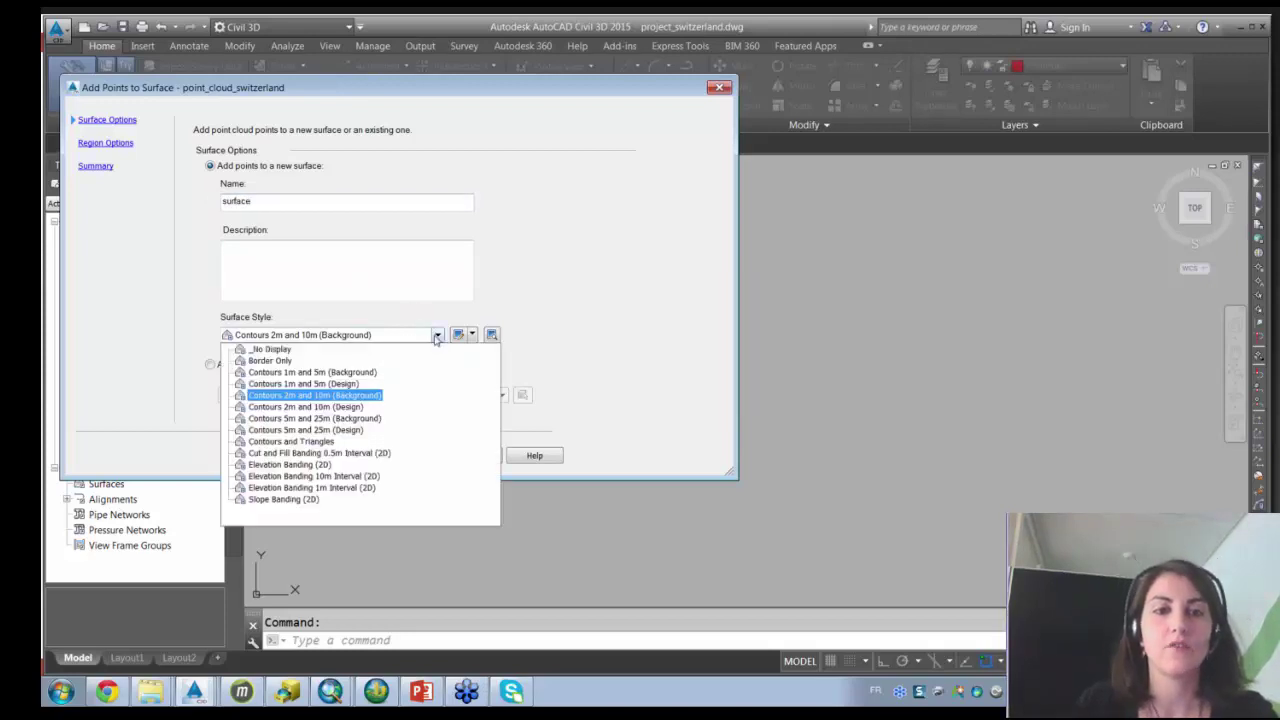
left_click(318, 385)
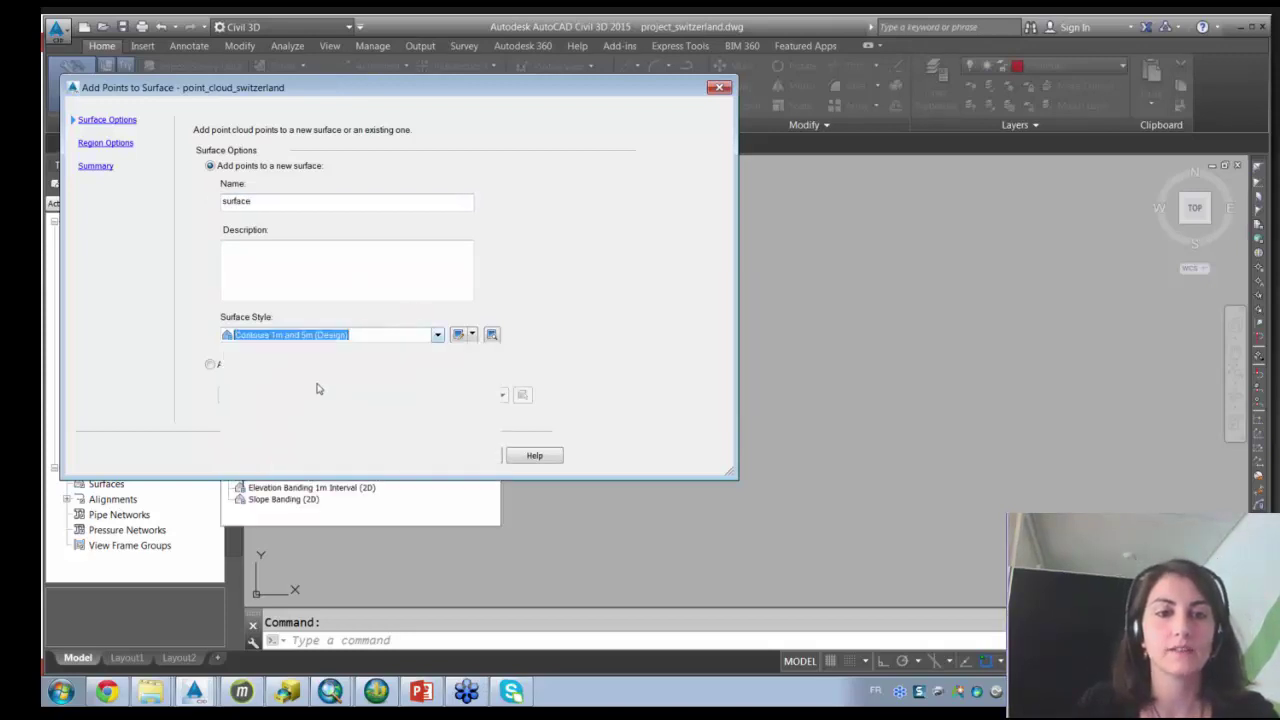
left_click(364, 455)
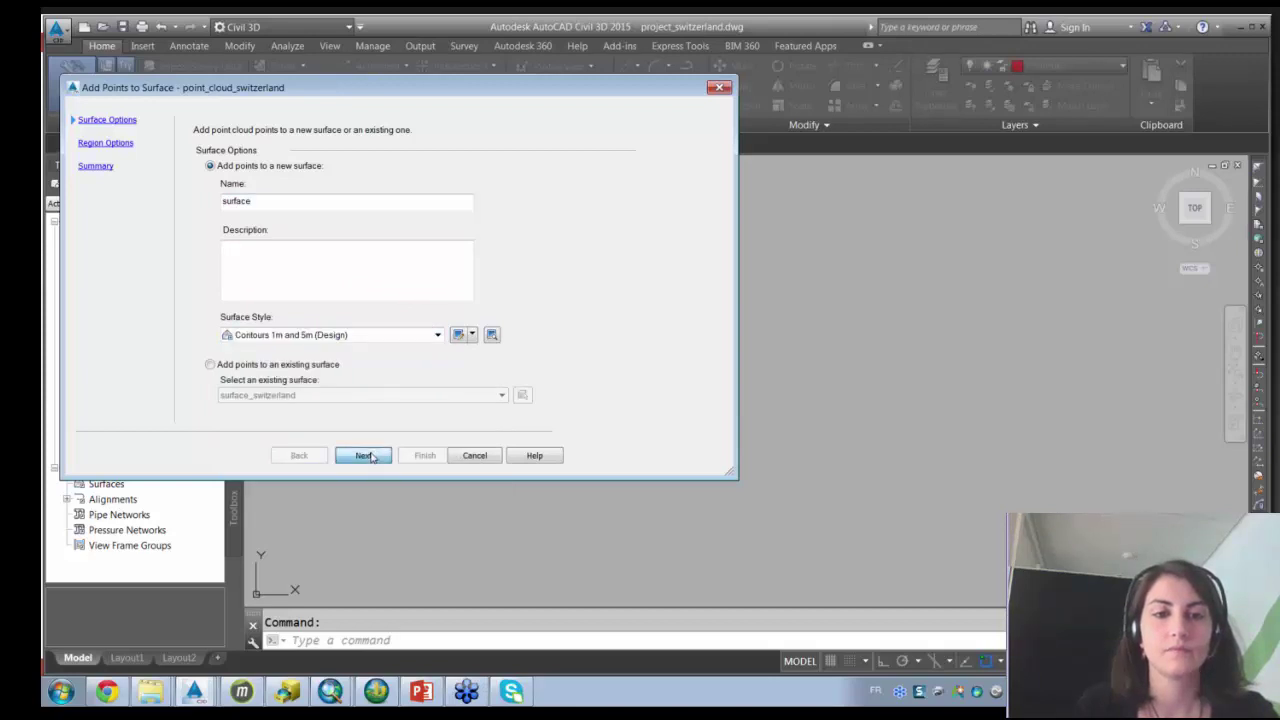
left_click(364, 455)
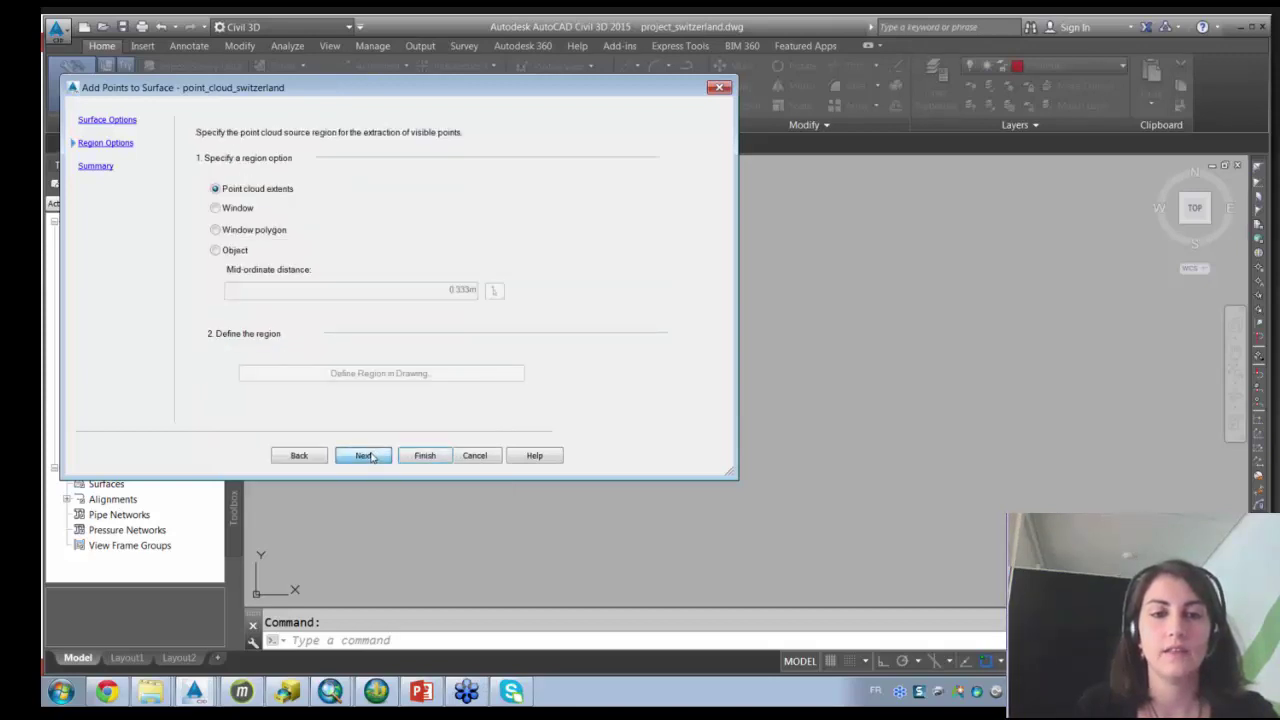
left_click(420, 457)
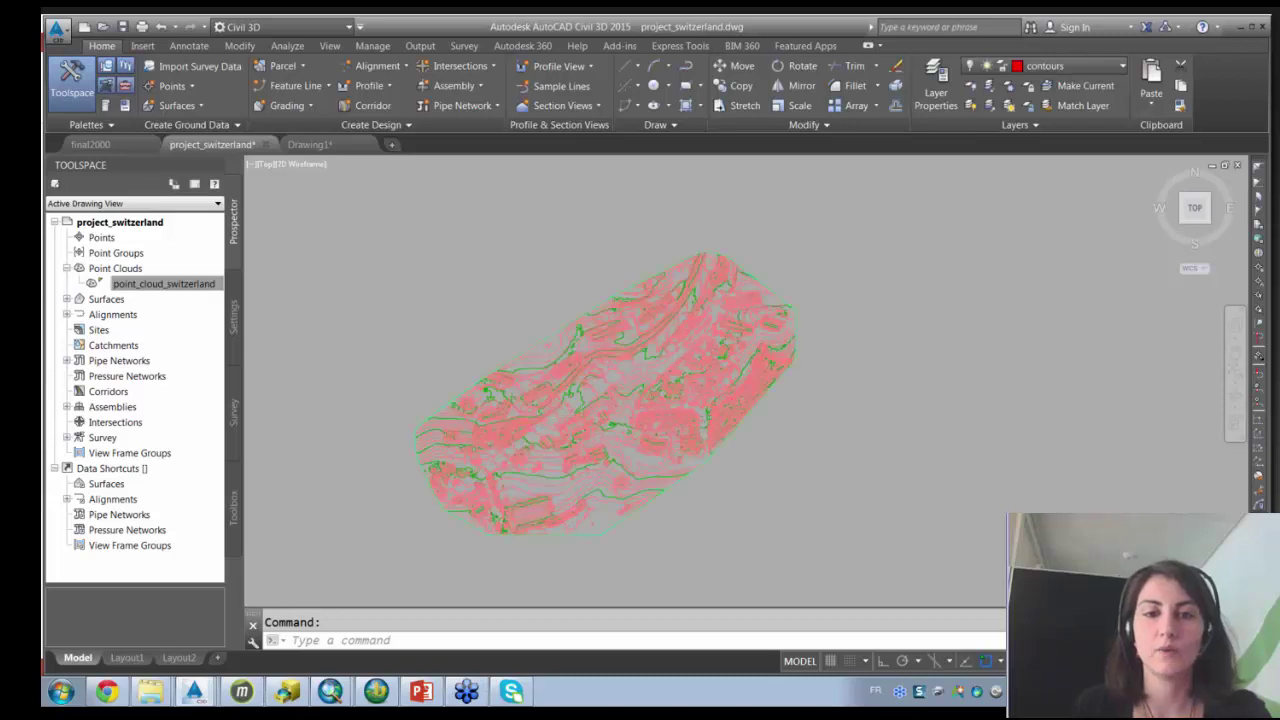
In the properties of the surface named surface, select the Slope Banding (2D) surface style.
scroll(580, 418, "up", 5)
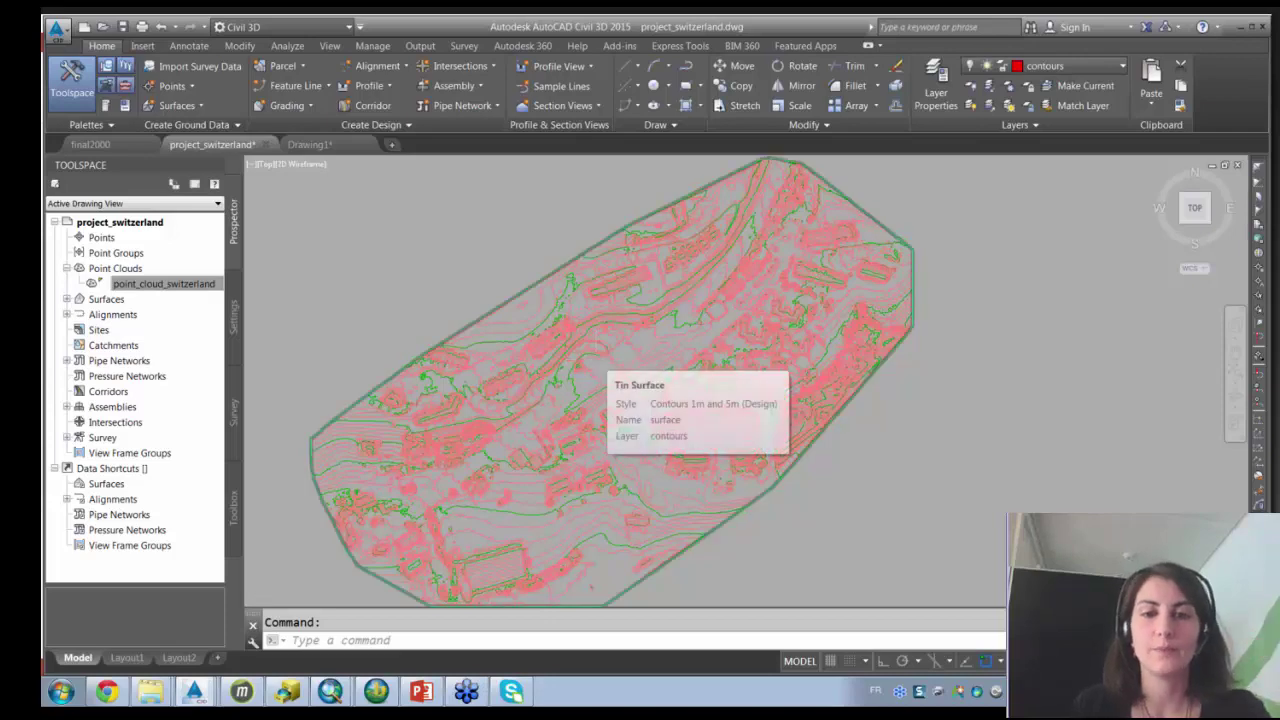
scroll(600, 362, "down", 3)
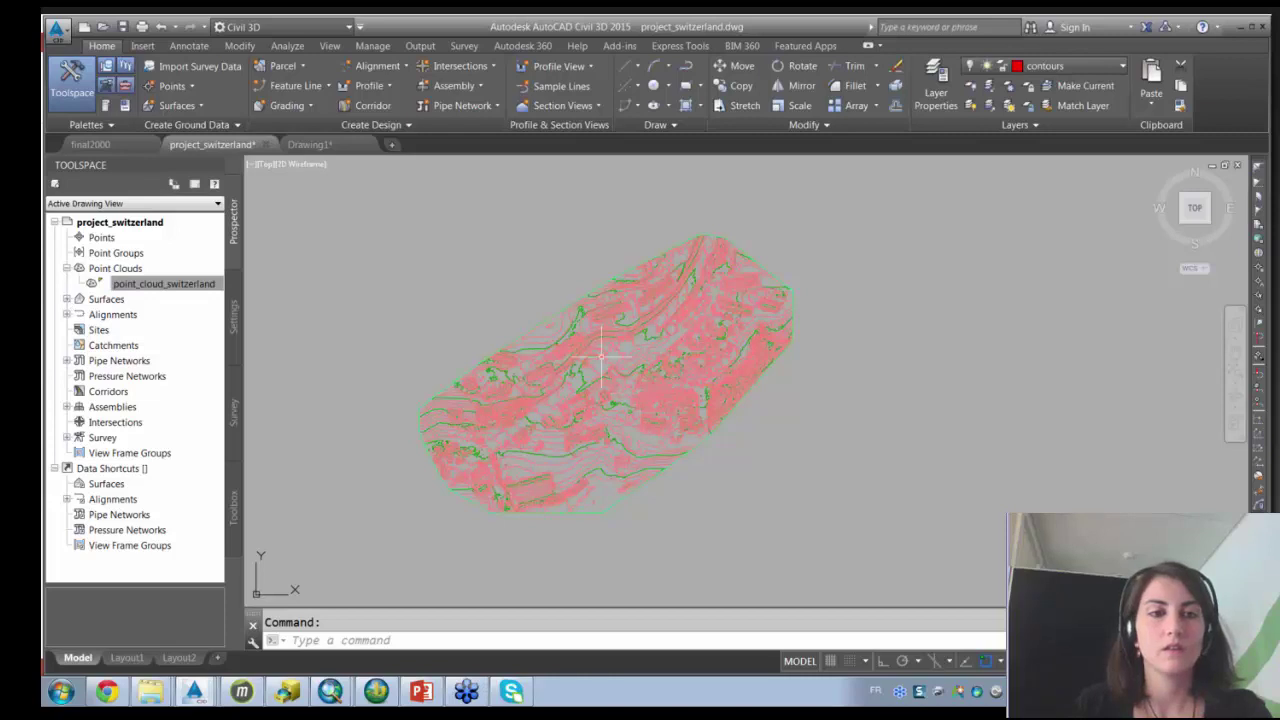
mouse_move(628, 413)
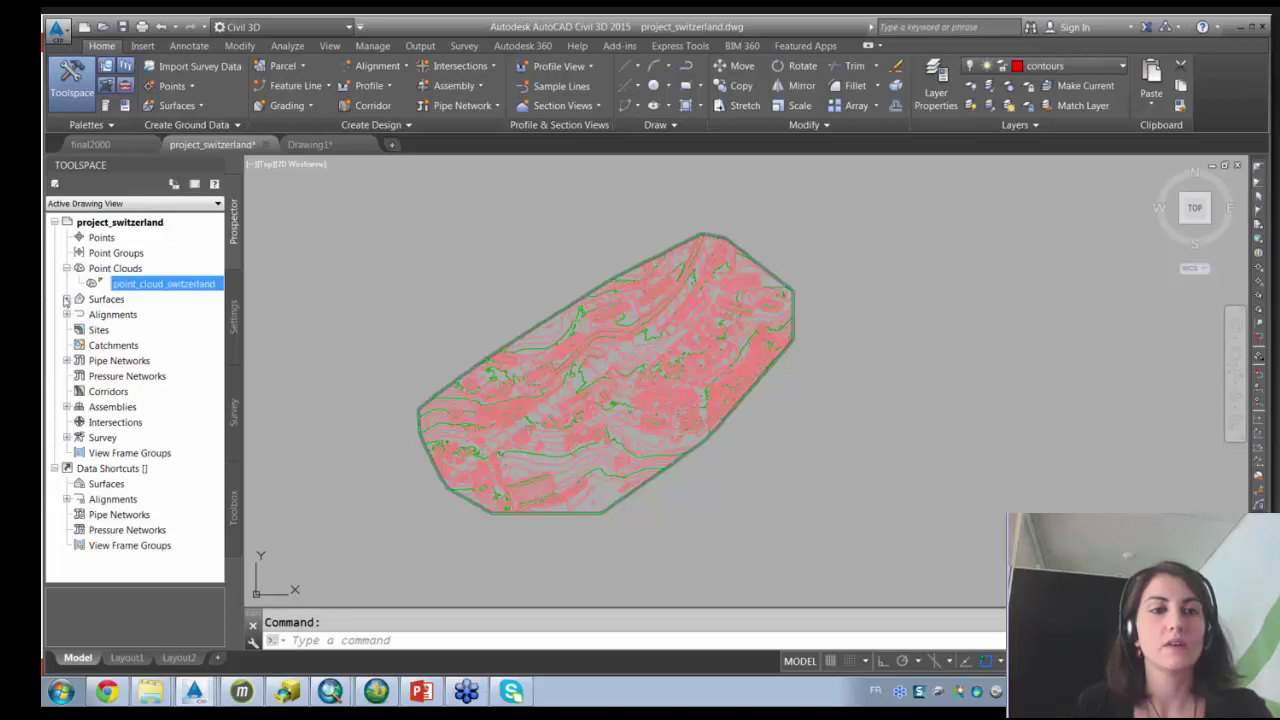
left_click(66, 299)
left_click(114, 315)
right_click(114, 318)
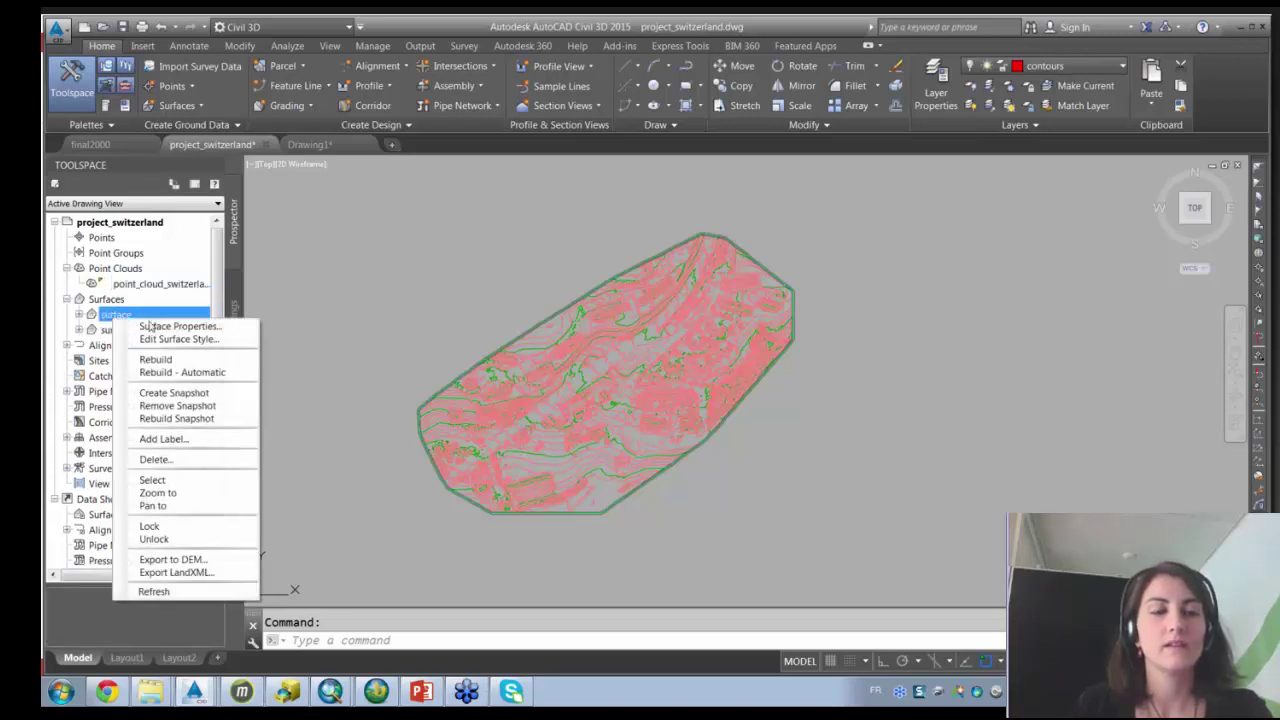
left_click(150, 327)
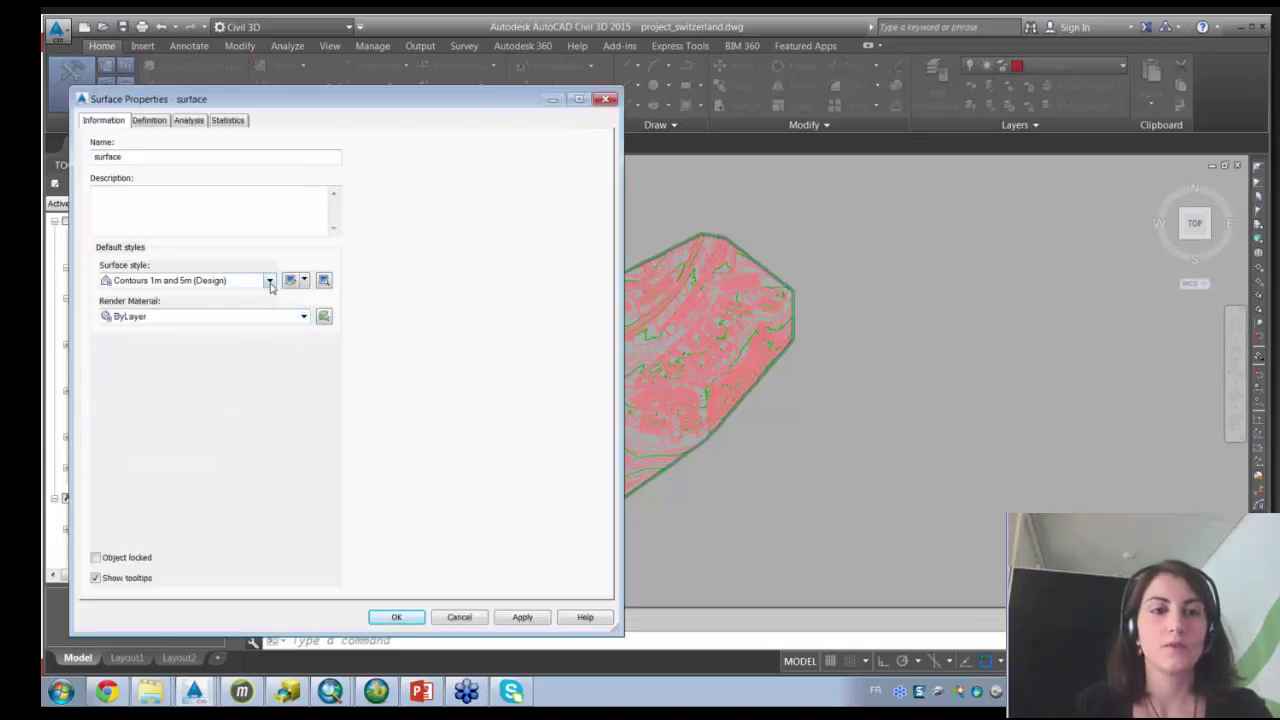
left_click(269, 283)
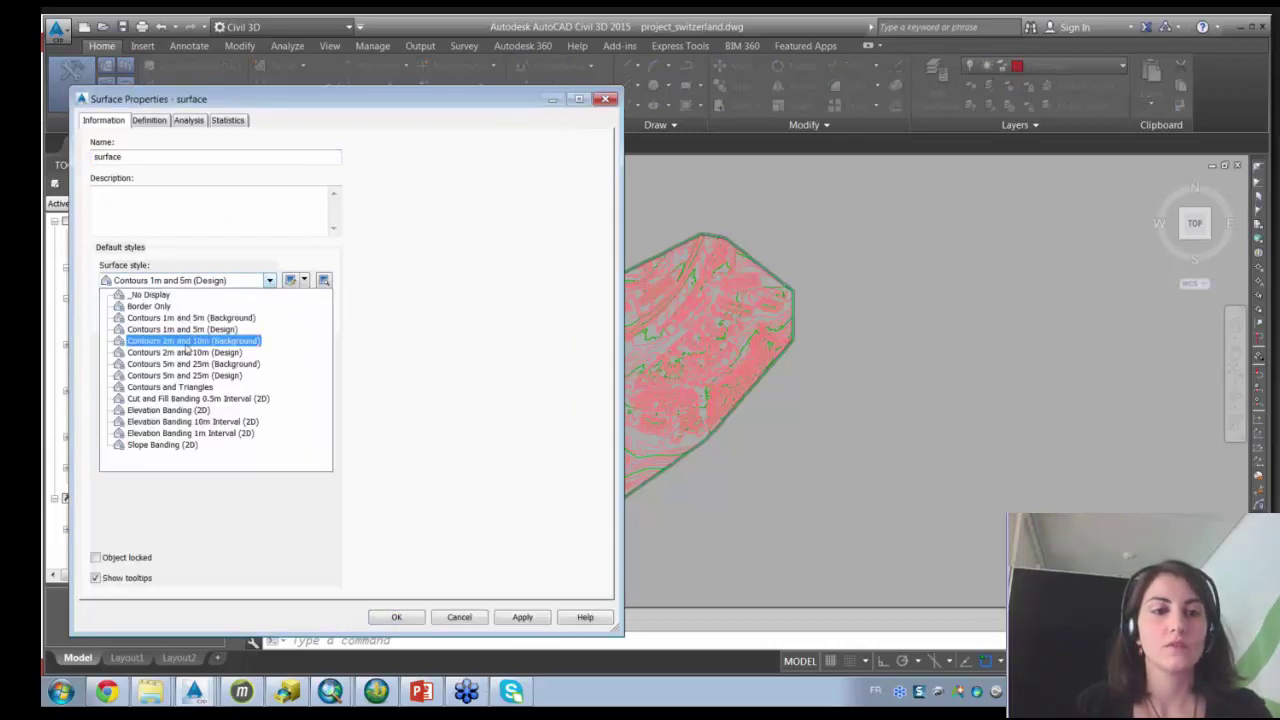
left_click(173, 452)
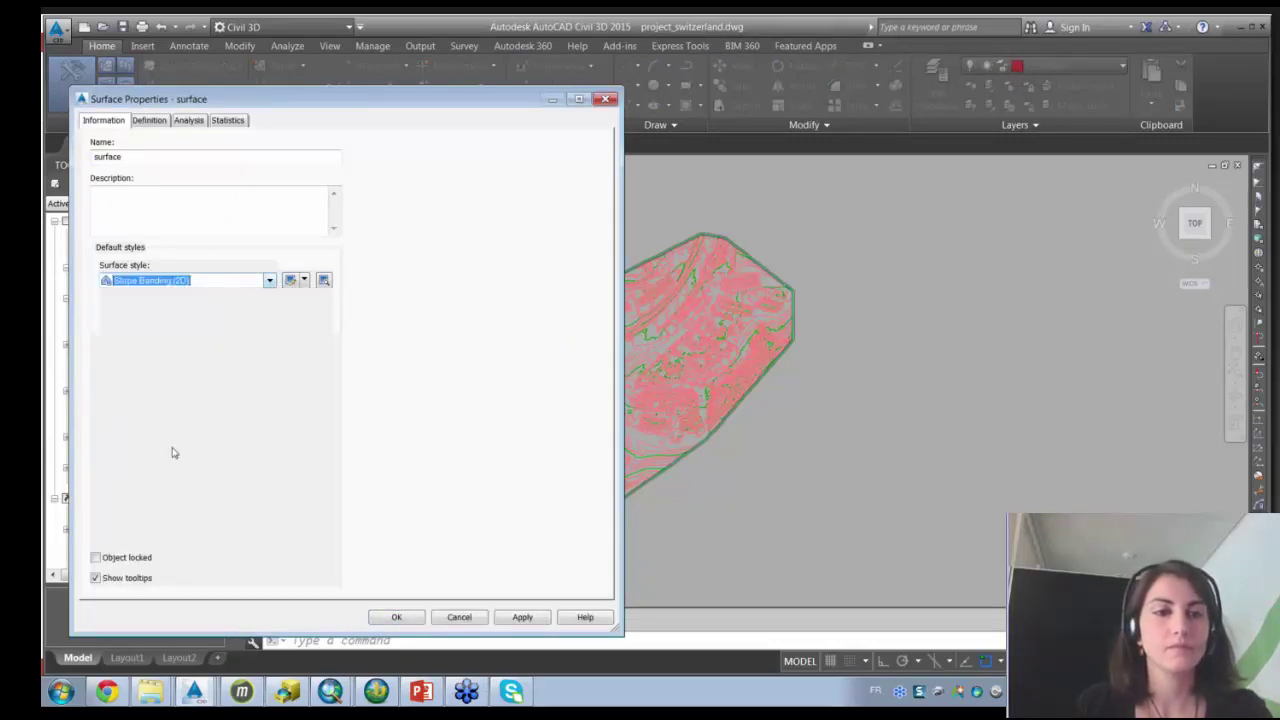
Run a Slopes analysis with 2 ranges on the surface named surface and apply the surface properties.
left_click(189, 120)
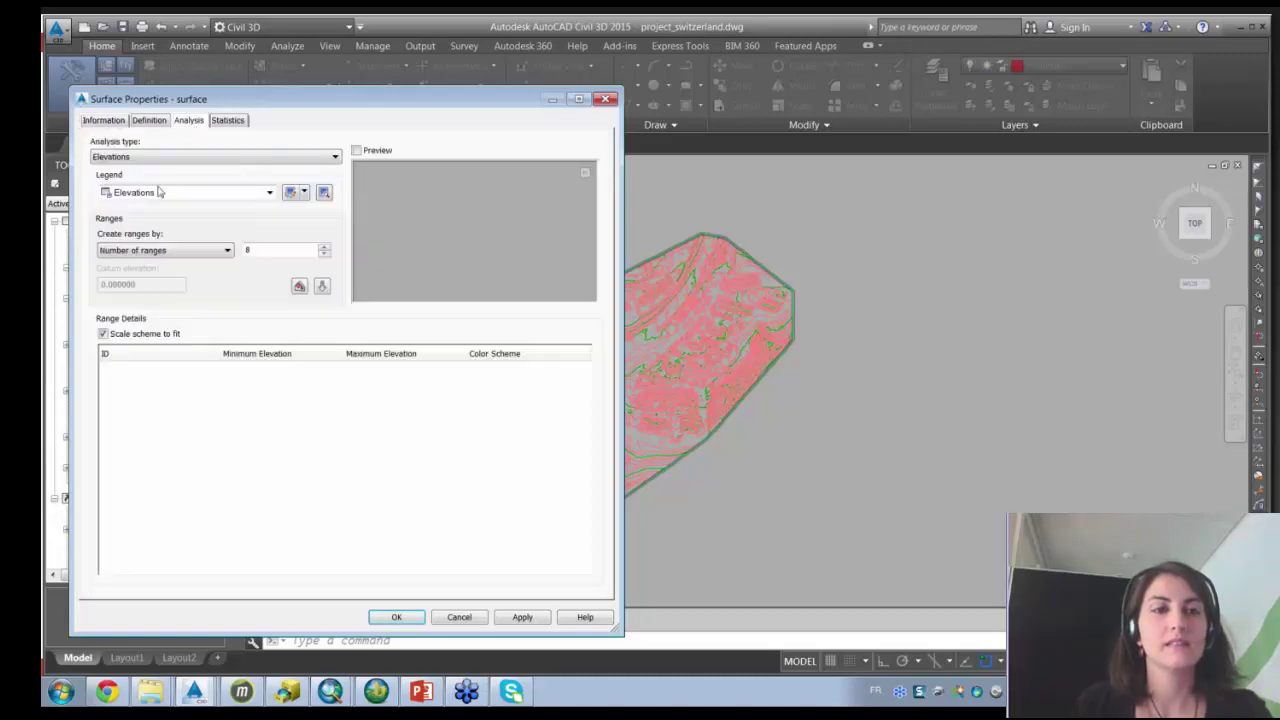
left_click(175, 157)
left_click(137, 201)
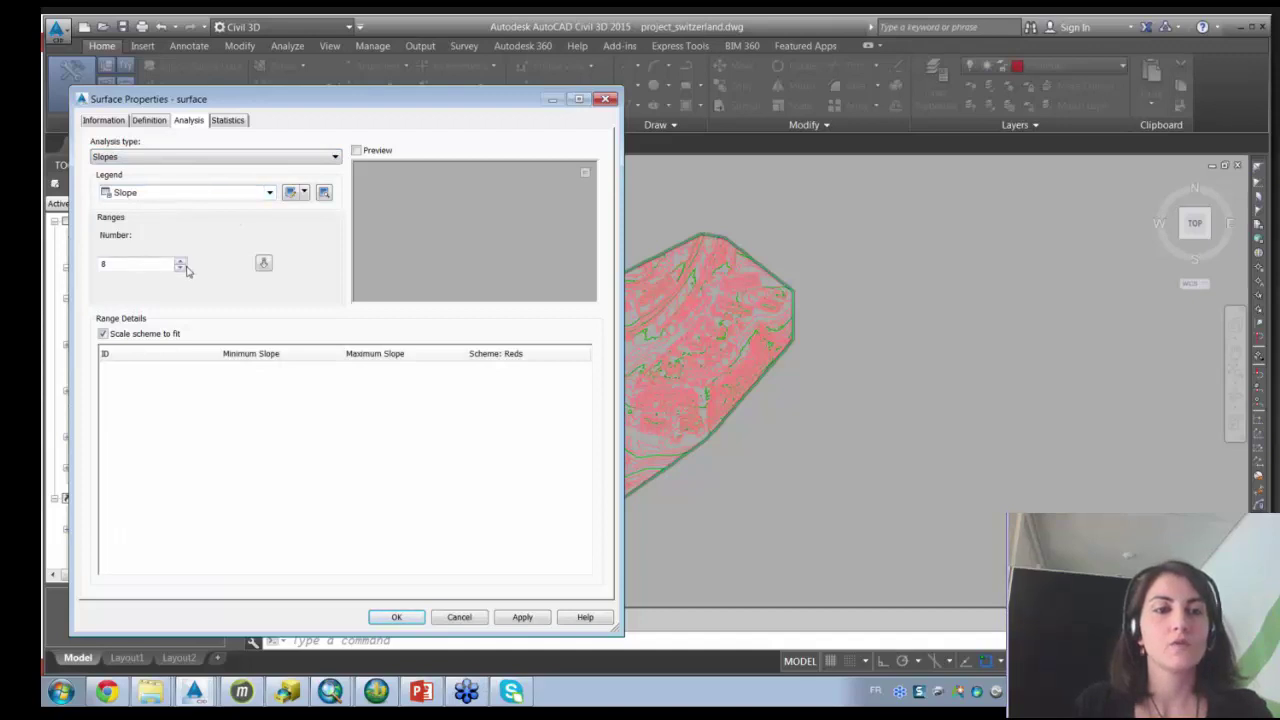
left_click(183, 268)
left_click(183, 268)
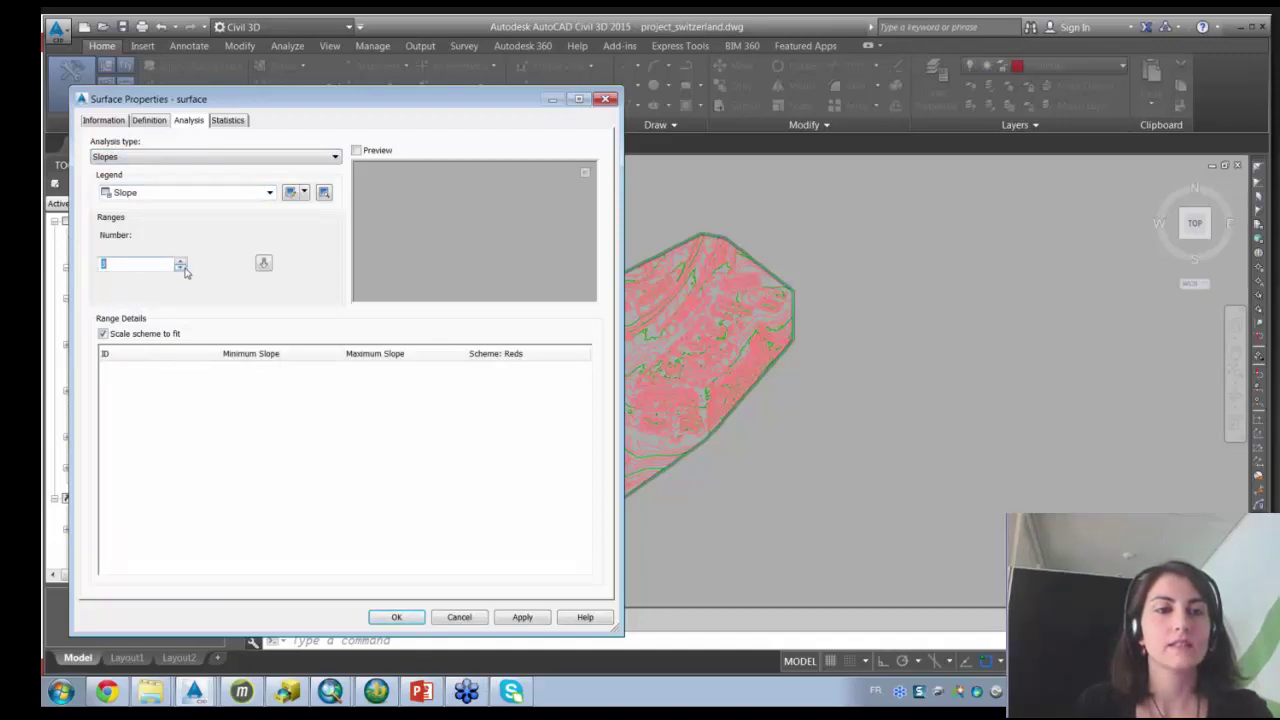
left_click(262, 264)
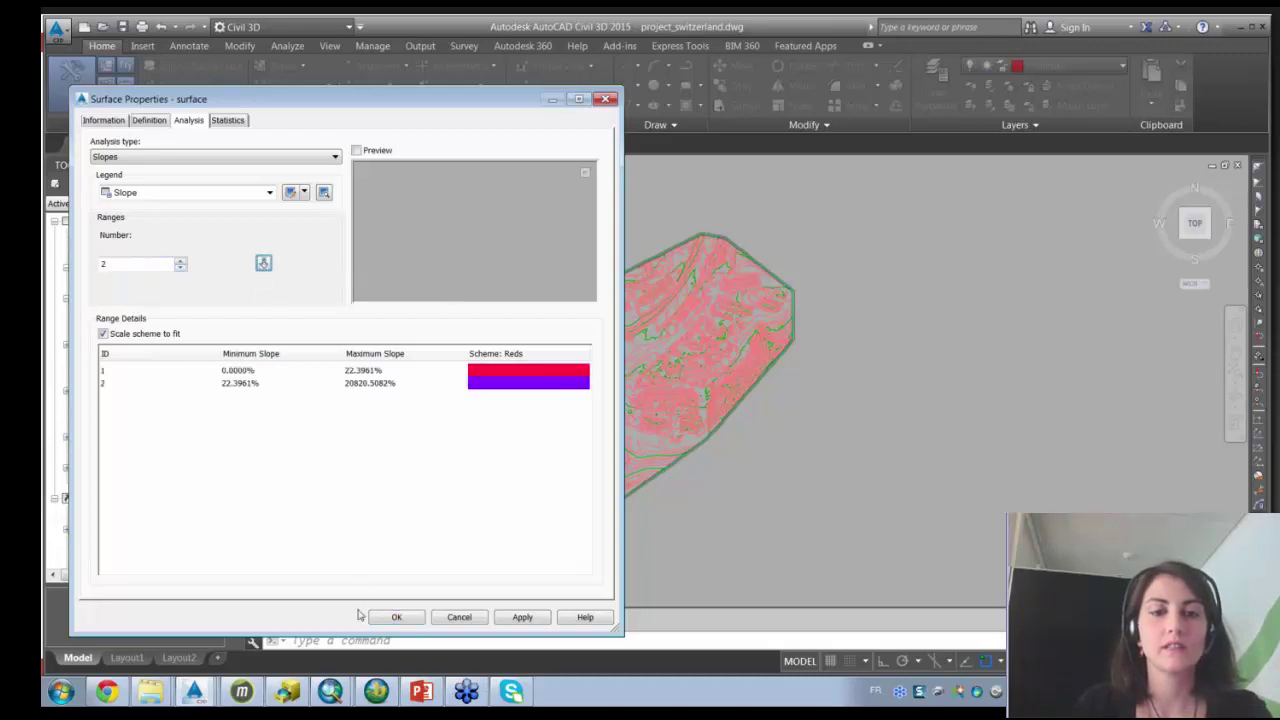
left_click(395, 616)
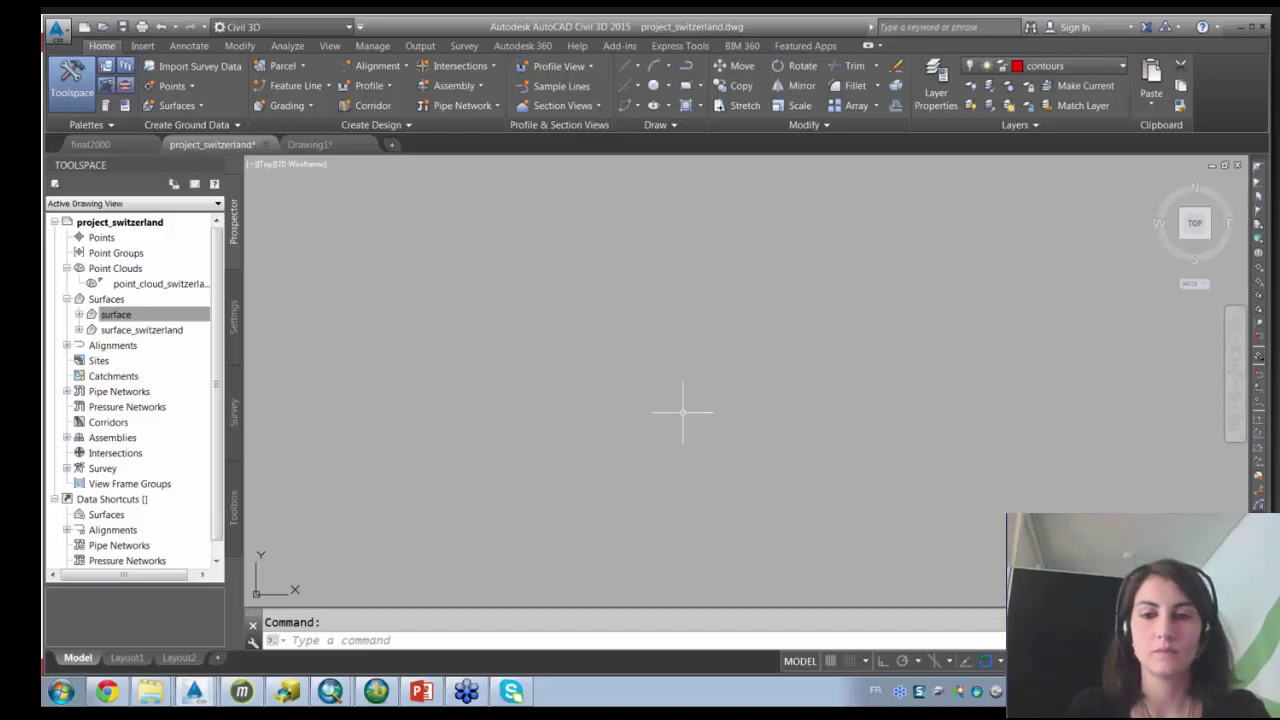
left_click(79, 330)
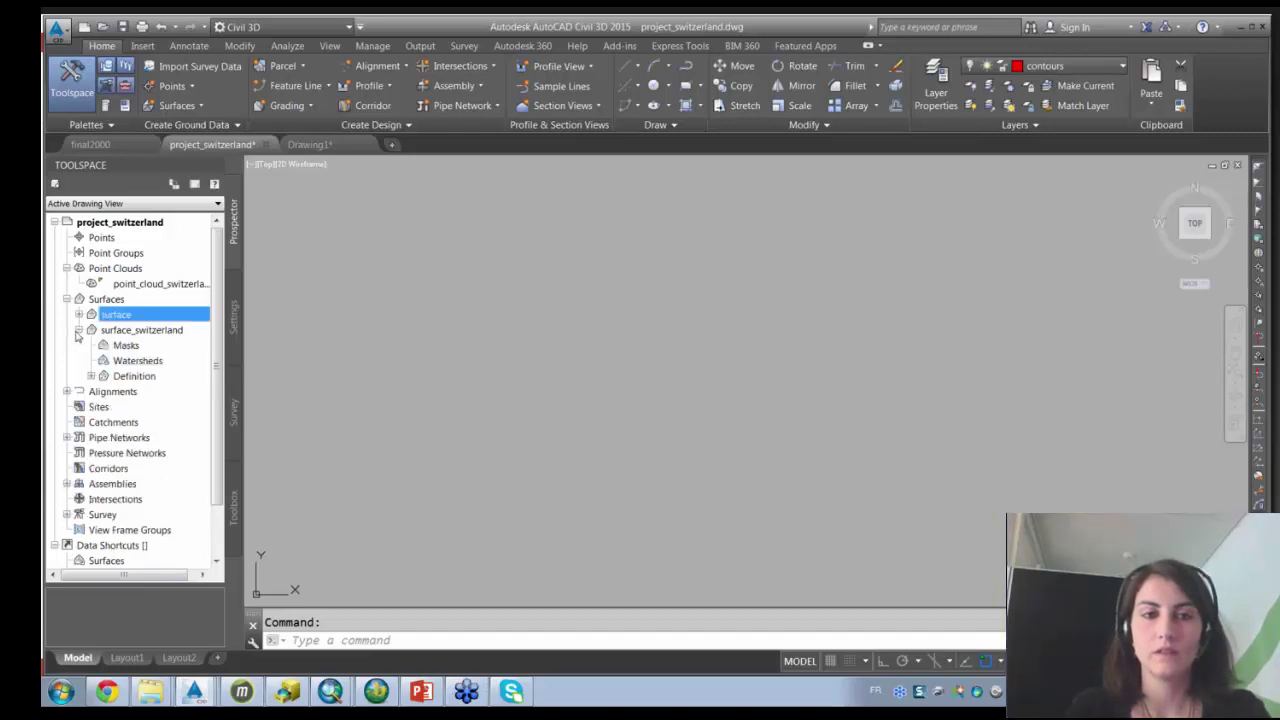
right_click(101, 332)
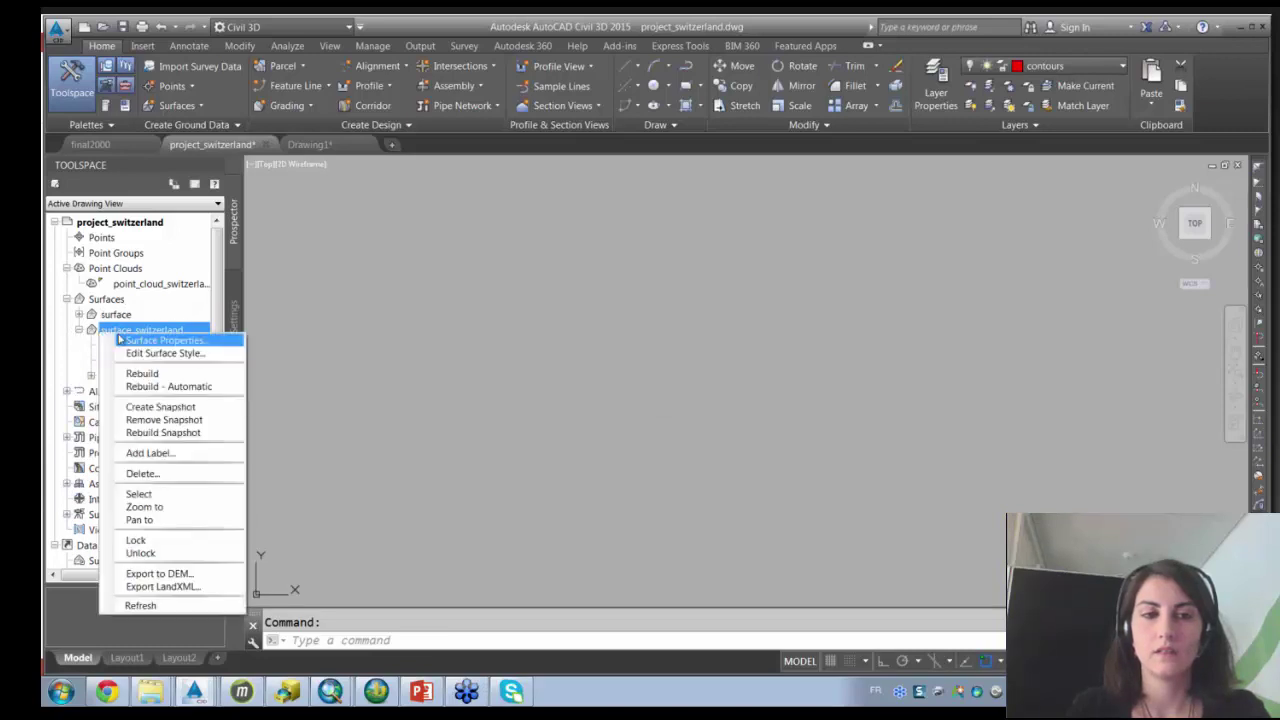
left_click(120, 341)
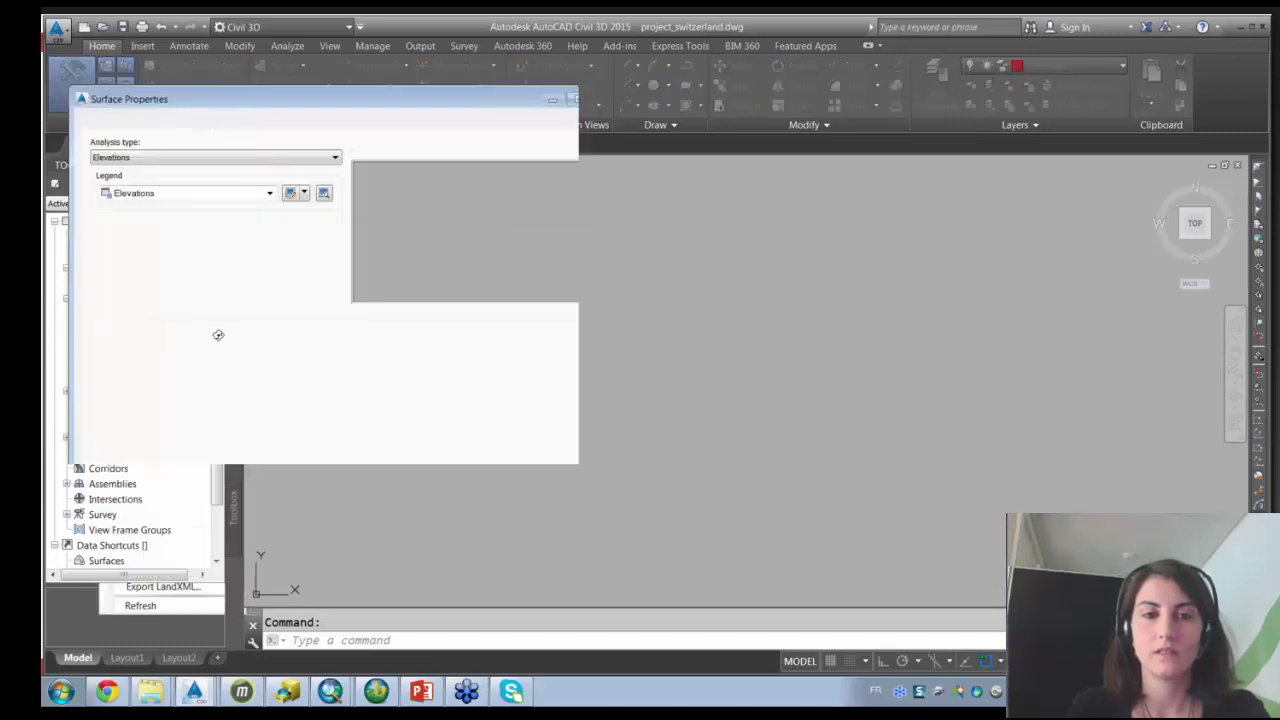
left_click(600, 95)
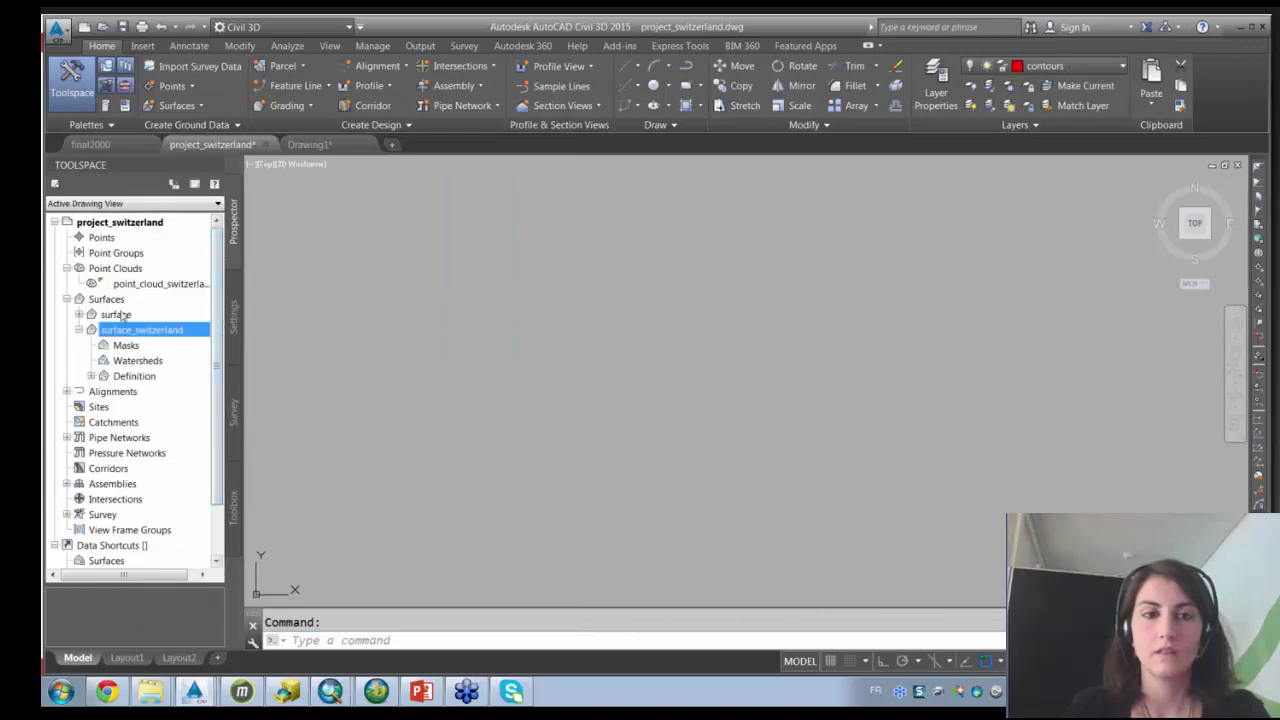
right_click(140, 314)
left_click(150, 322)
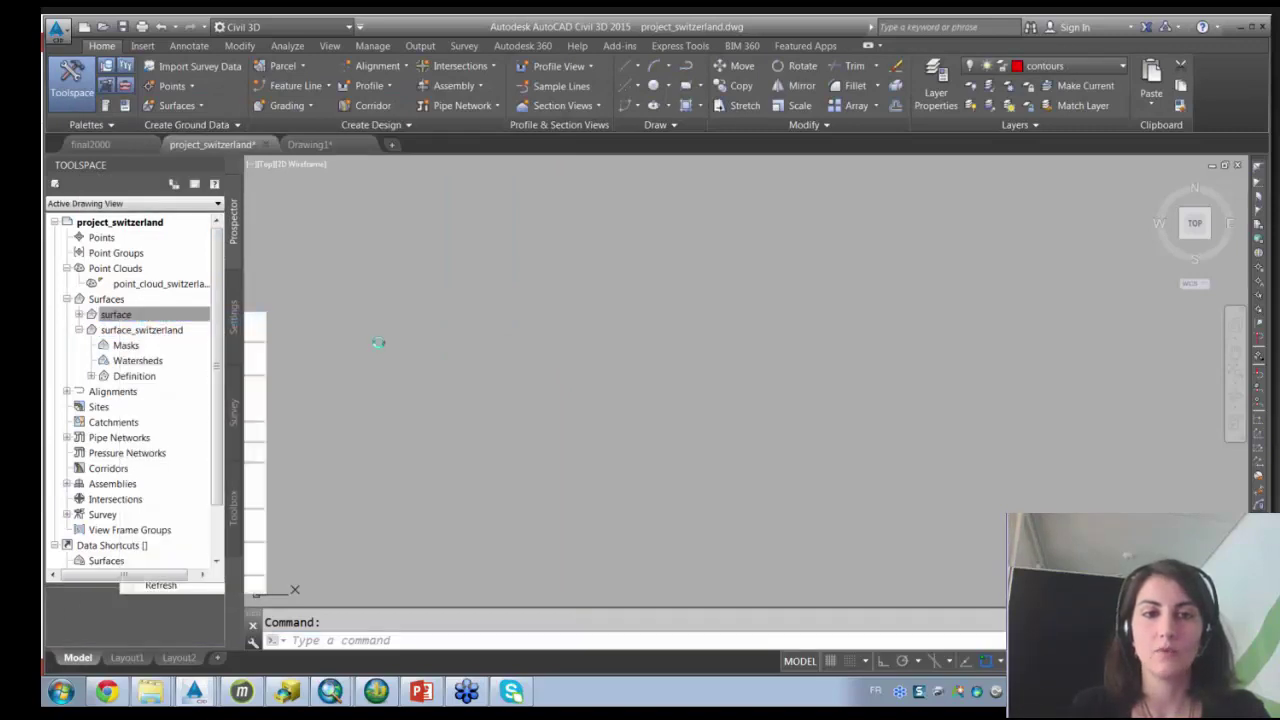
left_click(104, 121)
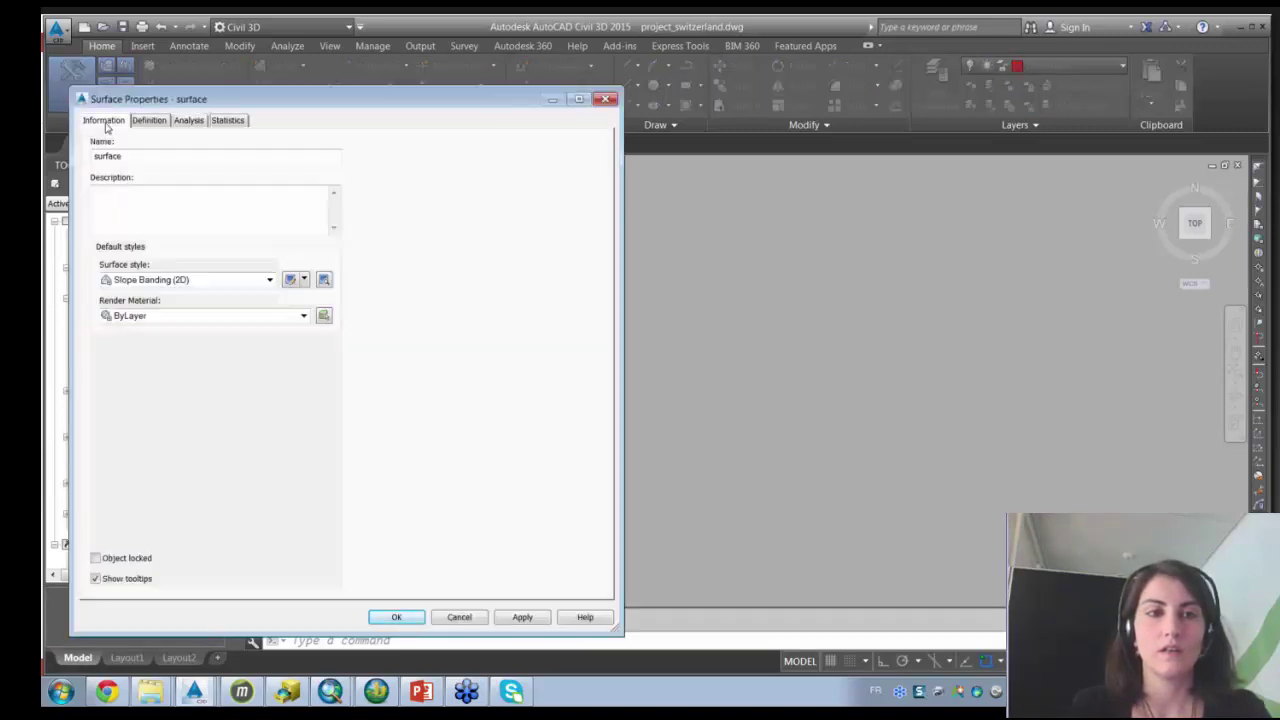
left_click(258, 279)
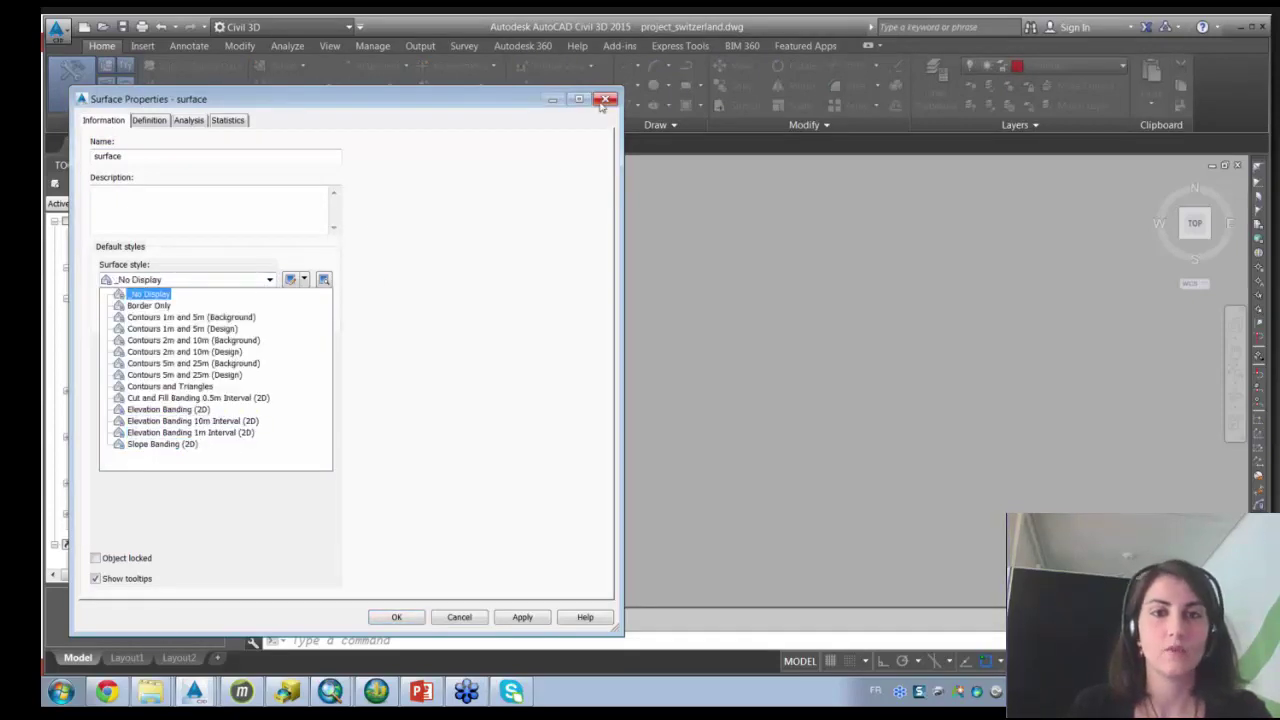
left_click(605, 99)
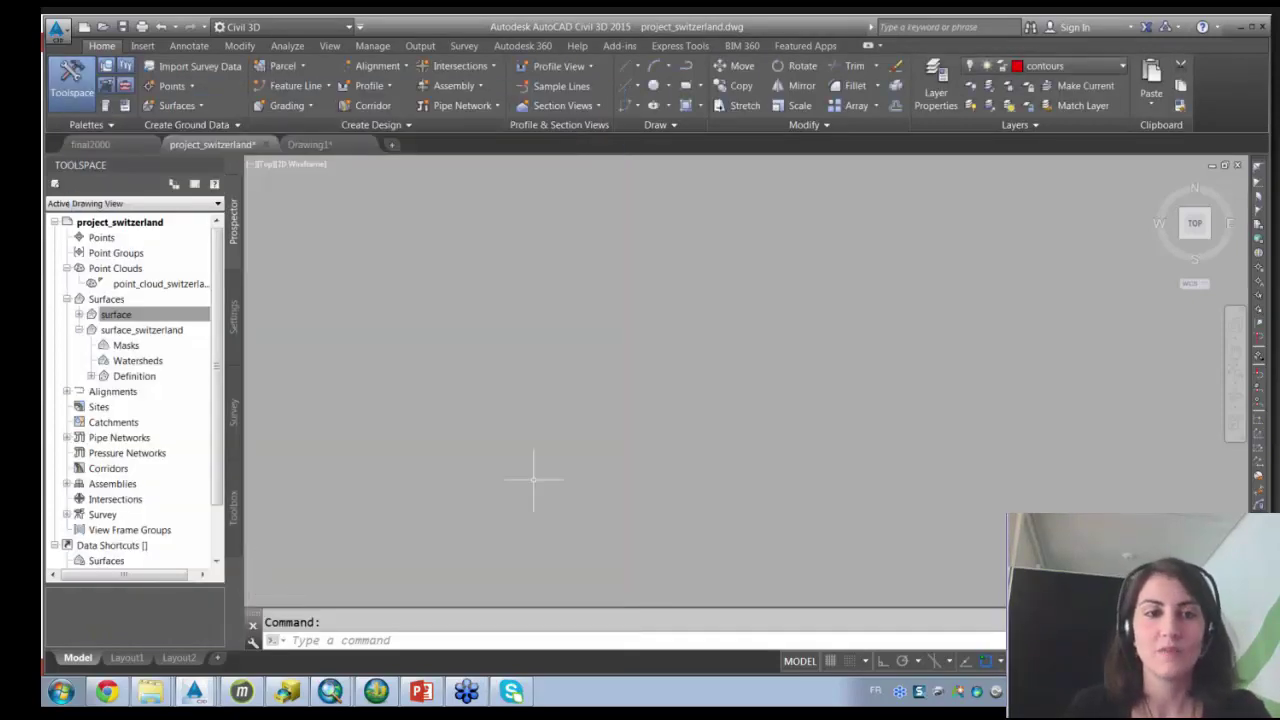
In the properties of surface_switzerland, select the Slope Banding (2D) surface style.
right_click(129, 334)
right_click(130, 333)
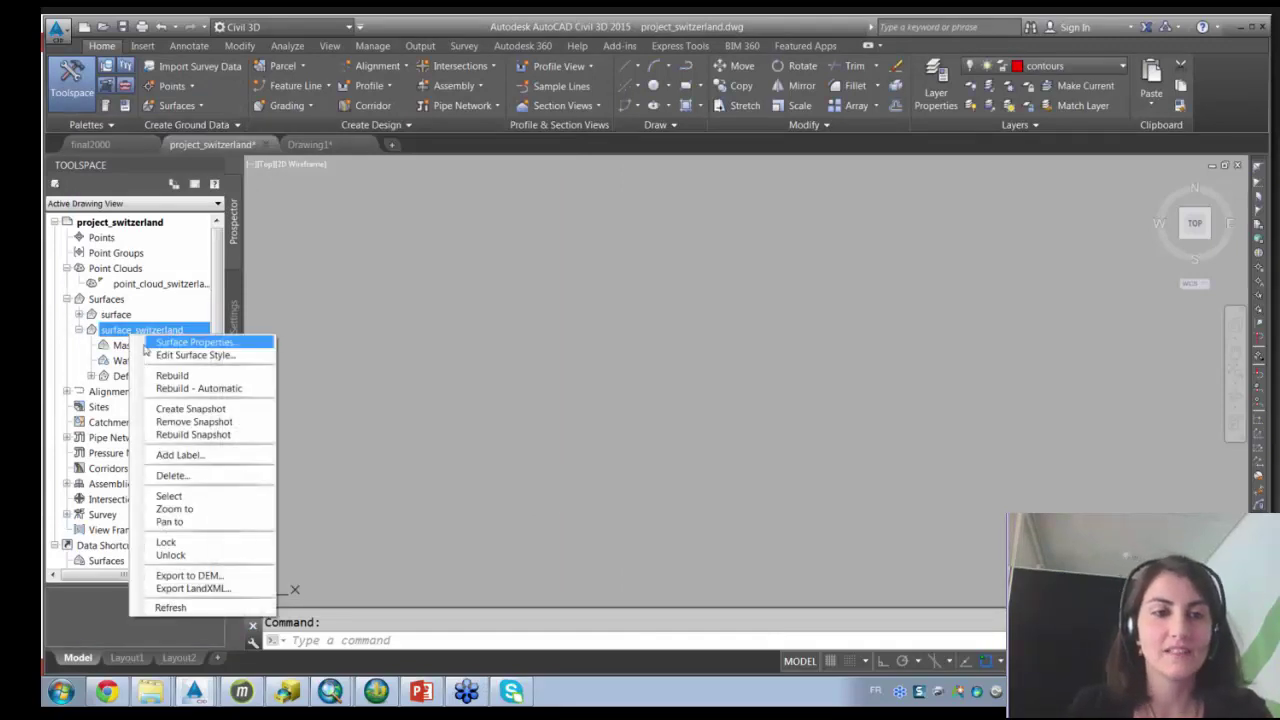
left_click(152, 343)
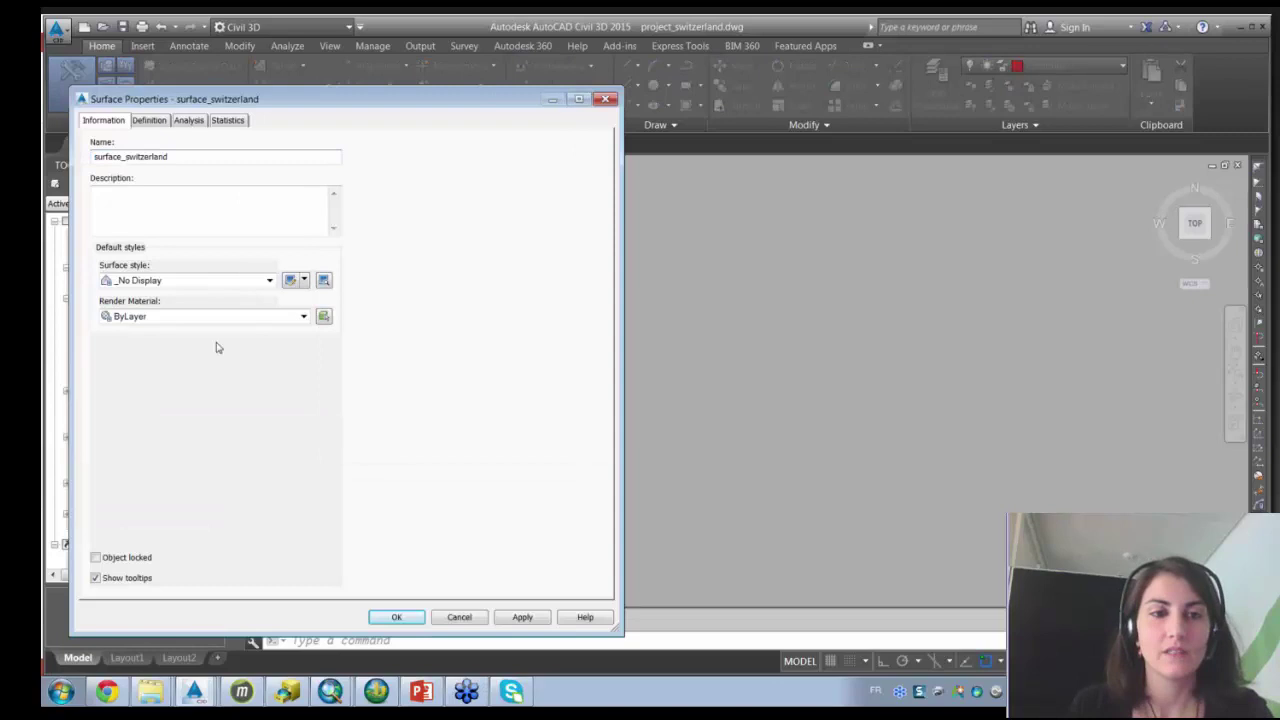
left_click(245, 280)
left_click(160, 452)
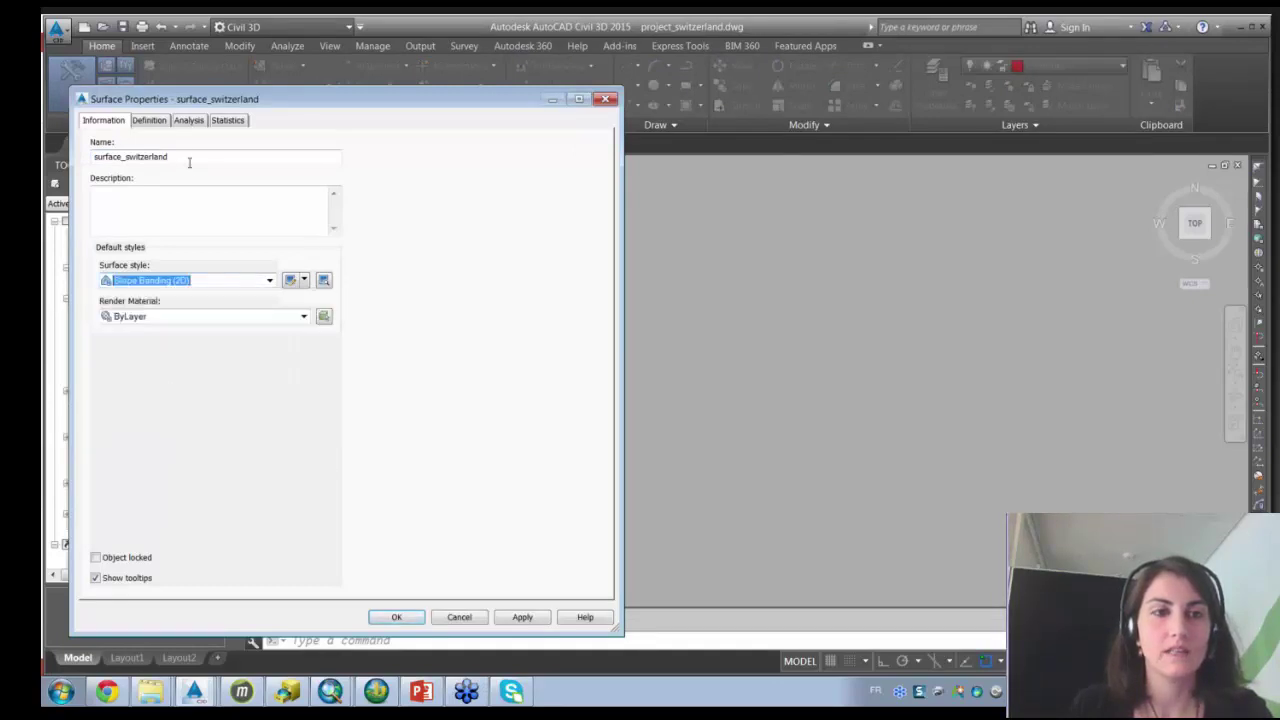
Run a Slopes analysis with 2 ranges on surface_switzerland and apply the surface properties.
left_click(188, 120)
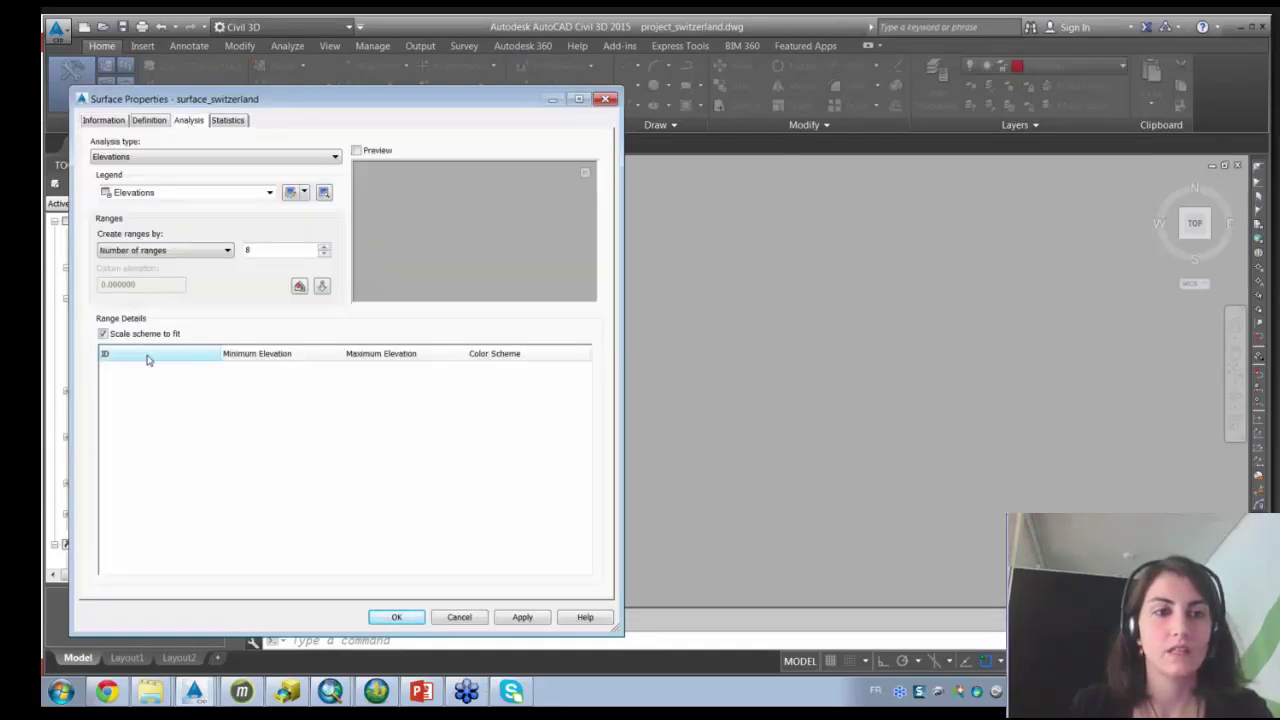
left_click(178, 157)
left_click(152, 197)
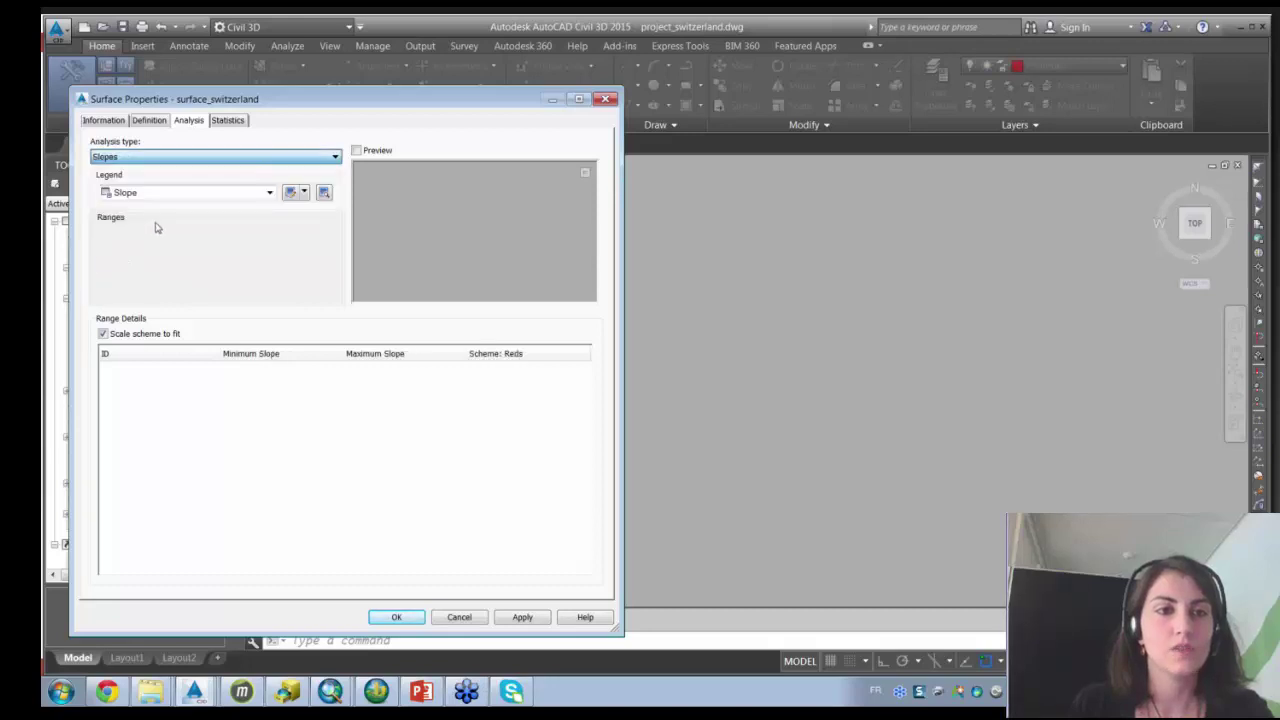
left_click(180, 267)
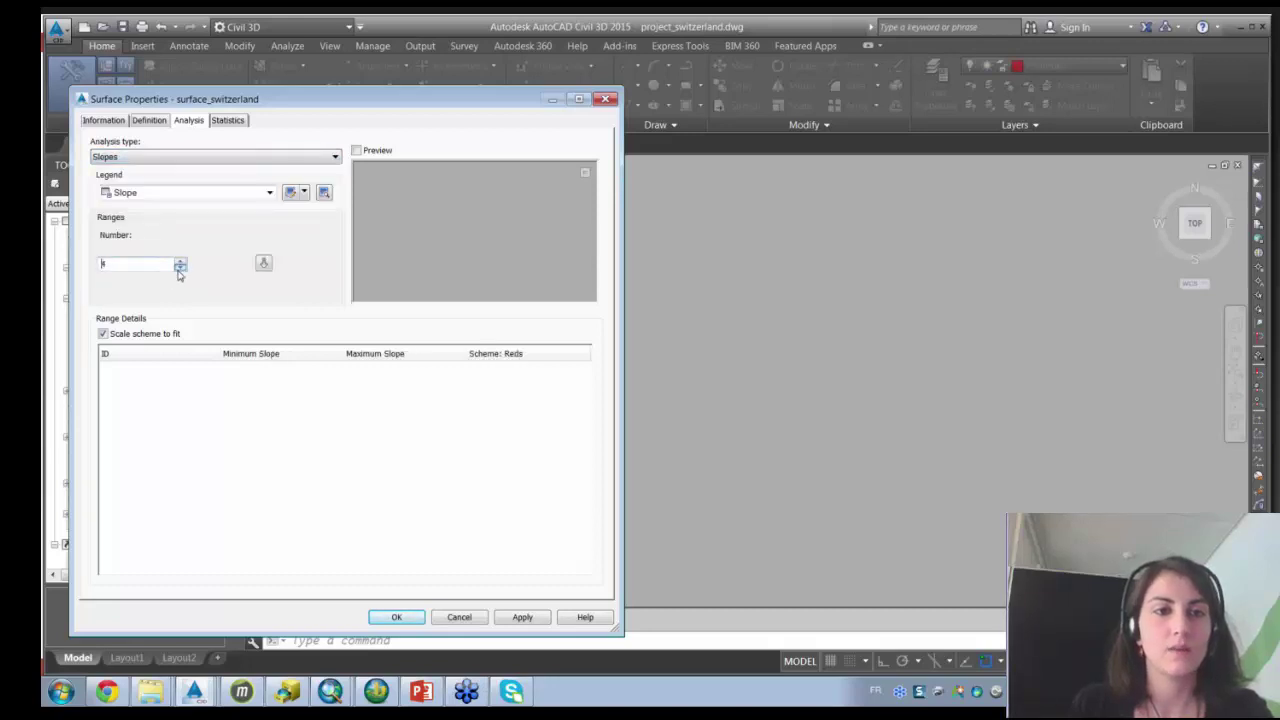
left_click(264, 263)
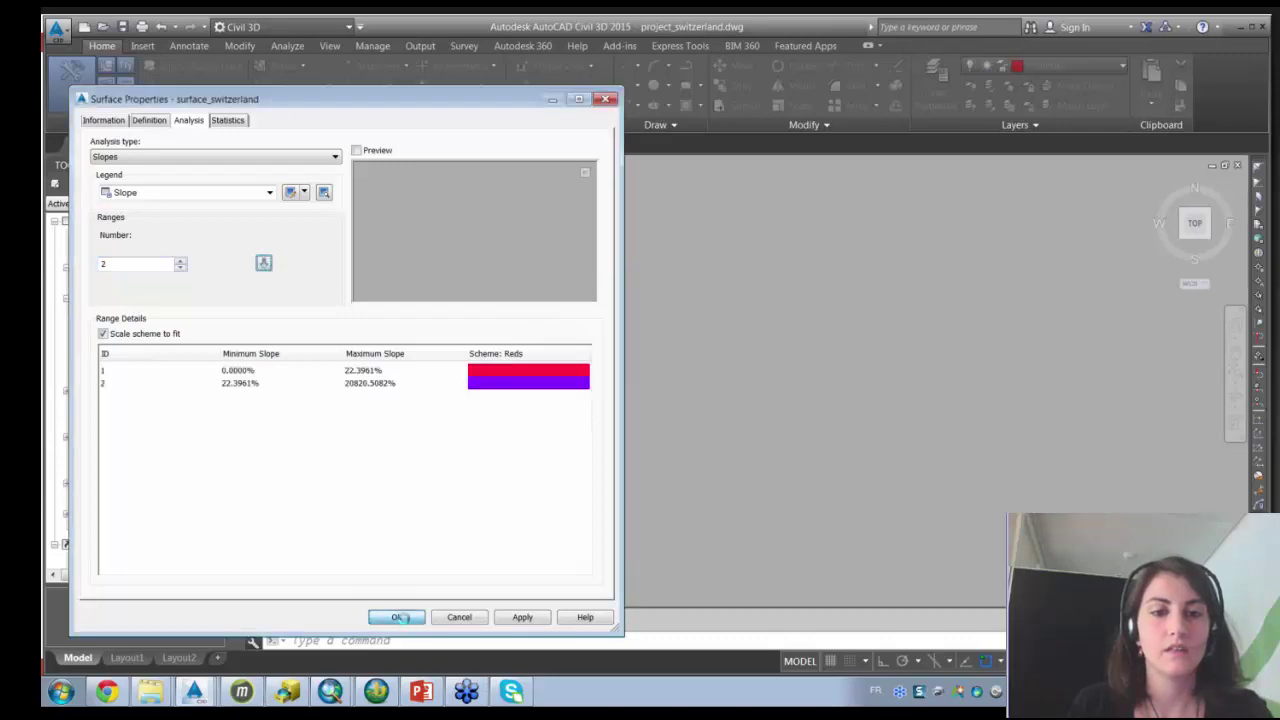
left_click(403, 617)
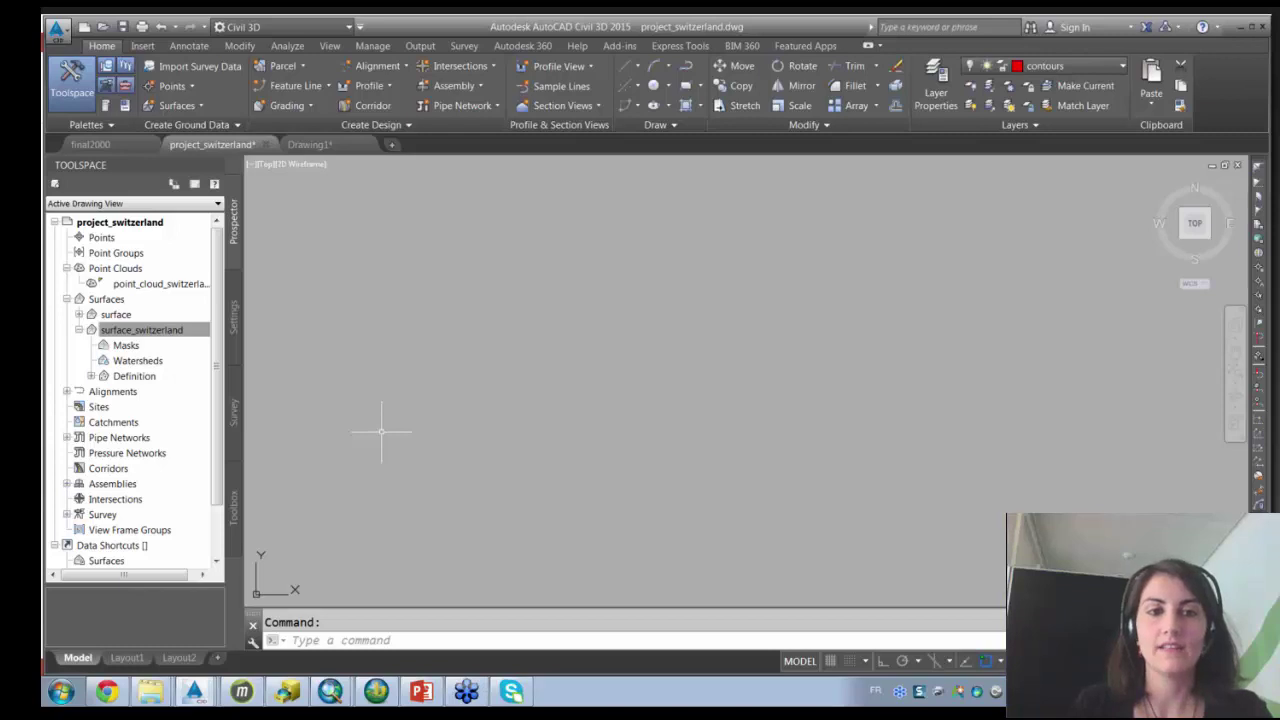
Zoom the drawing to its extents.
left_click(411, 632)
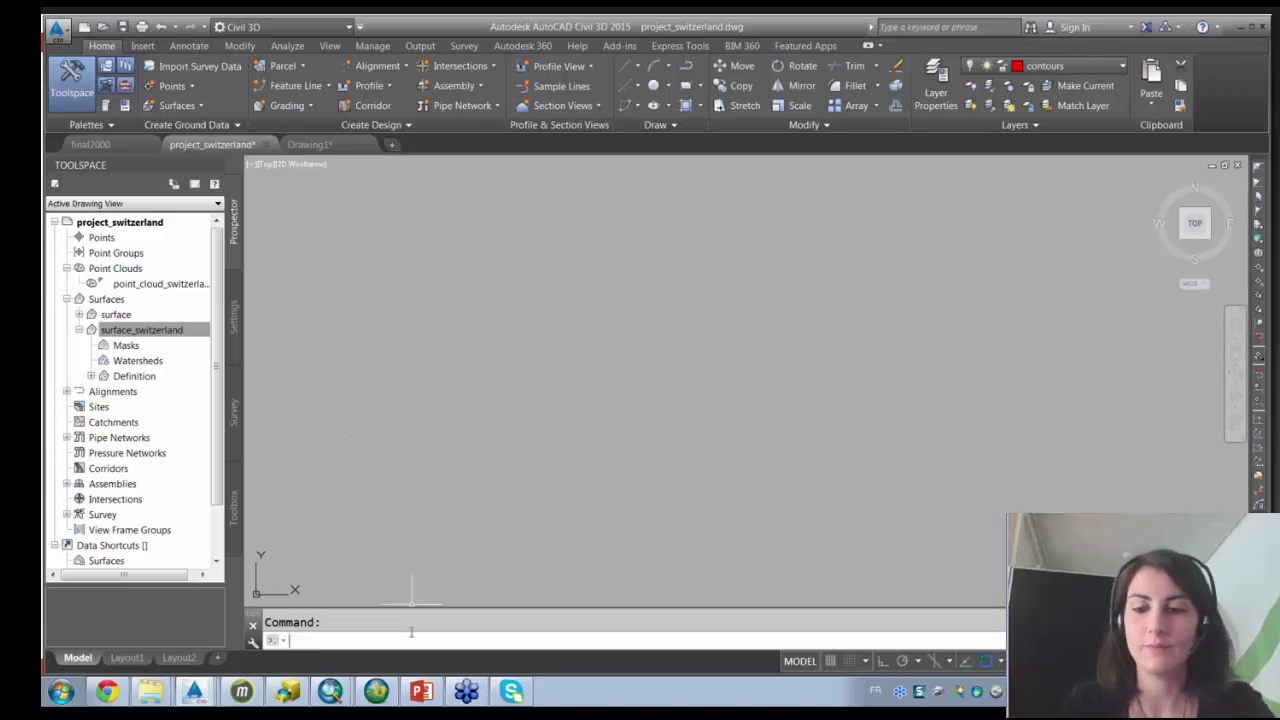
type("z")
key("Return")
type("e")
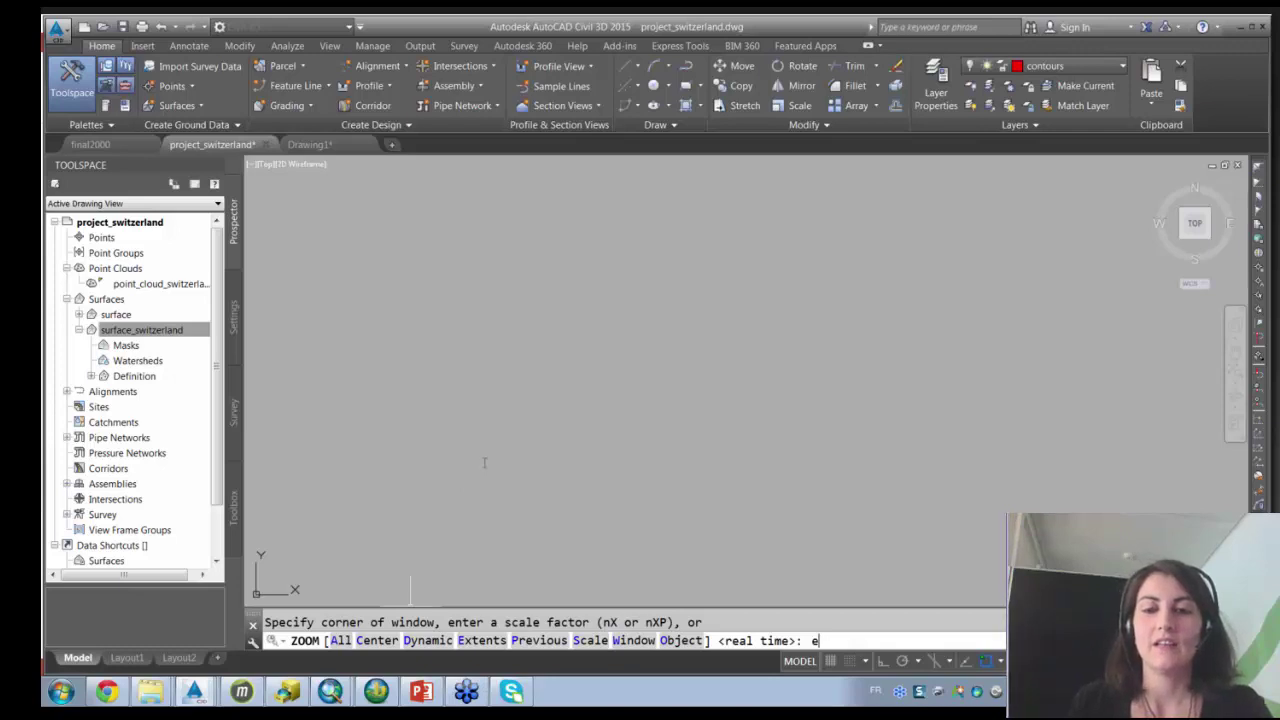
key("Return")
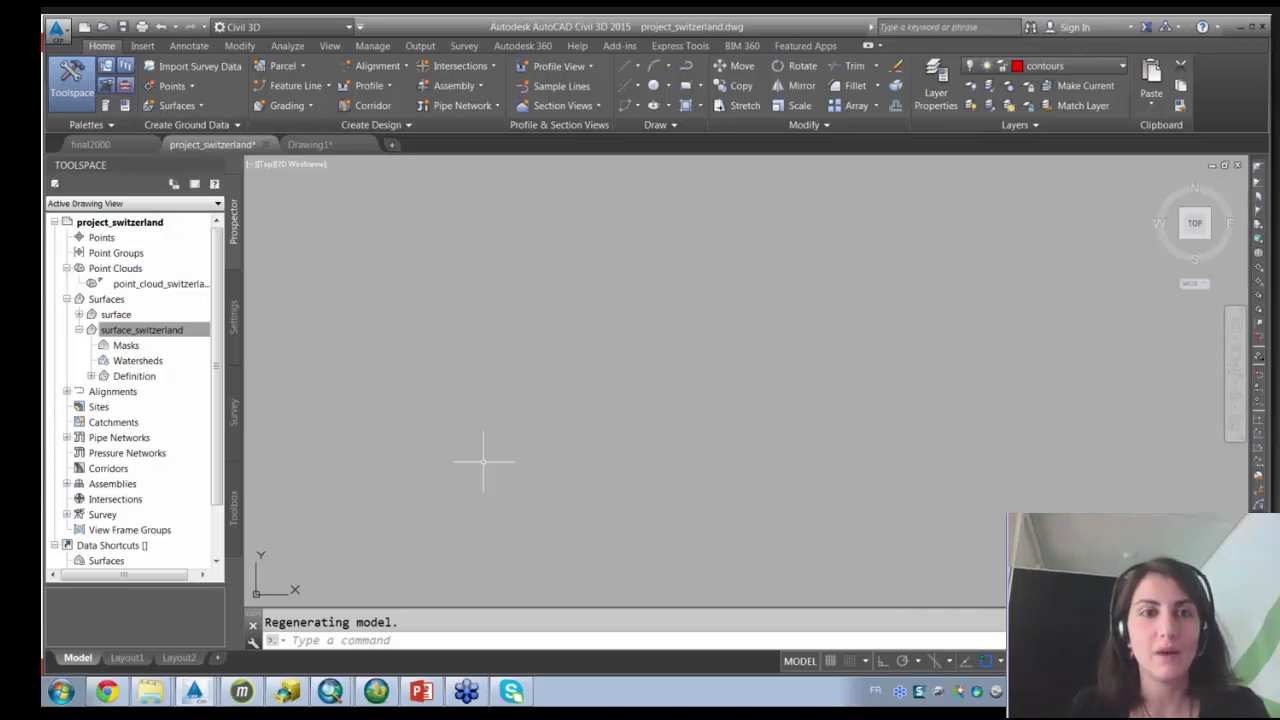
Import the shapefile contours10.shp with MAPIMPORT, keeping the contours10 drawing layer and no spatial filter.
left_click(355, 645)
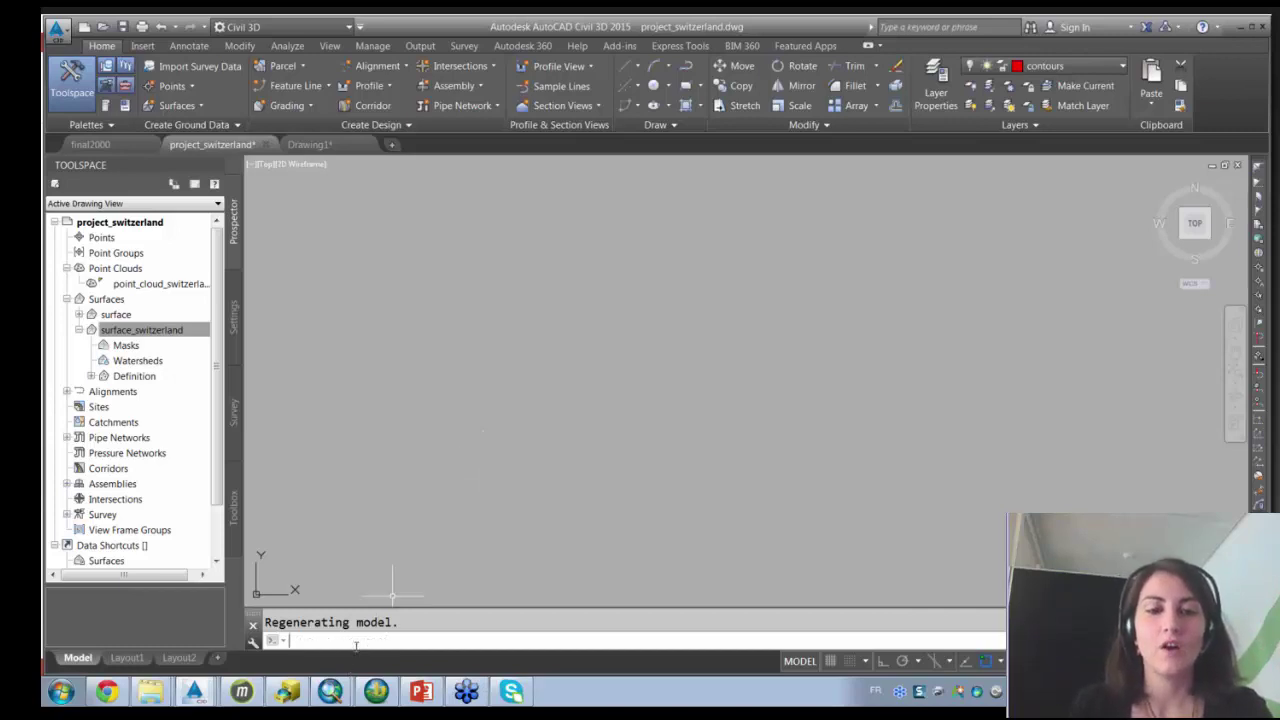
type("map")
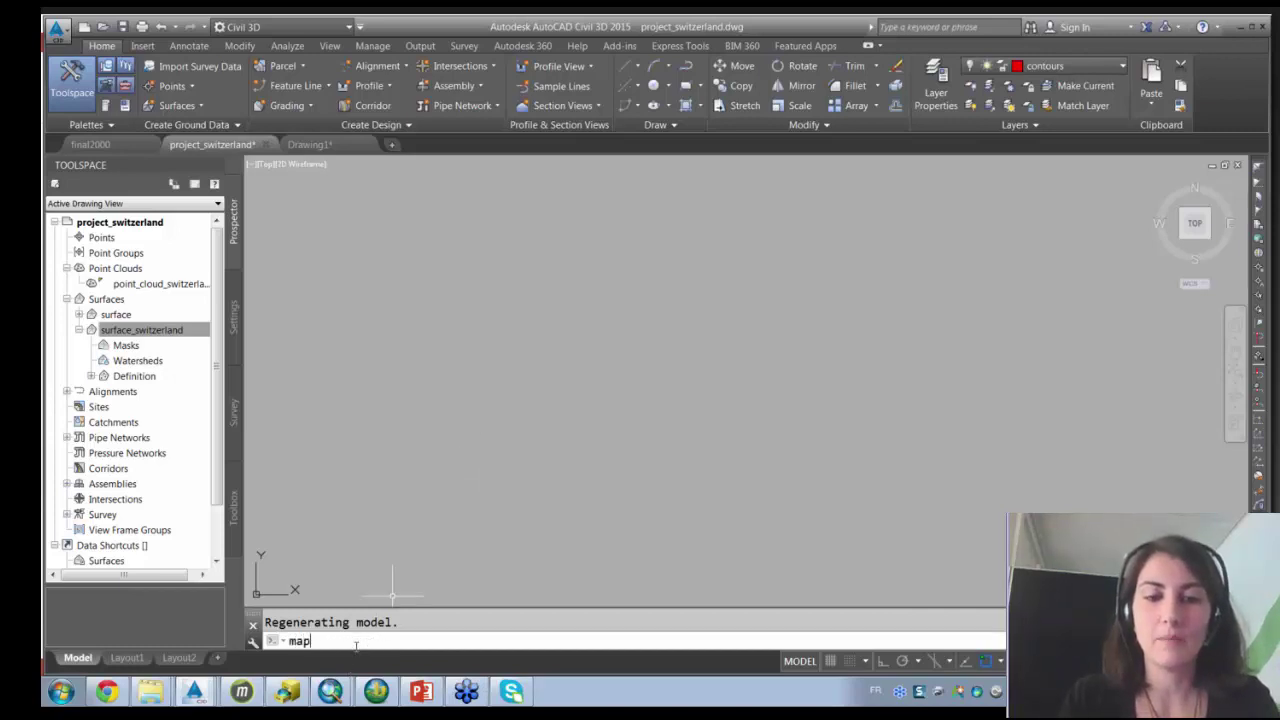
type("im")
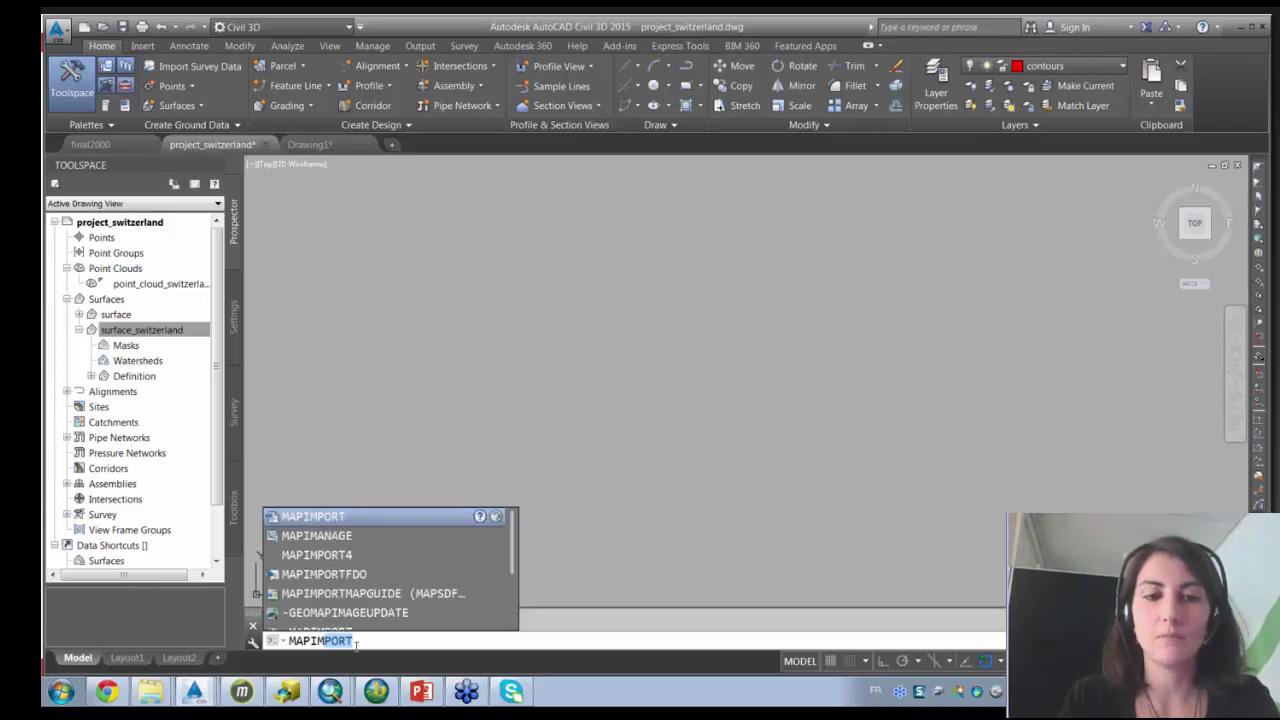
key("Return")
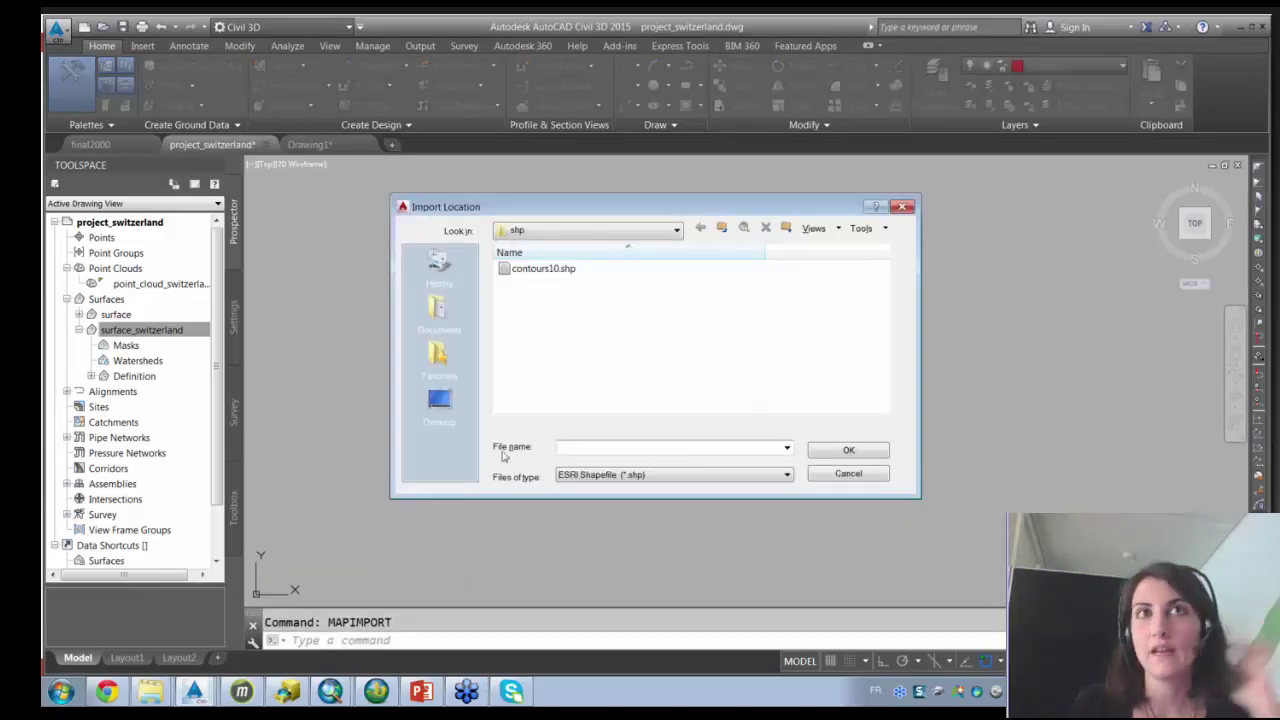
left_click(536, 271)
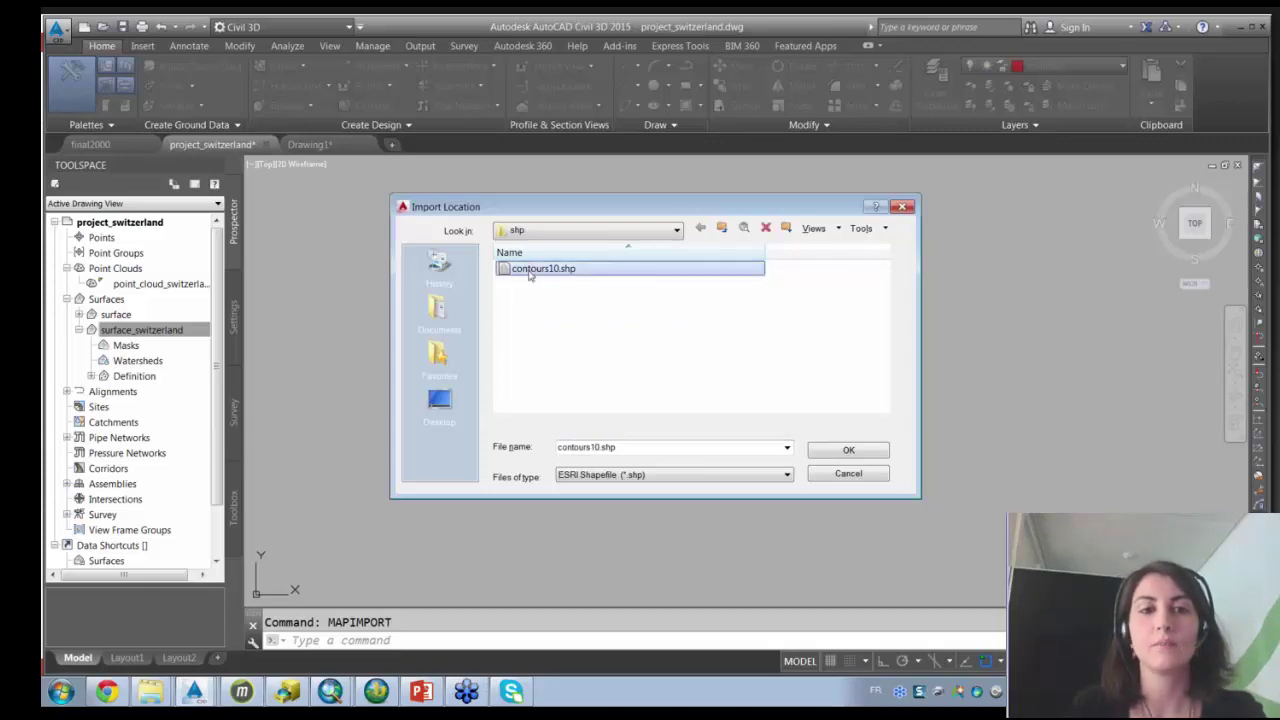
left_click(845, 451)
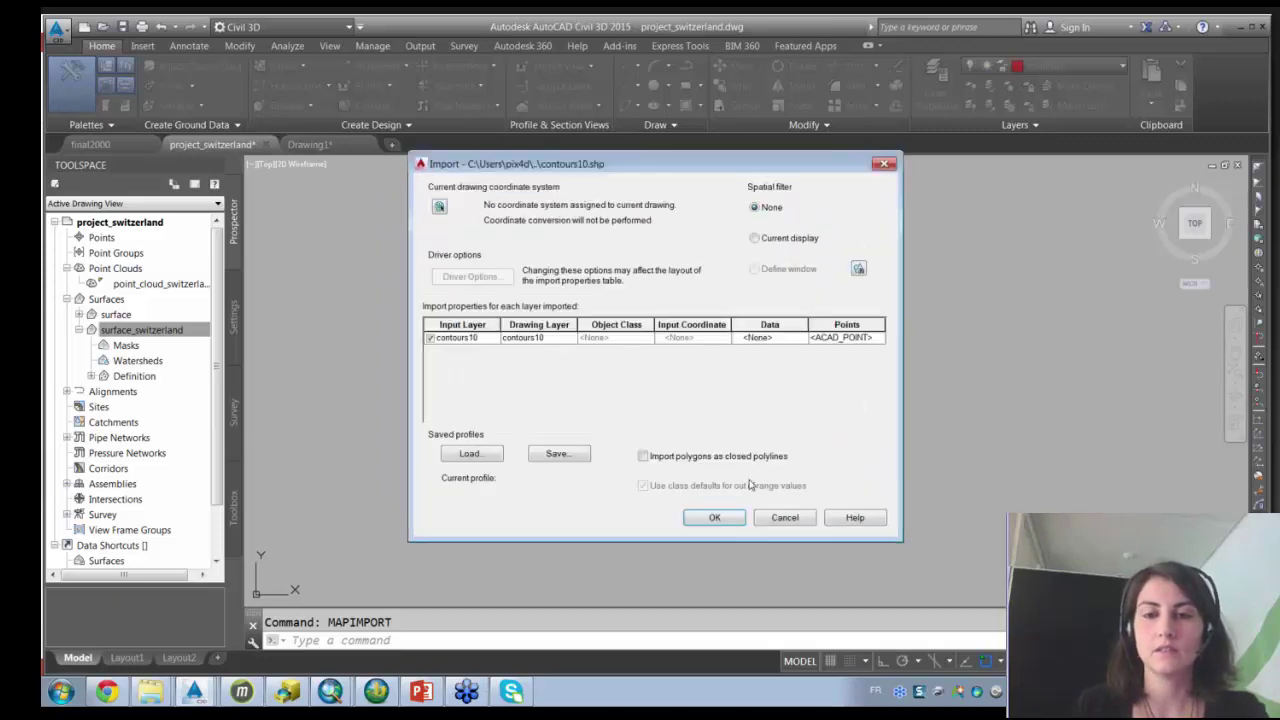
left_click(730, 518)
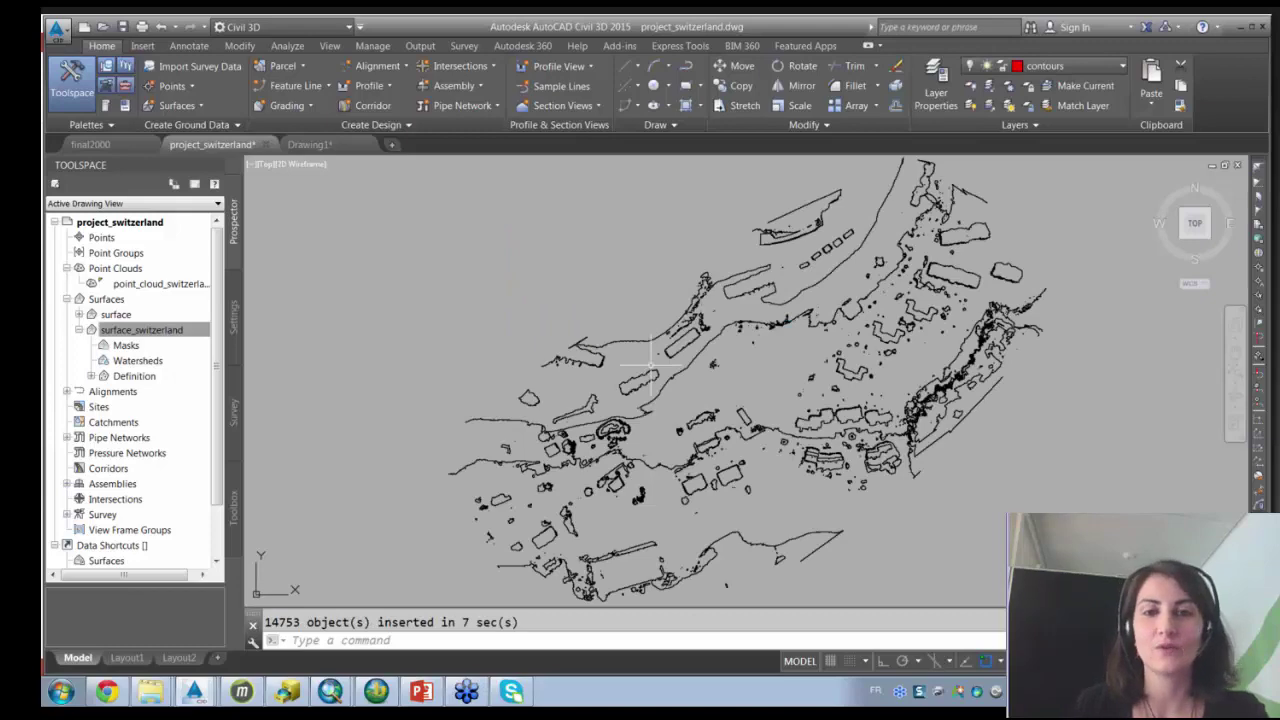
Examine the imported contour lines as a whole and in close-up.
scroll(652, 365, "down", 3)
scroll(651, 364, "up", 3)
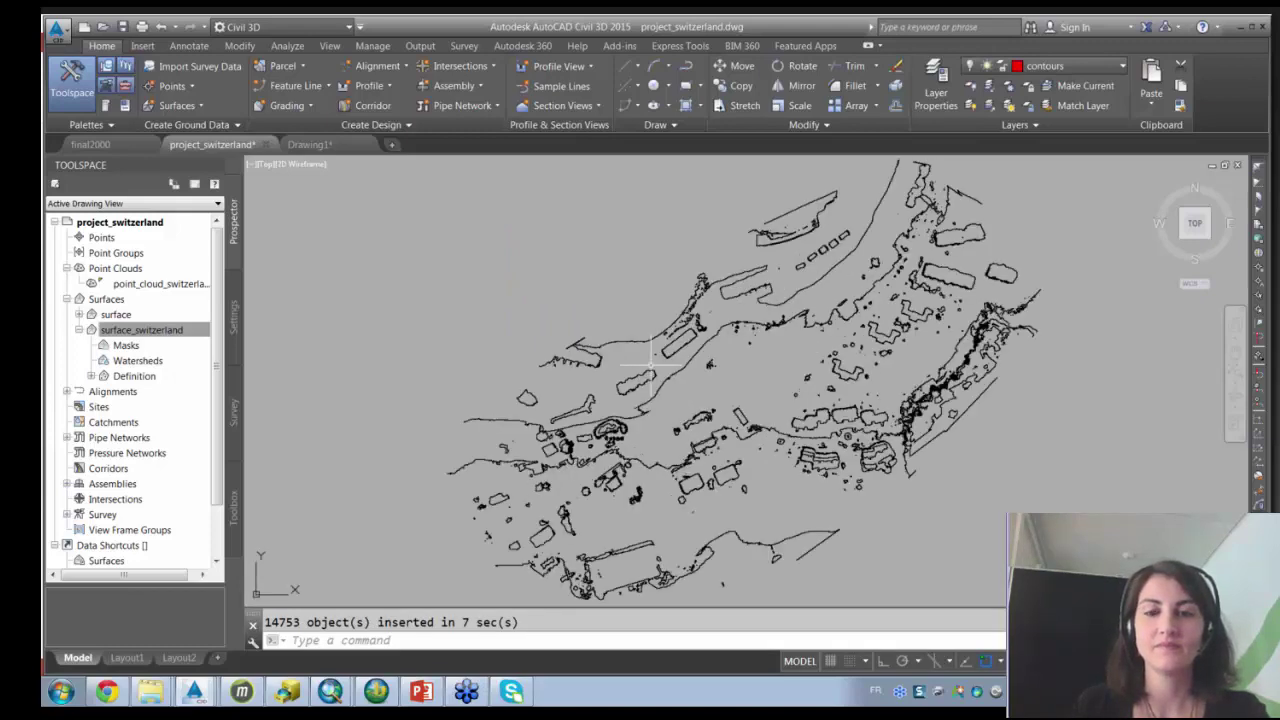
scroll(652, 365, "up", 2)
scroll(645, 366, "down", 4)
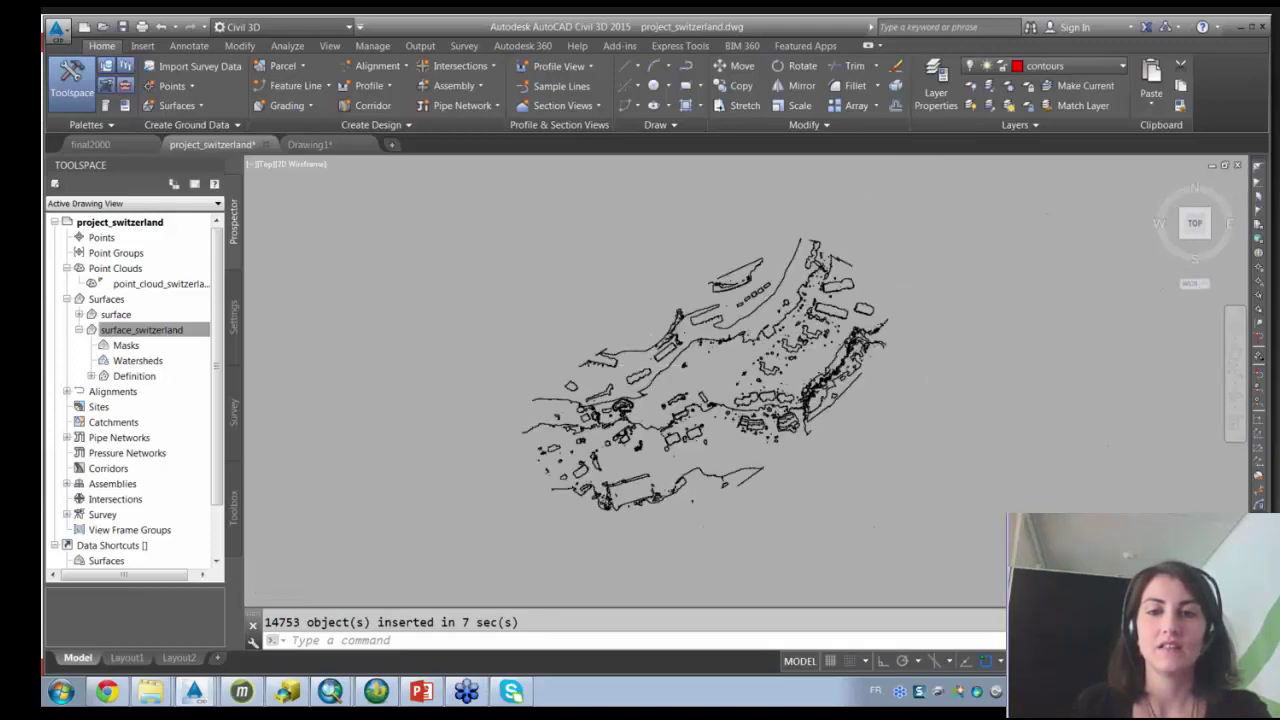
scroll(651, 366, "up", 2)
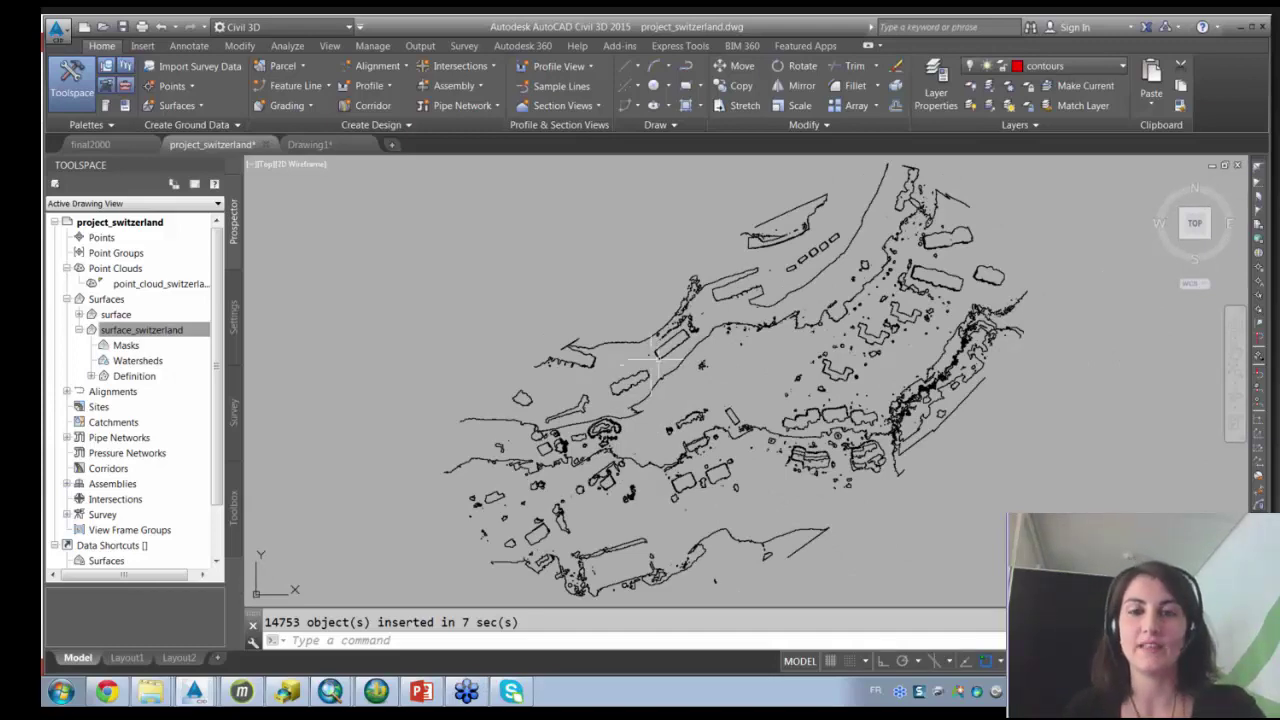
scroll(680, 310, "up", 6)
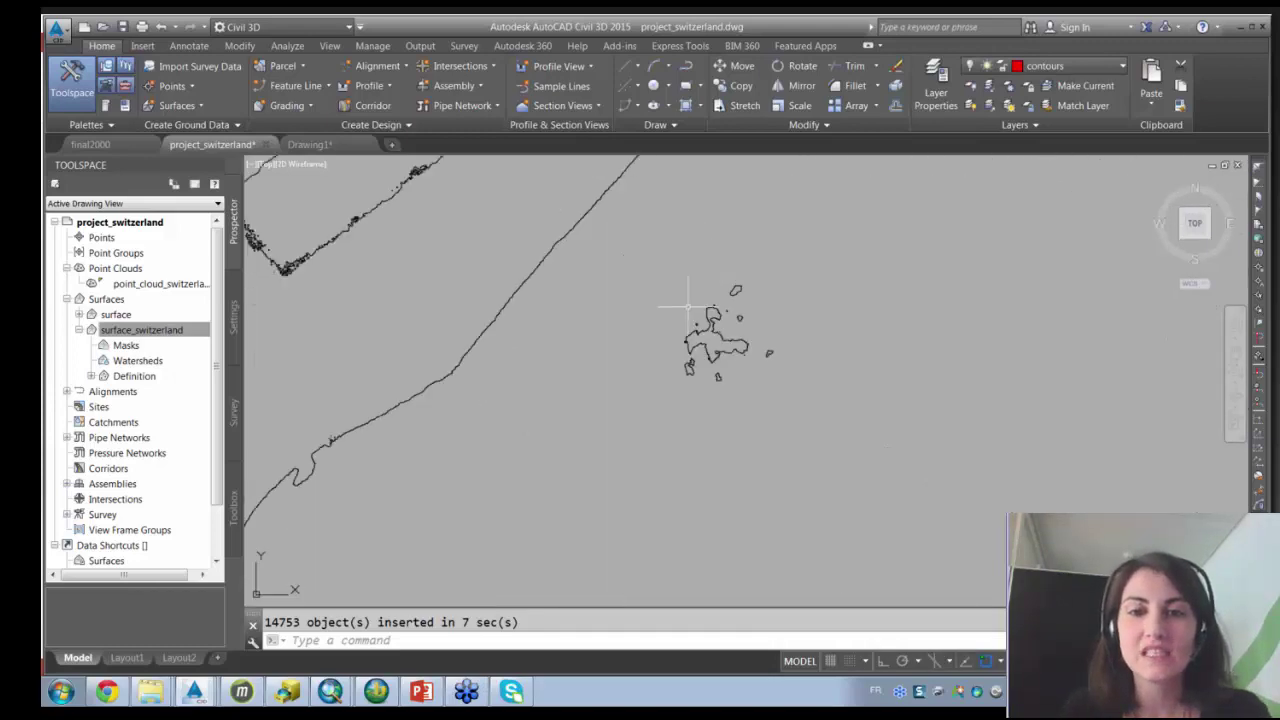
Examine the overall extent of the imported contour lines across the site.
scroll(757, 357, "down", 6)
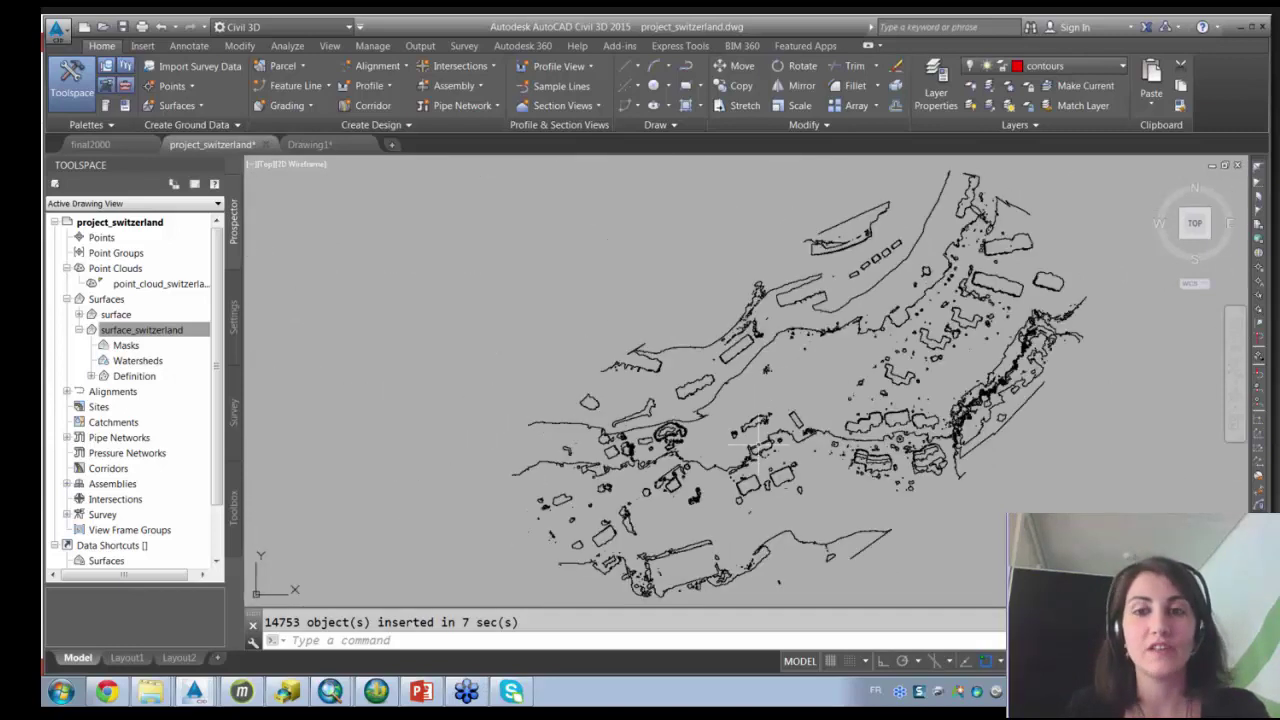
left_click_drag(830, 305, 600, 318)
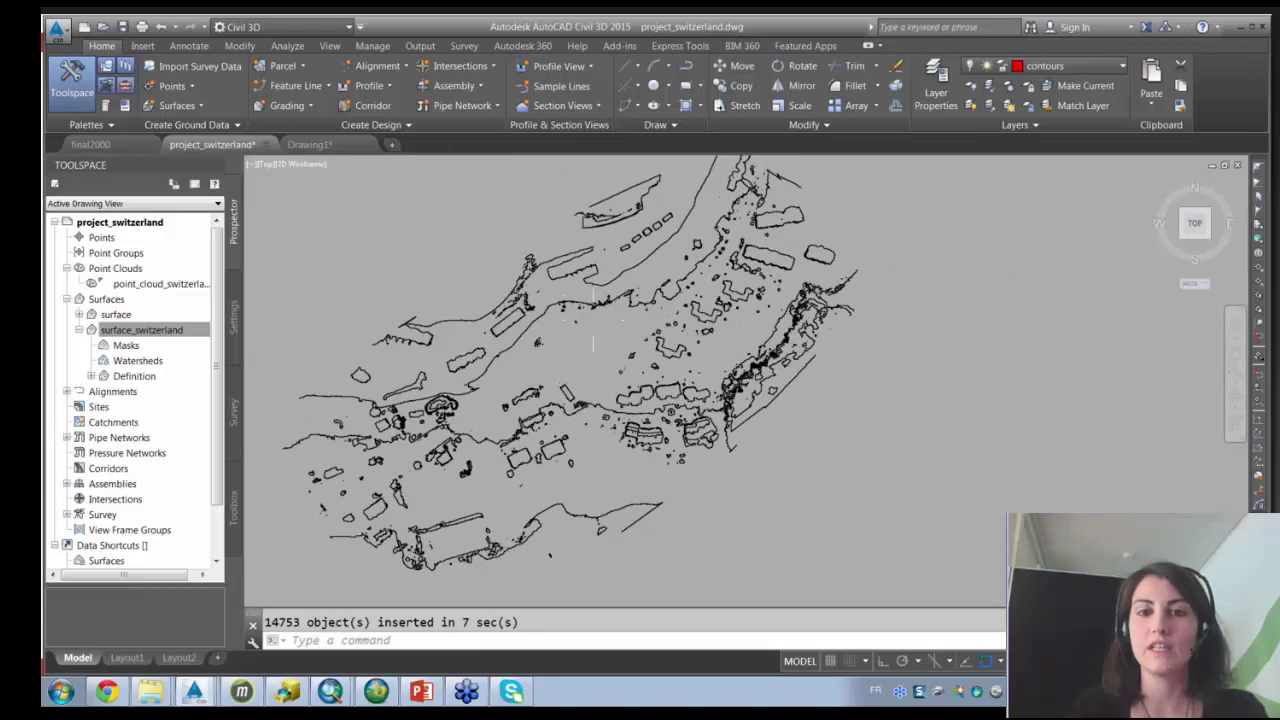
scroll(593, 343, "up", 2)
scroll(590, 322, "down", 4)
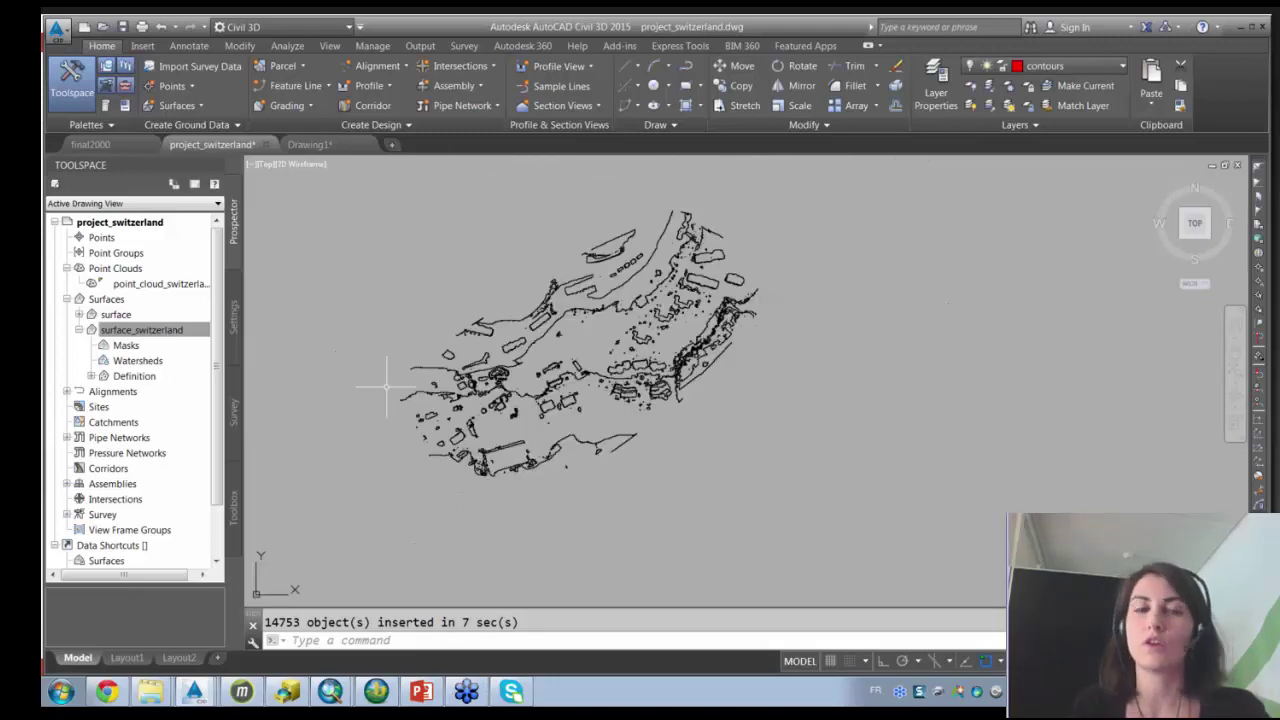
scroll(558, 325, "up", 2)
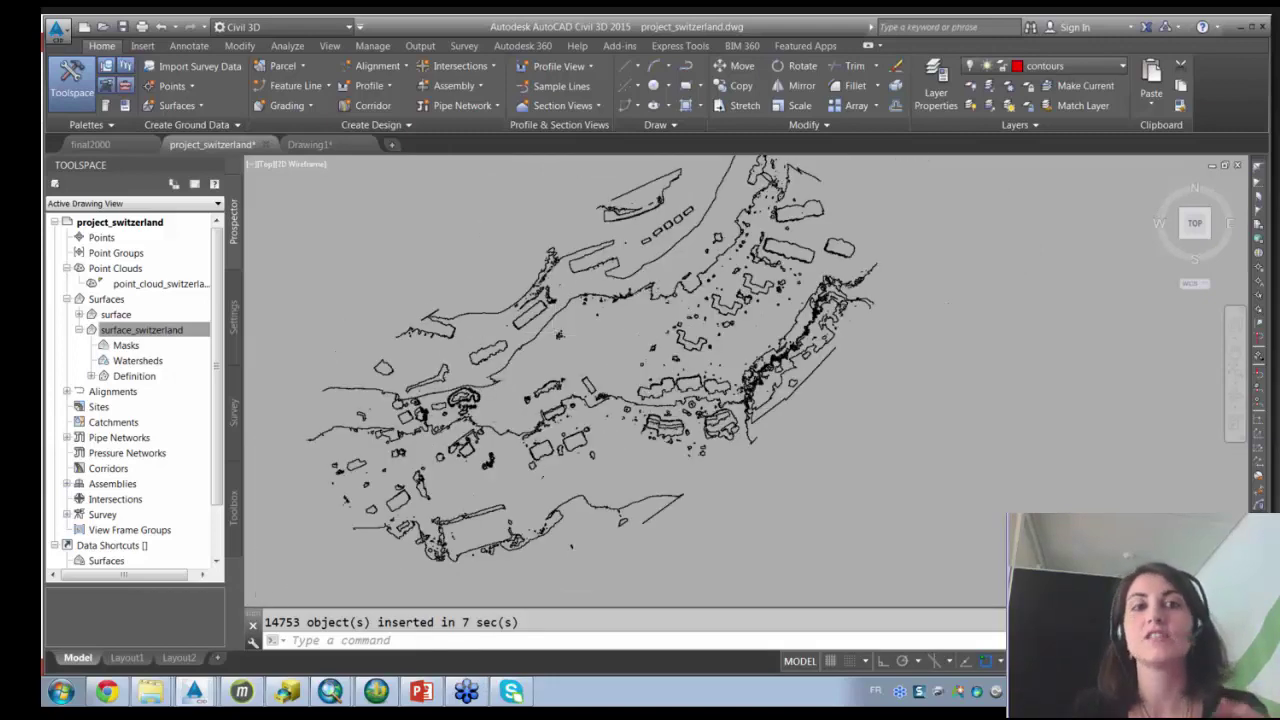
scroll(558, 335, "up", 2)
scroll(558, 335, "down", 5)
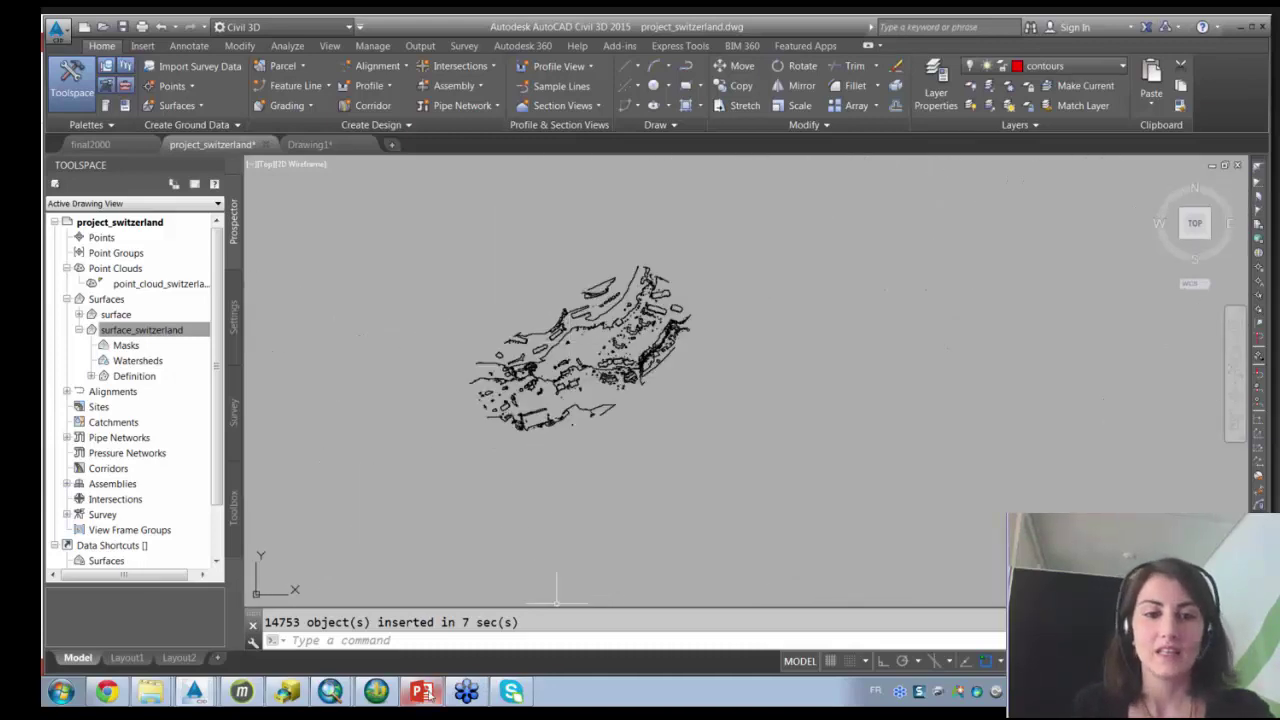
Switch to the outputs_cad_gis.ppt presentation in PowerPoint and view the AutoCAD import and digitization example slides full screen.
left_click(421, 691)
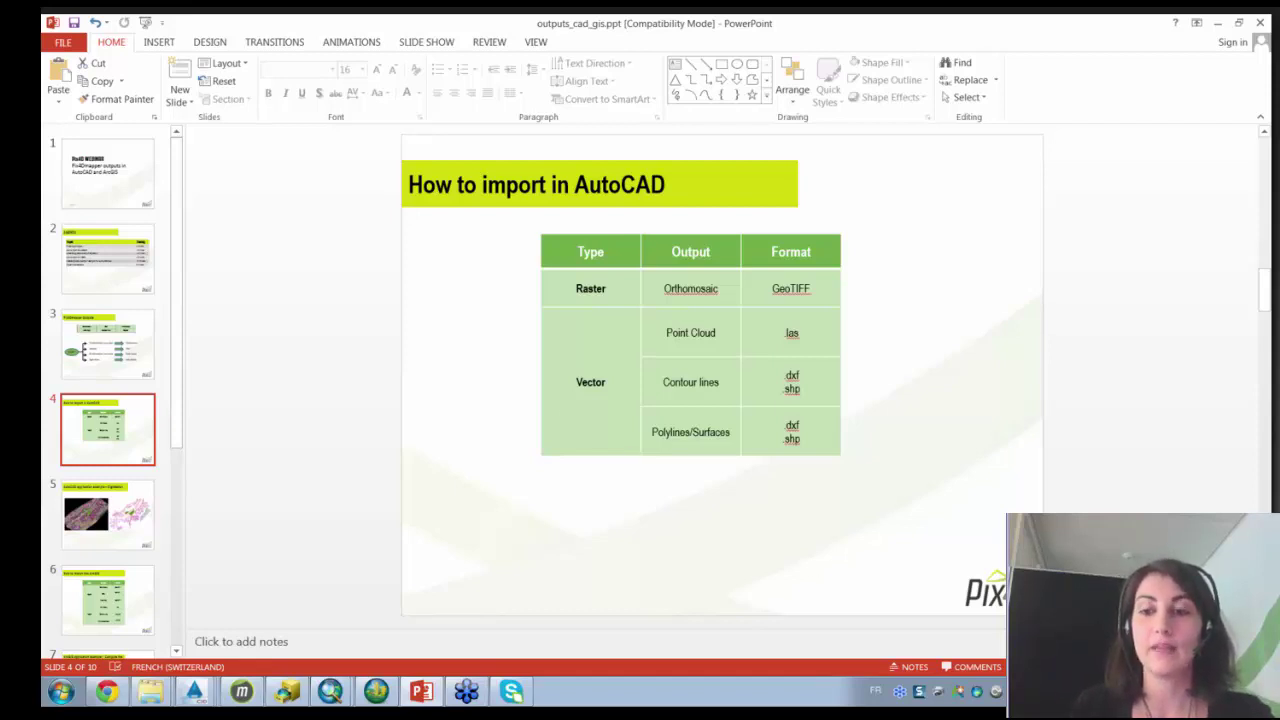
key("shift+F5")
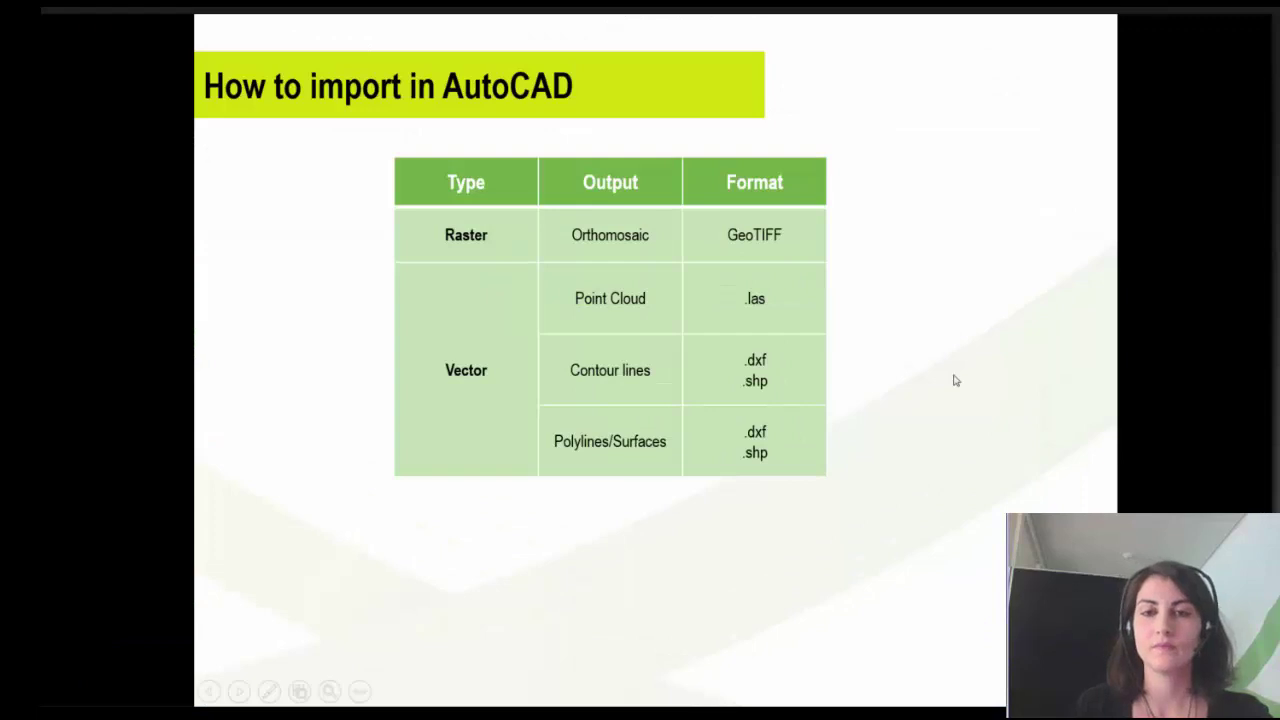
key("Right")
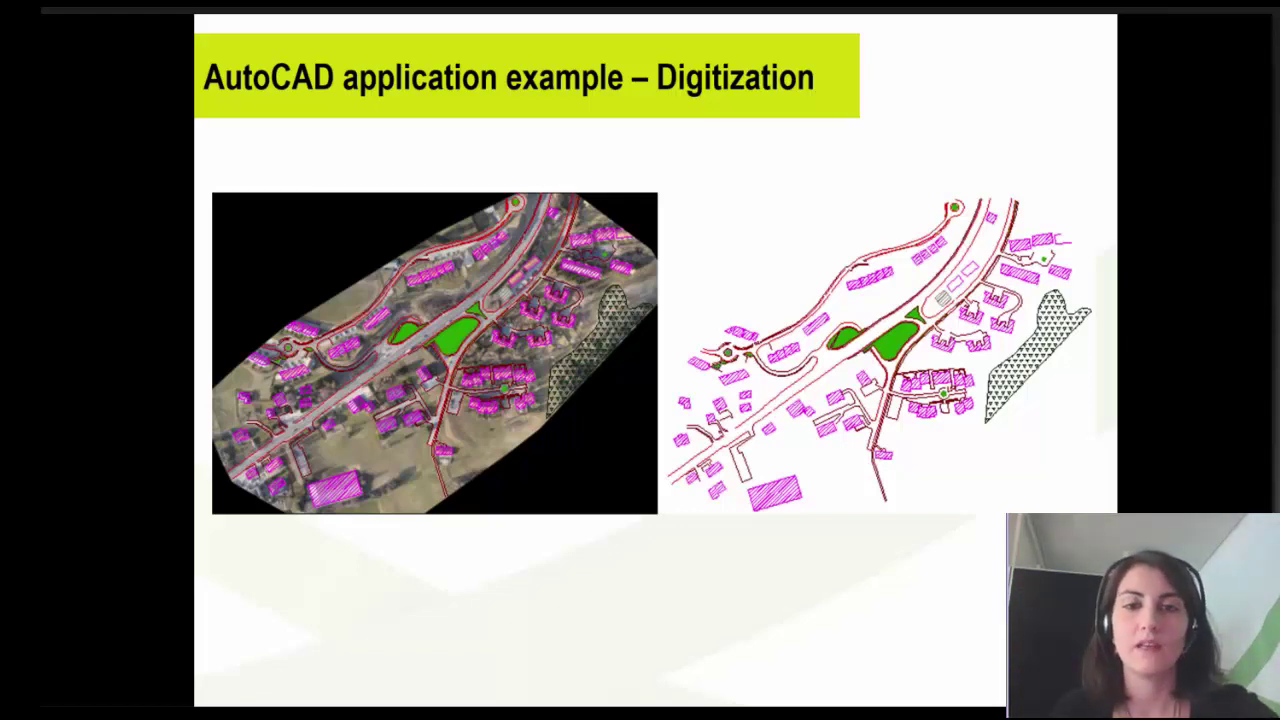
key("Escape")
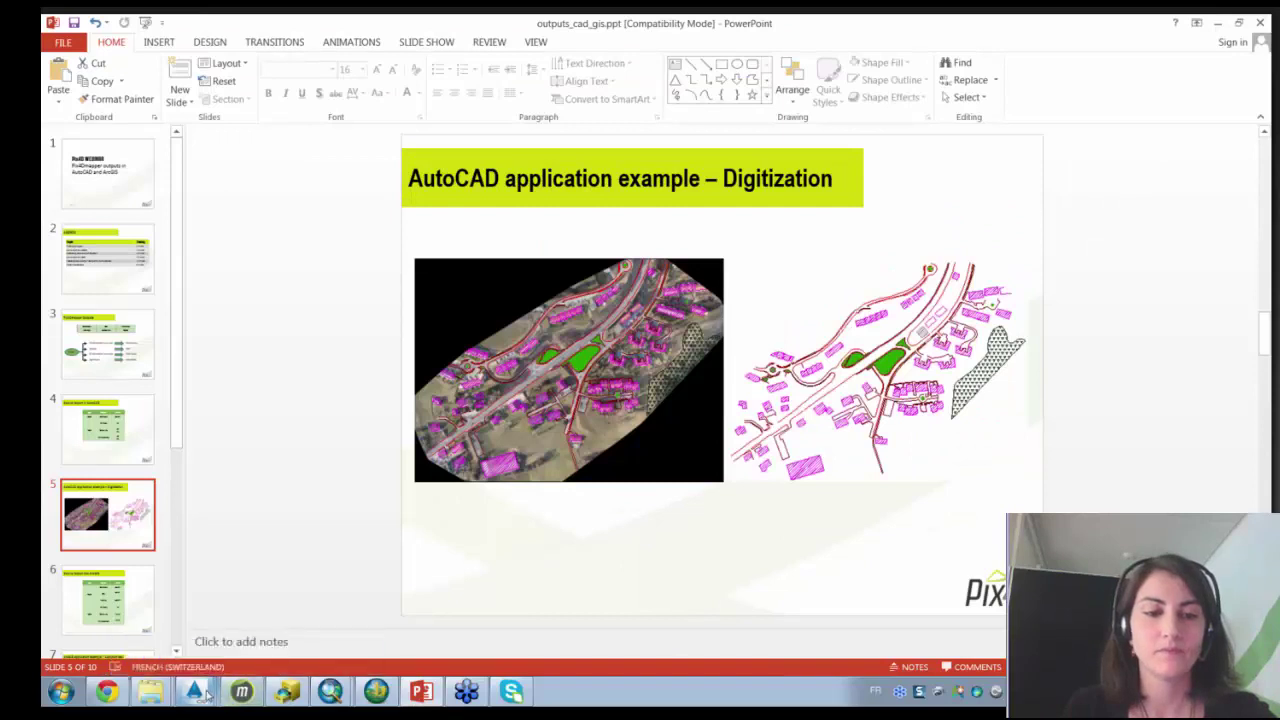
Switch to Drawing1 in Civil 3D and turn on the MOSAIC layer to display the orthomosaic.
mouse_move(203, 690)
left_click(172, 658)
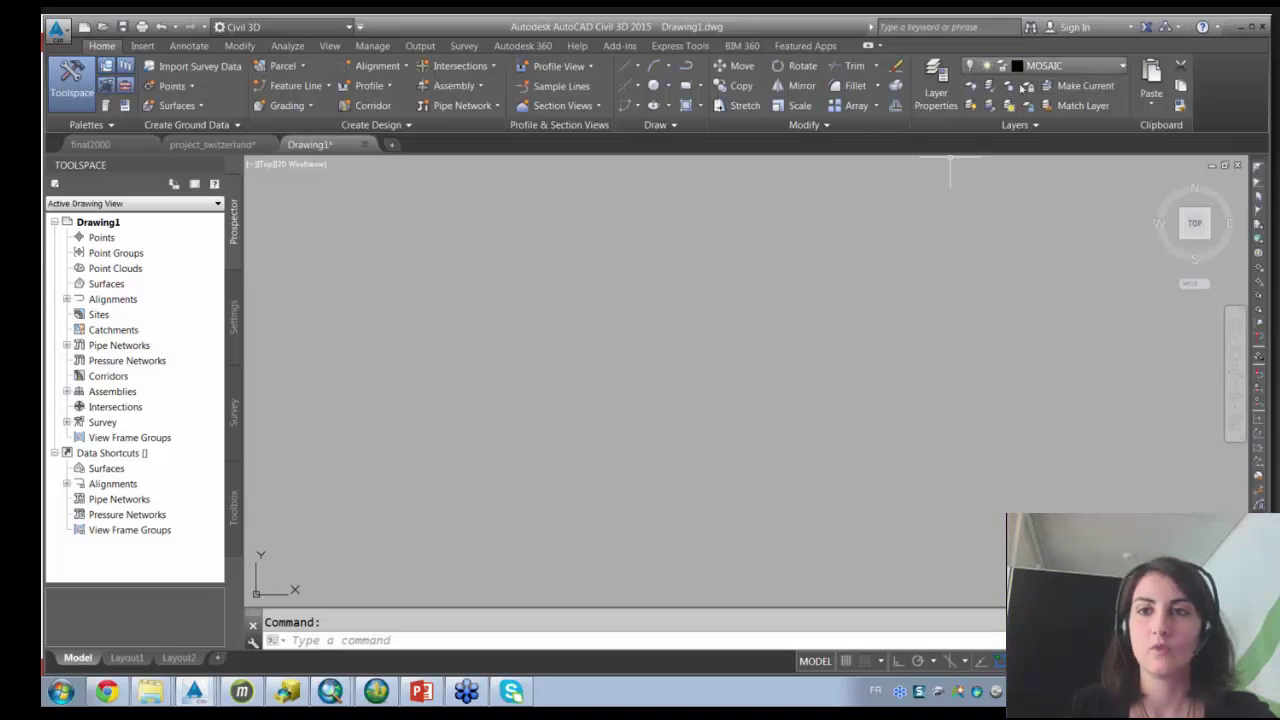
left_click(1010, 66)
left_click(972, 84)
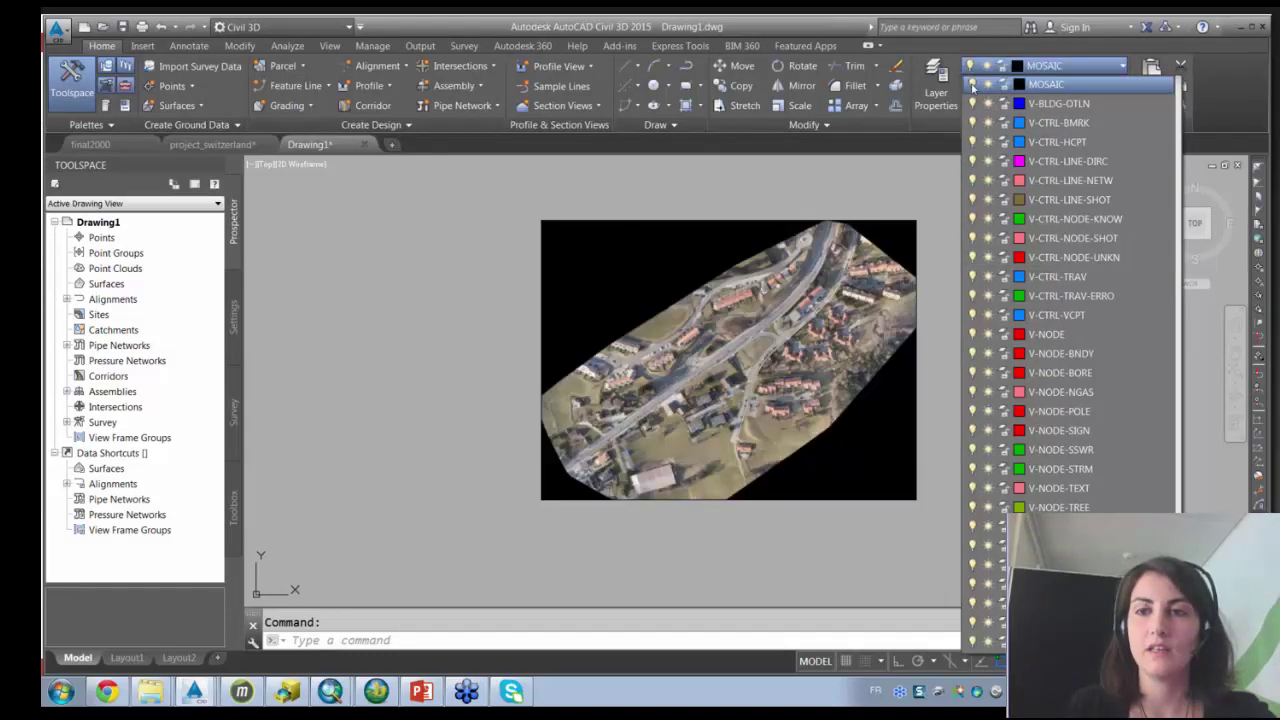
left_click(930, 258)
key("Escape")
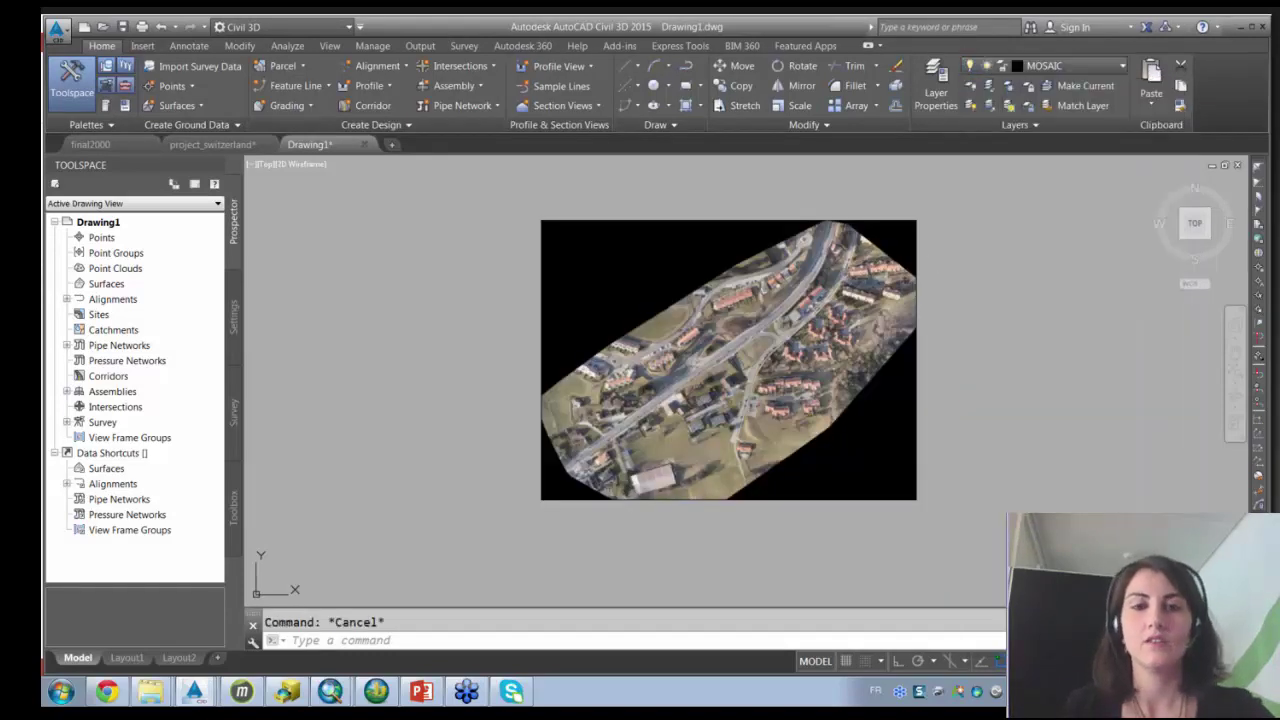
left_click_drag(1010, 370, 942, 398)
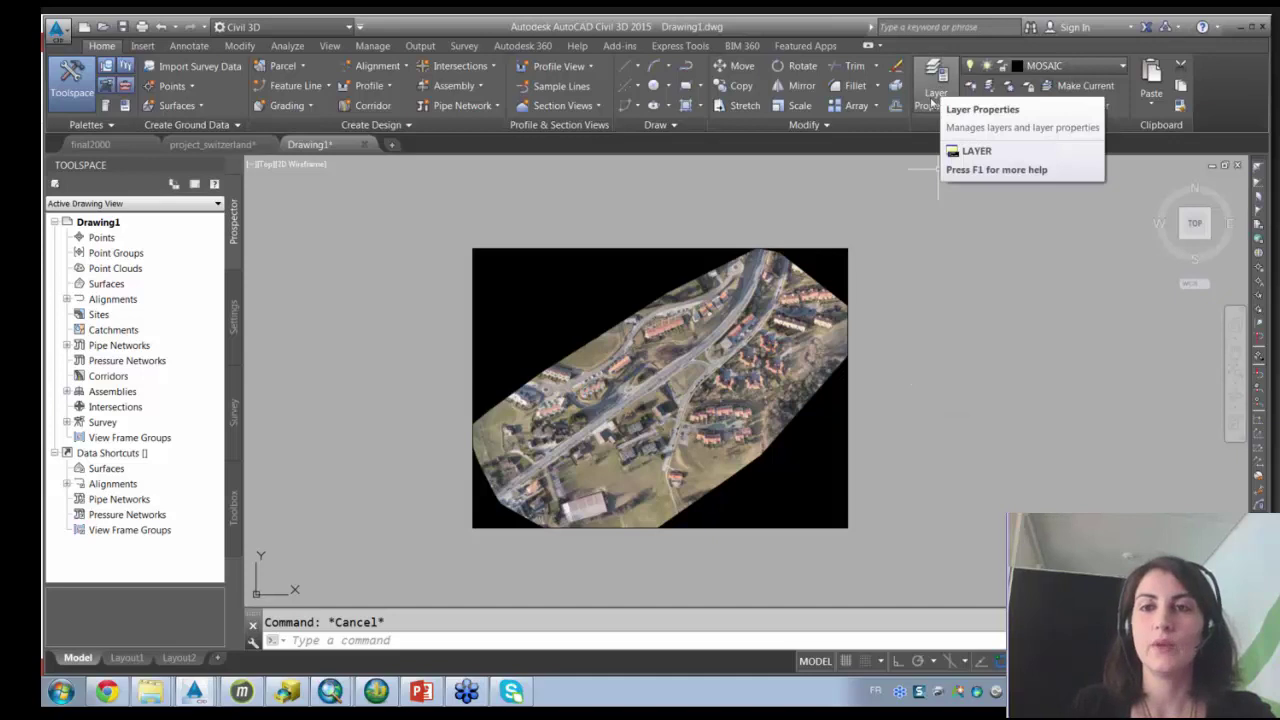
Create three new drawing layers named roads, buildings and forests.
left_click(935, 95)
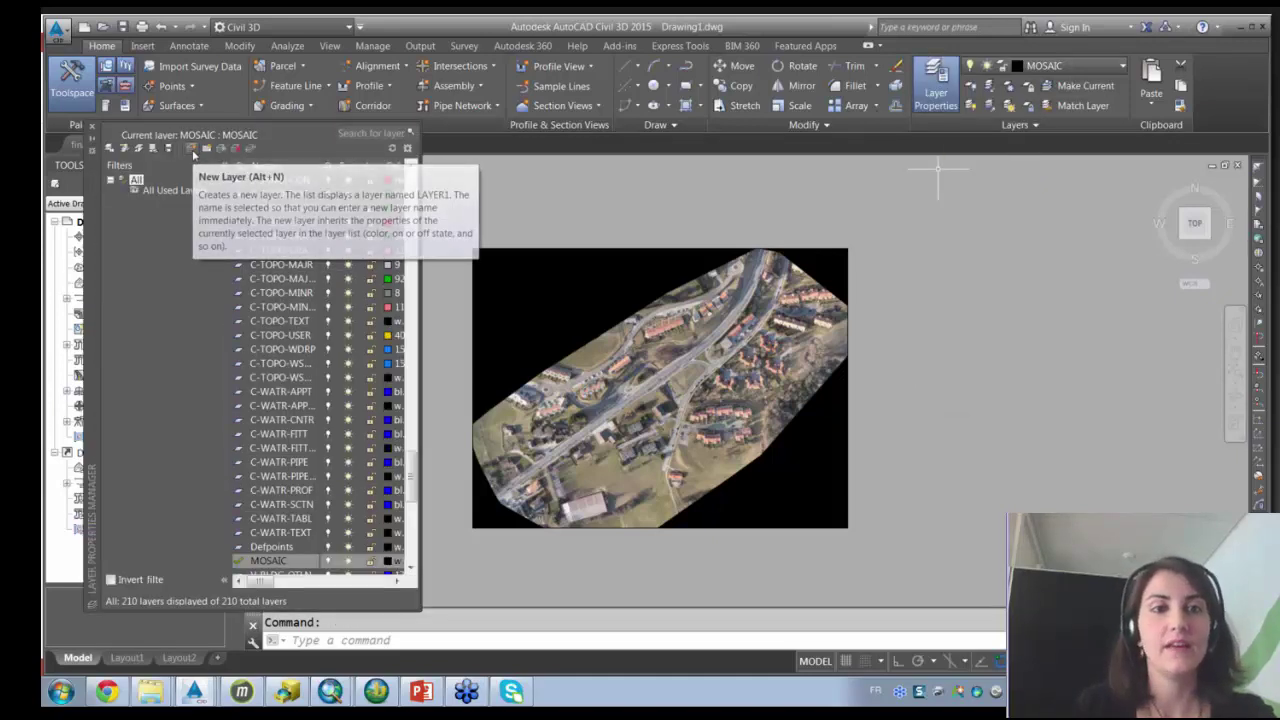
left_click(191, 149)
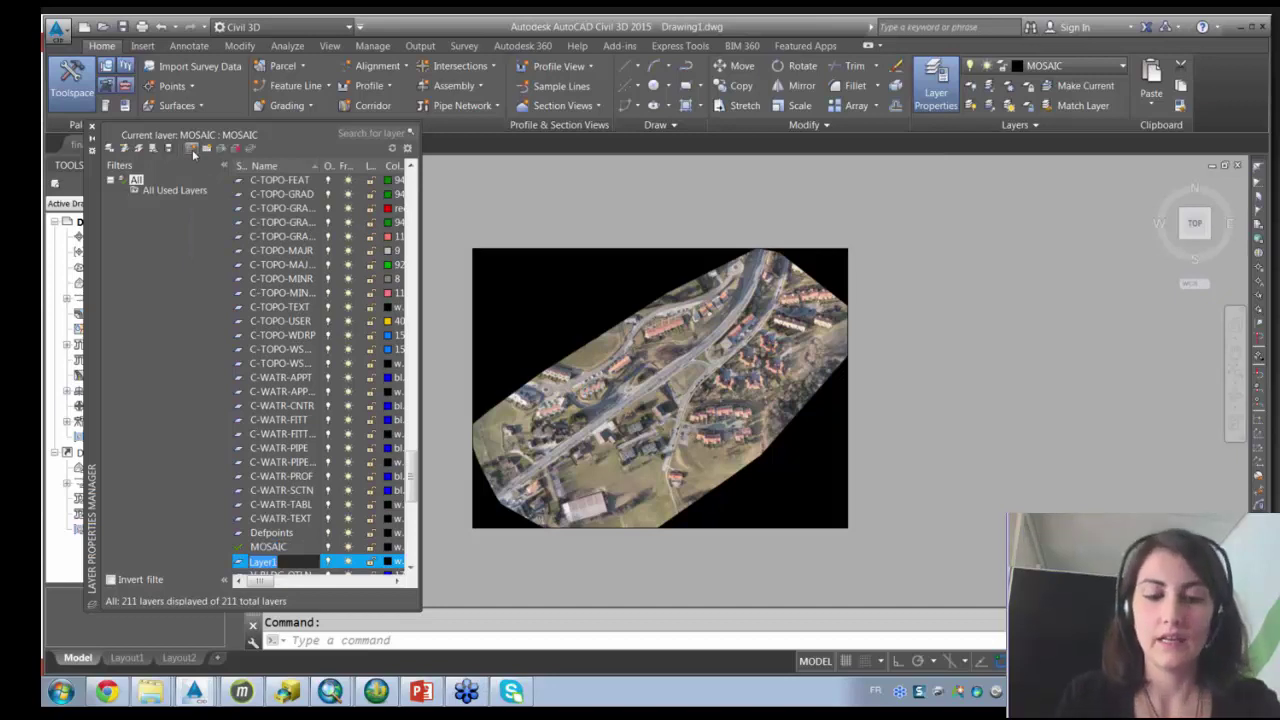
type("ro")
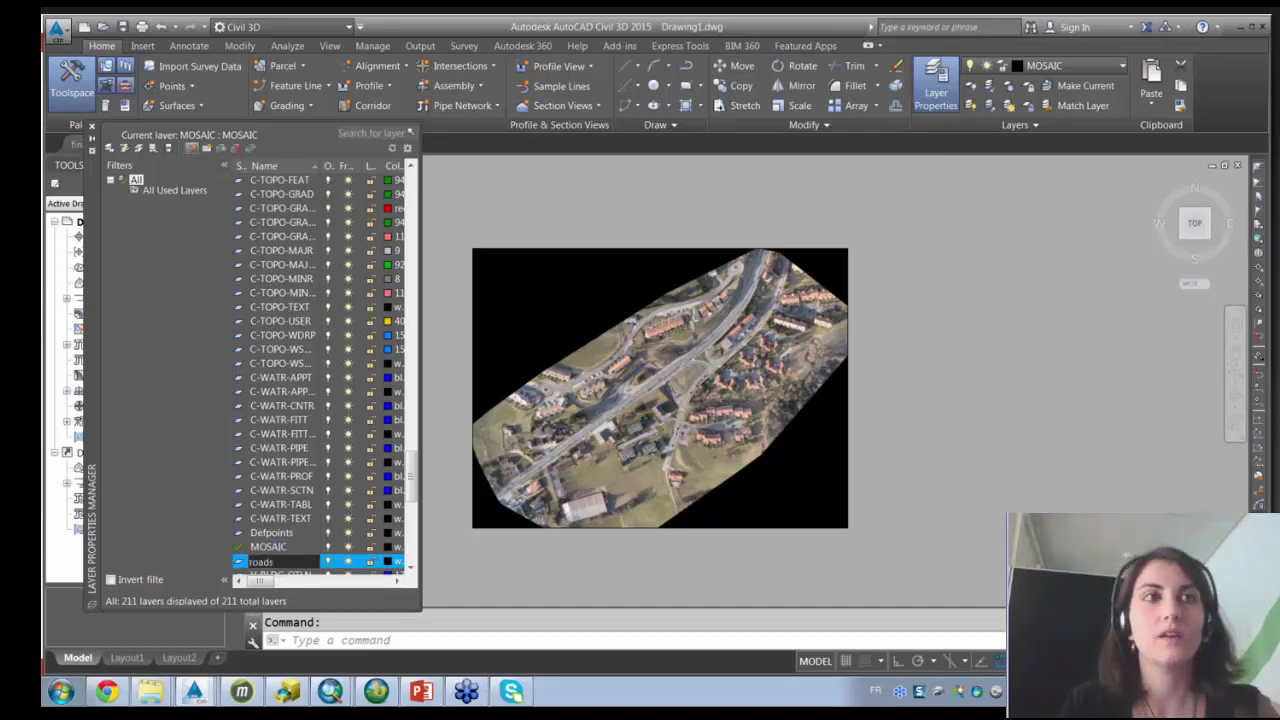
type("ads")
key("Return")
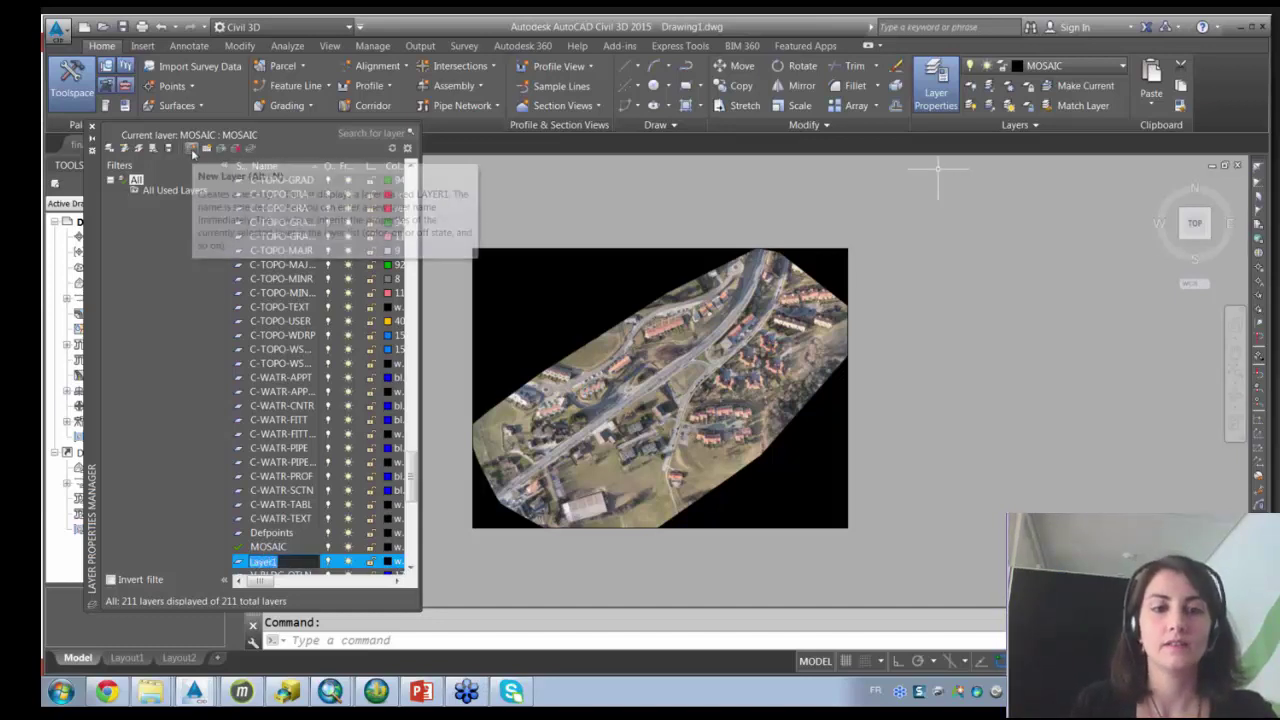
left_click(191, 149)
type("buildings")
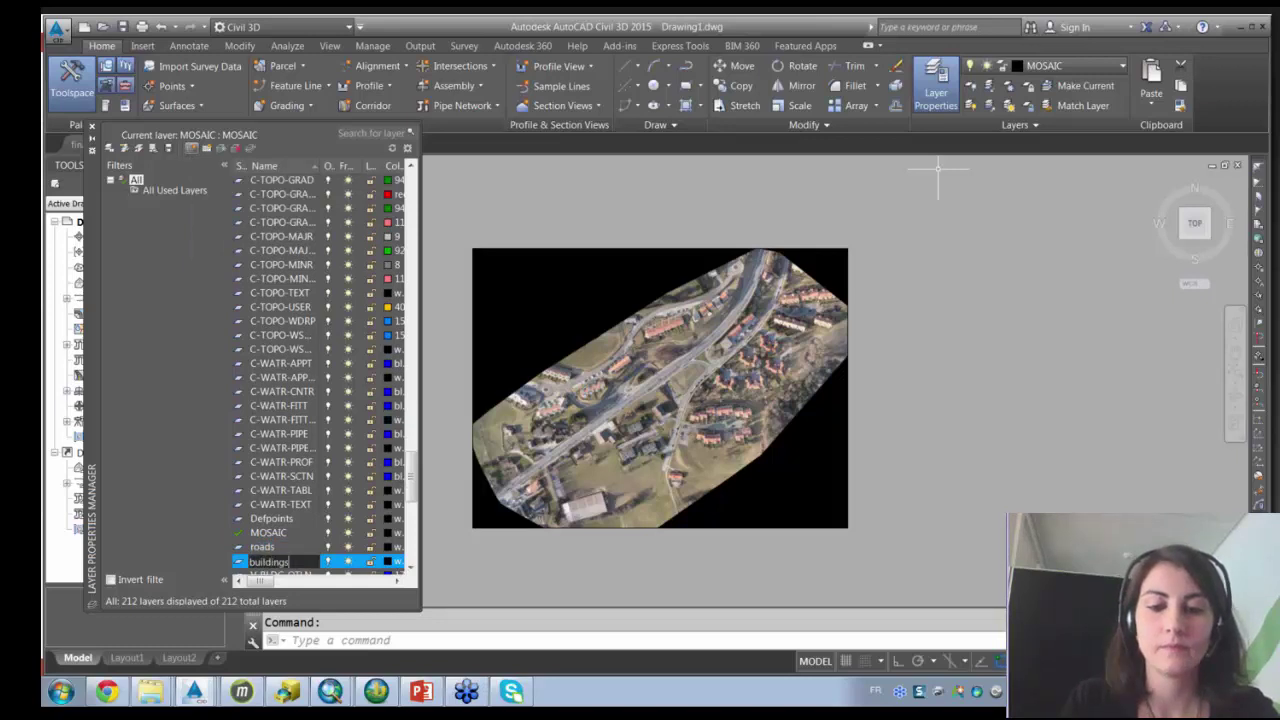
key("Return")
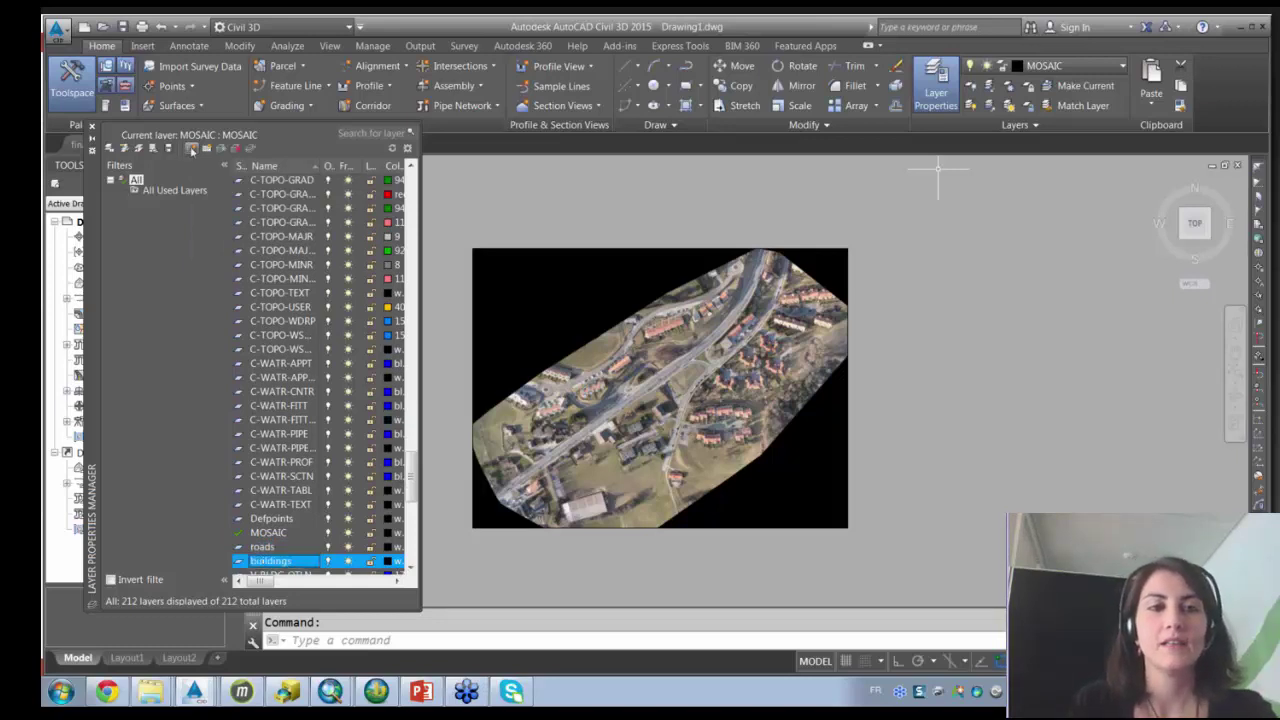
left_click(191, 149)
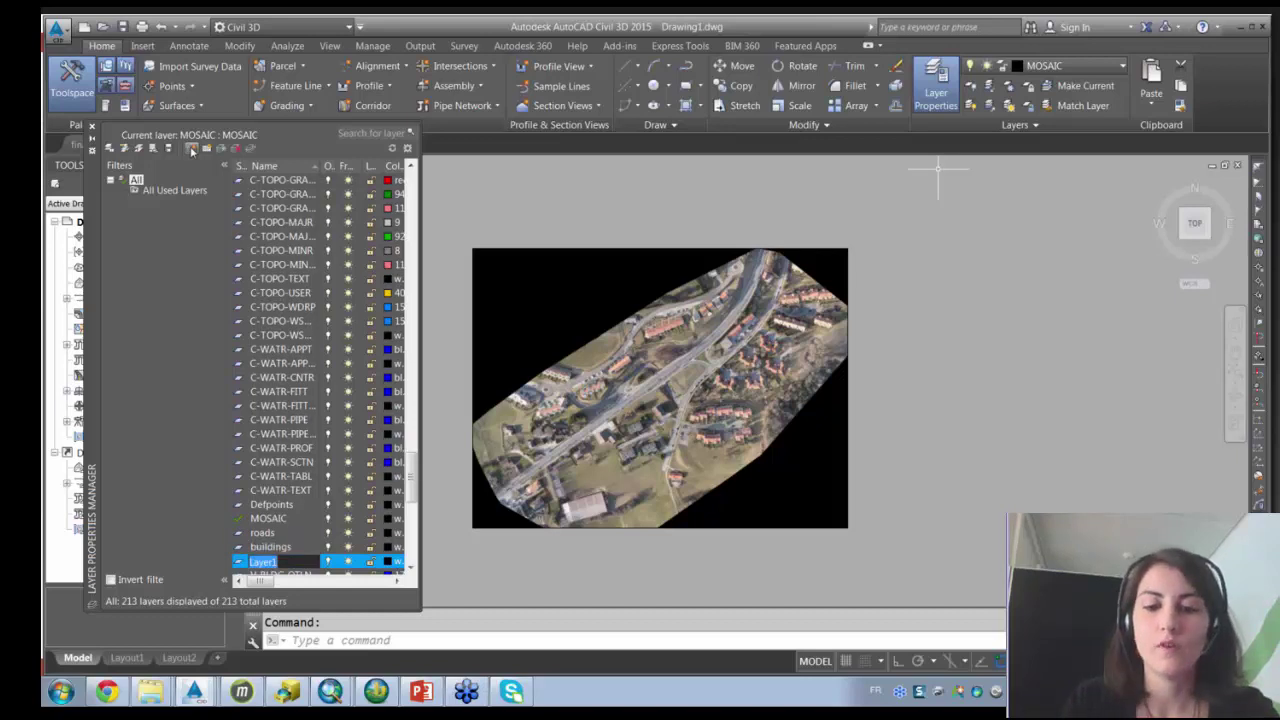
type("c")
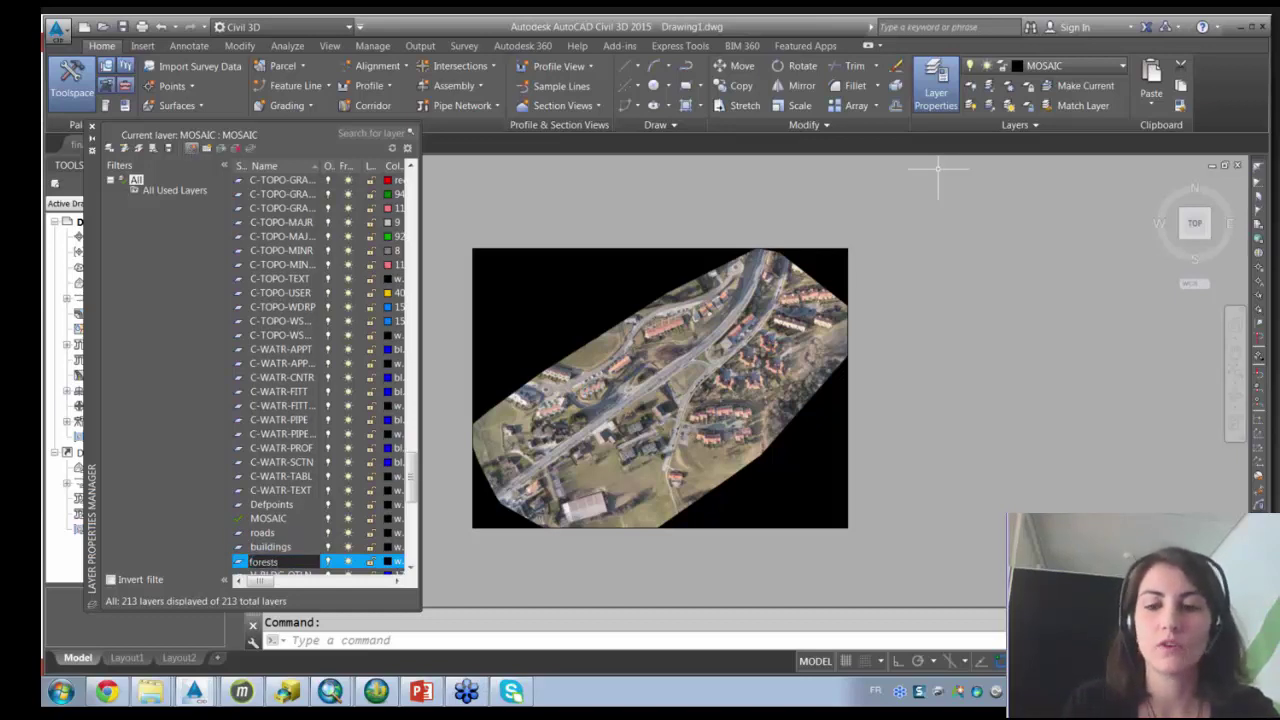
key("Return")
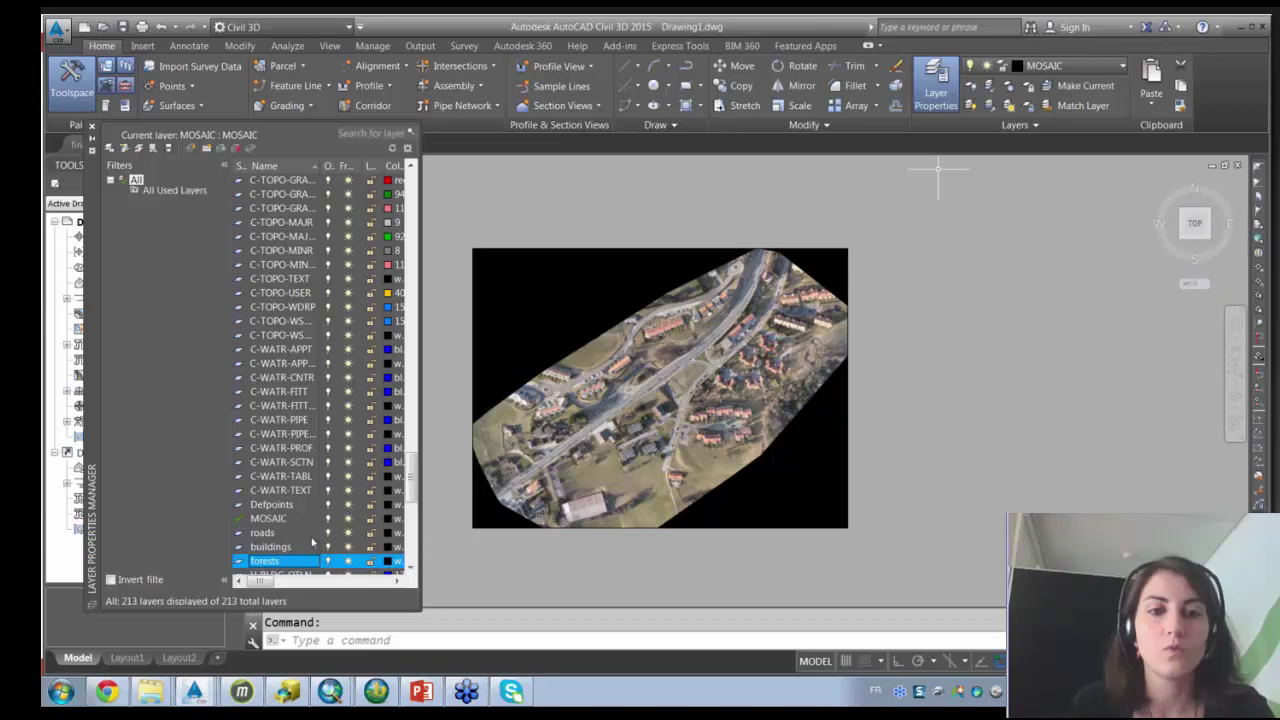
Set the buildings layer to purple index color 212 and the forests layer to green index color 84.
left_click(386, 547)
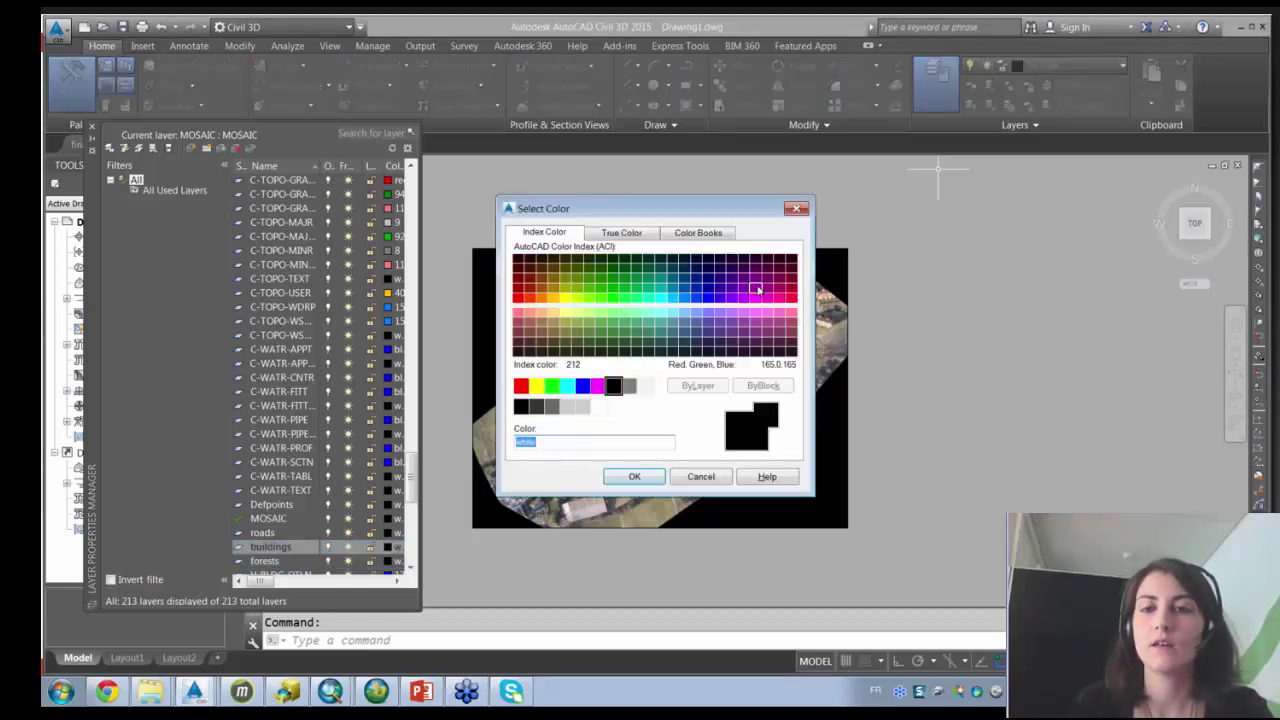
left_click(758, 290)
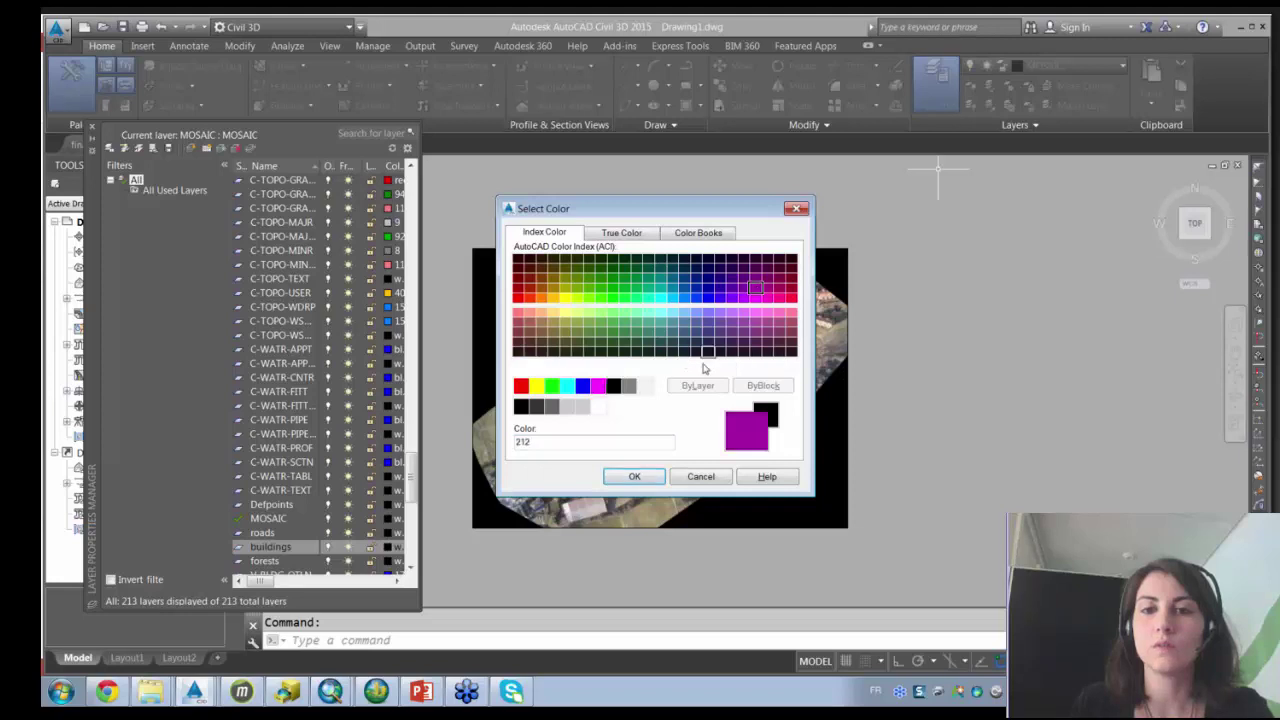
left_click(634, 477)
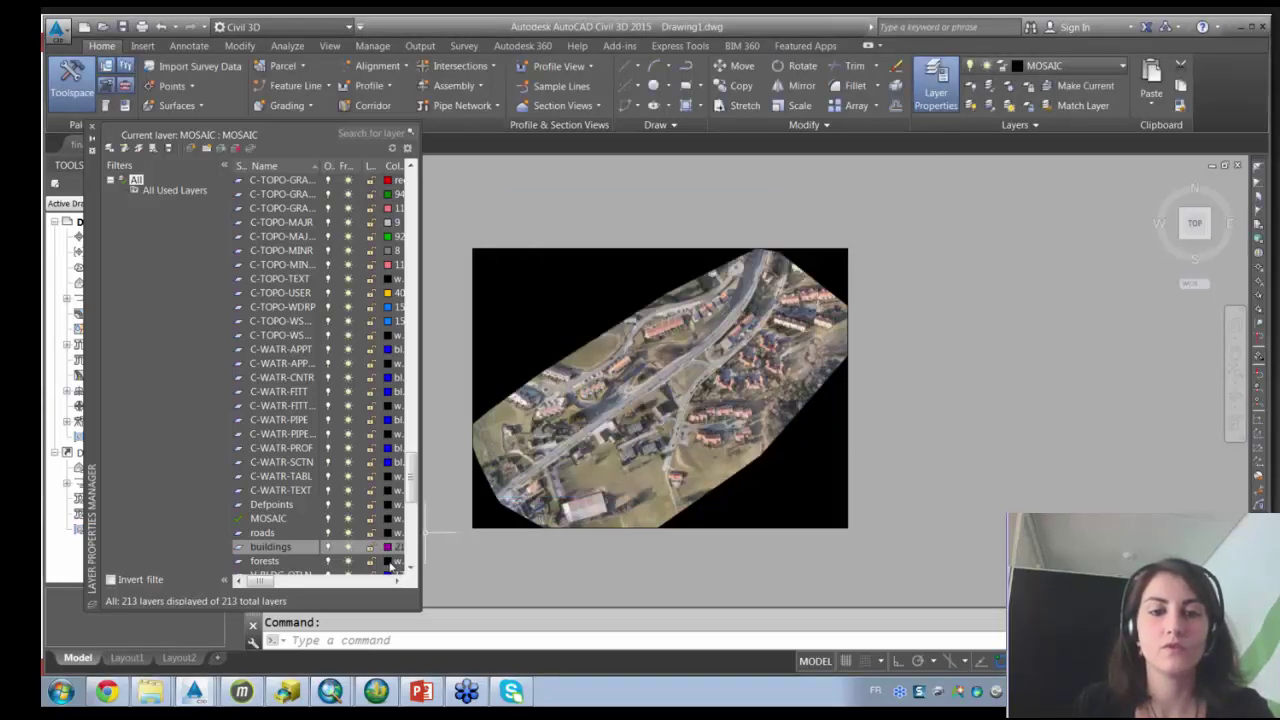
left_click(390, 563)
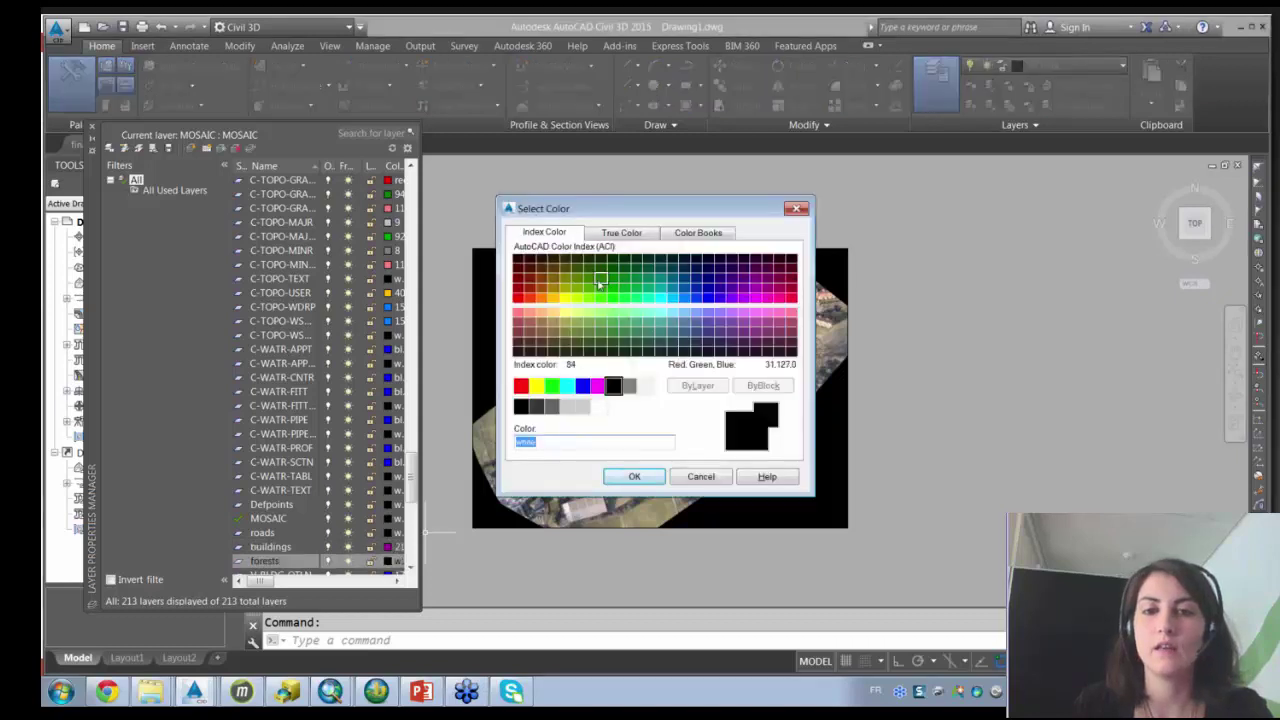
left_click(600, 280)
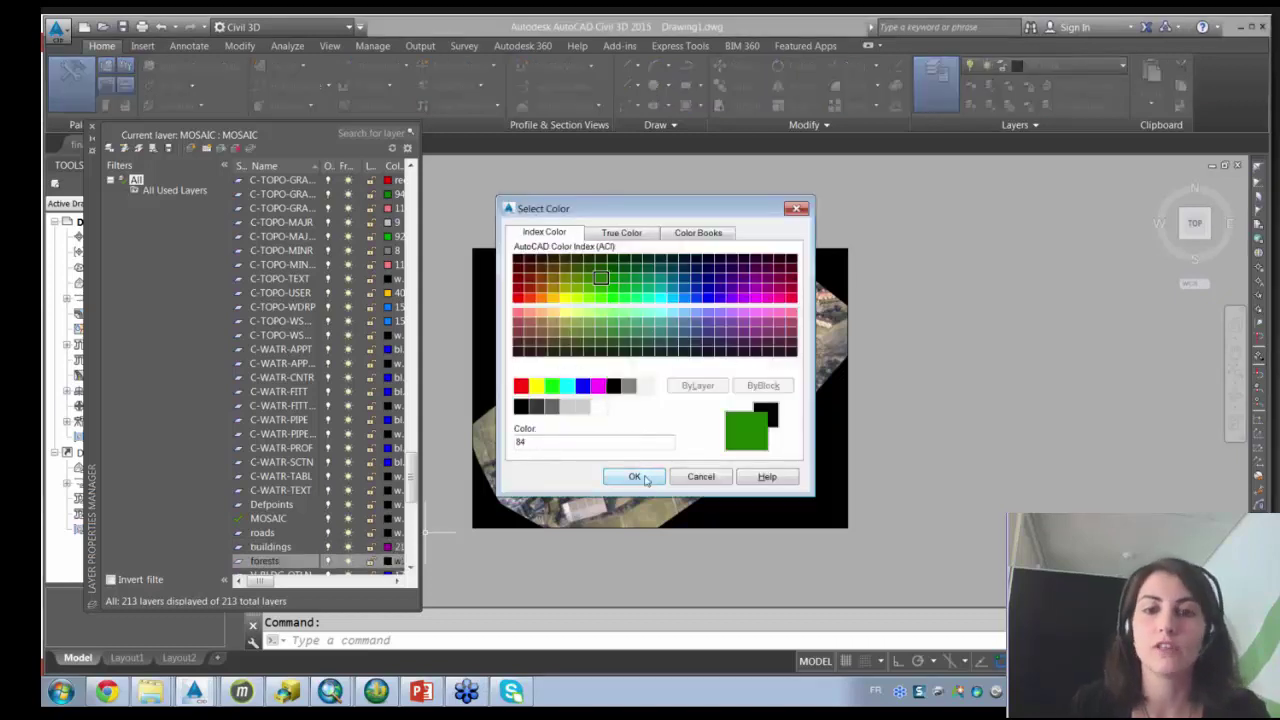
left_click(635, 477)
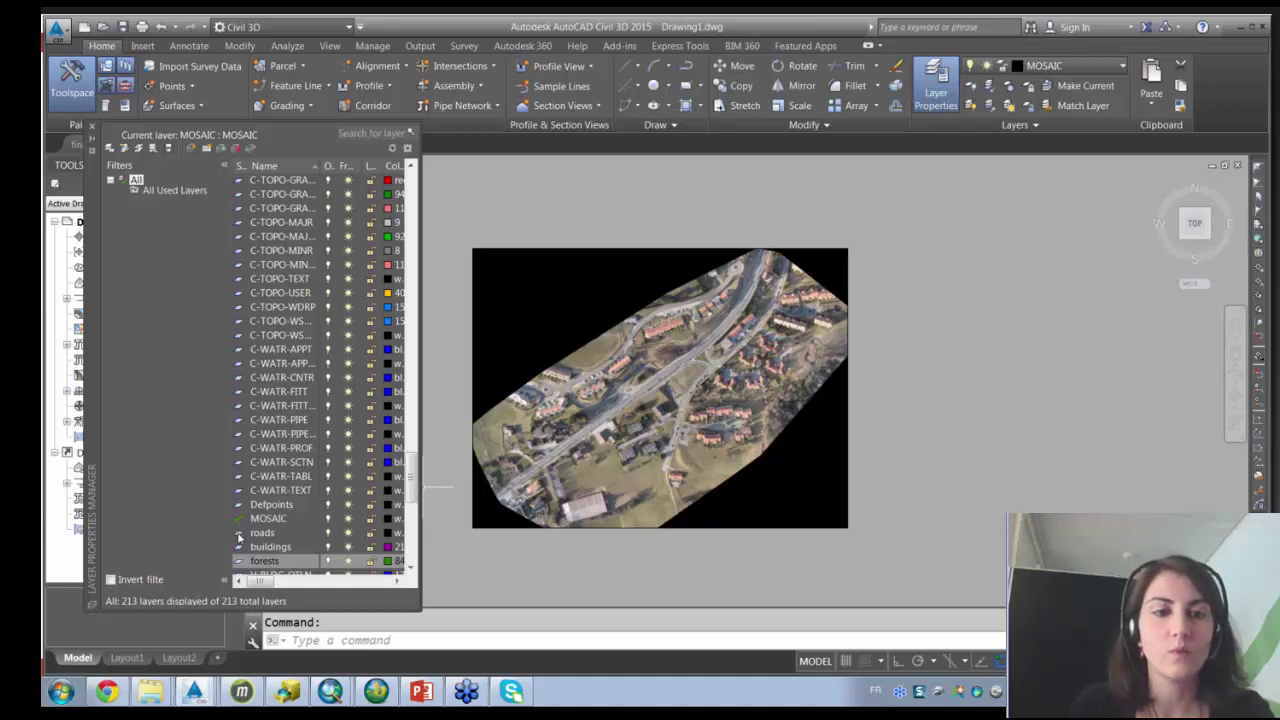
Make roads the current layer and switch to the Drafting & Annotation workspace.
double_click(238, 536)
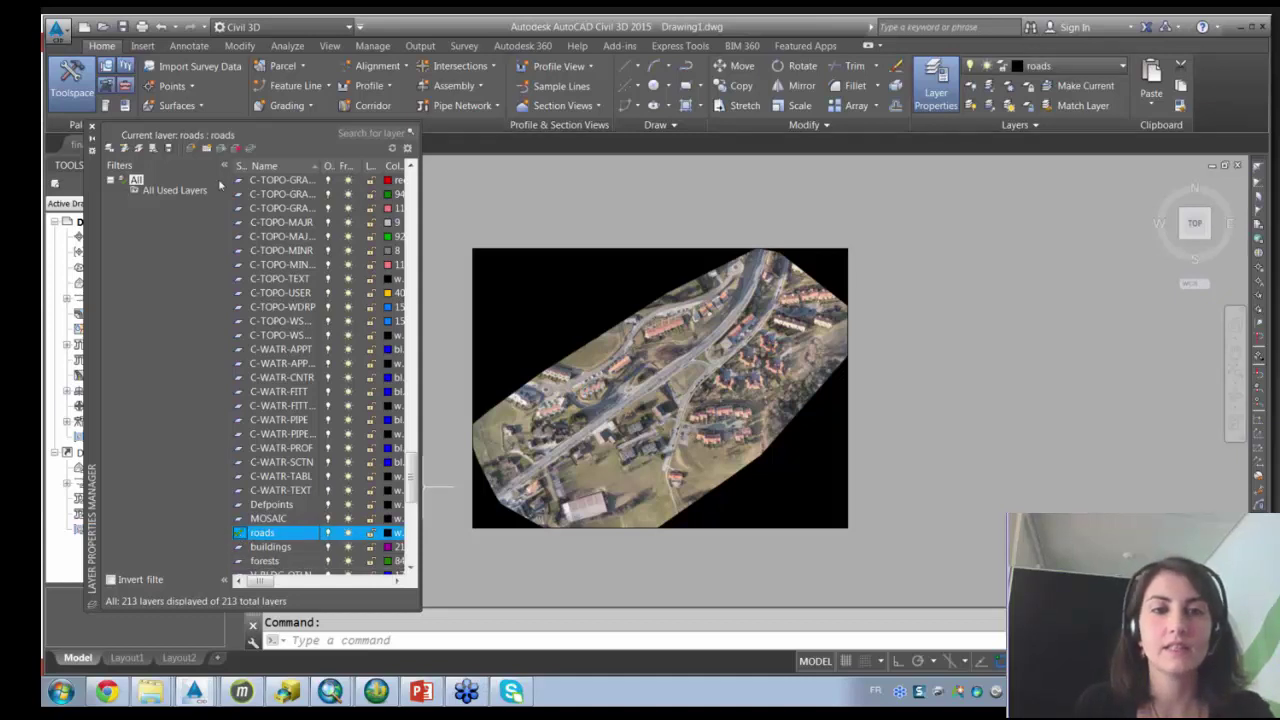
left_click(91, 129)
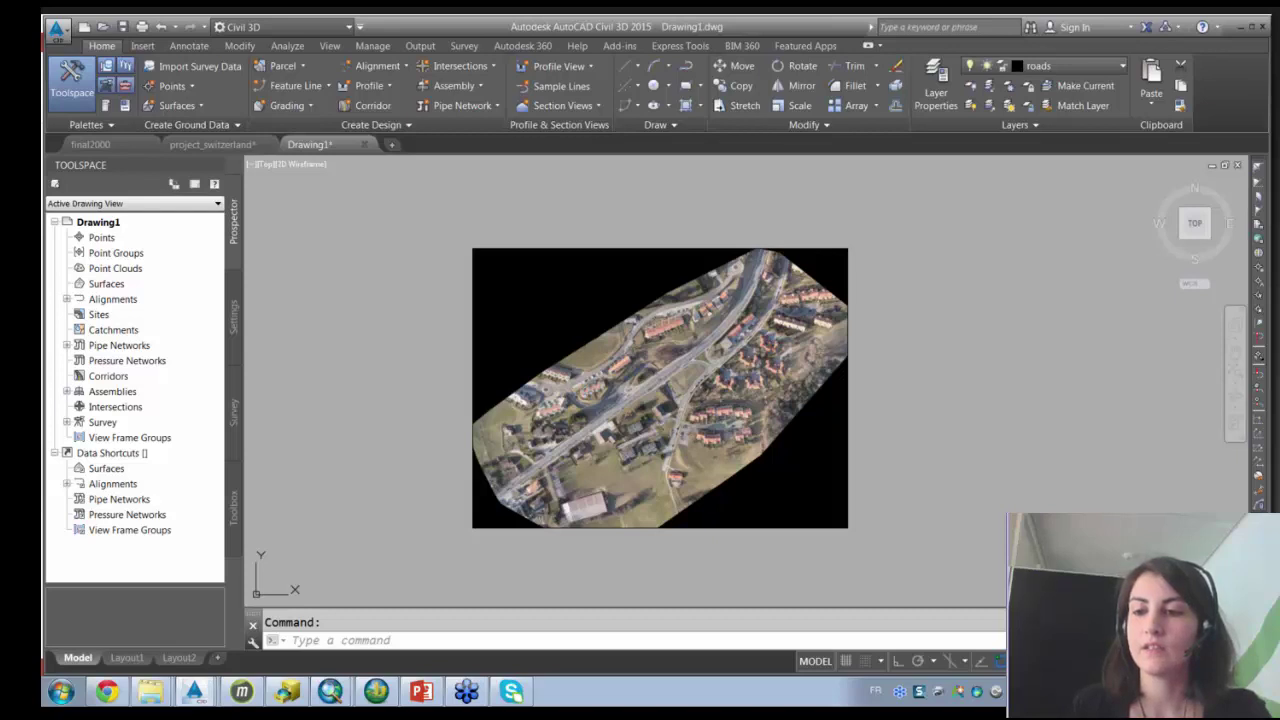
key("ctrl+0")
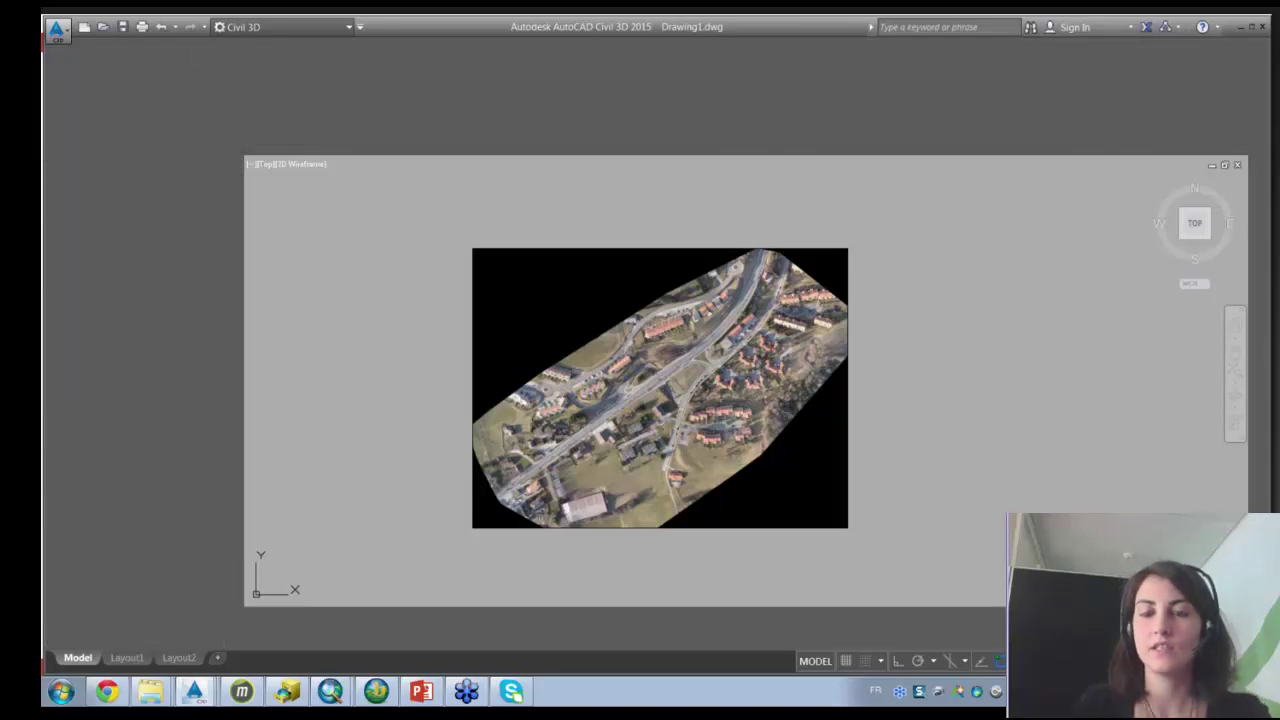
key("ctrl+9")
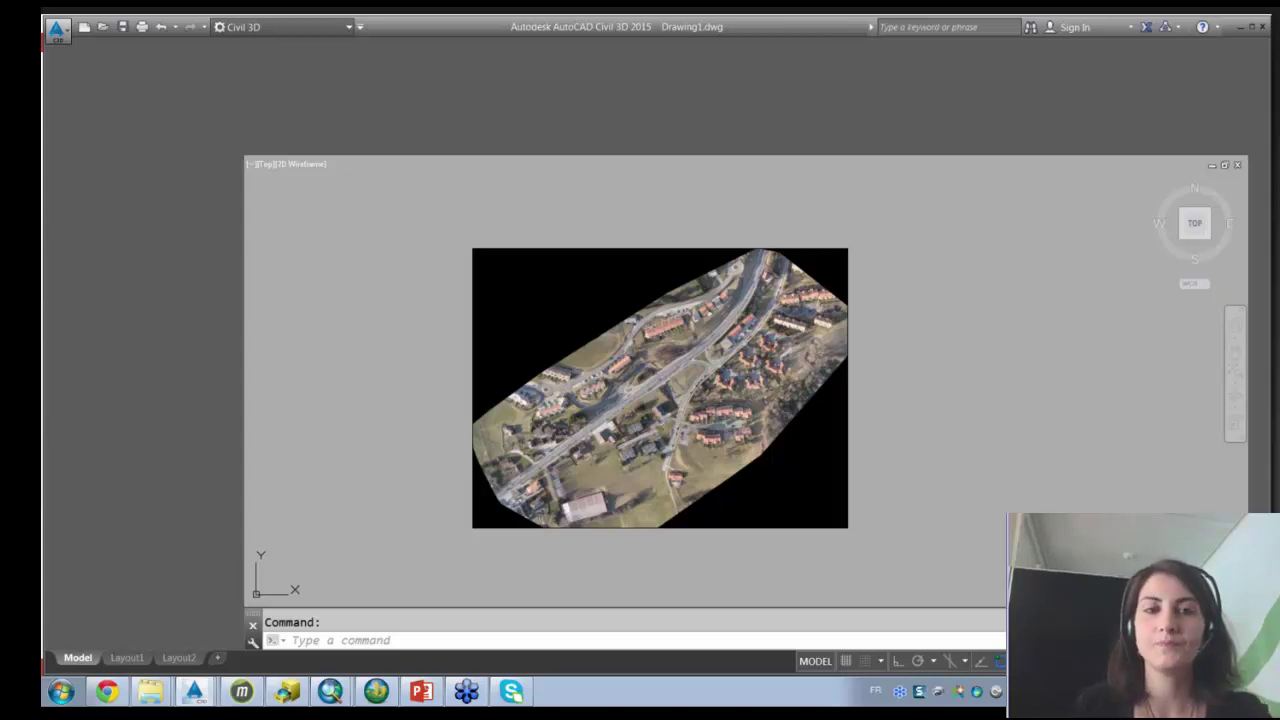
key("ctrl+0")
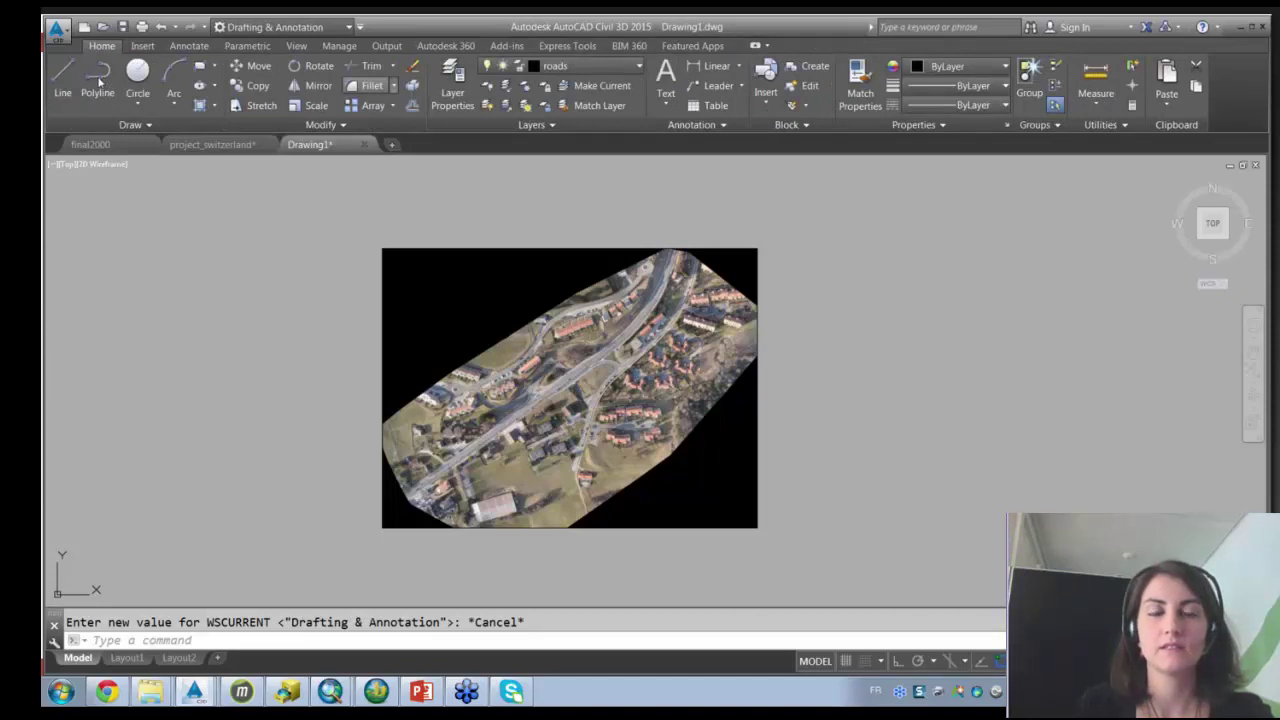
Trace the northwest edge of the main road with a polyline, starting at the orthomosaic's southwest end.
left_click(98, 80)
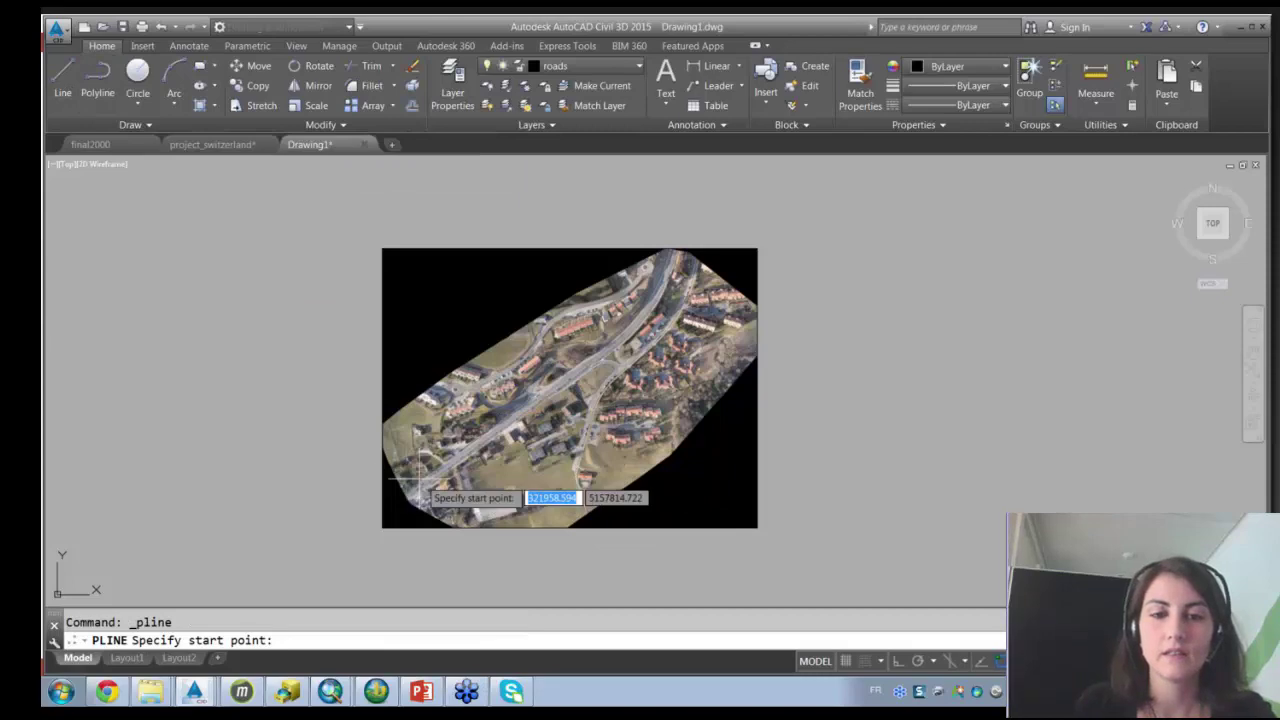
scroll(419, 483, "up", 2)
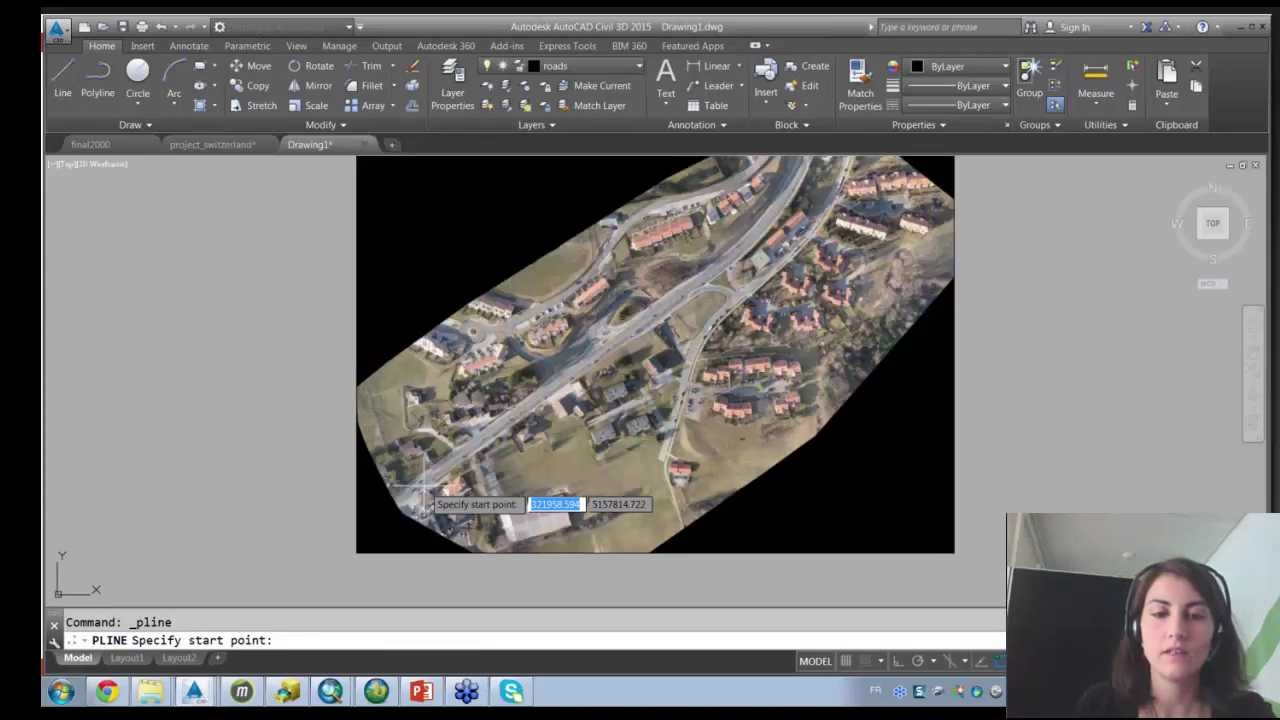
scroll(419, 485, "up", 2)
scroll(423, 487, "up", 2)
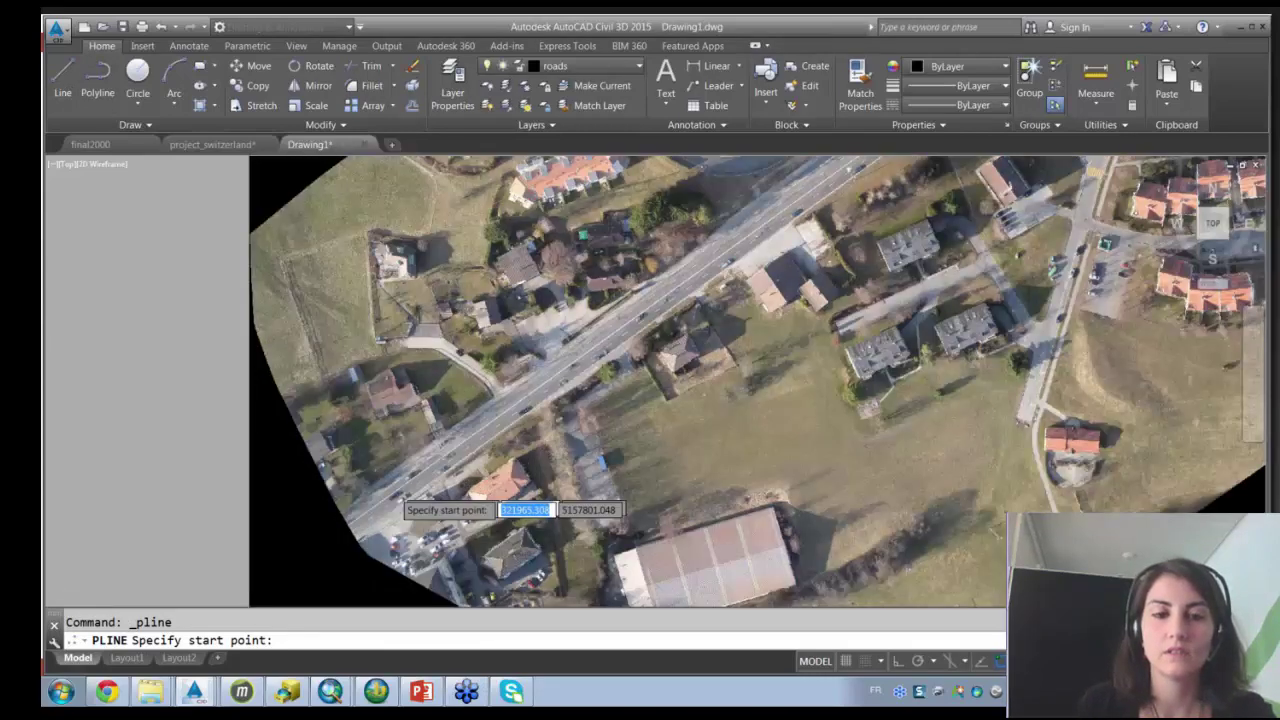
scroll(395, 495, "up", 2)
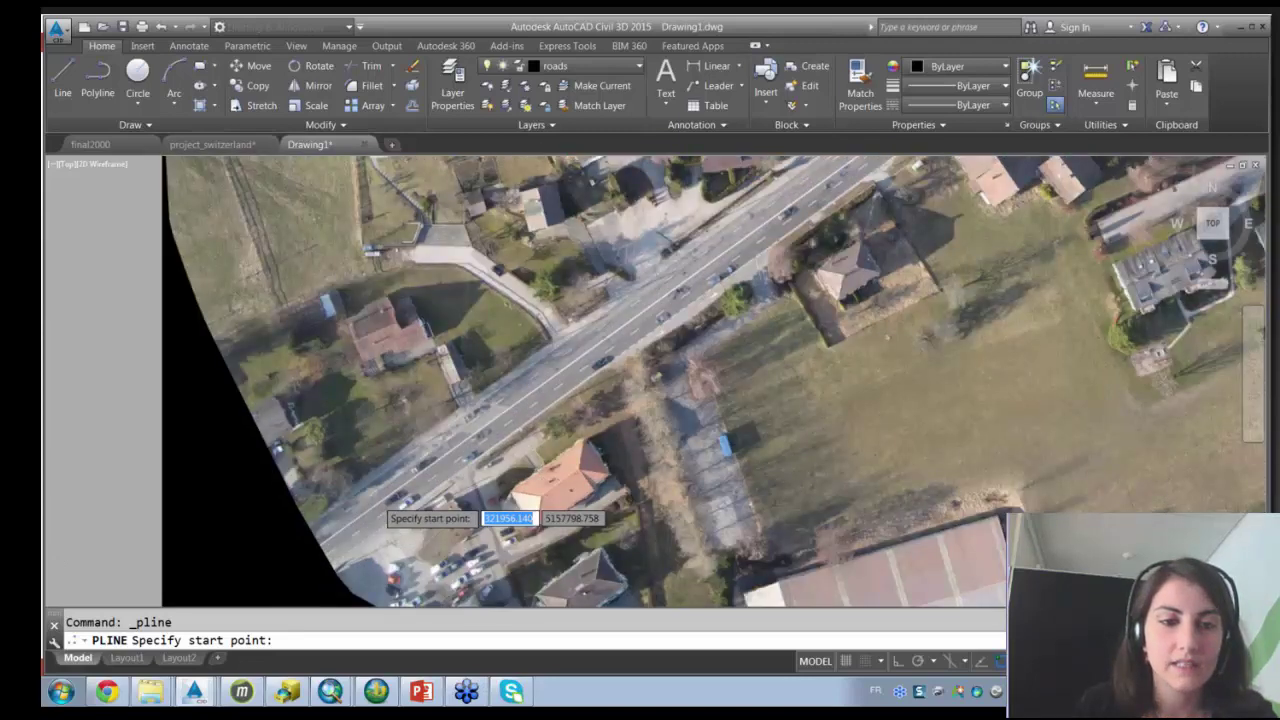
scroll(396, 495, "up", 2)
left_click(392, 495)
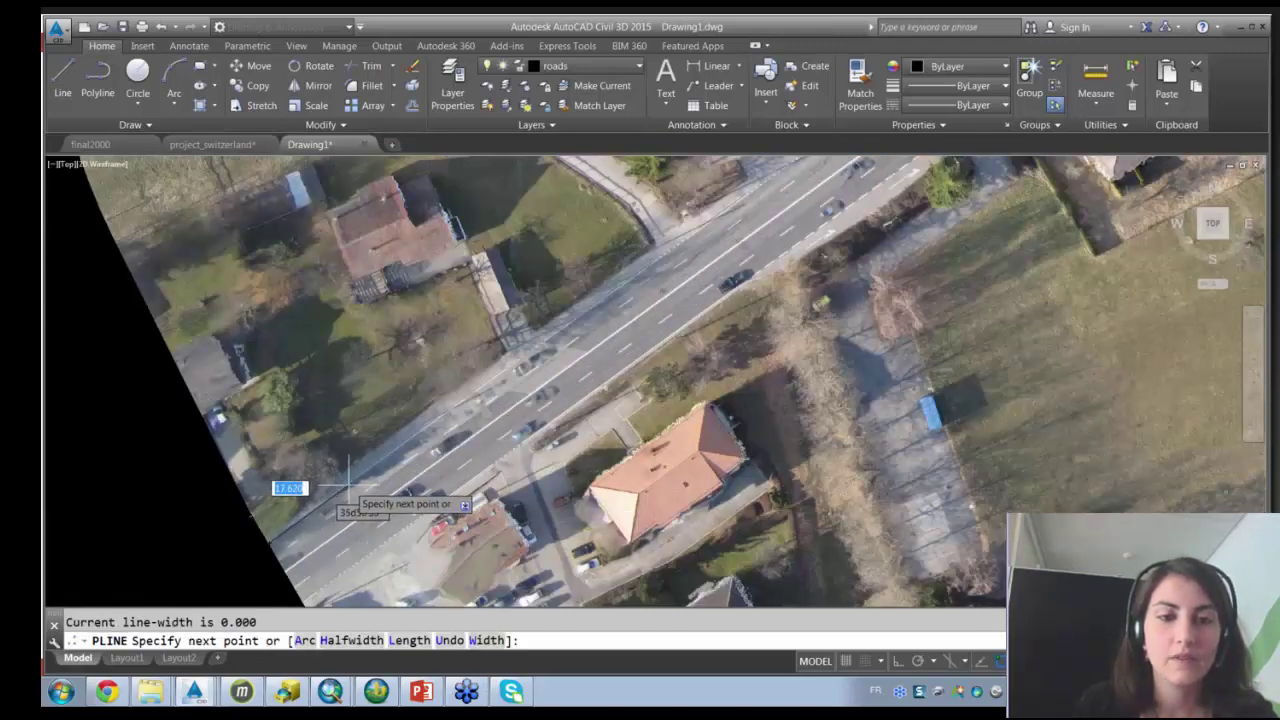
left_click(423, 432)
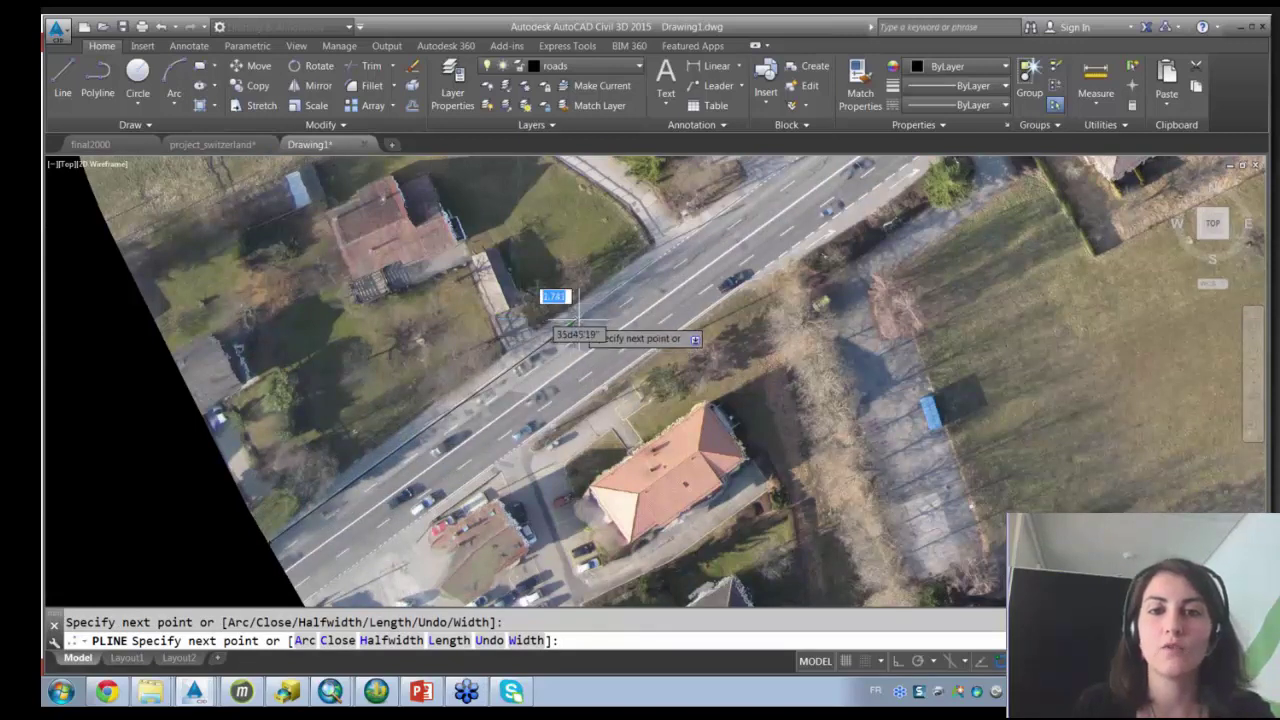
left_click(630, 280)
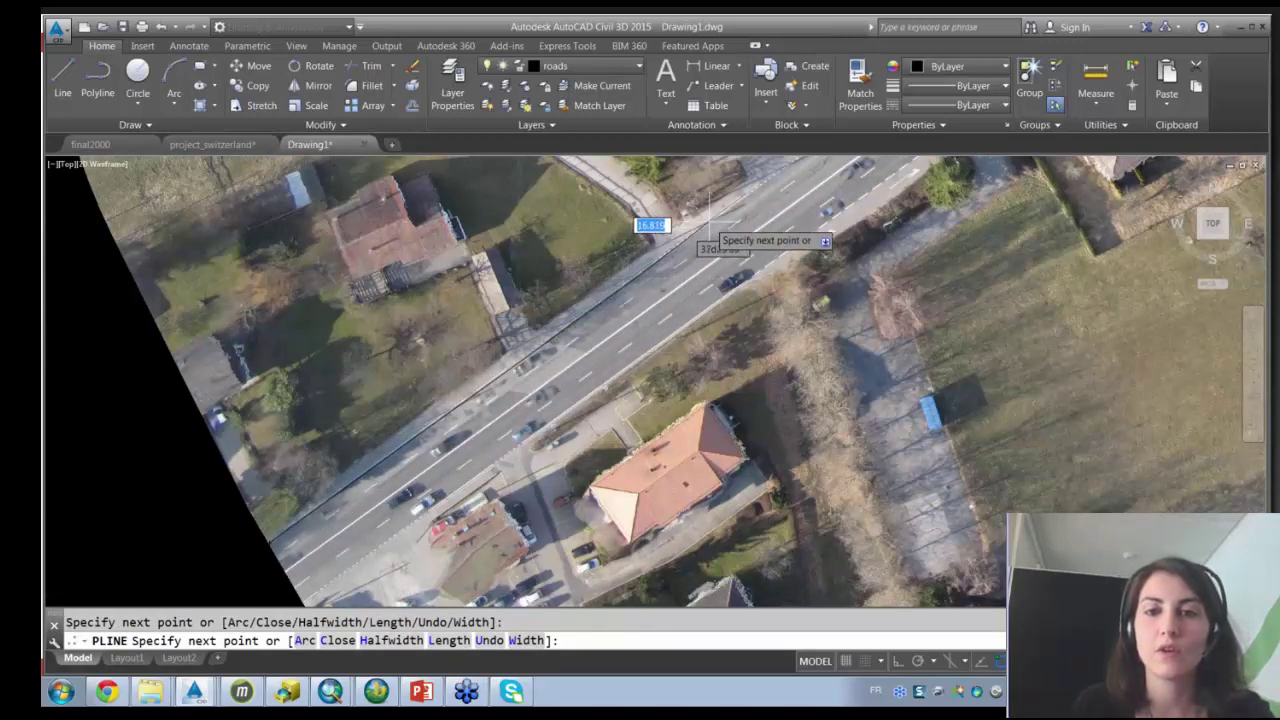
right_click(756, 194)
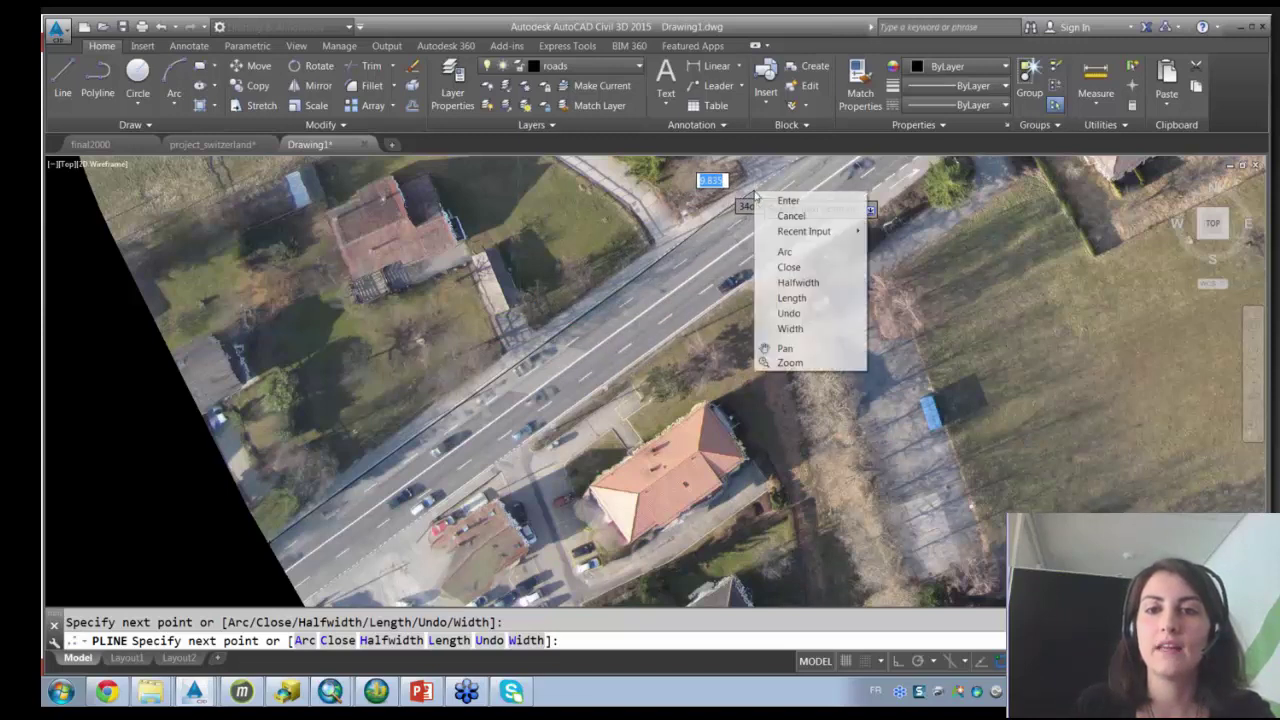
left_click(765, 200)
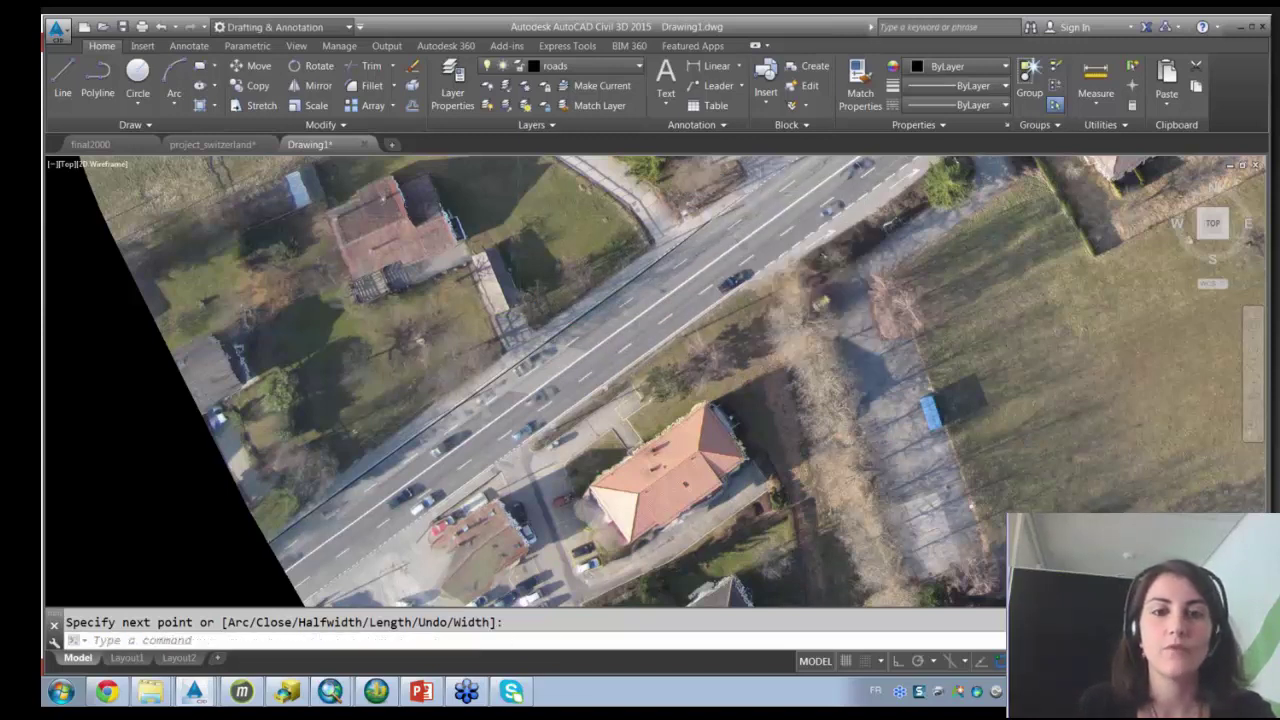
Trace the opposite, southeast edge of the main road with a second polyline from the orthomosaic's southwest boundary.
scroll(708, 254, "down", 2)
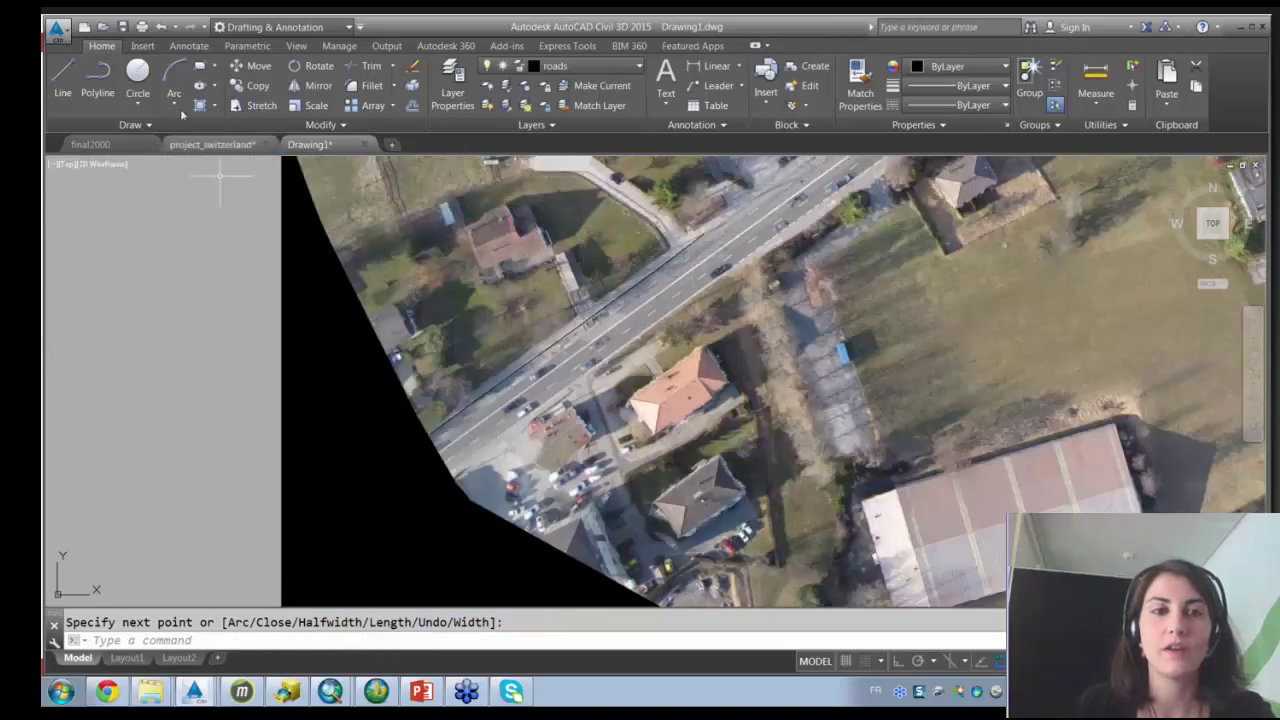
left_click(98, 76)
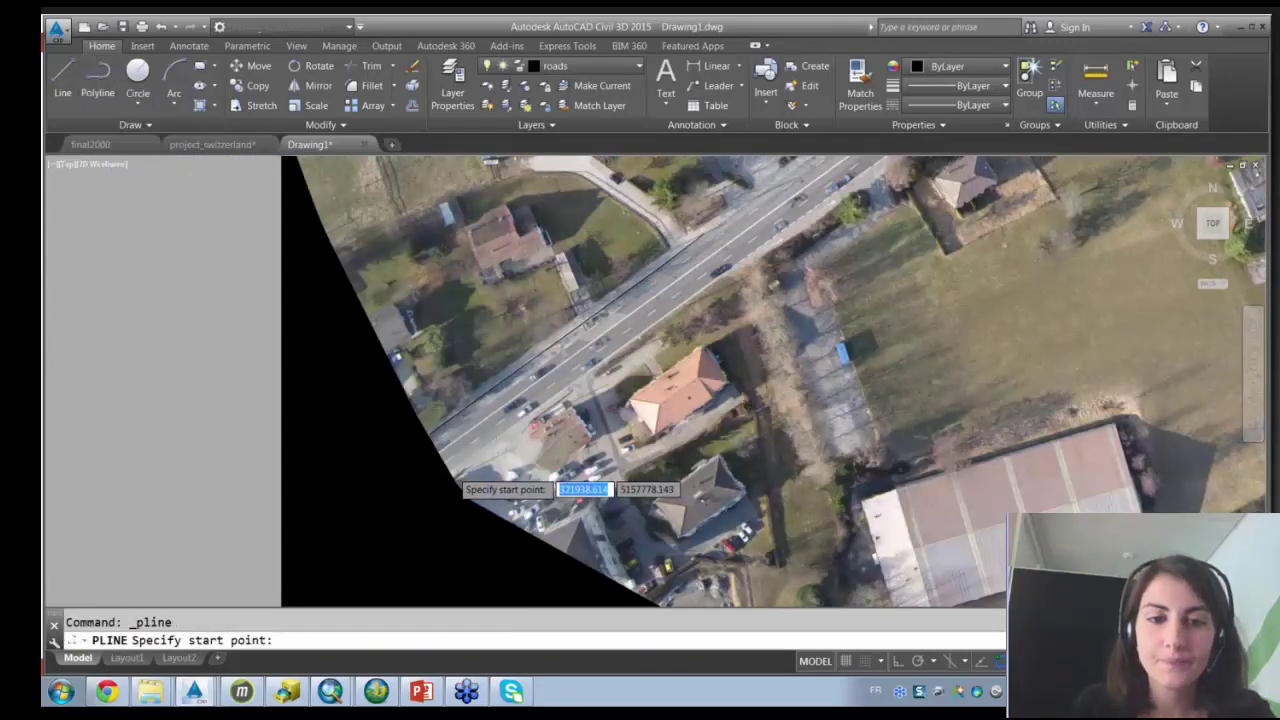
scroll(450, 474, "up", 2)
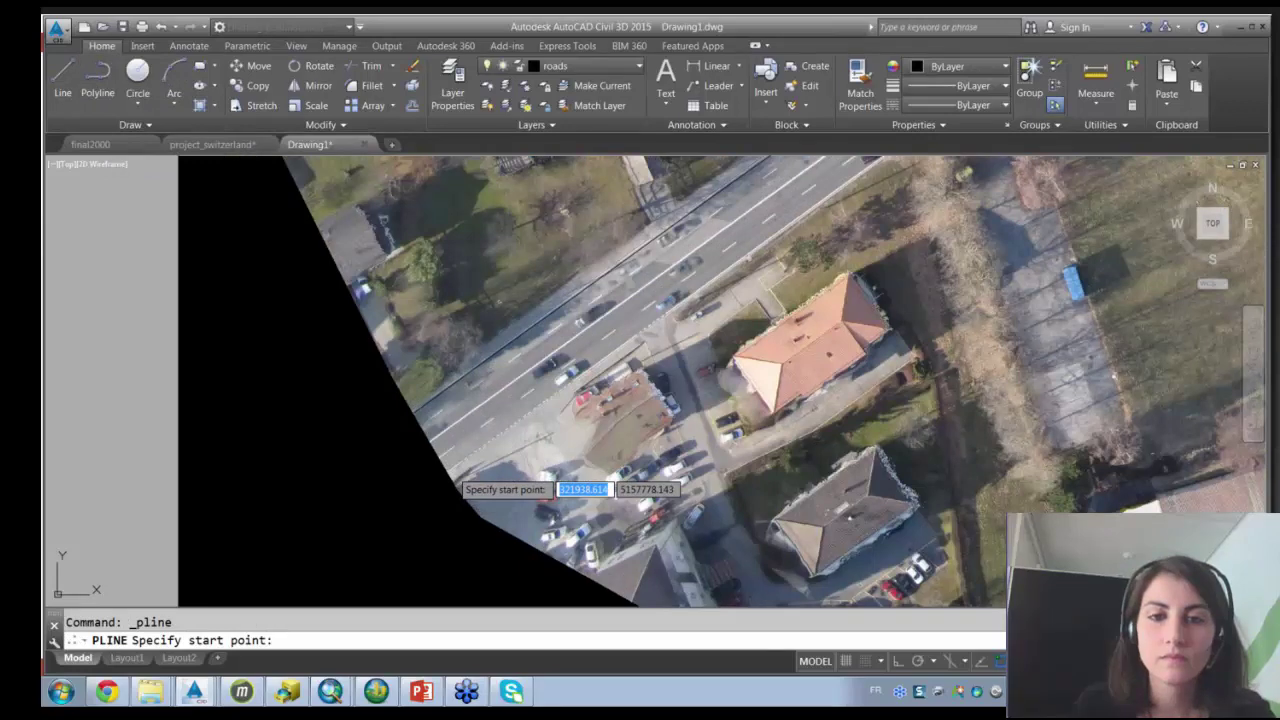
scroll(450, 474, "up", 2)
left_click(450, 472)
left_click(799, 210)
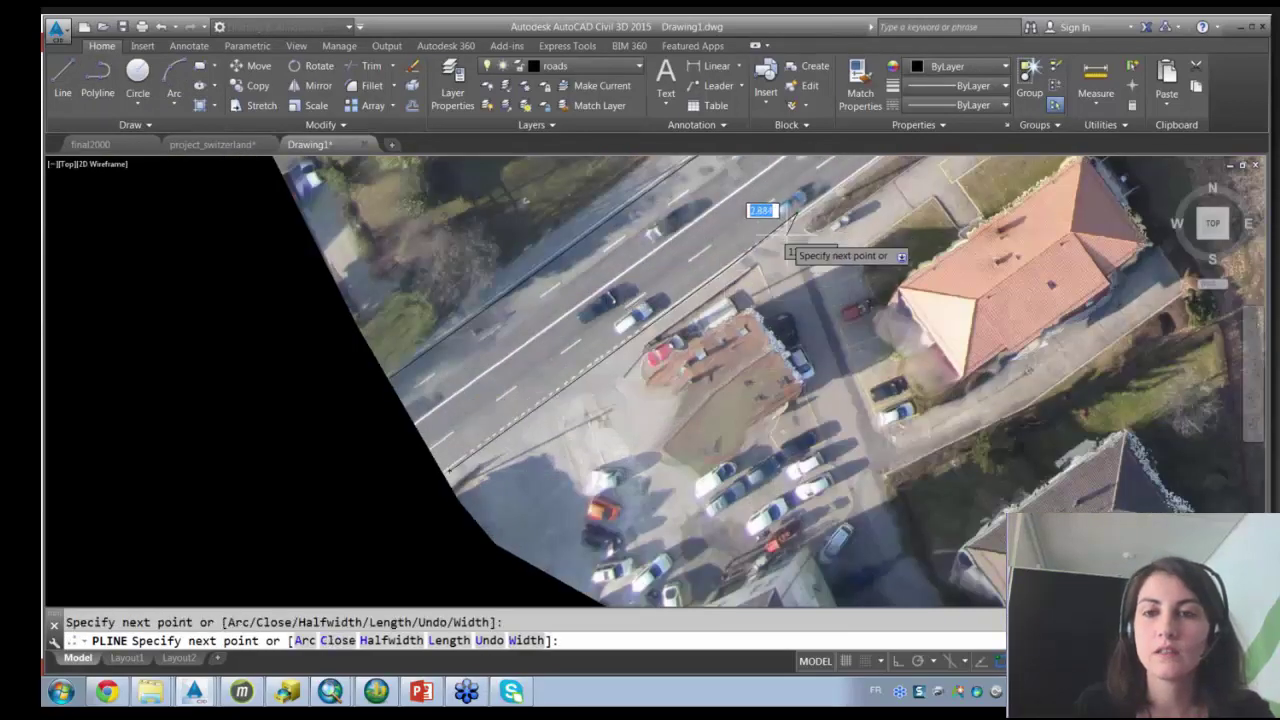
left_click_drag(780, 247, 547, 418)
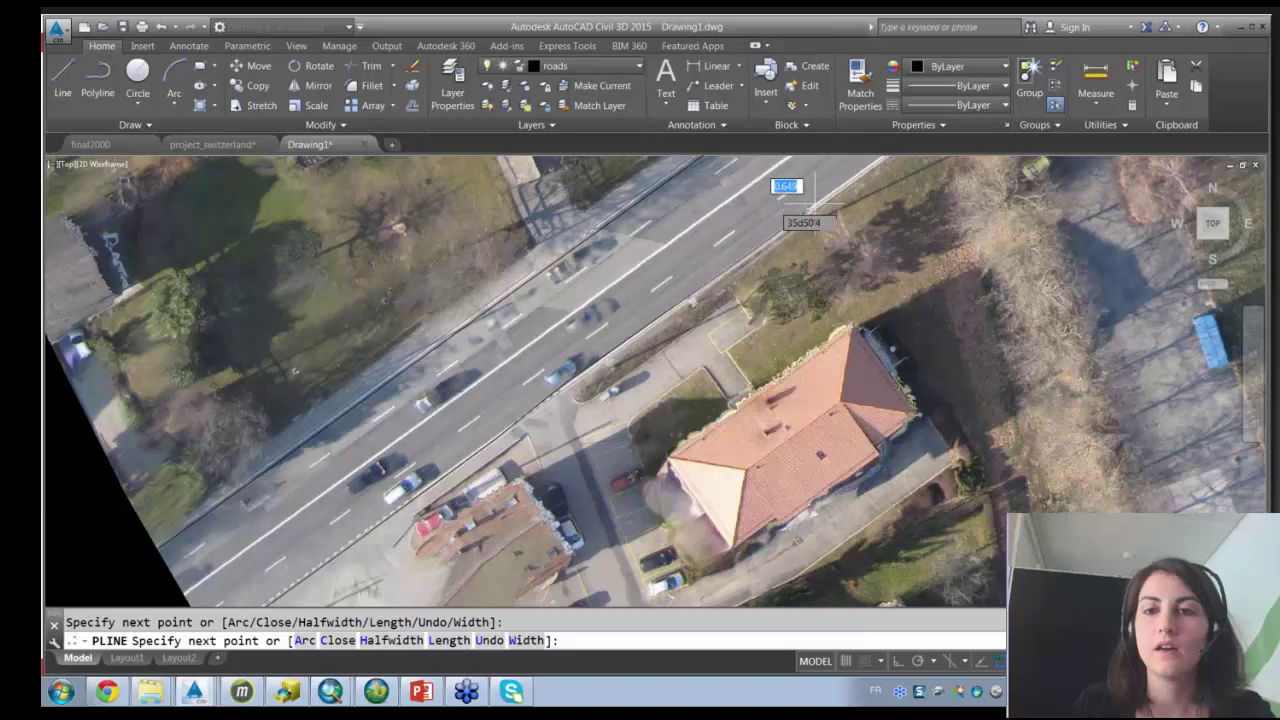
right_click(832, 190)
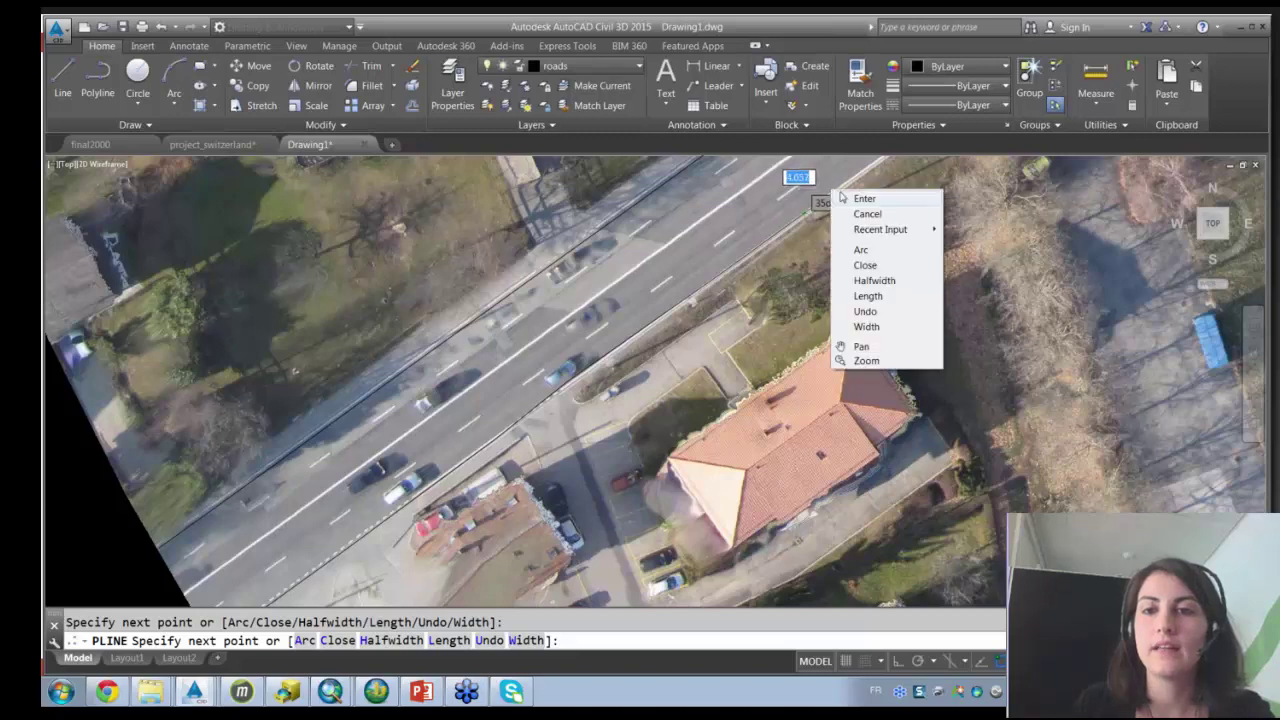
left_click(862, 198)
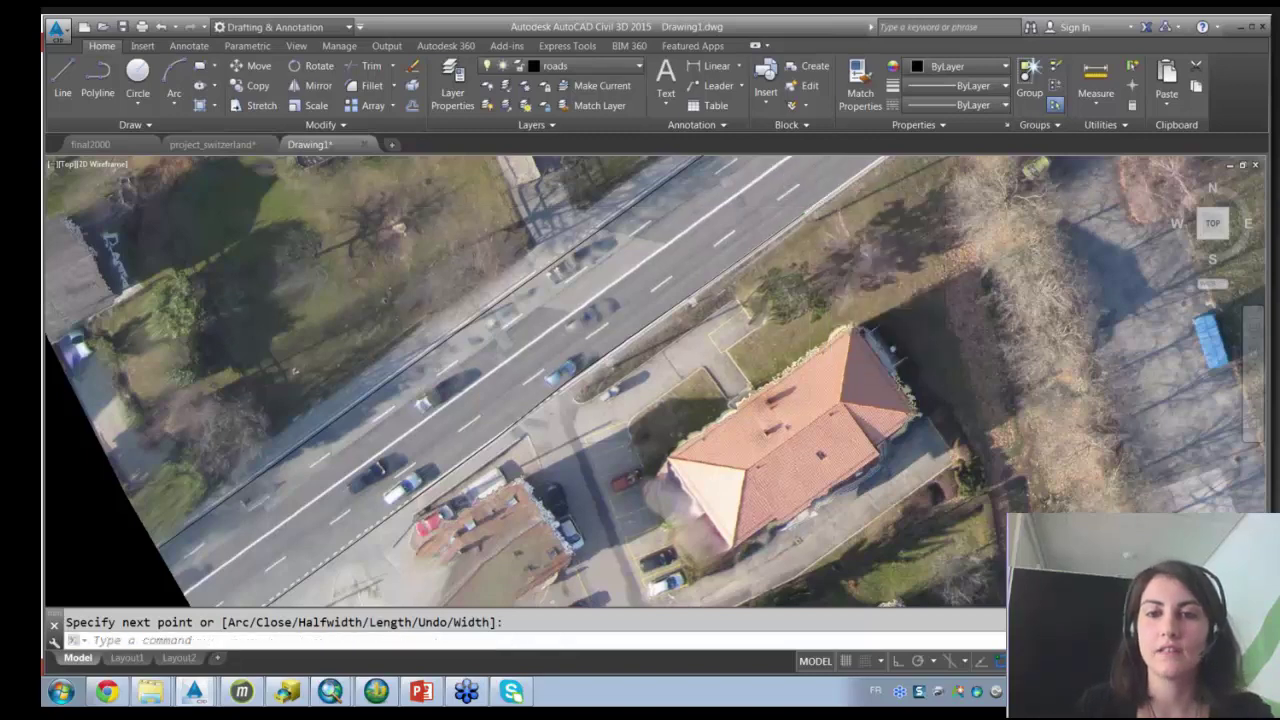
Outline the forest area along the orthomosaic's eastern border with a polyline that returns to its start point.
scroll(755, 302, "down", 3)
mouse_move(755, 302)
left_mouse_down()
mouse_move(643, 426)
mouse_move(754, 343)
mouse_move(657, 323)
mouse_move(700, 355)
mouse_move(551, 446)
left_mouse_up()
scroll(751, 371, "down", 5)
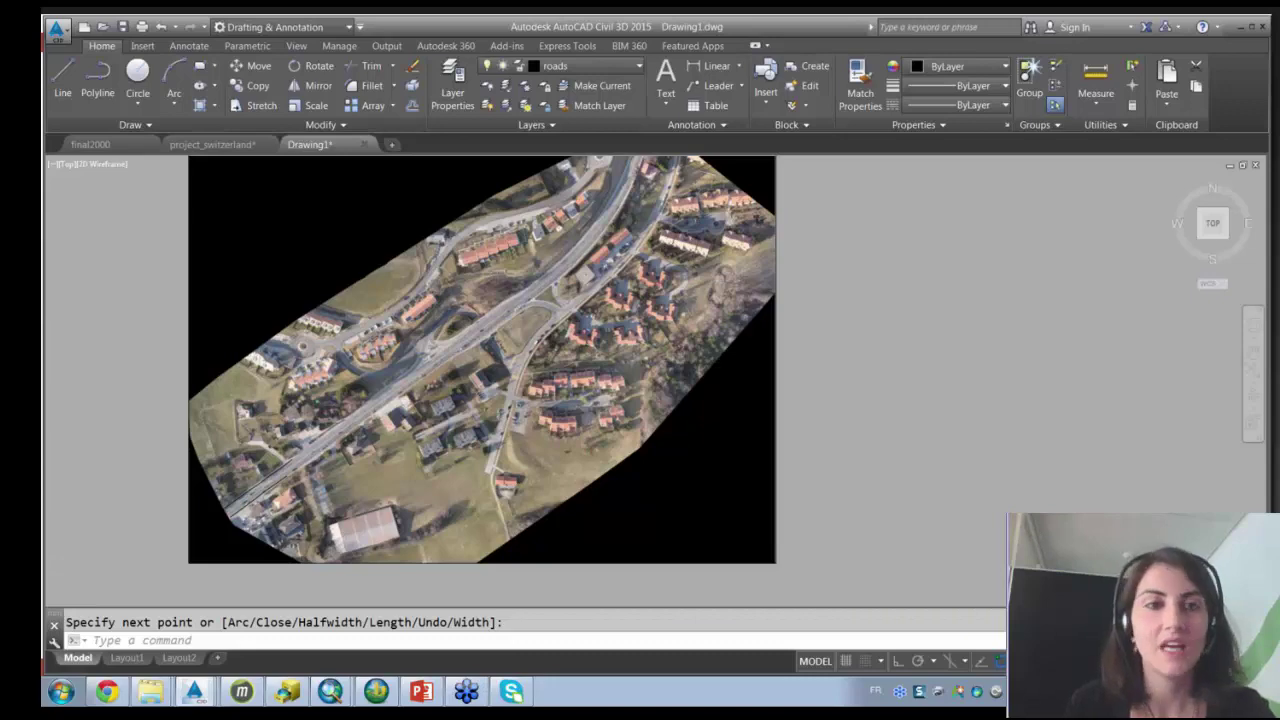
scroll(725, 360, "up", 2)
left_click(97, 80)
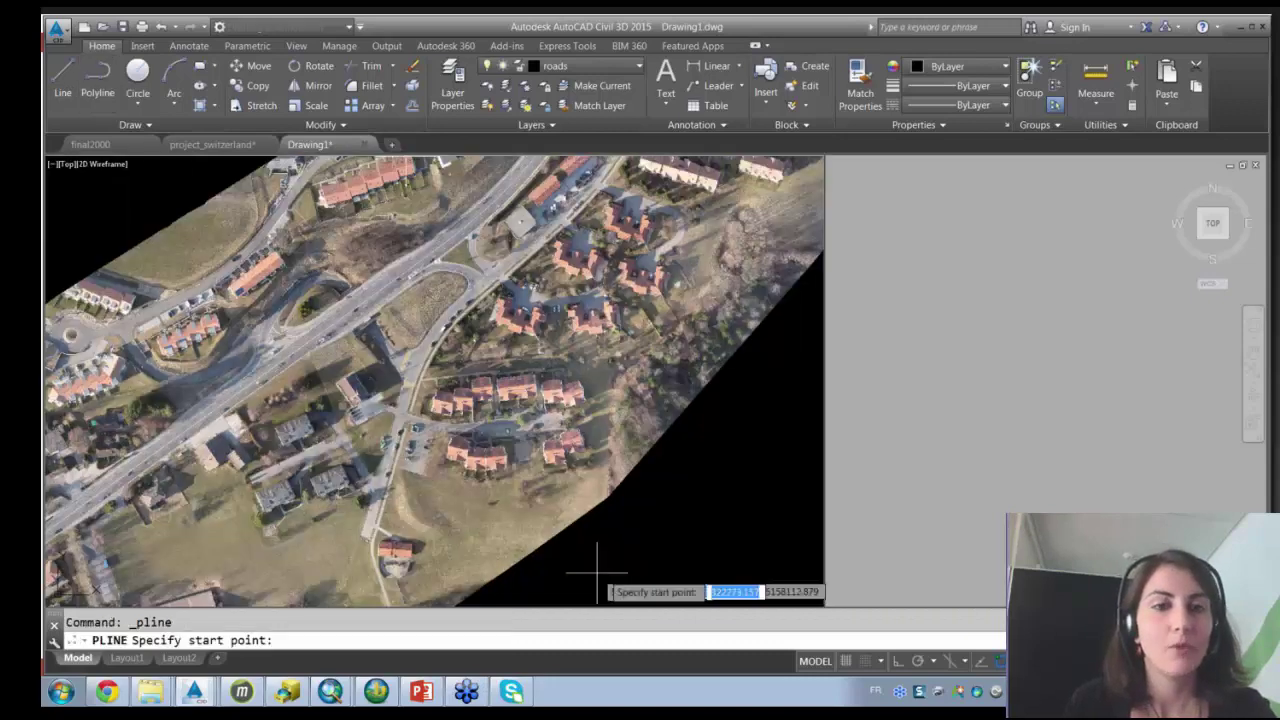
left_click(608, 490)
left_click(613, 362)
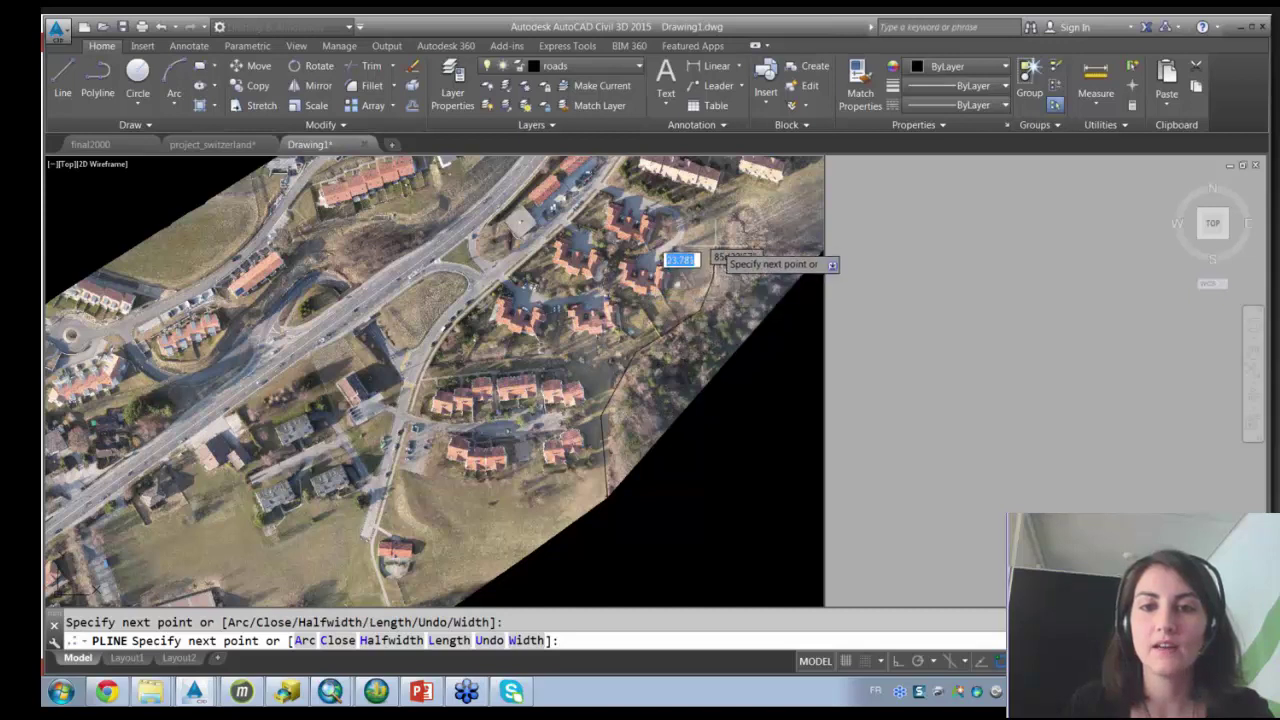
left_click(745, 203)
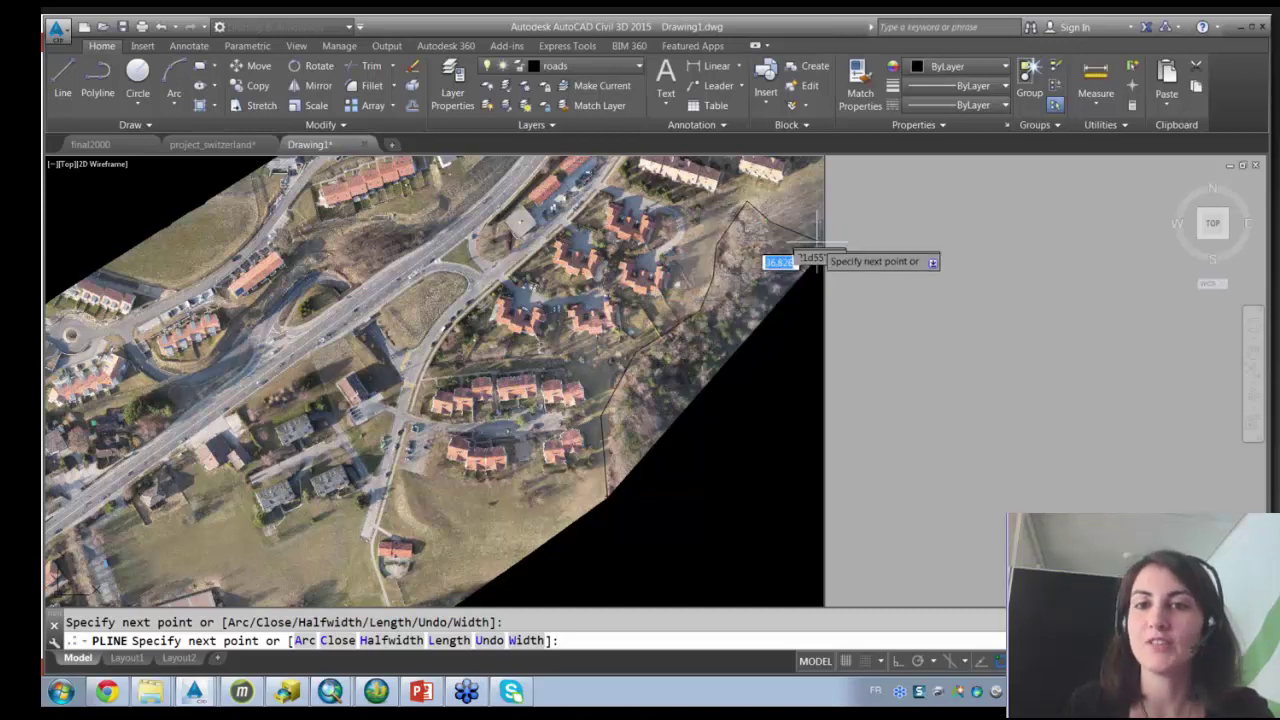
left_click(816, 243)
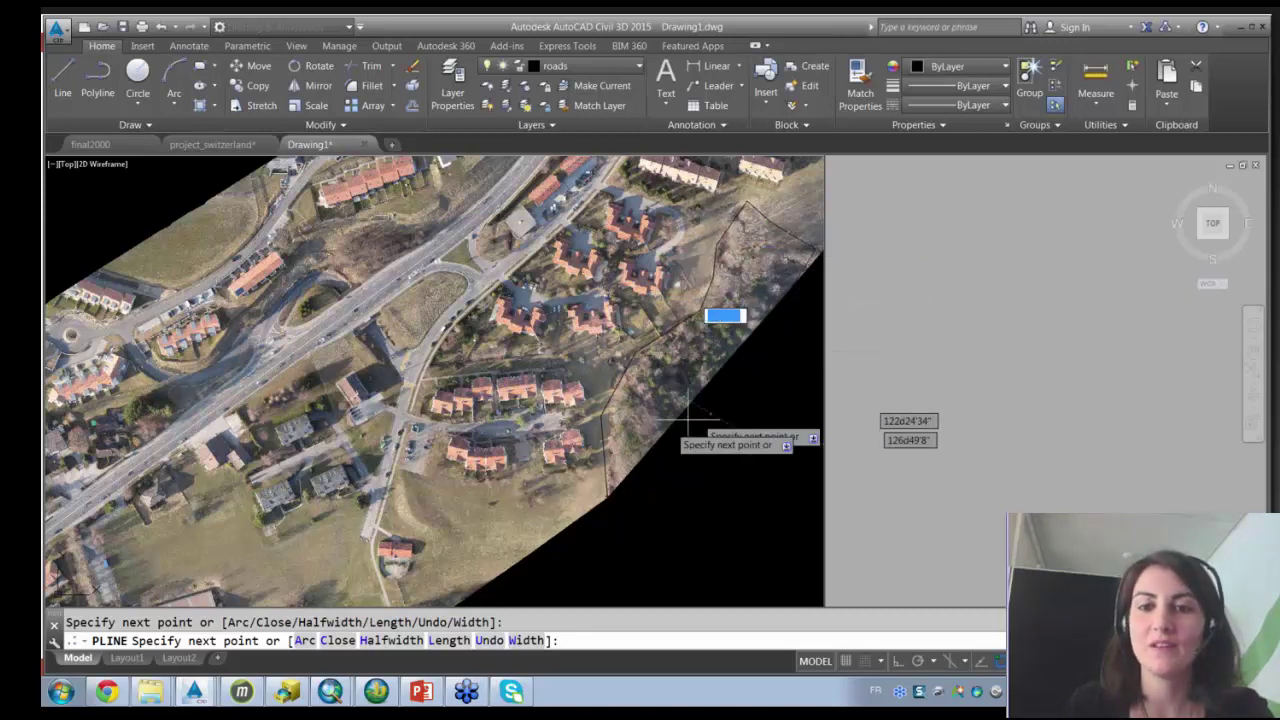
right_click(607, 497)
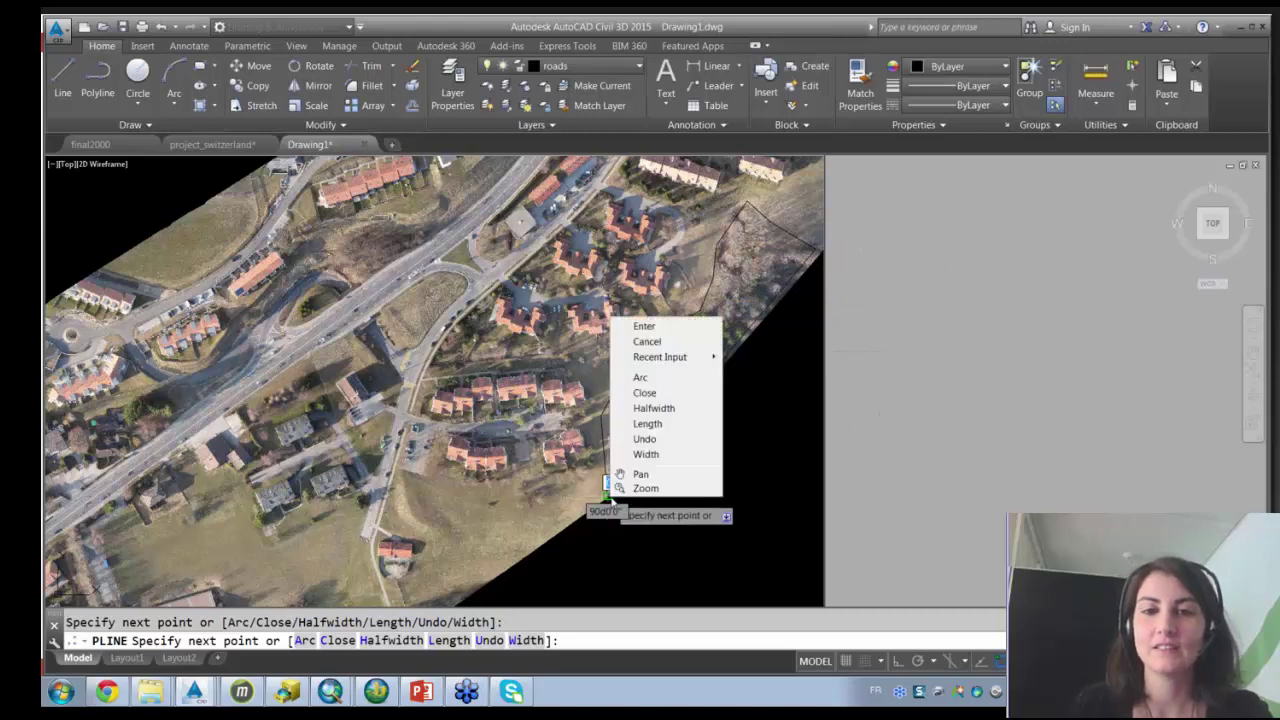
left_click(646, 341)
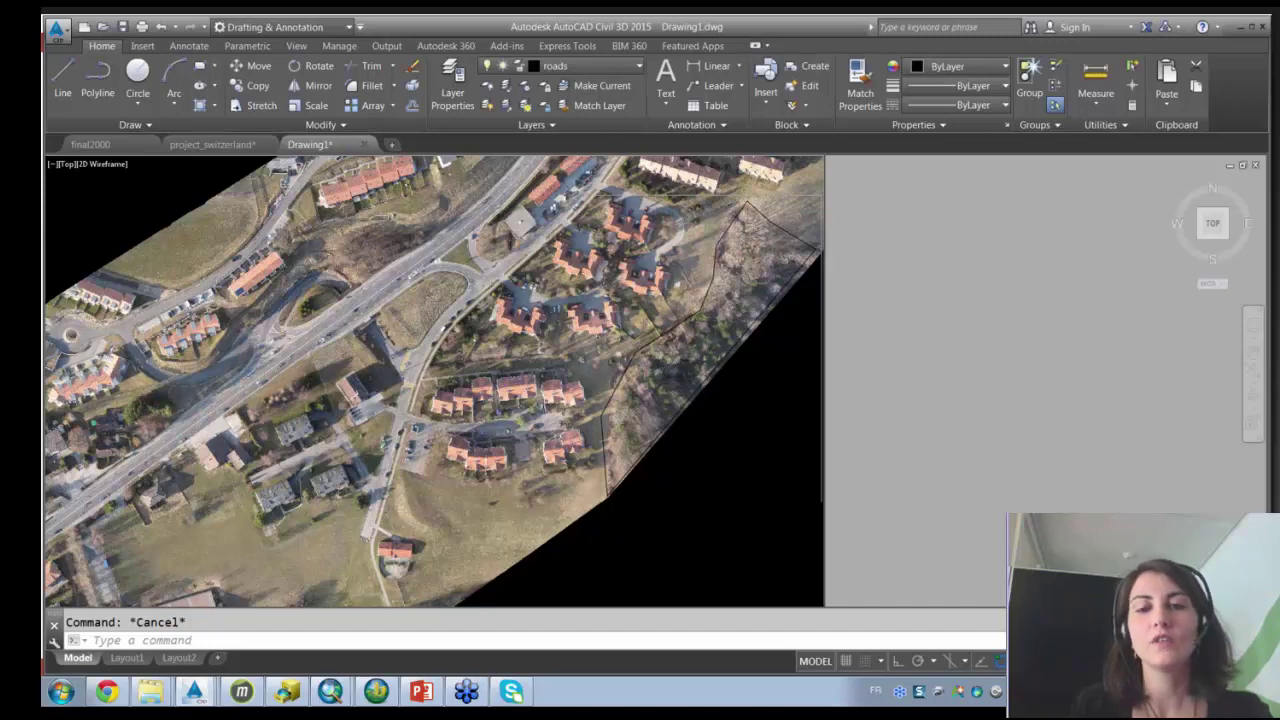
Fill the forest outline with a SOLID hatch by picking a point inside it.
scroll(709, 368, "down", 2)
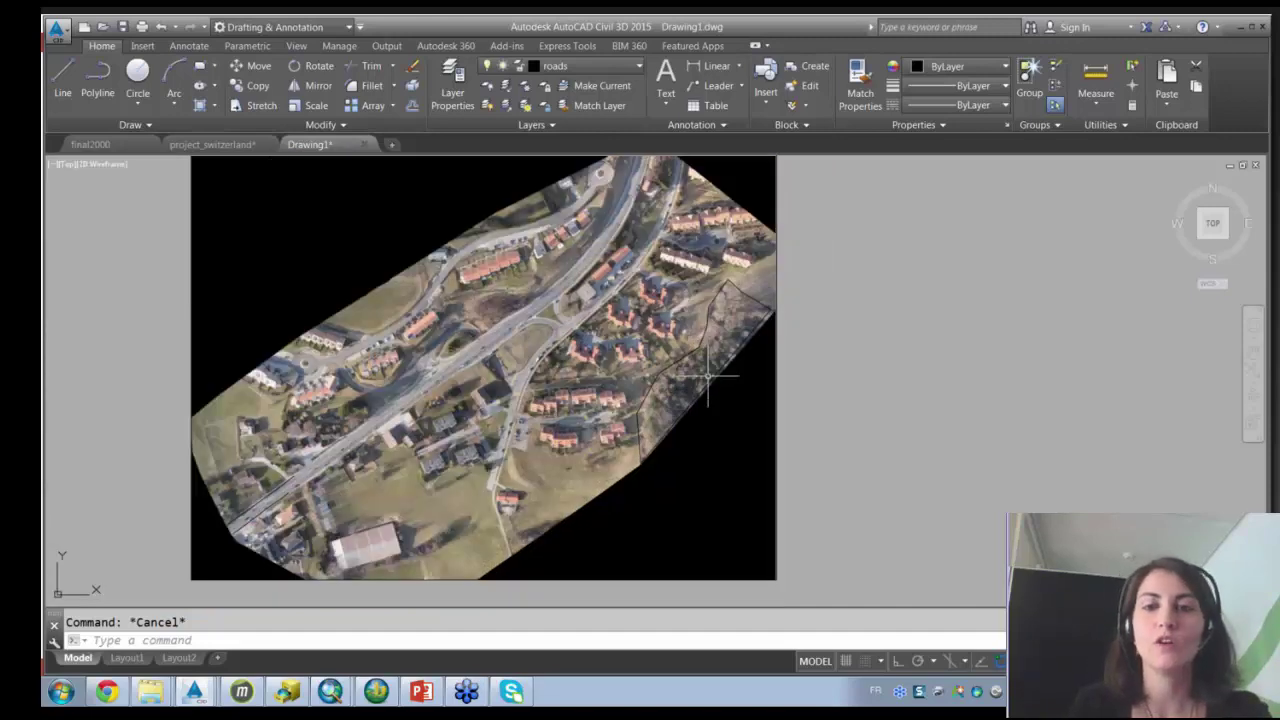
left_click_drag(707, 379, 723, 421)
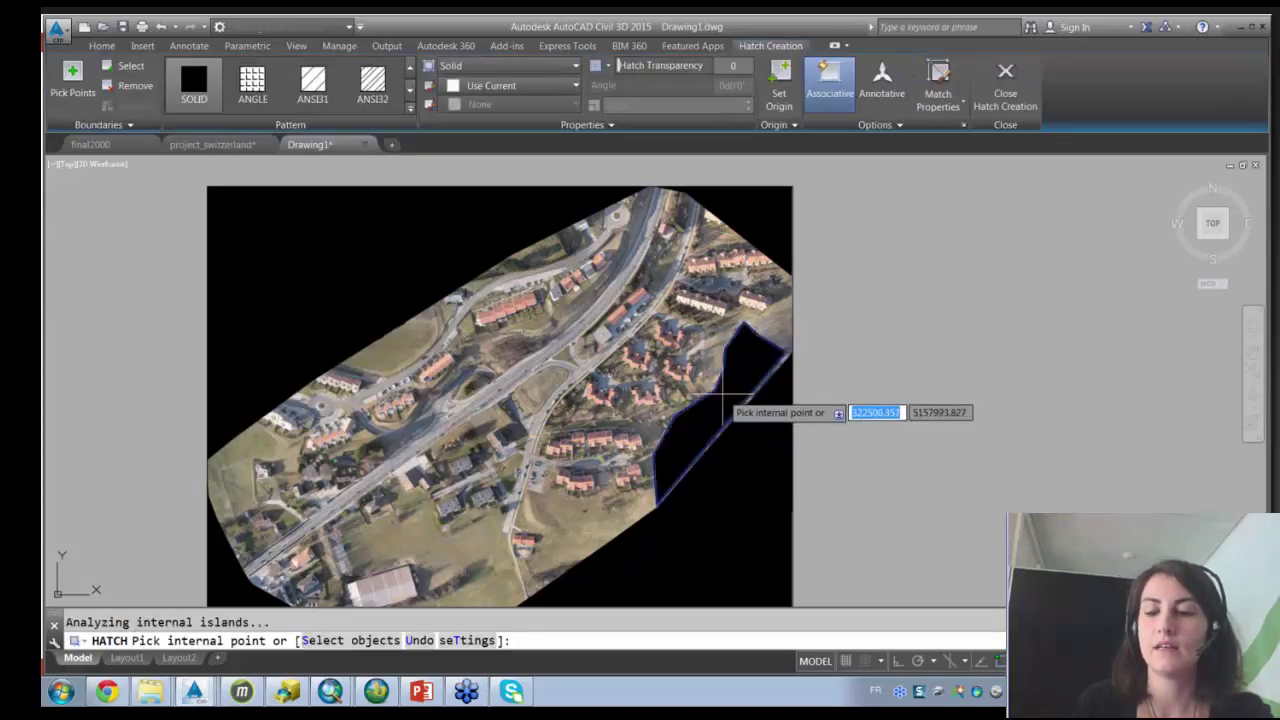
left_click(722, 400)
key("Return")
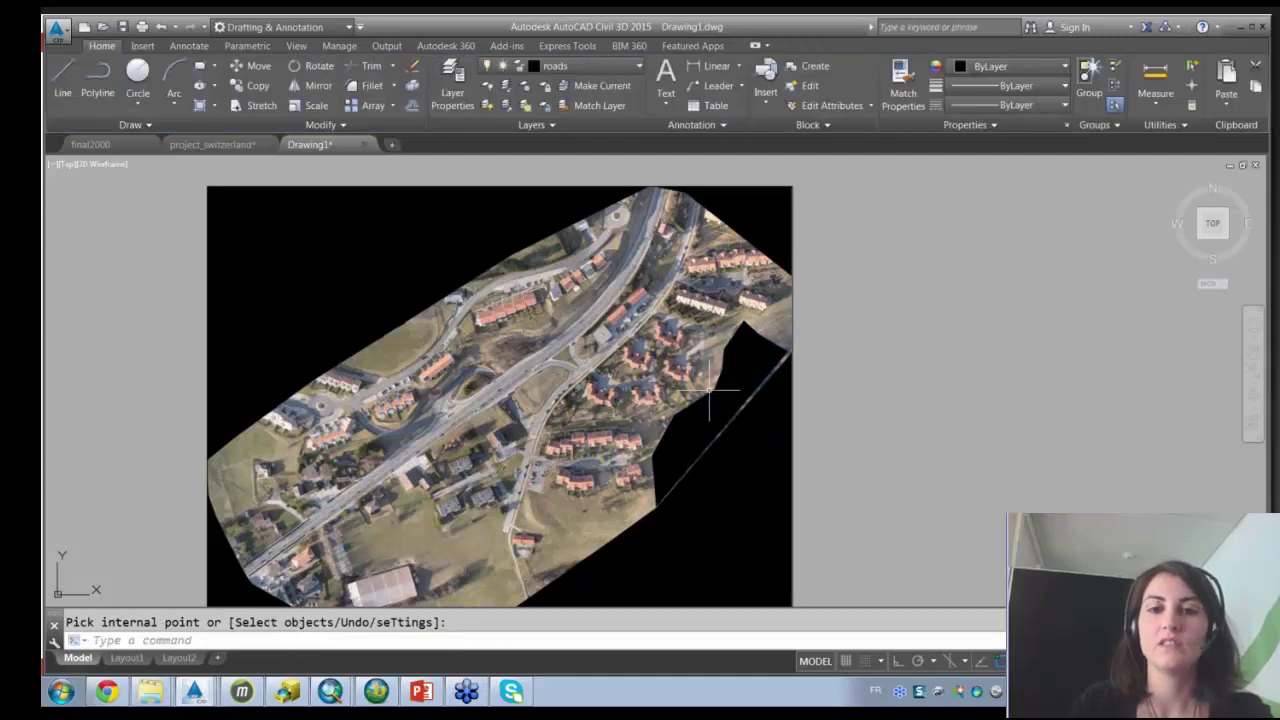
Make forests the current layer.
left_click(595, 62)
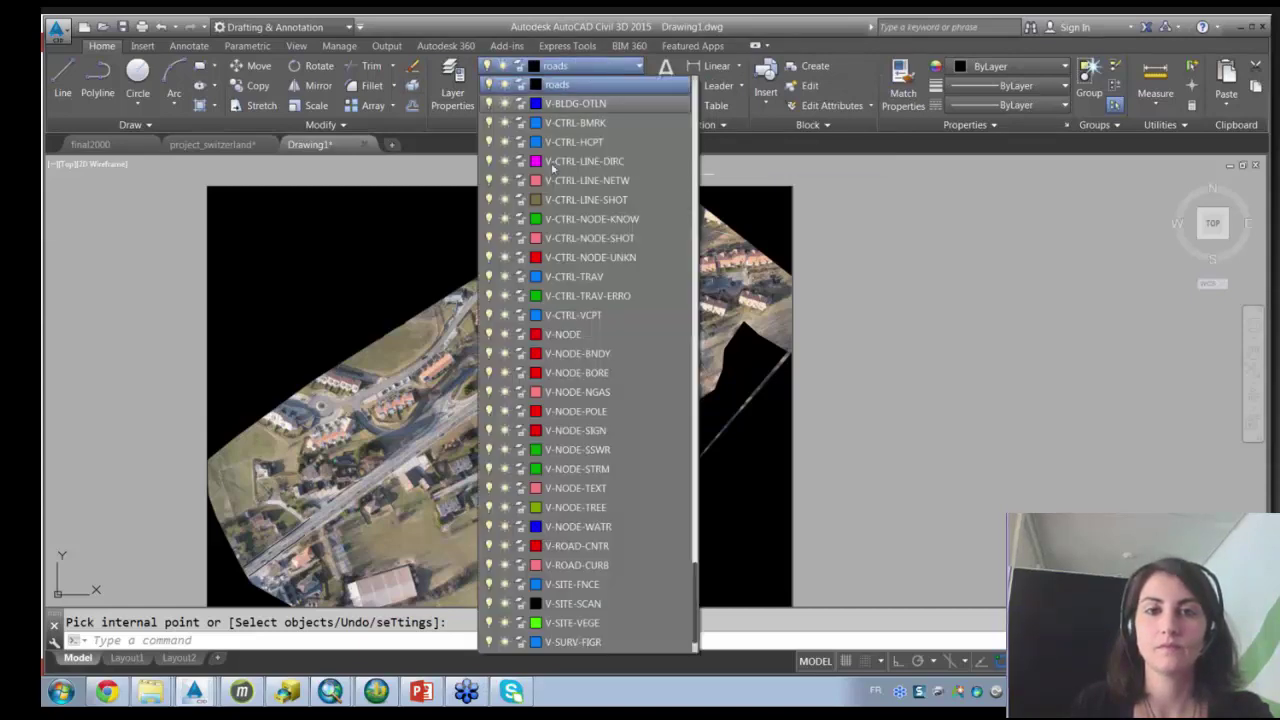
scroll(560, 400, "up", 5)
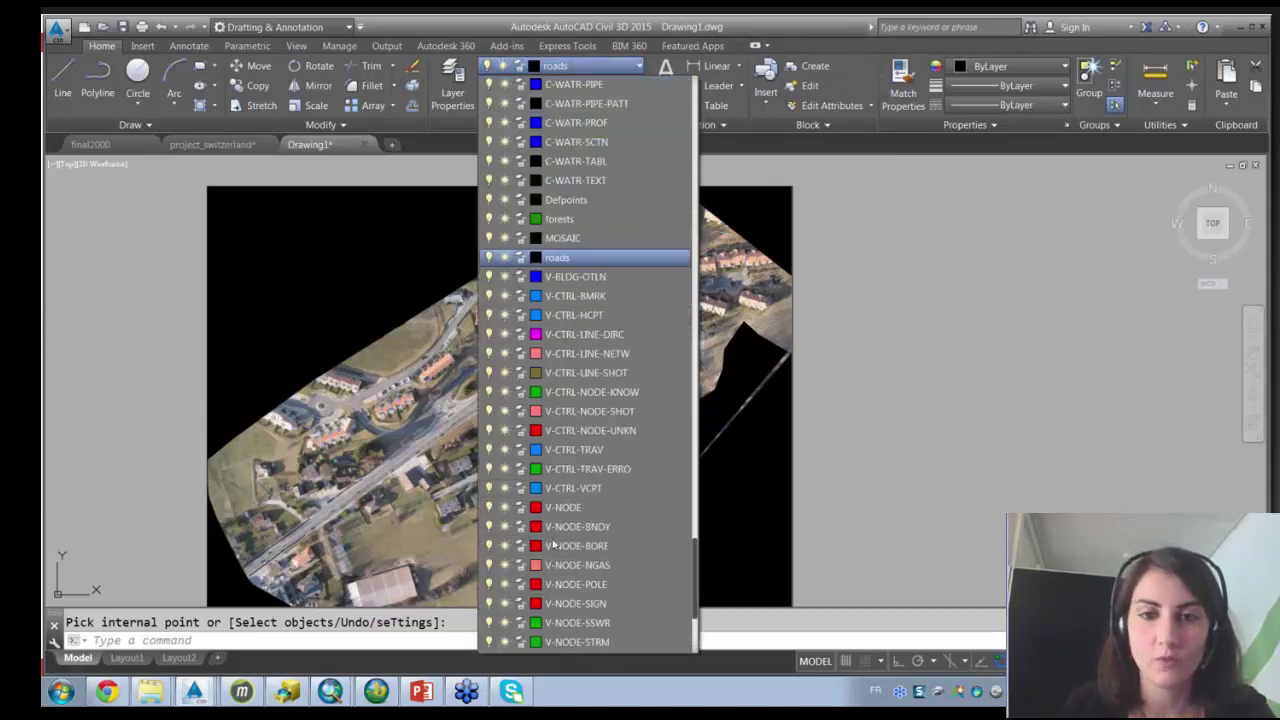
left_click(565, 336)
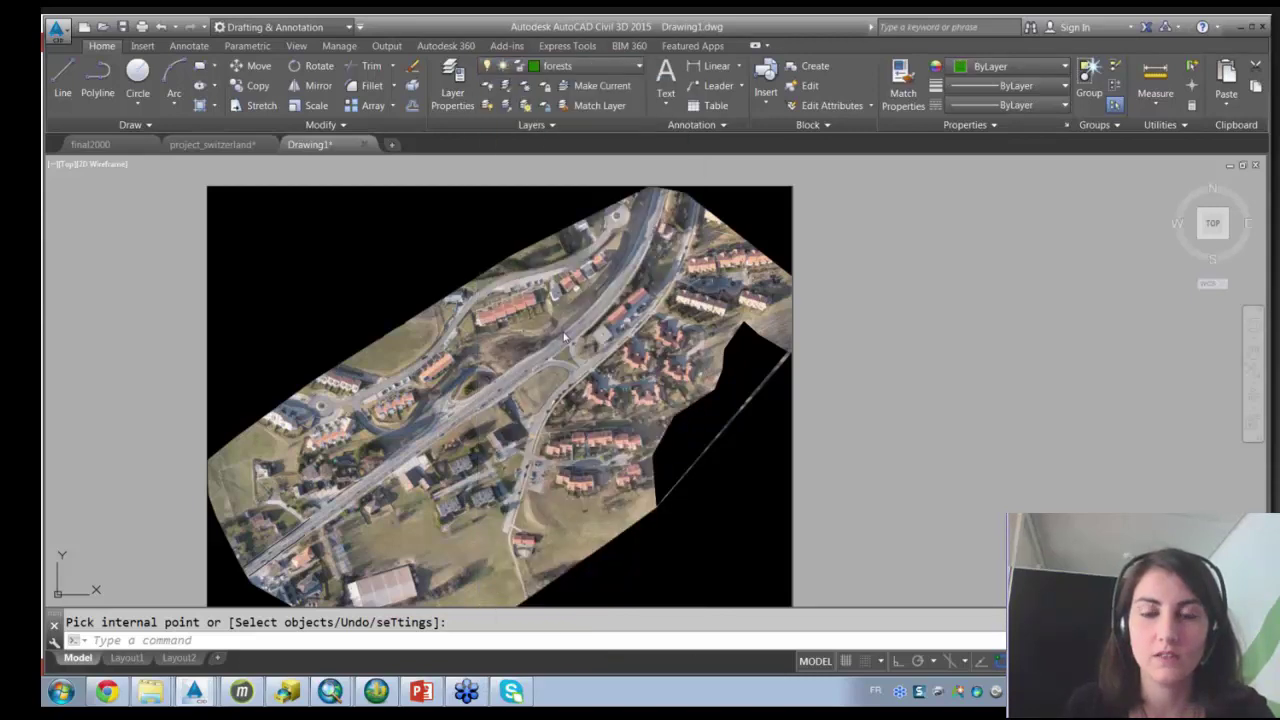
left_click(743, 380)
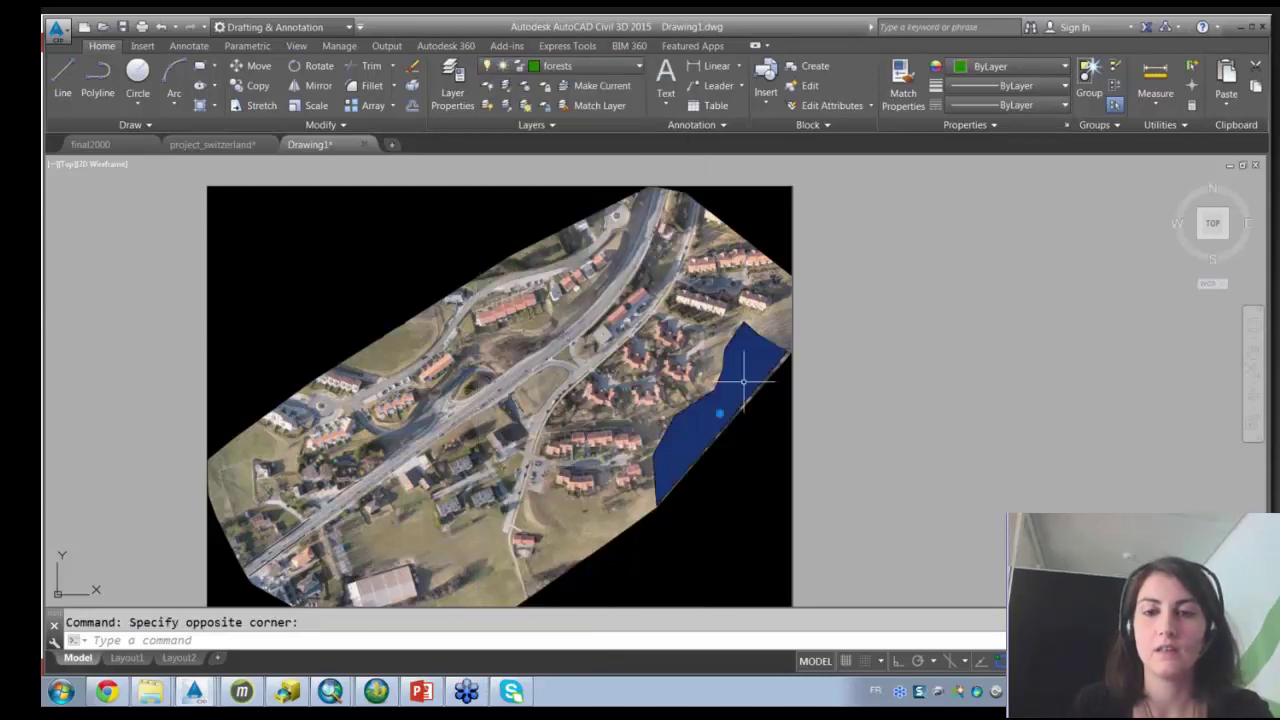
key("Escape")
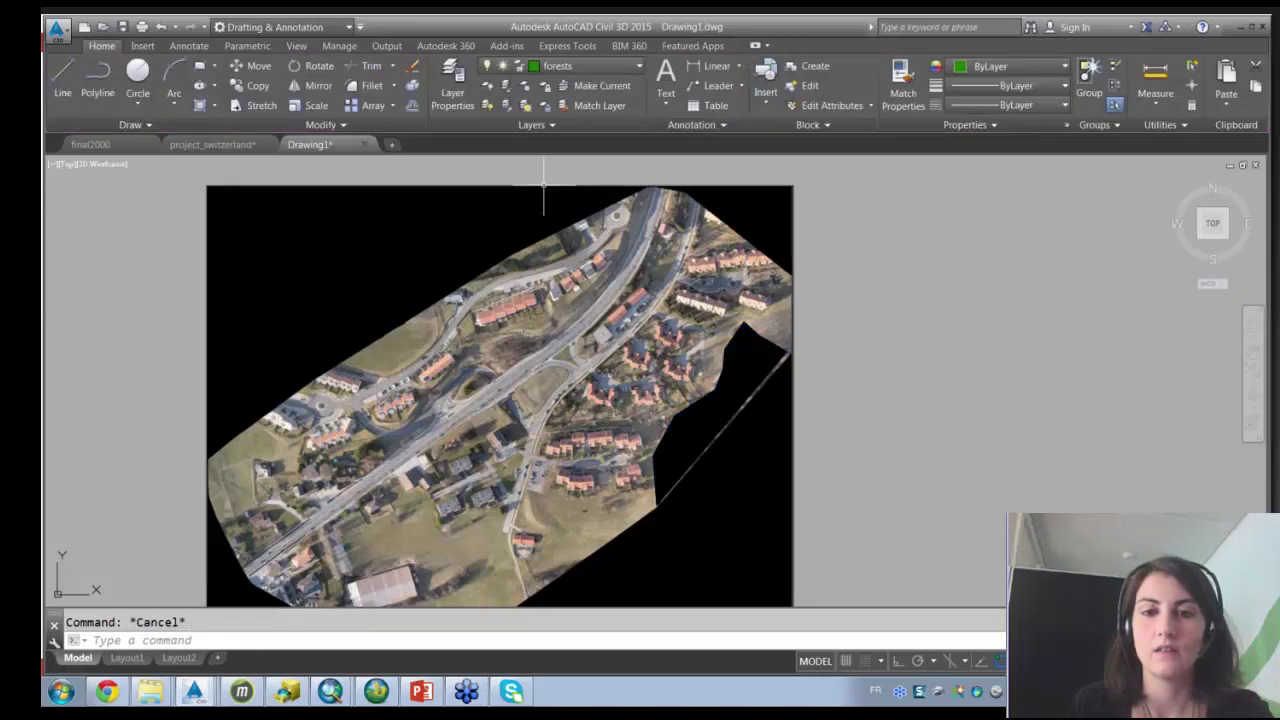
Change the forest hatch color to dark green 19,103,52.
left_click(750, 380)
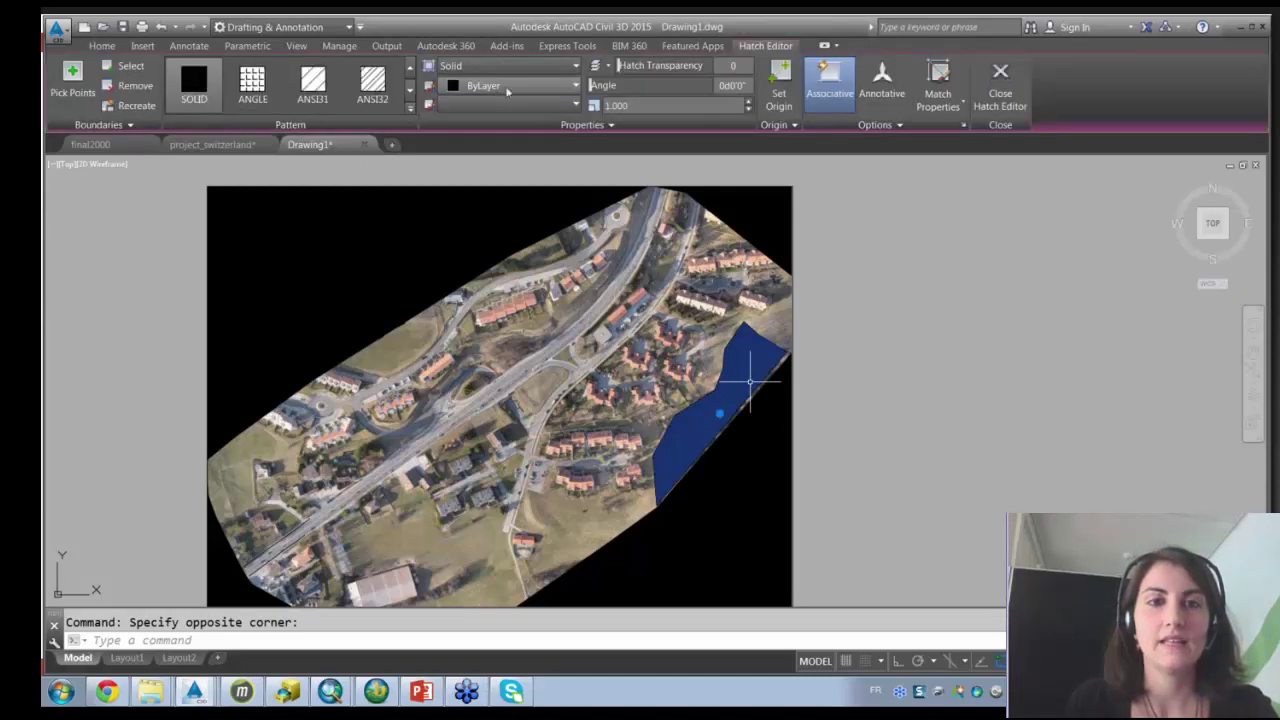
left_click(510, 86)
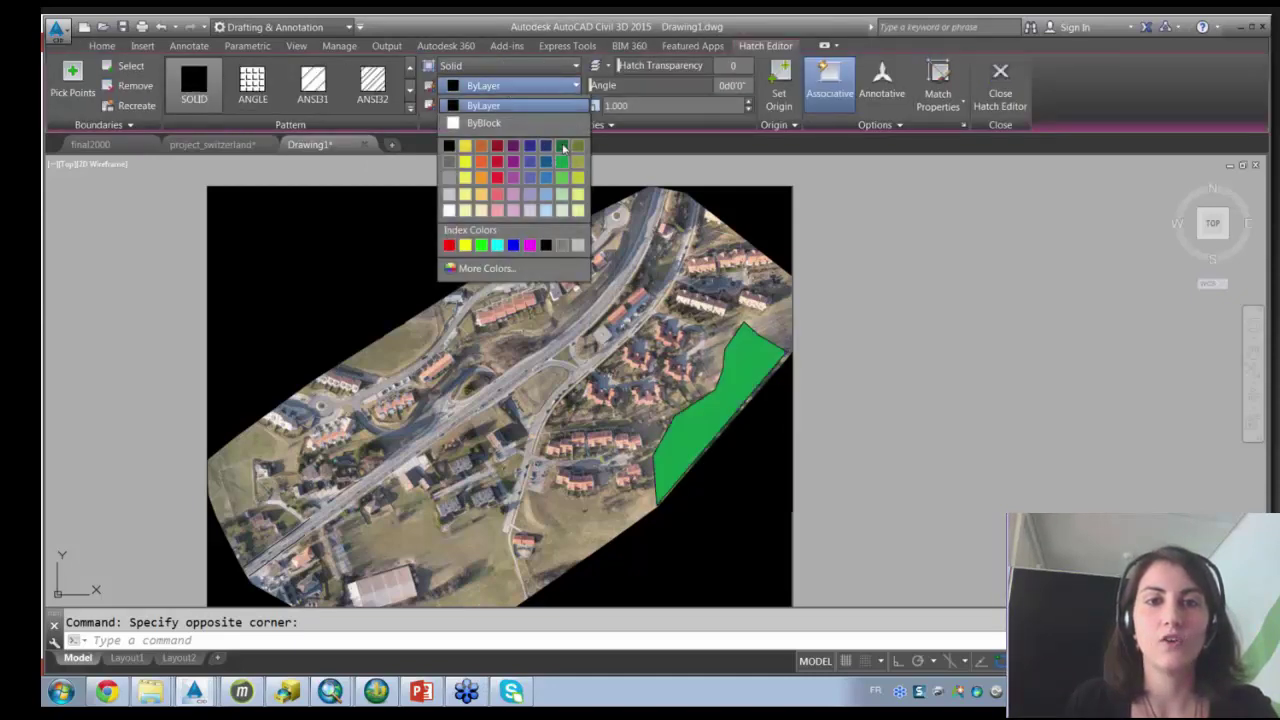
left_click(562, 146)
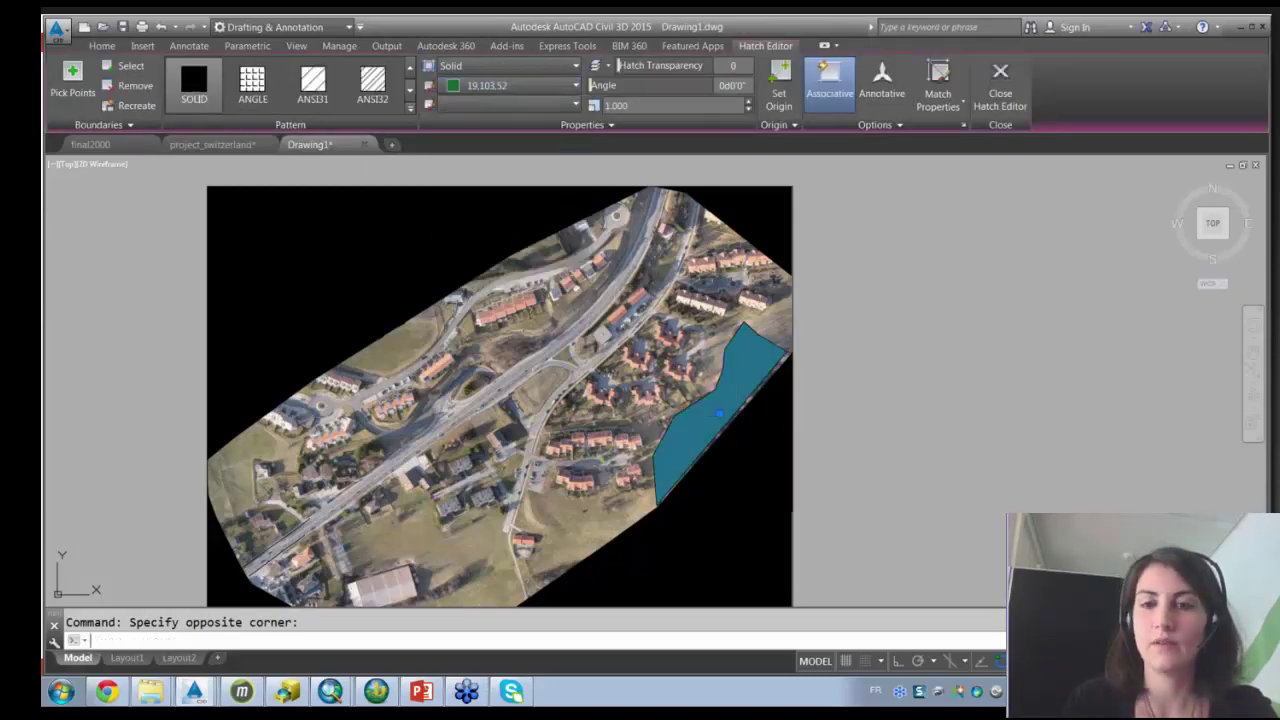
key("Escape")
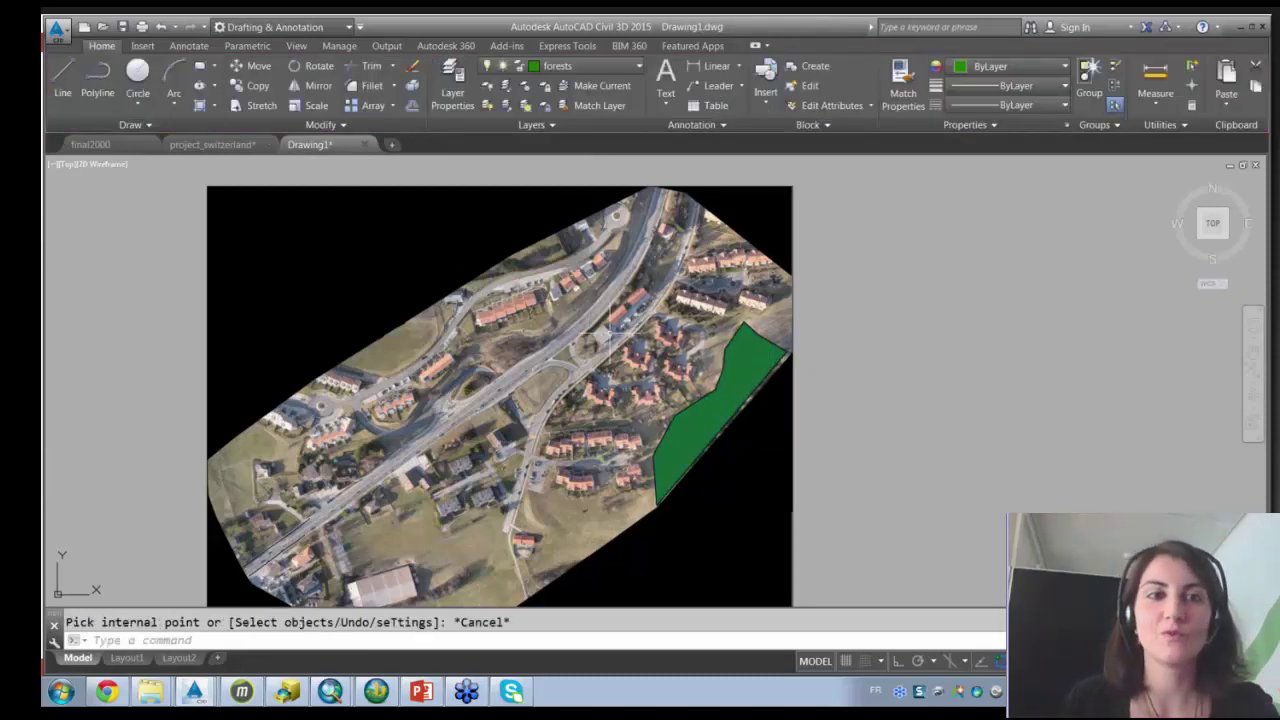
Change the forest hatch pattern from solid fill to GRASS and deselect the hatch.
left_click(737, 400)
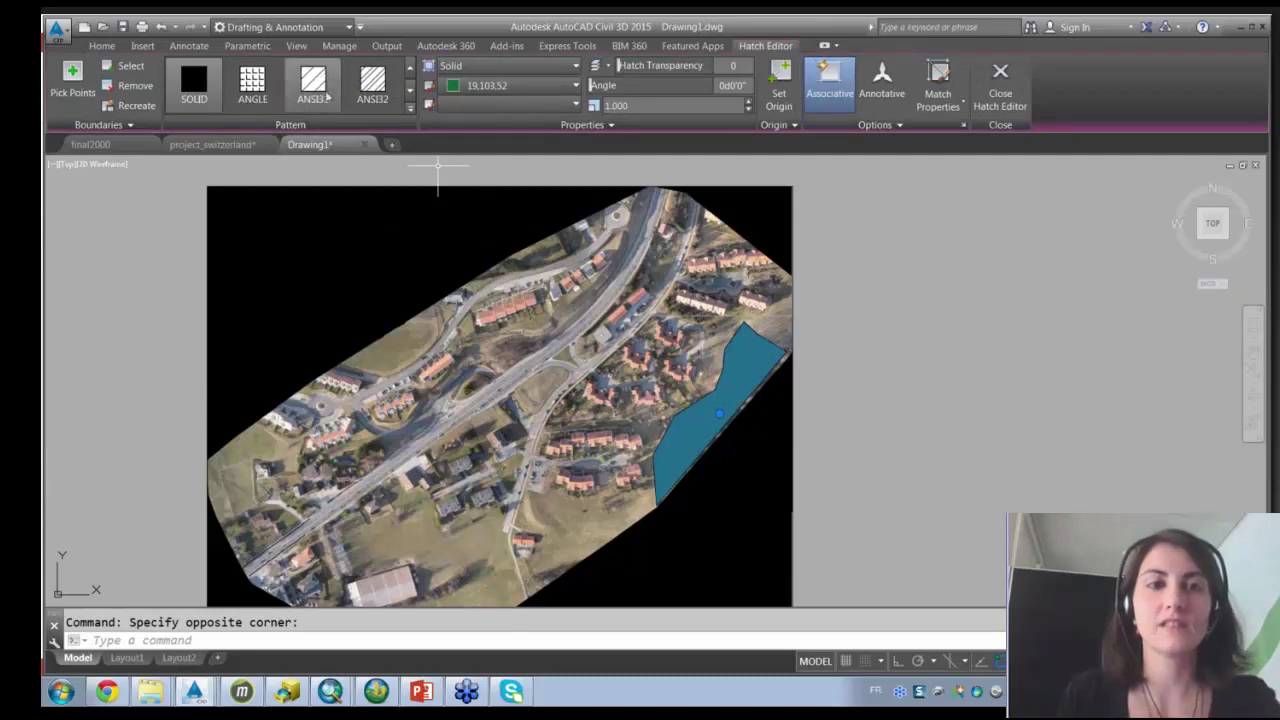
left_click(410, 117)
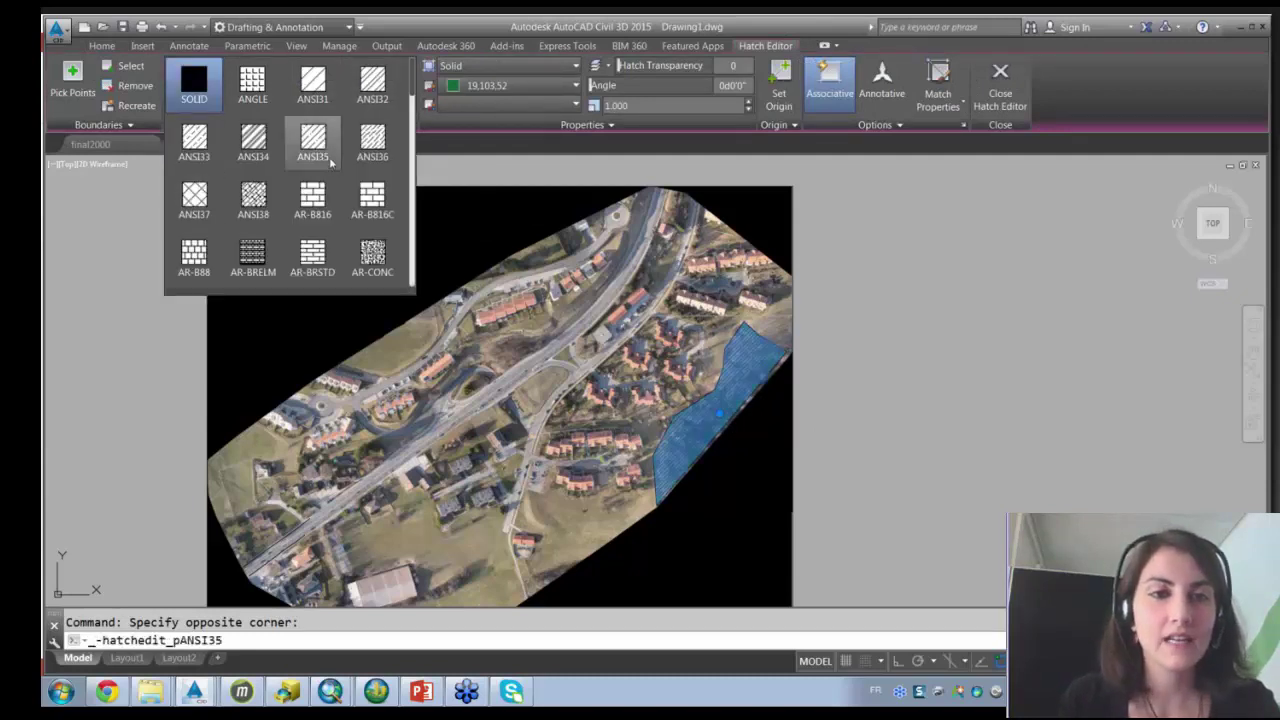
left_click_drag(414, 88, 412, 176)
left_click(313, 200)
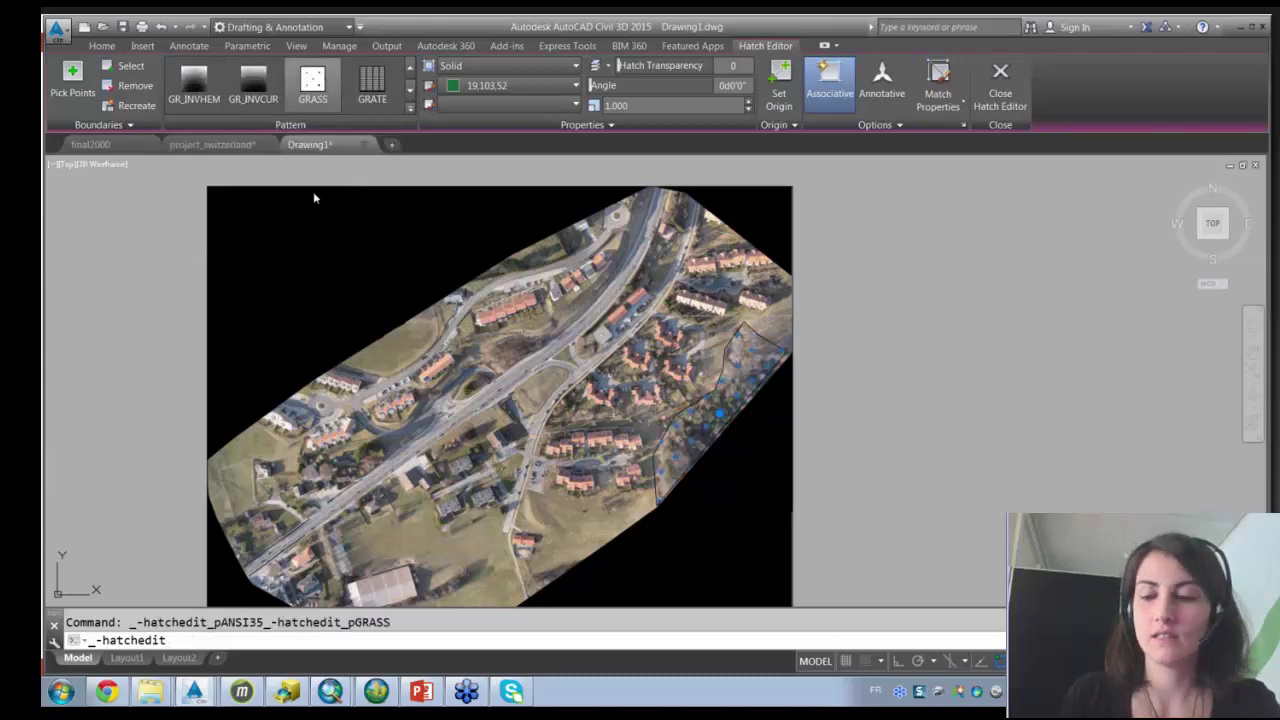
right_click(313, 198)
key("Escape")
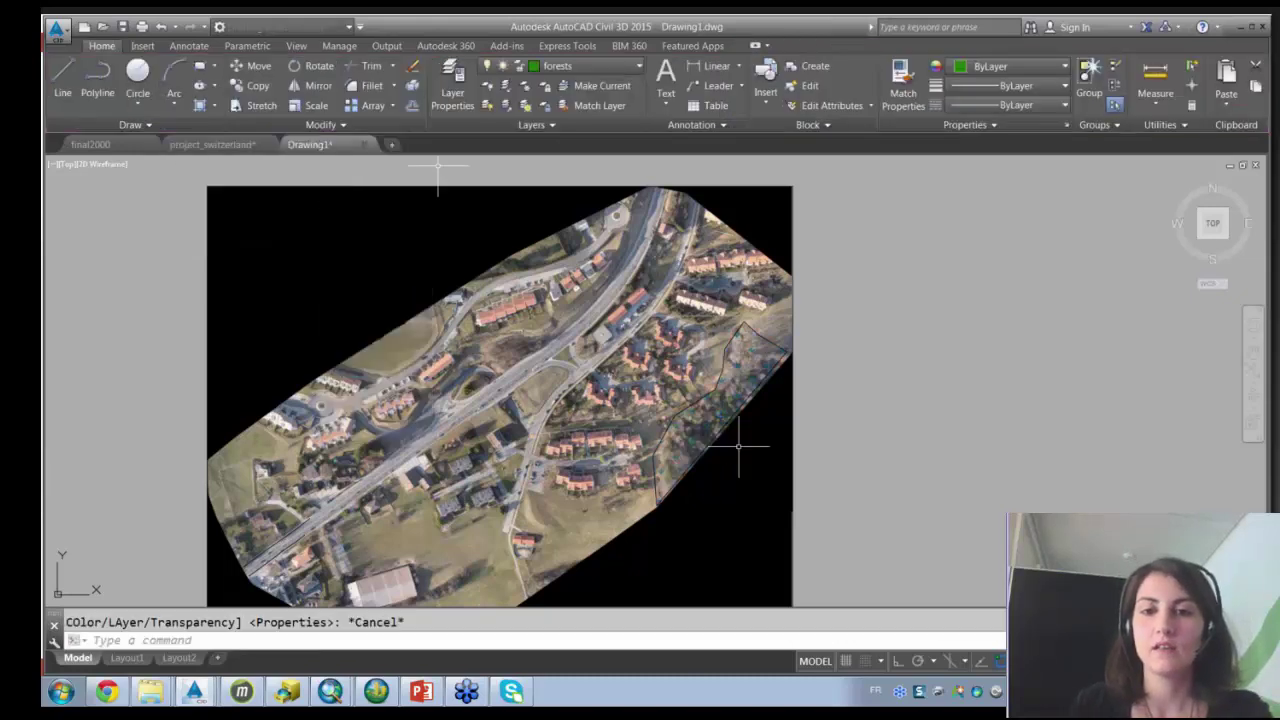
Examine the hatched forest area, then inspect the roof edges of the detached houses beside the northern road in the orthomosaic.
scroll(738, 447, "up", 2)
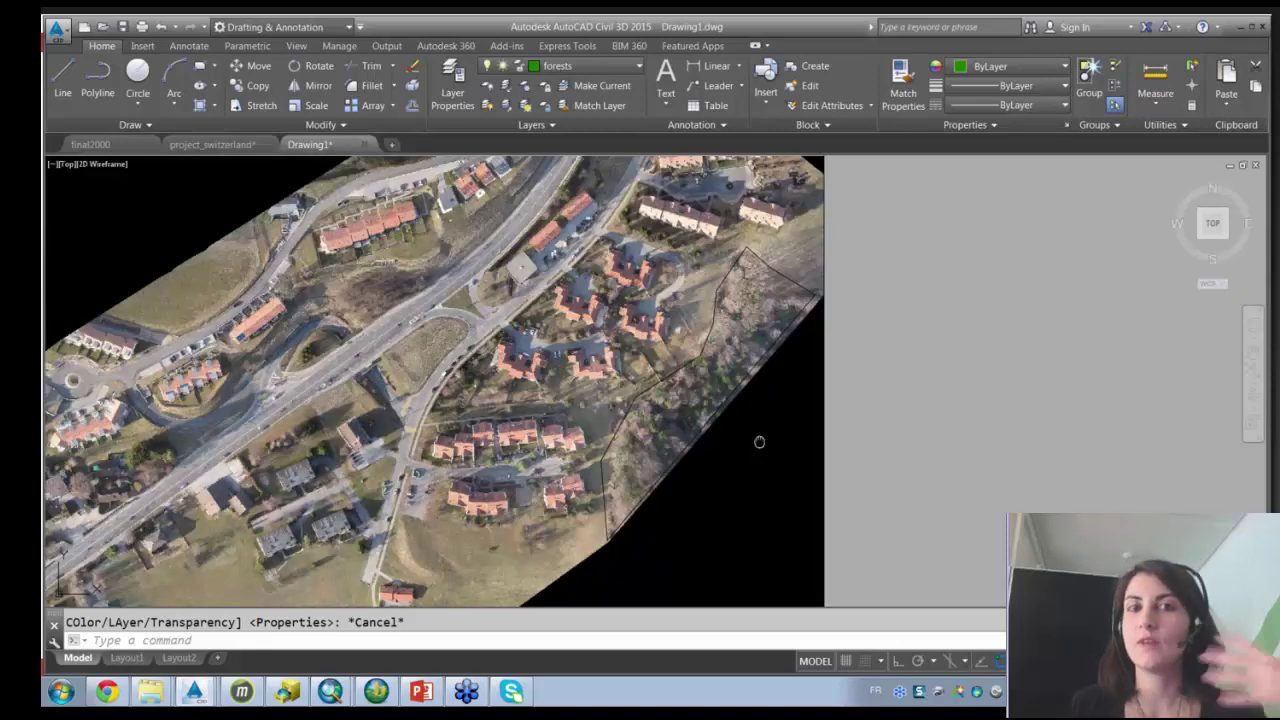
left_click_drag(759, 442, 773, 437)
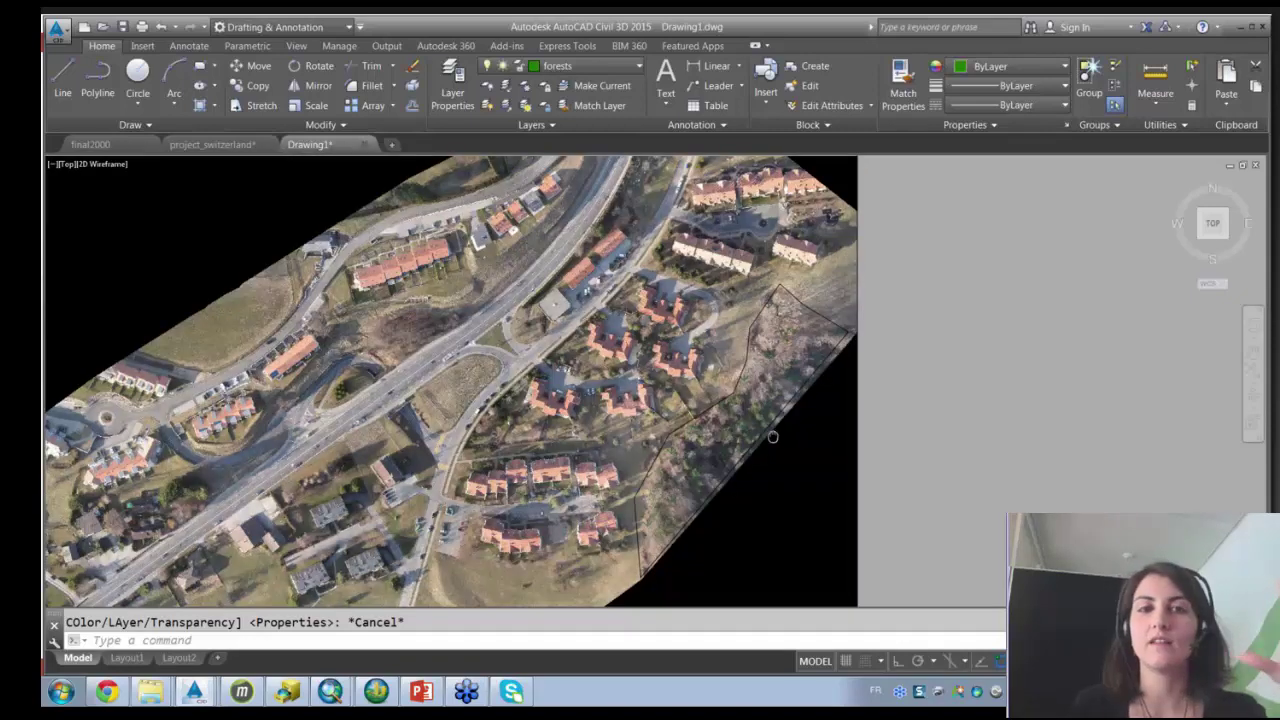
scroll(773, 437, "down", 2)
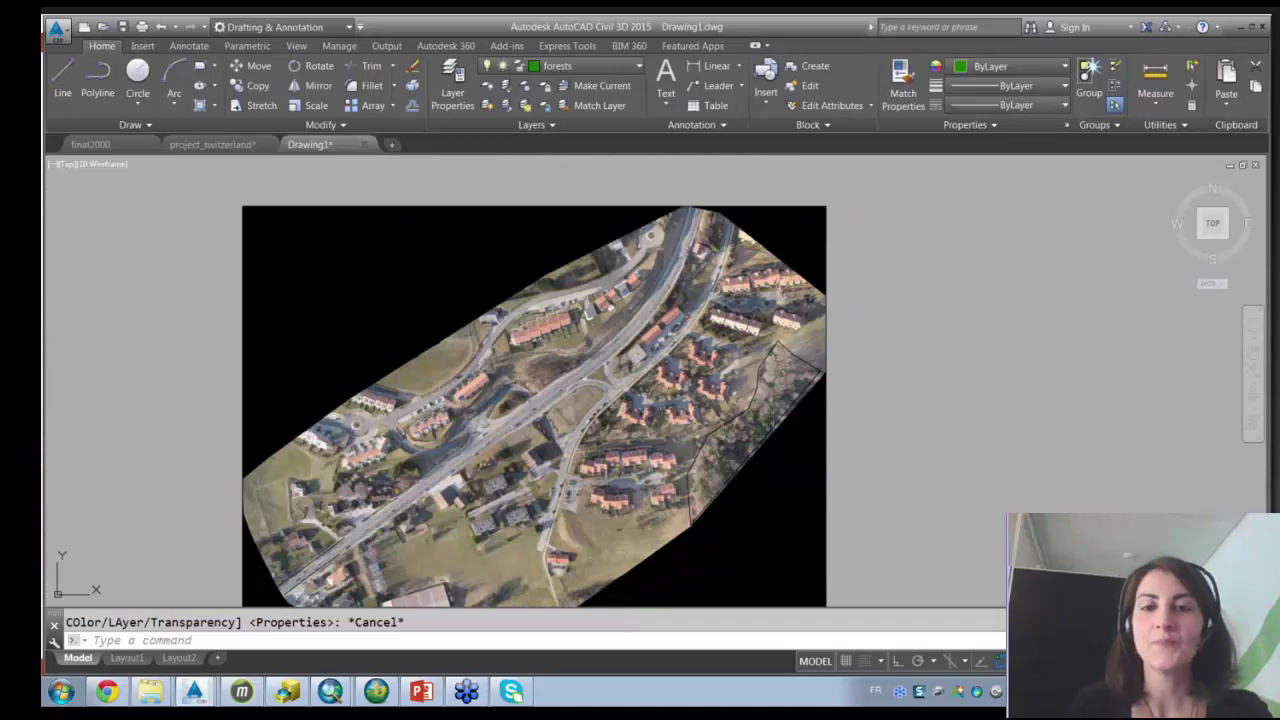
scroll(773, 437, "down", 2)
scroll(680, 347, "up", 2)
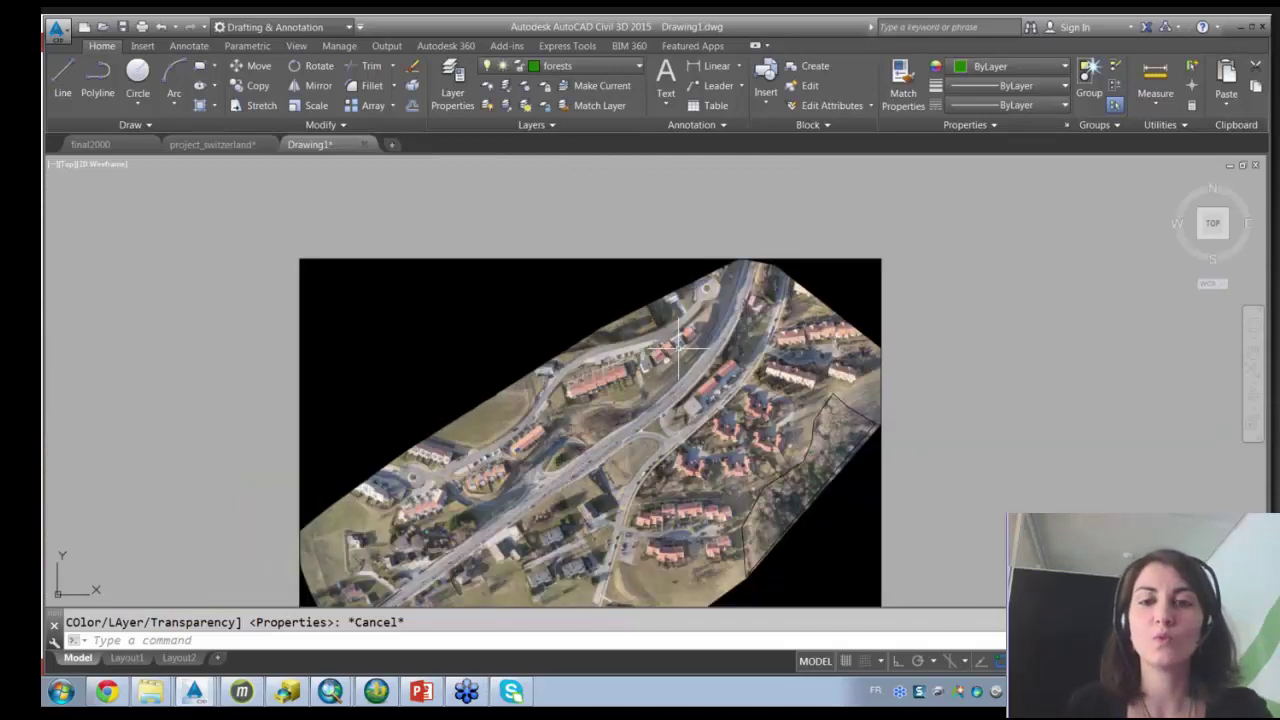
scroll(680, 347, "up", 2)
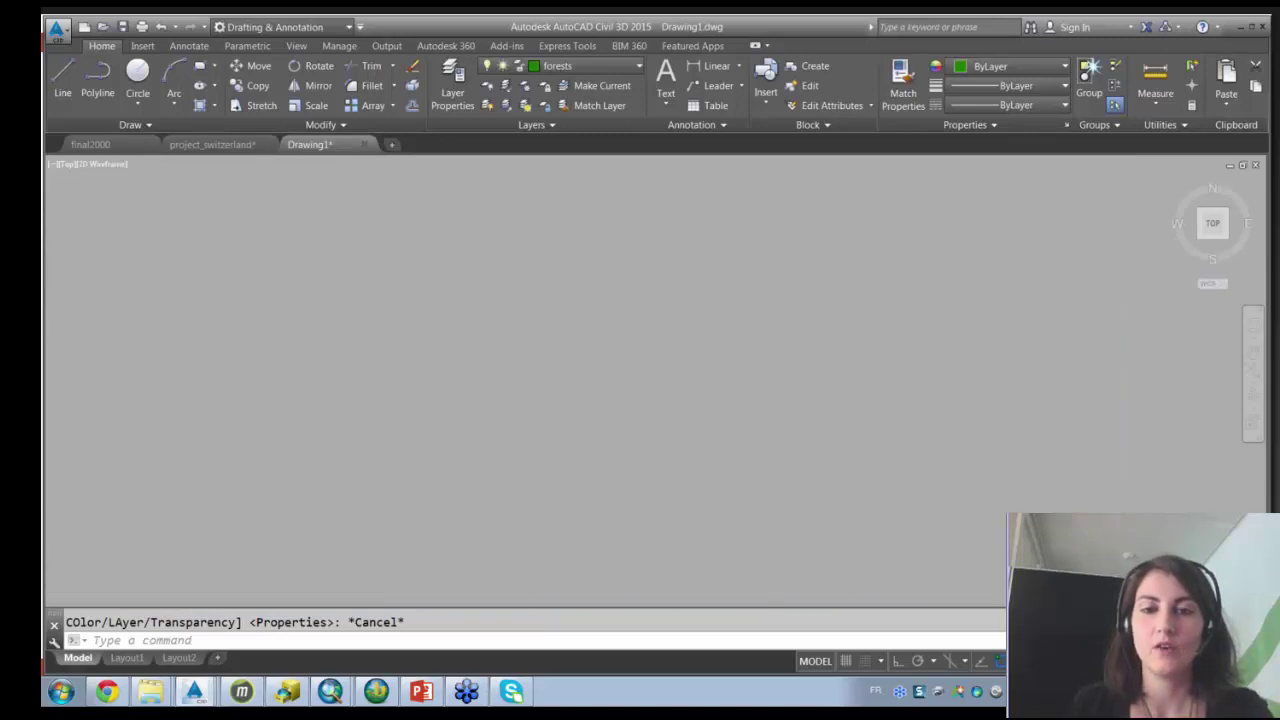
scroll(623, 386, "up", 2)
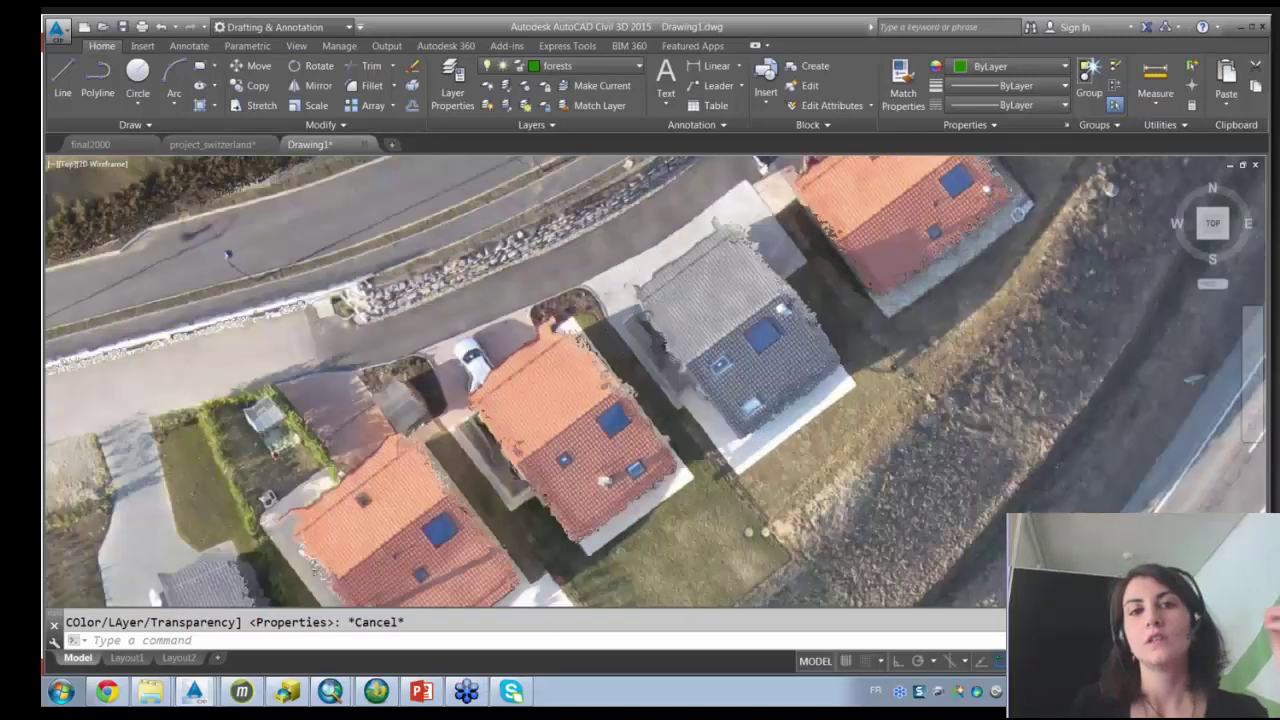
scroll(621, 386, "up", 2)
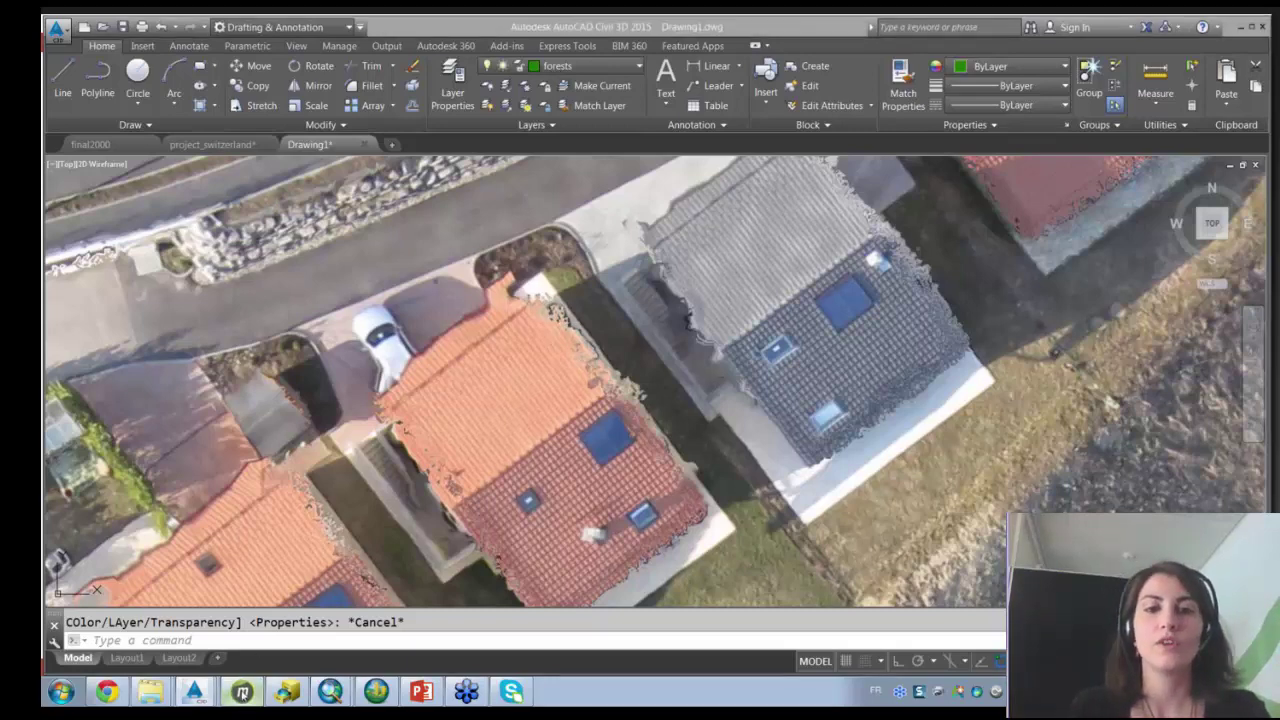
Switch to Pix4Dmapper and draw a polyline along the side facade base of the orange-roofed house beside the grey-roofed one.
left_click(241, 691)
left_click_drag(675, 433, 681, 595)
scroll(757, 377, "up", 3)
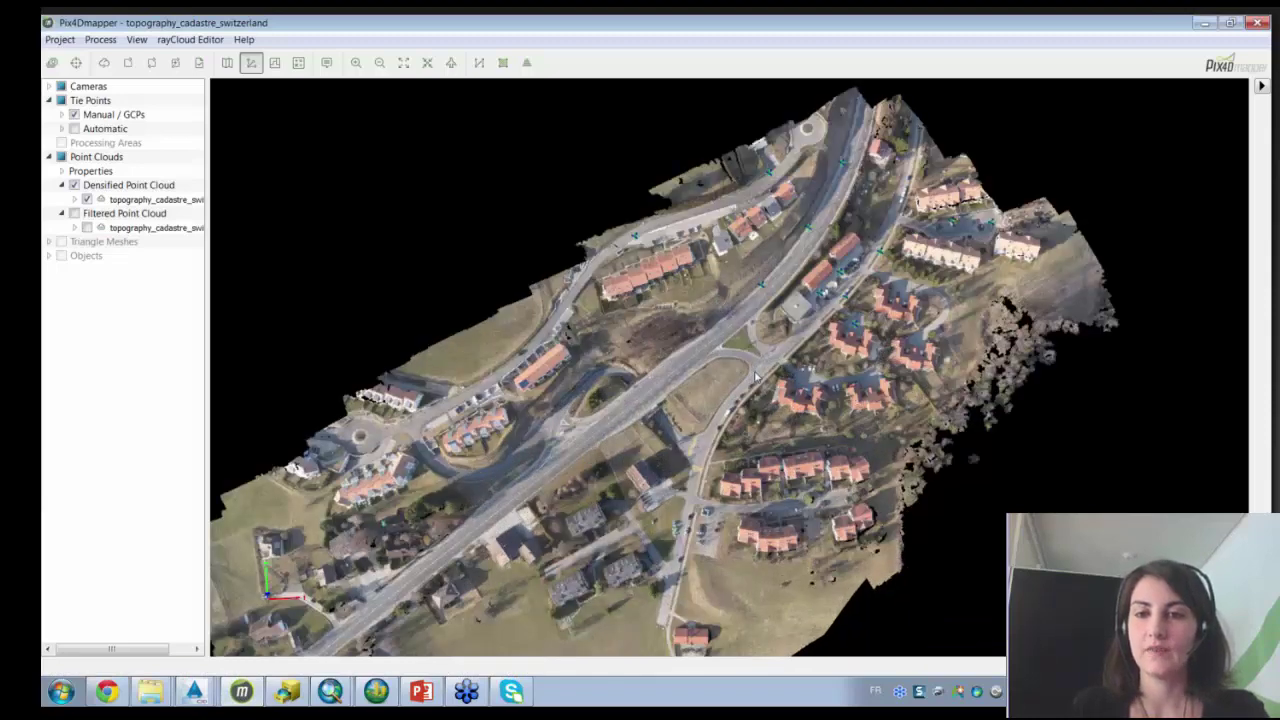
left_click_drag(757, 377, 790, 291)
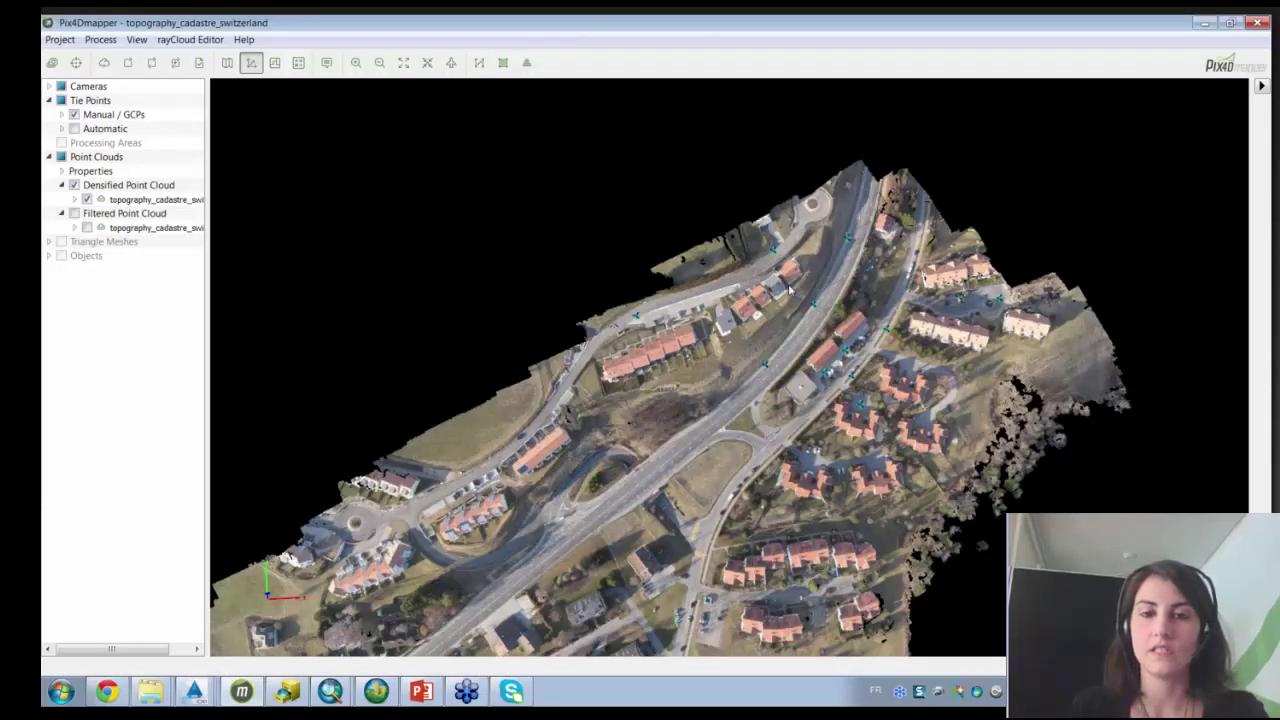
scroll(790, 291, "up", 5)
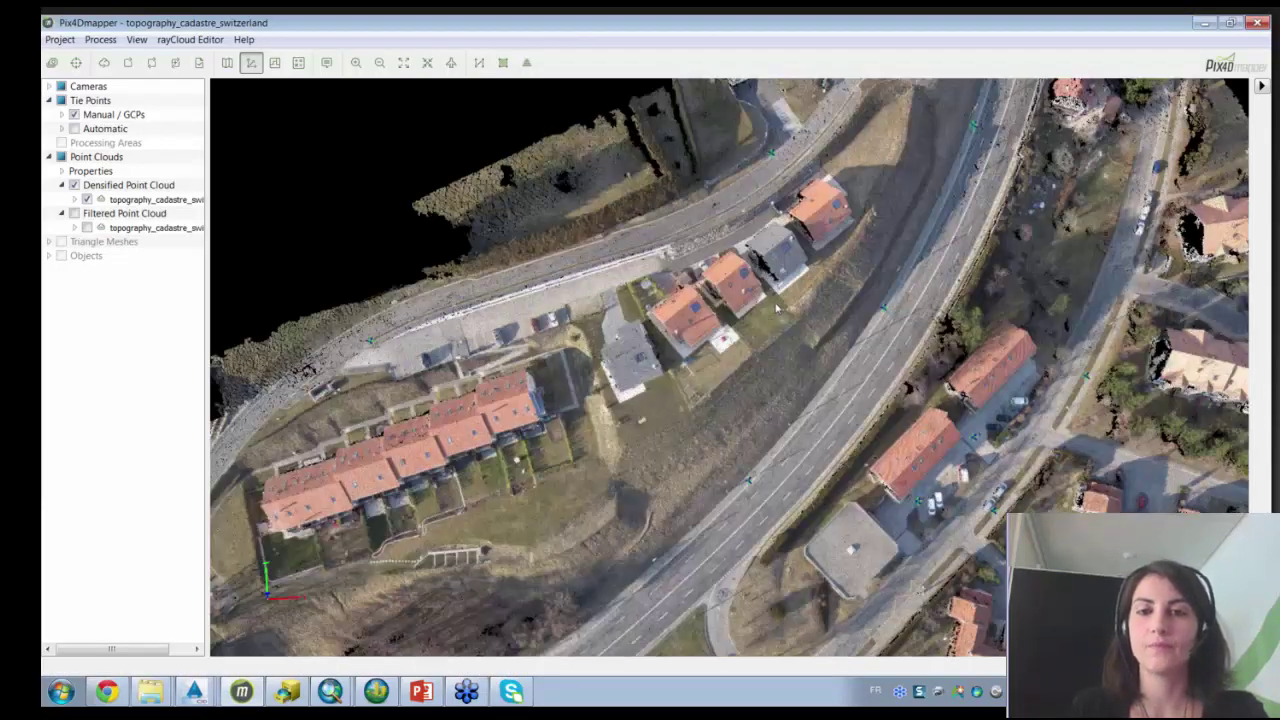
scroll(685, 454, "up", 5)
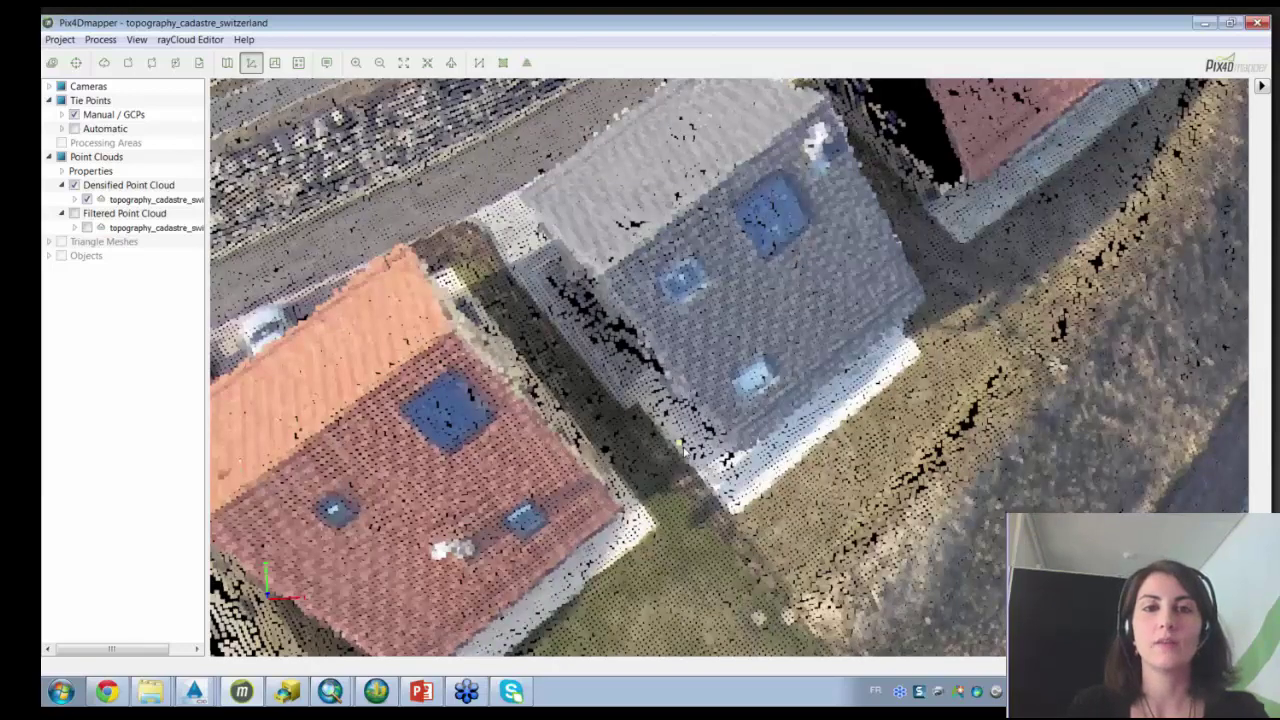
left_click_drag(685, 452, 683, 288)
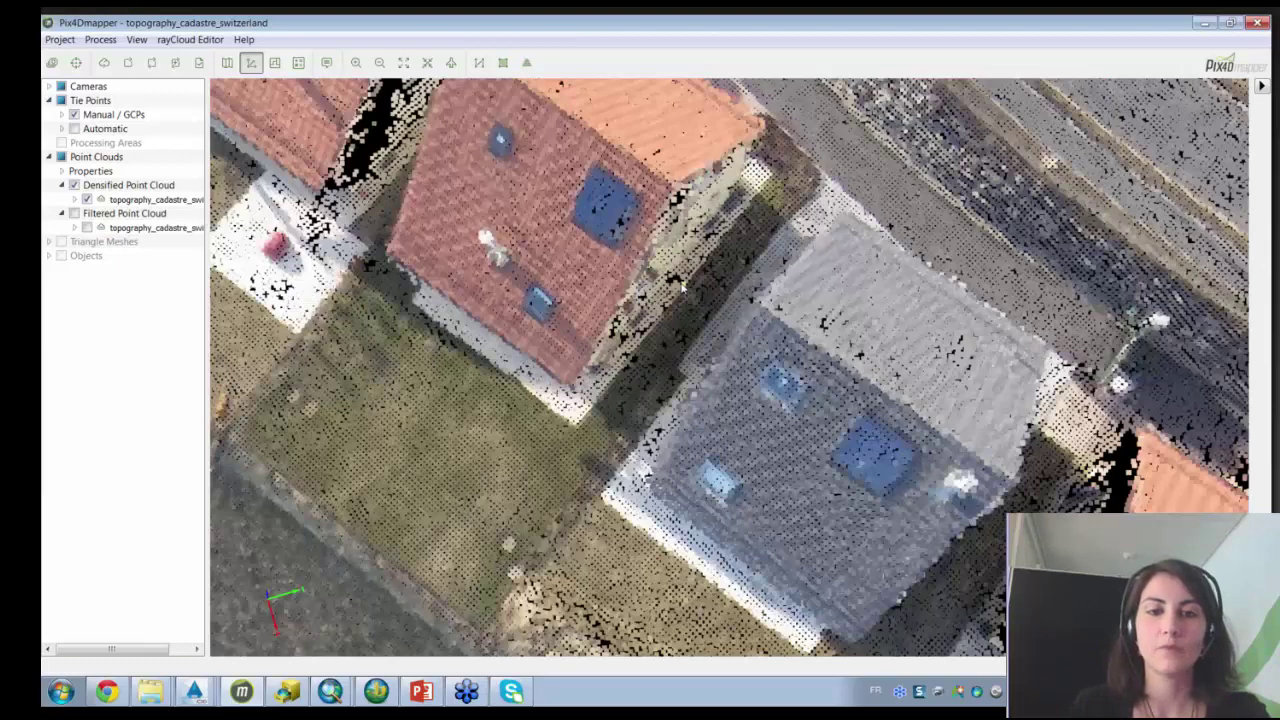
left_click_drag(683, 286, 620, 250)
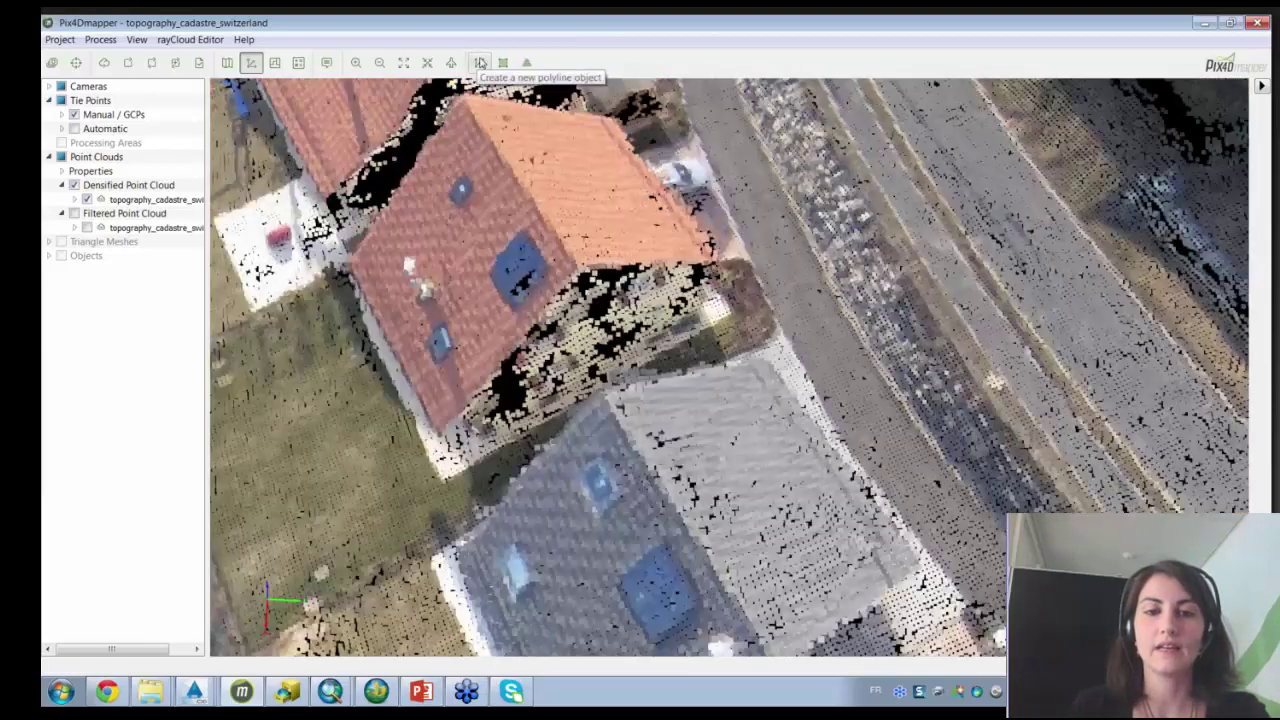
left_click(480, 63)
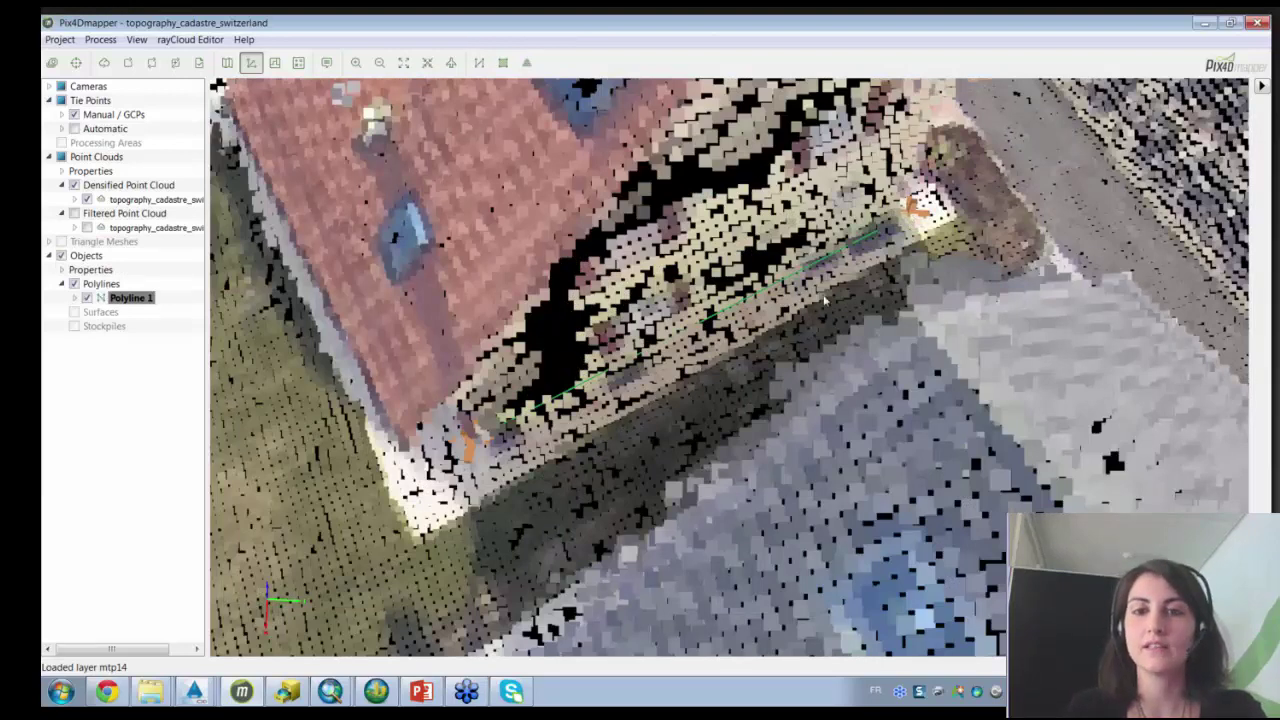
left_click(803, 327)
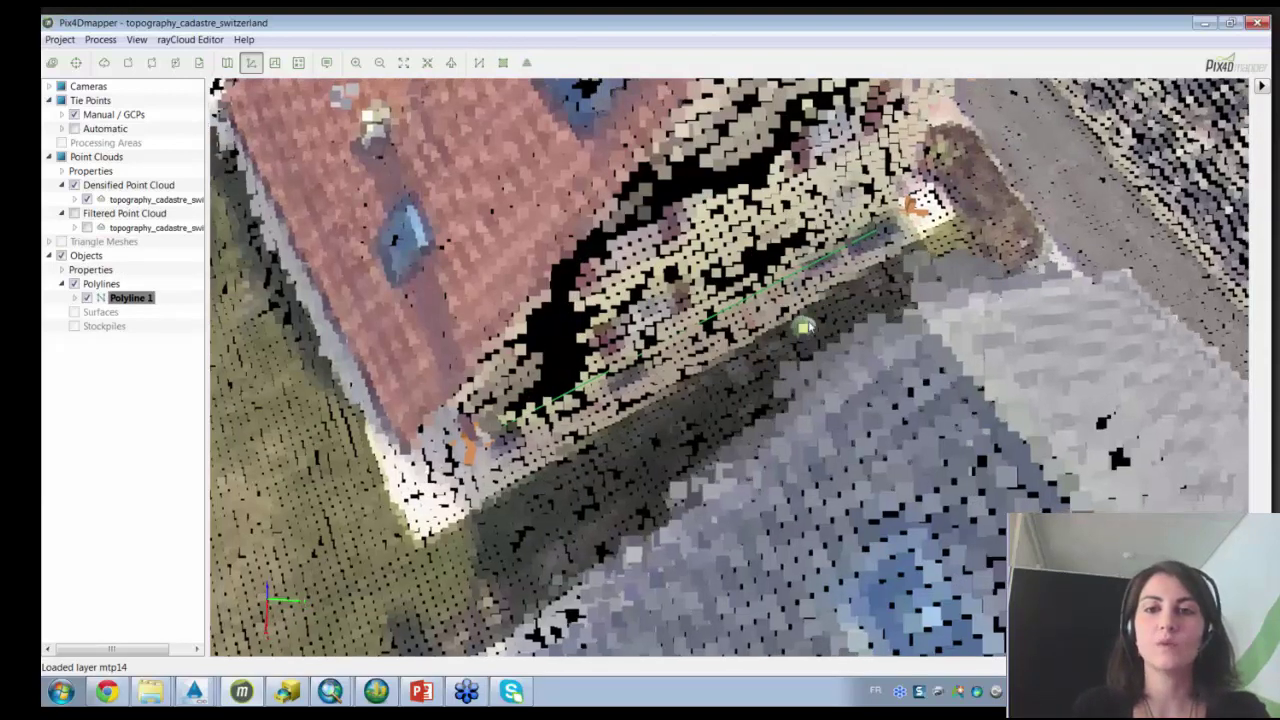
mouse_move(808, 326)
left_mouse_down()
mouse_move(1078, 265)
mouse_move(577, 412)
left_mouse_up()
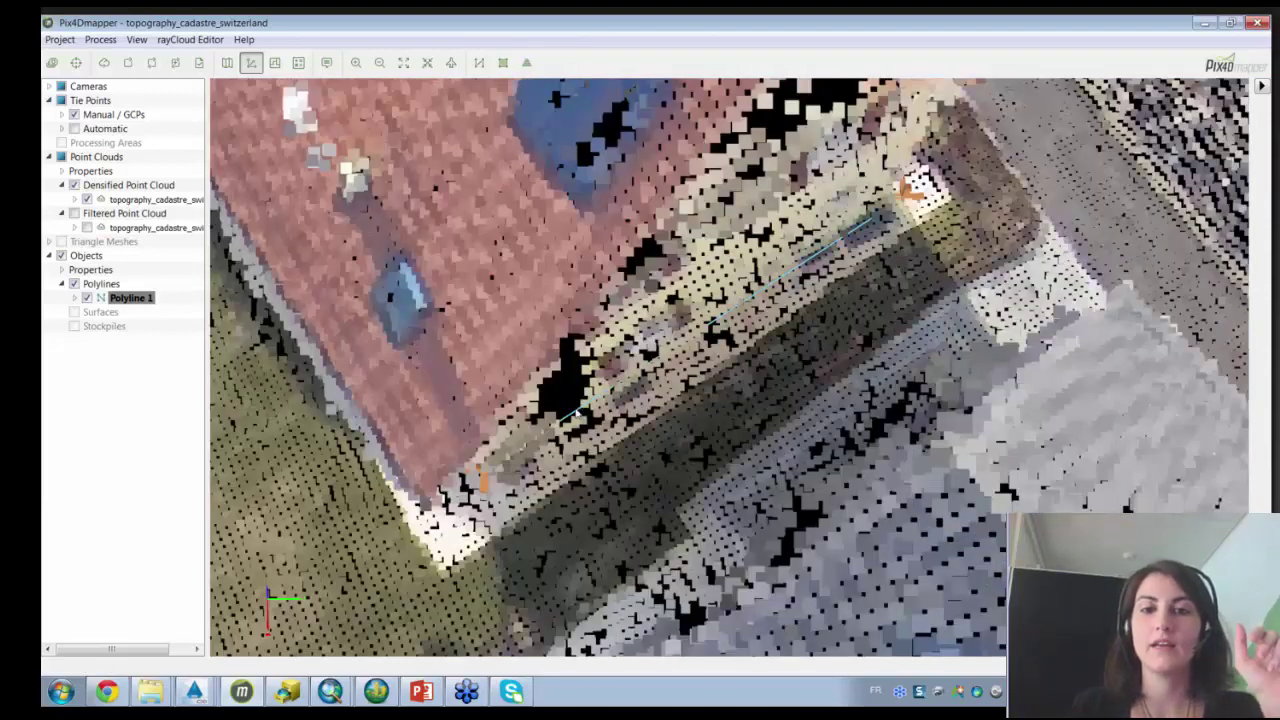
Show the polyline's source images and mark its garden-side end vertex at the house corner in IMG_0456.JPG.
left_click(1261, 87)
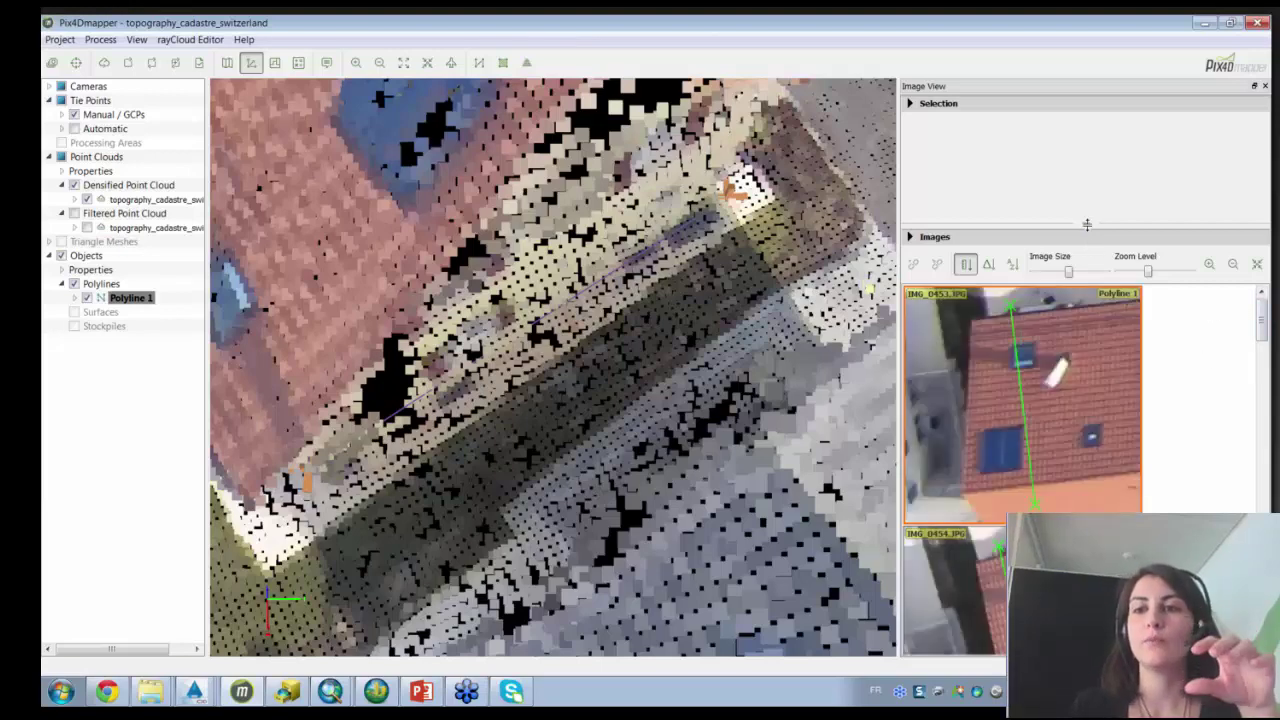
left_click_drag(1085, 222, 1085, 115)
left_click_drag(1262, 256, 1265, 343)
left_click(979, 376)
scroll(979, 376, "up", 5)
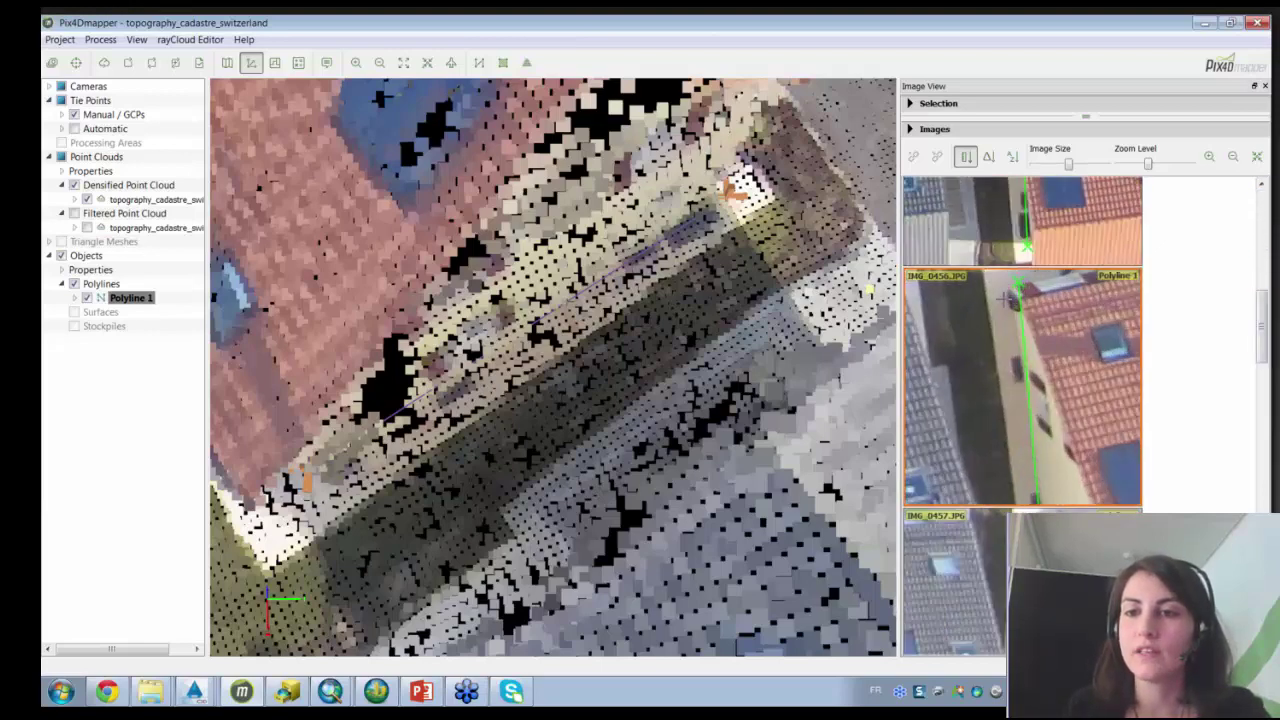
scroll(979, 376, "up", 3)
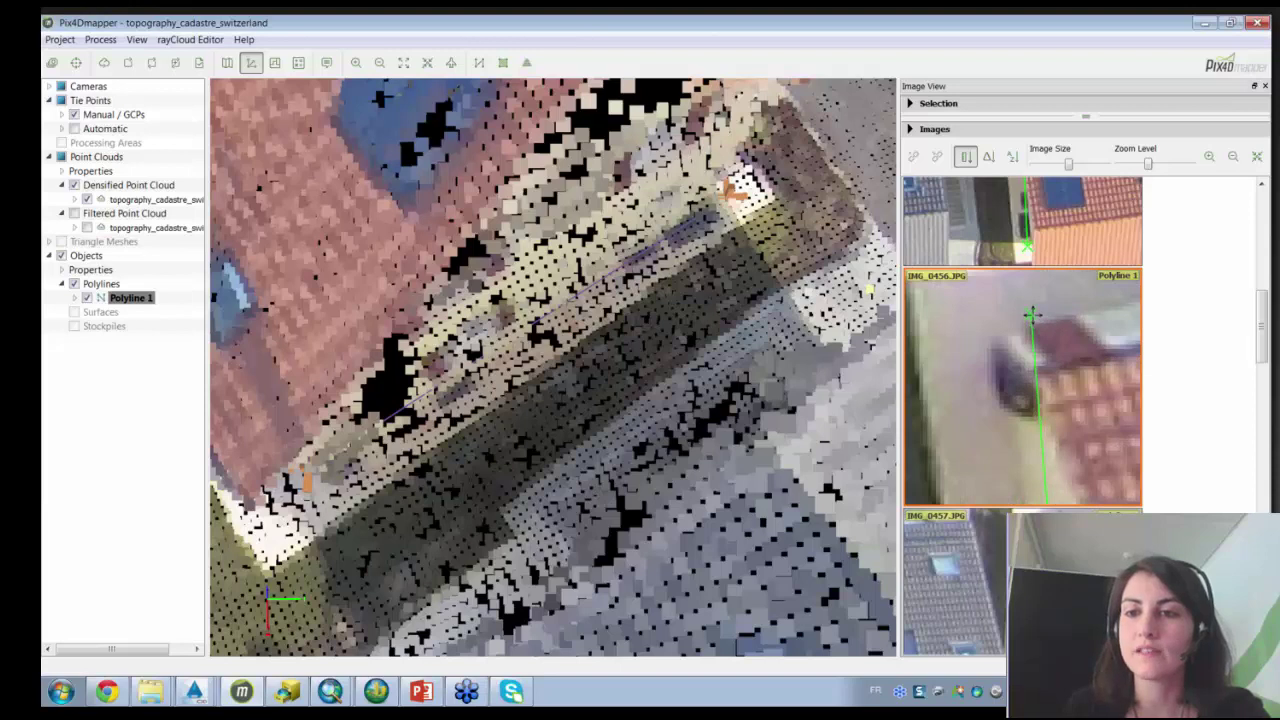
left_click(1007, 340)
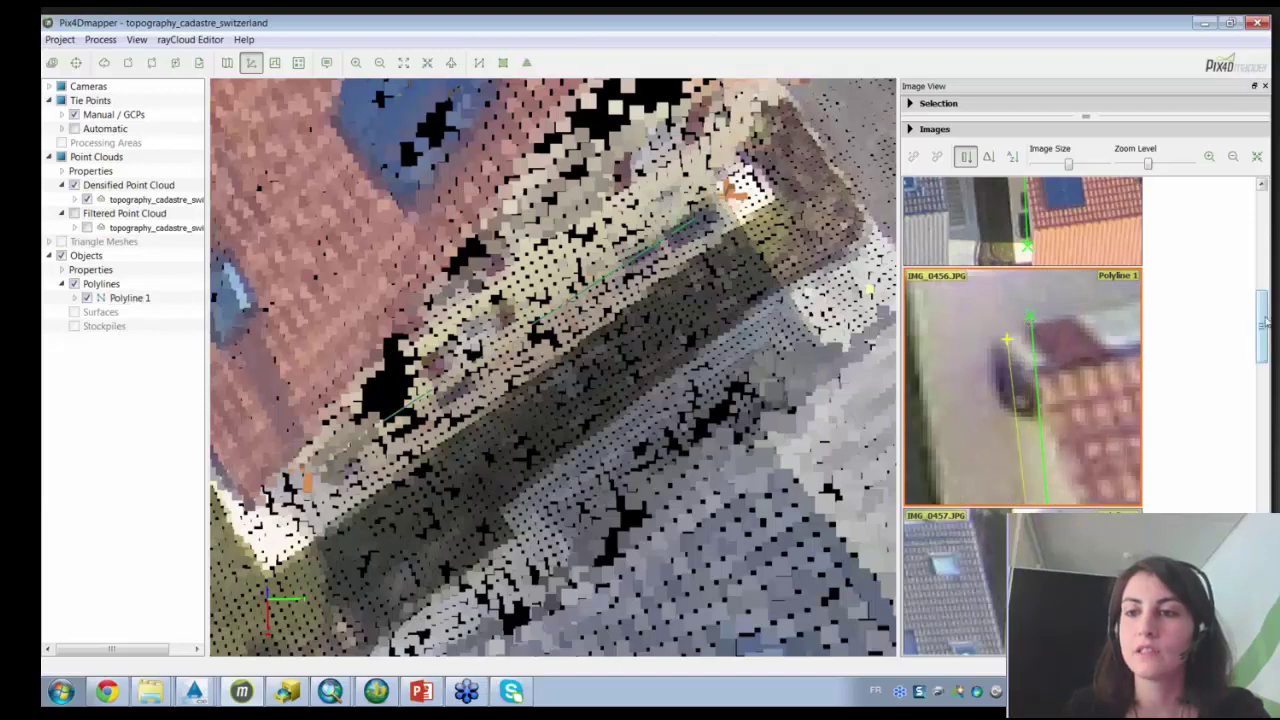
Mark the polyline's garden-side end vertex at the same house corner in IMG_0457.JPG.
left_click_drag(1266, 322, 1266, 338)
scroll(1003, 455, "up", 5)
left_click_drag(1003, 455, 1000, 512)
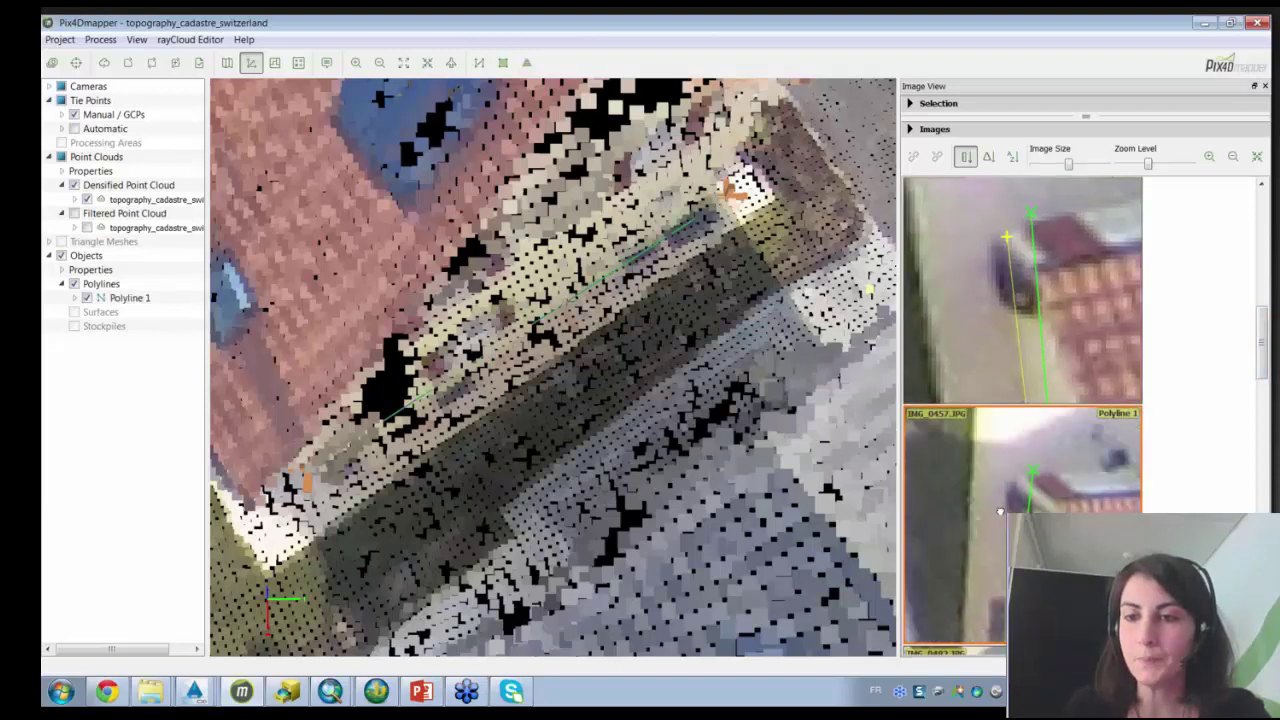
scroll(1025, 463, "up", 2)
left_click(1018, 479)
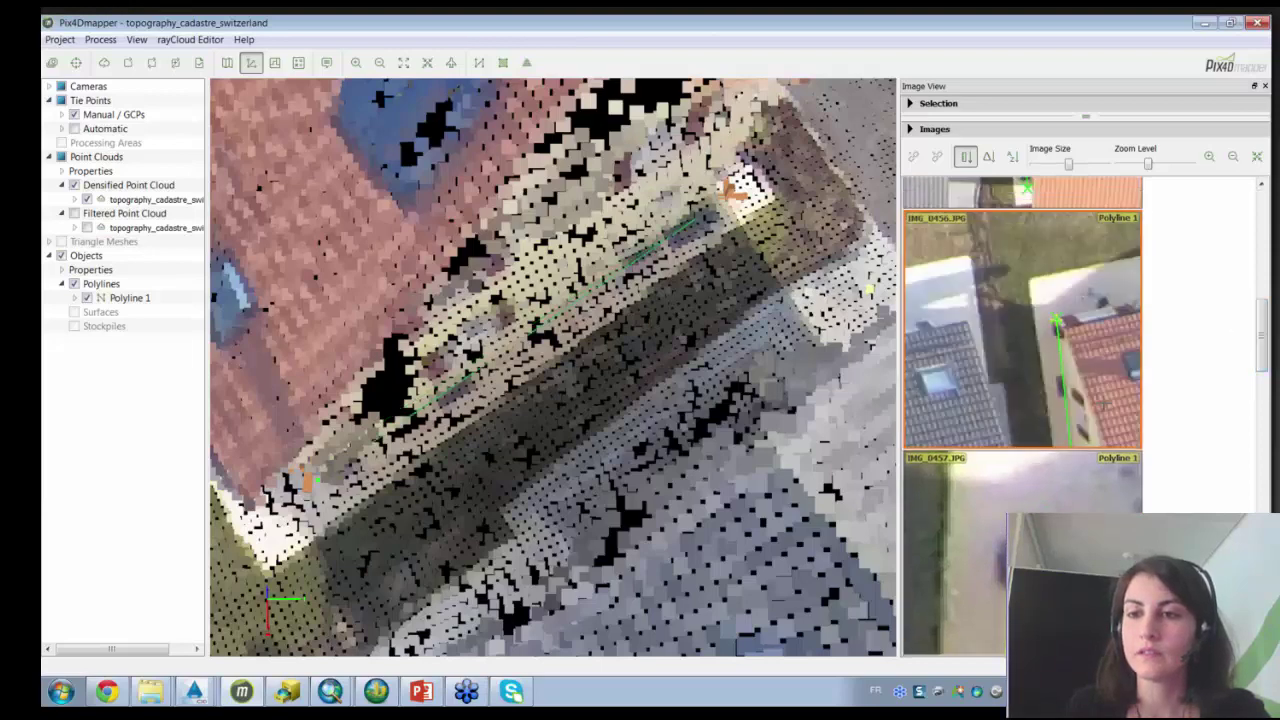
Mark the polyline's street-side end vertex at the facade's other corner in IMG_0457.JPG and IMG_0485.JPG.
left_click_drag(1263, 360, 1263, 405)
scroll(1025, 363, "up", 5)
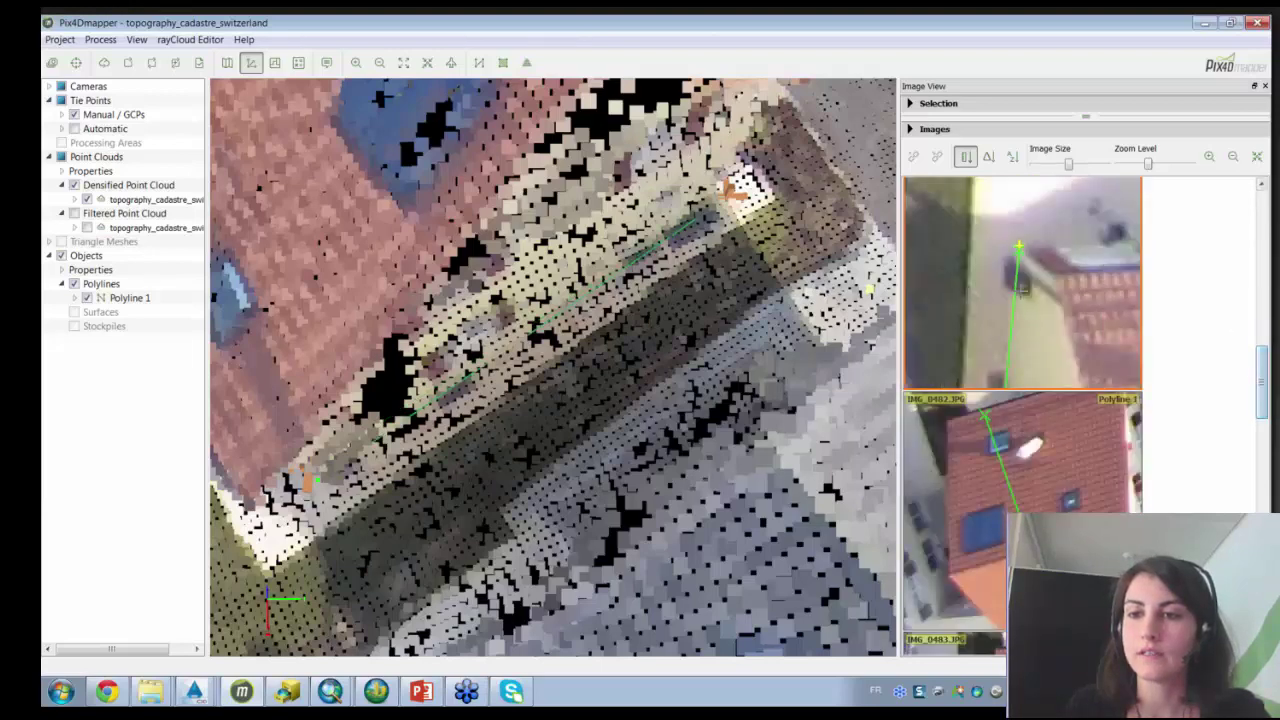
scroll(1020, 295, "up", 3)
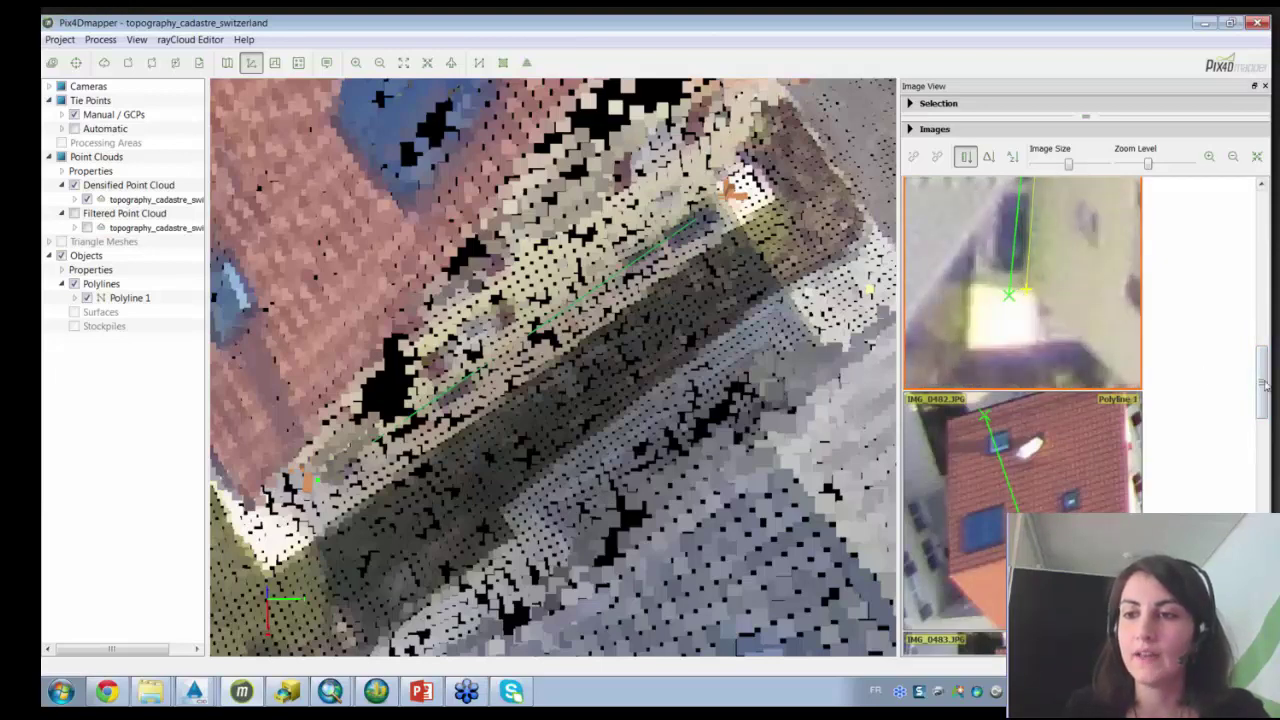
left_click_drag(1263, 385, 1259, 508)
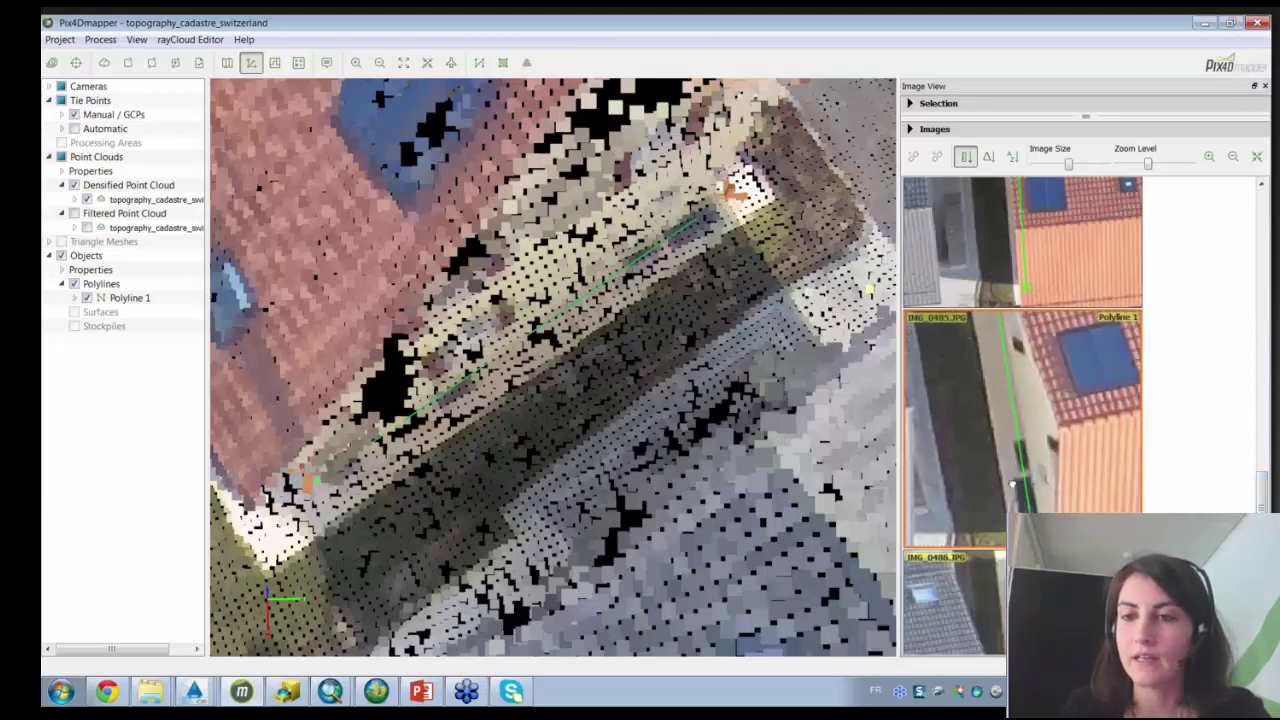
left_click(985, 380)
scroll(985, 380, "up", 2)
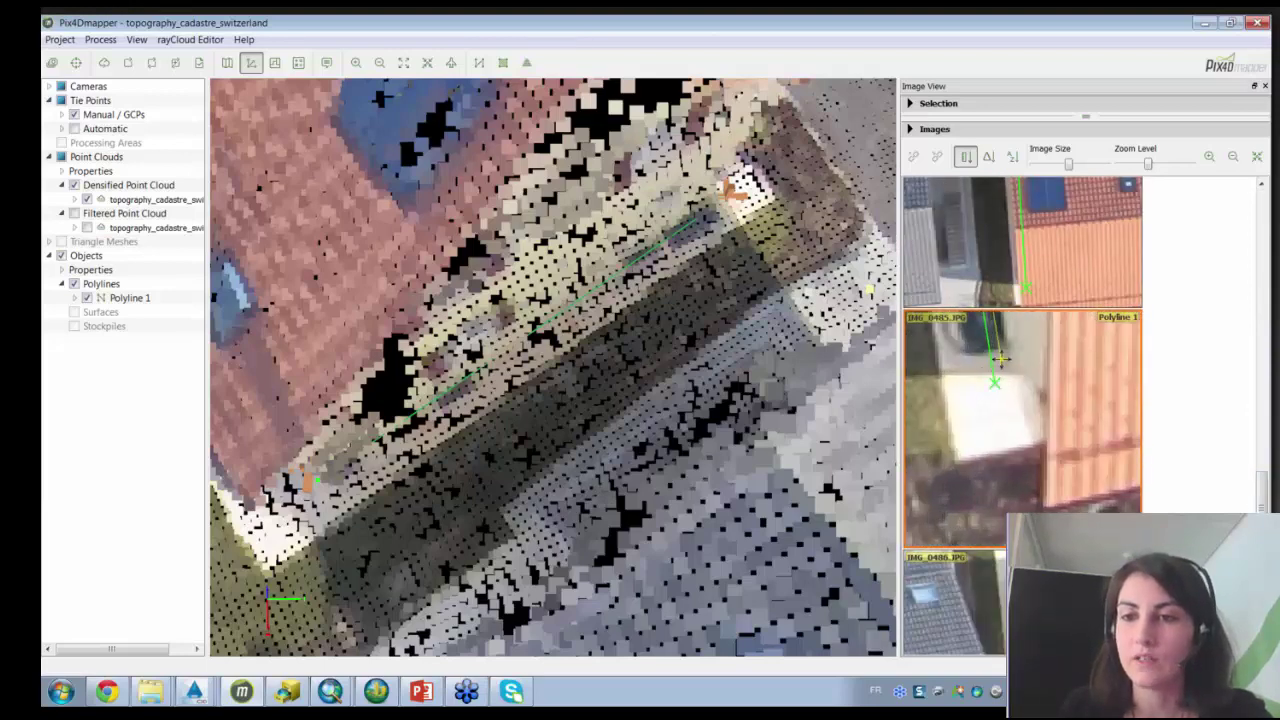
left_click(1008, 360)
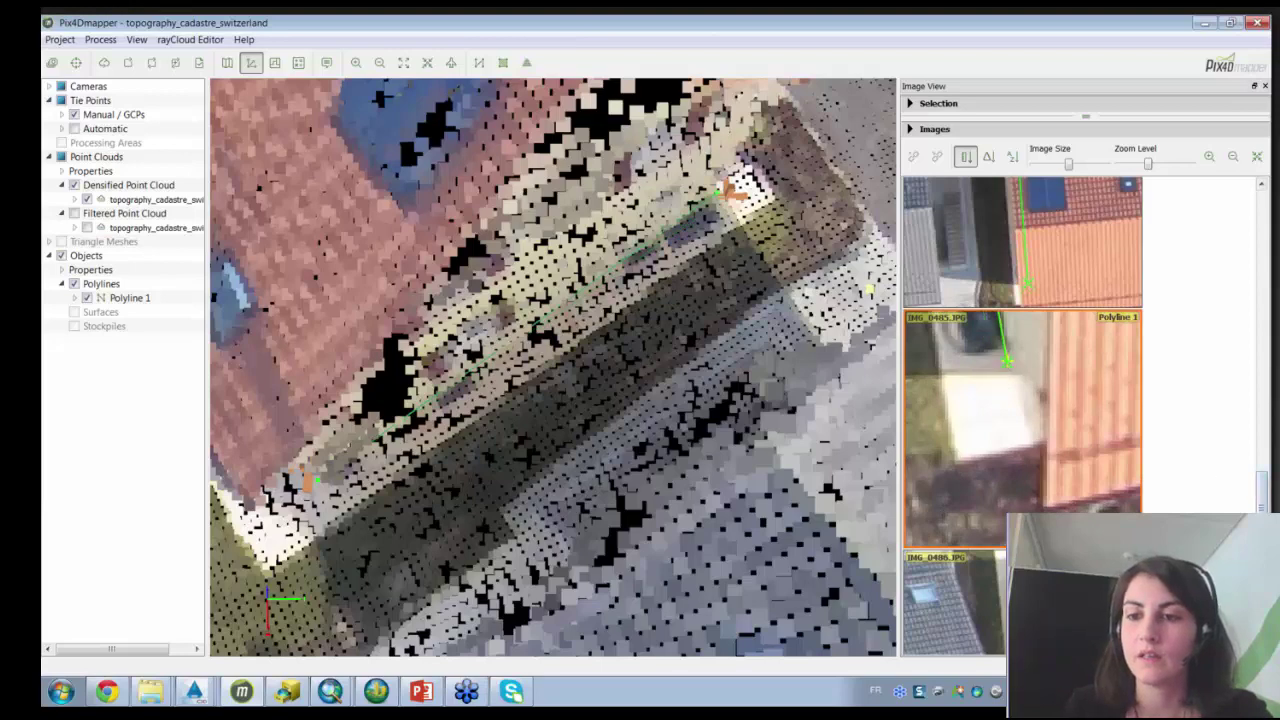
Review the corrected polyline's position in the other source images and enlarge the selection details area.
scroll(1022, 420, "down", 3)
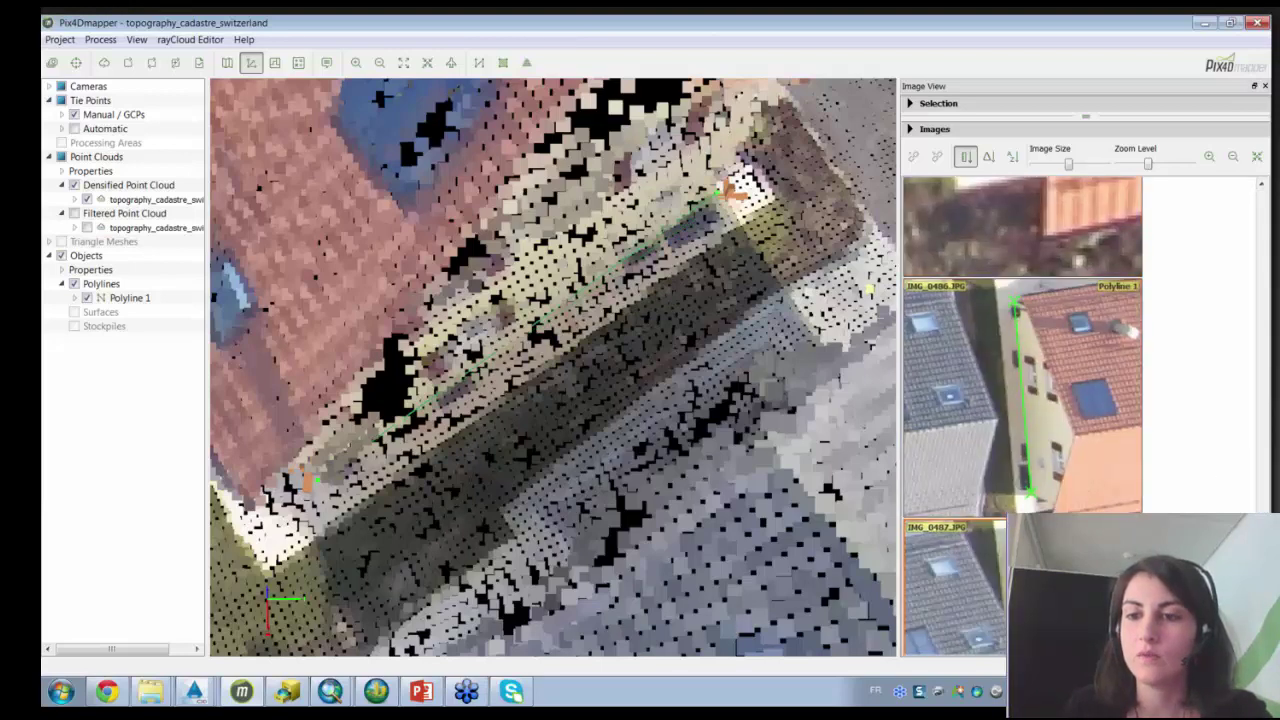
scroll(1022, 420, "down", 4)
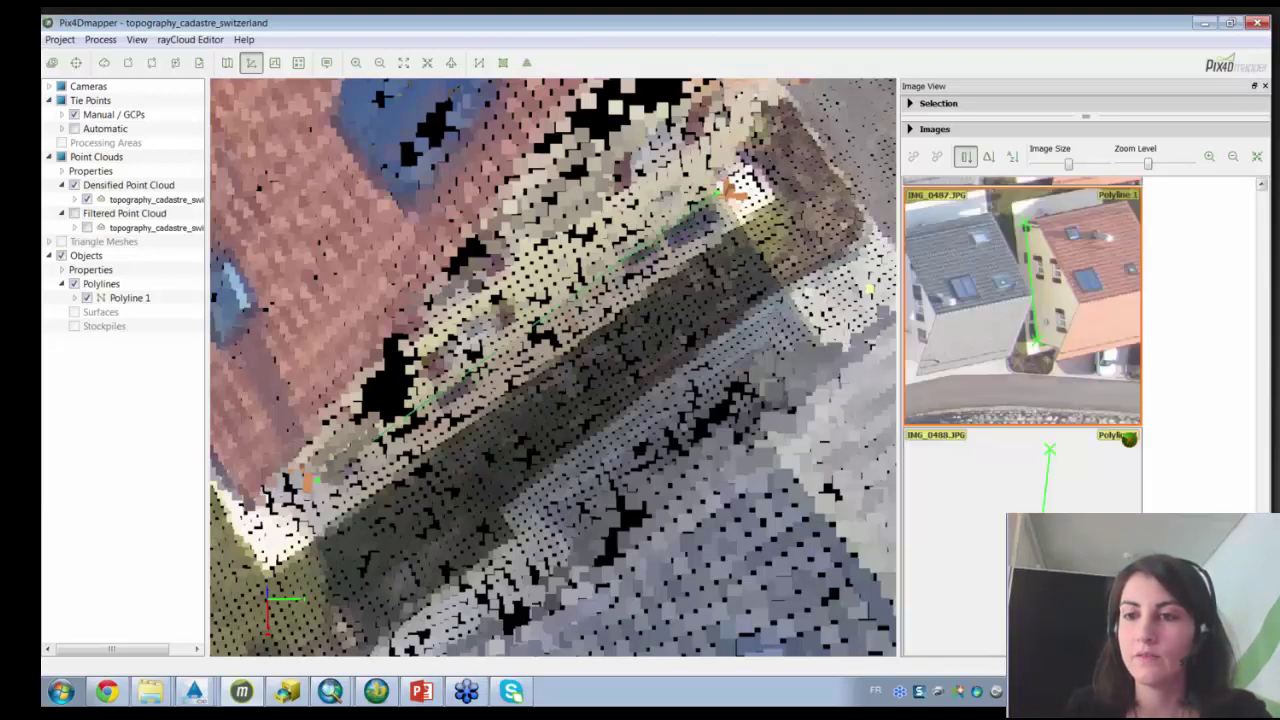
left_click_drag(1261, 590, 1261, 259)
left_click_drag(1082, 119, 1082, 256)
scroll(1066, 401, "down", 4)
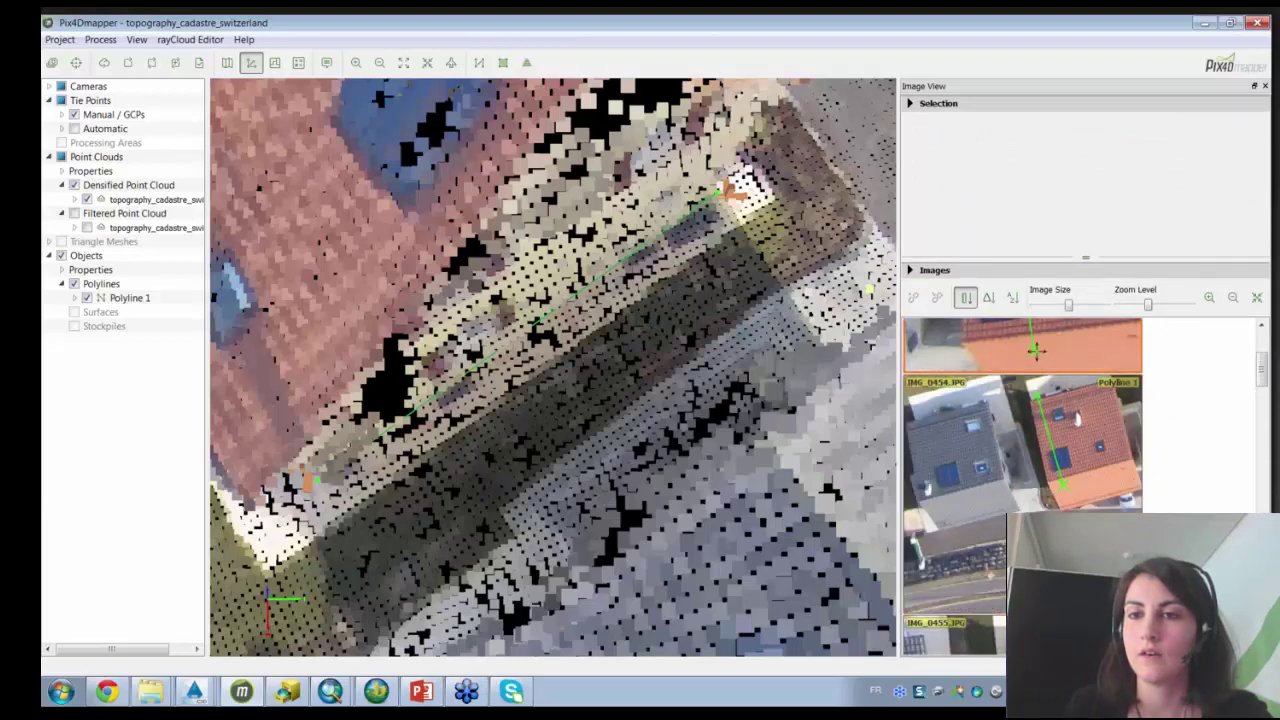
scroll(1035, 348, "up", 3)
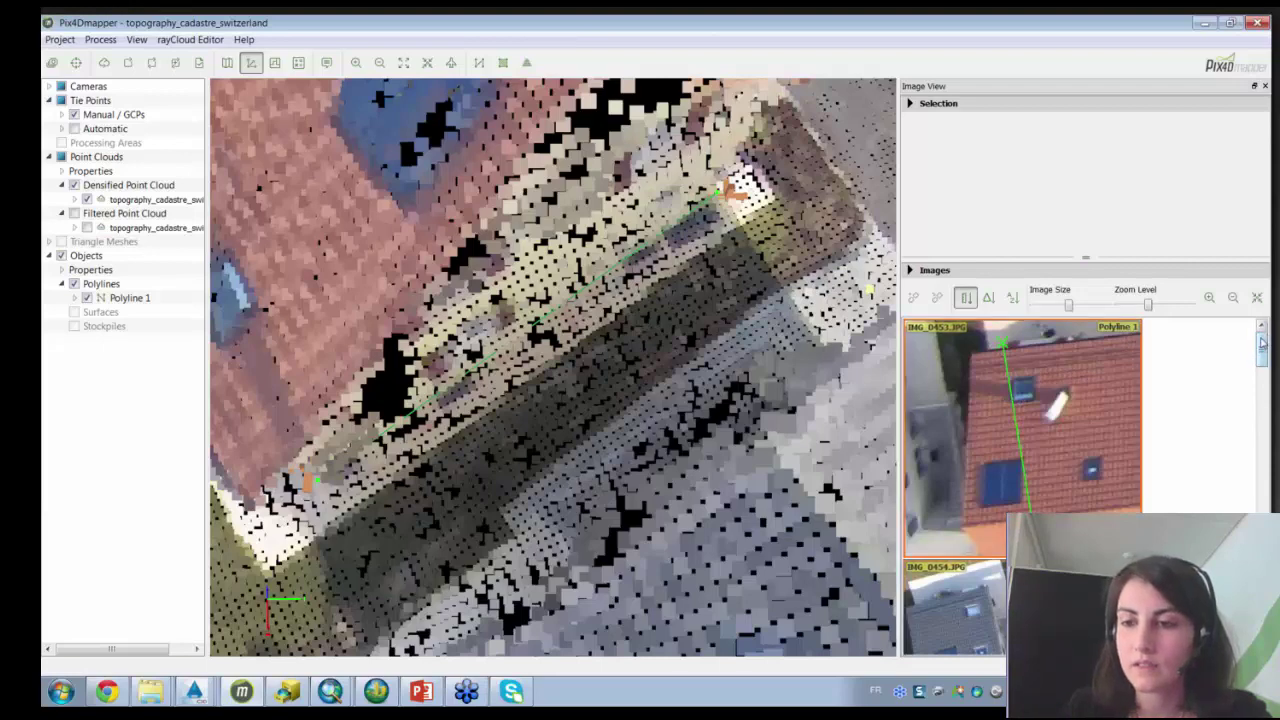
Export Polyline 1 as an AutoCAD DXF file named wall_1 in the desktop's webinar folder.
left_click_drag(1263, 348, 1262, 420)
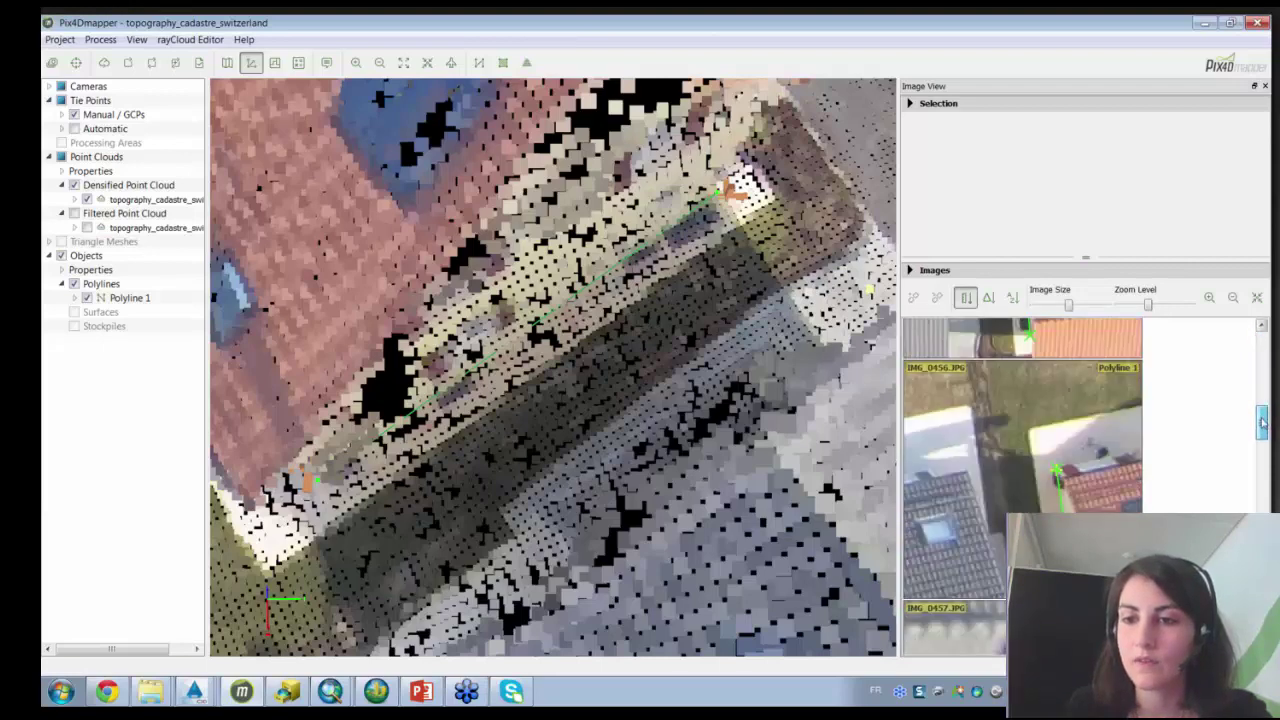
scroll(1049, 350, "up", 4)
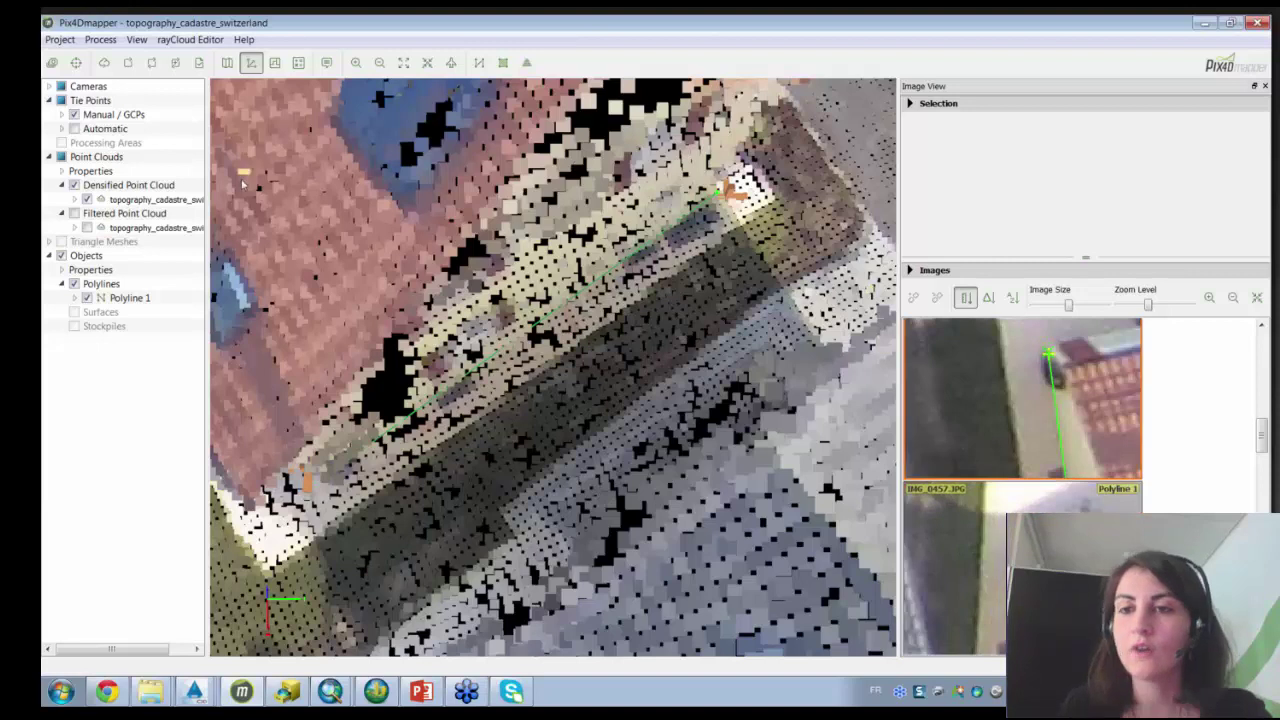
right_click(143, 301)
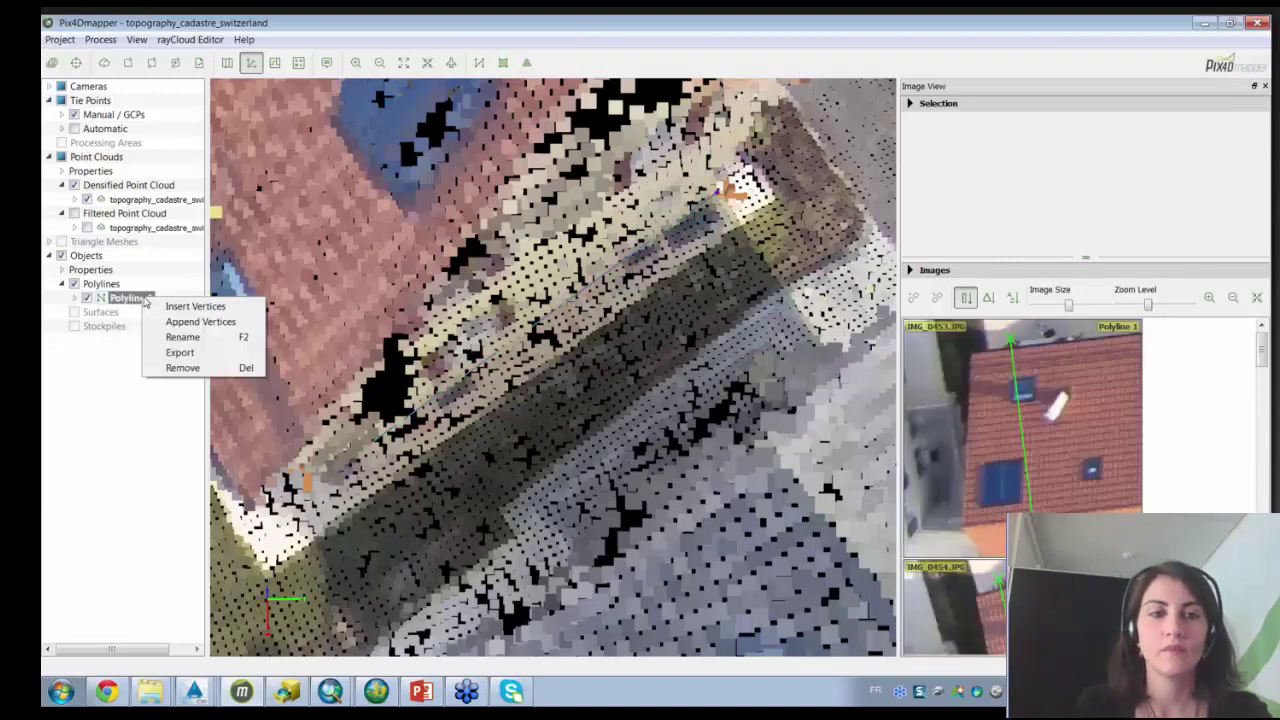
left_click(197, 355)
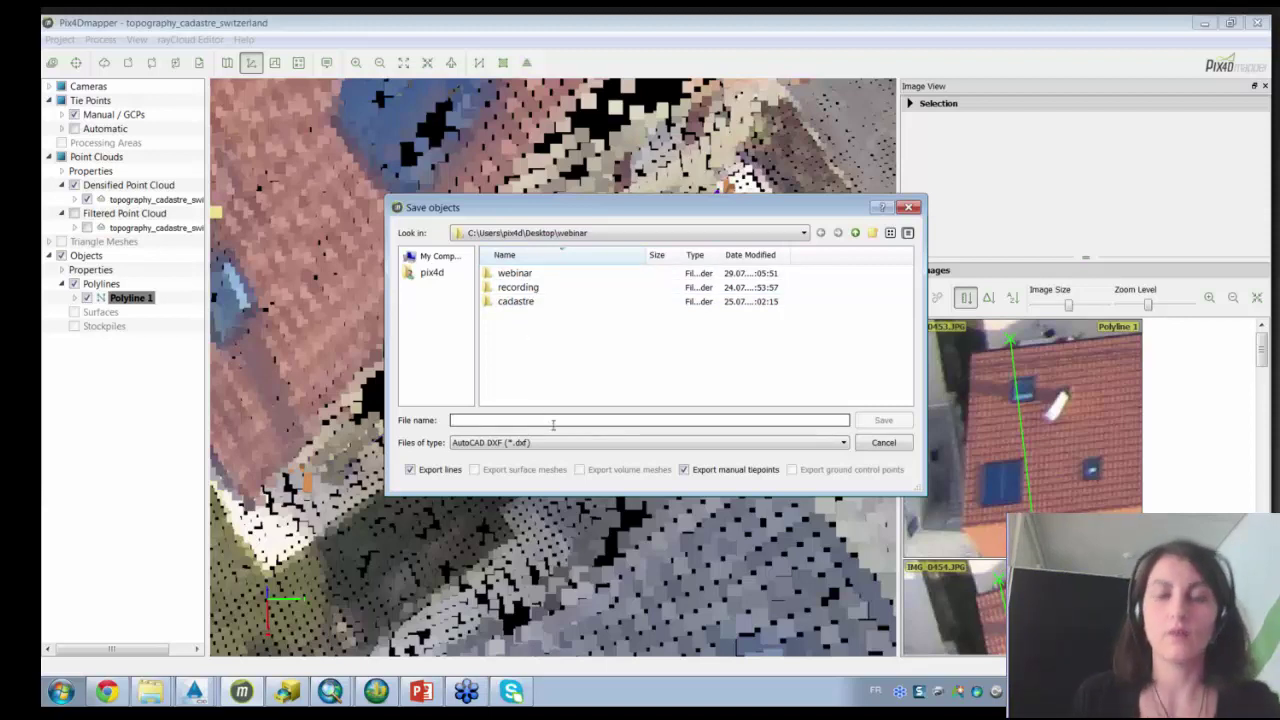
type("pol")
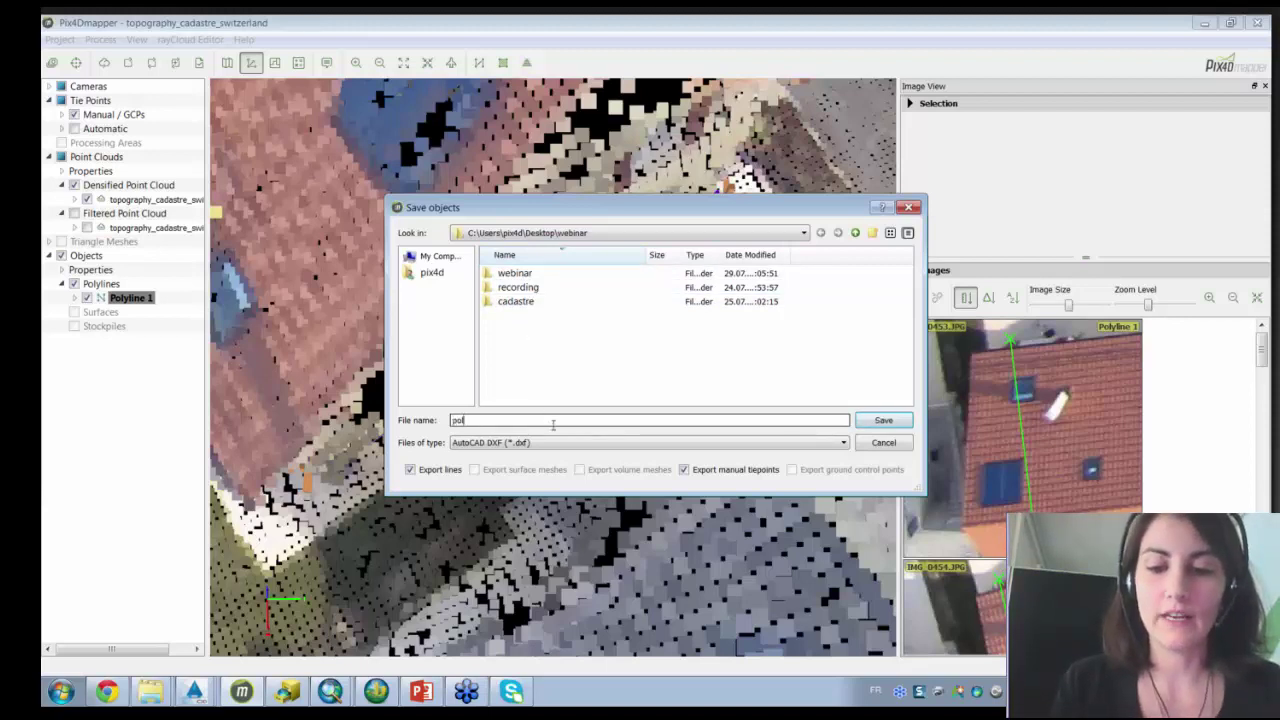
key("BackSpace")
key("BackSpace")
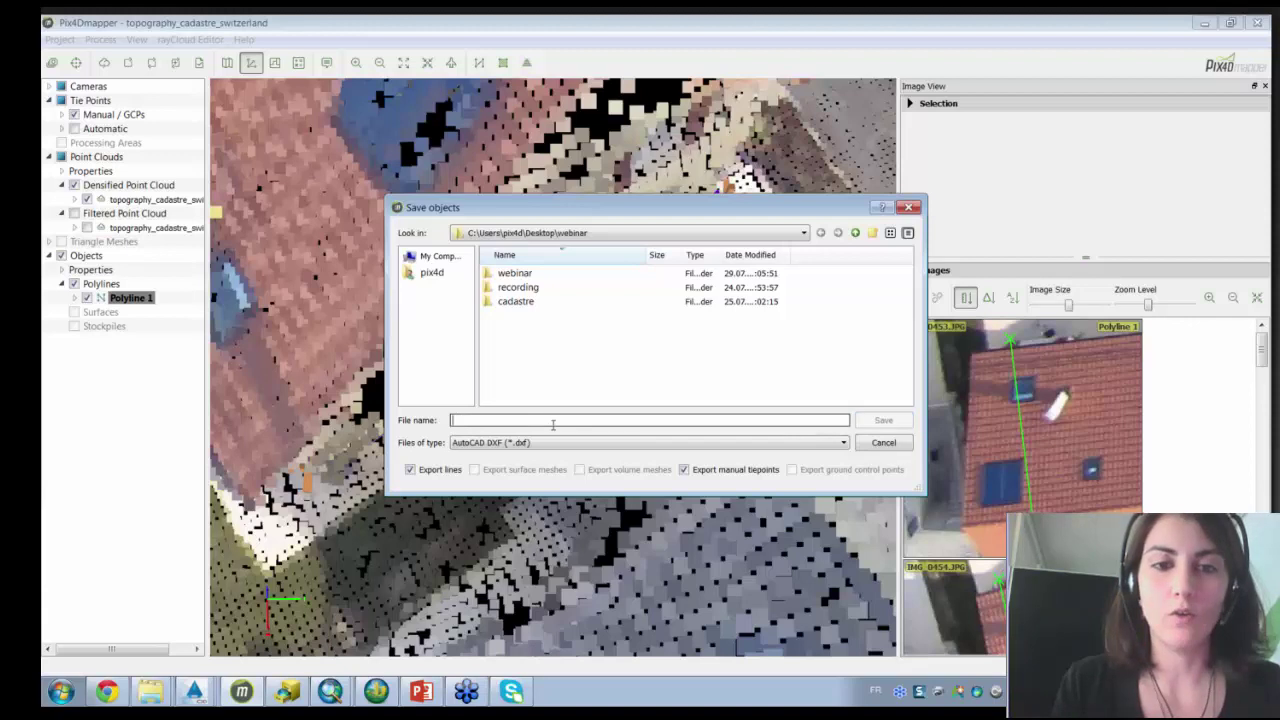
type("wall_1")
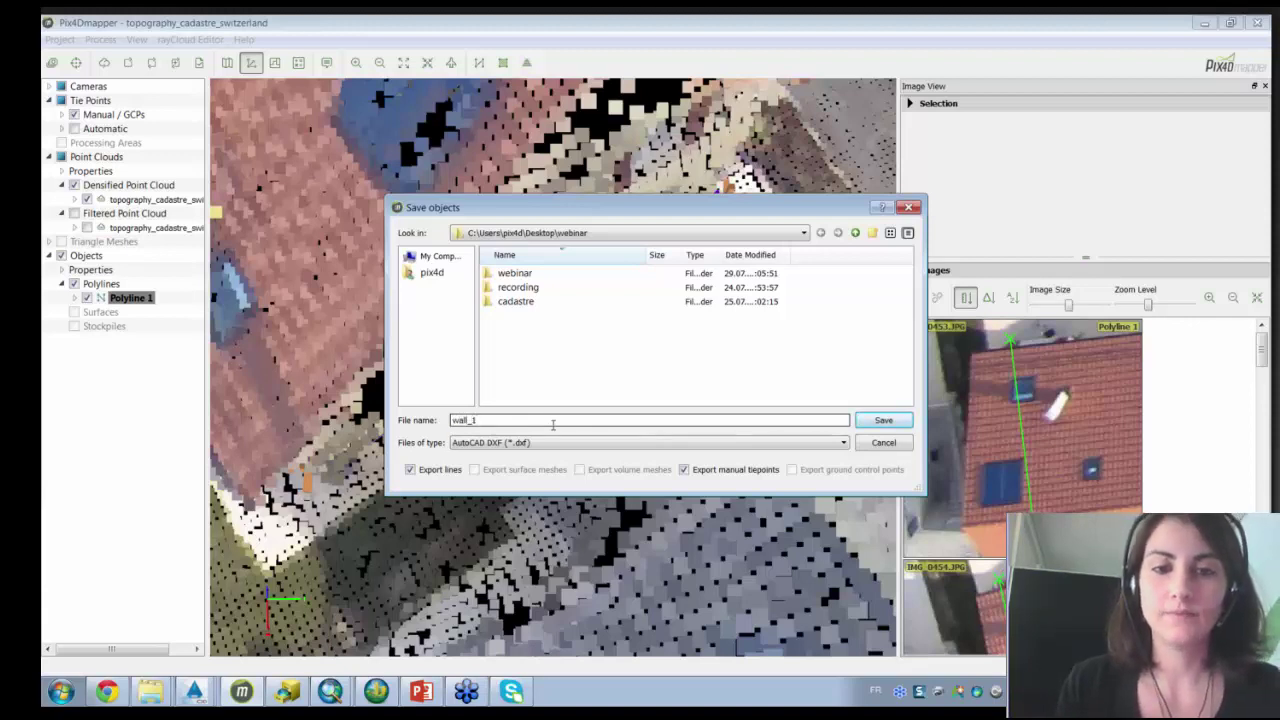
key("Return")
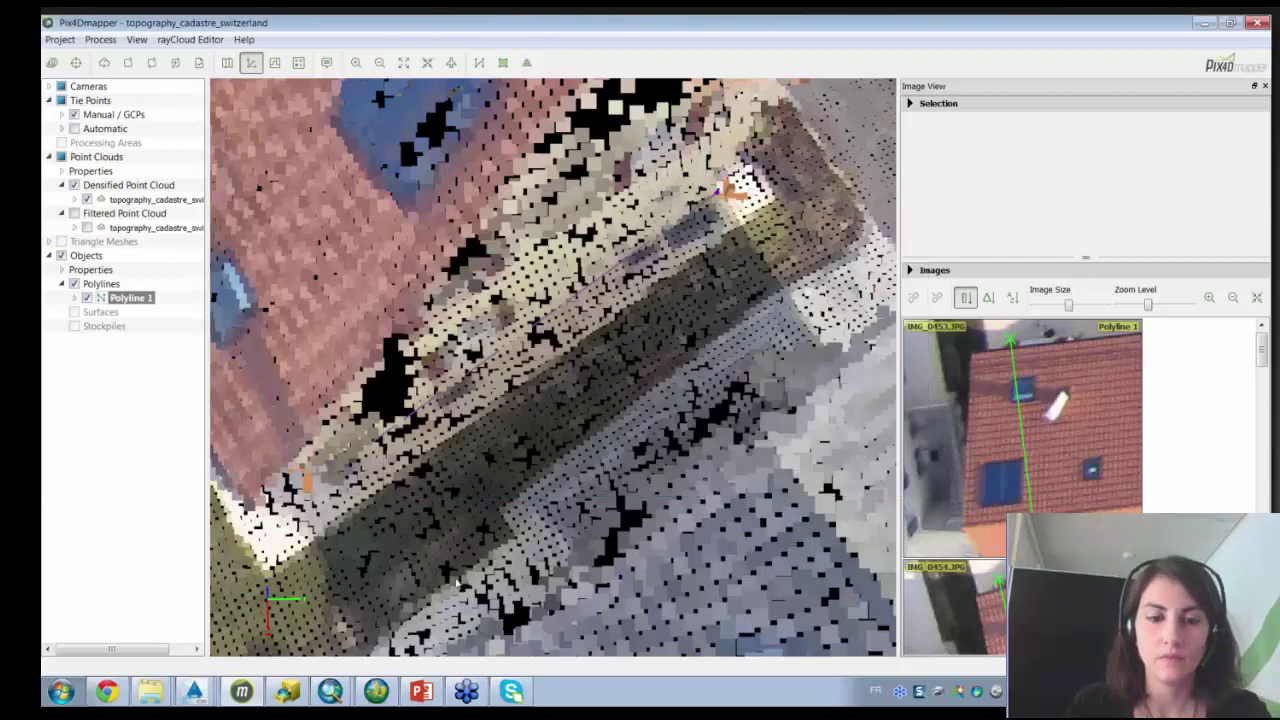
Switch to Civil 3D's Drawing1 and start the MAPIMPORT command.
mouse_move(330, 691)
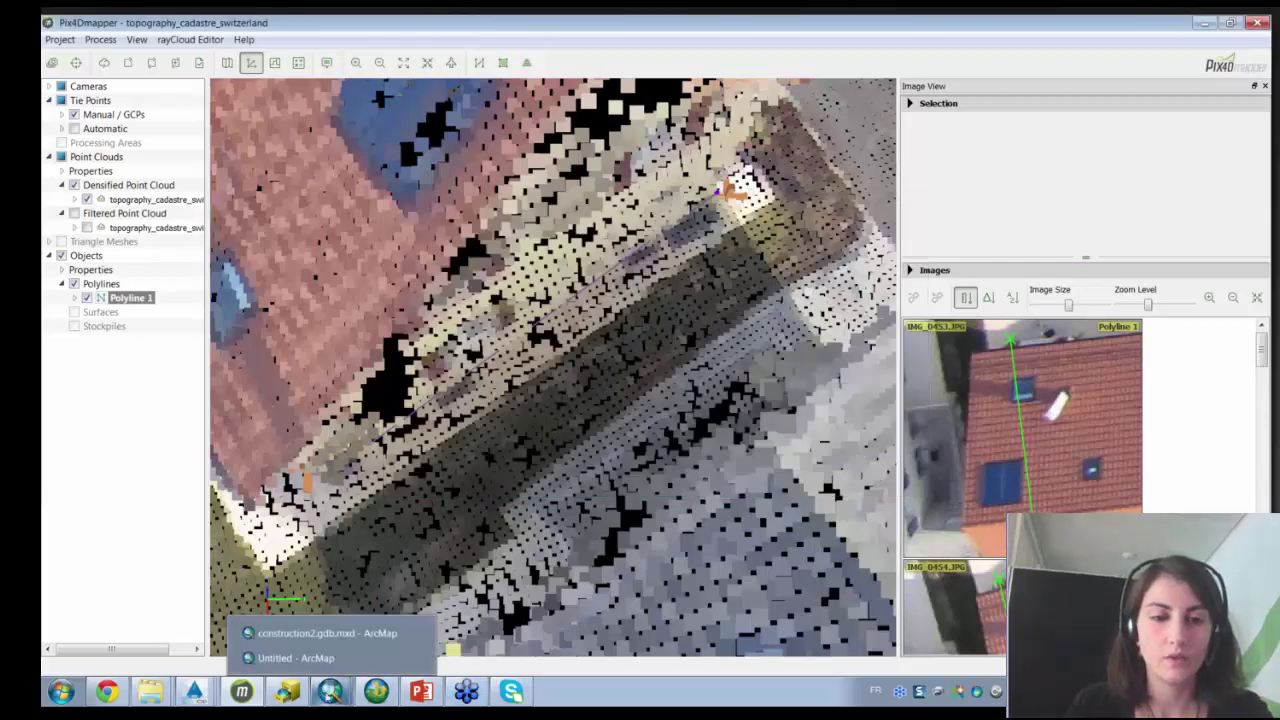
left_click(196, 689)
left_click(203, 664)
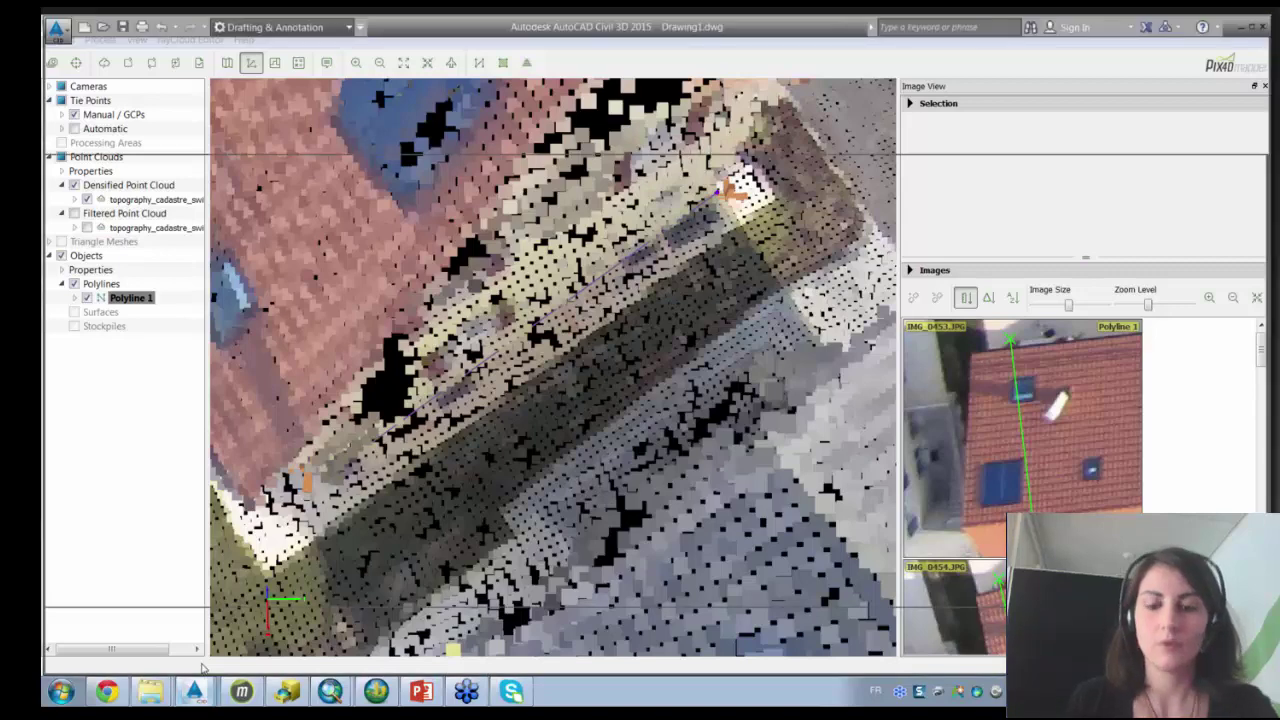
type("mapimport")
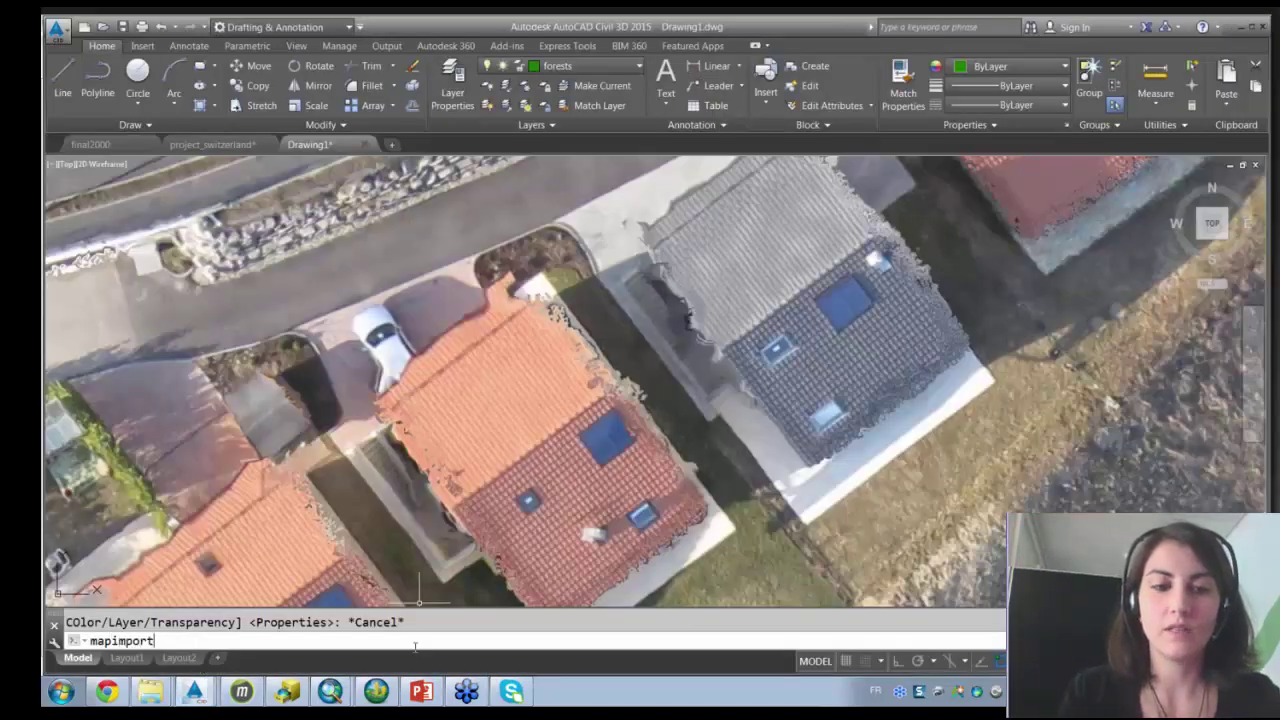
key("Return")
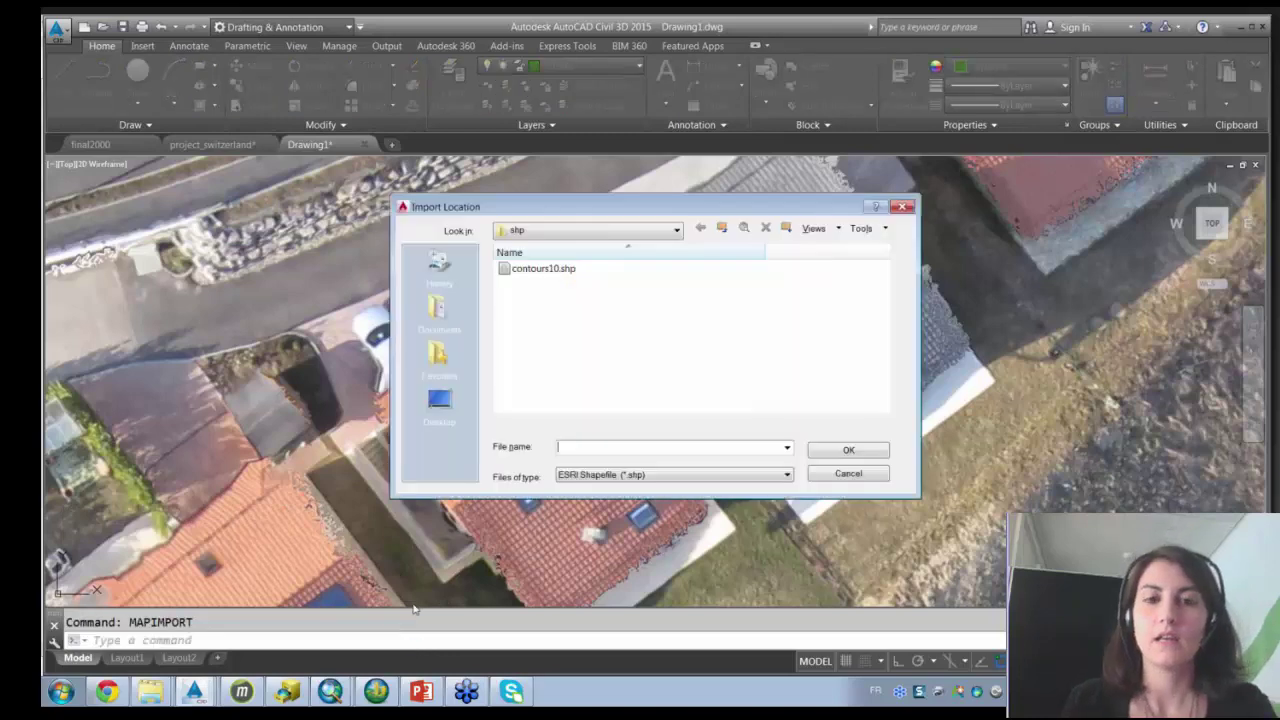
left_click(676, 231)
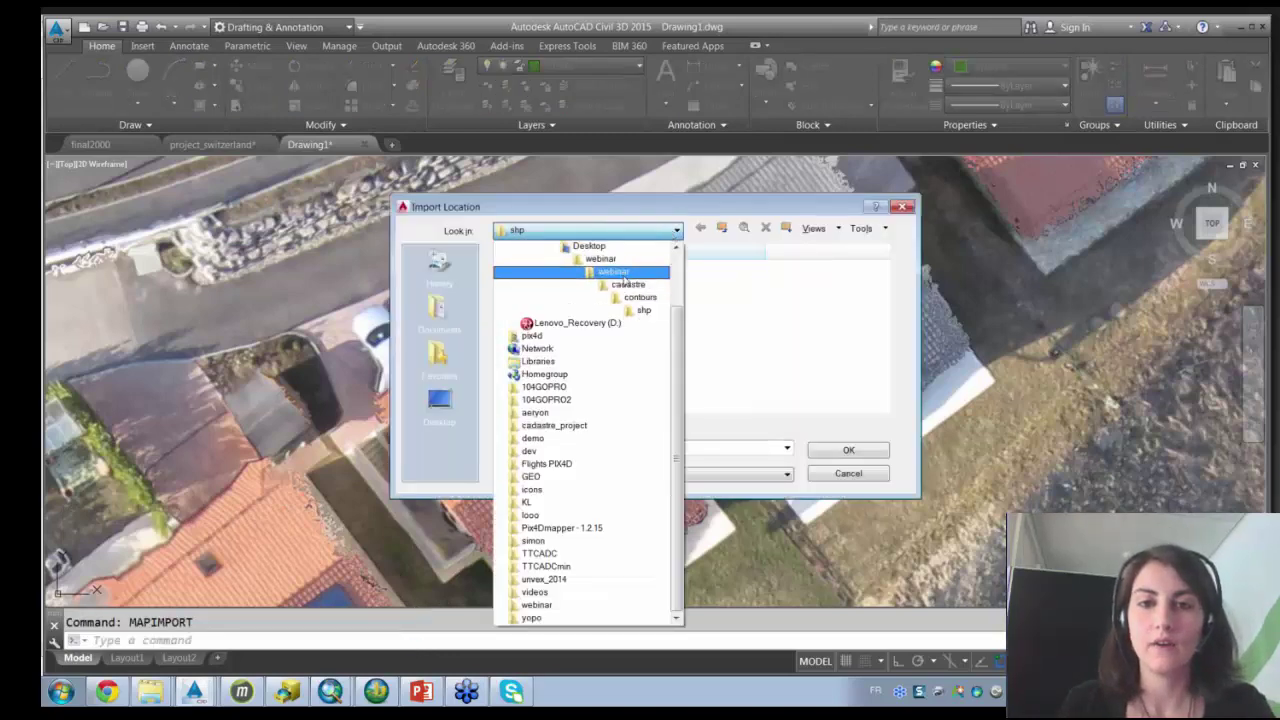
left_click(536, 603)
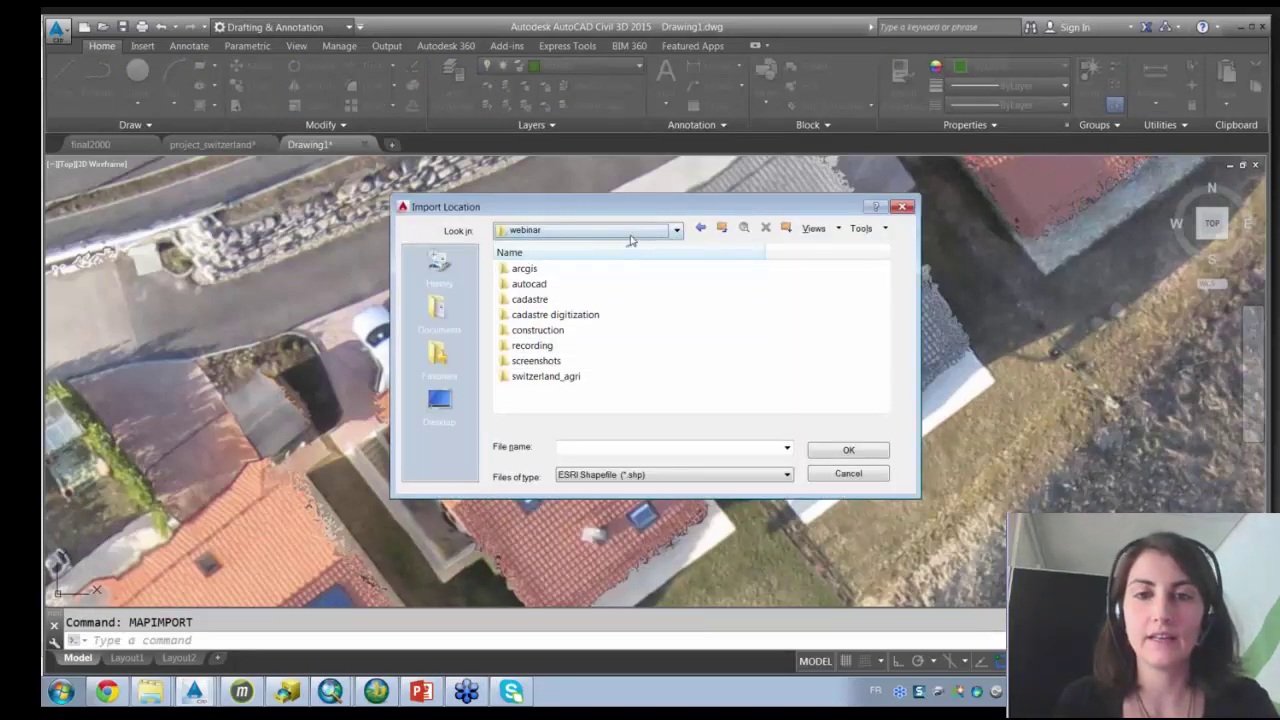
left_click(698, 232)
Import the shapefile lines_linestrips.shp from the autocad folder inside the desktop's nested webinar folders.
left_click(676, 231)
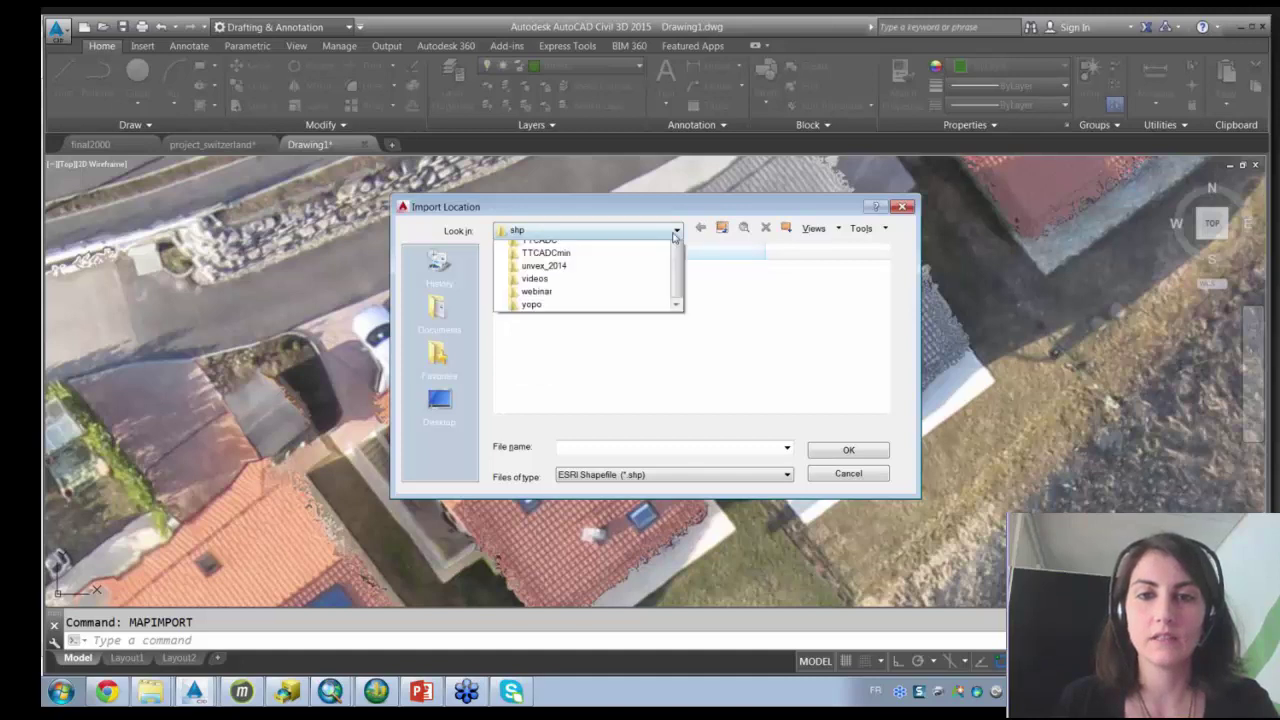
scroll(585, 300, "up", 2)
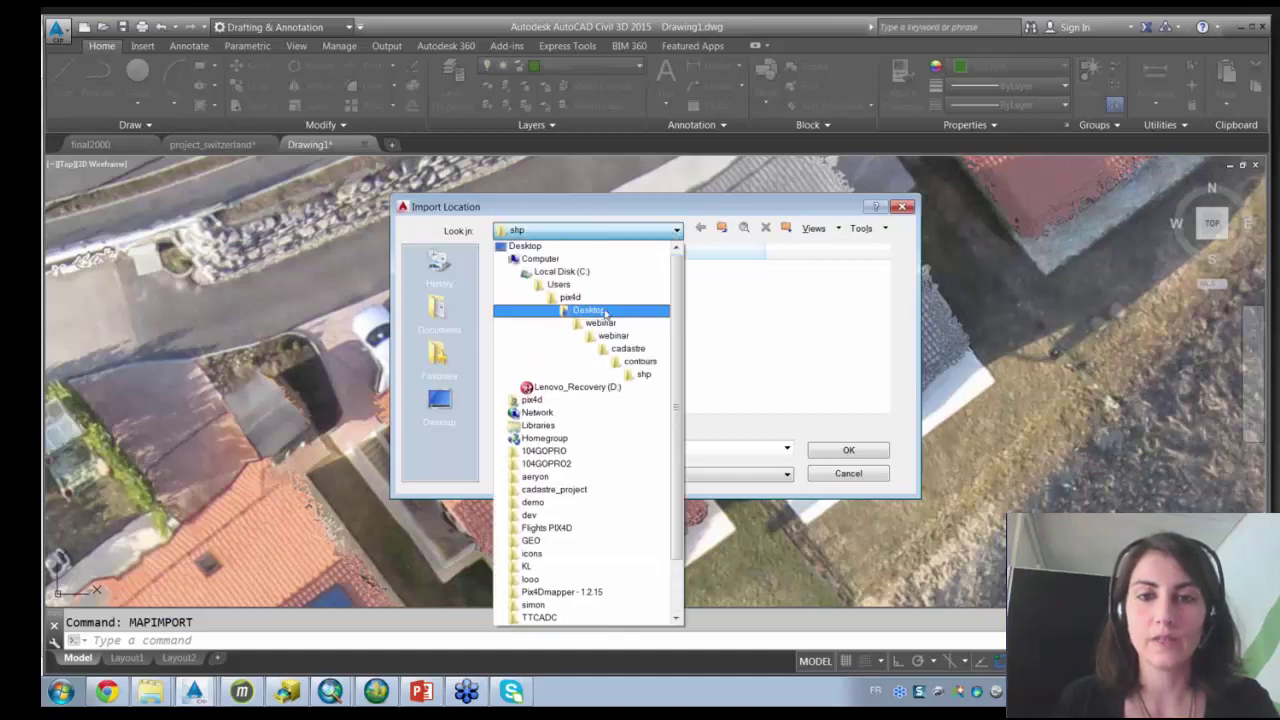
left_click(605, 323)
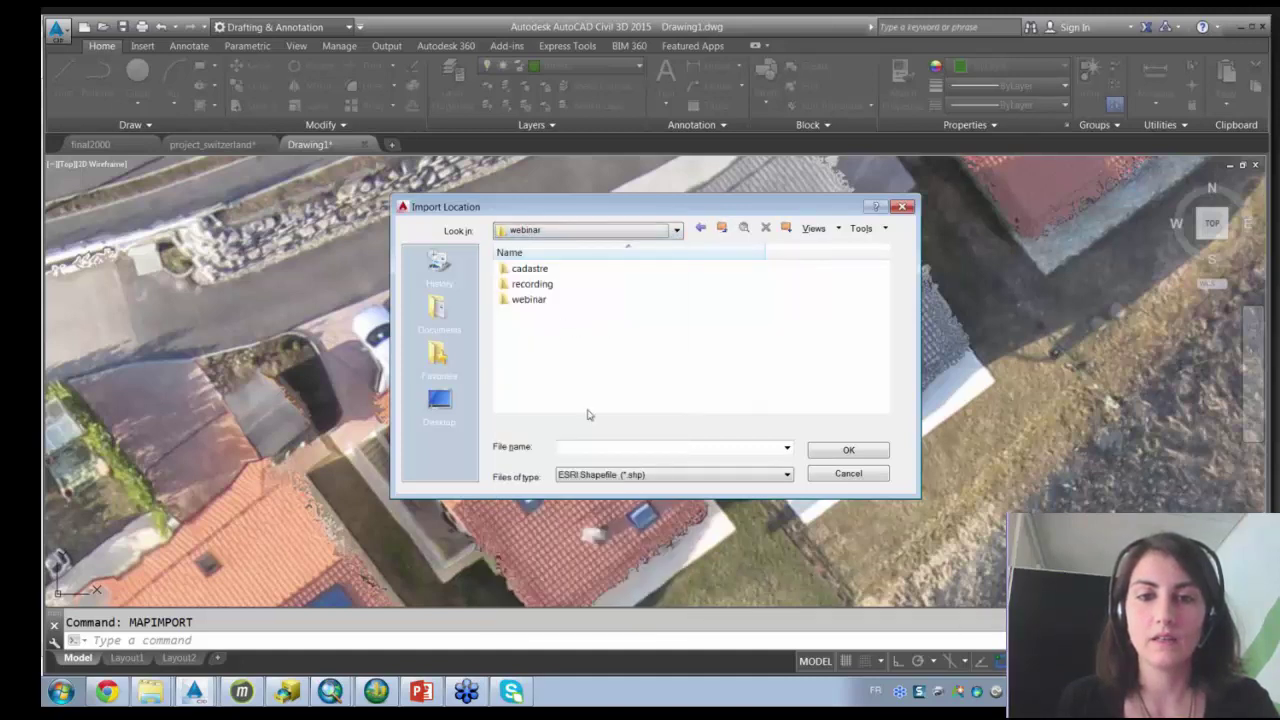
double_click(540, 299)
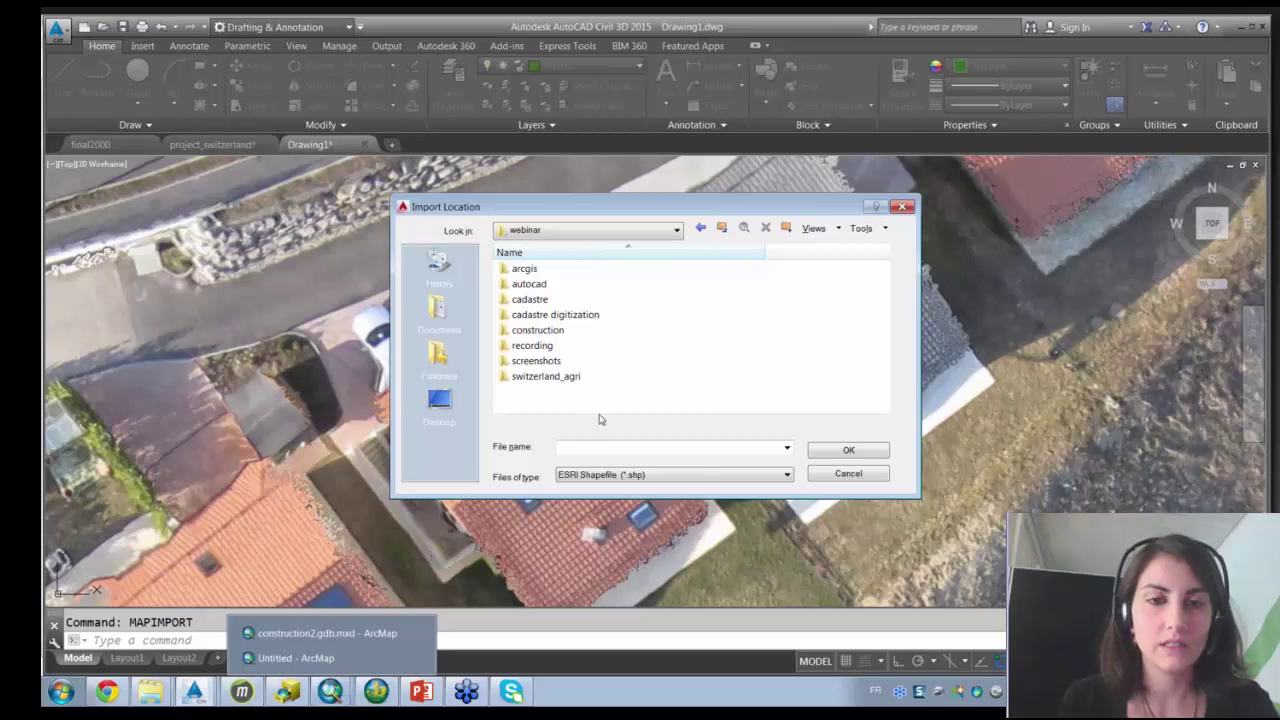
double_click(530, 299)
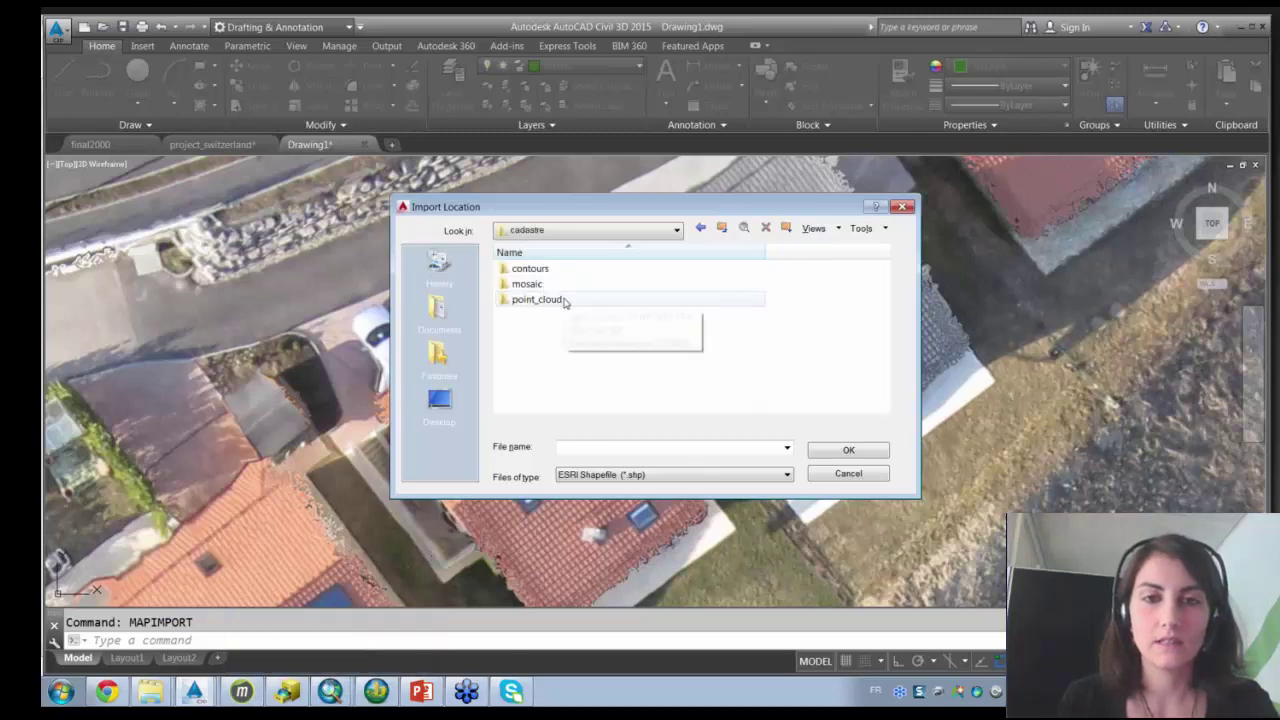
left_click(702, 229)
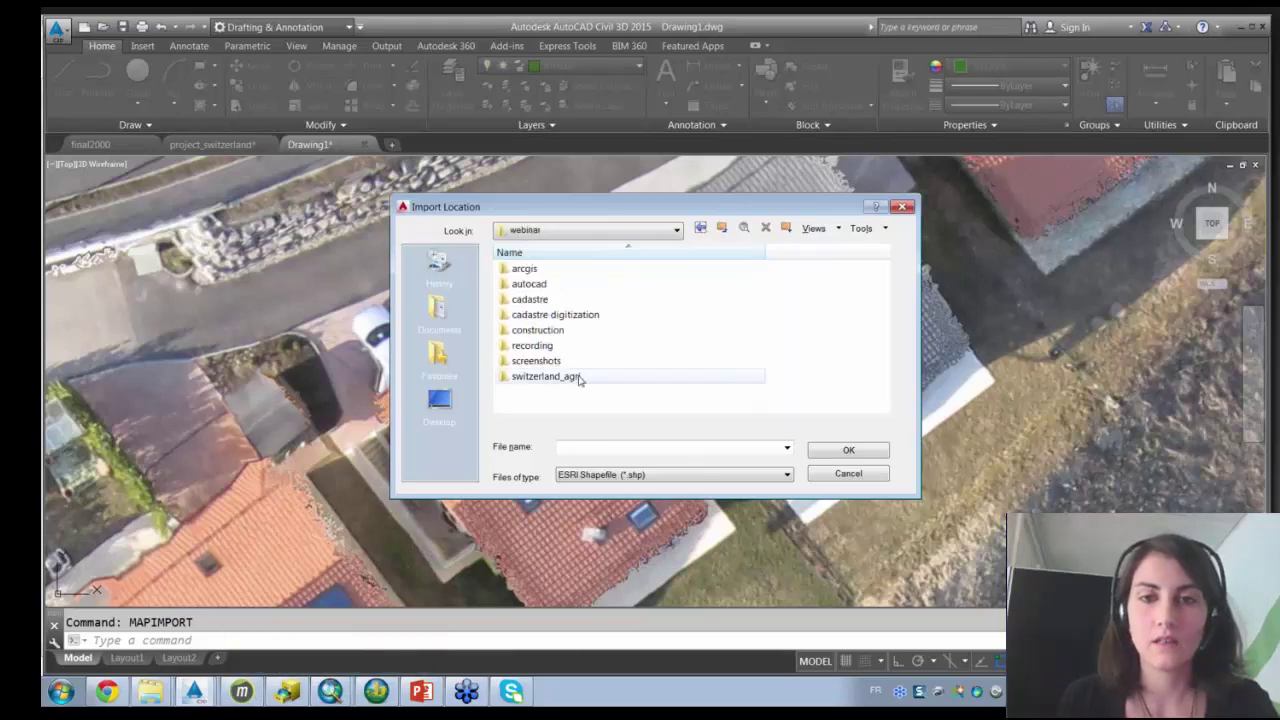
double_click(530, 284)
left_click(557, 318)
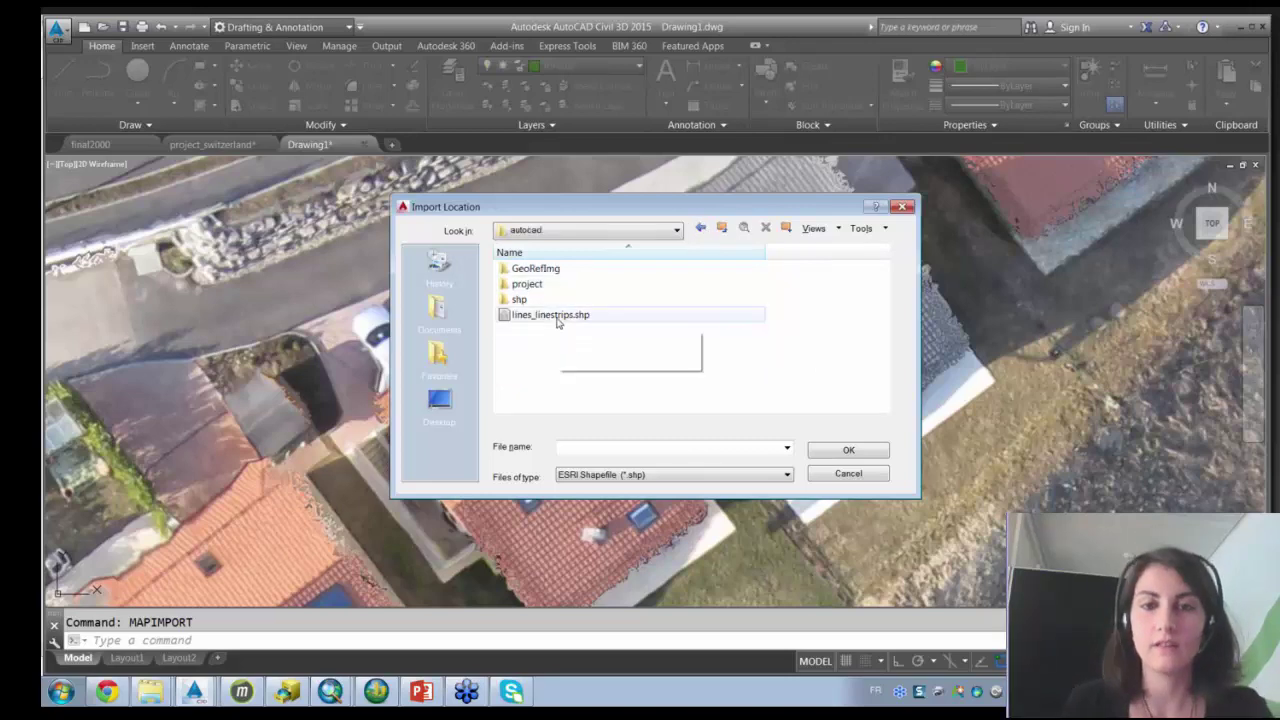
double_click(557, 318)
left_click(715, 518)
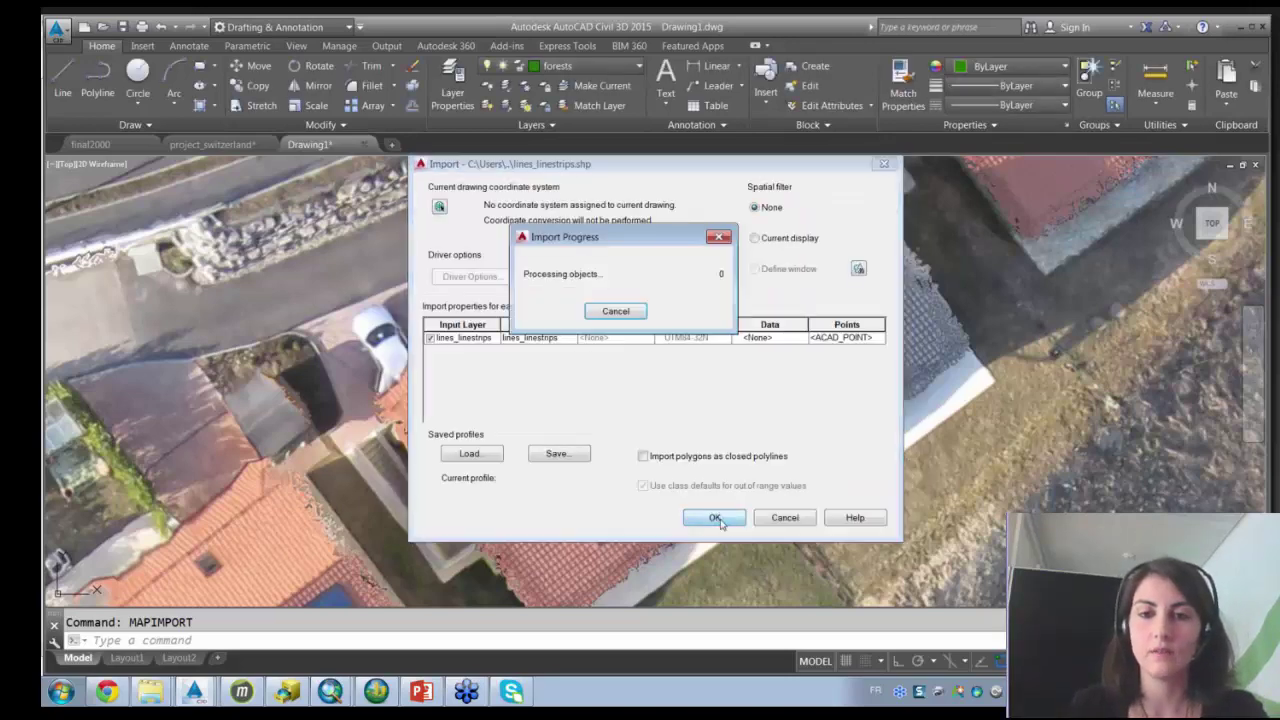
Examine how the imported line fits the facade of the orange-roofed house beside the white car.
scroll(694, 470, "down", 2)
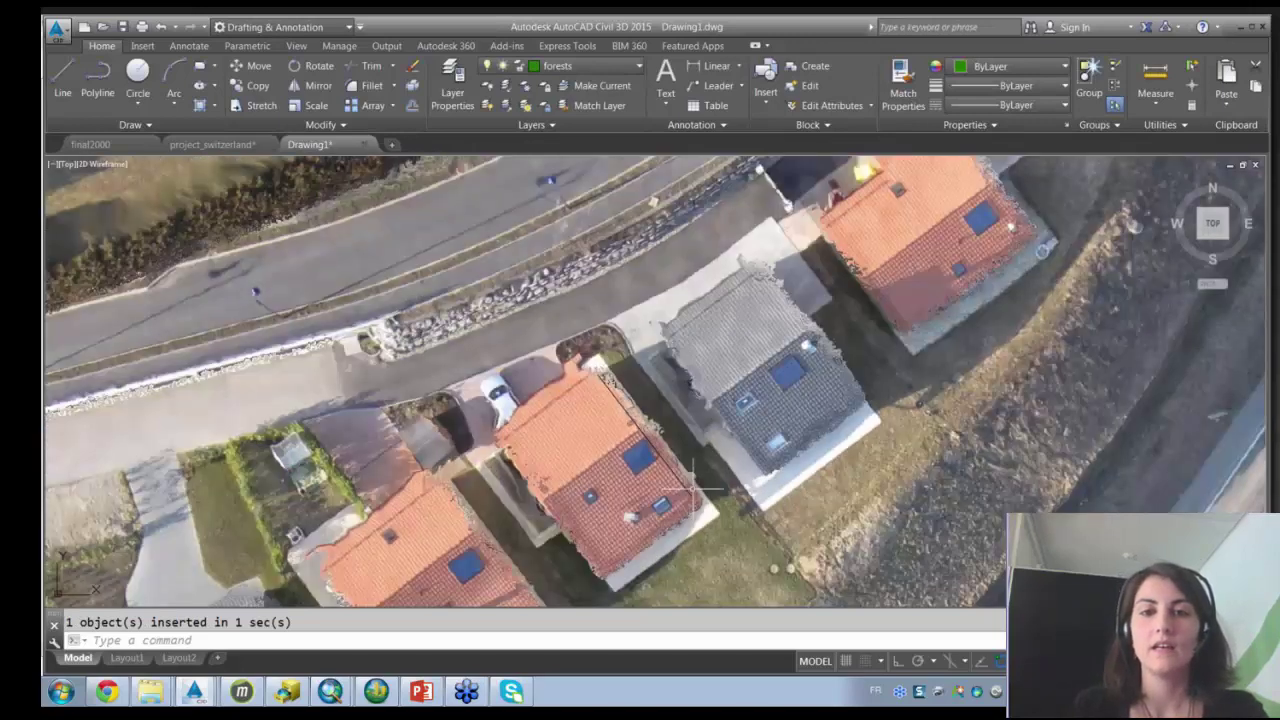
left_click_drag(694, 480, 680, 406)
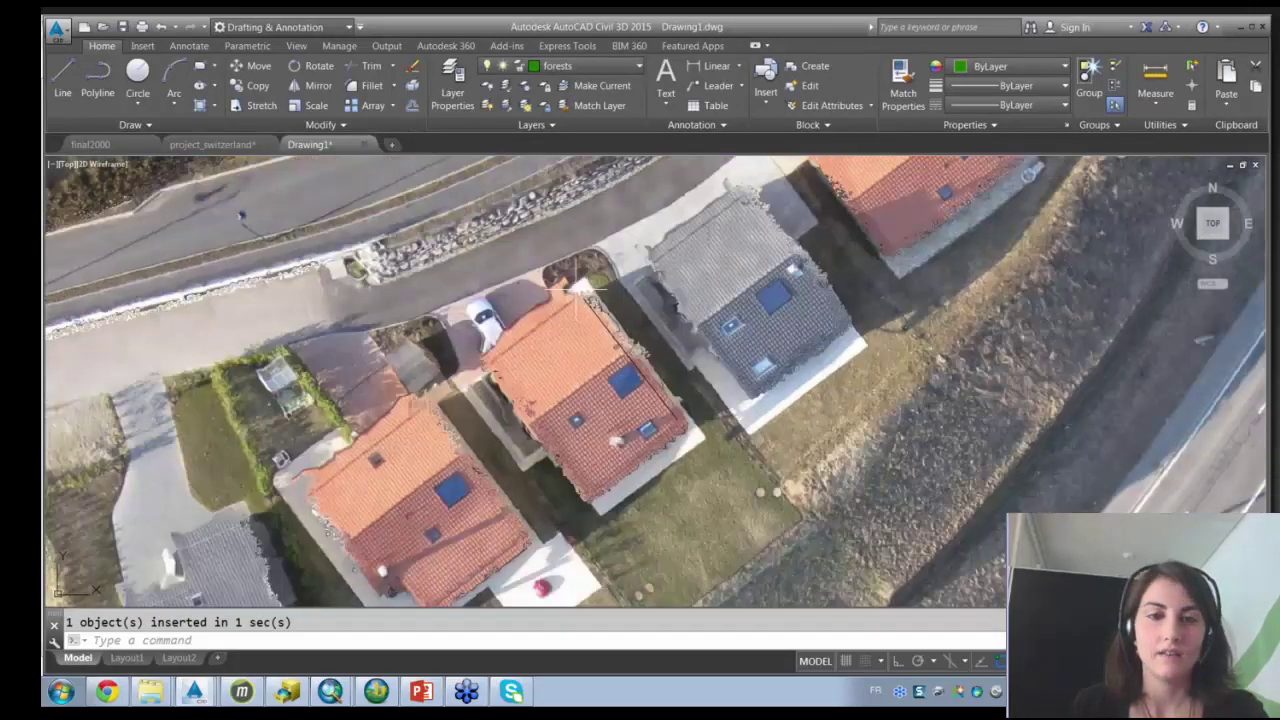
scroll(586, 314, "down", 2)
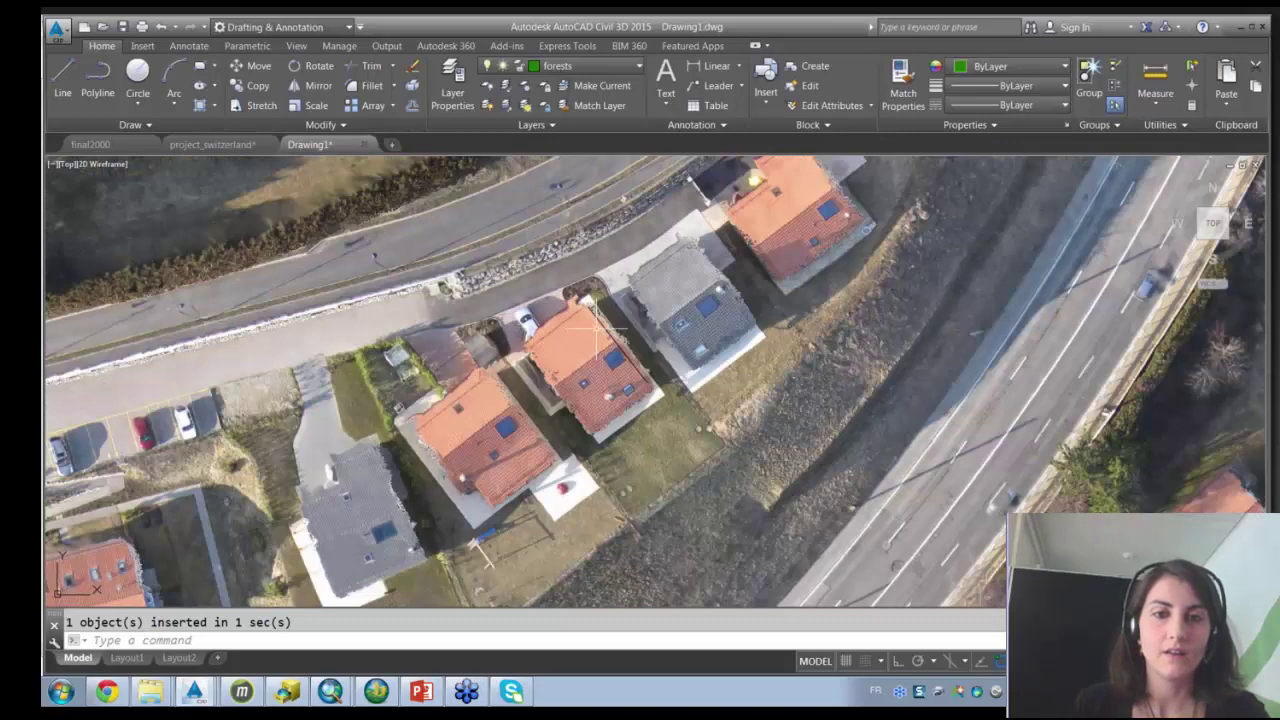
scroll(598, 330, "up", 3)
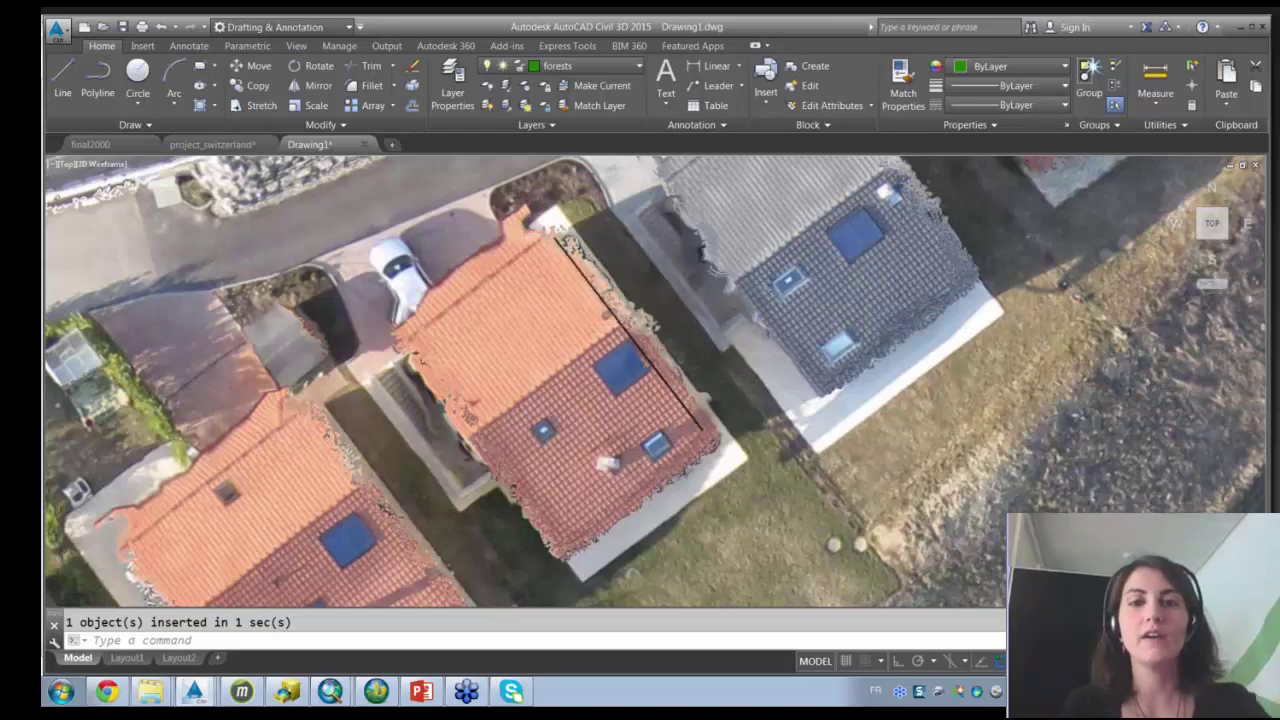
Switch to Pix4Dmapper and show the creation and export options available for the project's Objects group.
scroll(655, 370, "down", 2)
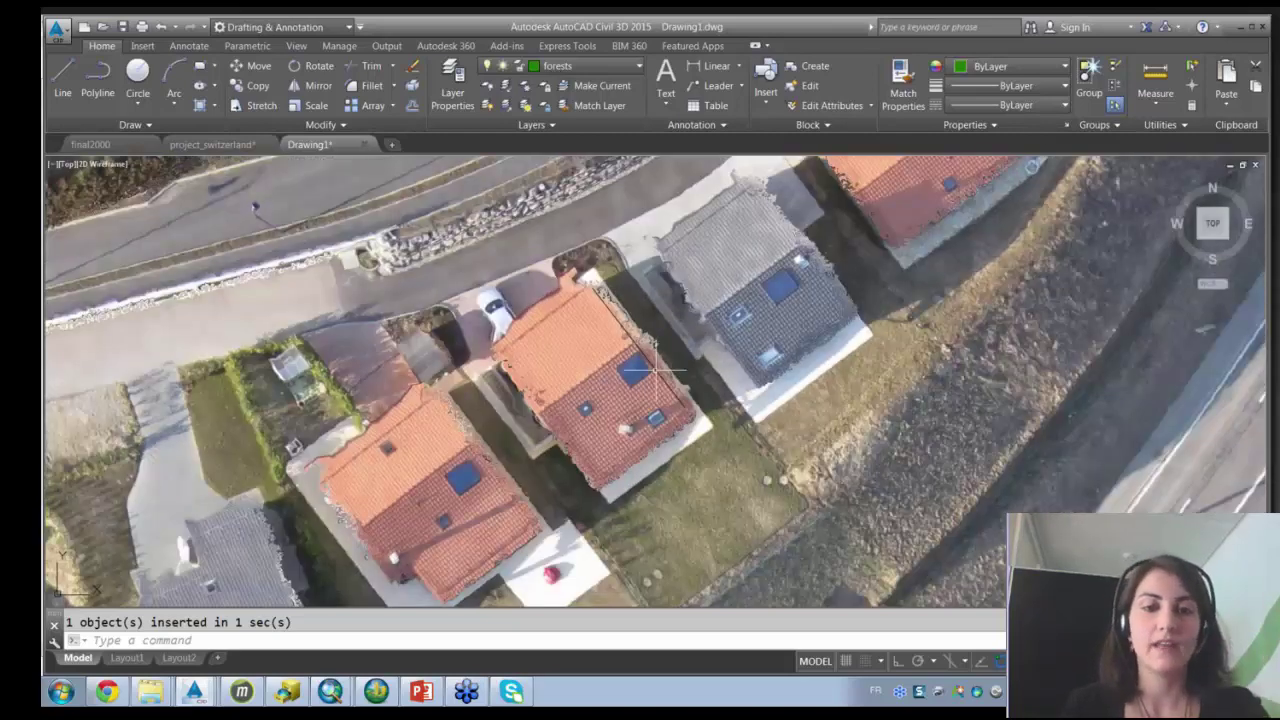
scroll(655, 370, "down", 3)
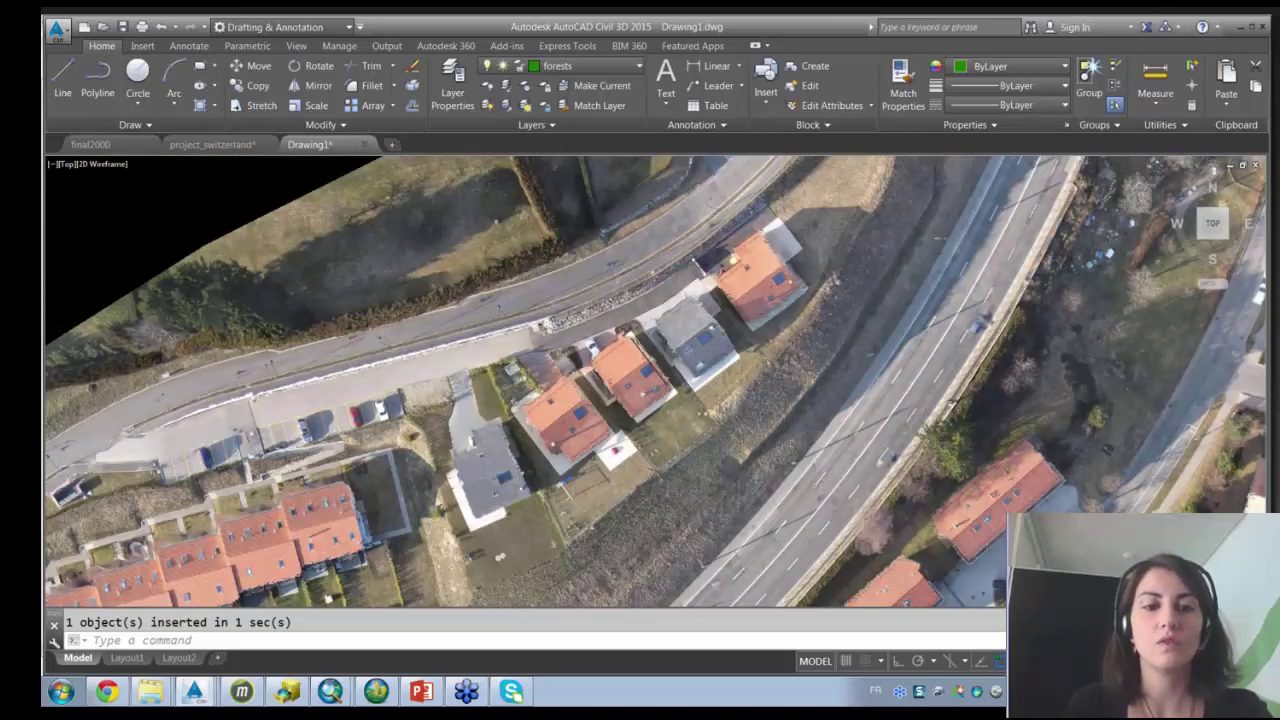
scroll(655, 370, "down", 3)
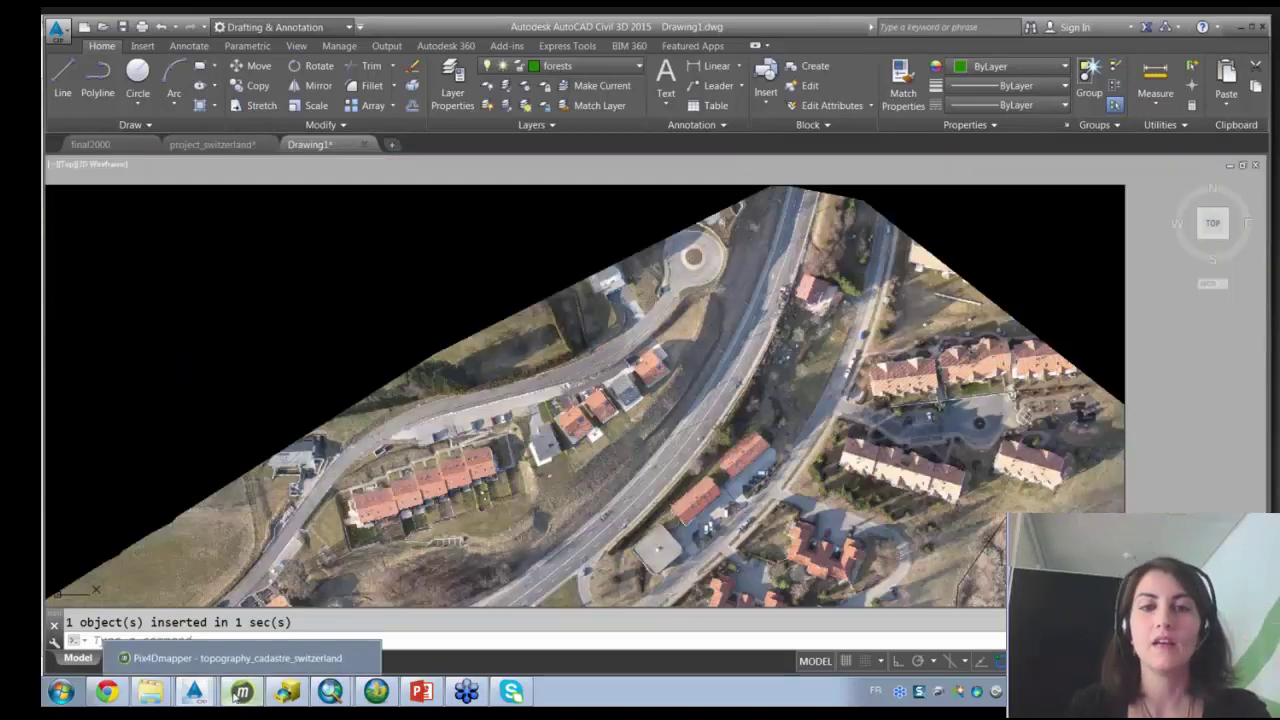
left_click(238, 692)
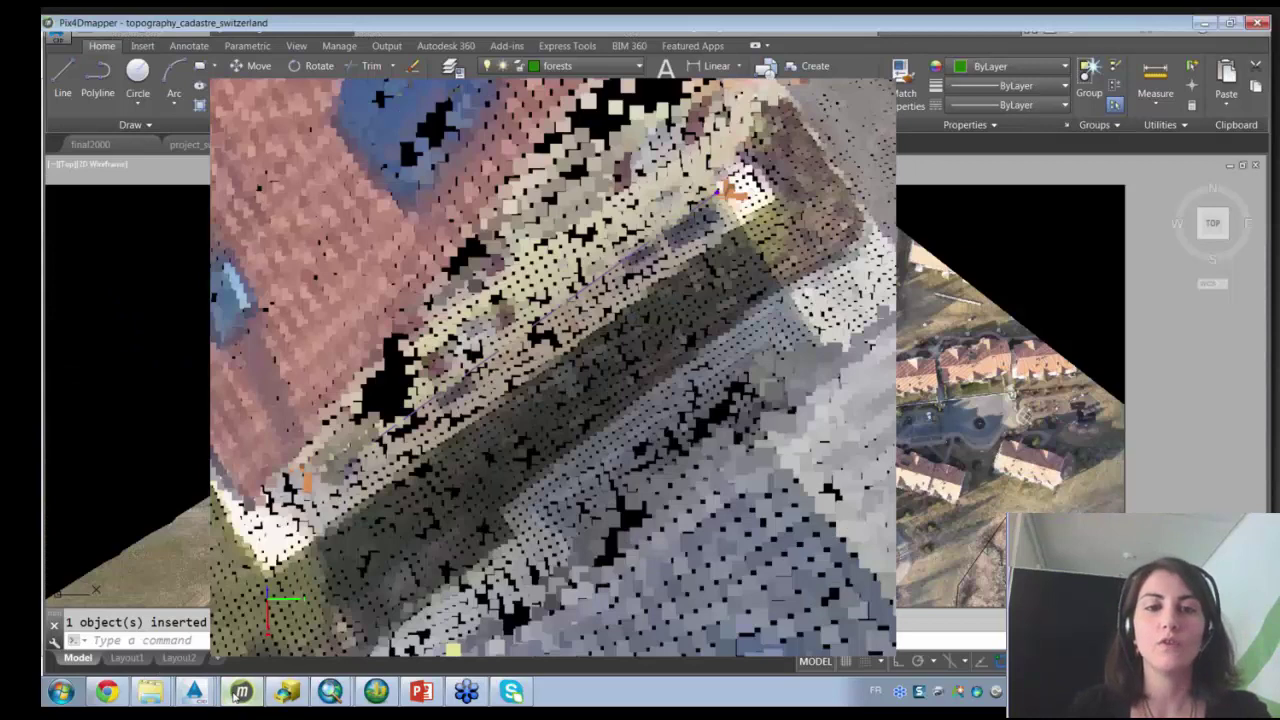
scroll(582, 393, "down", 3)
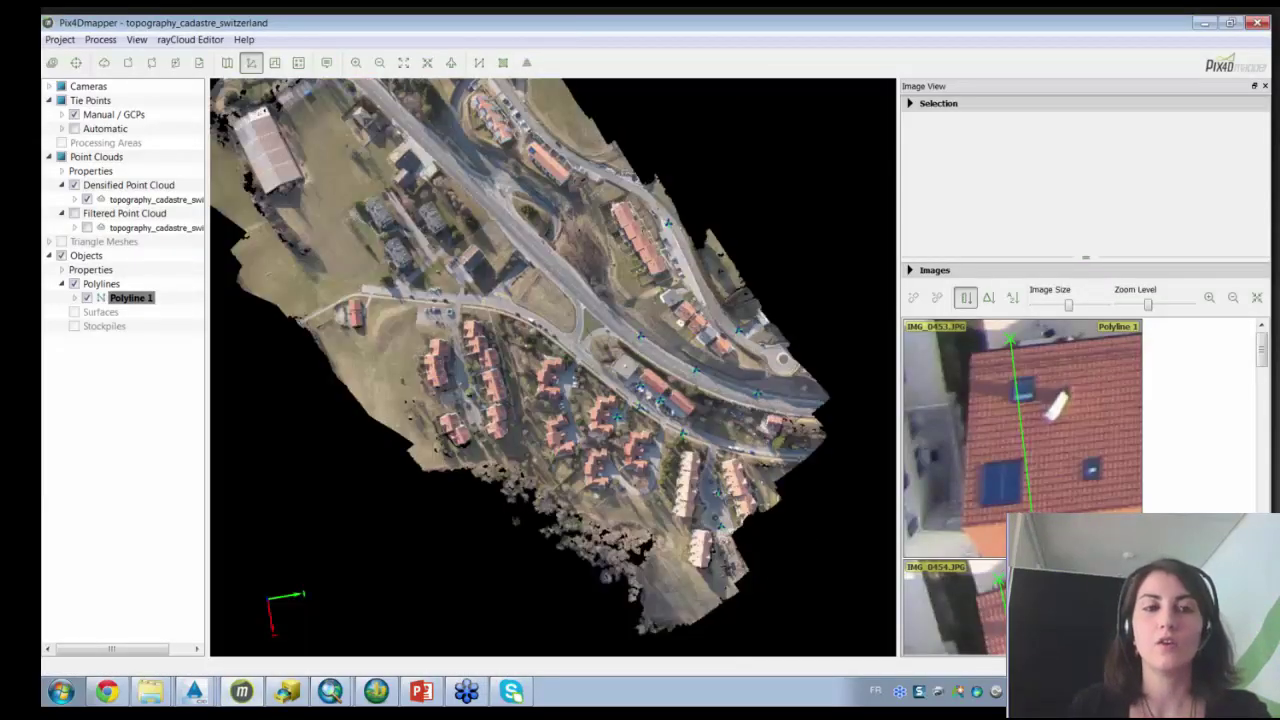
right_click(95, 258)
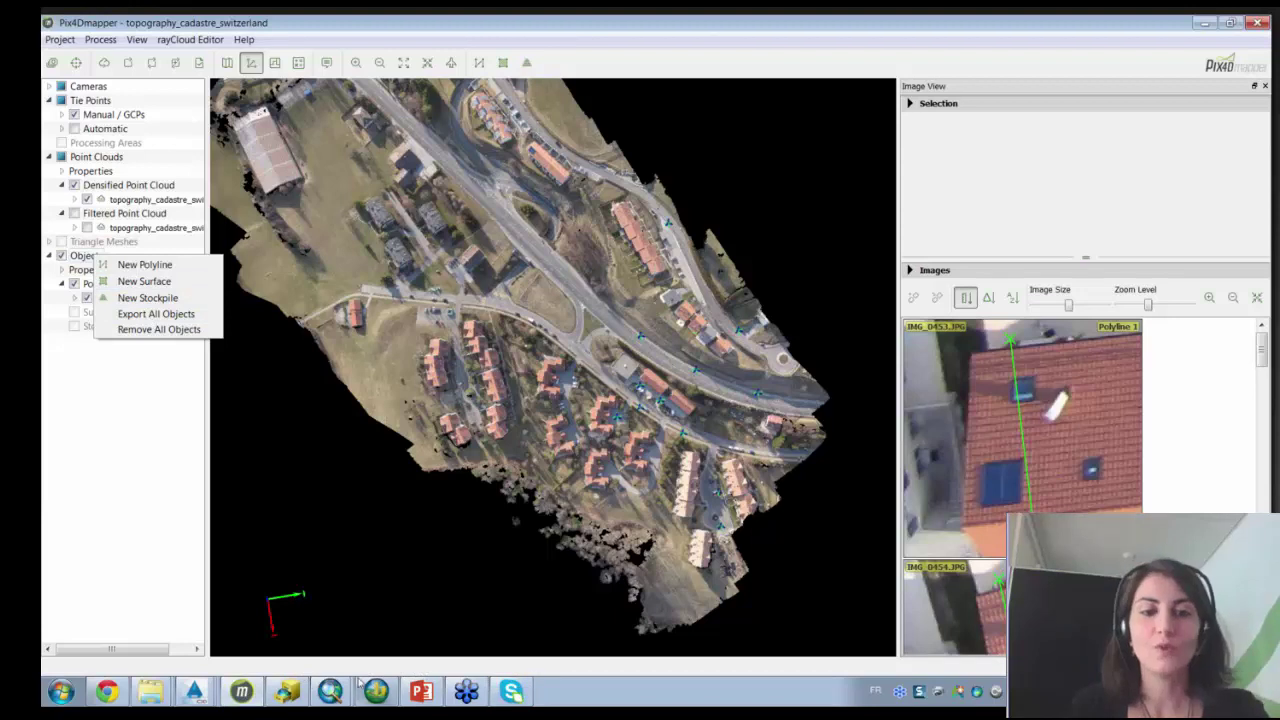
Switch to AutoCAD Civil 3D and close it without saving the changes to Drawing1.dwg and project_switzerland.dwg.
mouse_move(260, 694)
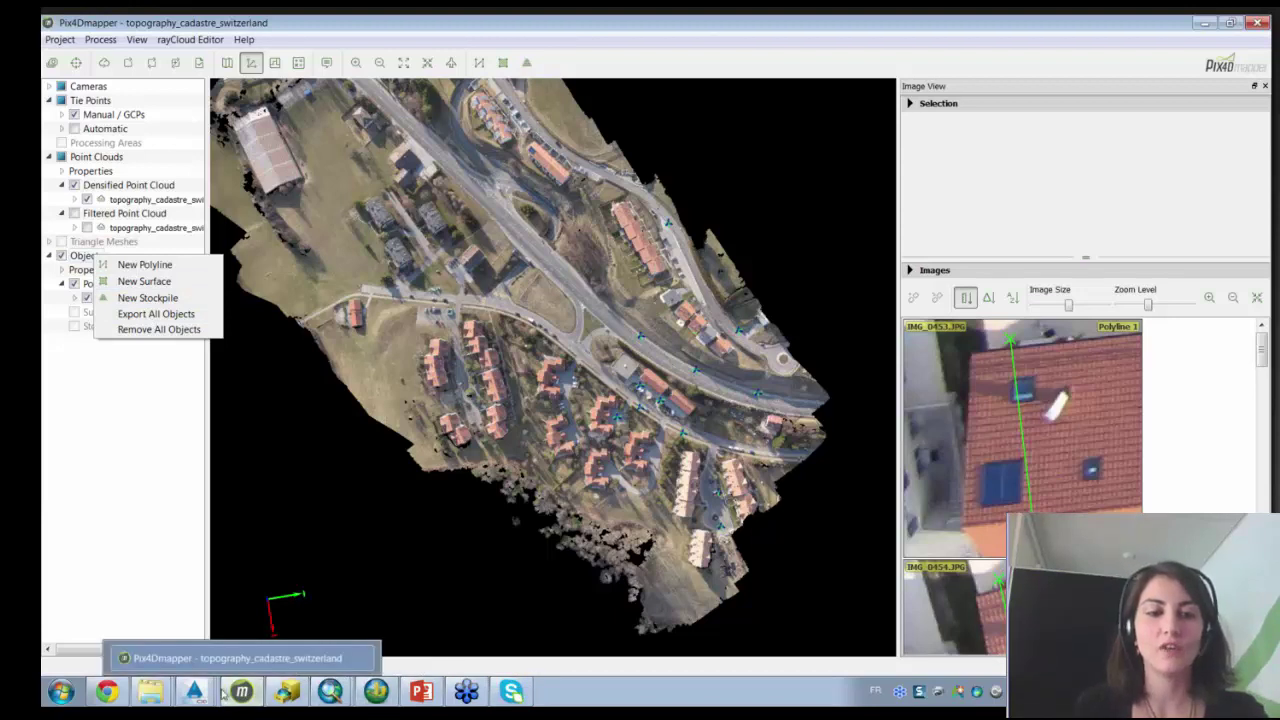
left_click(194, 691)
left_click(197, 662)
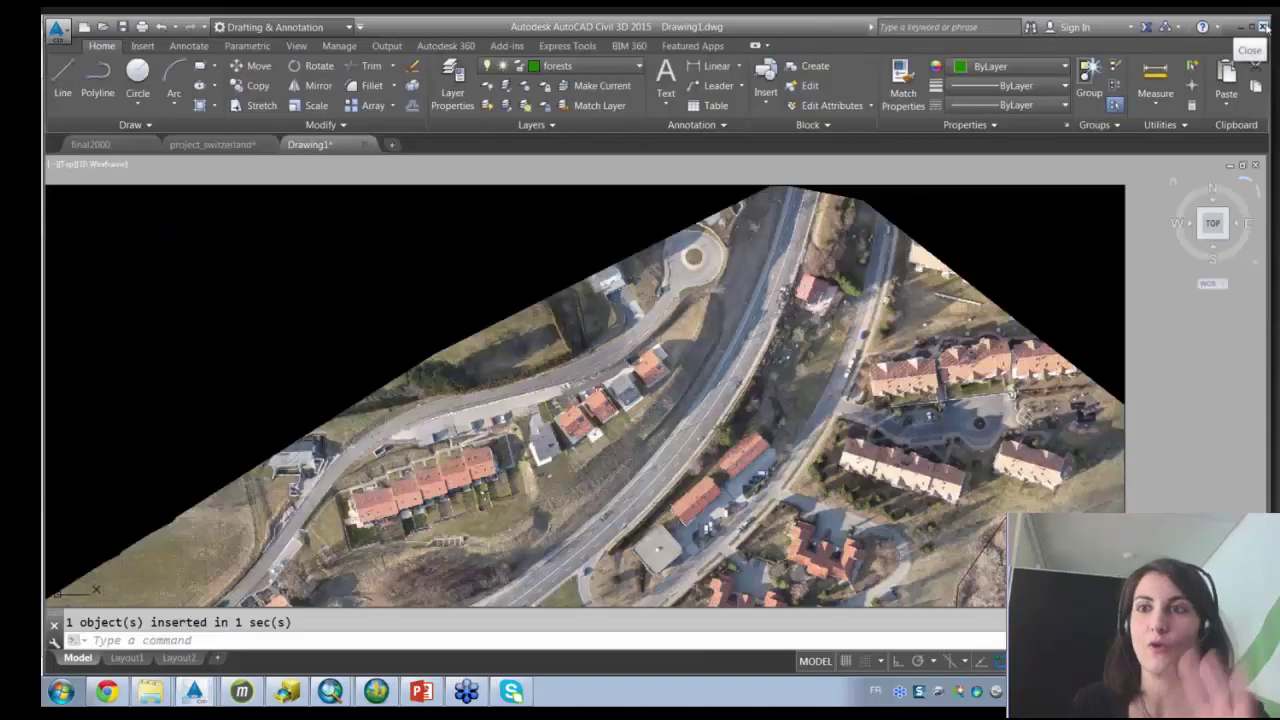
left_click(1262, 28)
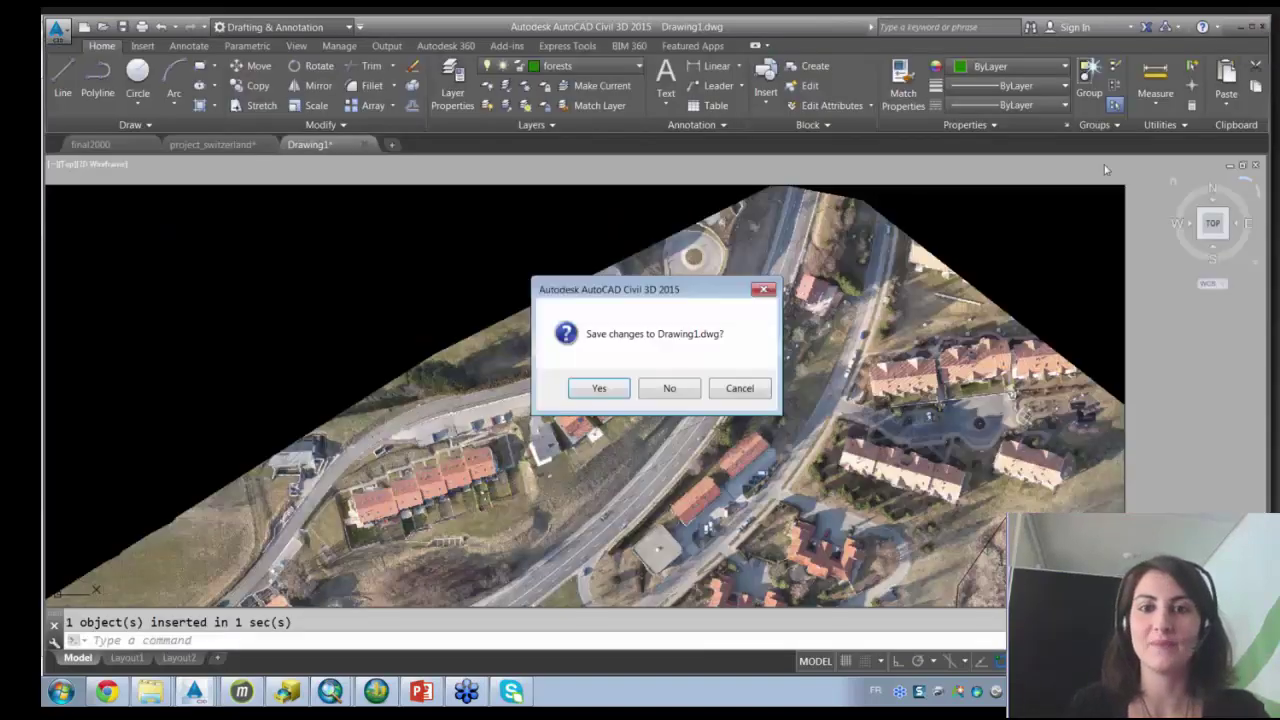
left_click(669, 387)
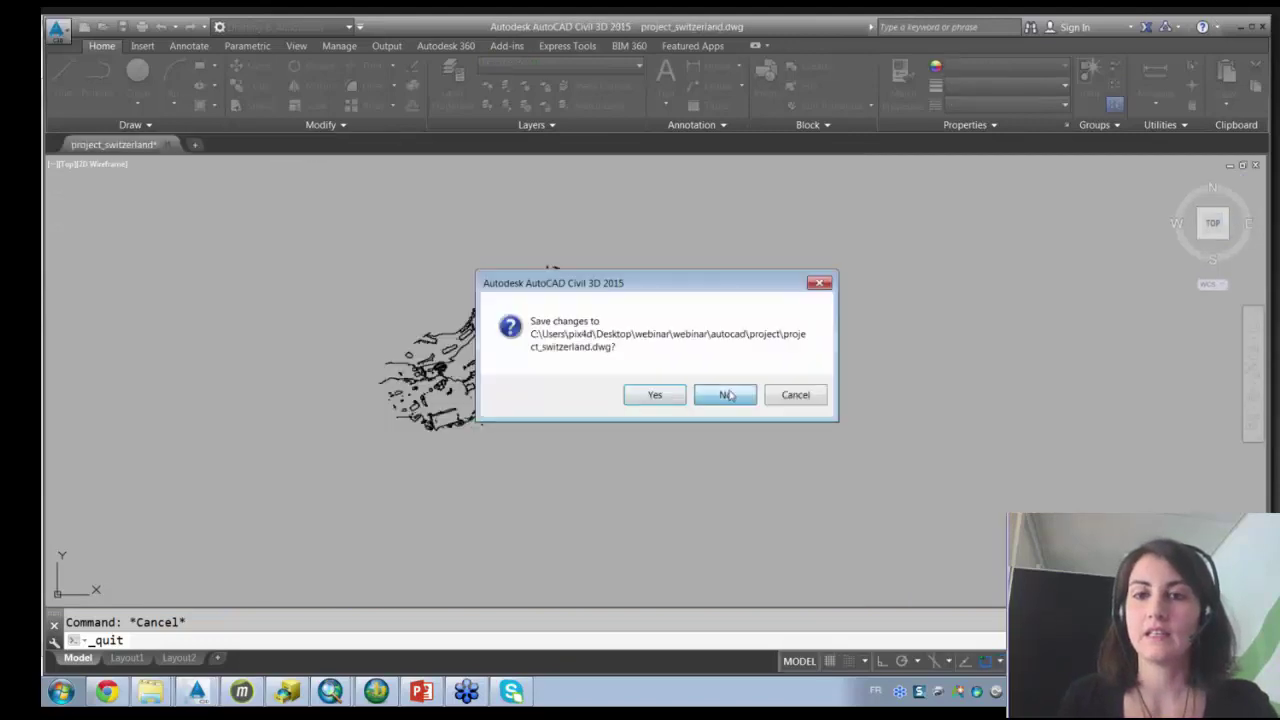
left_click(732, 395)
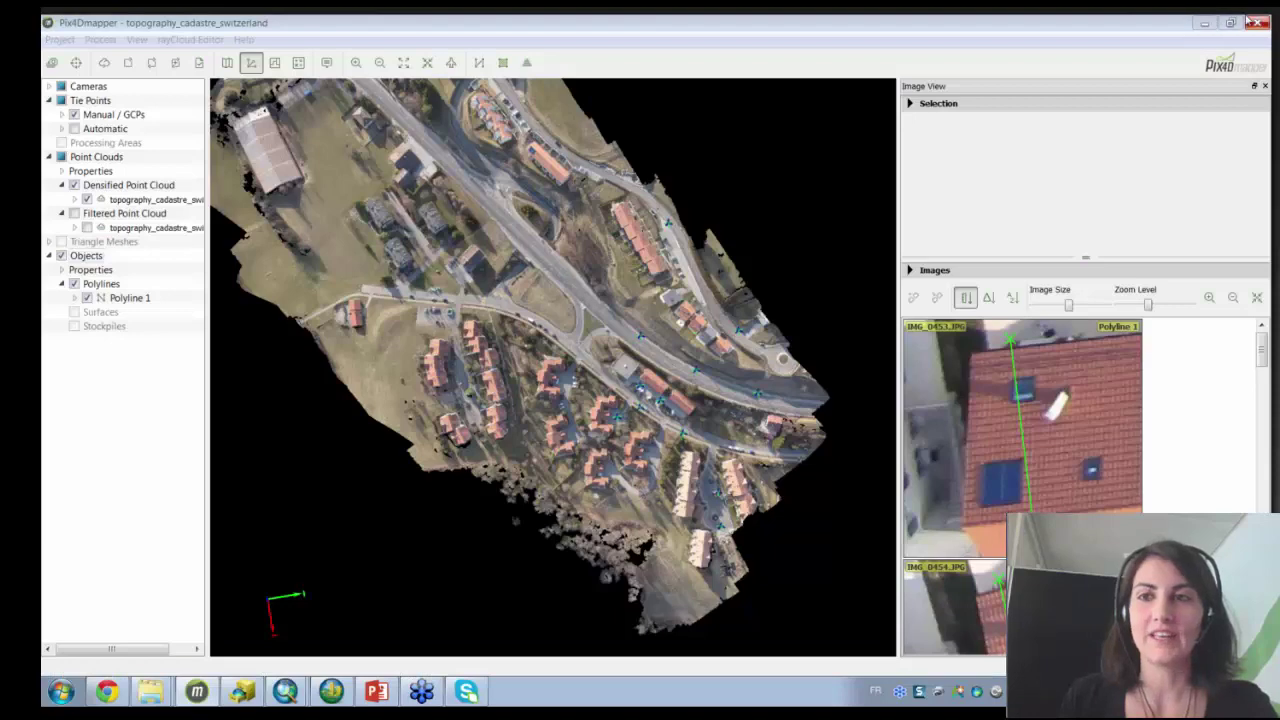
Close Pix4Dmapper and display the "How to import into ArcGIS" slide in the PowerPoint presentation.
left_click(1257, 22)
left_click(664, 369)
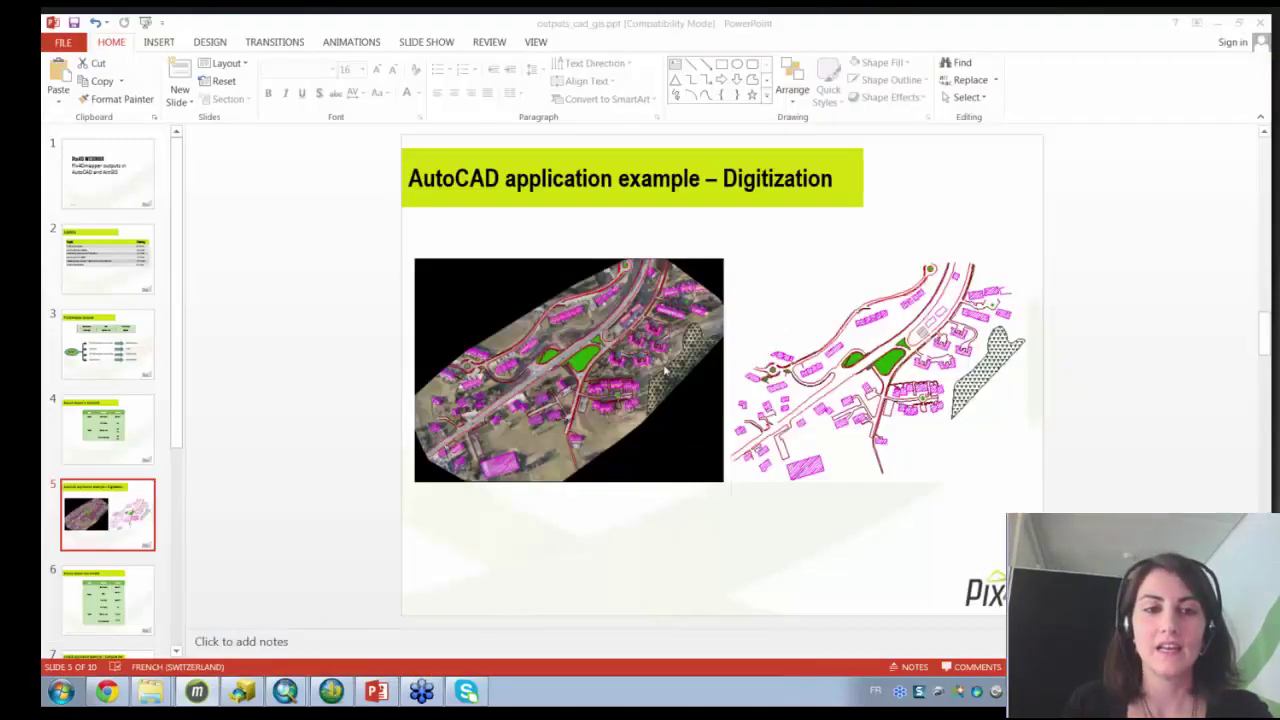
left_click(113, 583)
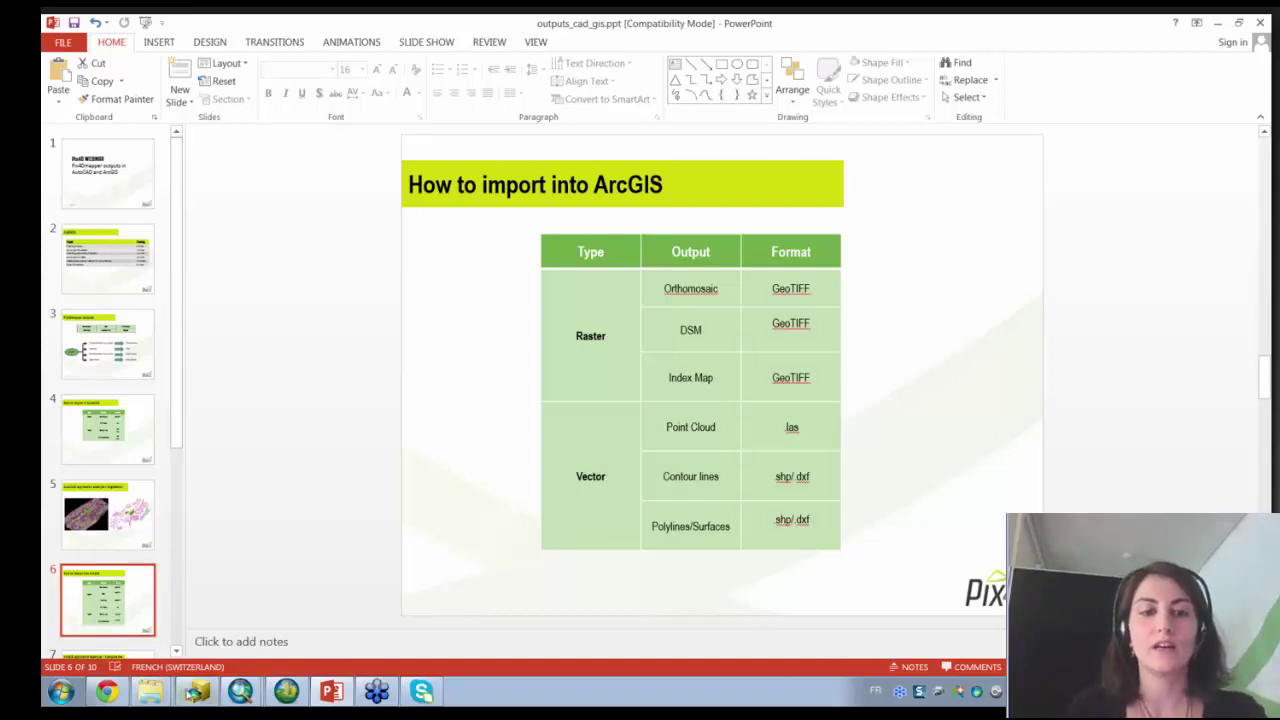
Switch to ArcCatalog, start a new folder connection and create a folder named test on the Desktop for it.
mouse_move(195, 695)
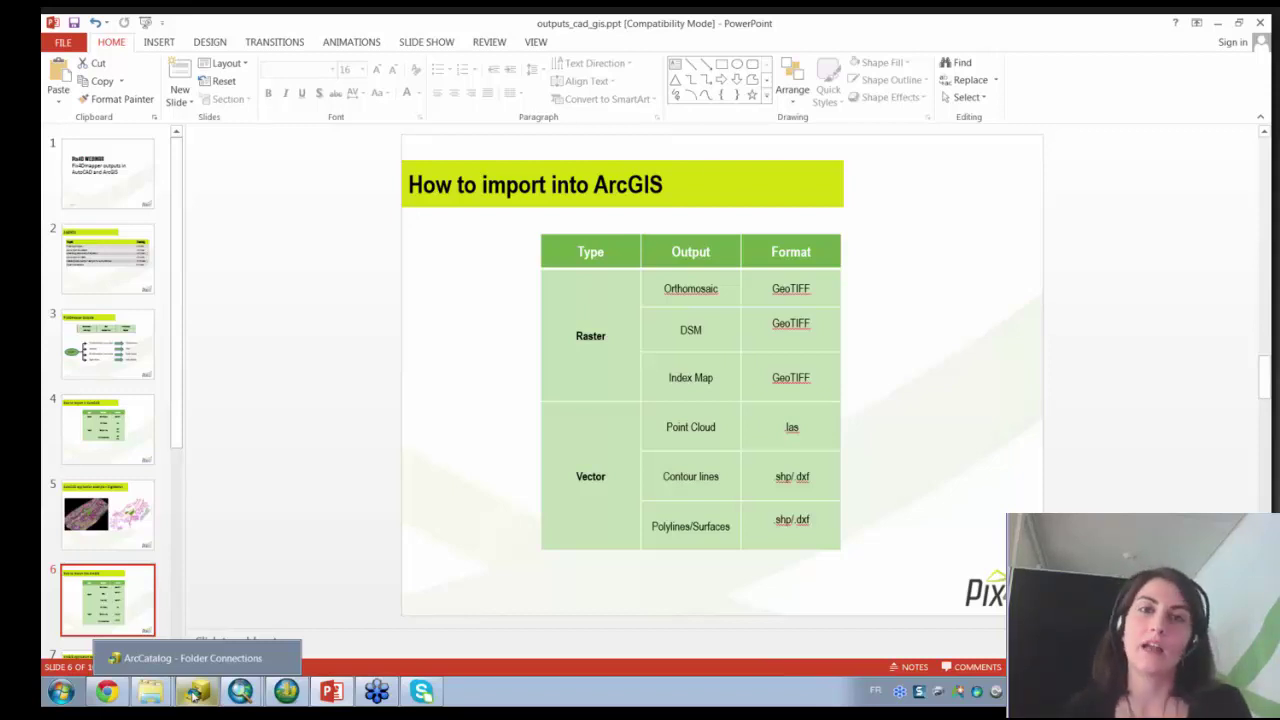
left_click(195, 693)
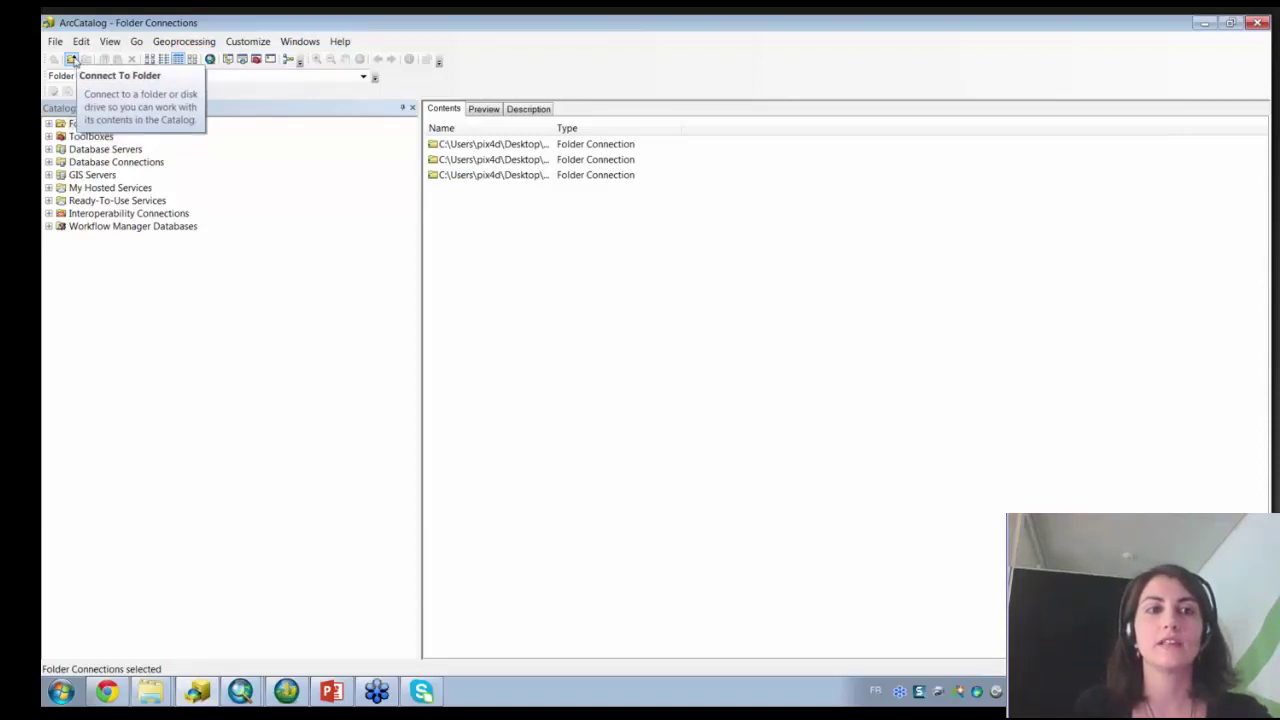
left_click(71, 60)
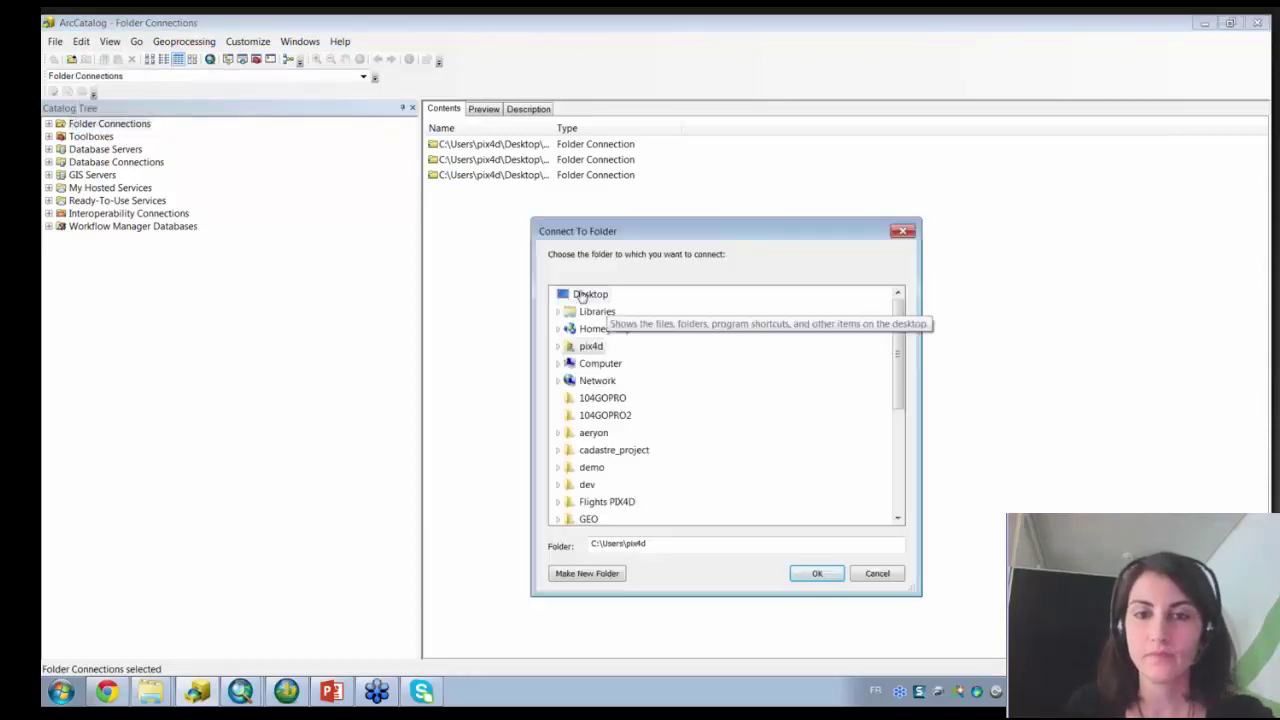
left_click(588, 574)
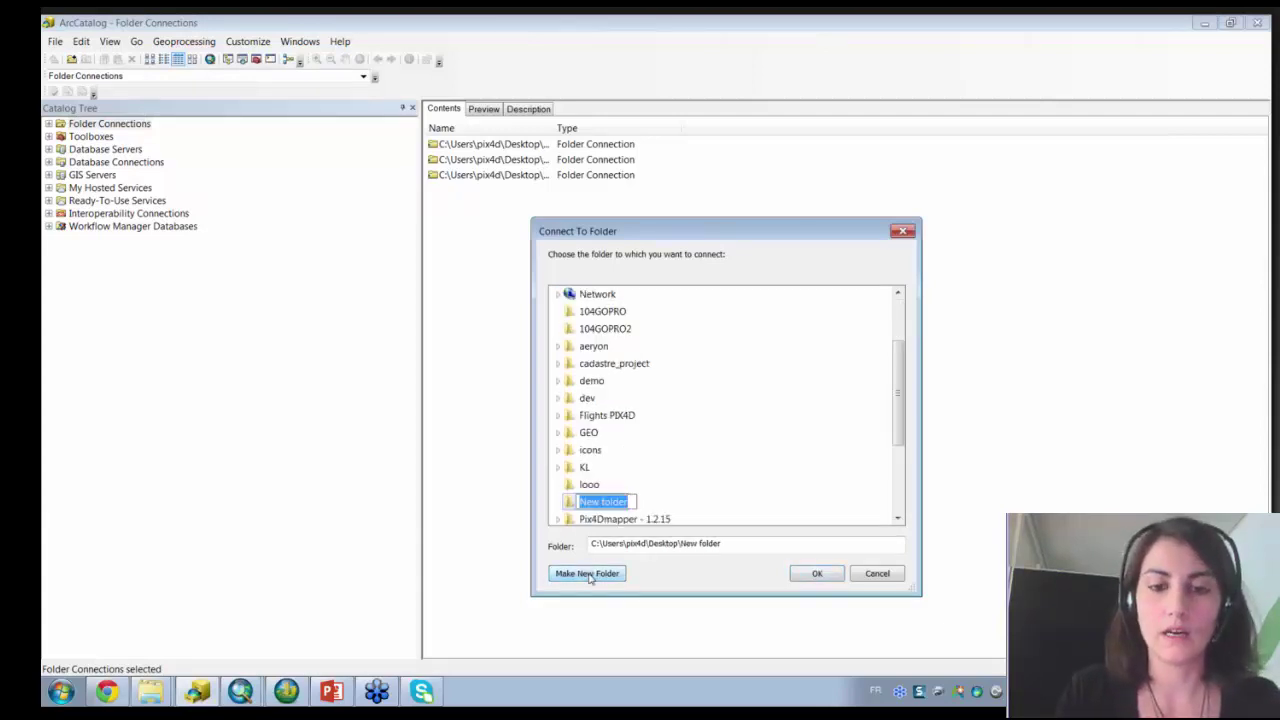
type("test")
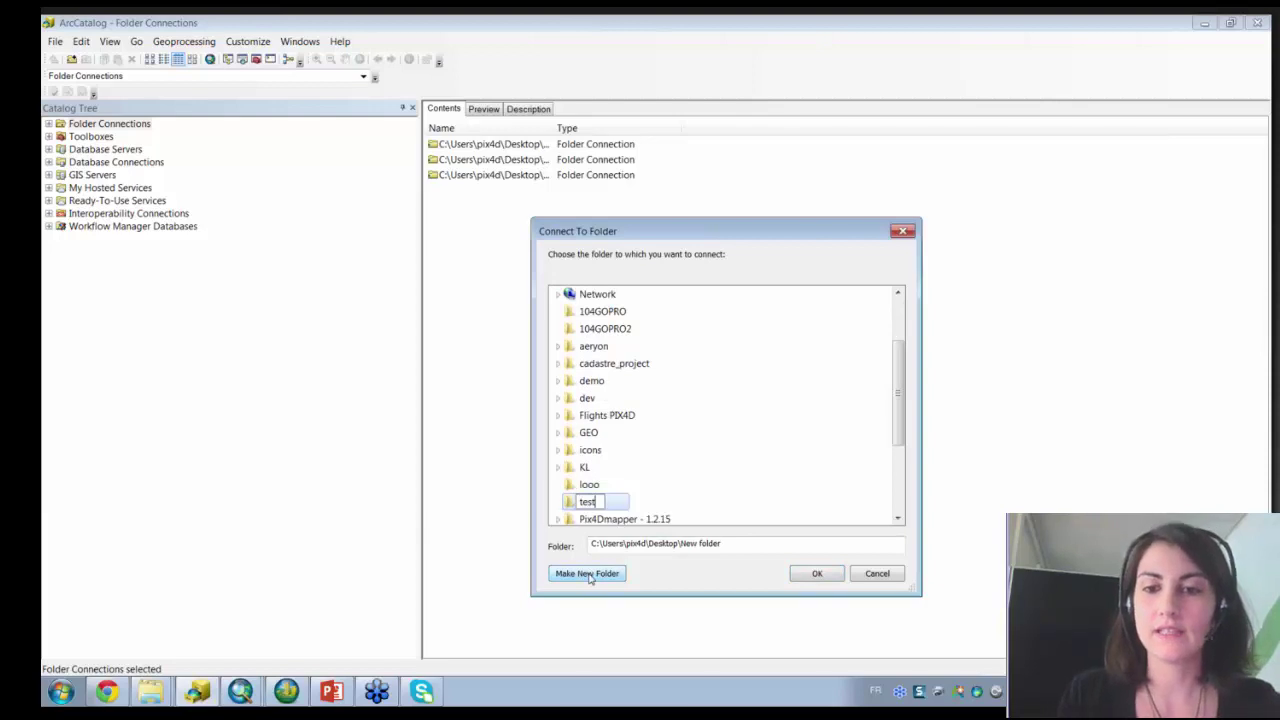
key("Return")
Create a subfolder named geodatabase inside the test folder.
left_click(590, 575)
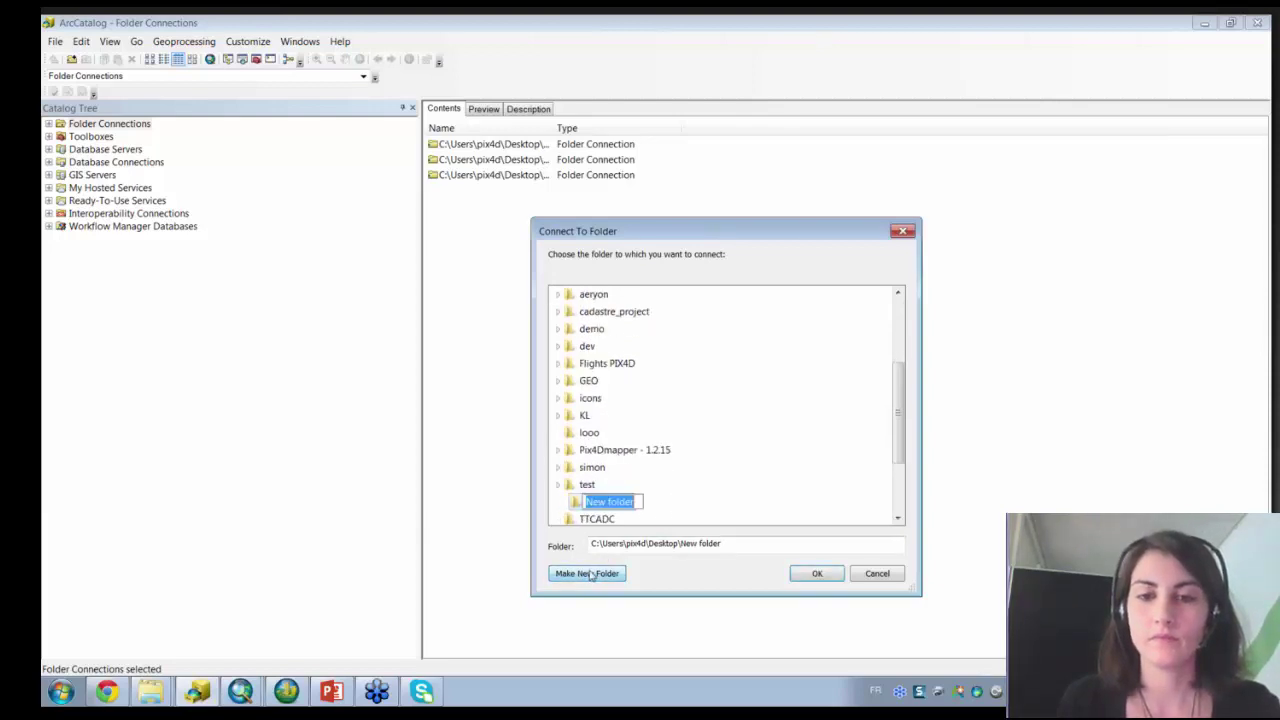
type("ge")
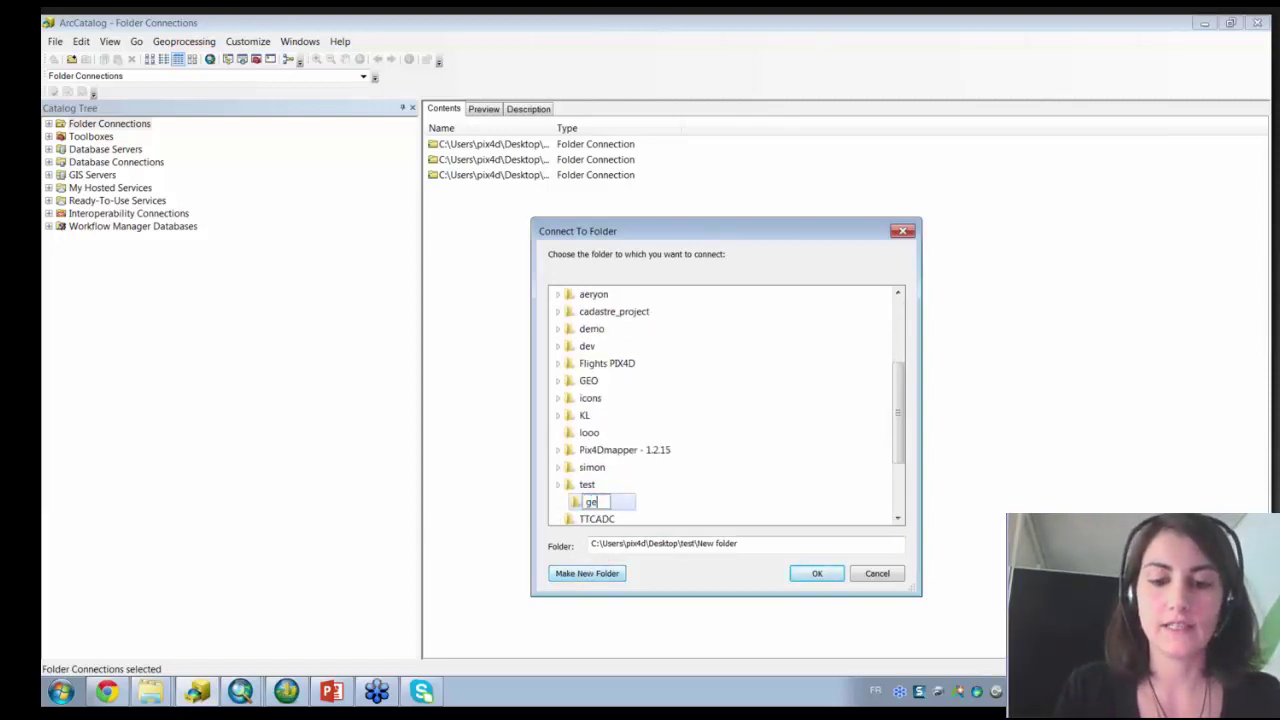
type("odata")
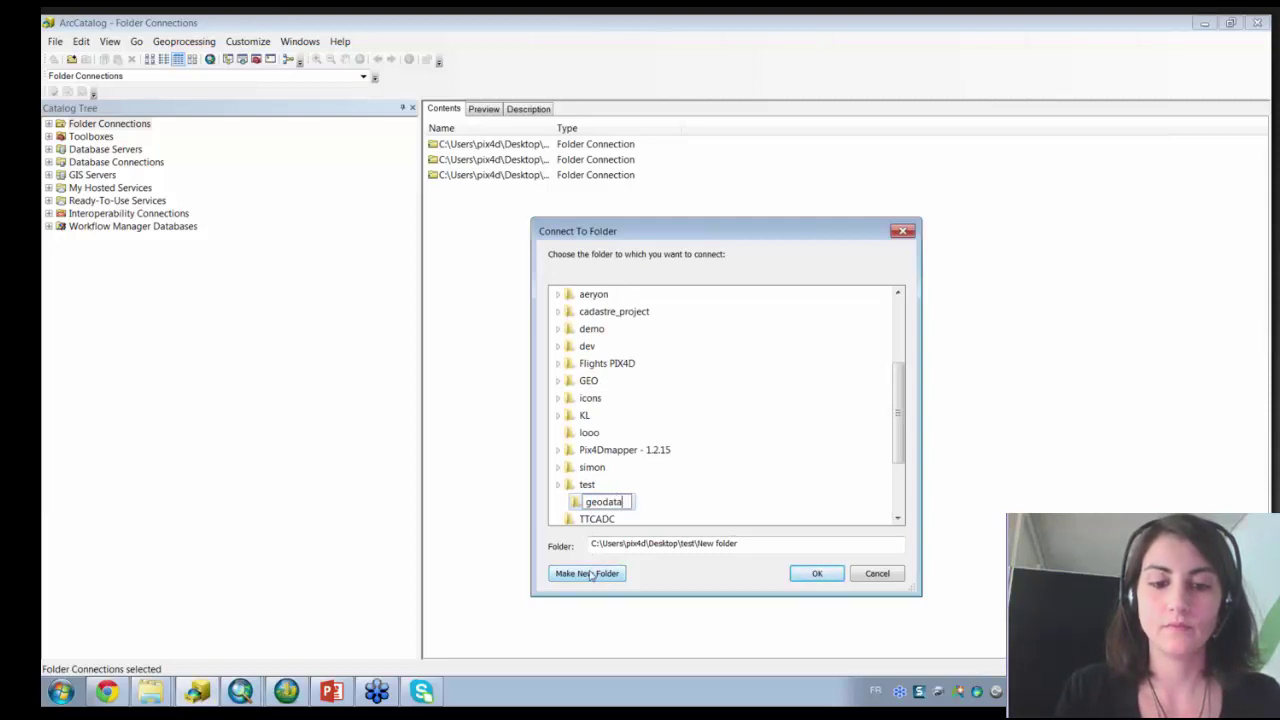
type("base")
key("Return")
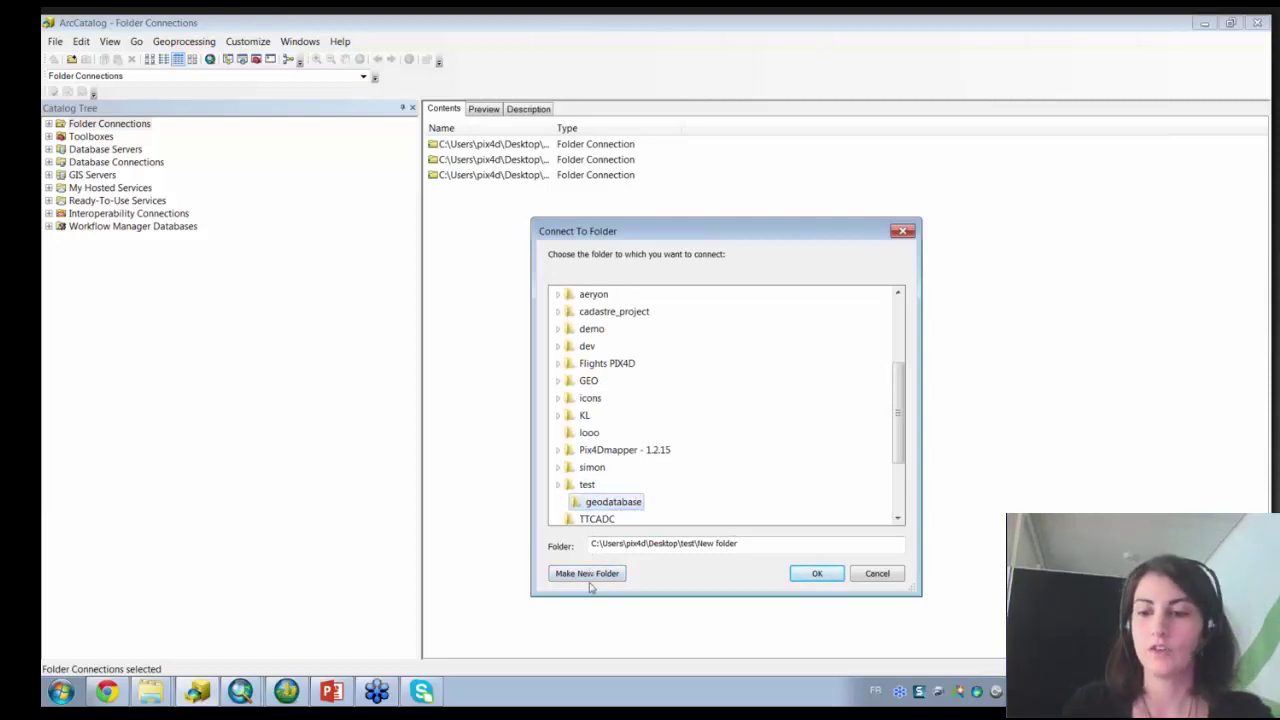
Connect the catalog to the geodatabase folder inside Desktop\test.
left_click(817, 573)
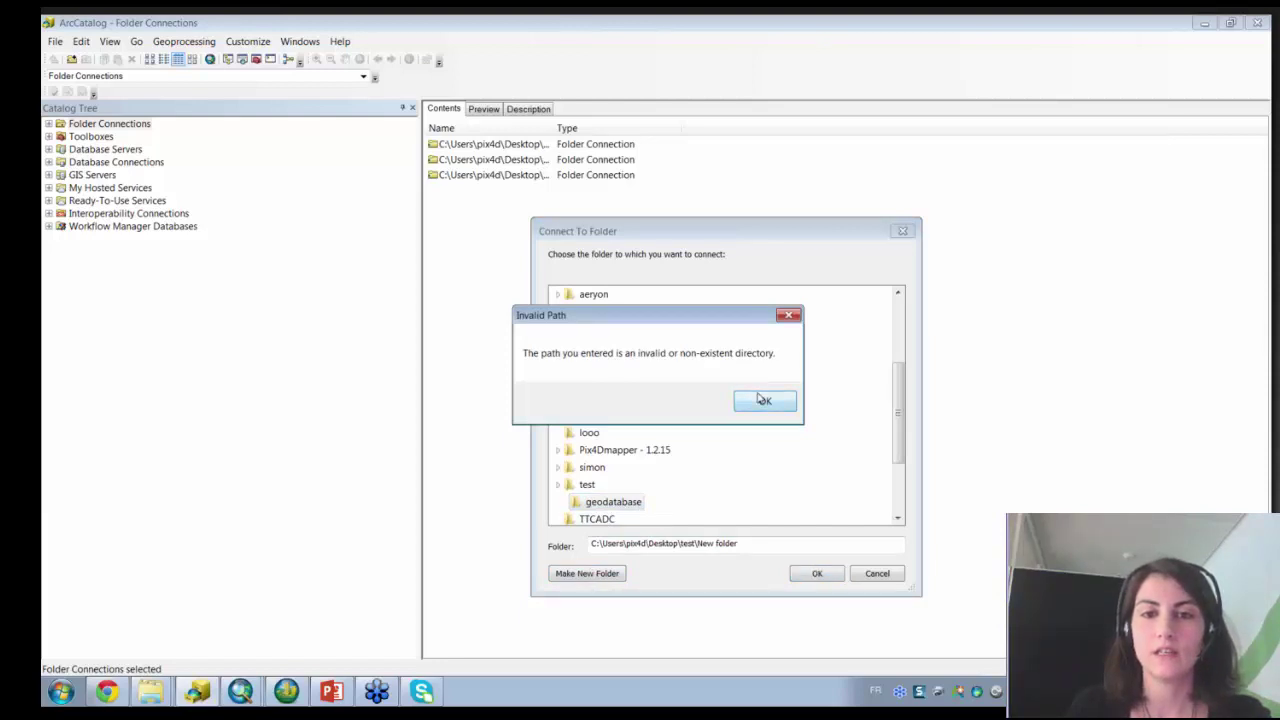
left_click(788, 315)
left_click(588, 484)
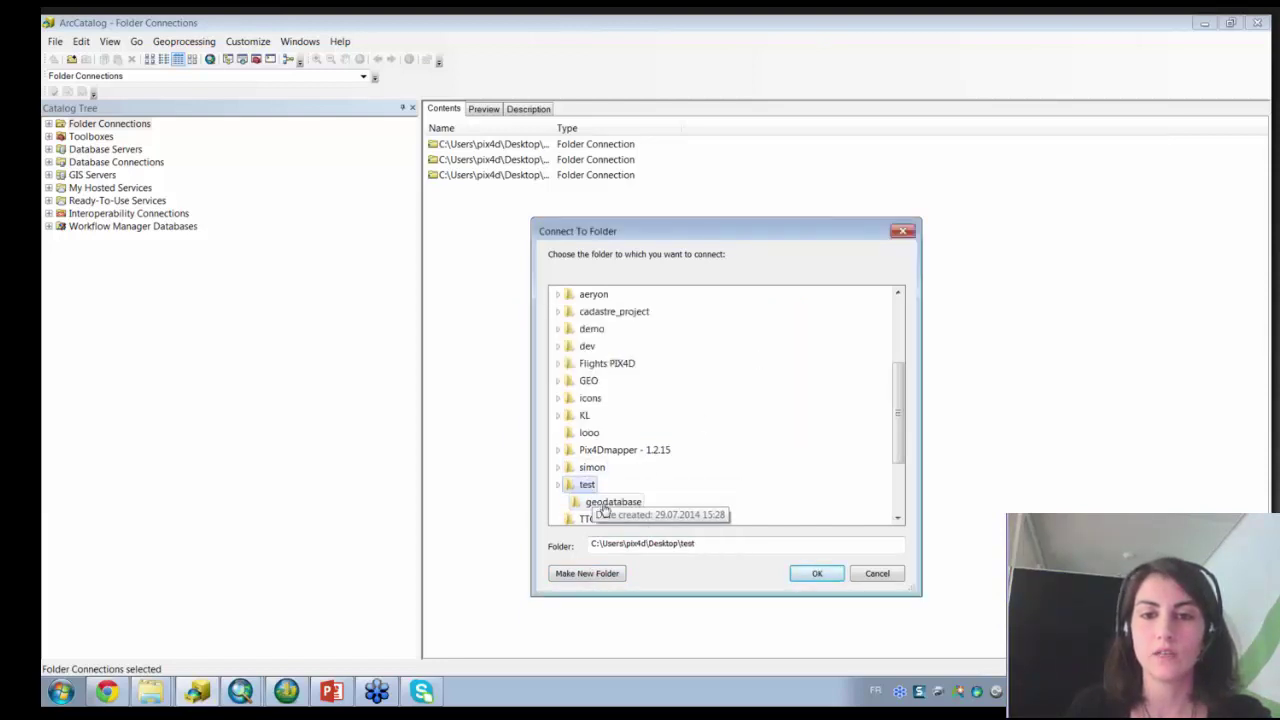
left_click(604, 505)
left_click(816, 573)
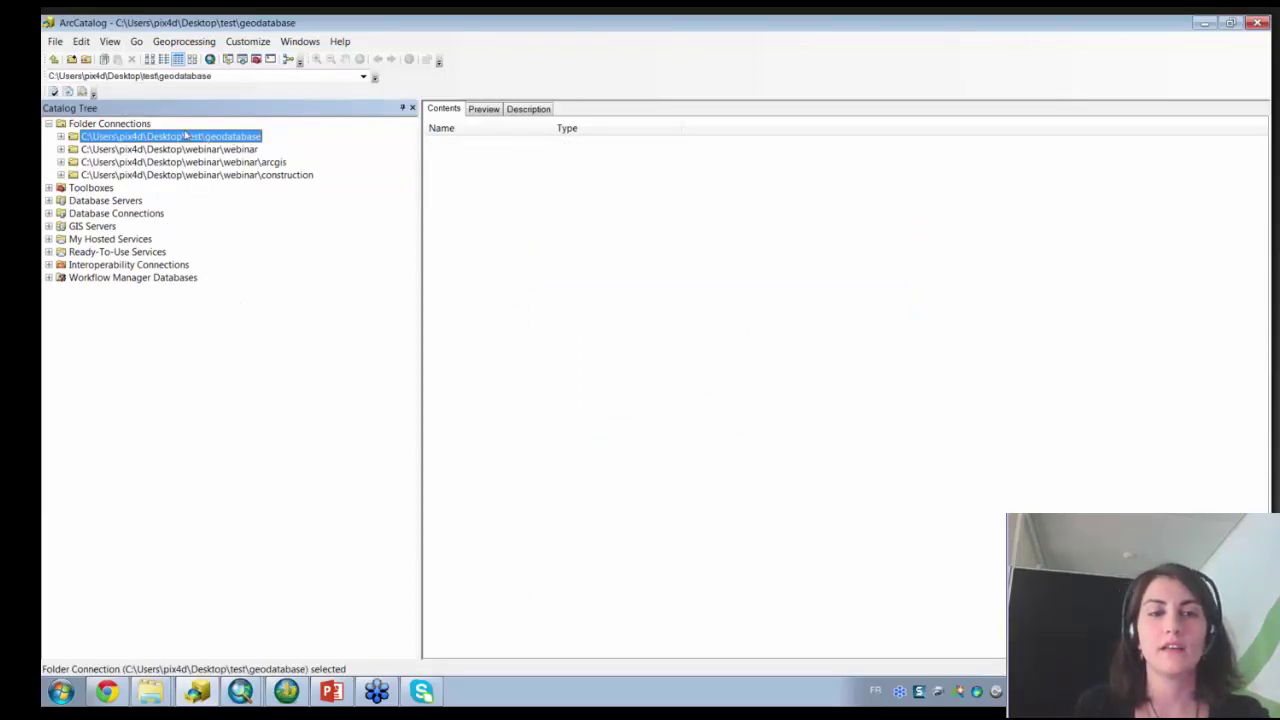
Create a new file geodatabase named switzerland_agriculture in the connected Desktop\test\geodatabase folder.
right_click(191, 139)
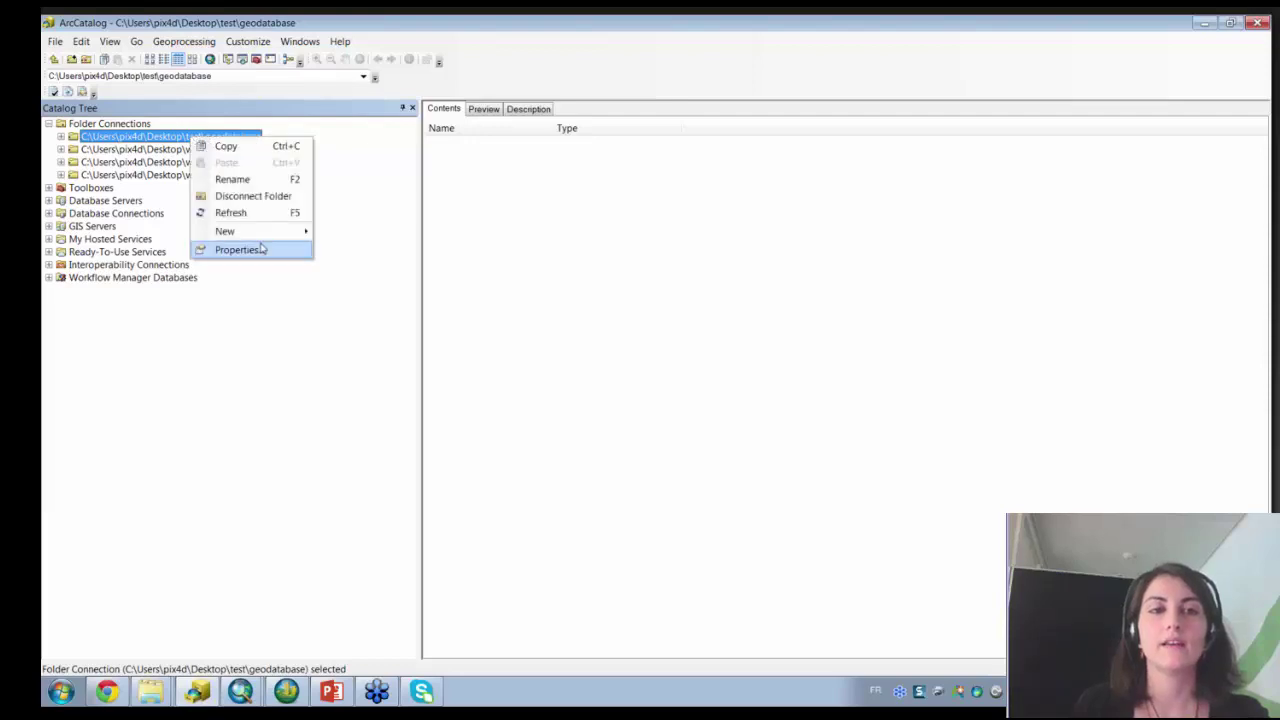
mouse_move(270, 240)
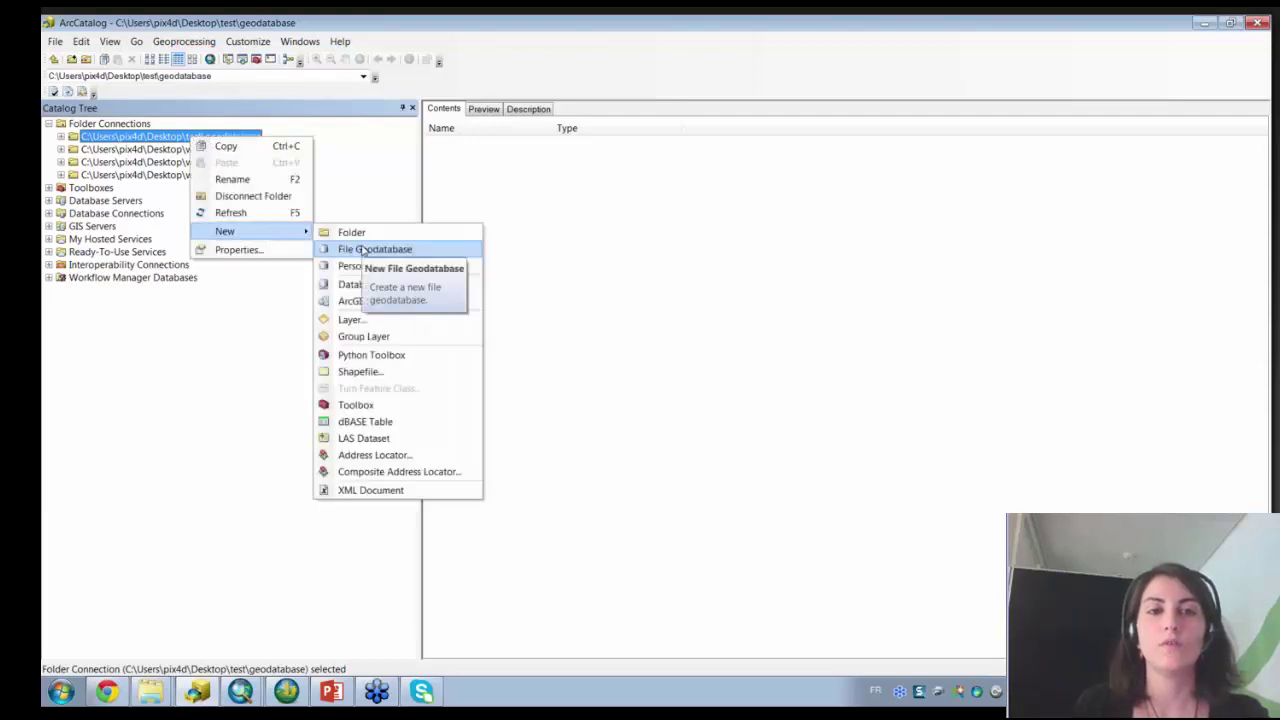
left_click(365, 249)
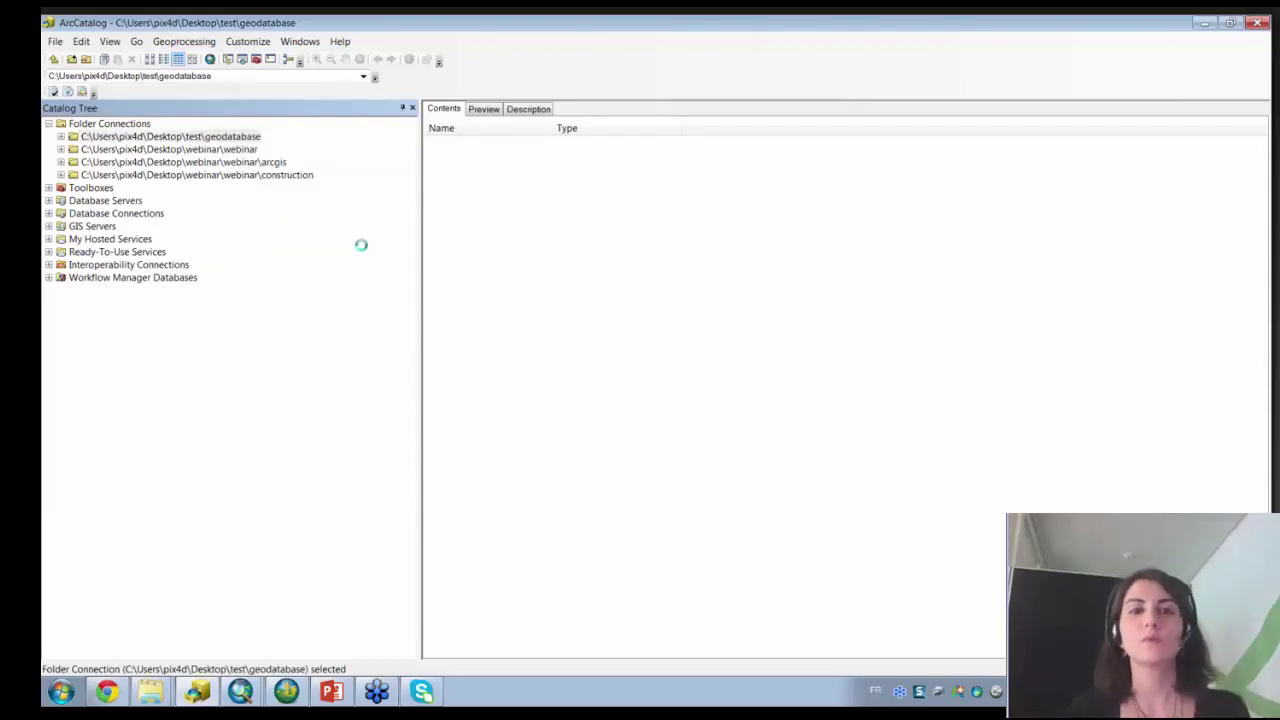
key("BackSpace")
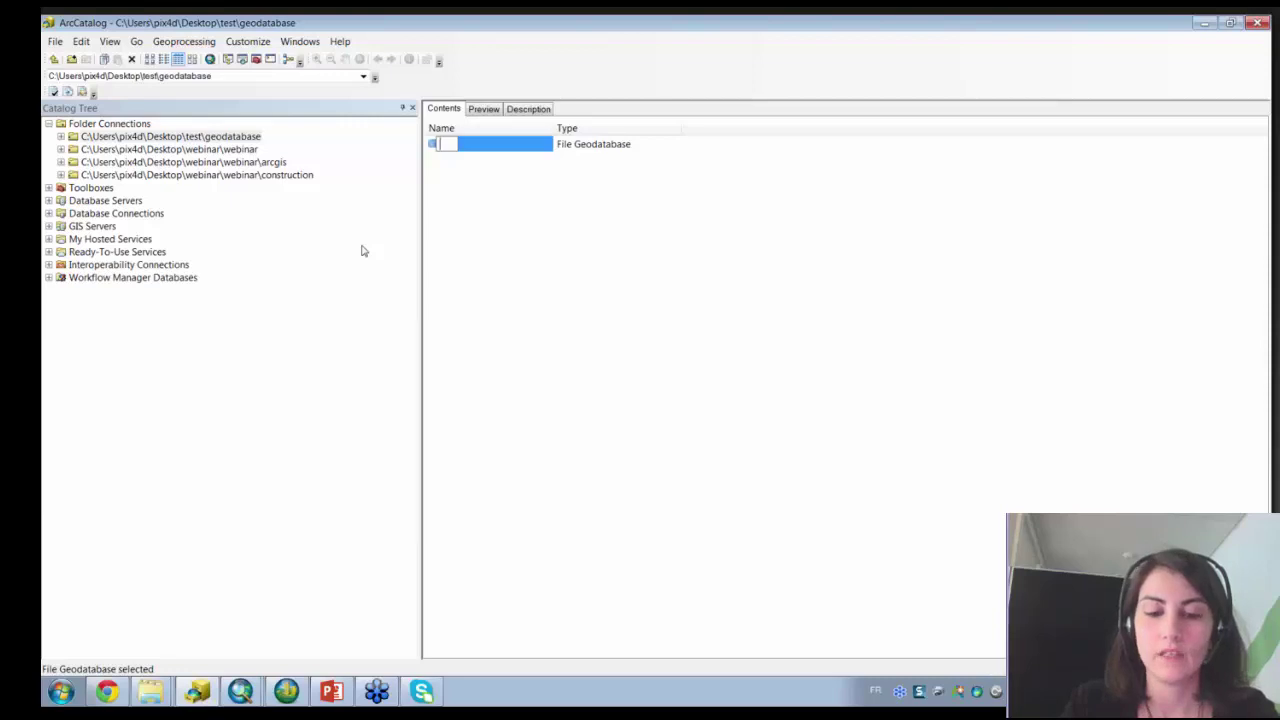
type("swit")
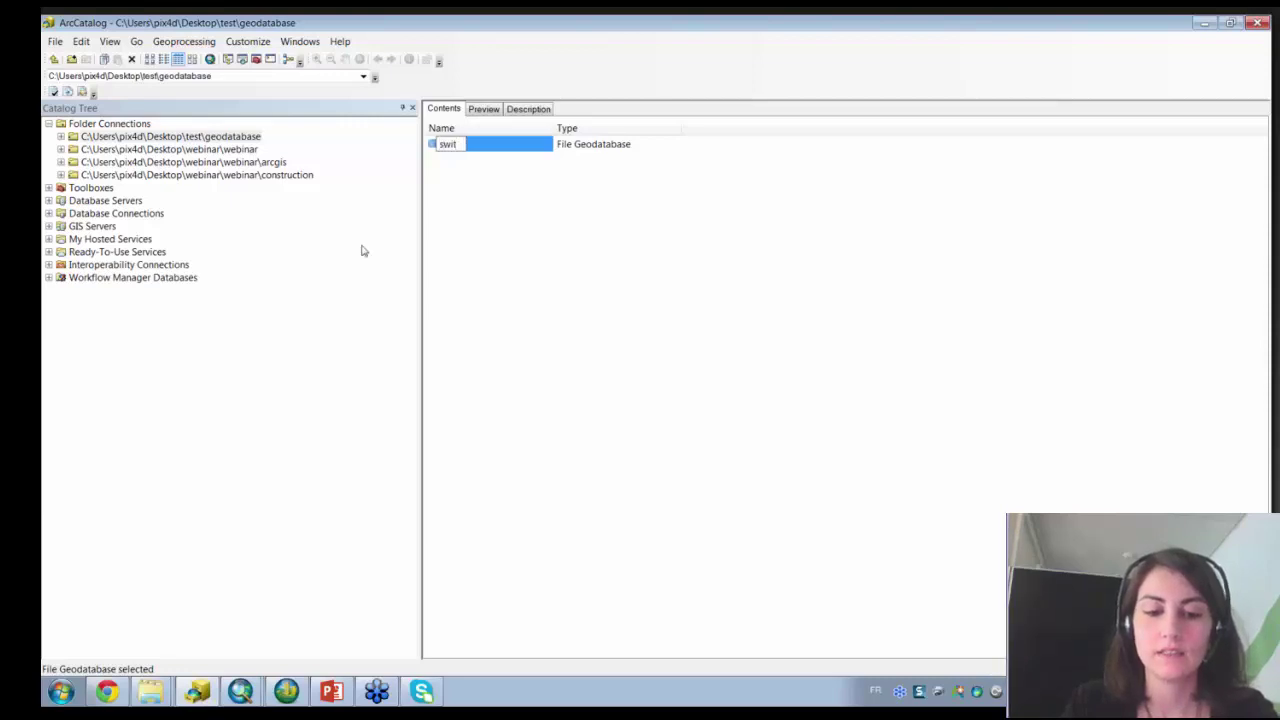
type("zerland")
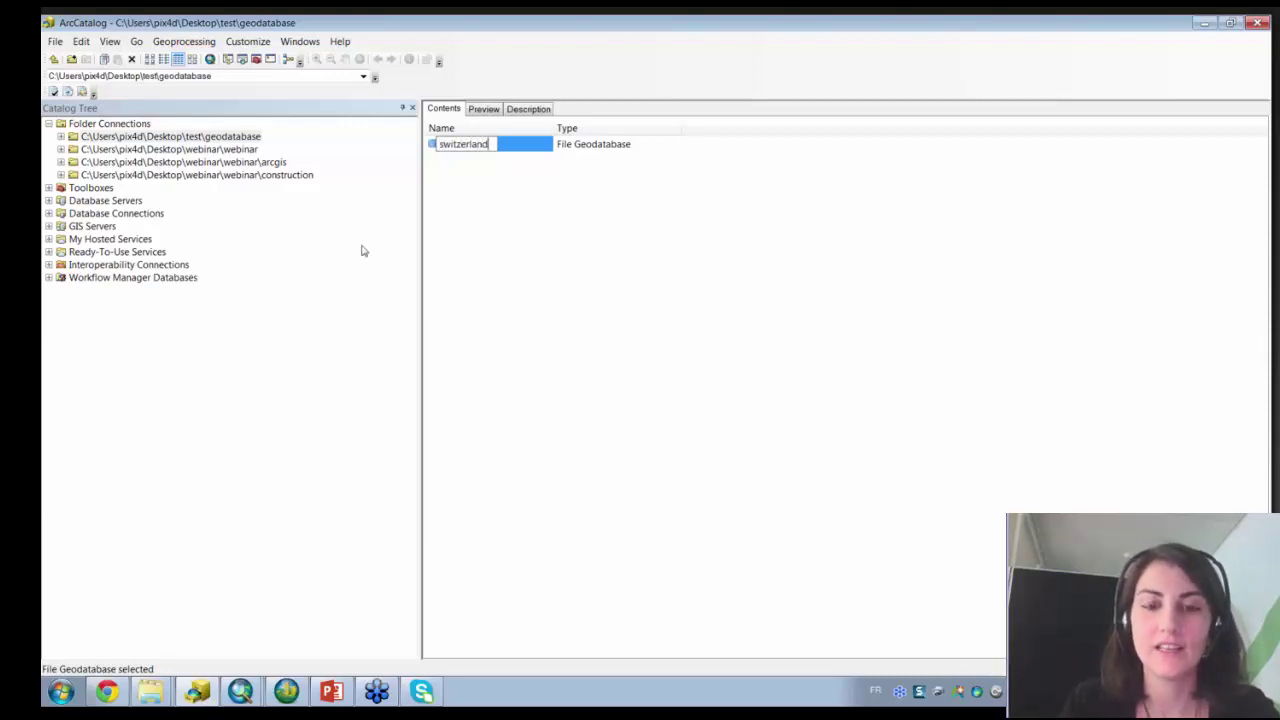
type("_")
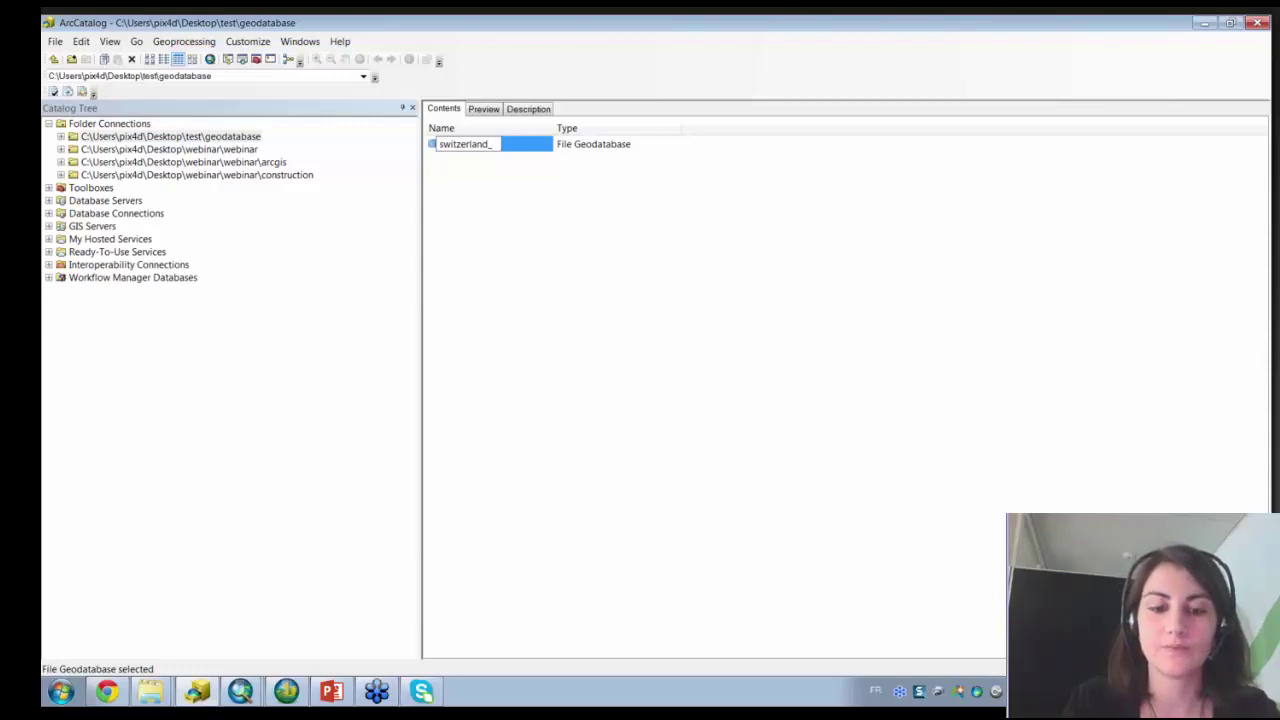
type("agricultu")
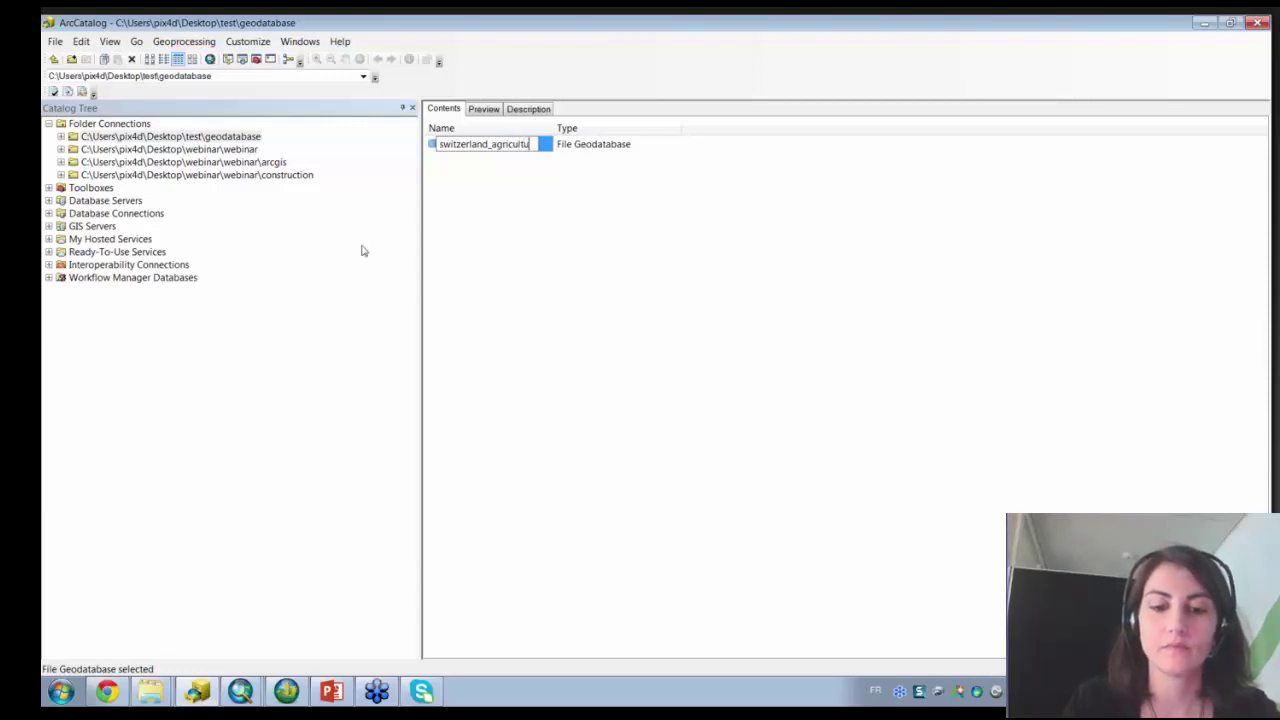
type("re")
key("Return")
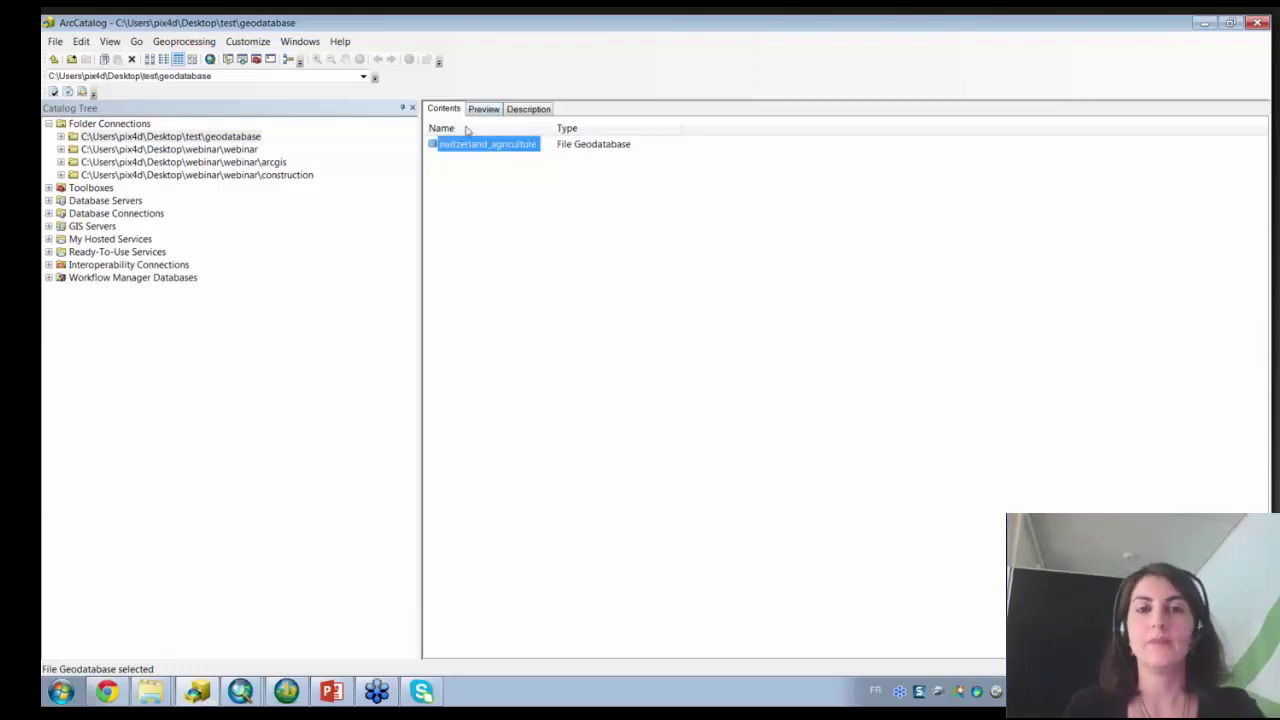
left_click(480, 168)
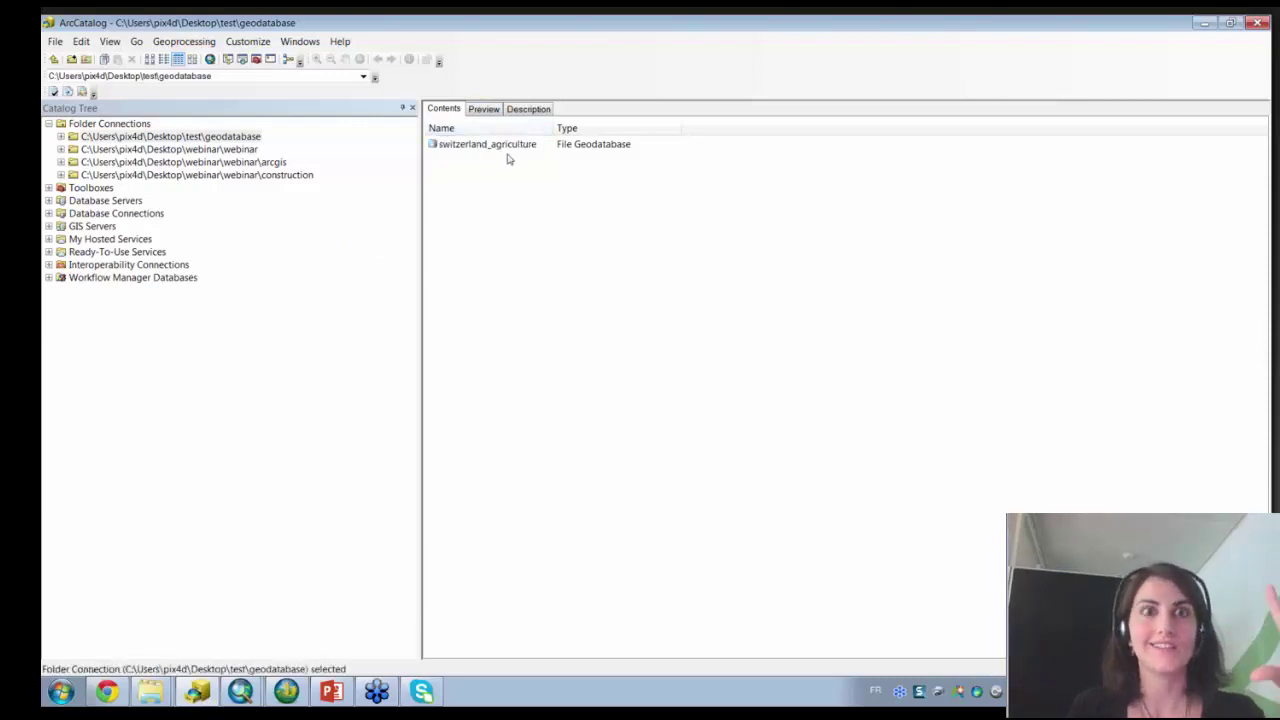
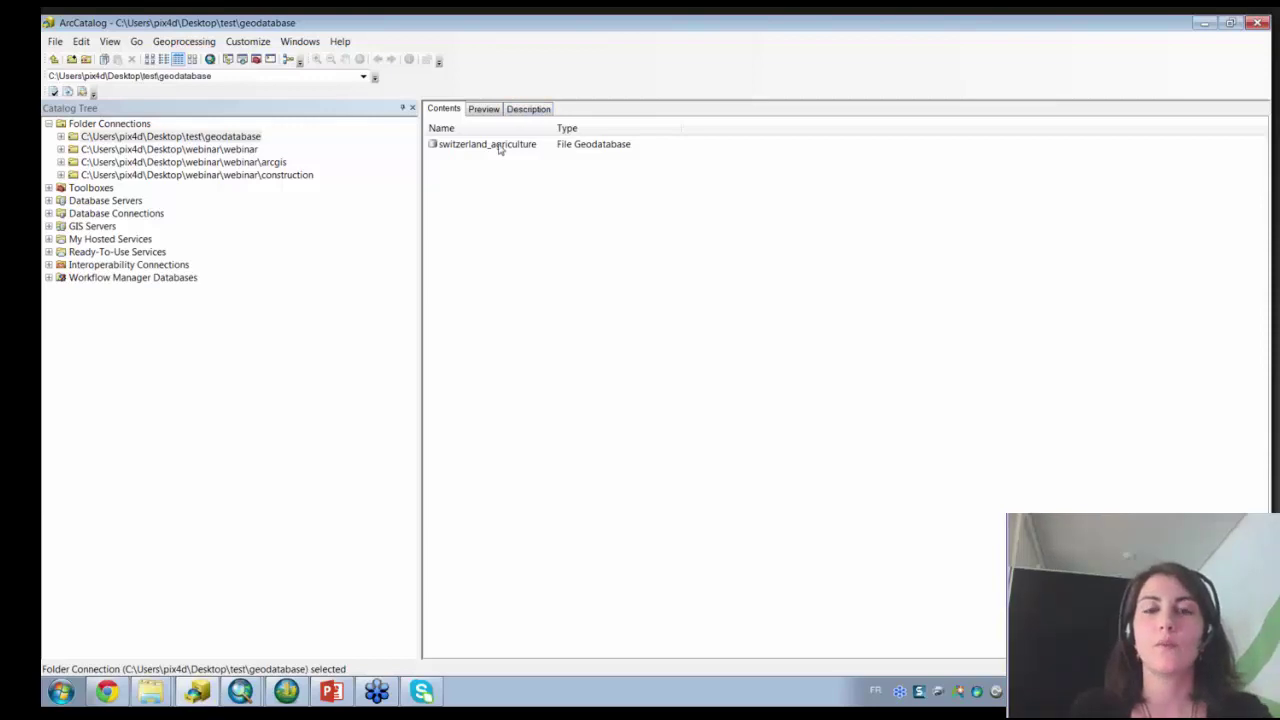
Start a raster dataset import into the switzerland_agriculture geodatabase and browse the Desktop\webinar\webinar folder for input rasters.
right_click(499, 146)
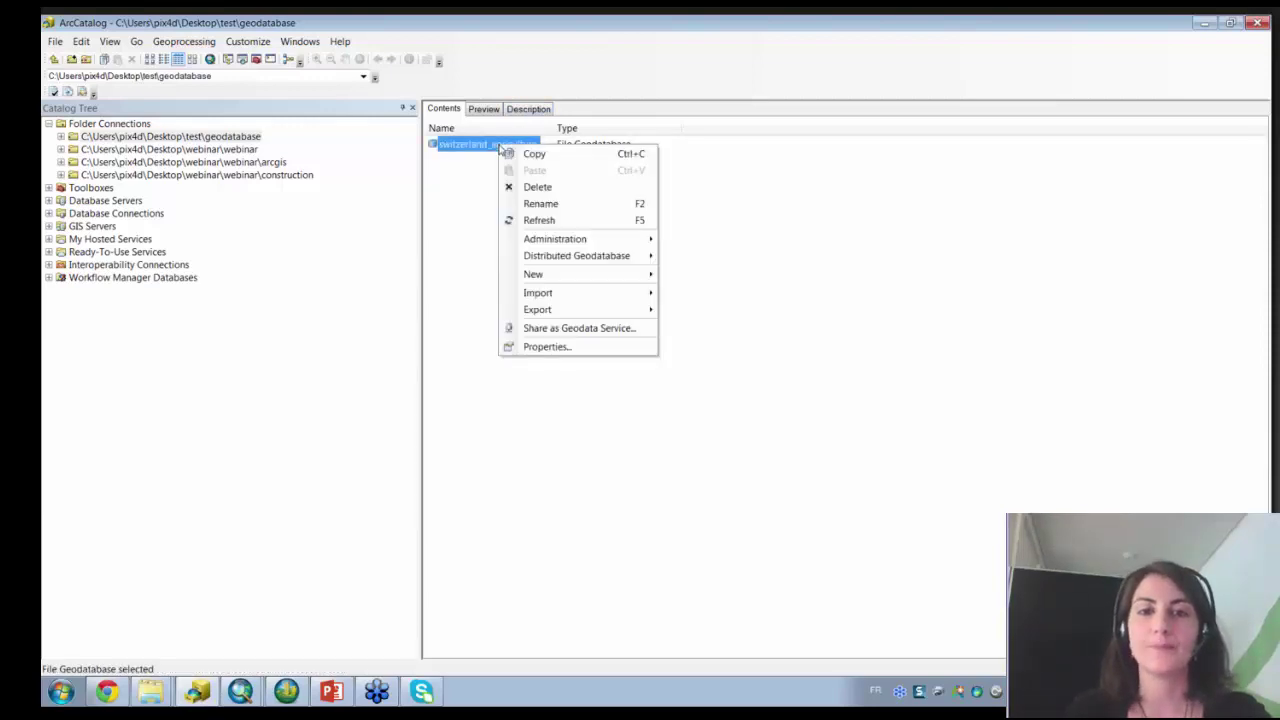
mouse_move(630, 296)
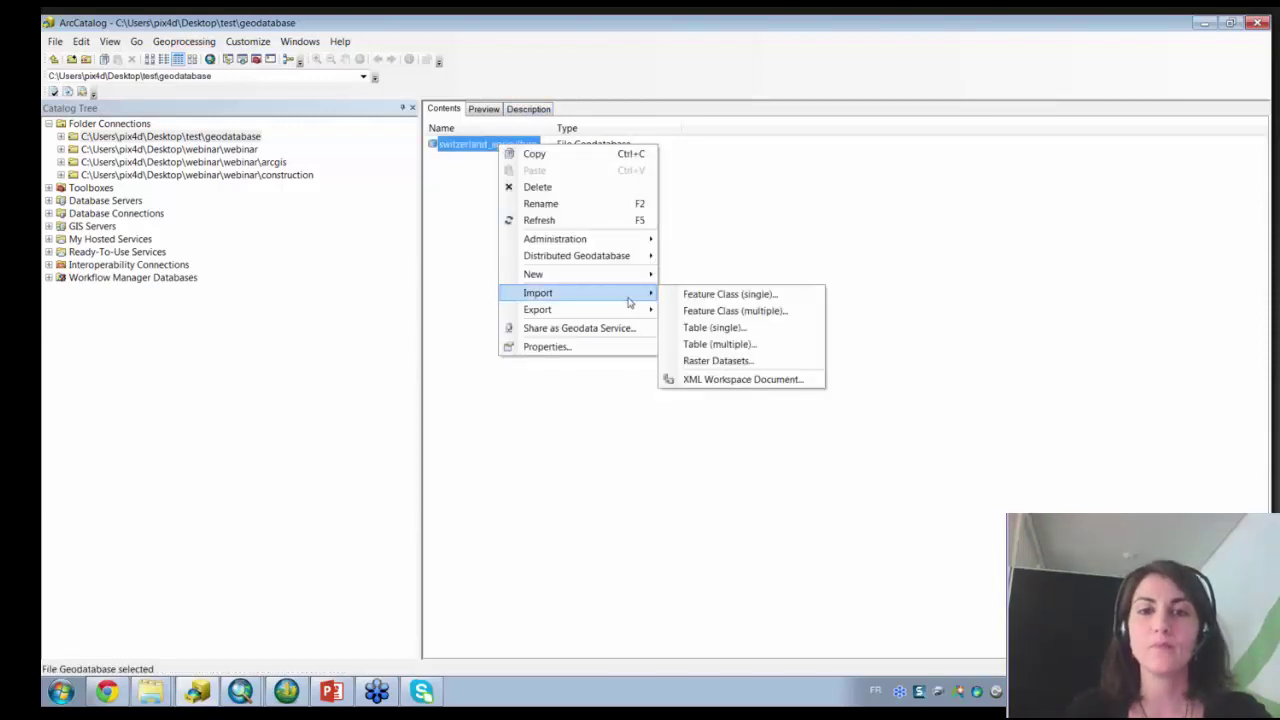
left_click(729, 365)
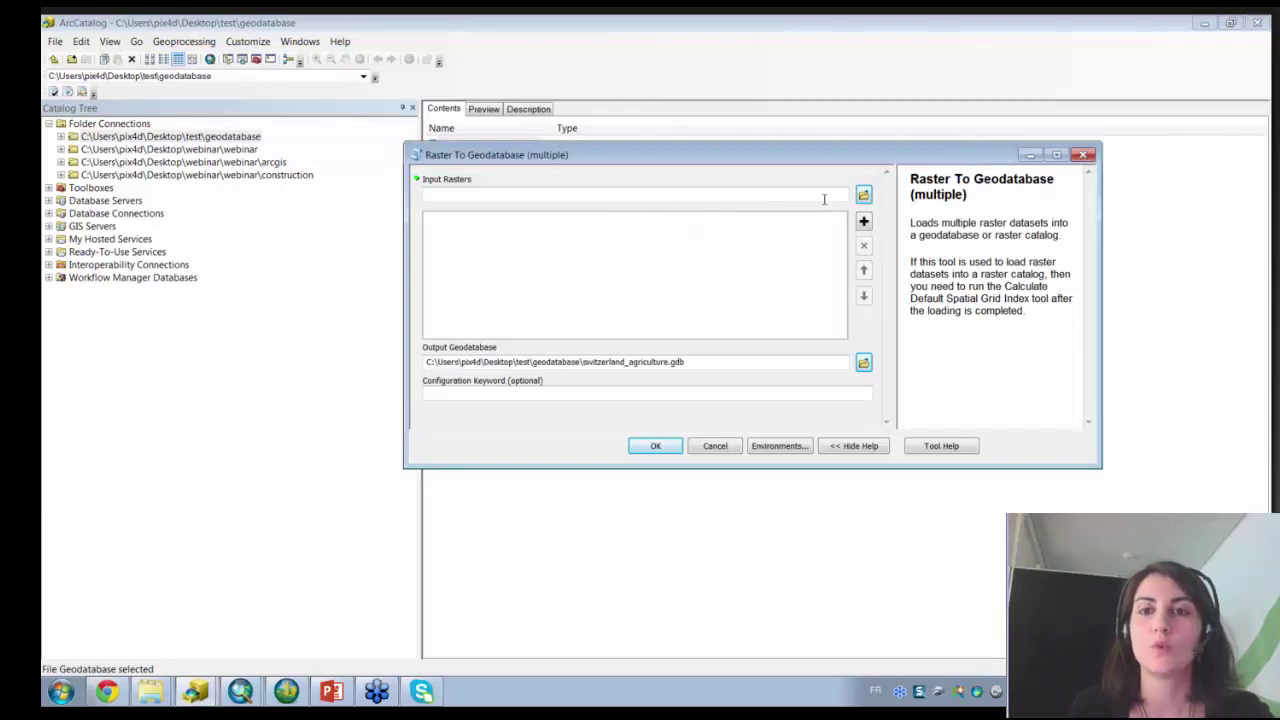
left_click(863, 196)
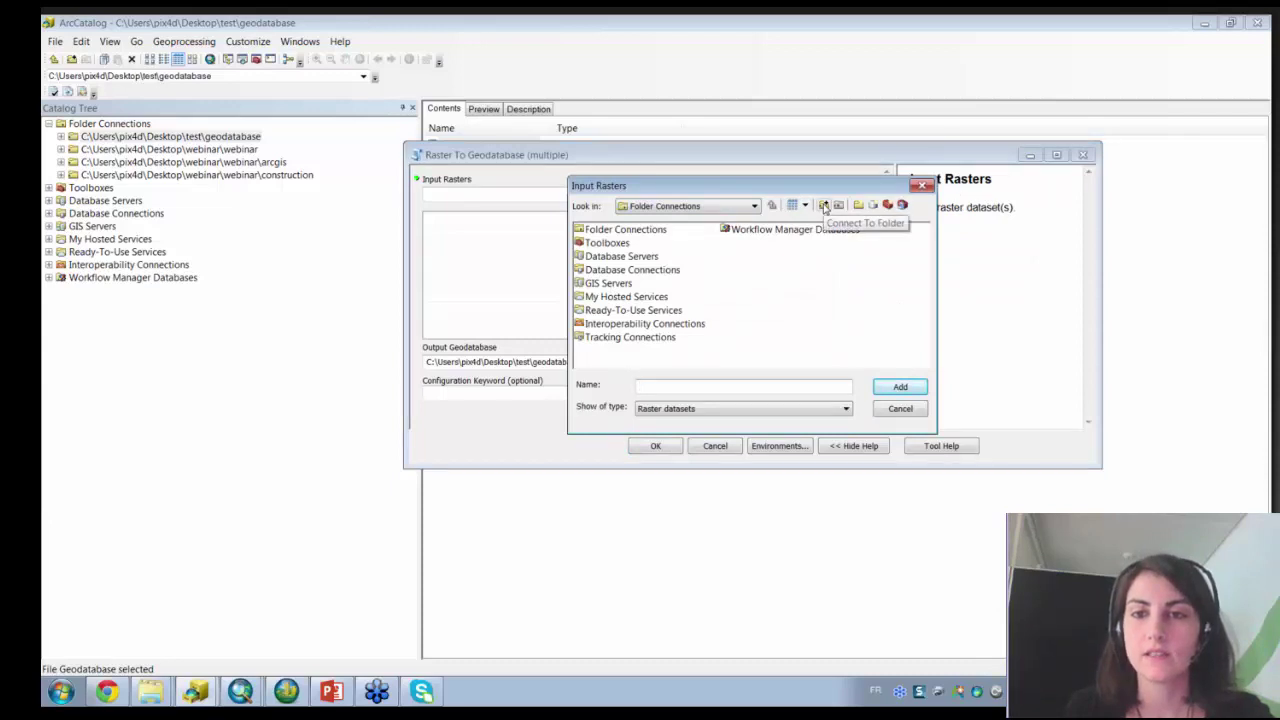
left_click(754, 206)
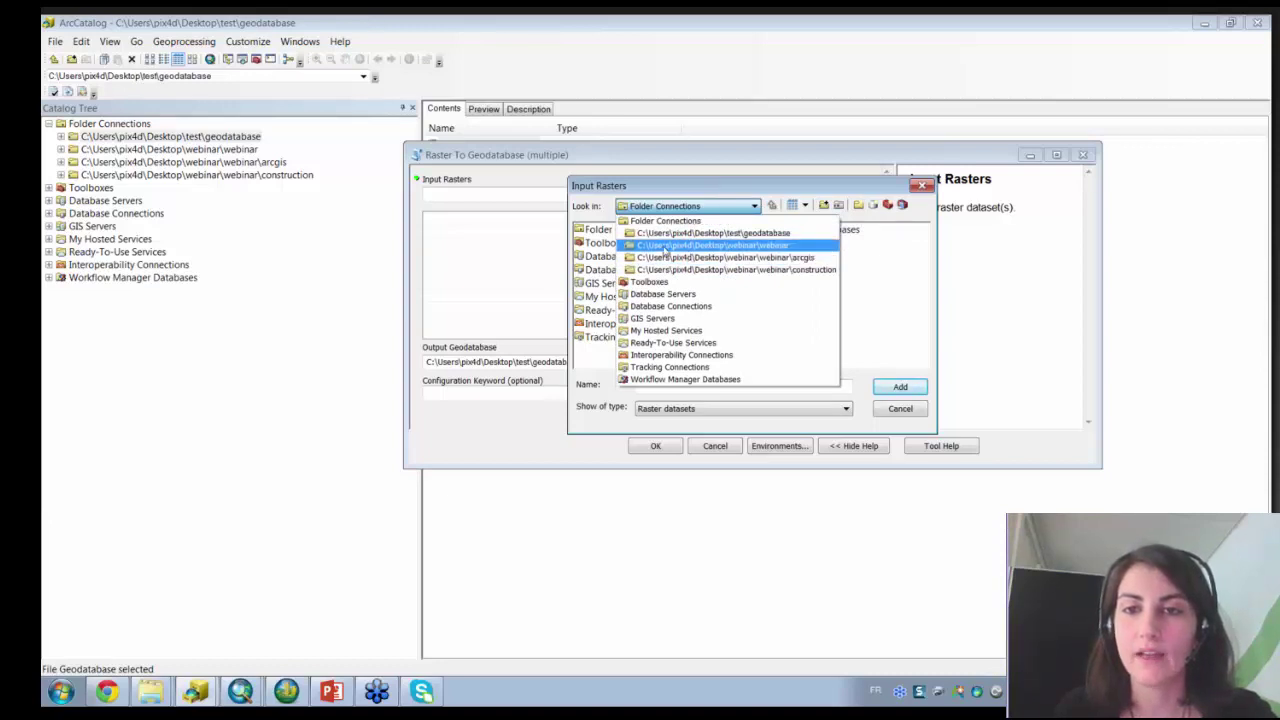
left_click(630, 247)
left_click(613, 262)
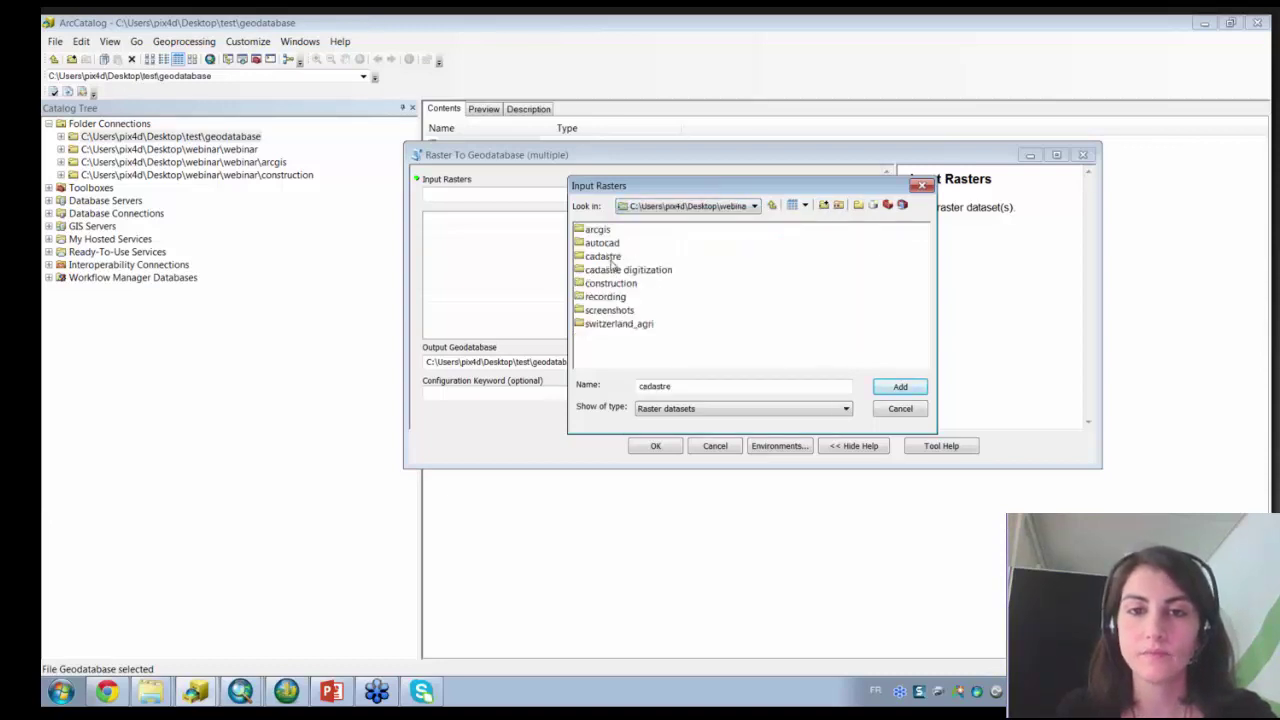
double_click(613, 258)
left_click(772, 205)
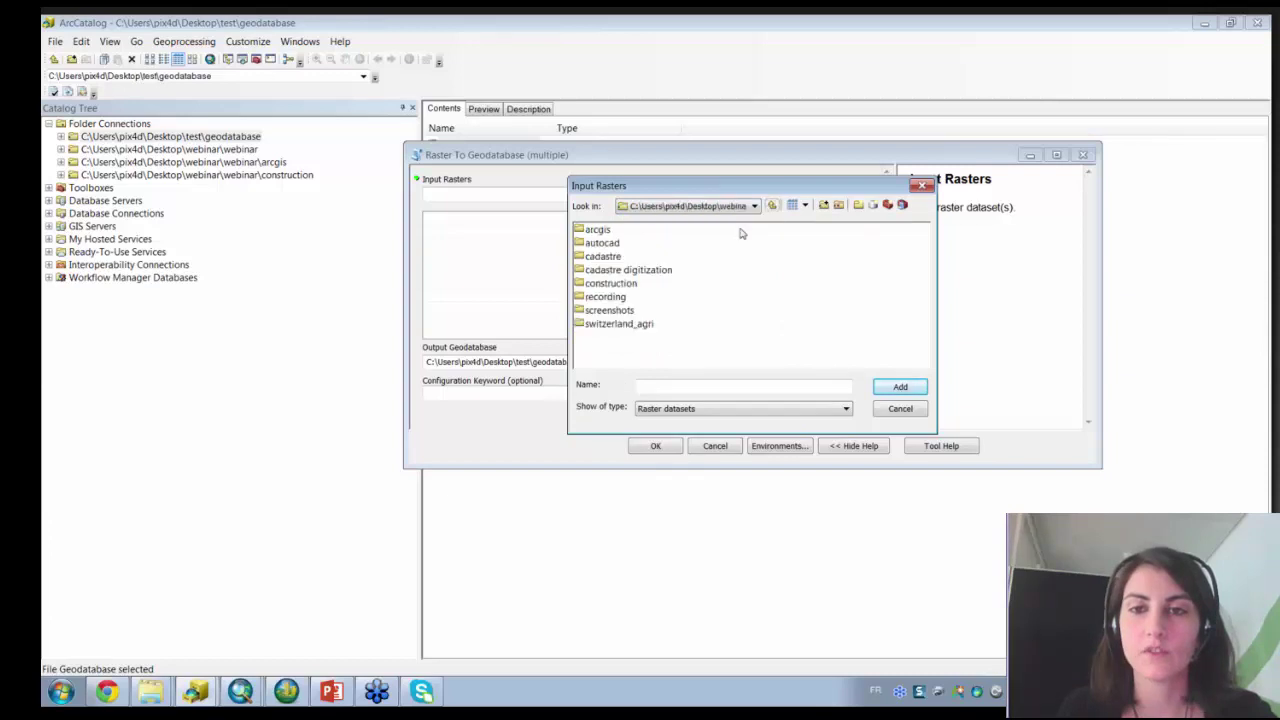
Add agriculture_switzerland_dsm.tif from switzerland_agri\dsm as an input raster and cancel the import.
double_click(615, 323)
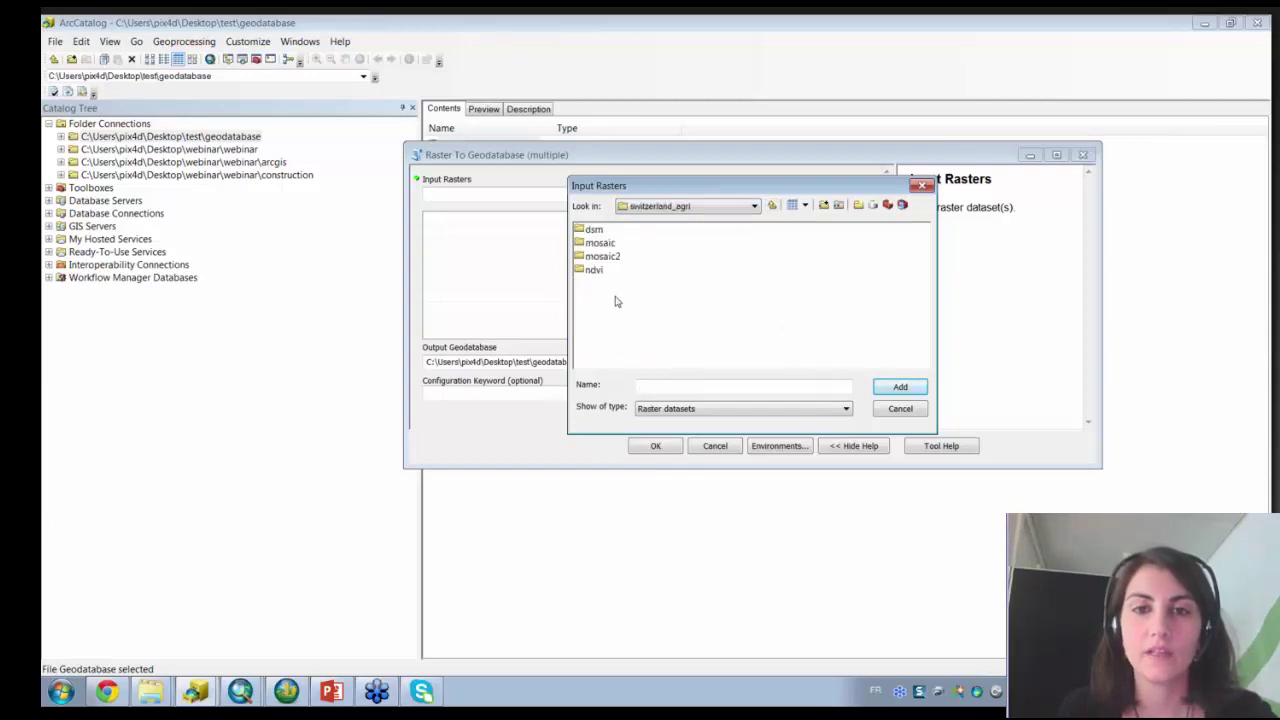
double_click(598, 232)
left_click(608, 236)
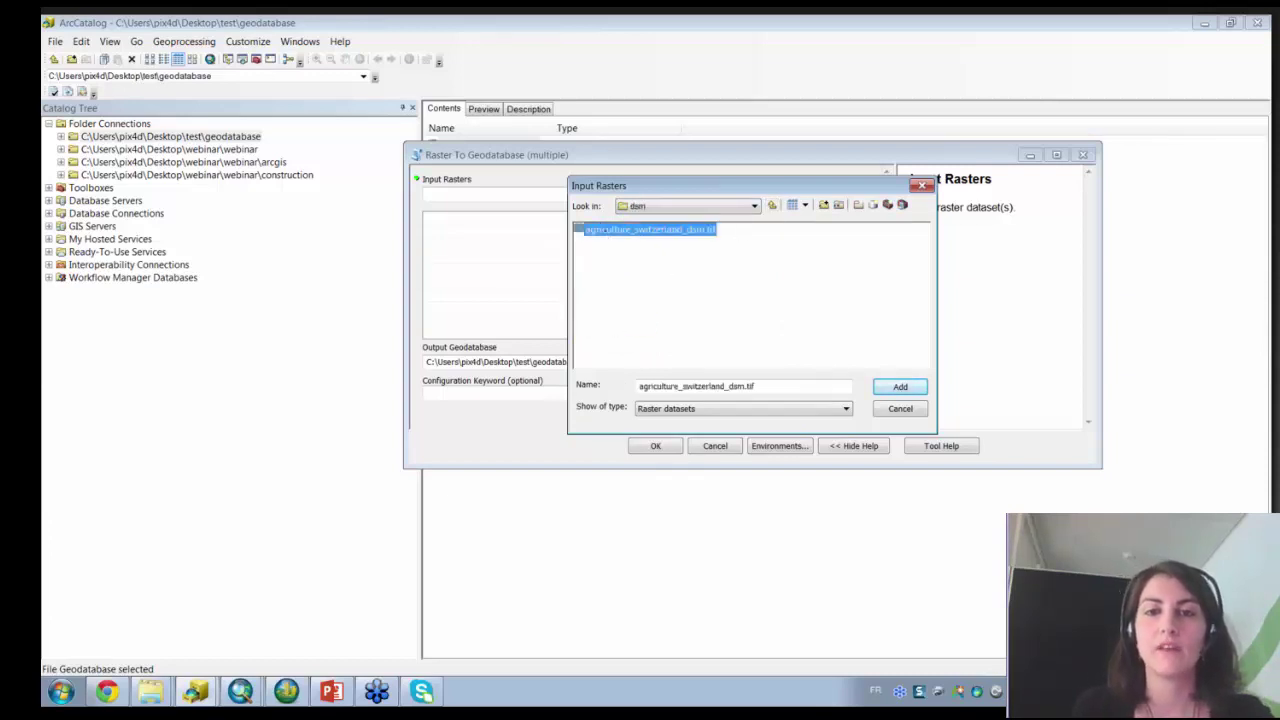
left_click(899, 392)
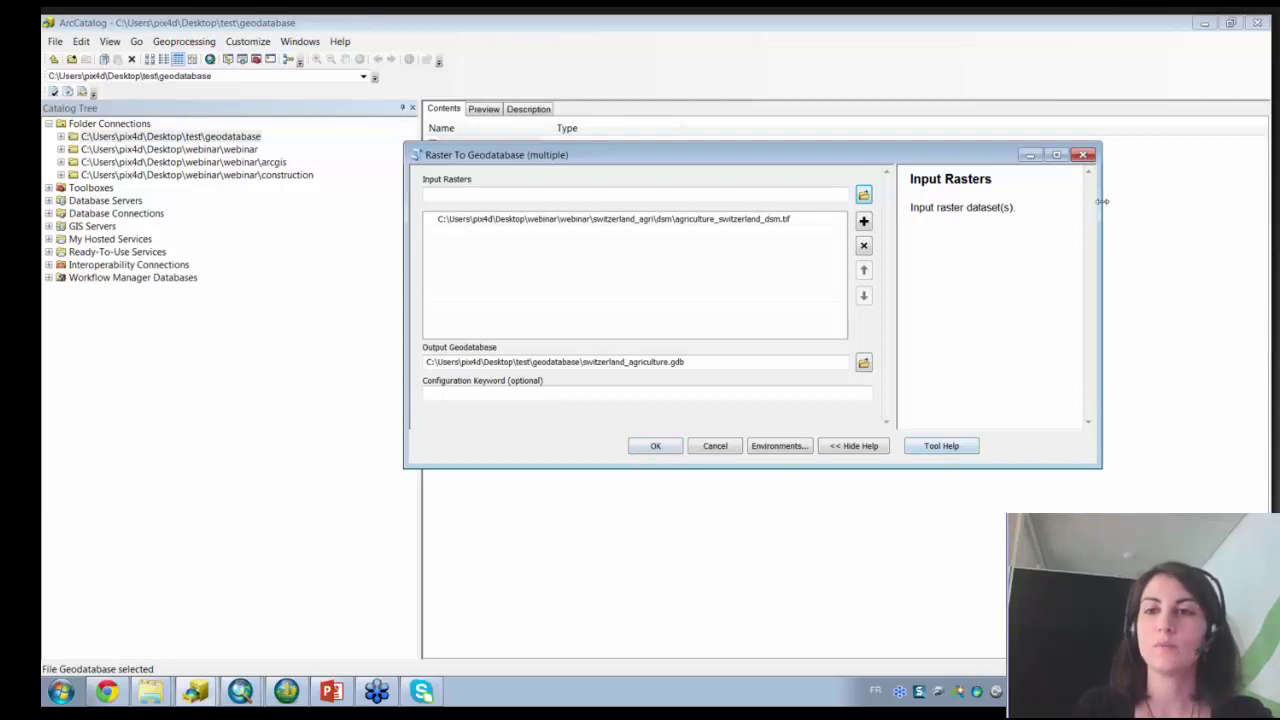
left_click(715, 446)
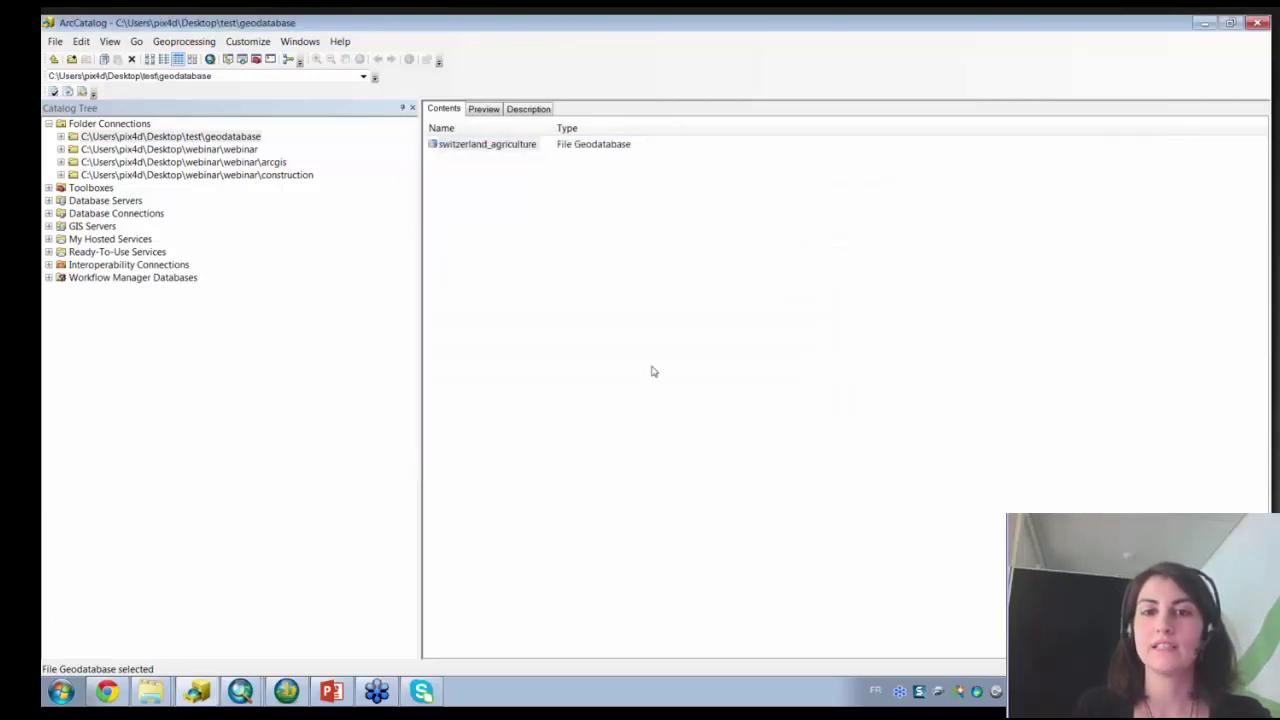
Set up a raster import of transparent_agriculture_switzerland_mosaic_group1.tif from the mosaic folder into the switzerland_agriculture geodatabase and cancel it.
right_click(498, 148)
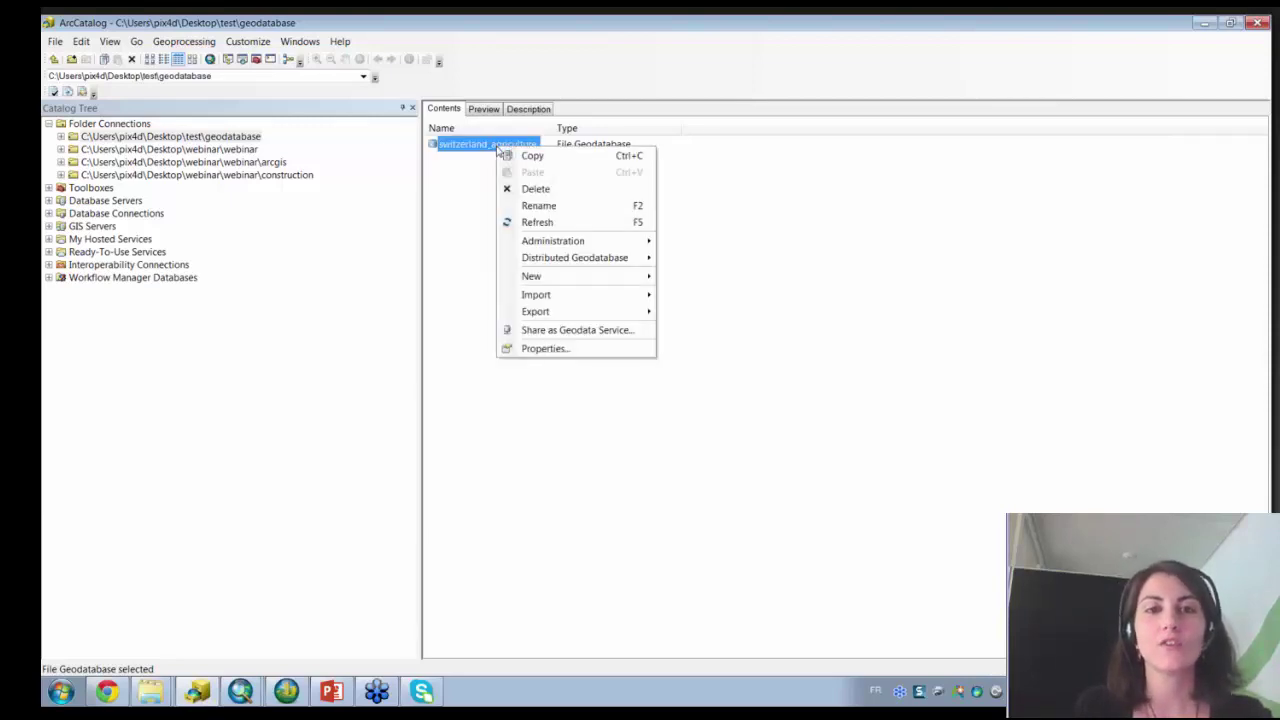
mouse_move(606, 297)
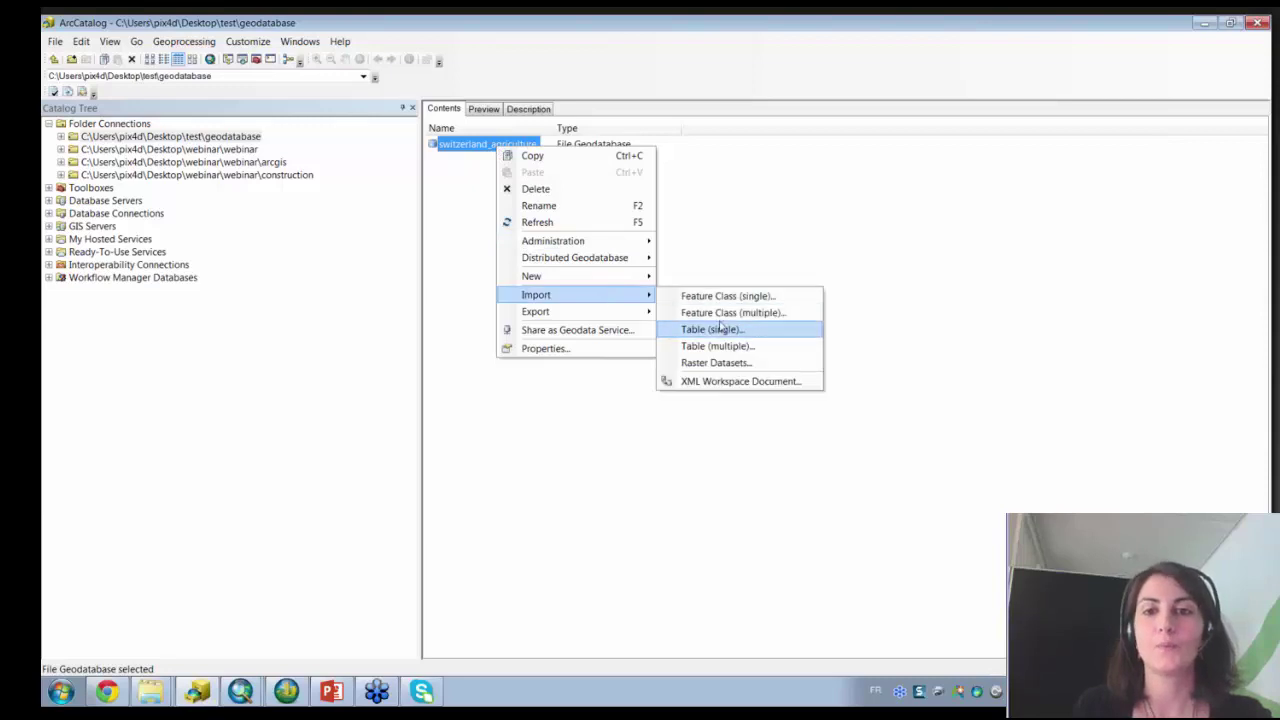
left_click(720, 363)
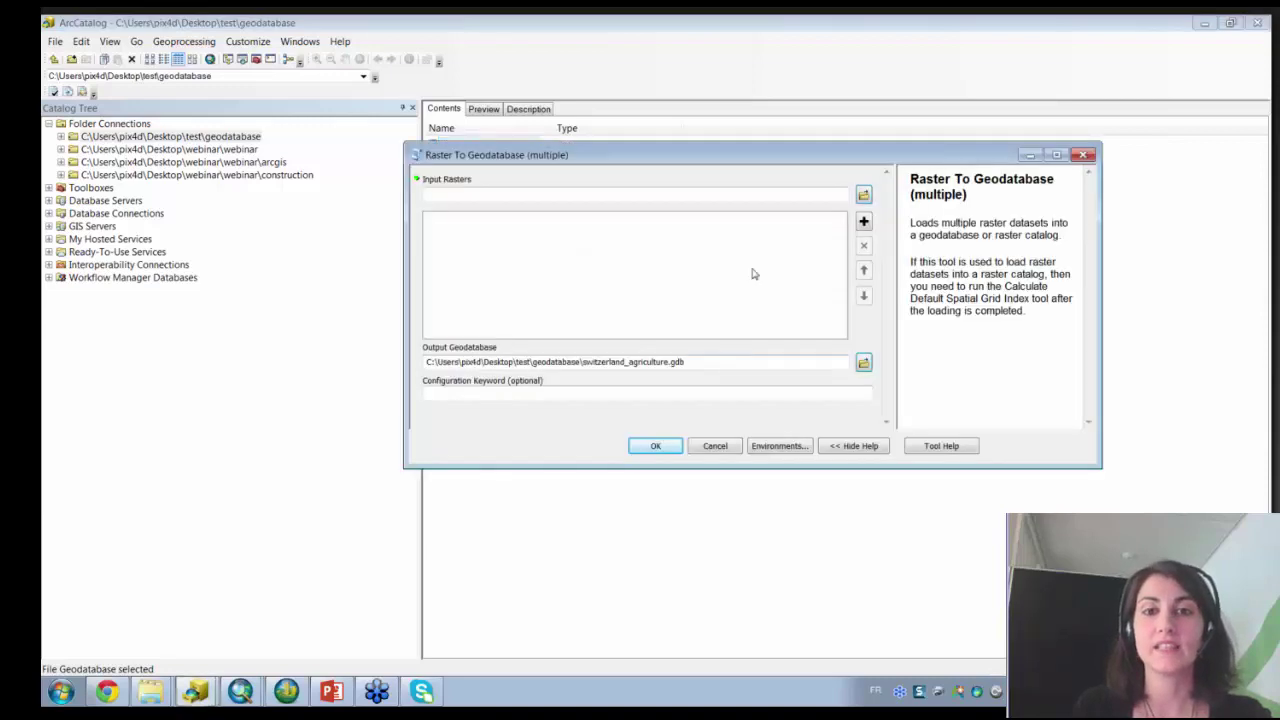
left_click(864, 195)
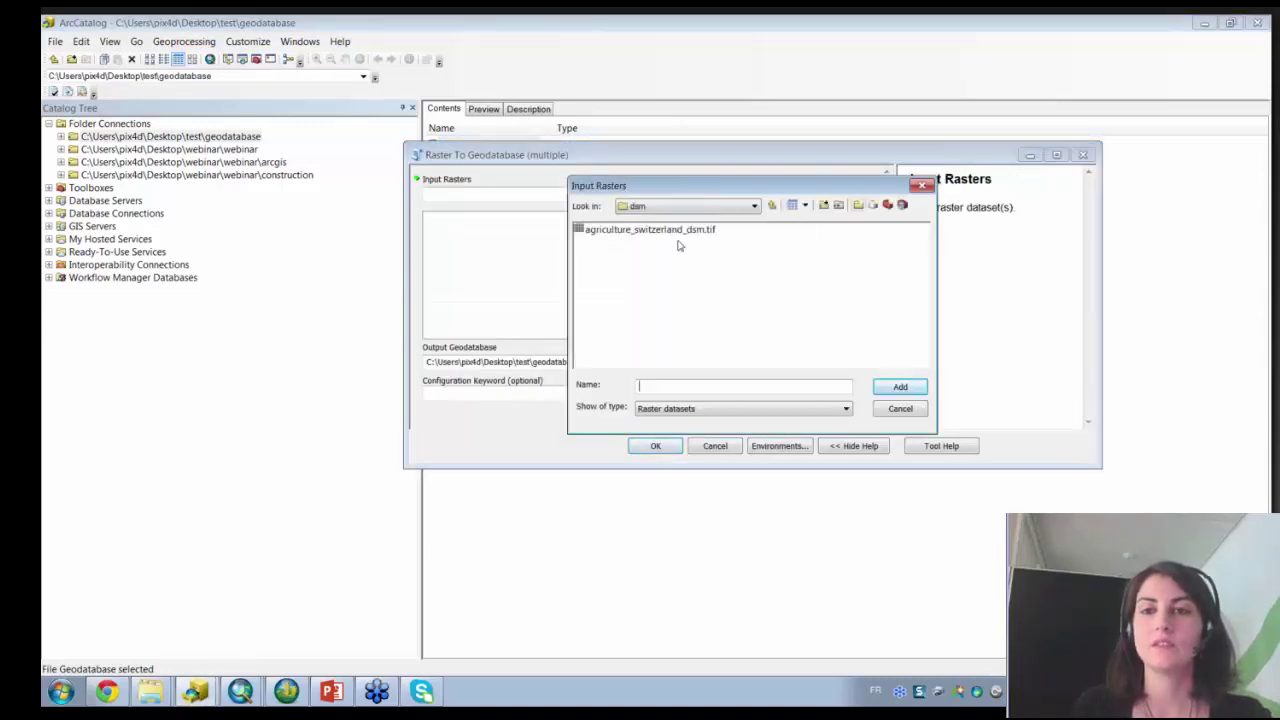
left_click(772, 205)
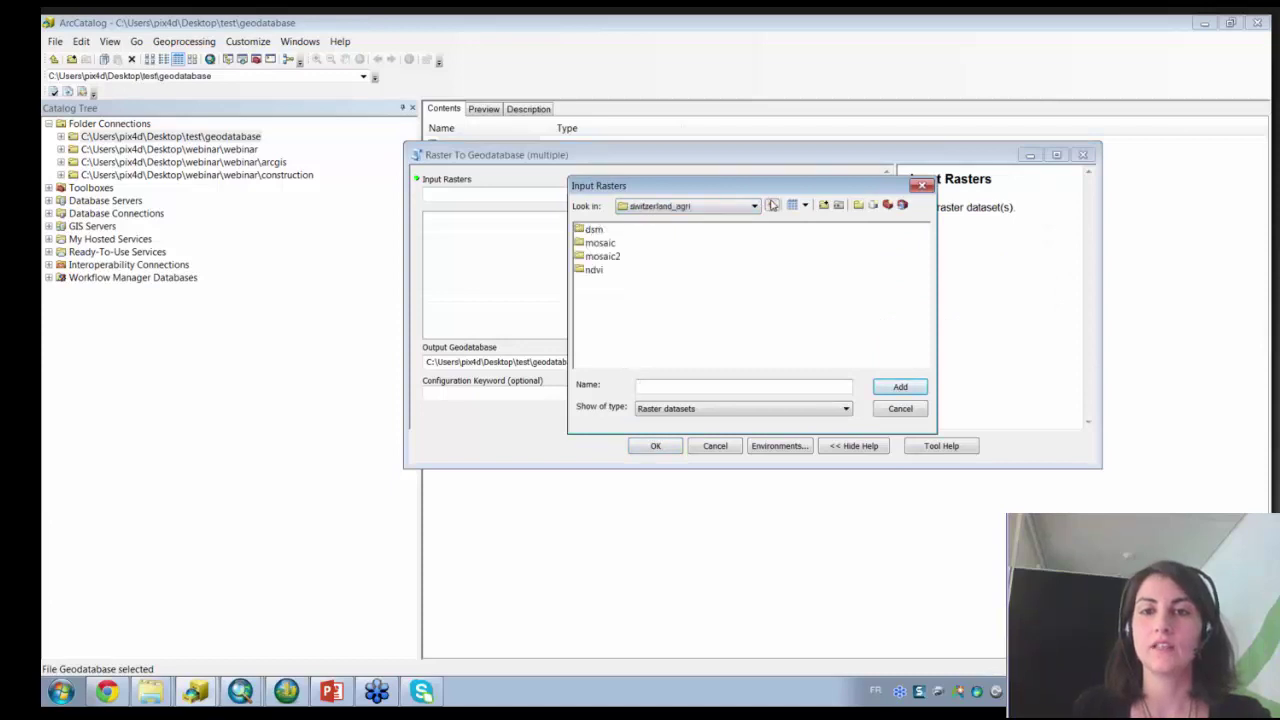
double_click(604, 246)
left_click(631, 233)
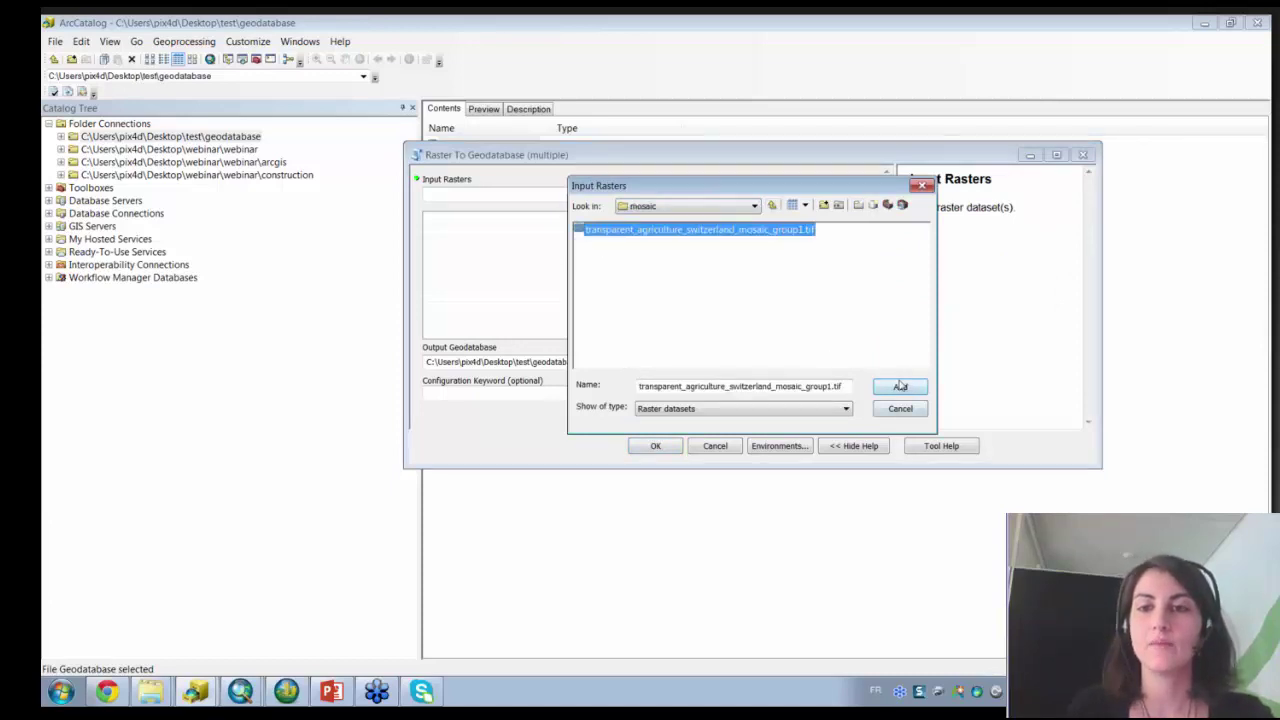
left_click(900, 386)
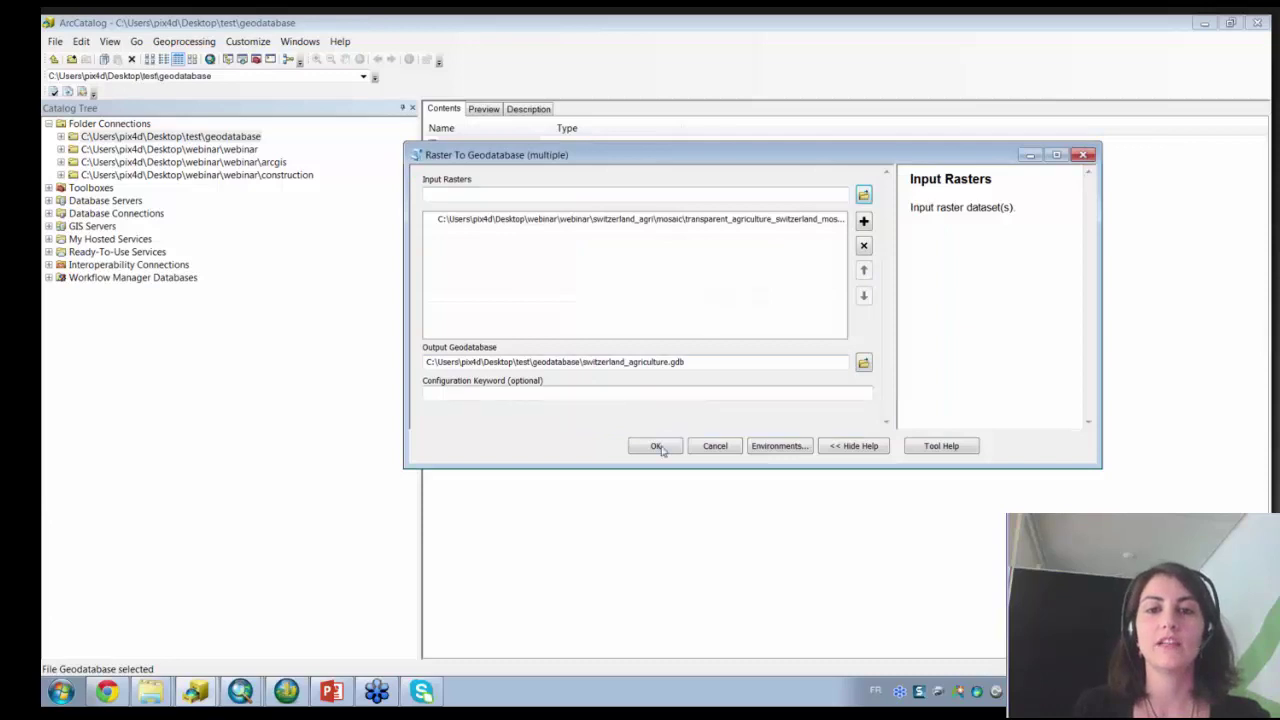
left_click(722, 451)
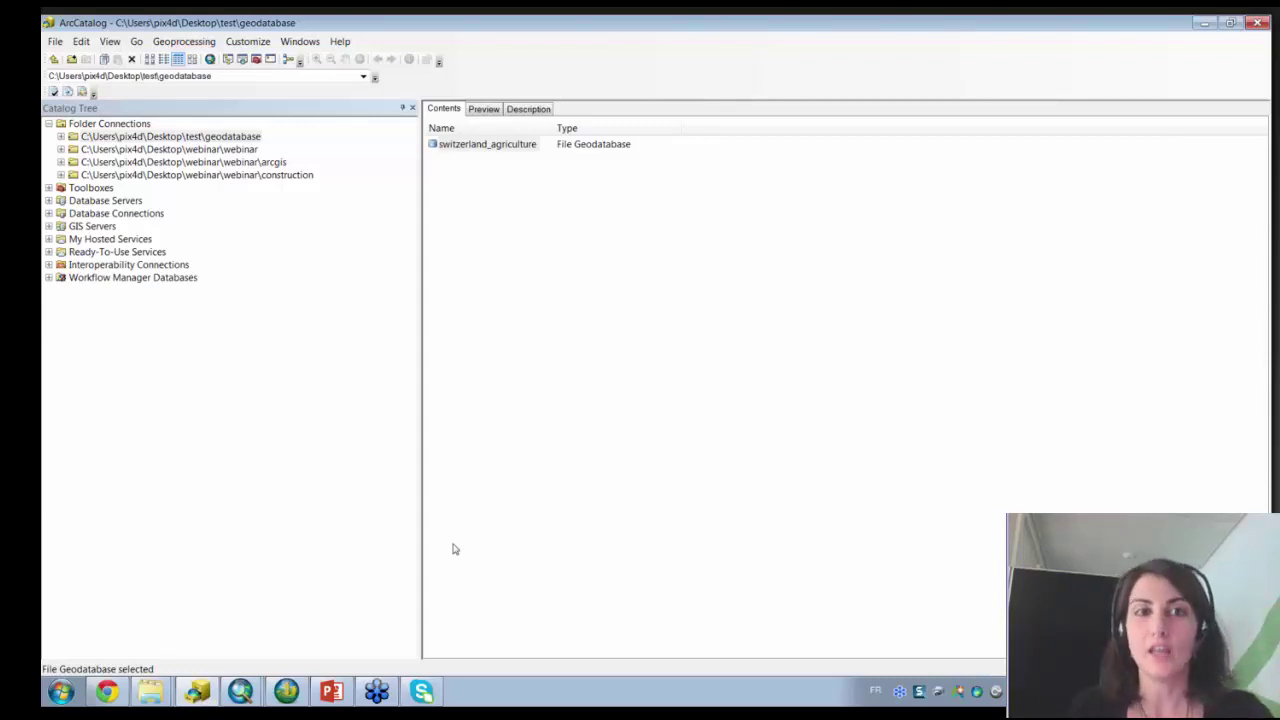
Switch to the untitled ArcMap document and resize the Catalog with switzerland_agriculture.gdb in webinar\arcgis expanded to show its rasters.
mouse_move(245, 686)
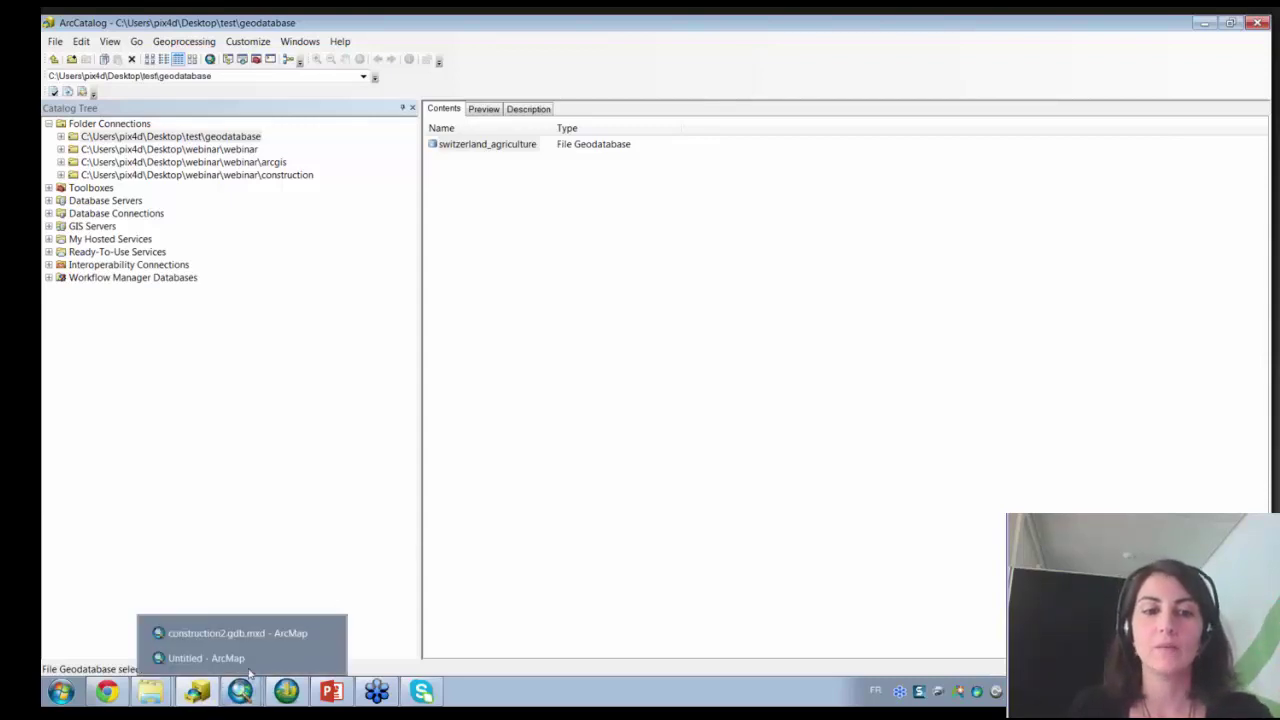
left_click(238, 658)
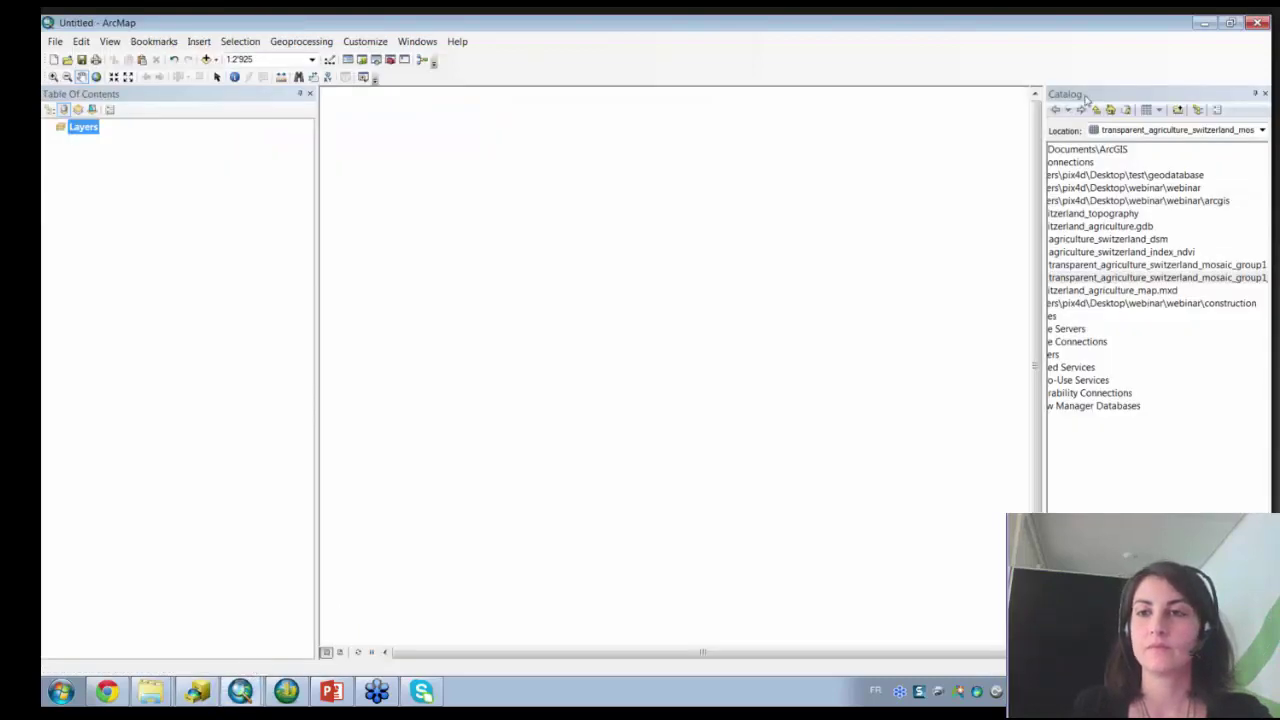
left_click_drag(1086, 97, 1083, 197)
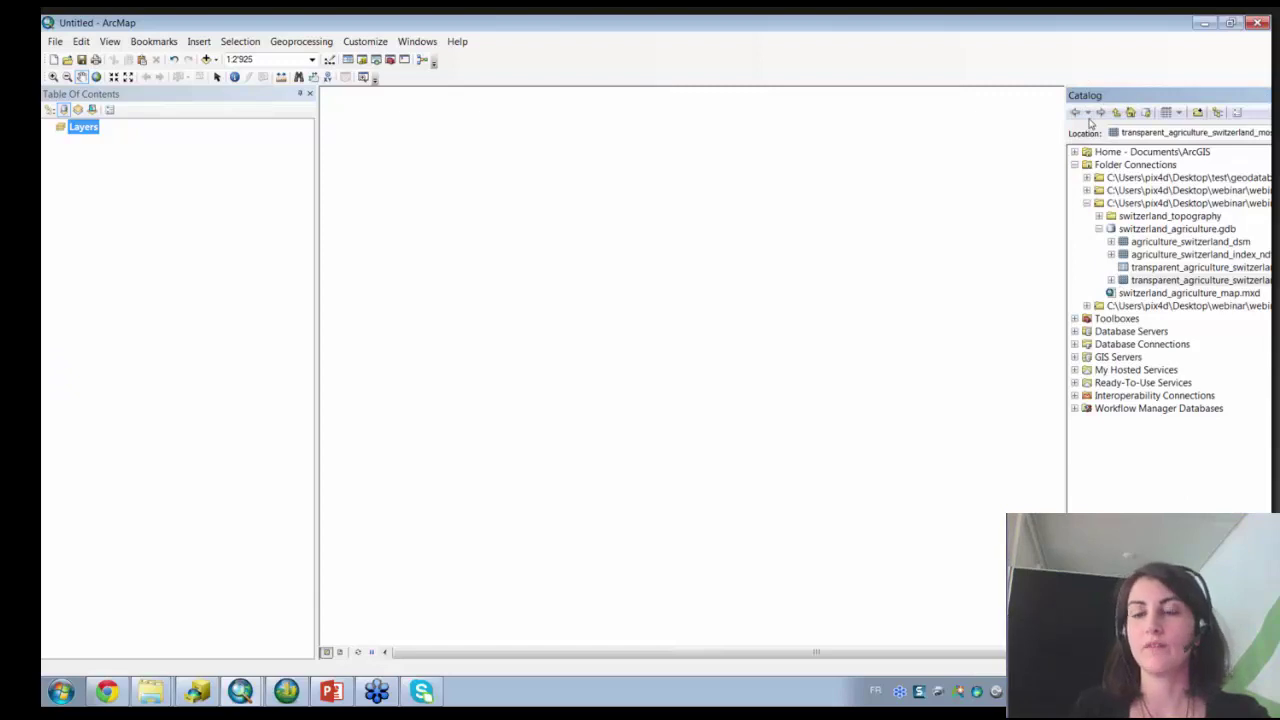
left_click(1098, 230)
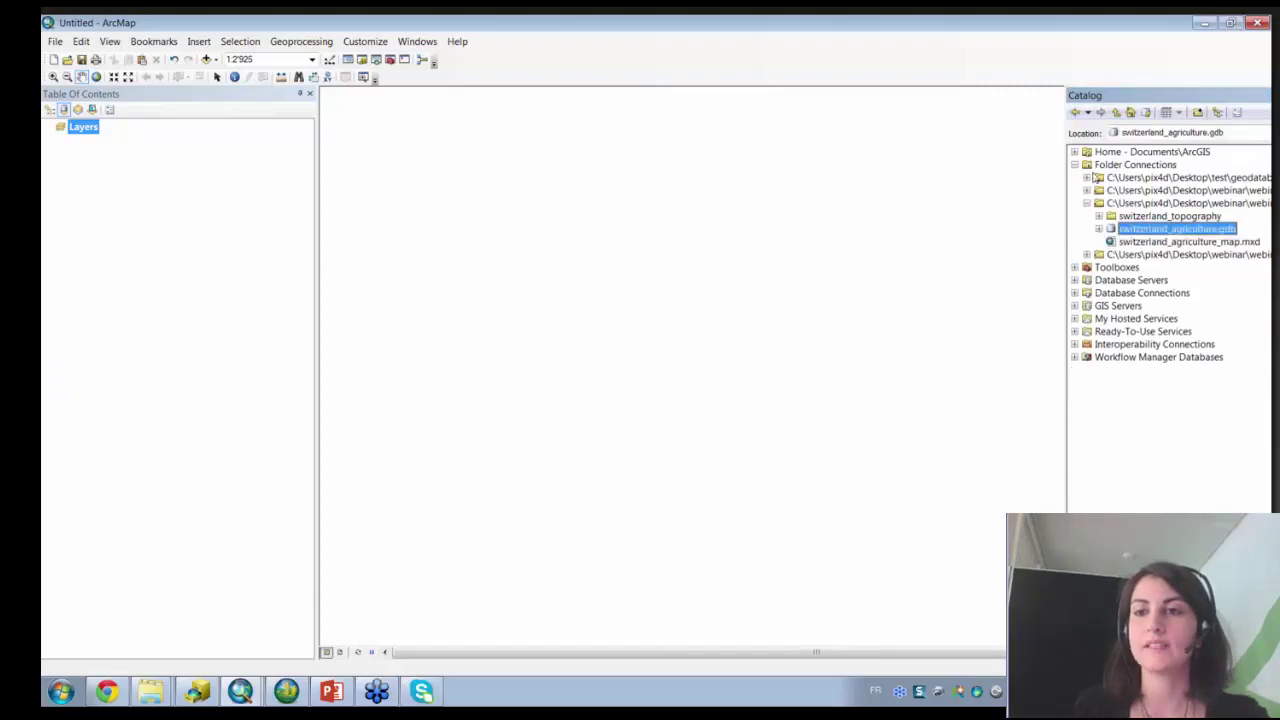
left_click(1099, 229)
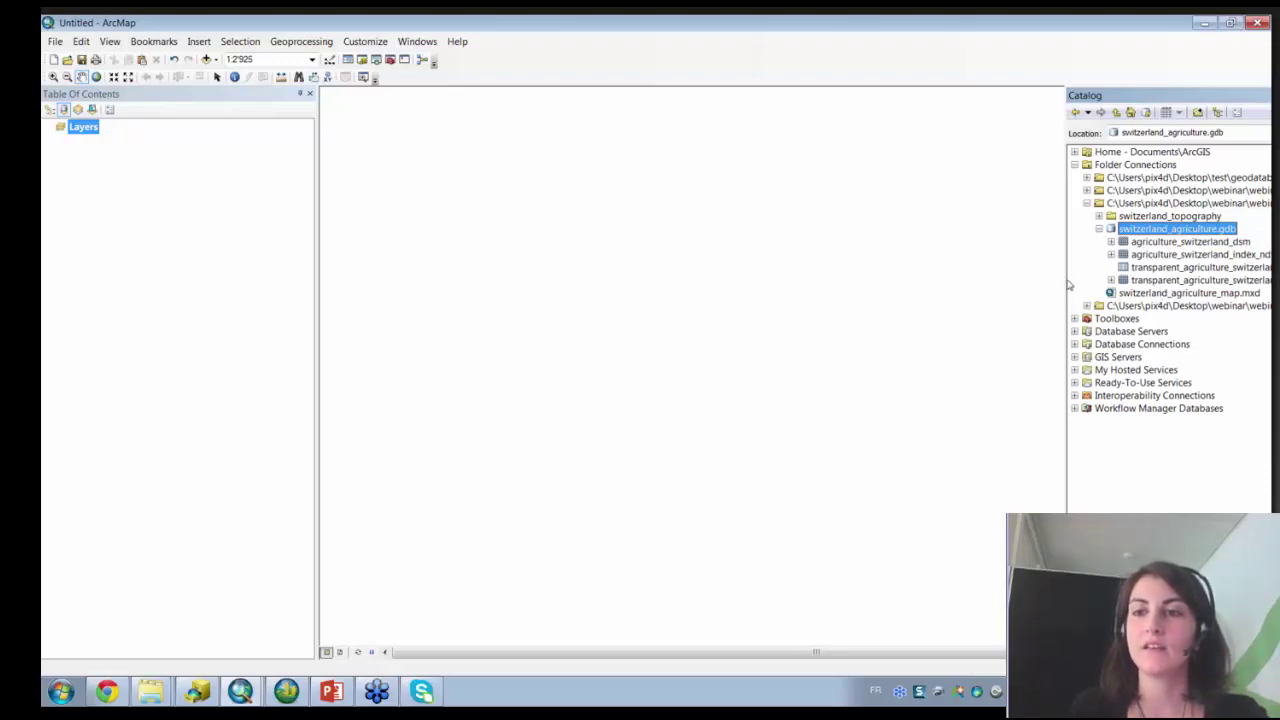
left_click_drag(1066, 279, 966, 278)
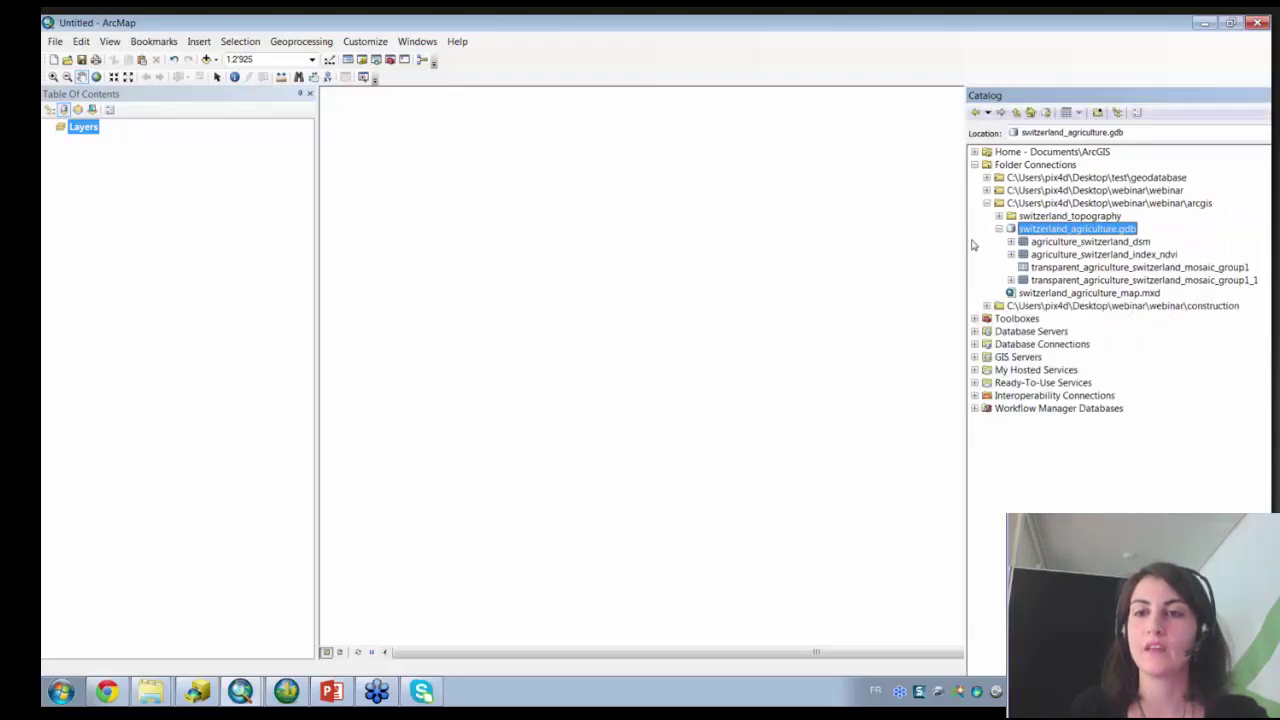
left_click_drag(964, 238, 1015, 236)
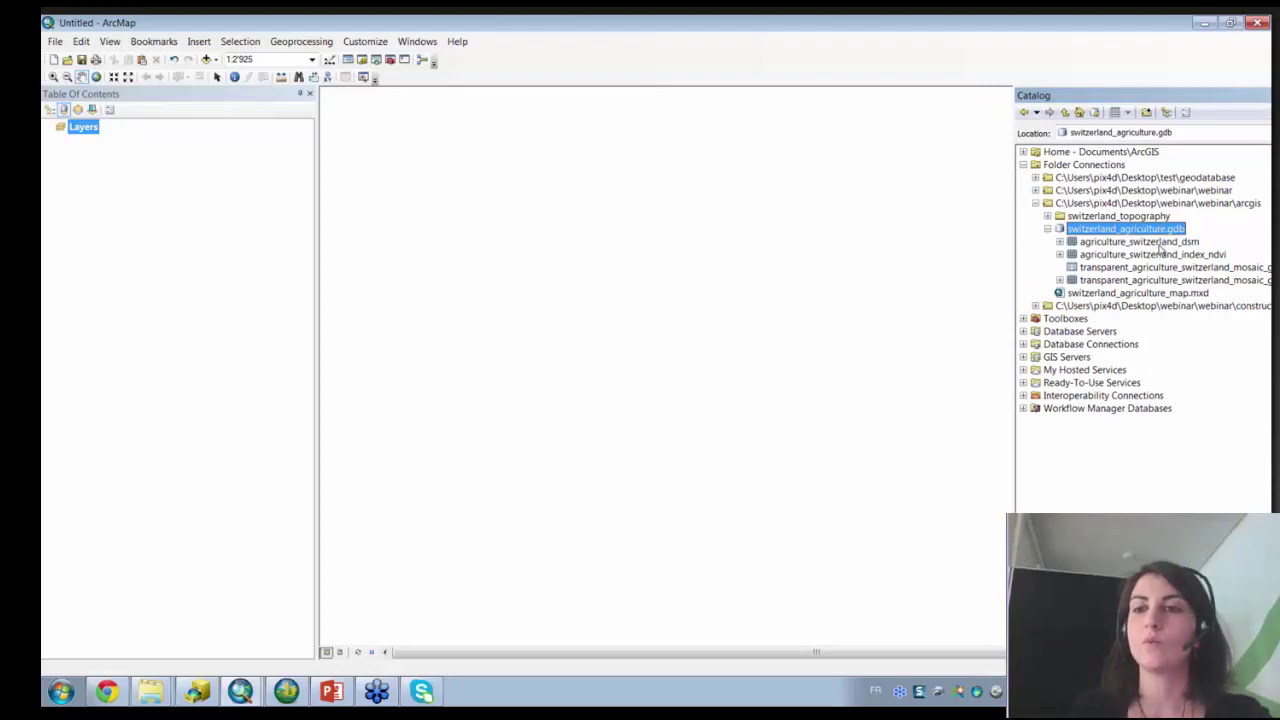
Add the agriculture_switzerland_dsm raster from switzerland_agriculture.gdb to the map.
left_click(1151, 245)
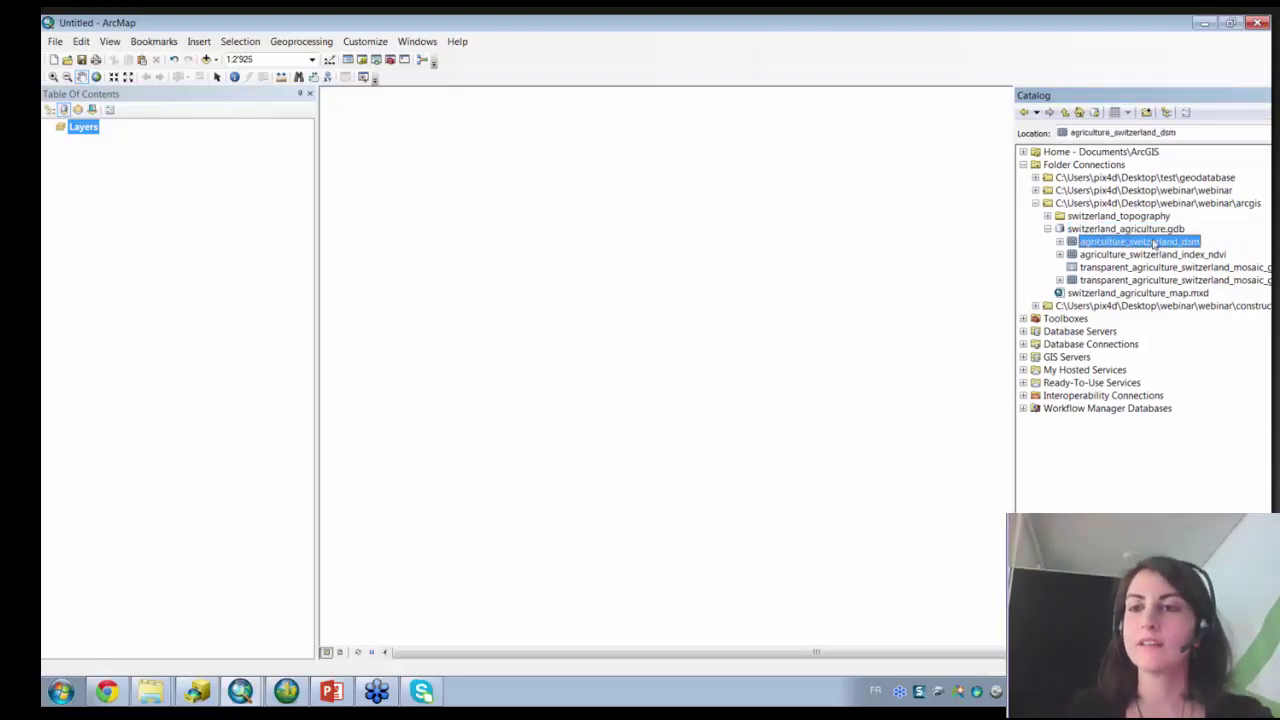
left_click_drag(1153, 243, 768, 222)
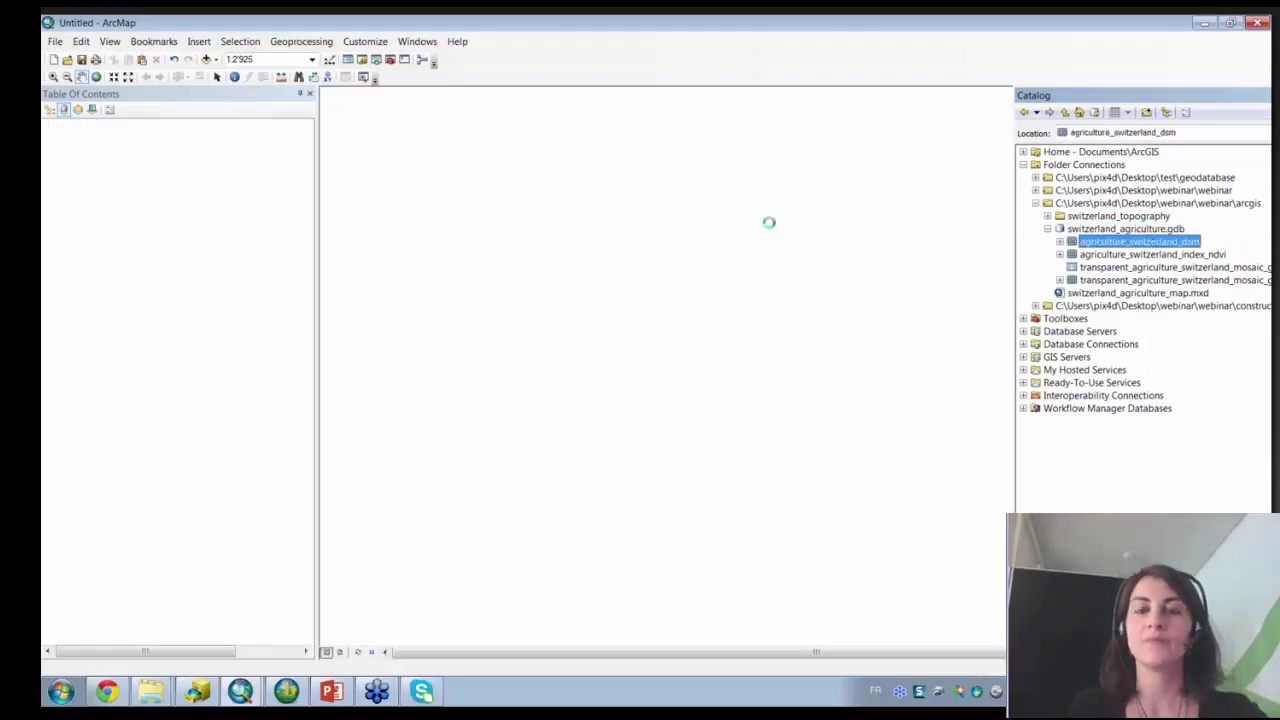
left_click_drag(748, 301, 639, 305)
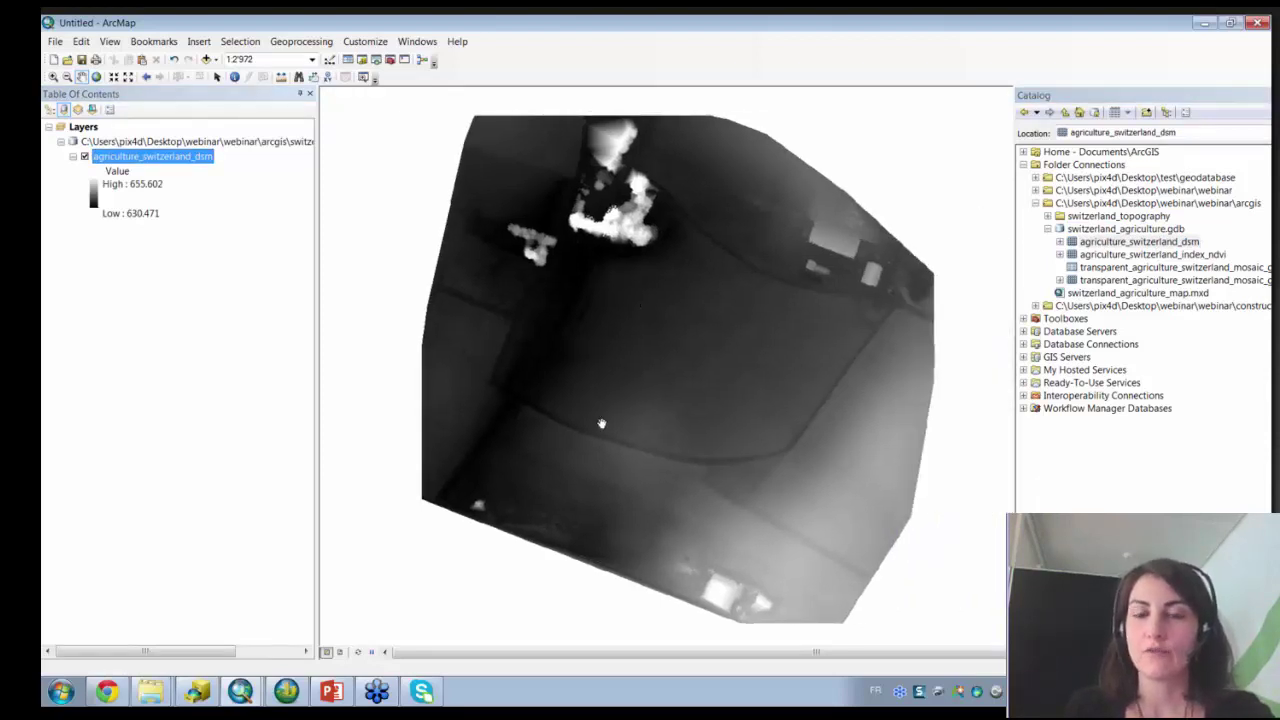
Apply a stretched brown-to-teal color ramp to the agriculture_switzerland_dsm layer.
right_click(148, 162)
left_click(251, 382)
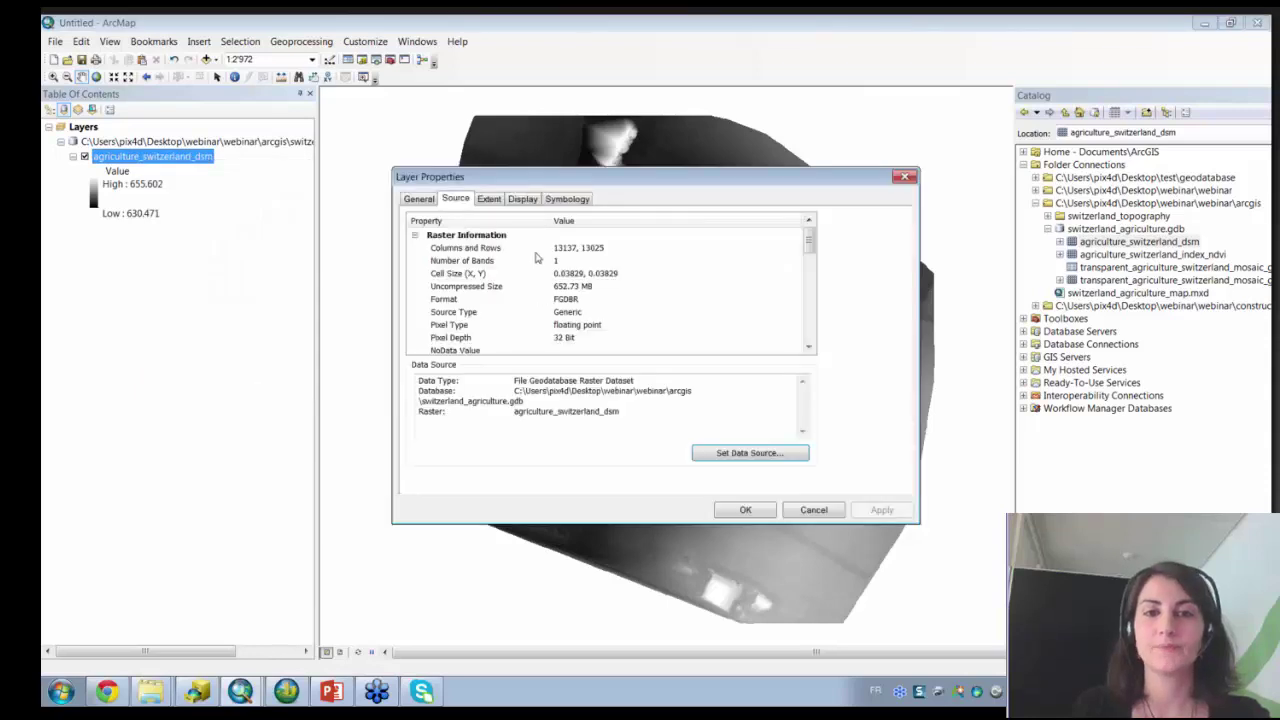
left_click(556, 200)
left_click(798, 357)
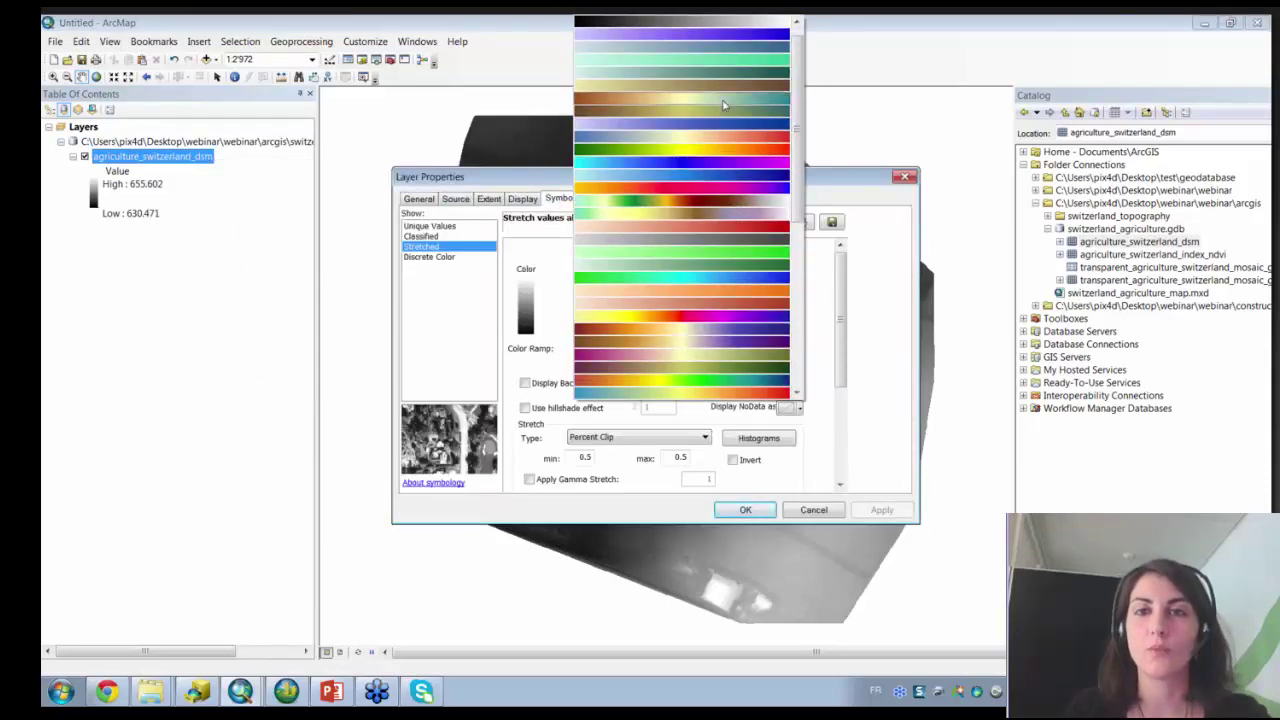
left_click(724, 105)
left_click(755, 508)
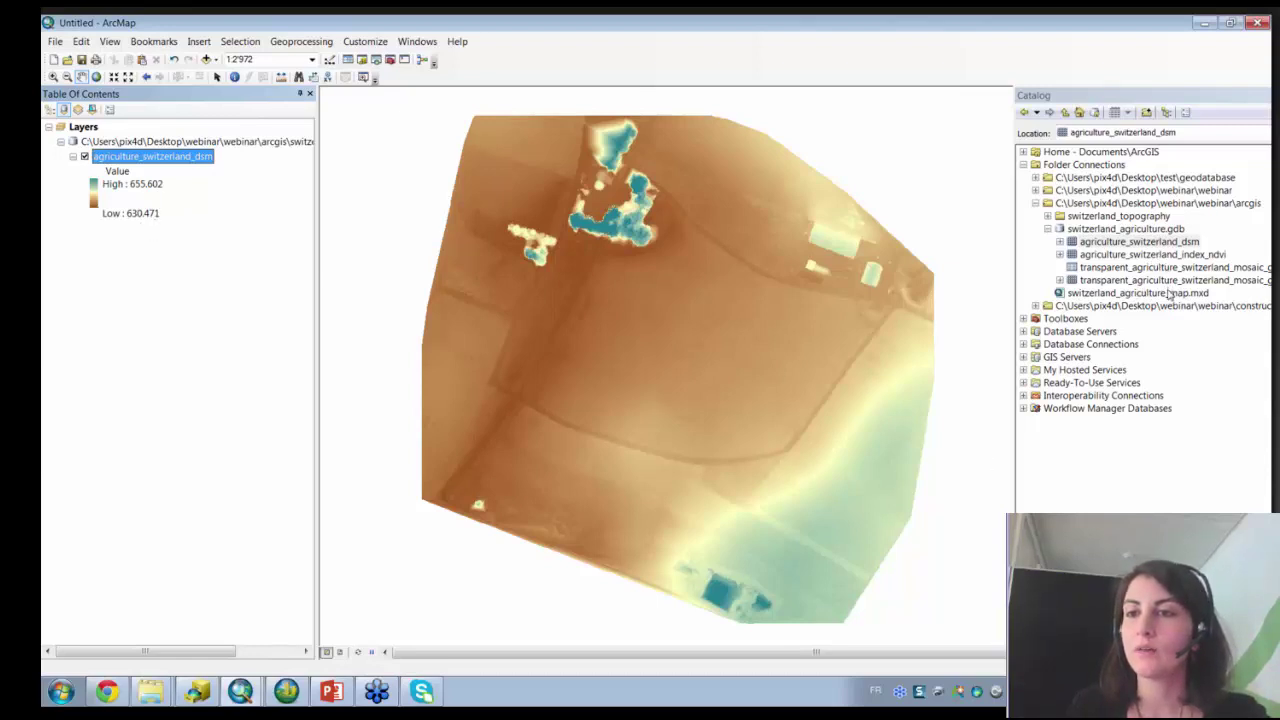
Add the transparent_agriculture_switzerland_mosaic_group1 raster to the map and enable its display background value for RGB 0, 0, 0 with no color.
left_click_drag(1168, 284, 730, 280)
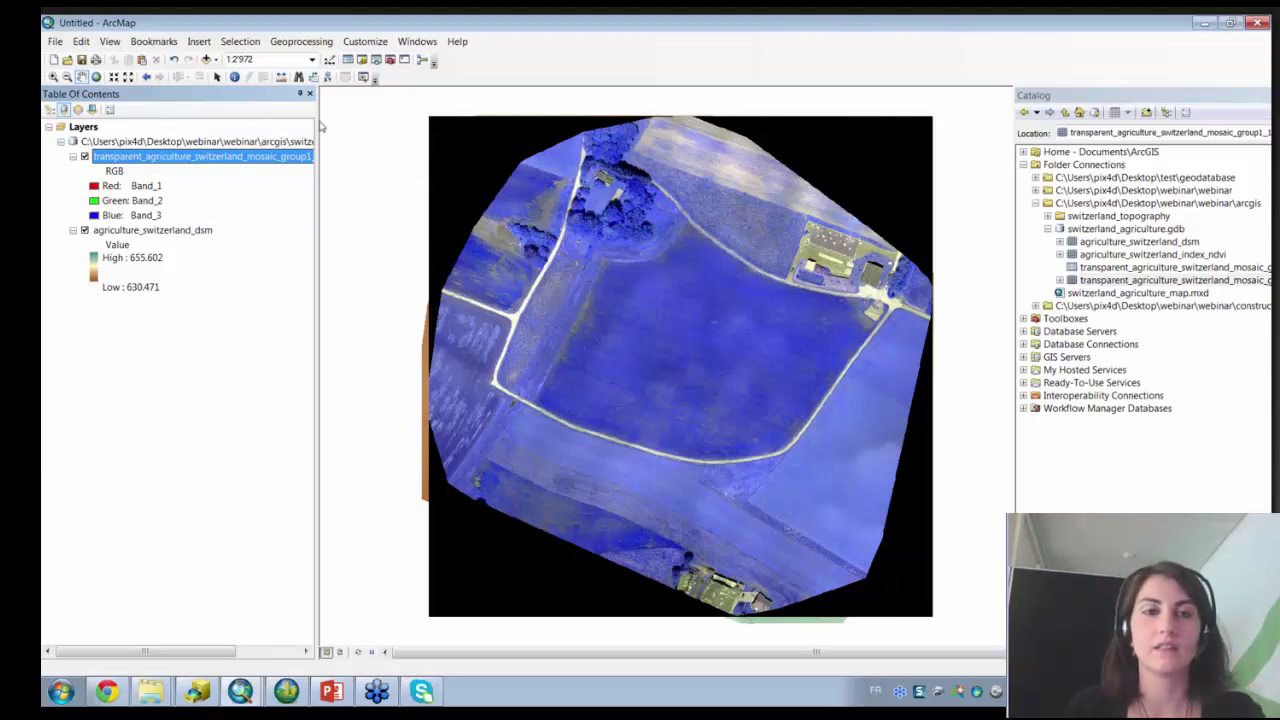
right_click(214, 160)
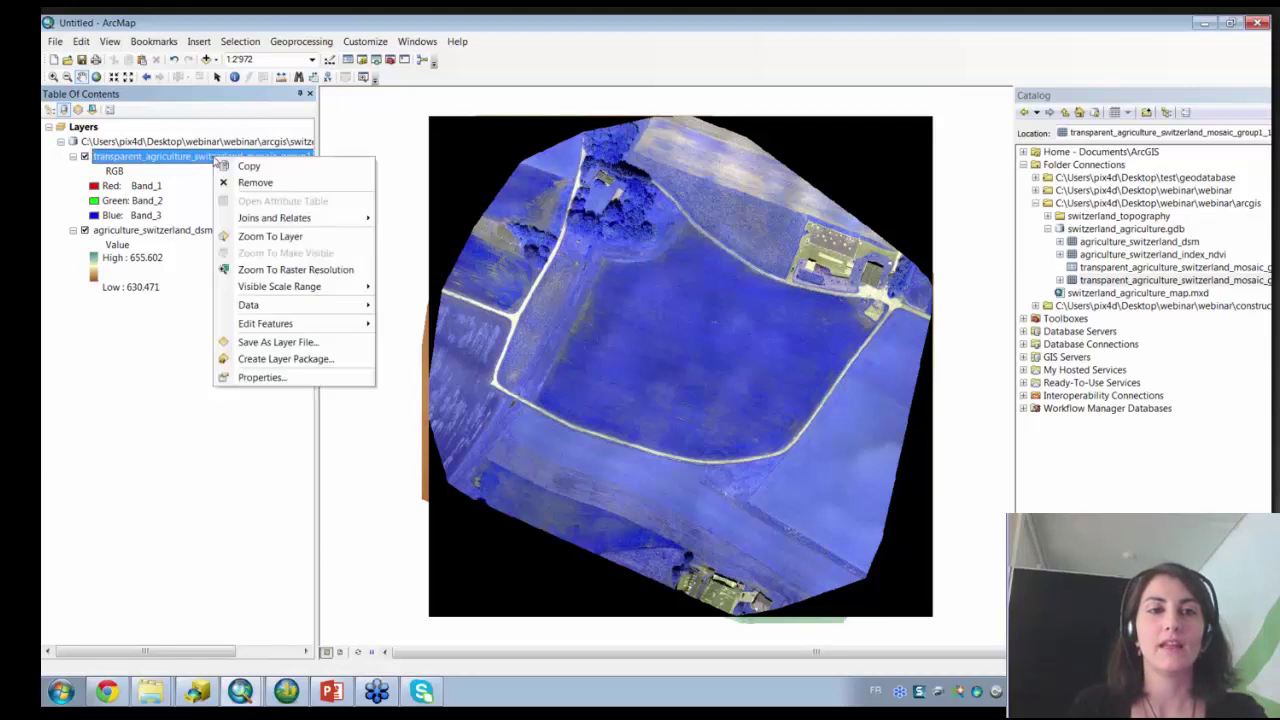
left_click(262, 377)
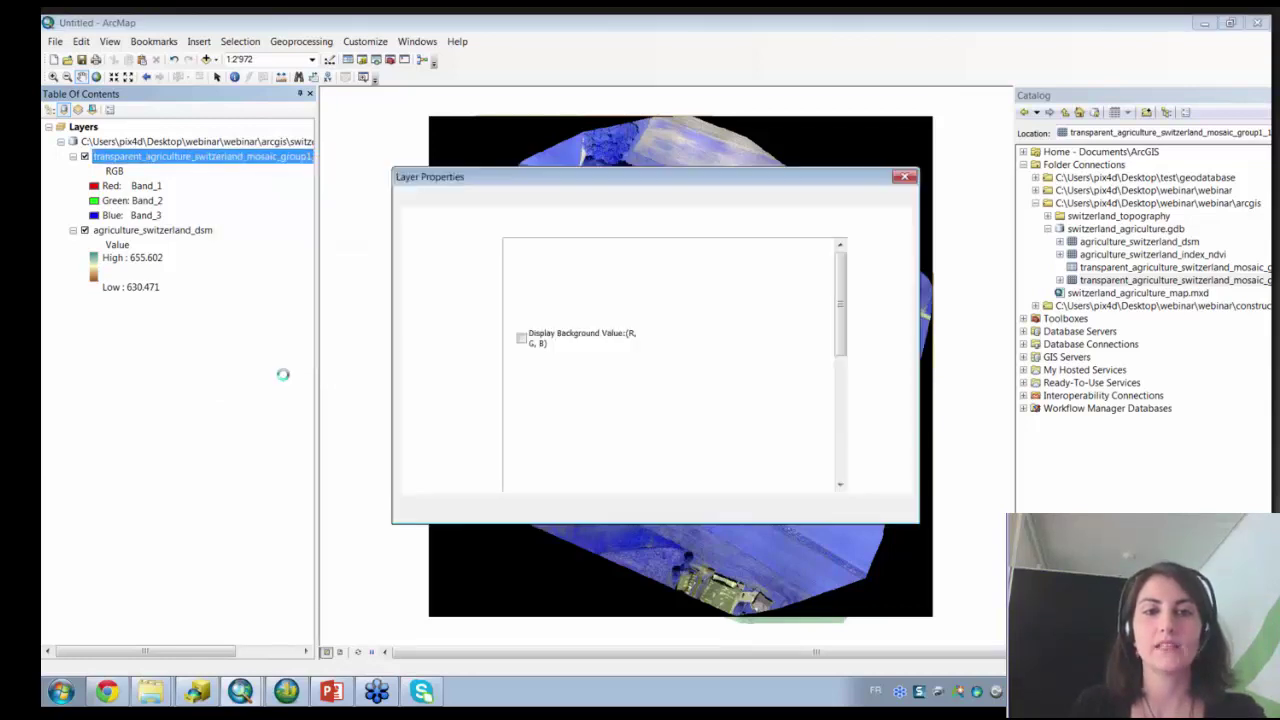
left_click(520, 341)
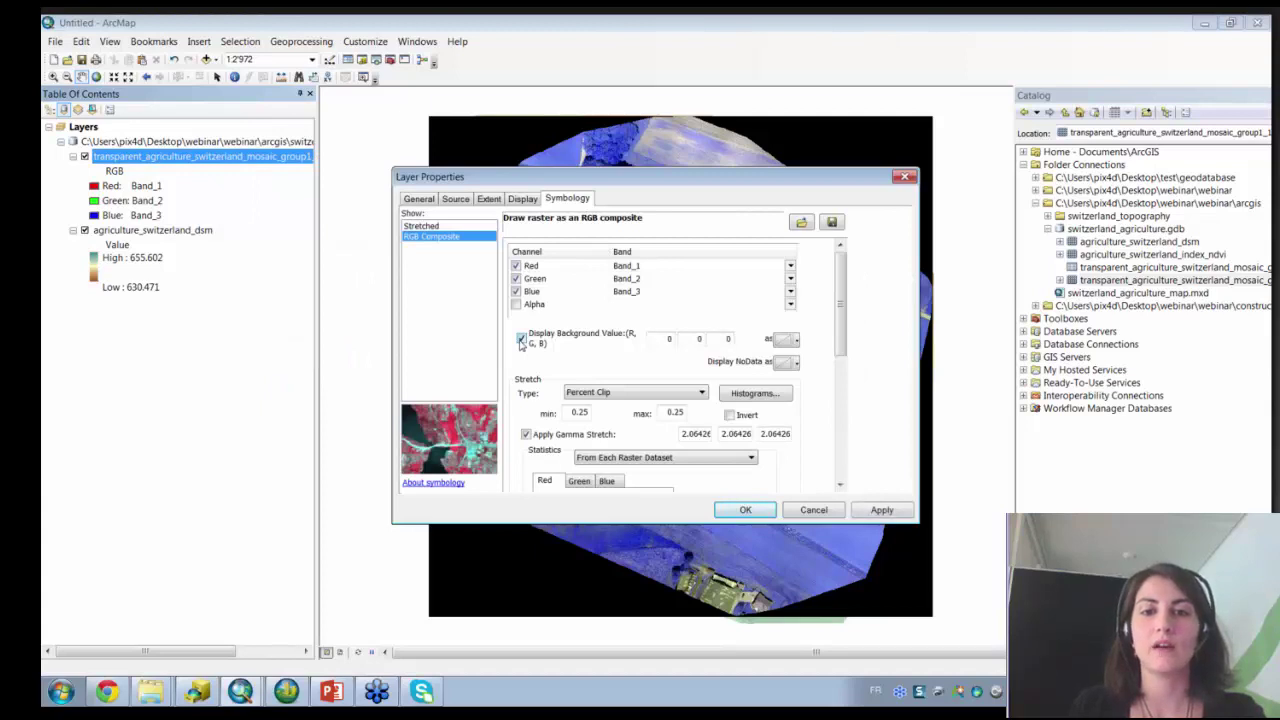
left_click(745, 510)
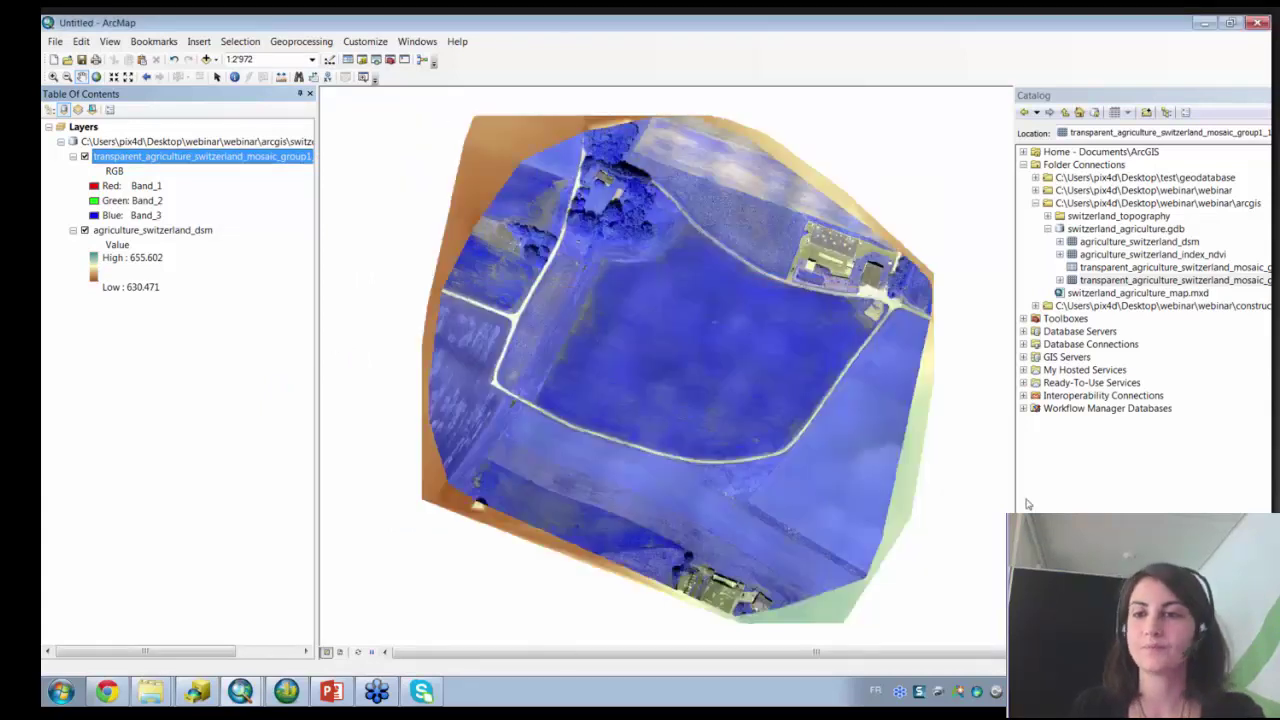
Add the agriculture_switzerland_index_ndvi raster to the map and identify its pixel value at two different places.
left_click(1150, 255)
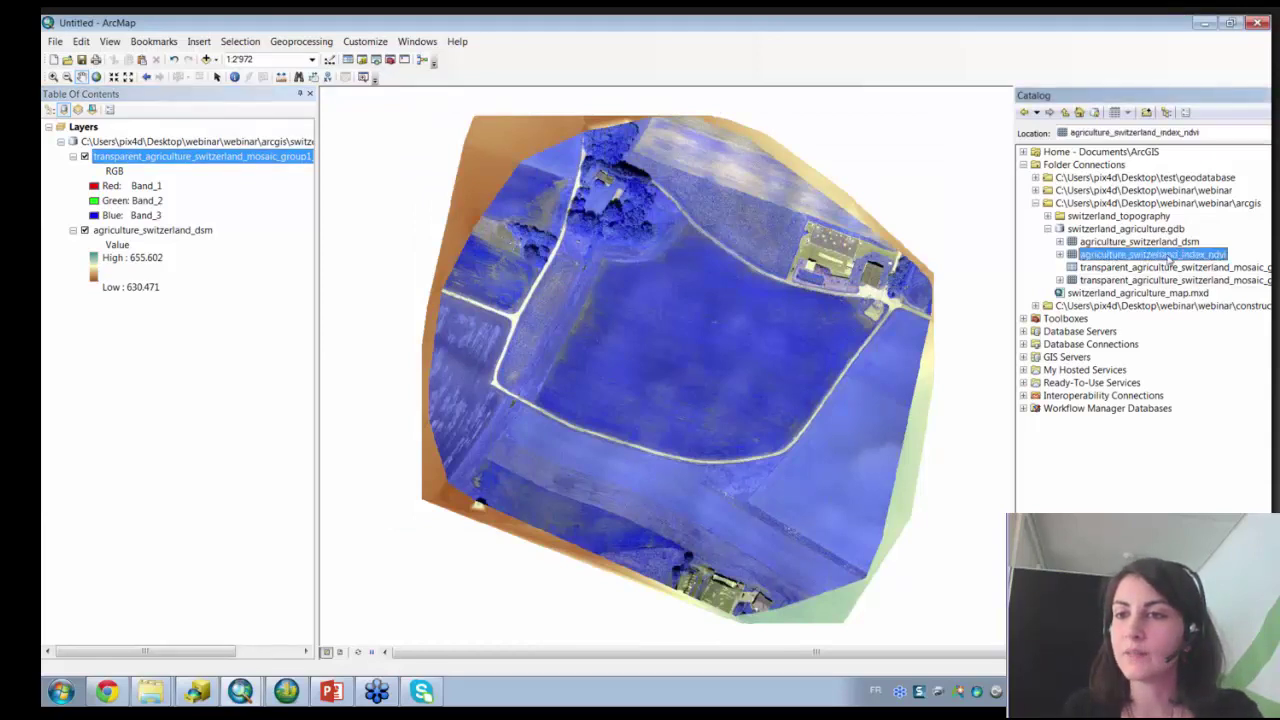
mouse_move(1216, 259)
left_mouse_down()
mouse_move(845, 295)
mouse_move(834, 282)
left_mouse_up()
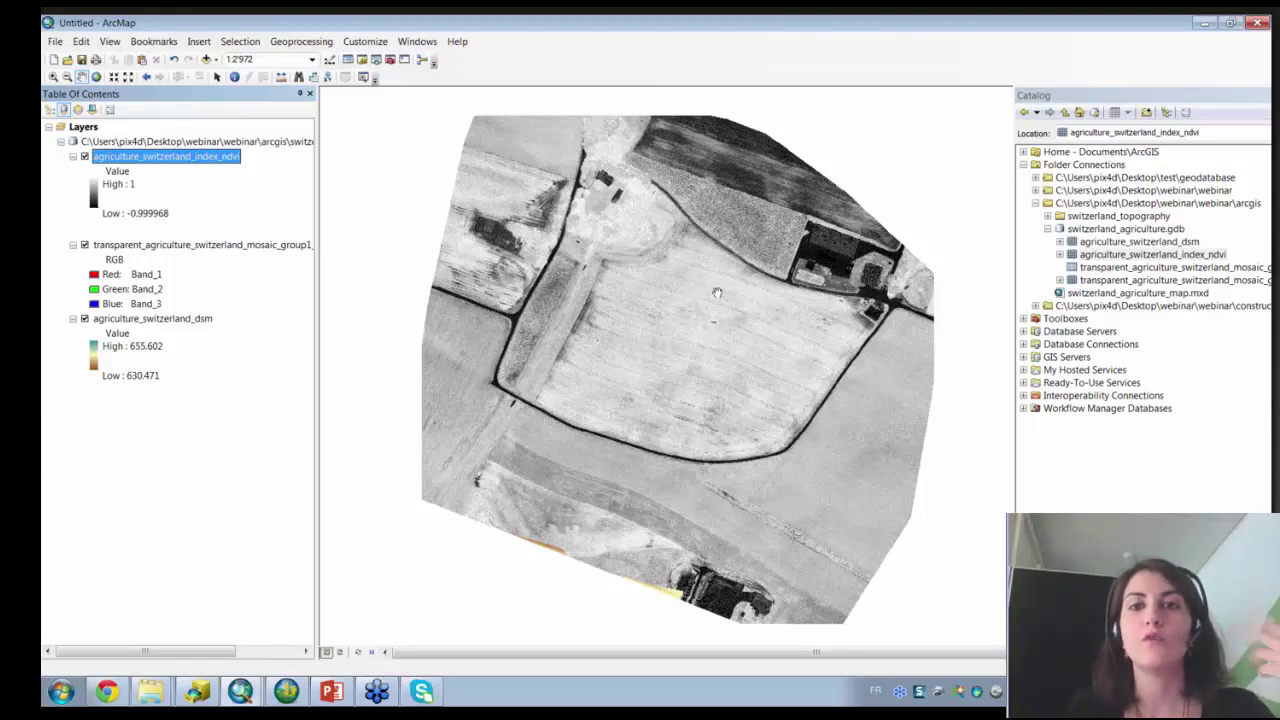
left_click(236, 80)
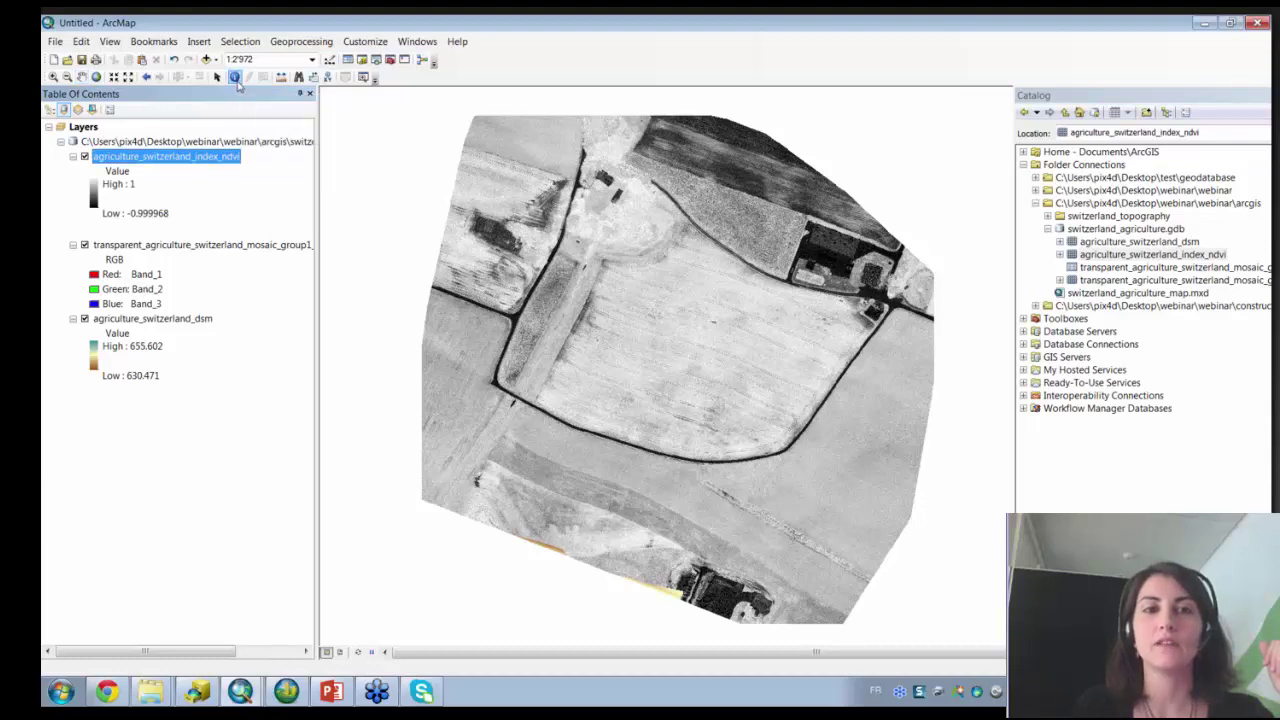
left_click(556, 305)
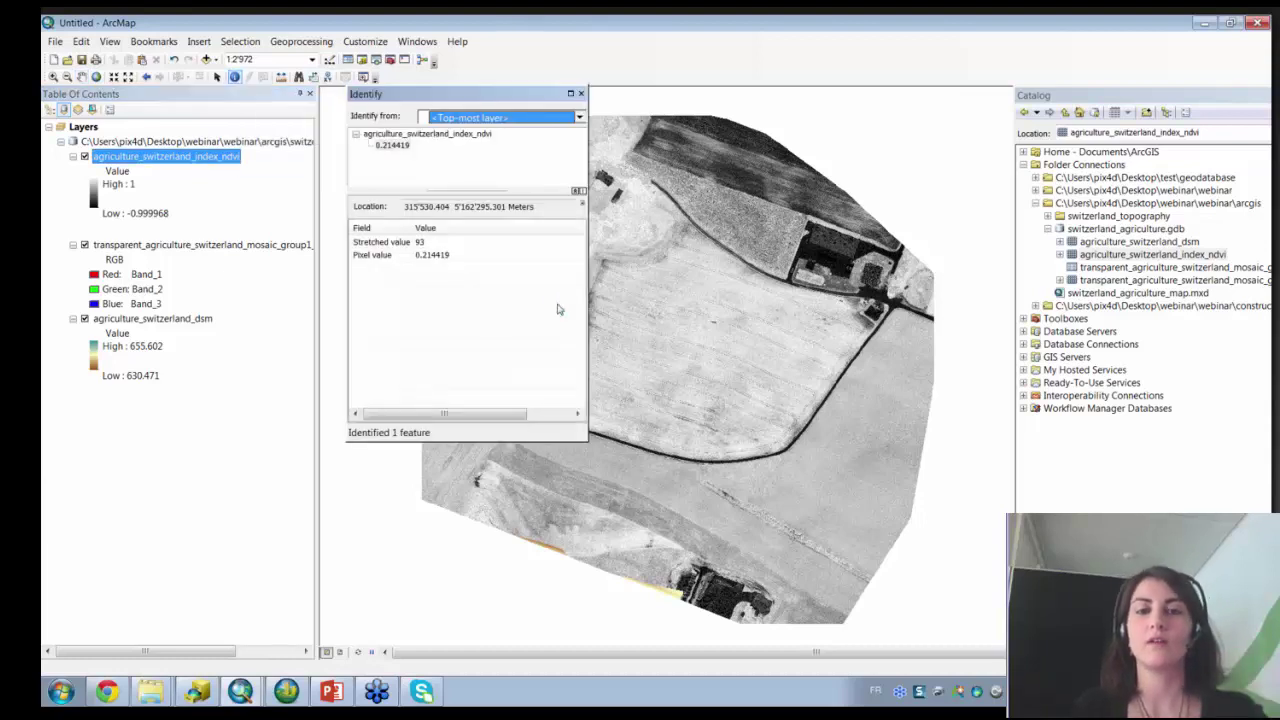
left_click(454, 257)
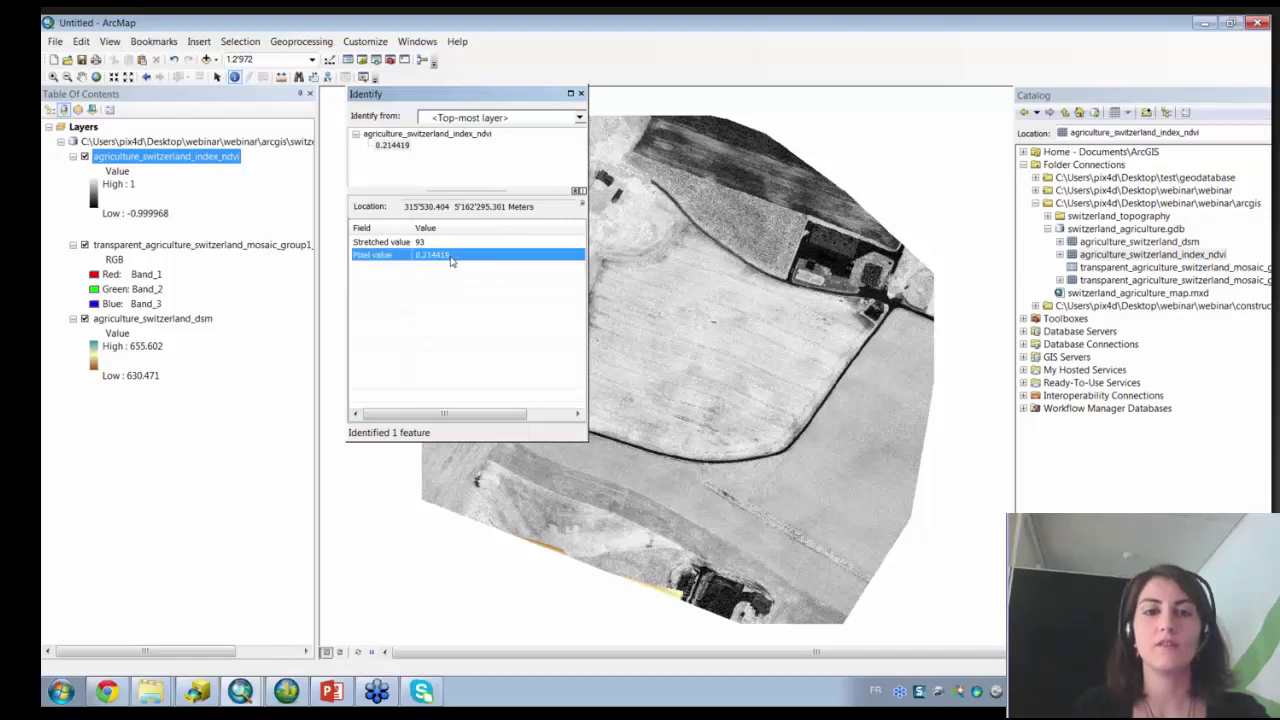
left_click(581, 93)
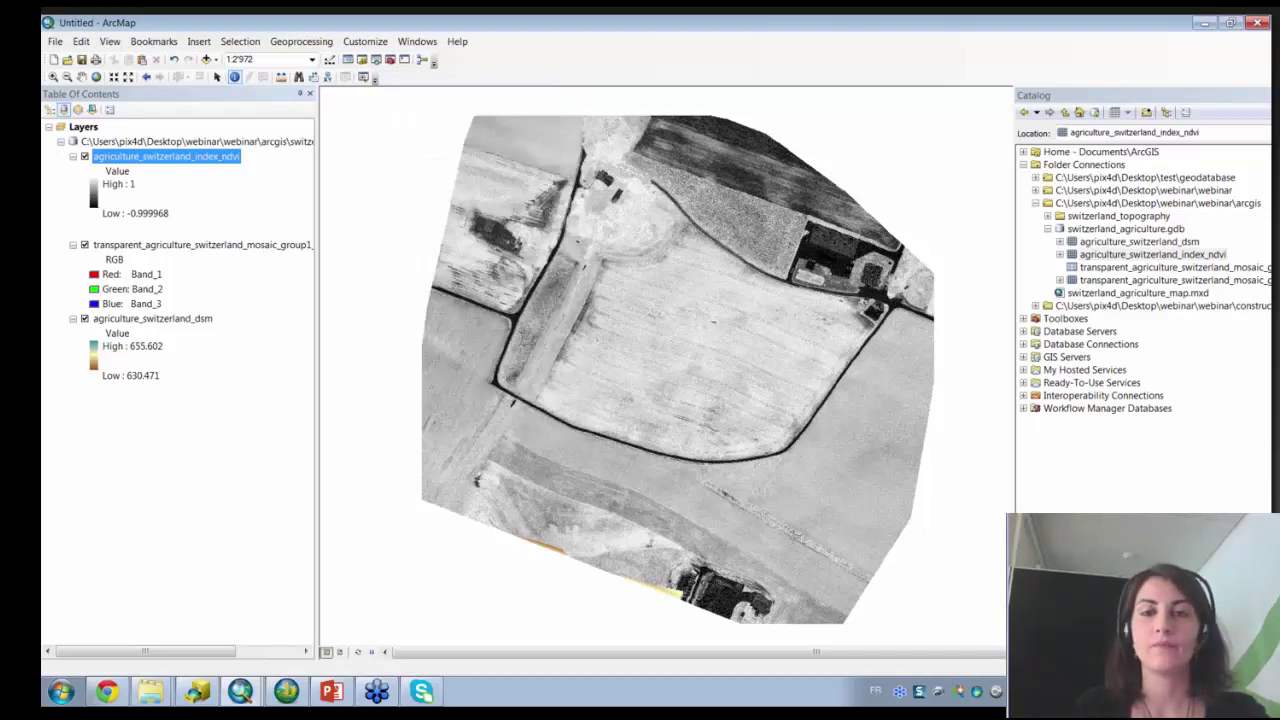
left_click(779, 310)
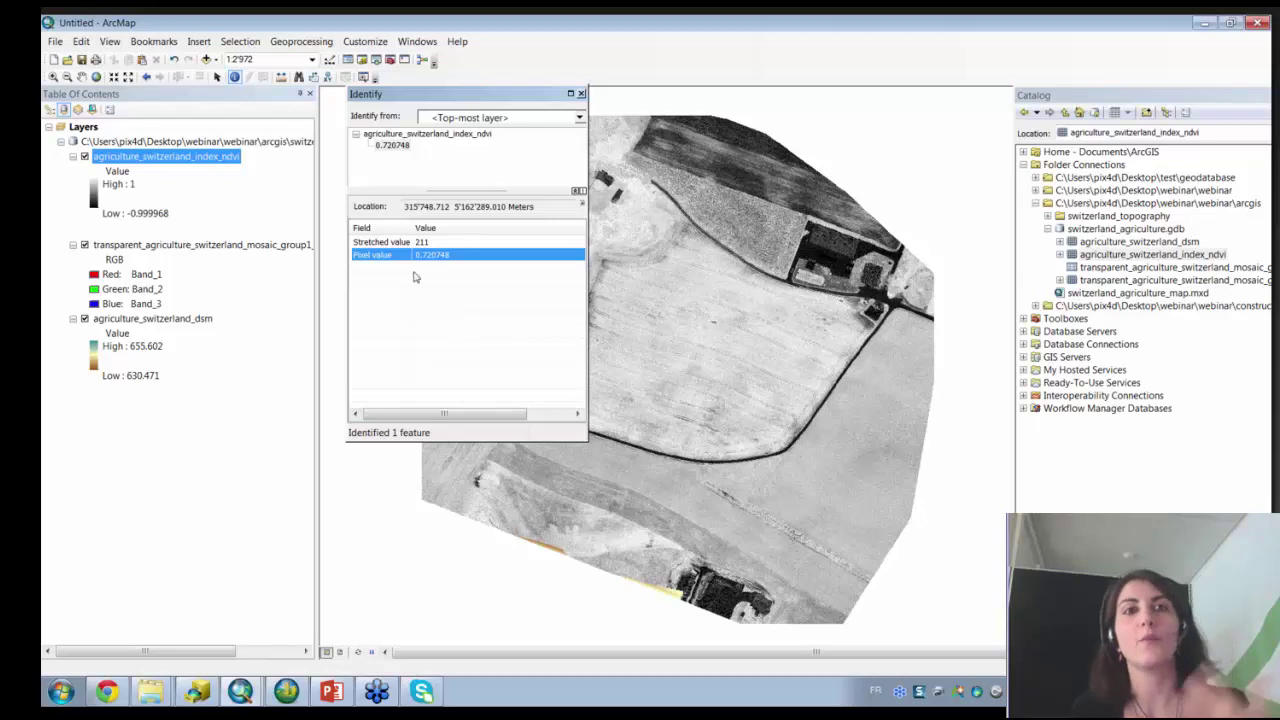
left_click(581, 93)
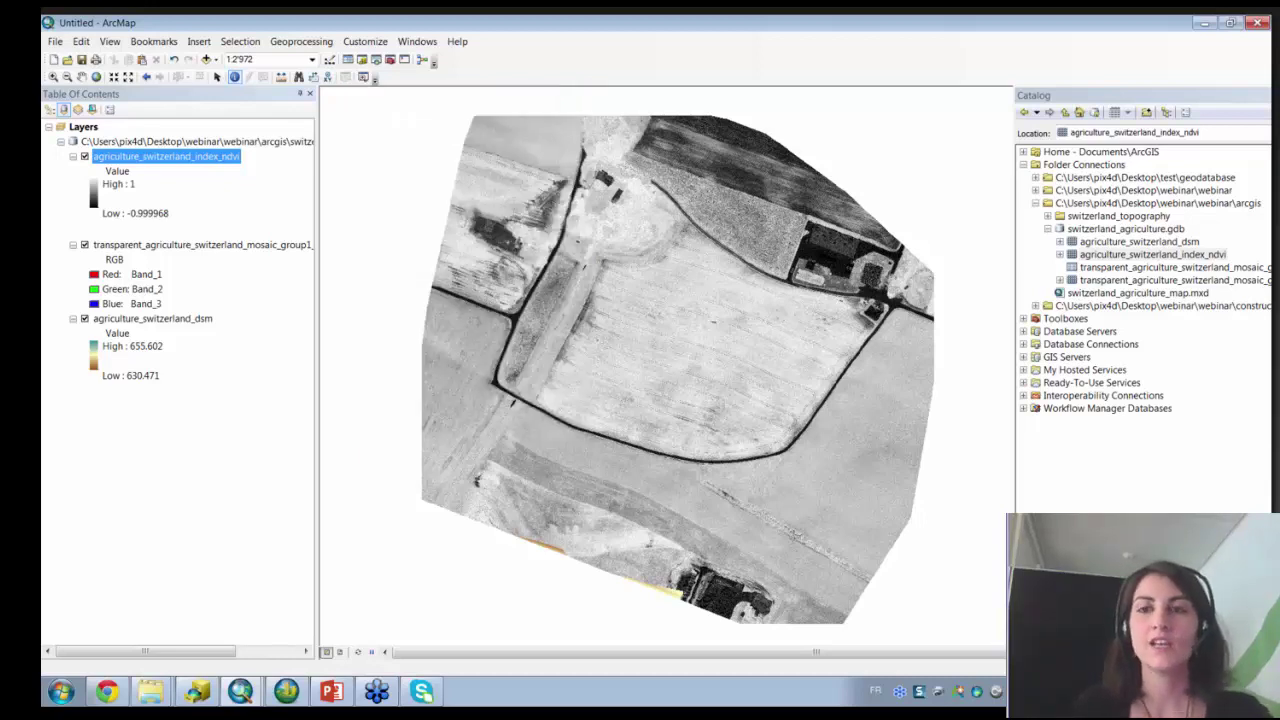
Switch to ArcCatalog and expand the cadastre\point_cloud folder under the webinar\webinar folder connection.
left_click(1207, 24)
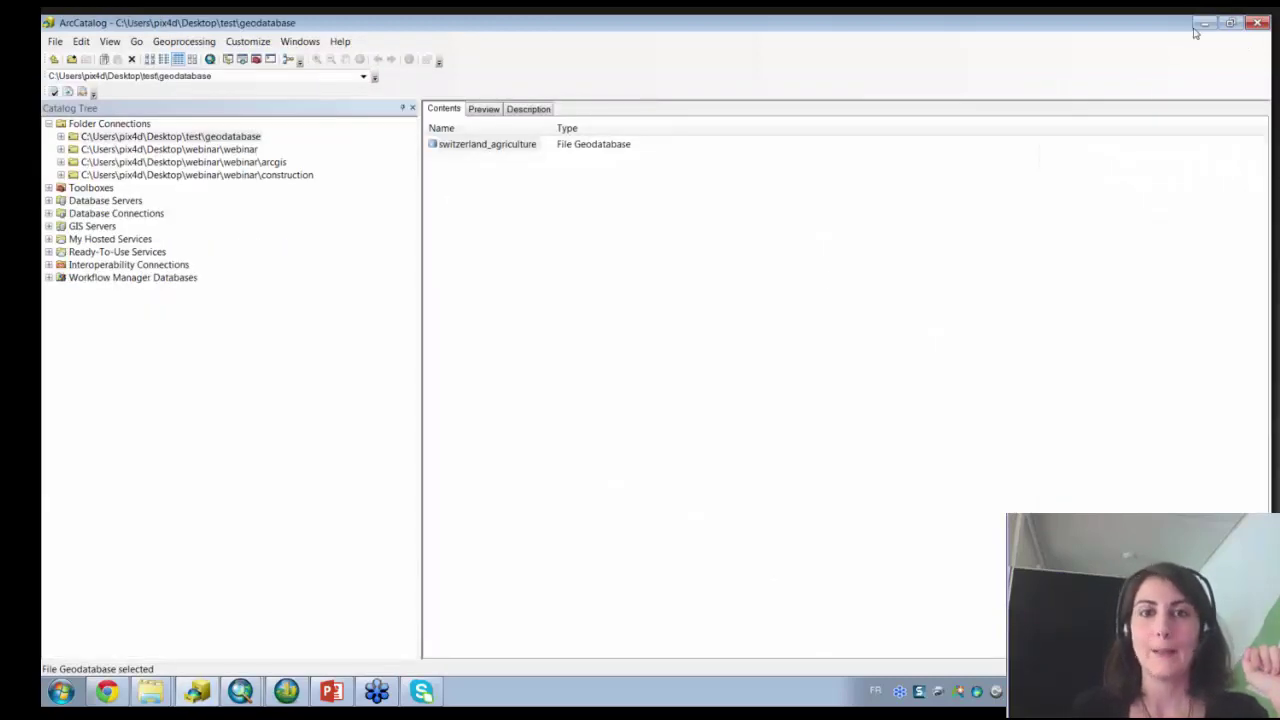
left_click(1203, 26)
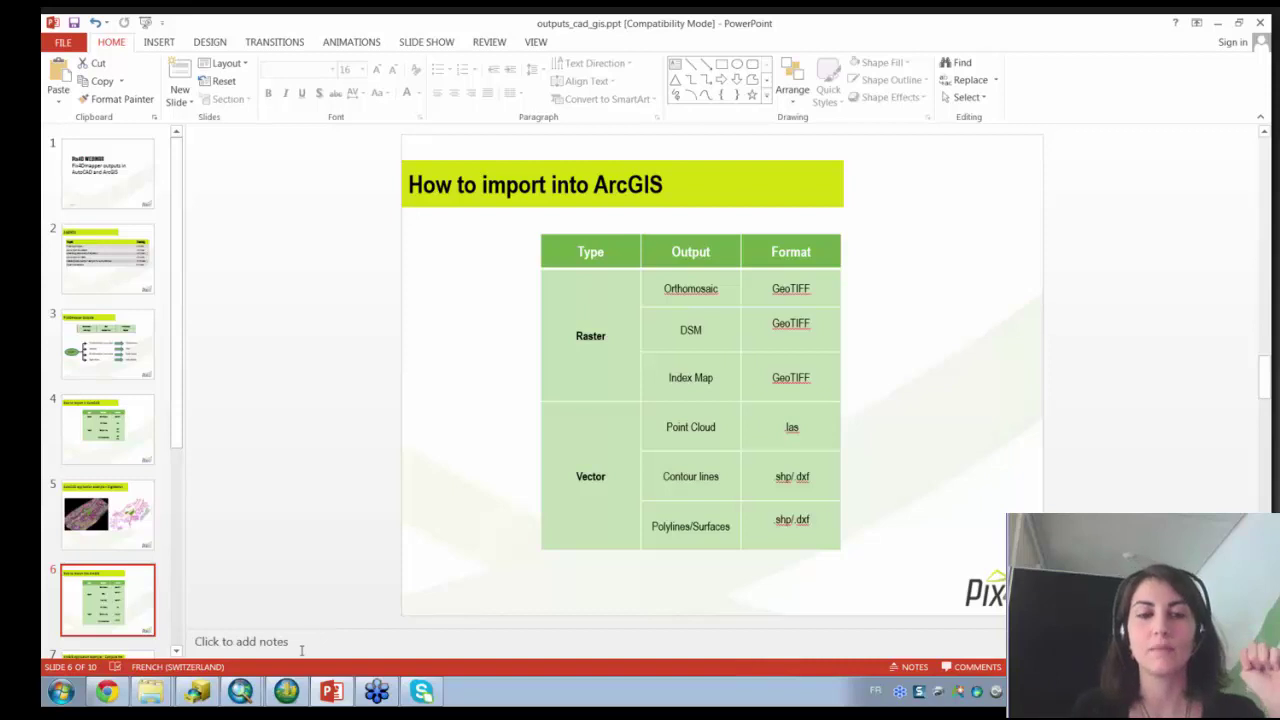
left_click(196, 691)
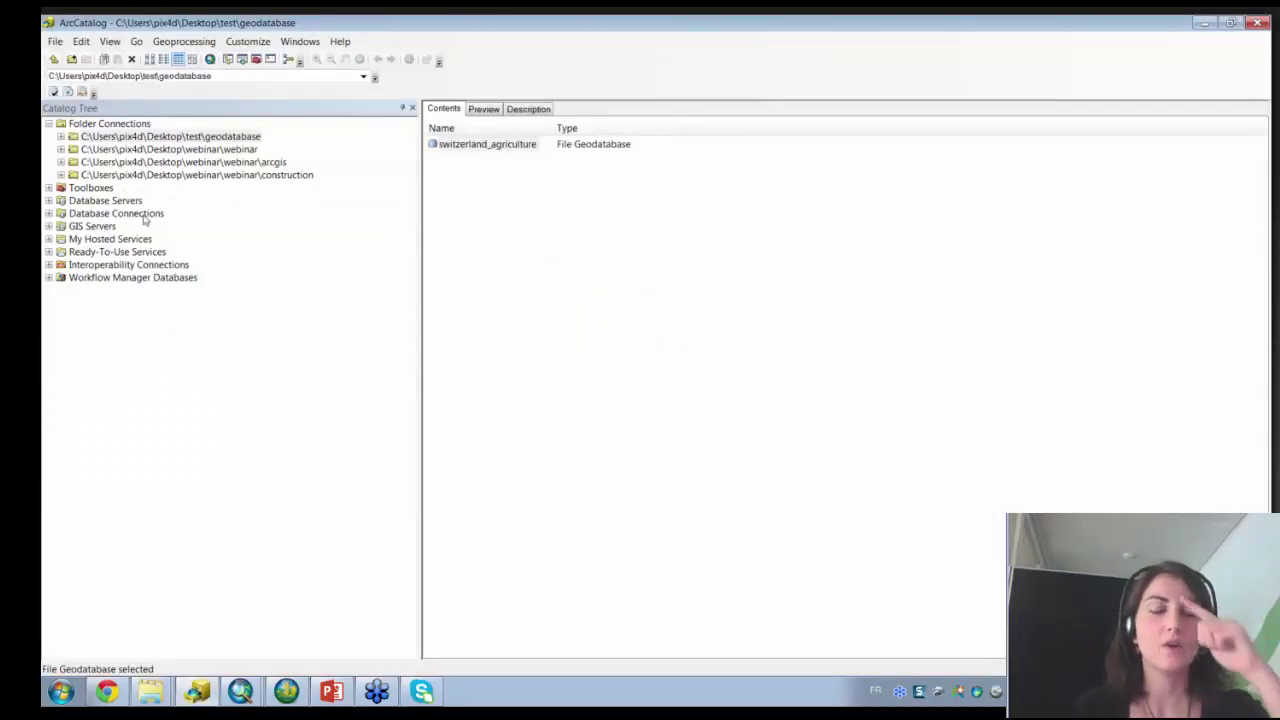
left_click(61, 149)
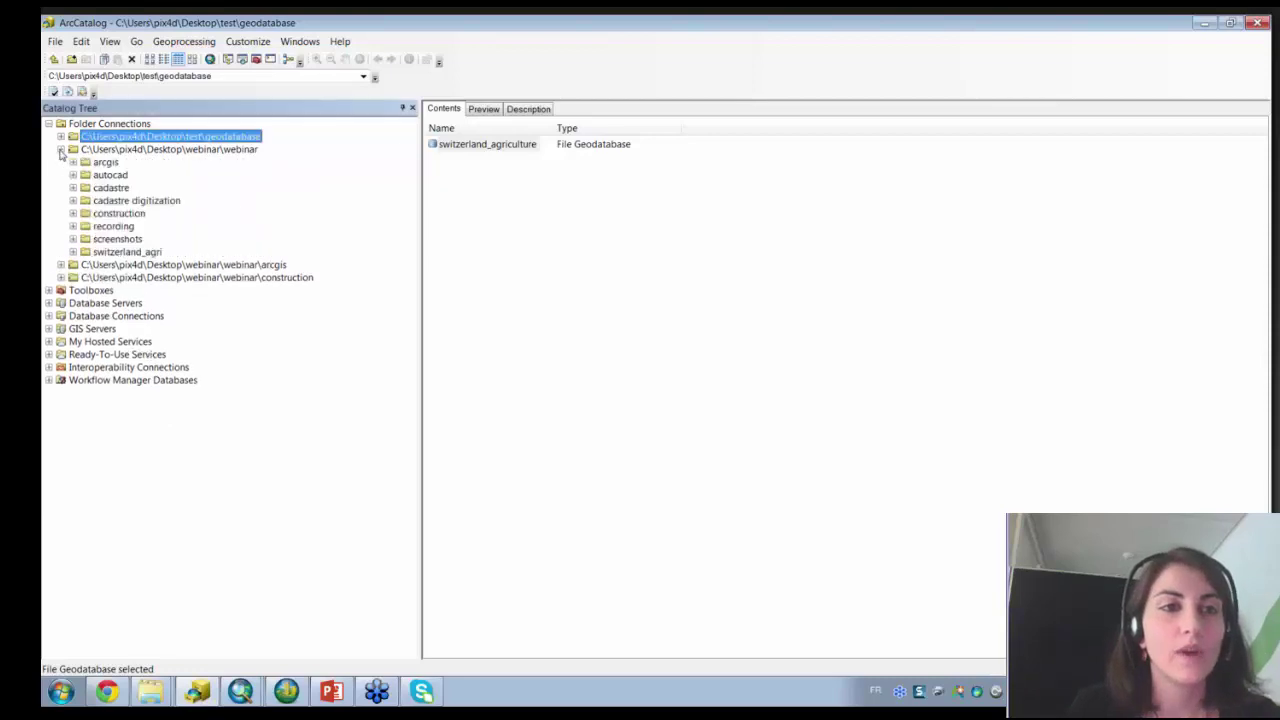
left_click(72, 187)
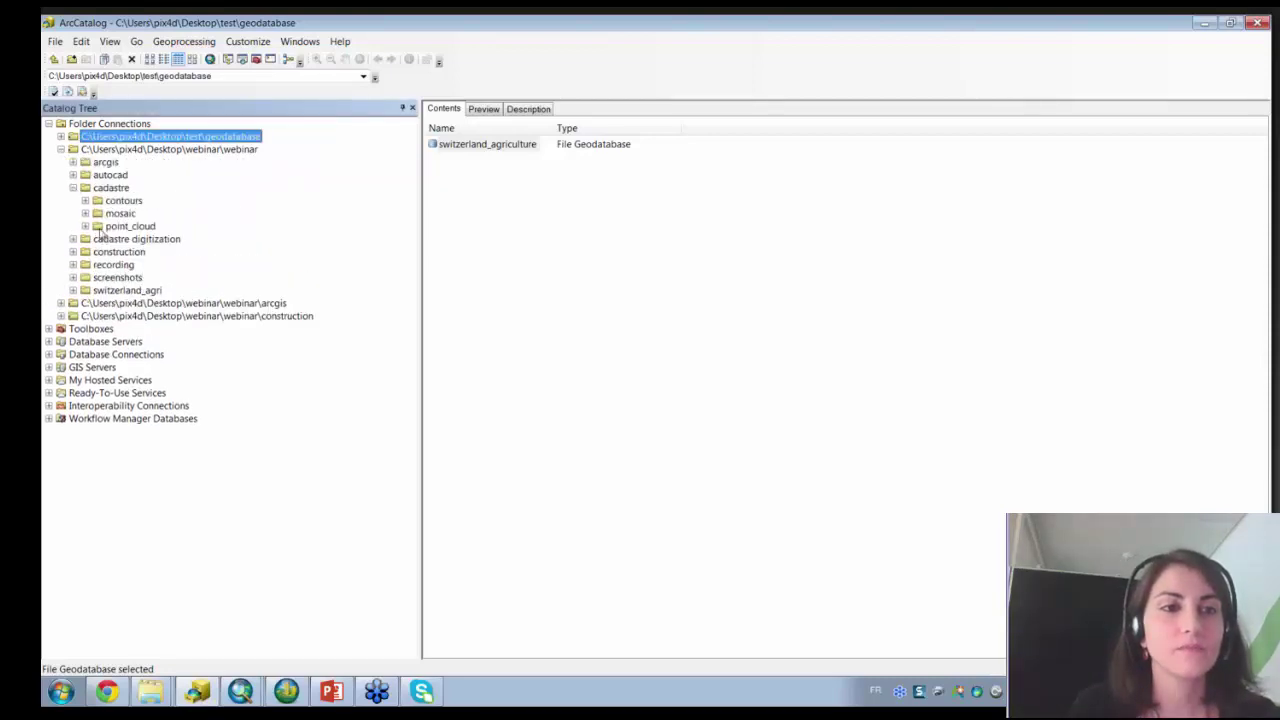
left_click(85, 226)
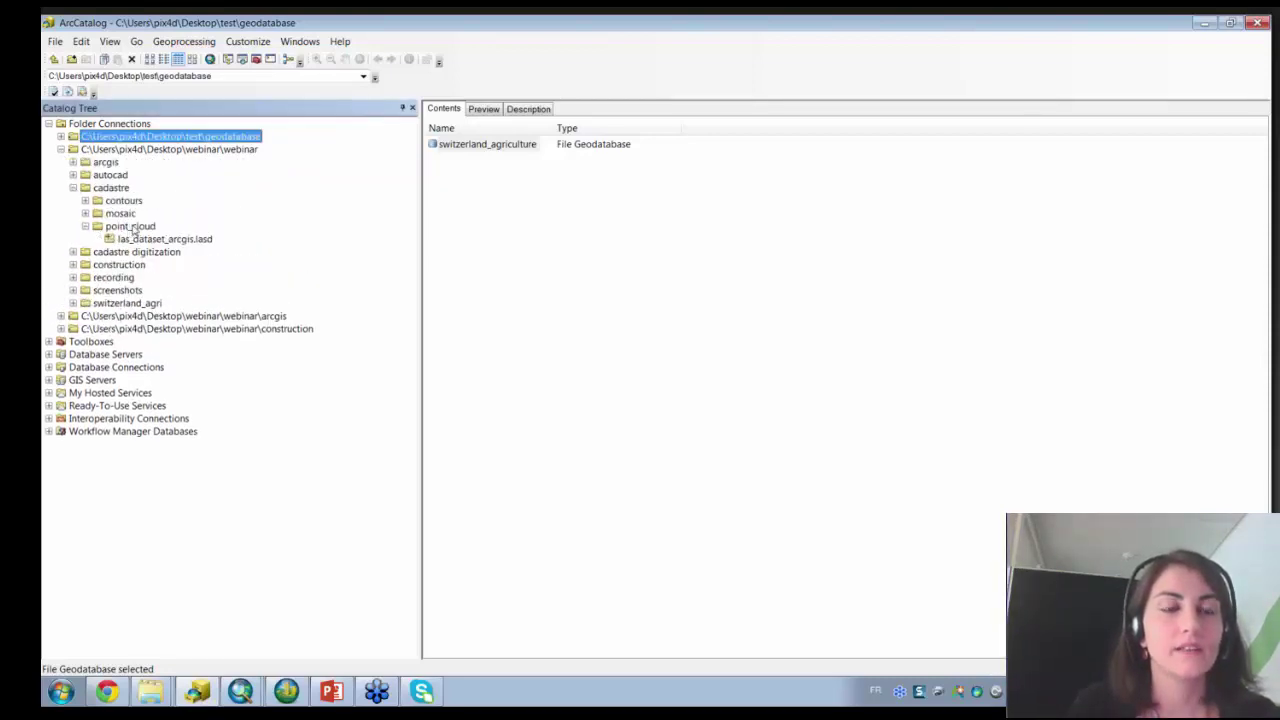
Create a new LAS dataset named test in the point_cloud folder.
left_click(132, 227)
right_click(132, 228)
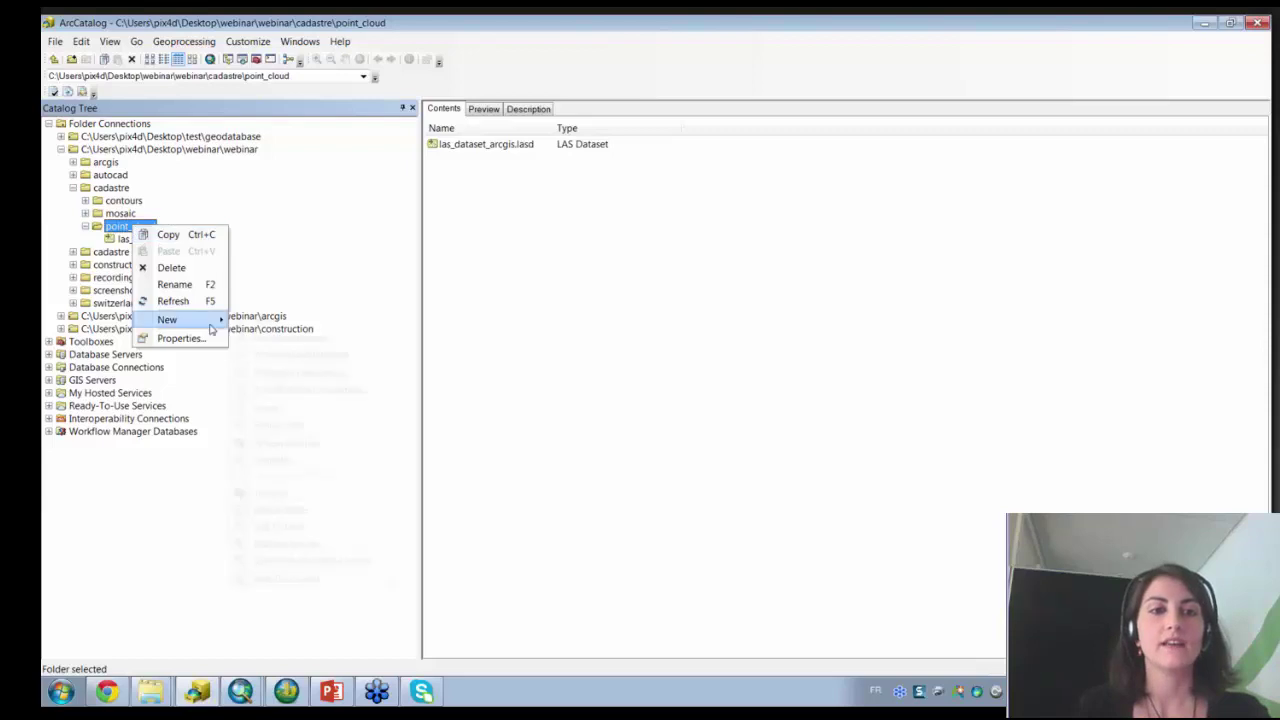
mouse_move(165, 320)
left_click(327, 530)
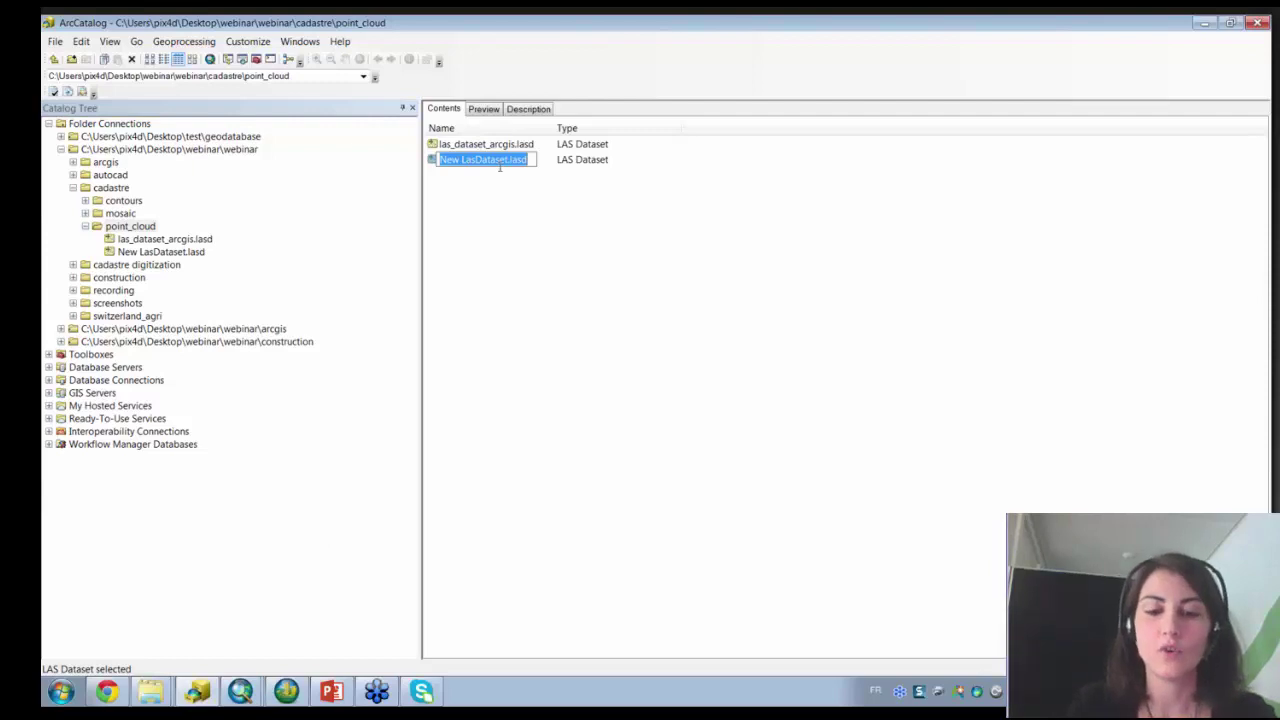
type("test")
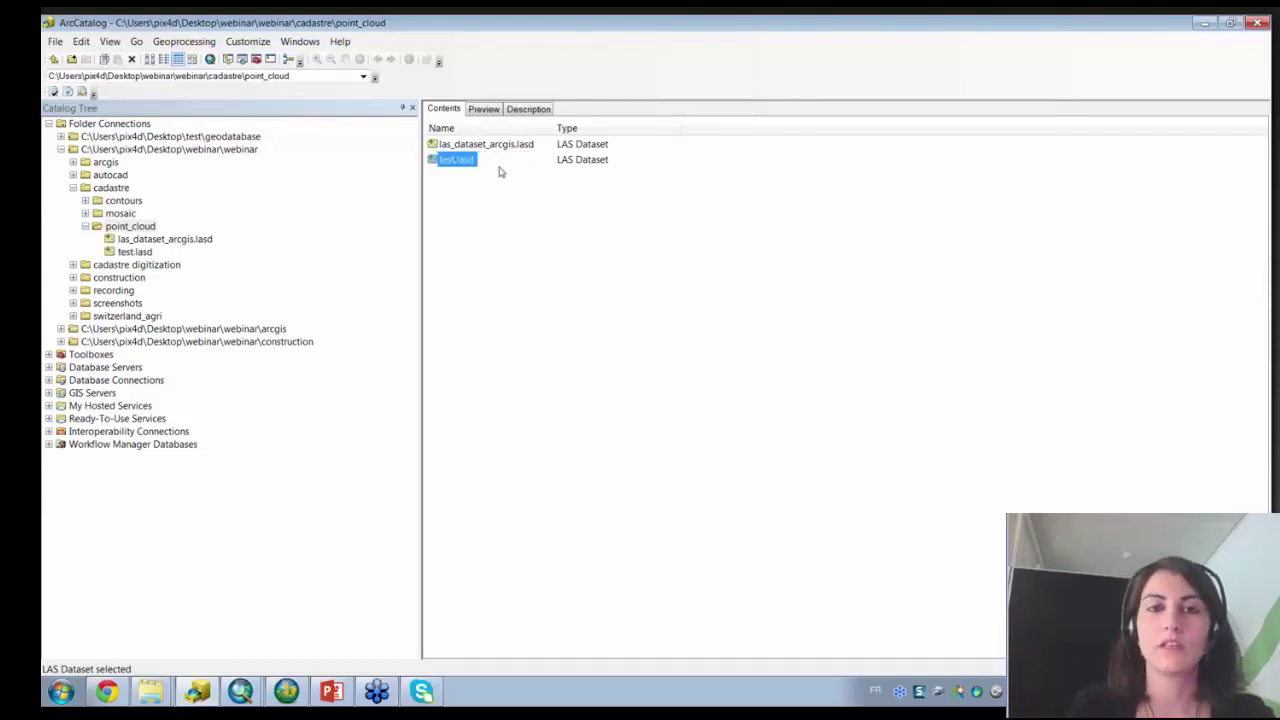
left_click(521, 238)
Add topography_cadastre_switzerland_dsm.las to the test LAS dataset and close its properties without saving the changes.
double_click(458, 160)
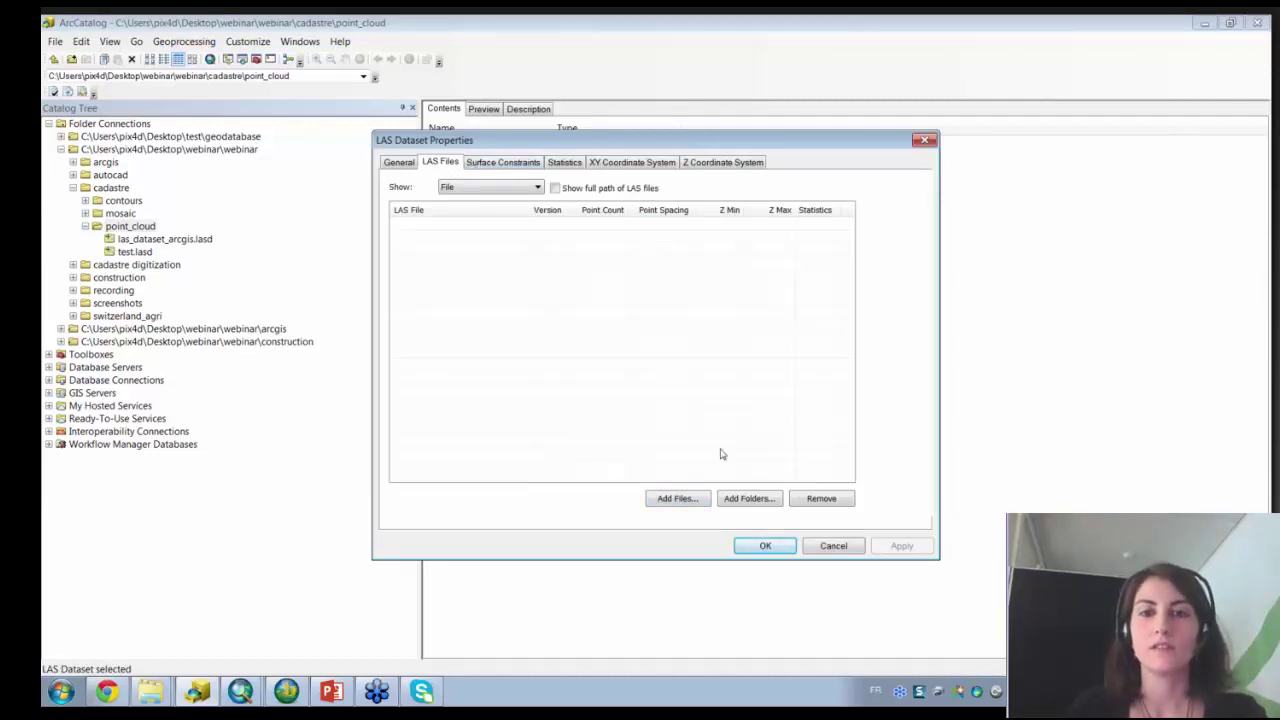
left_click(677, 499)
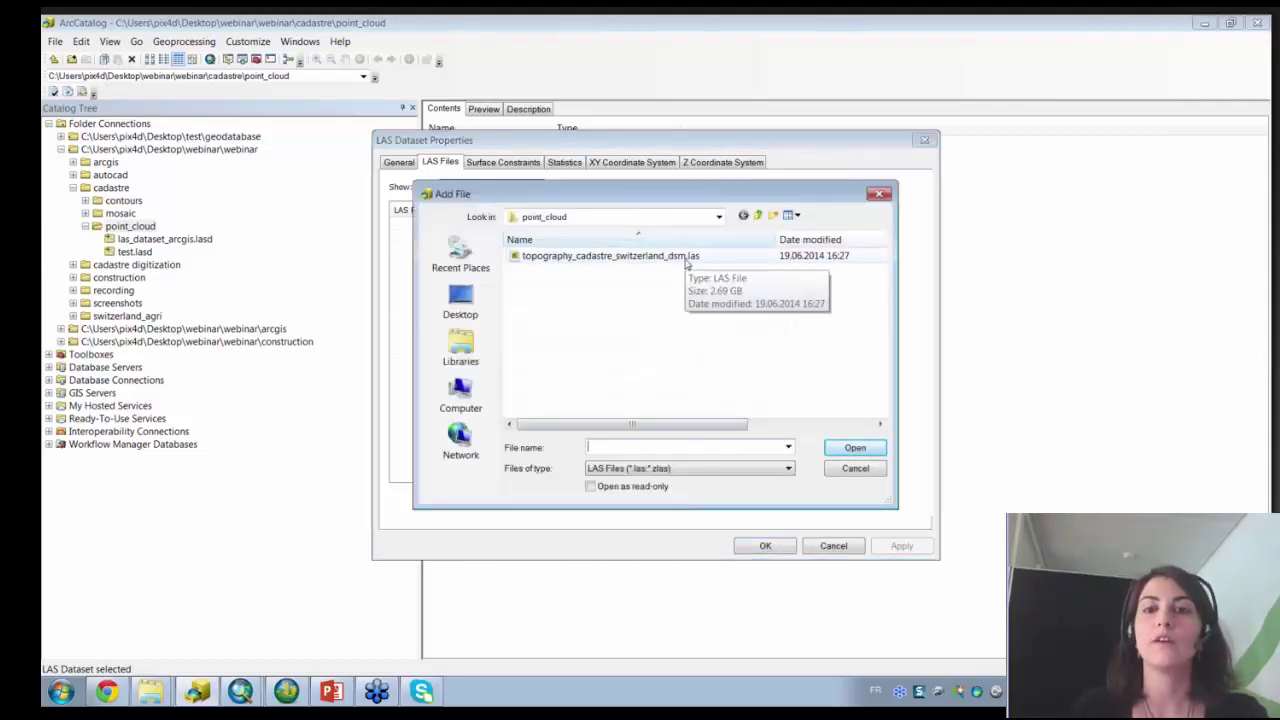
left_click_drag(695, 424, 617, 250)
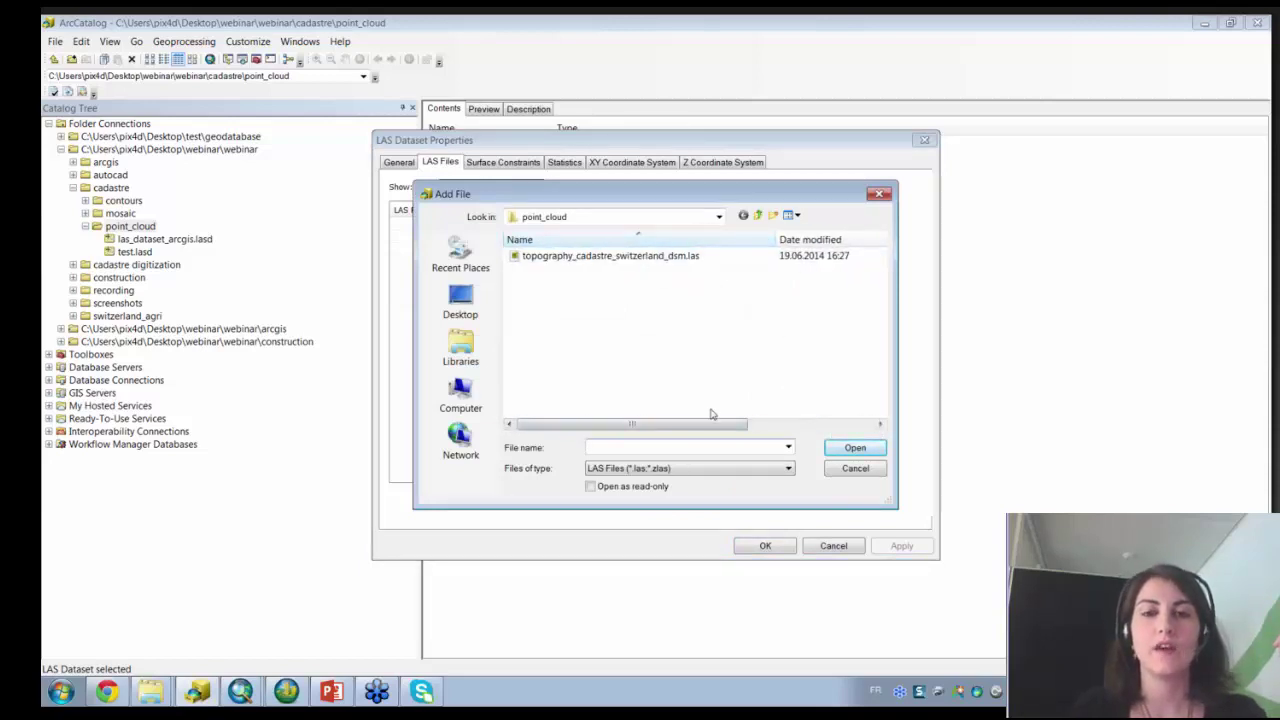
left_click_drag(725, 428, 840, 432)
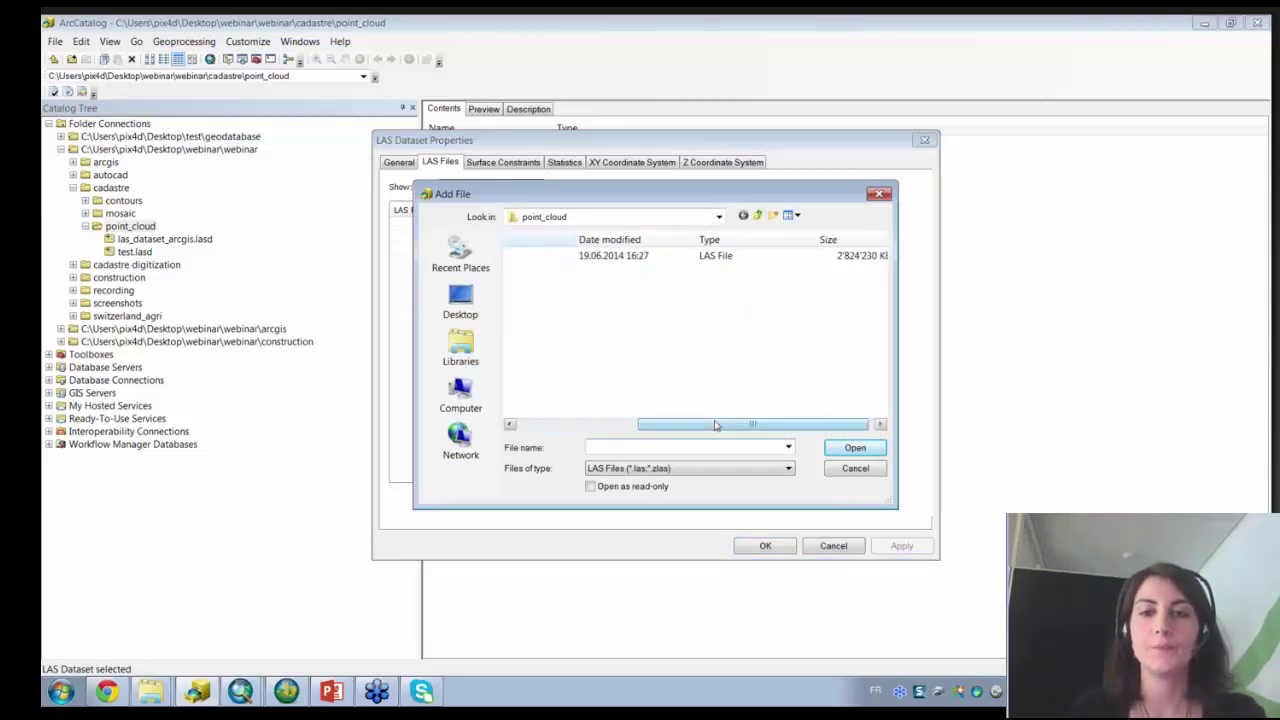
left_click_drag(716, 425, 595, 408)
double_click(621, 258)
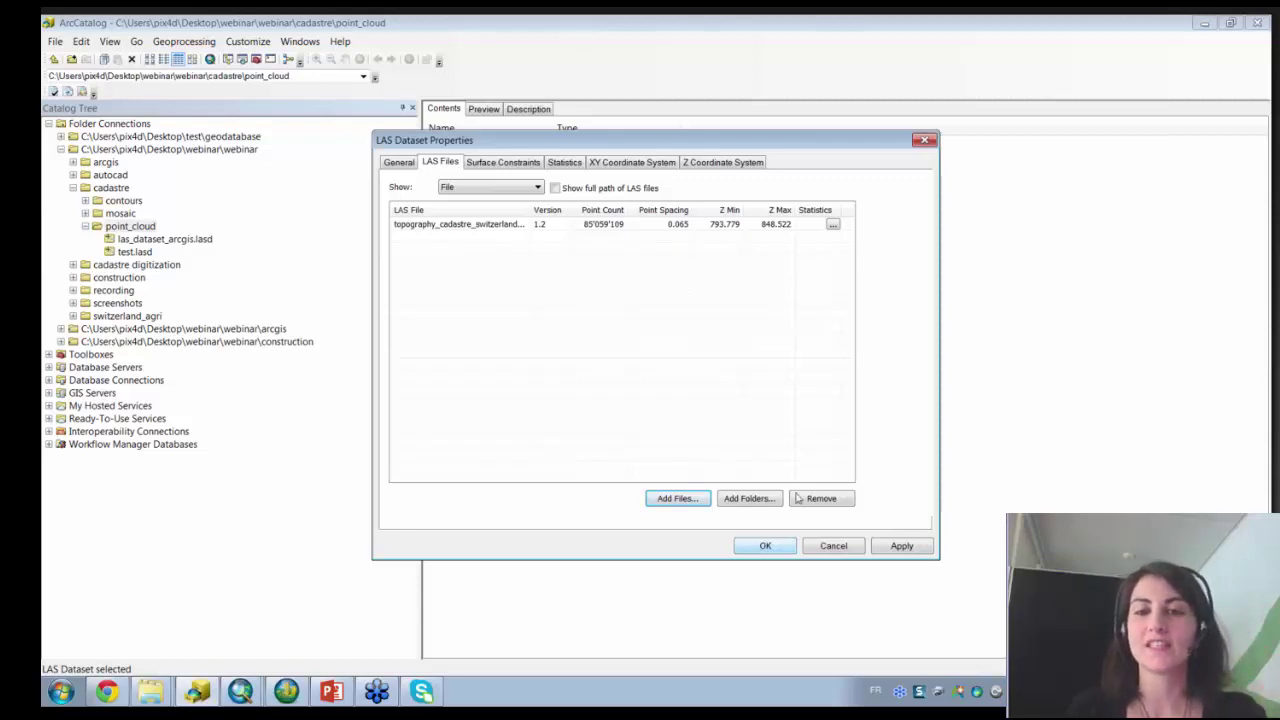
left_click(834, 548)
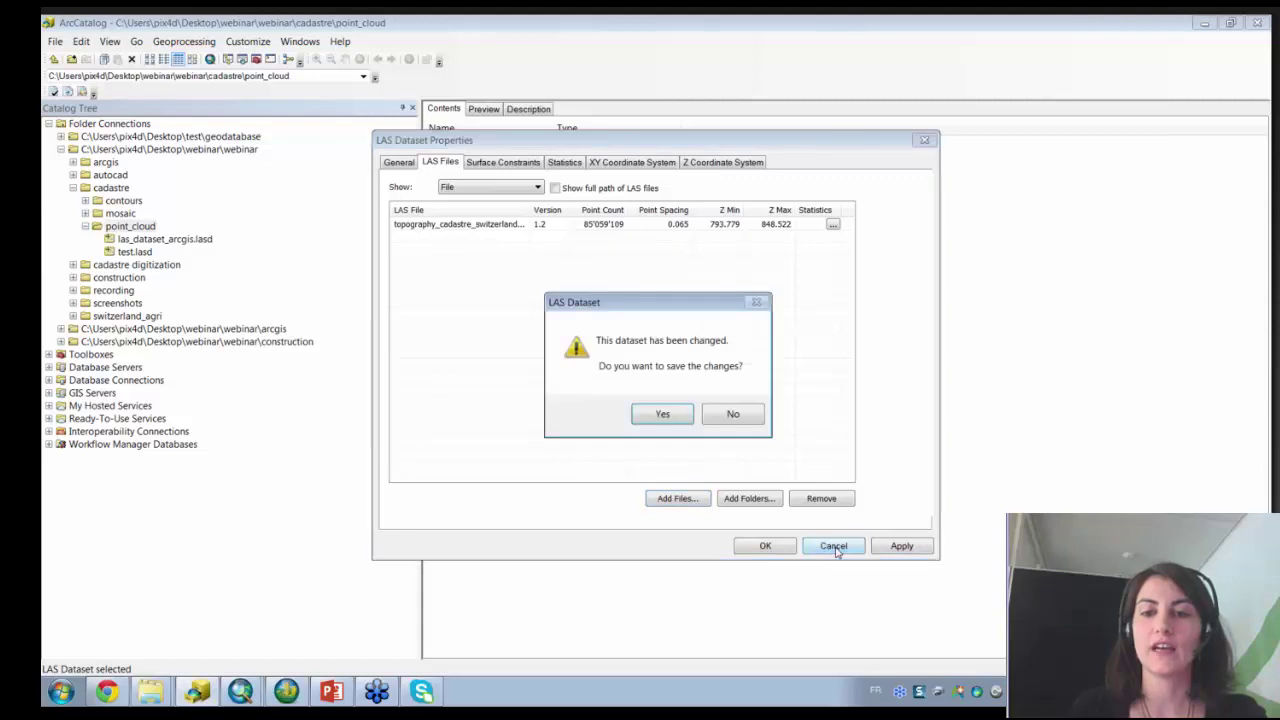
left_click(735, 413)
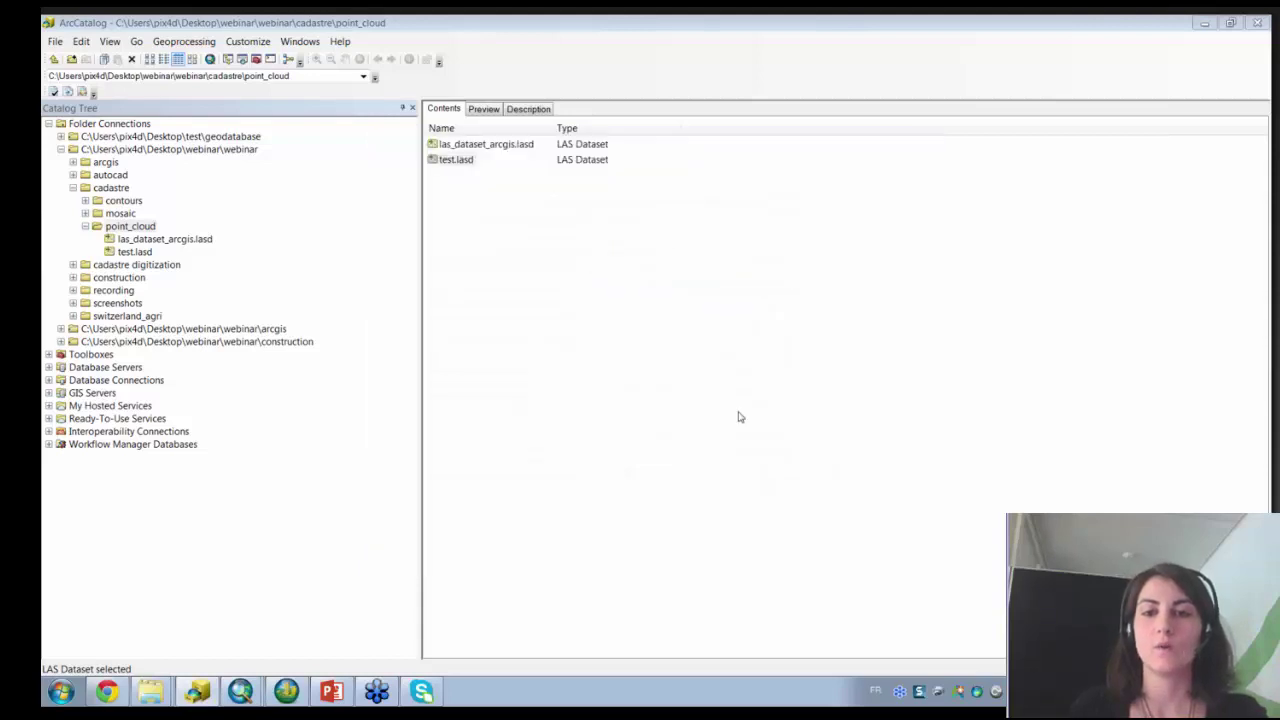
left_click(557, 519)
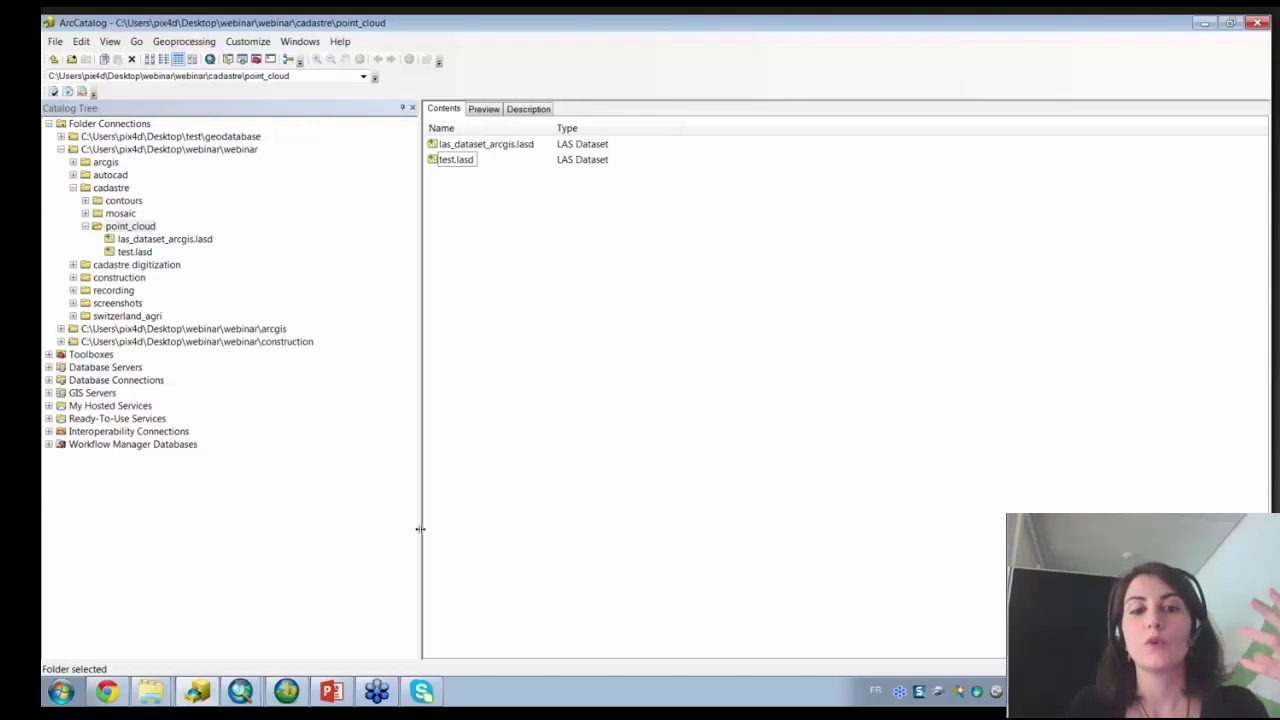
Switch to ArcScene and add las_dataset_arcgis.lasd from the cadastre\point_cloud folder to the scene.
left_click(286, 691)
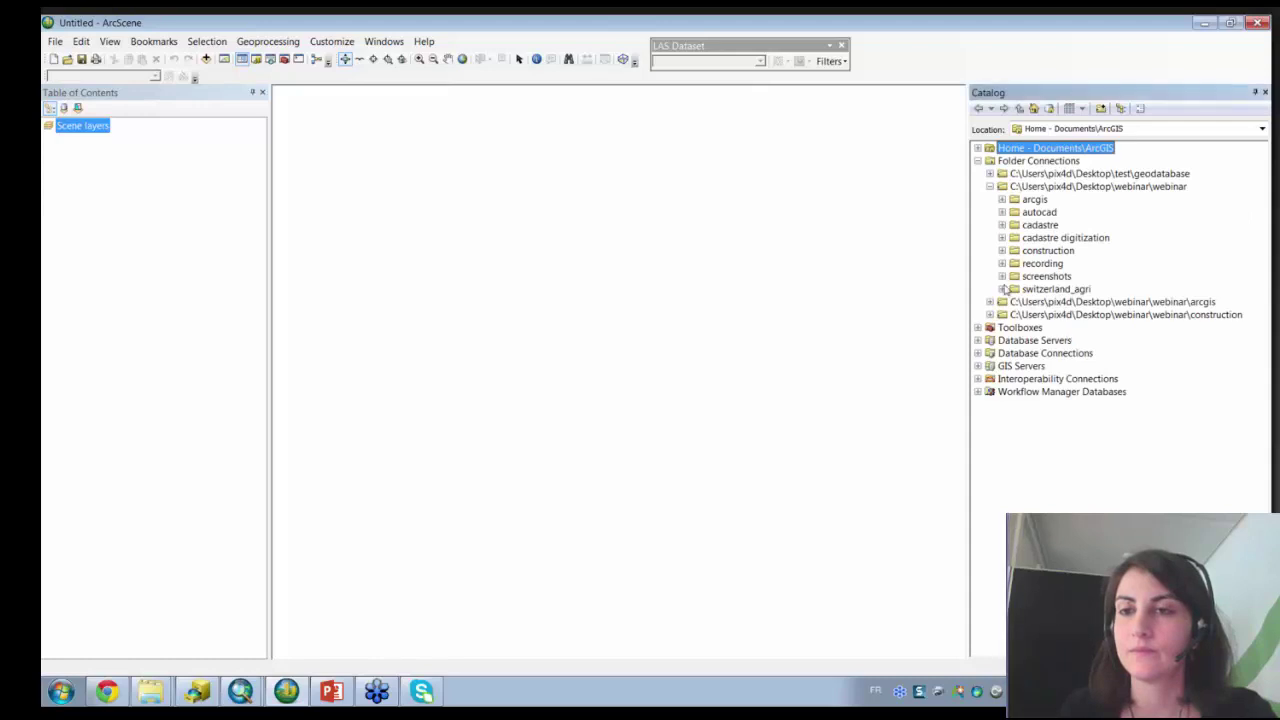
left_click(1002, 225)
left_click(1014, 263)
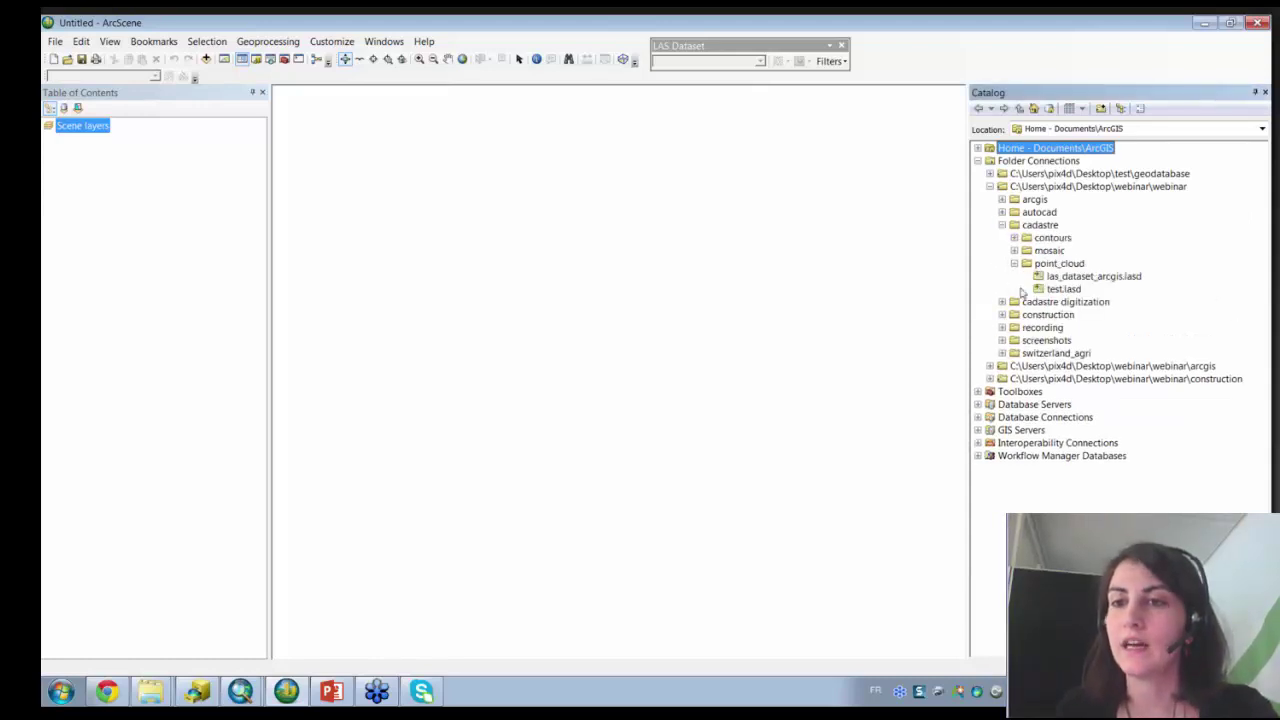
left_click_drag(1070, 277, 794, 275)
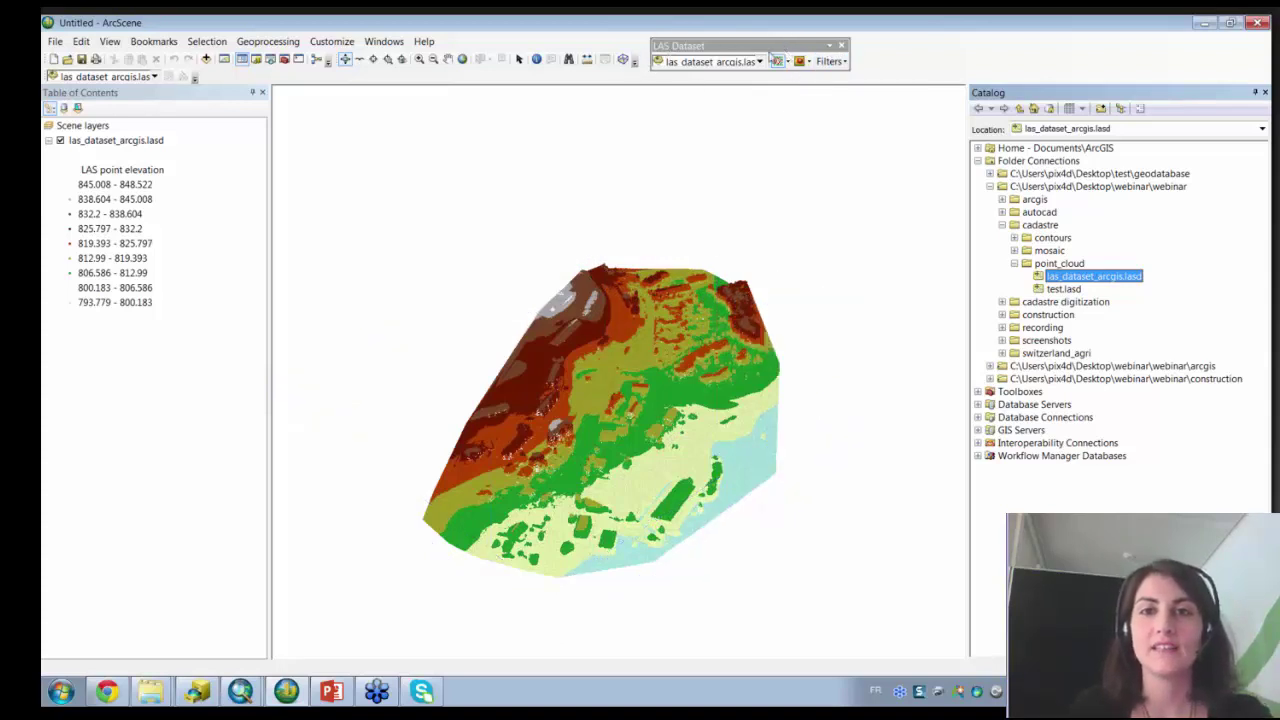
Symbolize the points of las_dataset_arcgis.lasd by RGB and inspect the coloured point cloud from above.
left_click(788, 62)
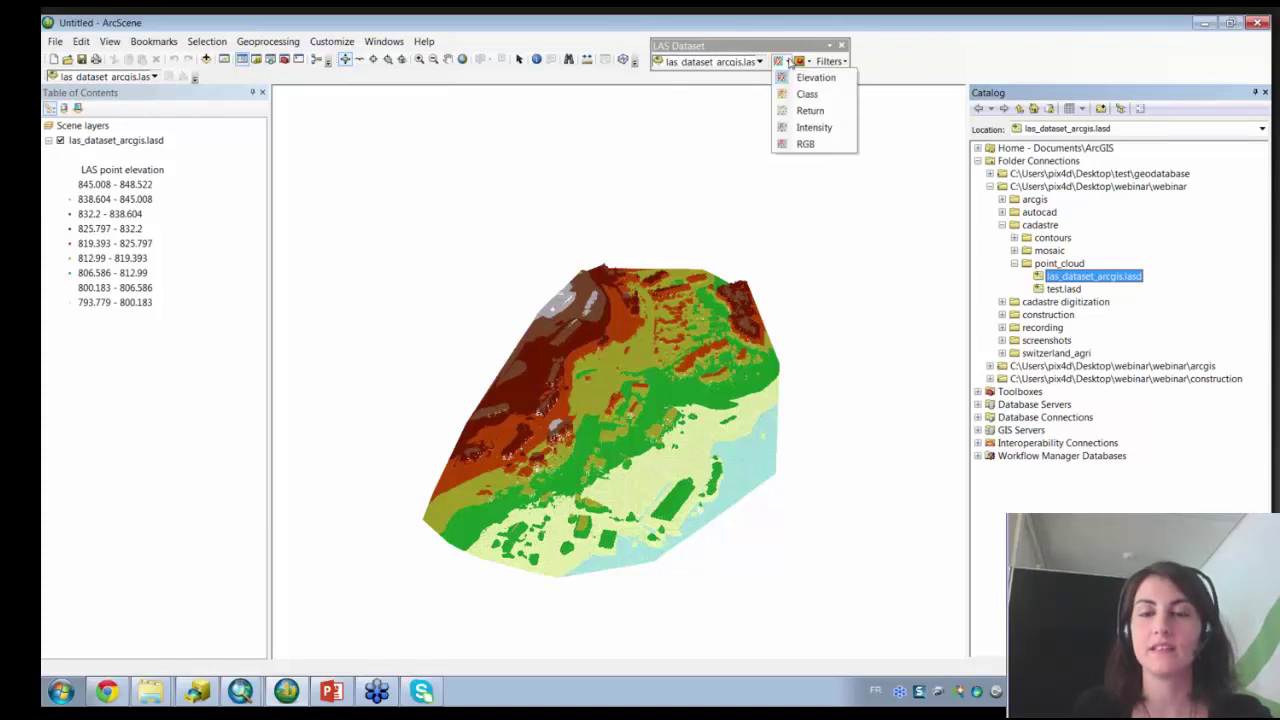
left_click(810, 62)
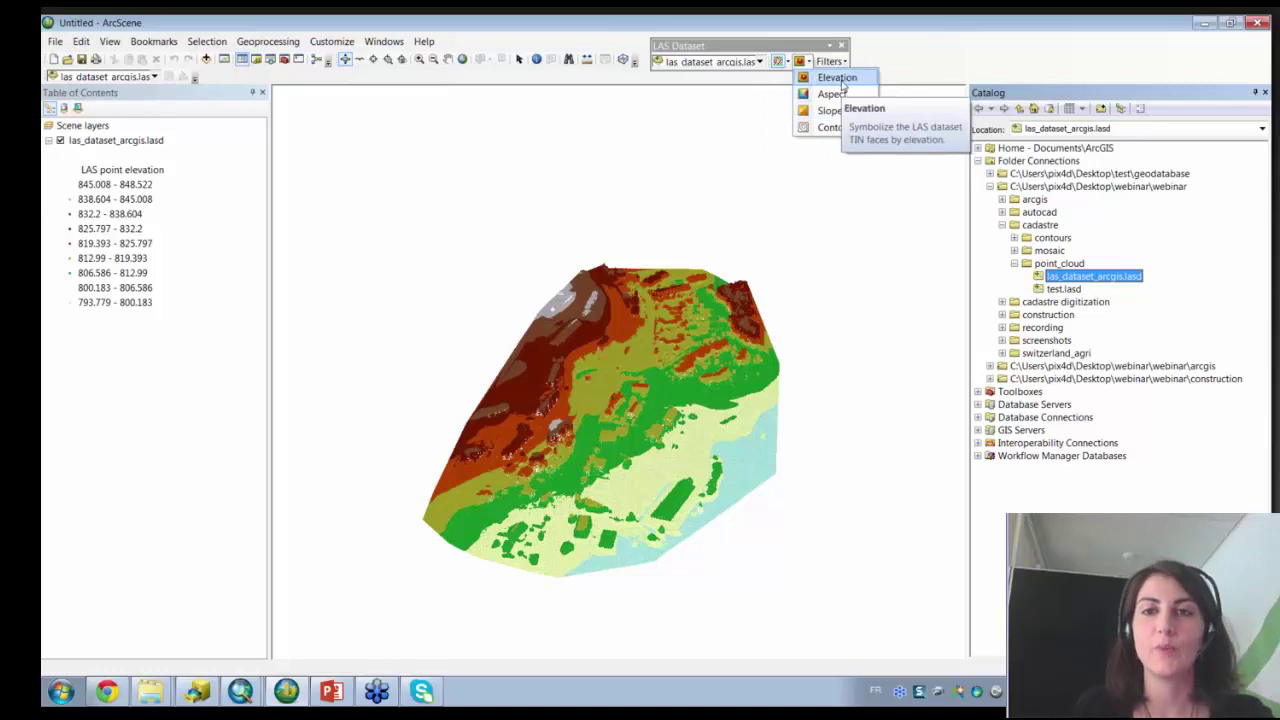
left_click(788, 62)
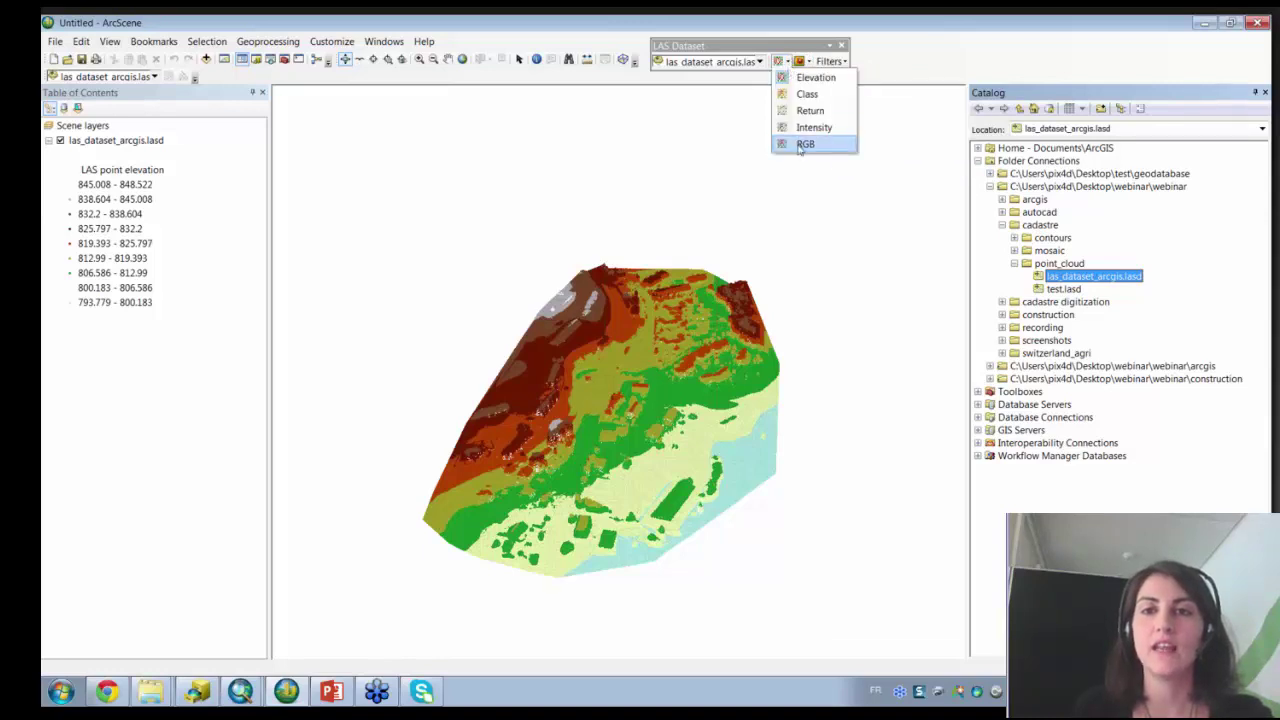
left_click(797, 145)
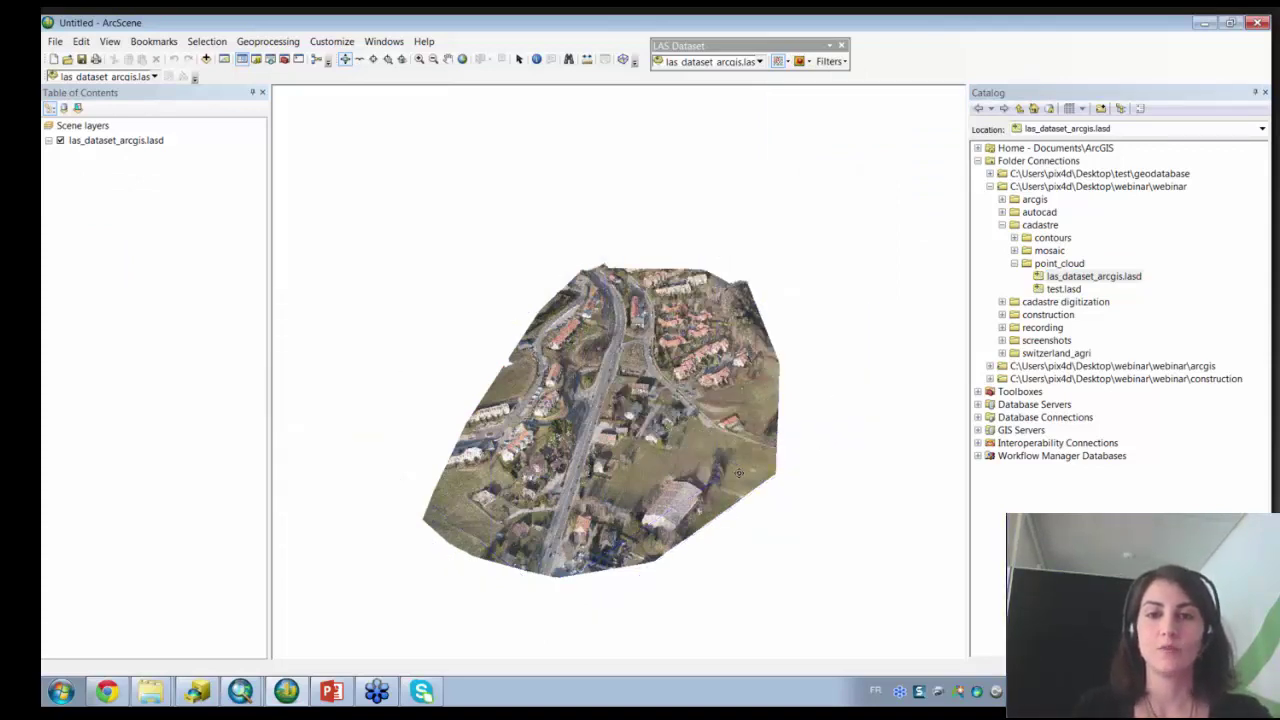
left_click_drag(739, 473, 669, 634)
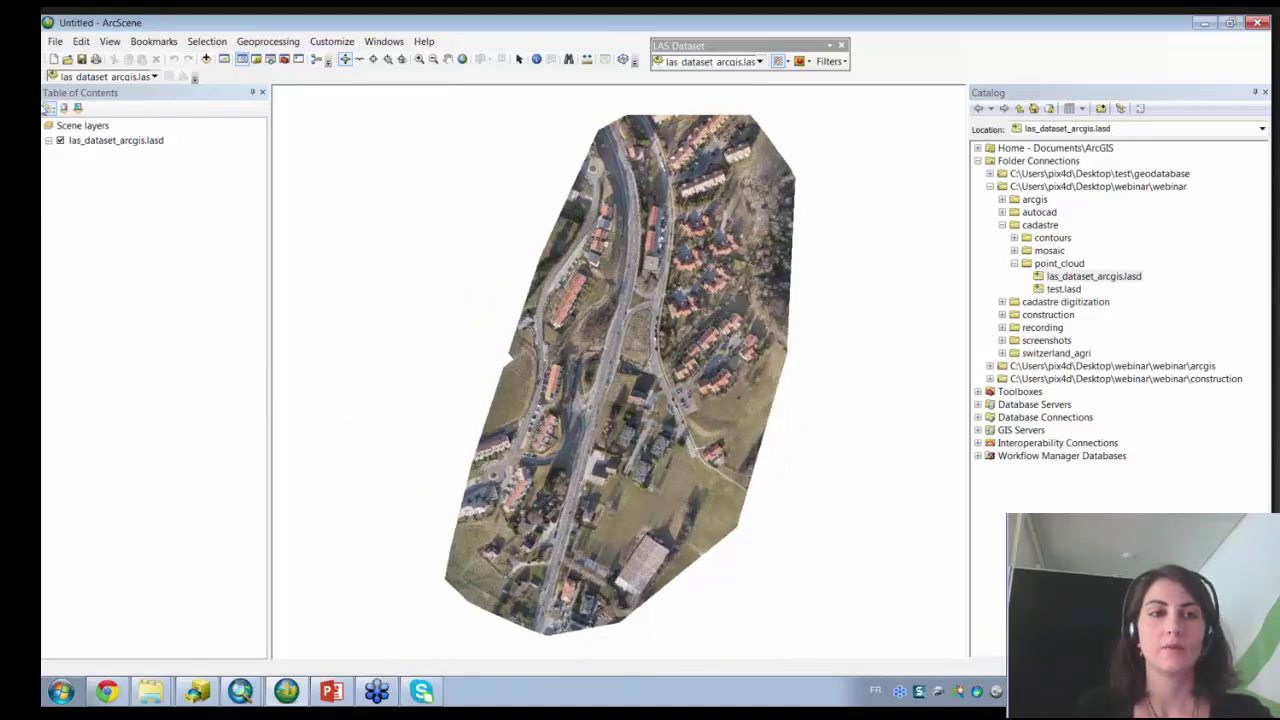
Hide the las_dataset_arcgis.lasd layer in the scene.
left_click(60, 140)
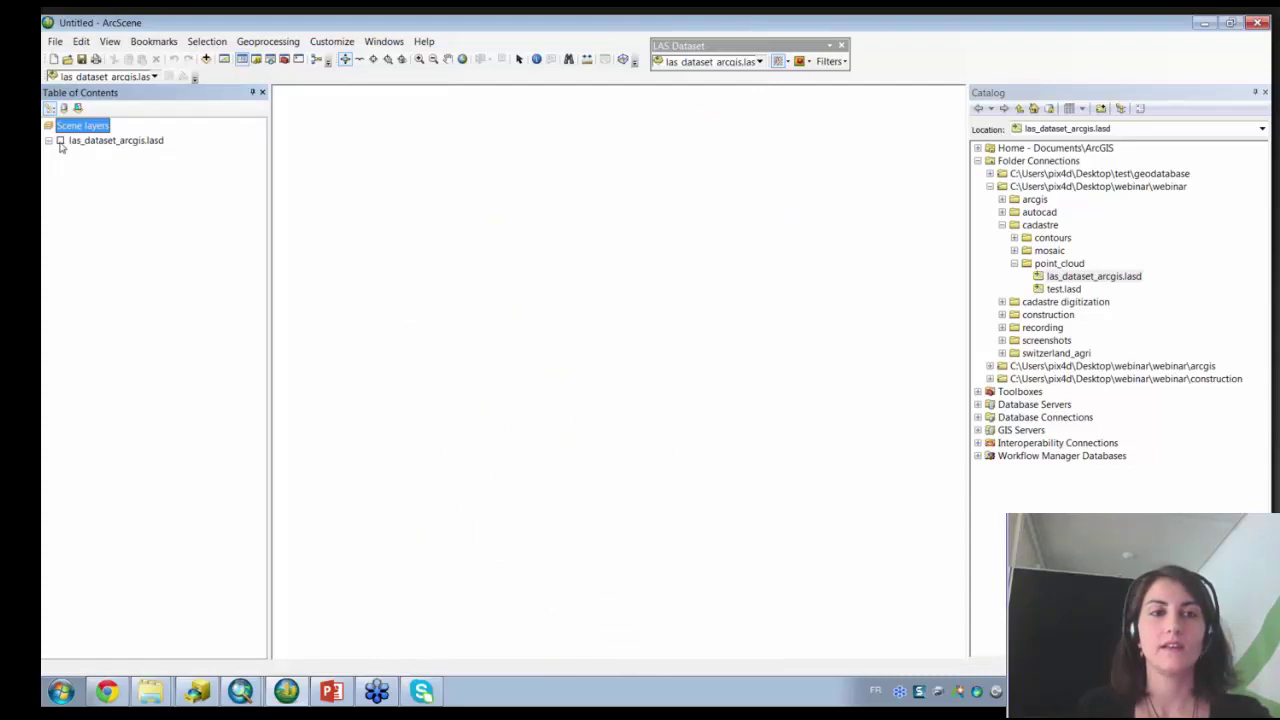
left_click(60, 141)
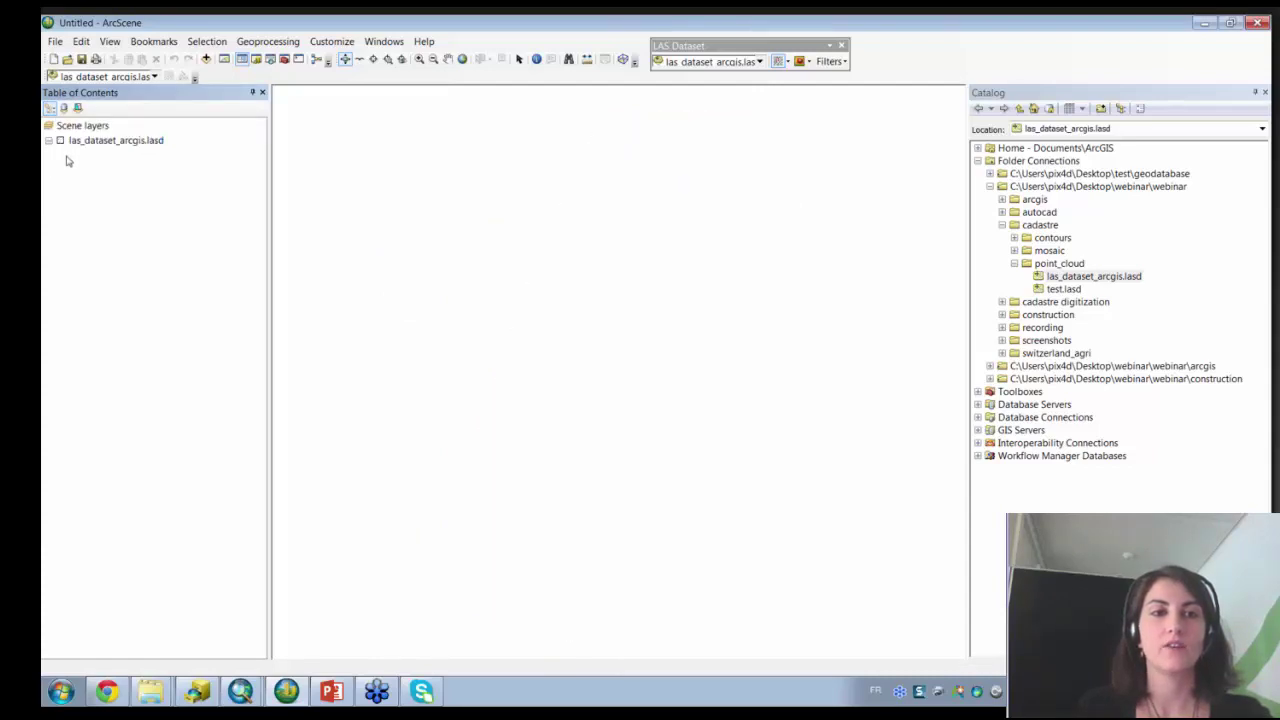
left_click(60, 141)
left_click(60, 141)
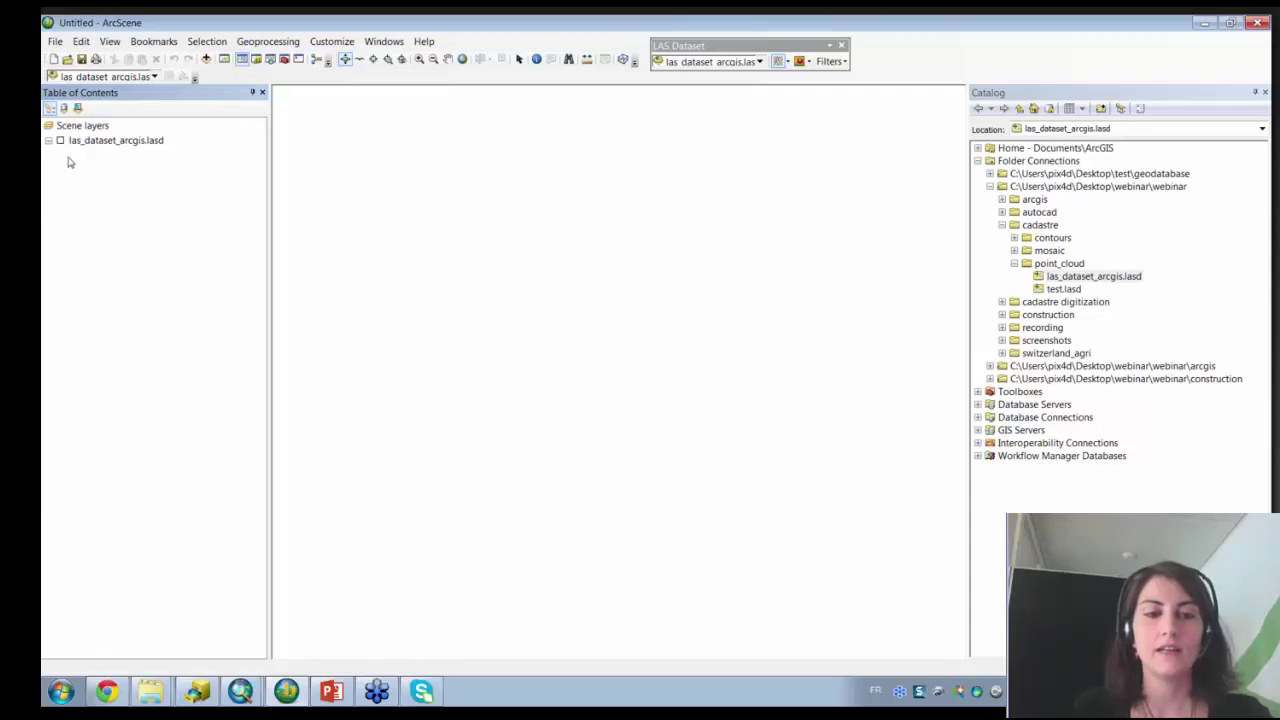
Switch to the mosaic folder window in Windows Explorer and browse to the cadastre\contours\shp folder.
left_click(150, 692)
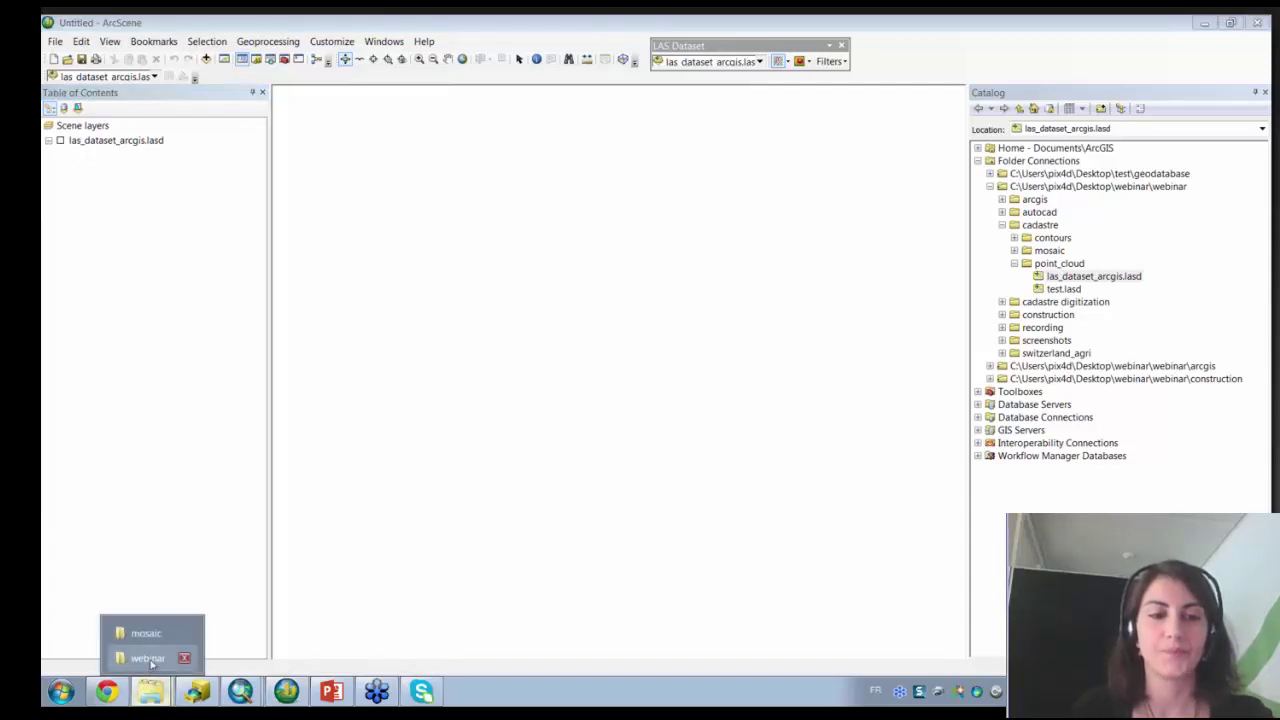
left_click(145, 637)
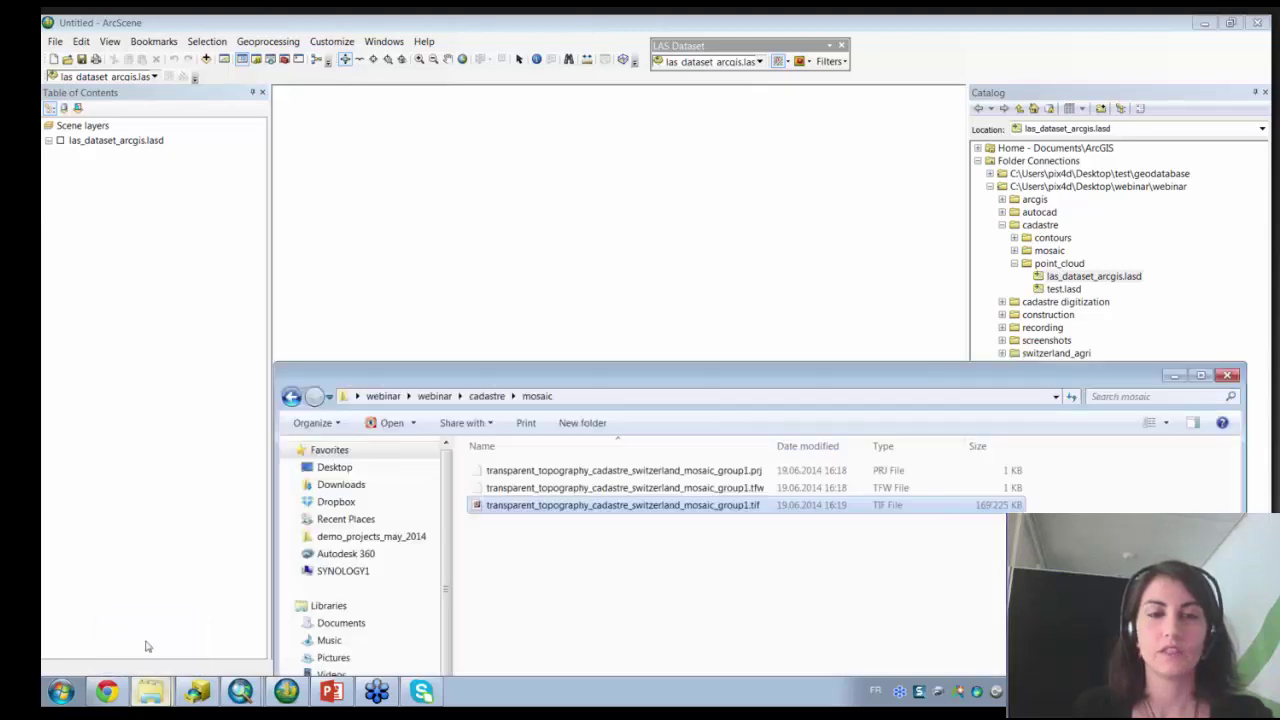
left_click(487, 396)
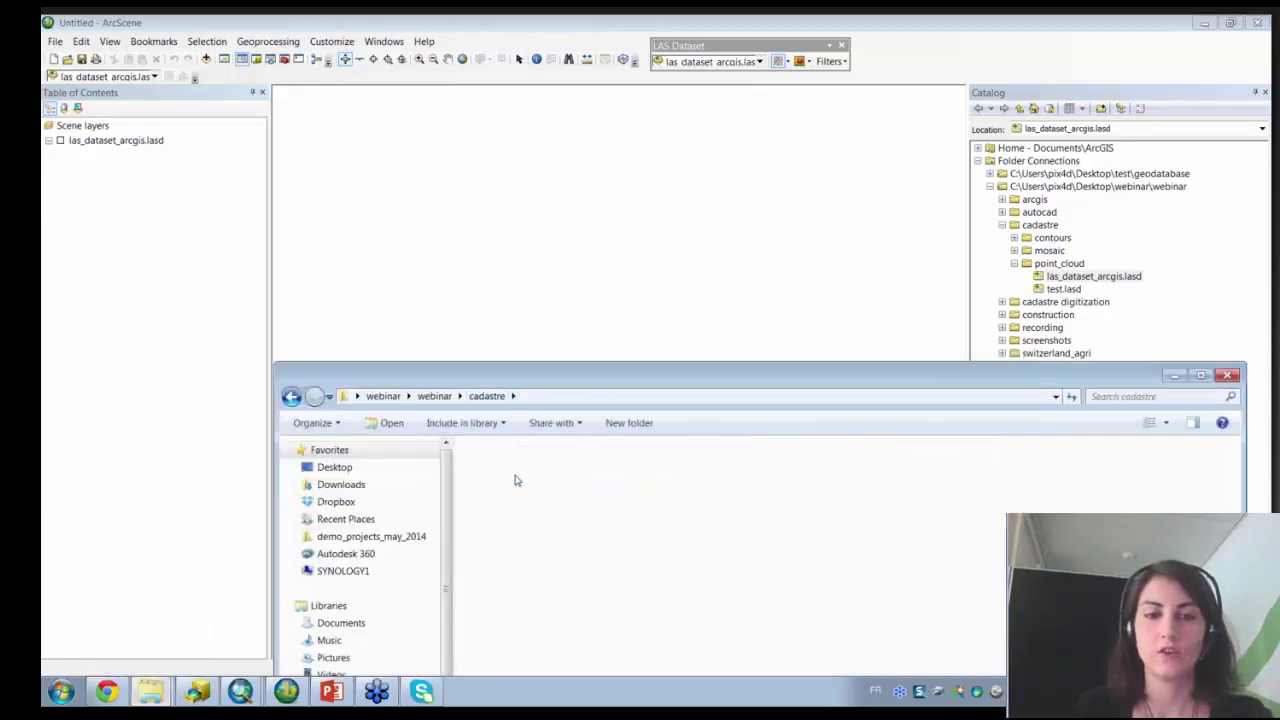
double_click(515, 480)
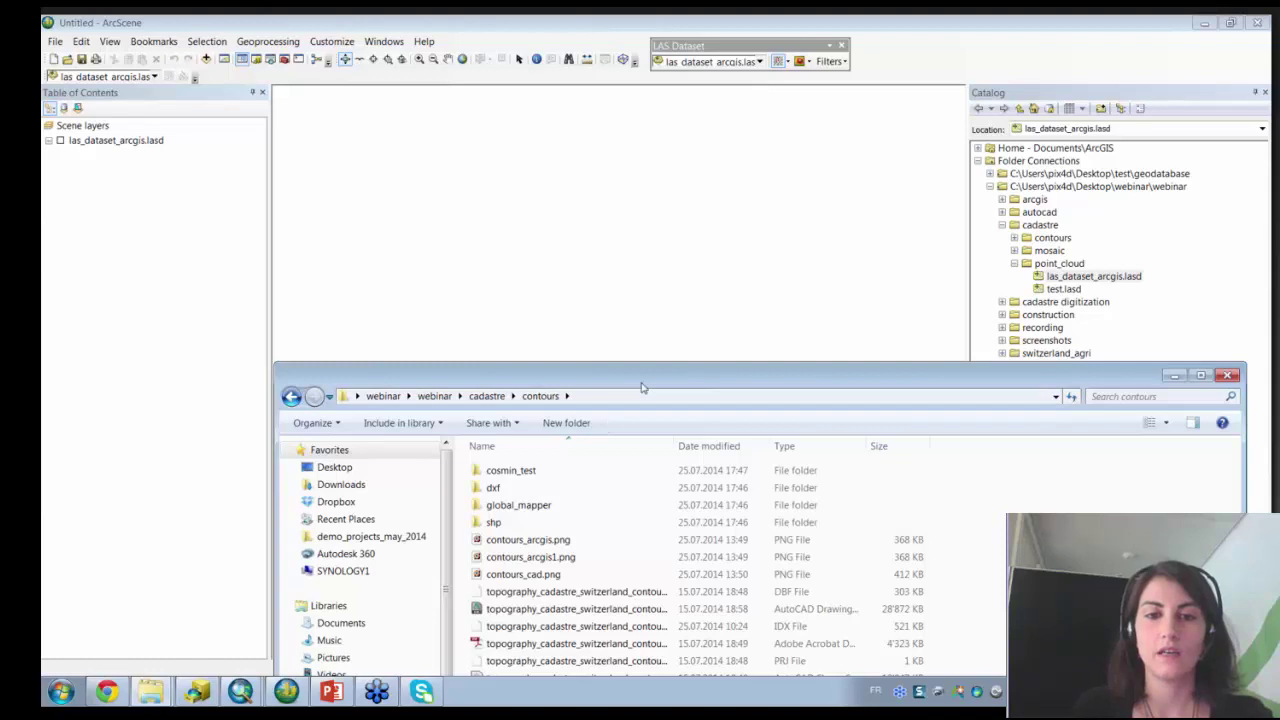
left_click_drag(643, 387, 635, 386)
left_click_drag(560, 367, 468, 339)
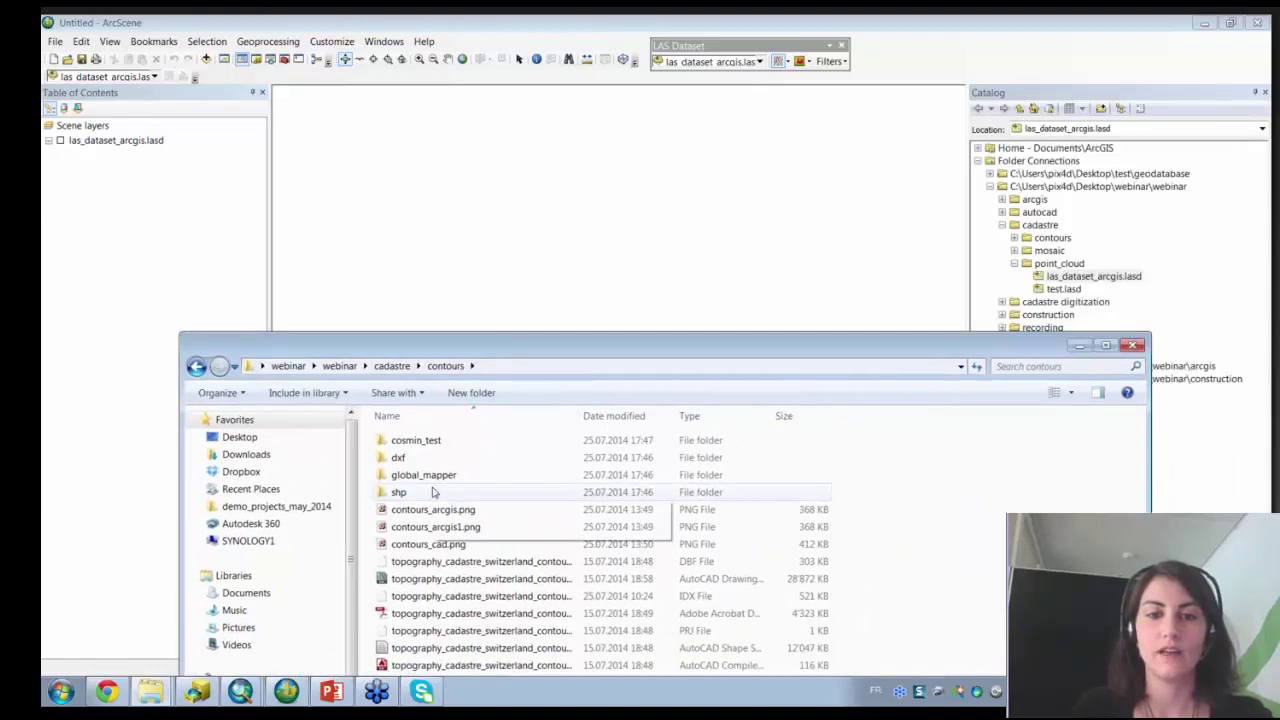
double_click(430, 492)
double_click(452, 479)
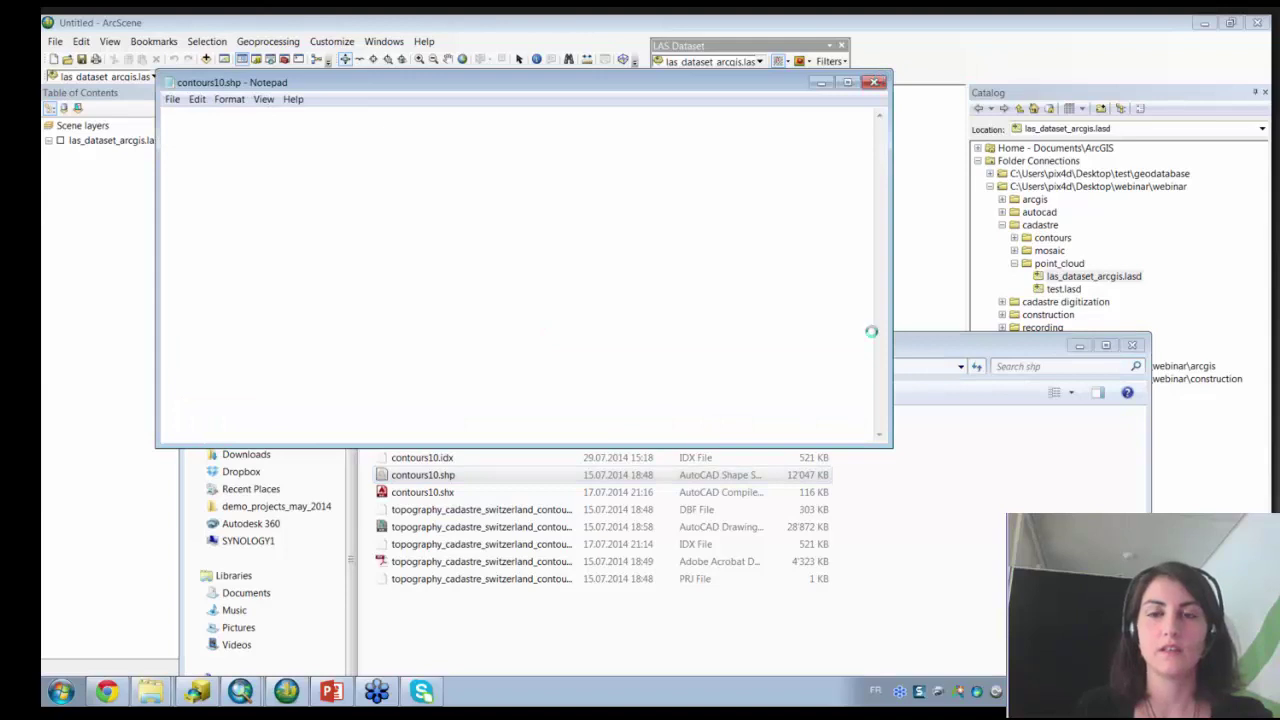
left_click(886, 456)
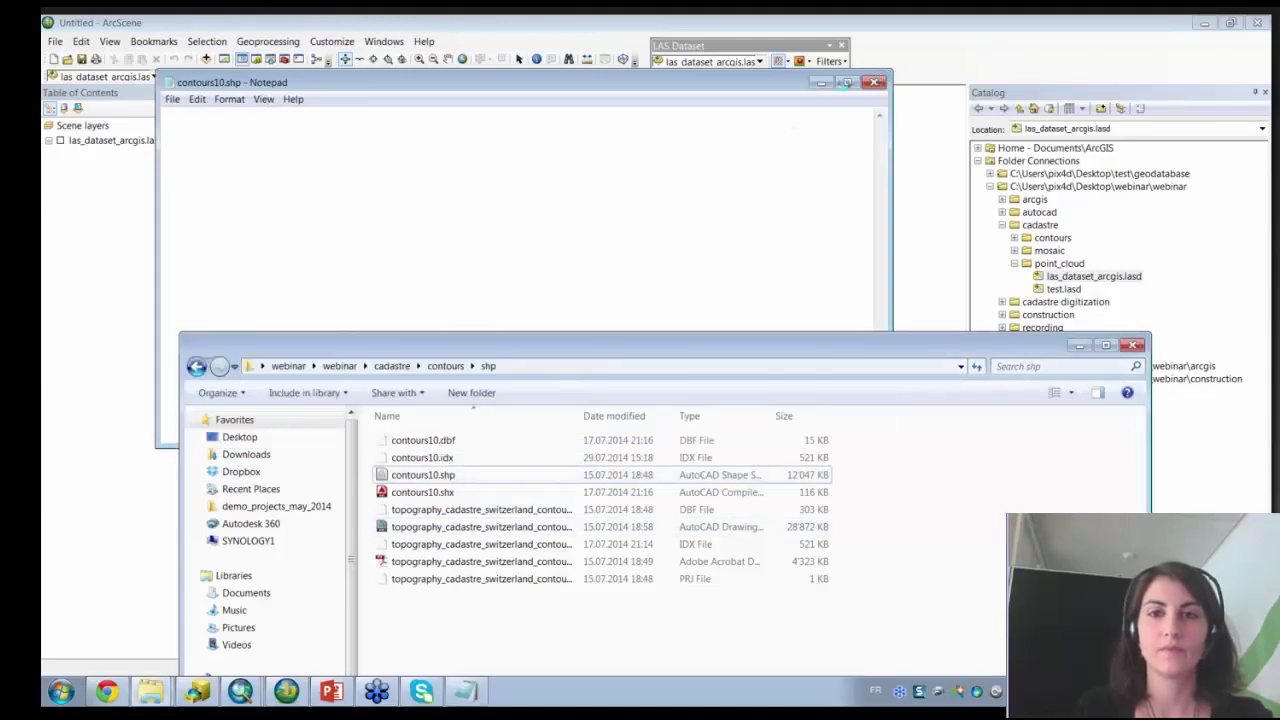
left_click(822, 82)
left_click(822, 82)
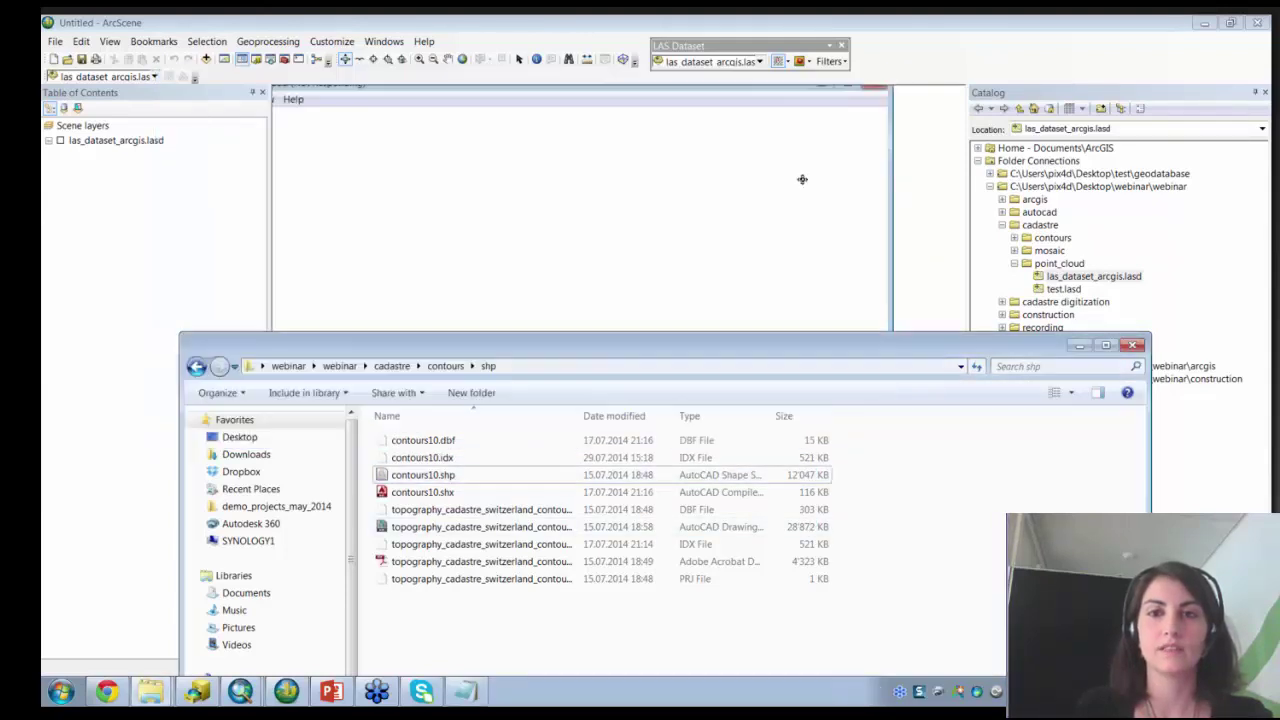
Add contours10.shp from the shp folder to the ArcScene scene, minimize the folder window and inspect the contour lines.
left_click_drag(463, 470, 529, 296)
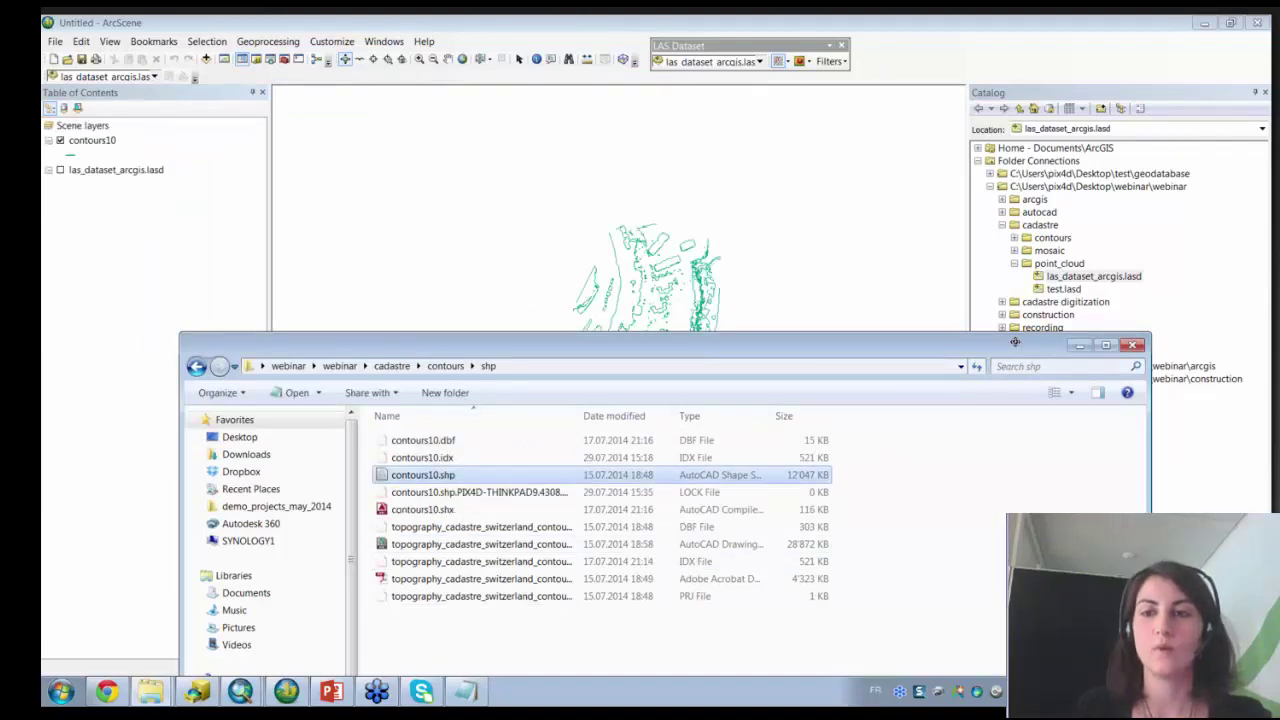
left_click(1080, 344)
left_click_drag(646, 451, 658, 517)
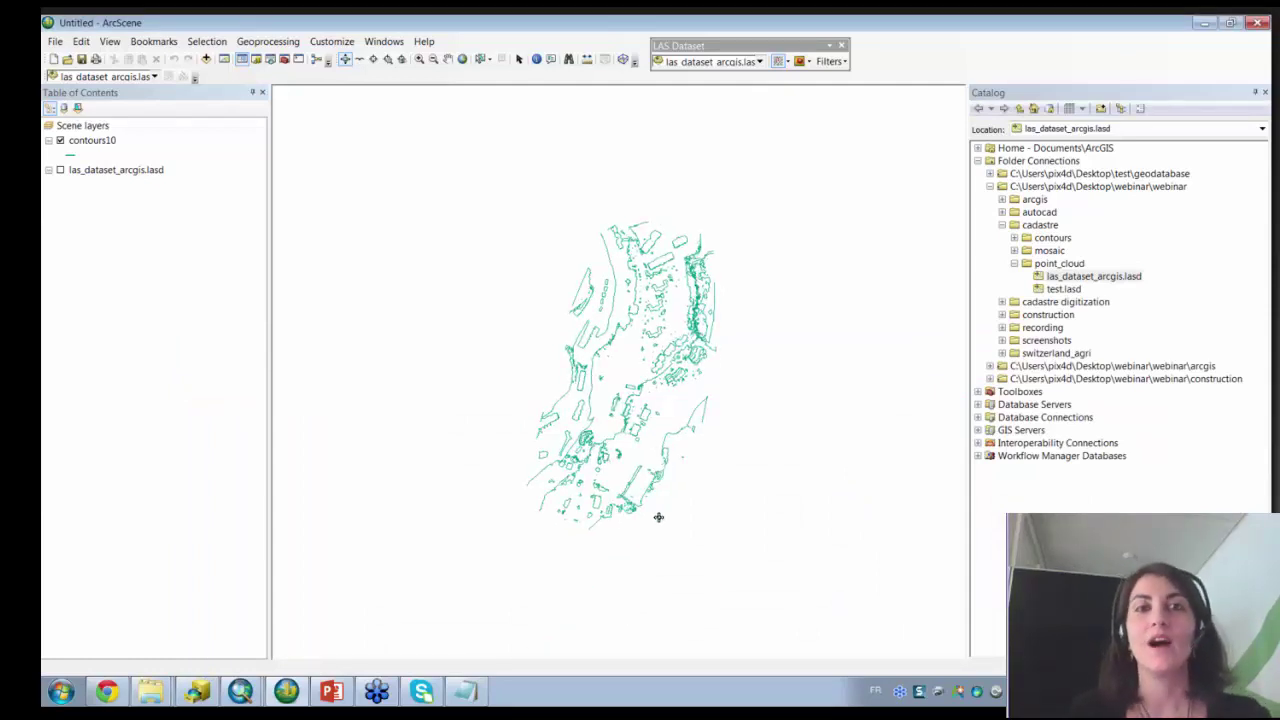
Switch to the outputs_cad_gis.ppt presentation in PowerPoint, start the slide show at slide 6 and advance to the volume difference example.
left_click(1203, 22)
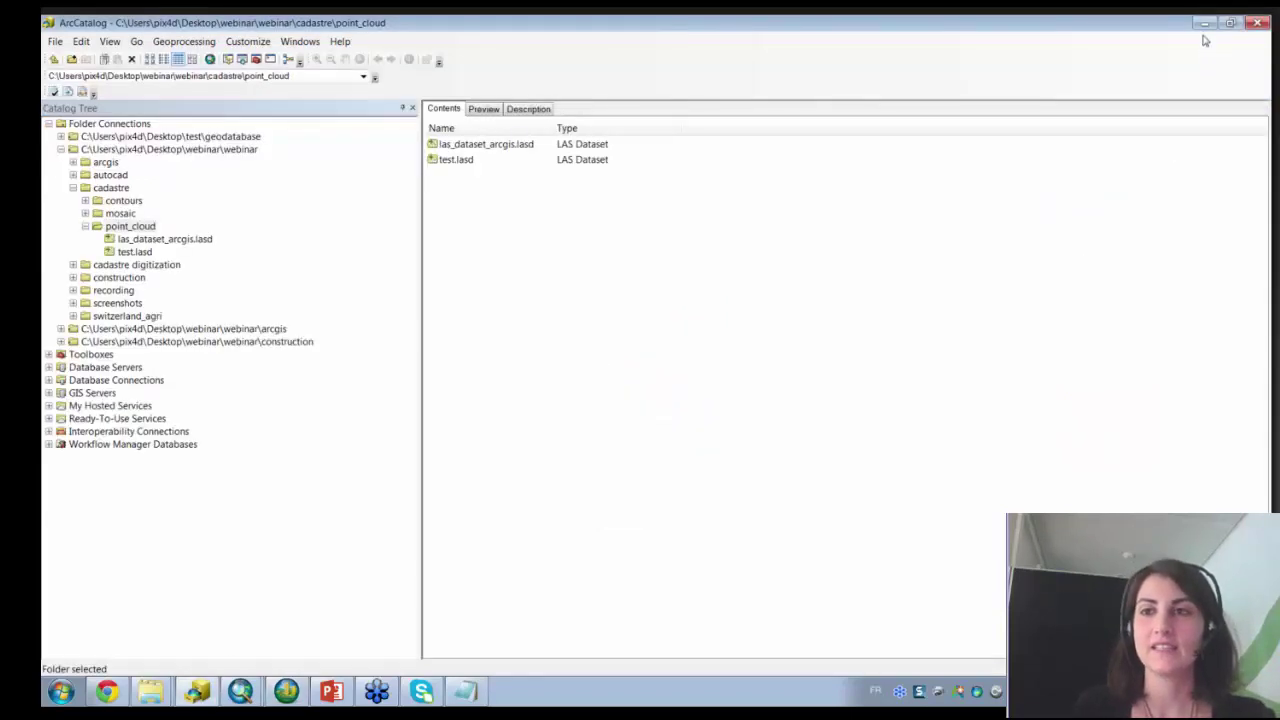
left_click(340, 690)
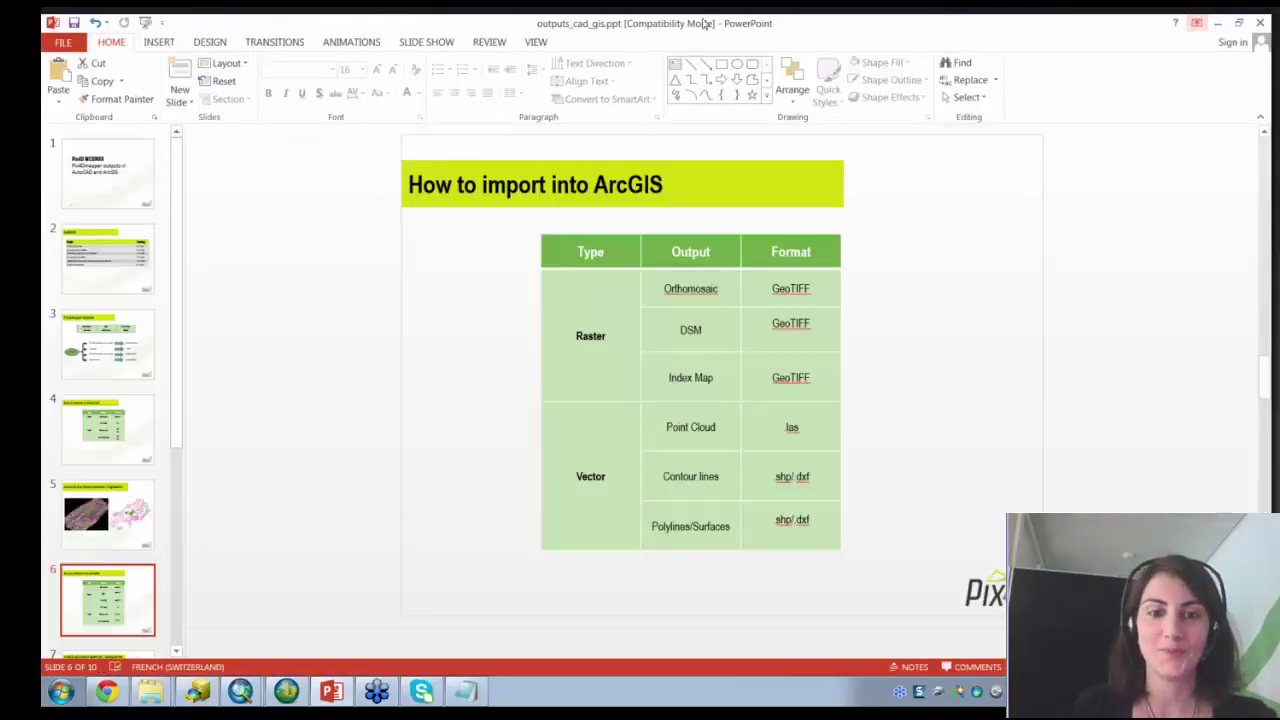
left_click(345, 689)
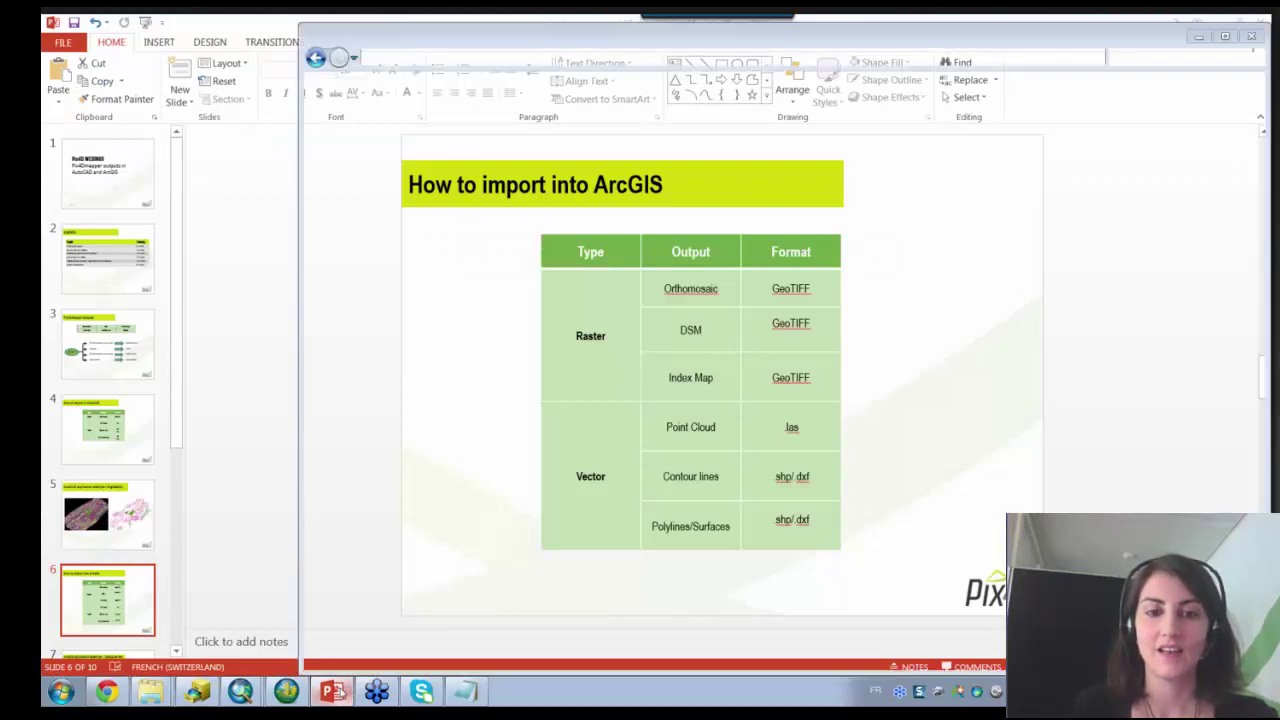
left_click(920, 645)
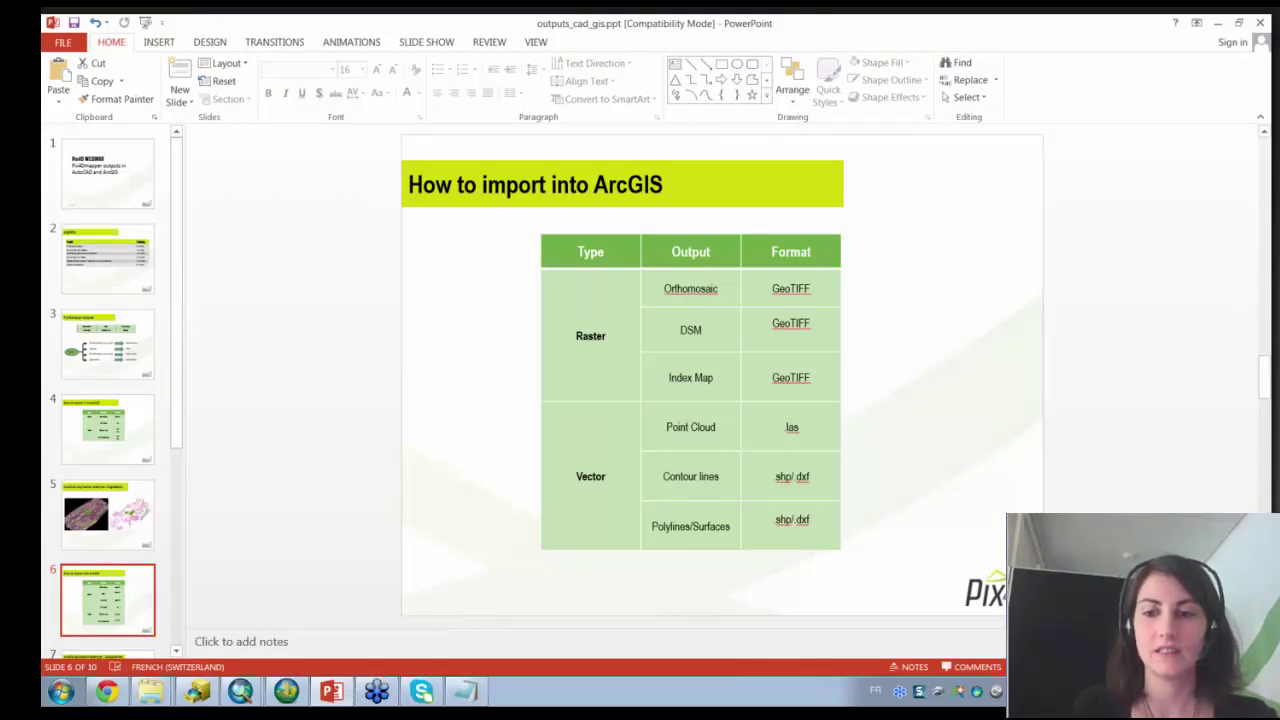
key("shift+F5")
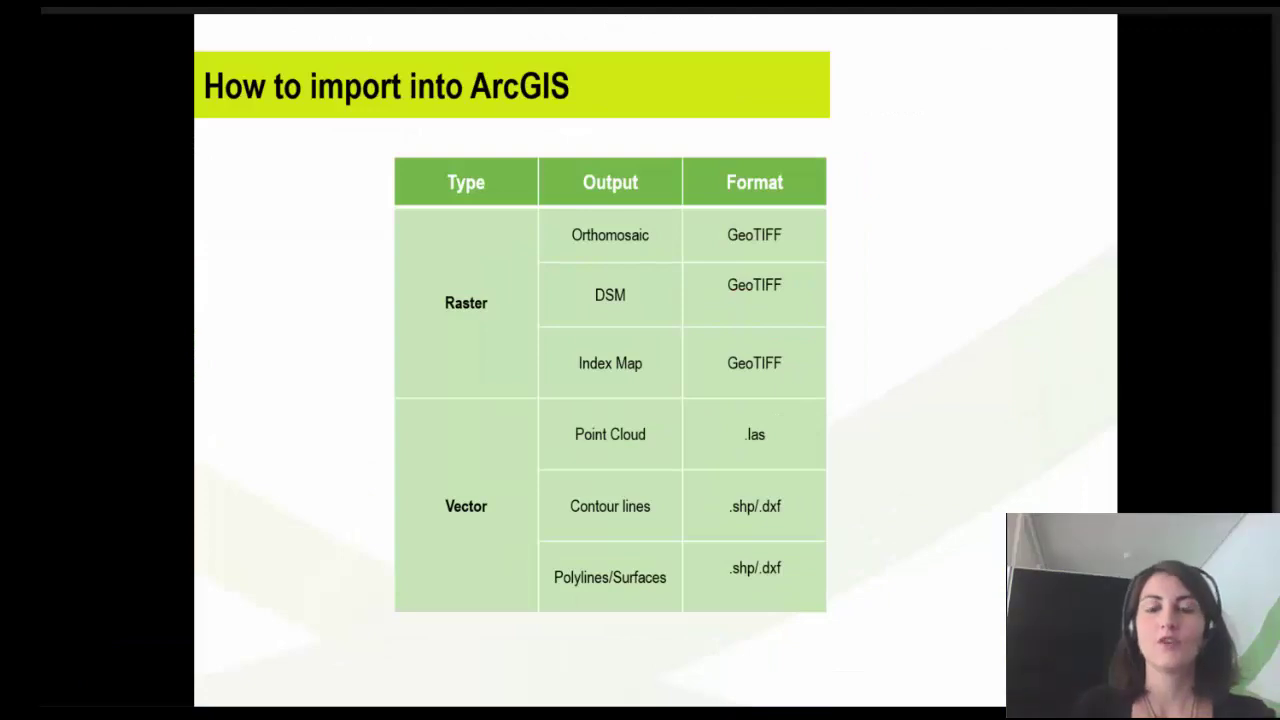
key("Right")
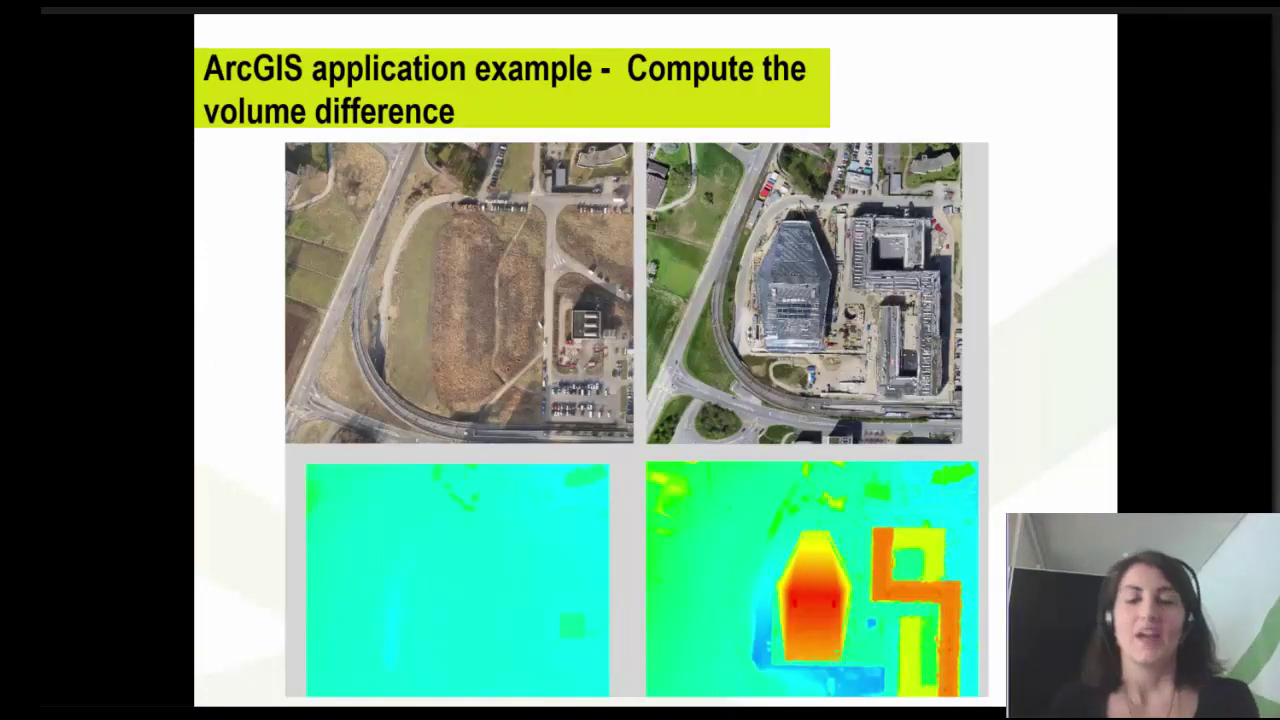
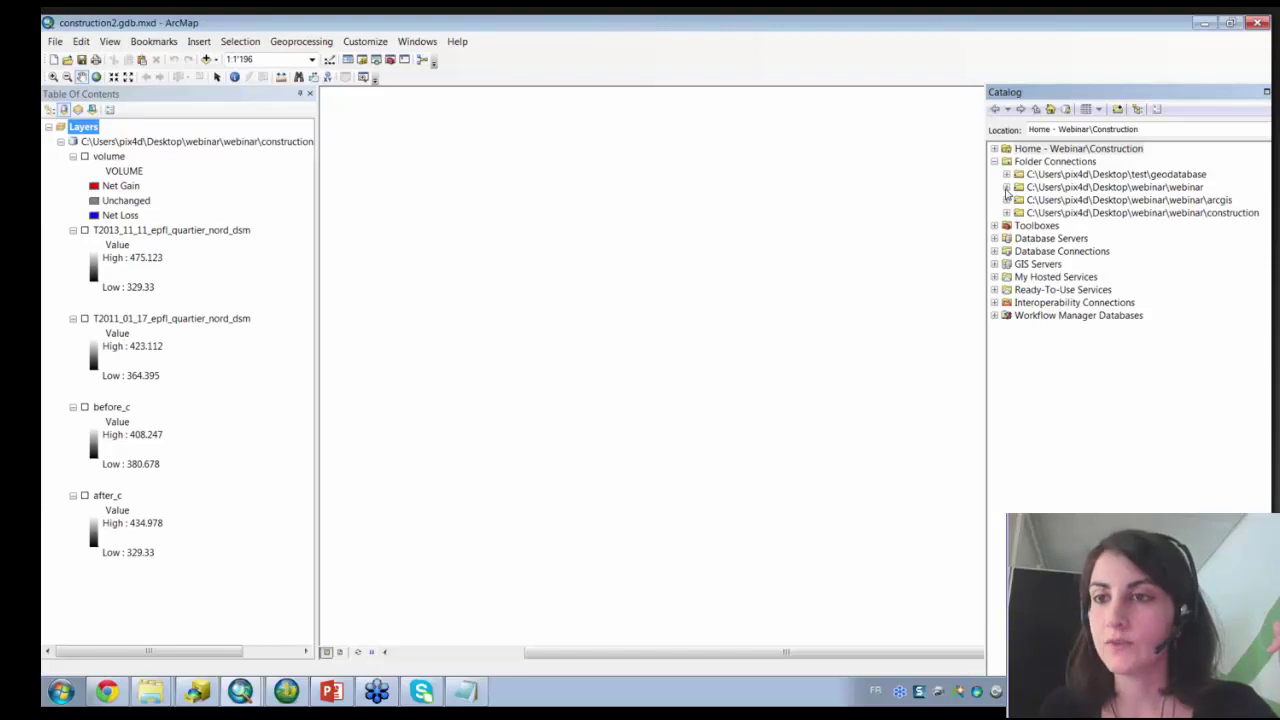
In ArcMap's Catalog, expand the webinar\webinar folder connection and its construction folder to list the contents of construction2.gdb.
left_click(1006, 187)
left_click(1019, 251)
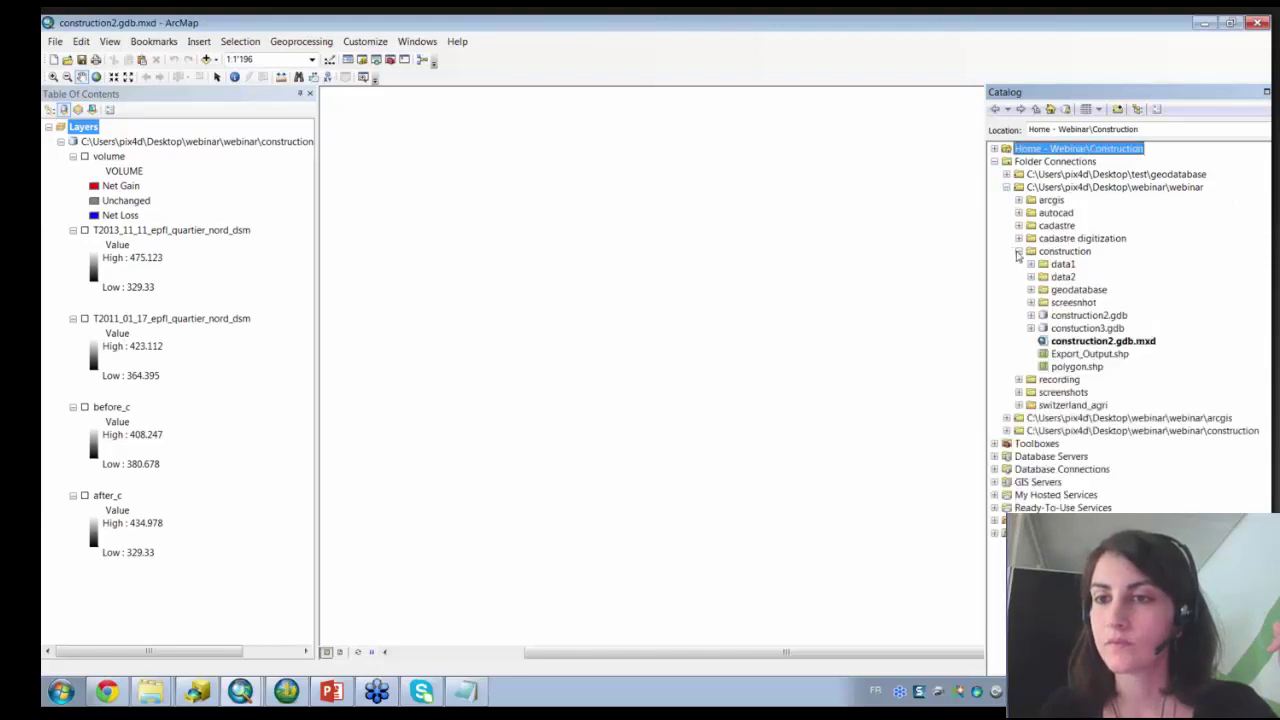
left_click(1031, 315)
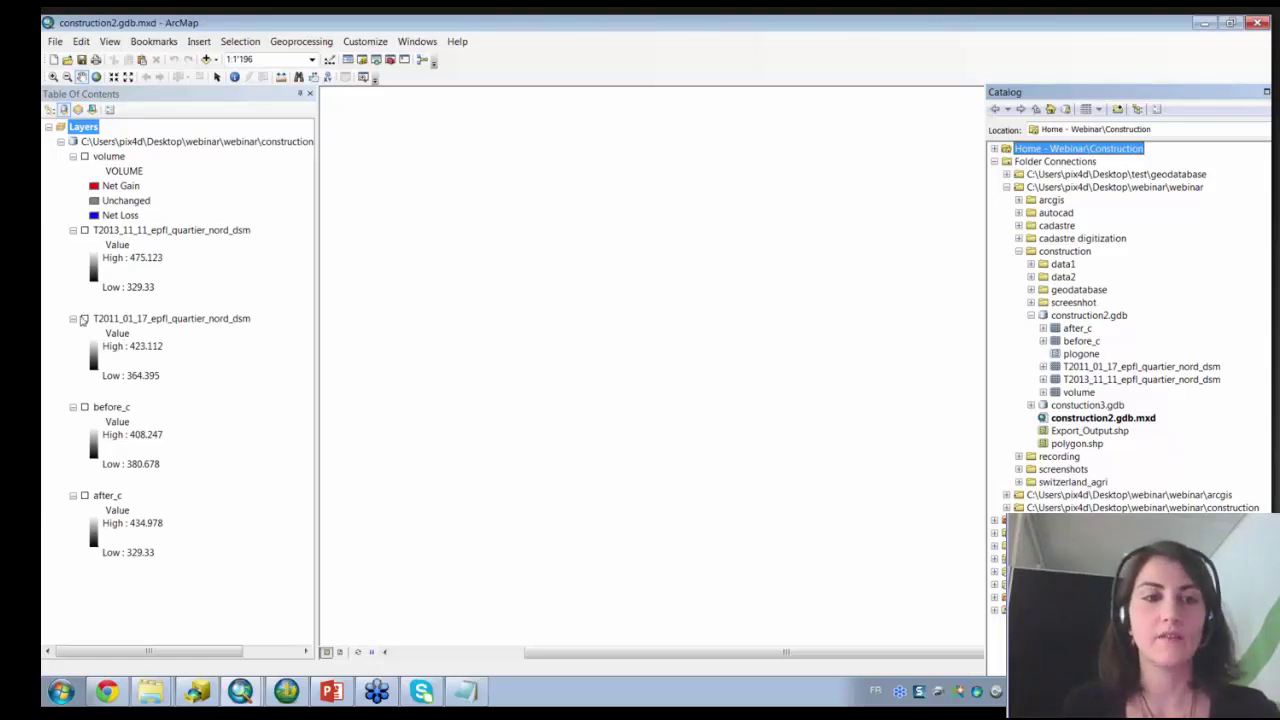
Display the T2011_01_17 and T2013_11_11 epfl_quartier_nord_dsm layers together, toggling their visibility to compare the site before and after construction.
left_click(86, 320)
left_click(85, 320)
left_click(85, 230)
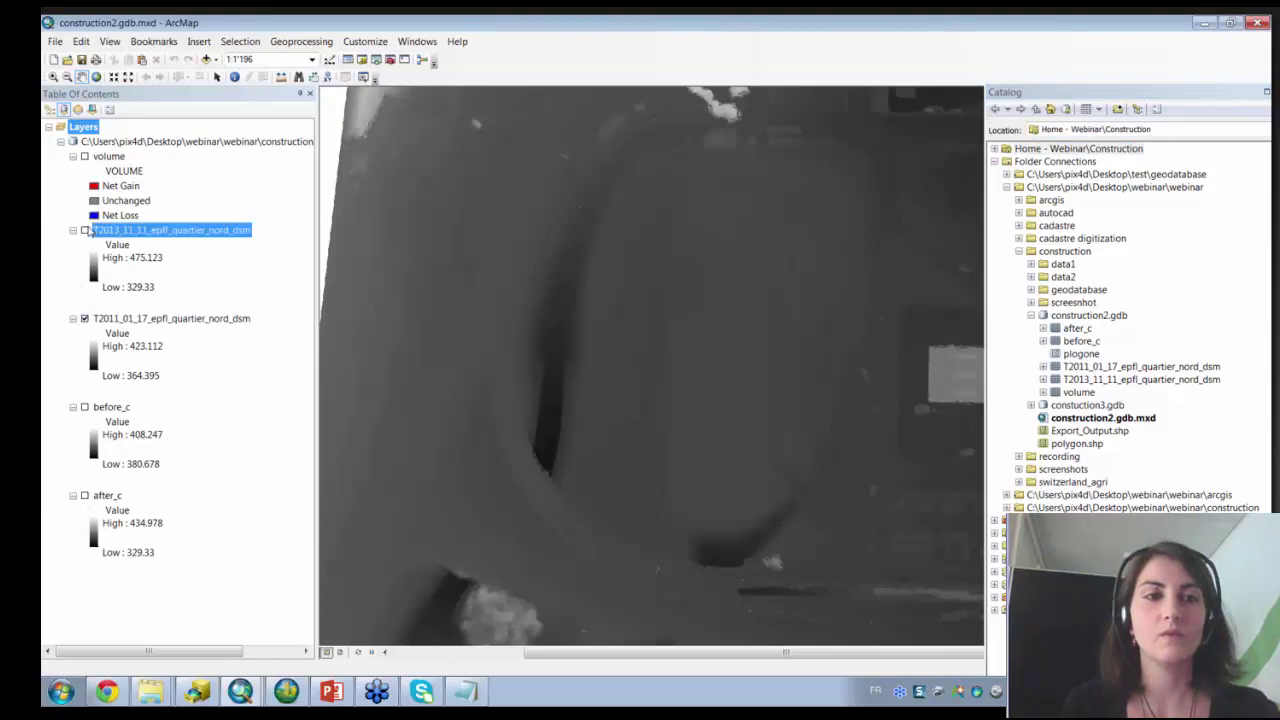
scroll(815, 412, "down", 1)
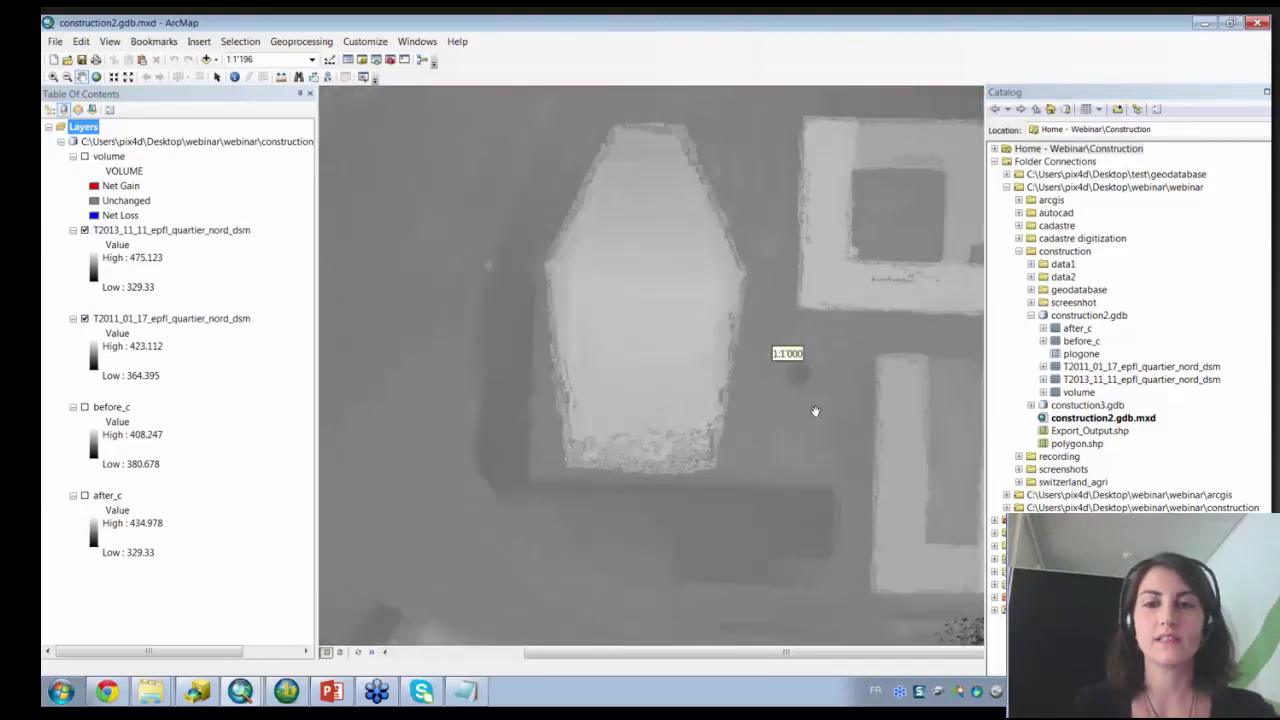
scroll(815, 412, "up", 3)
left_click(85, 230)
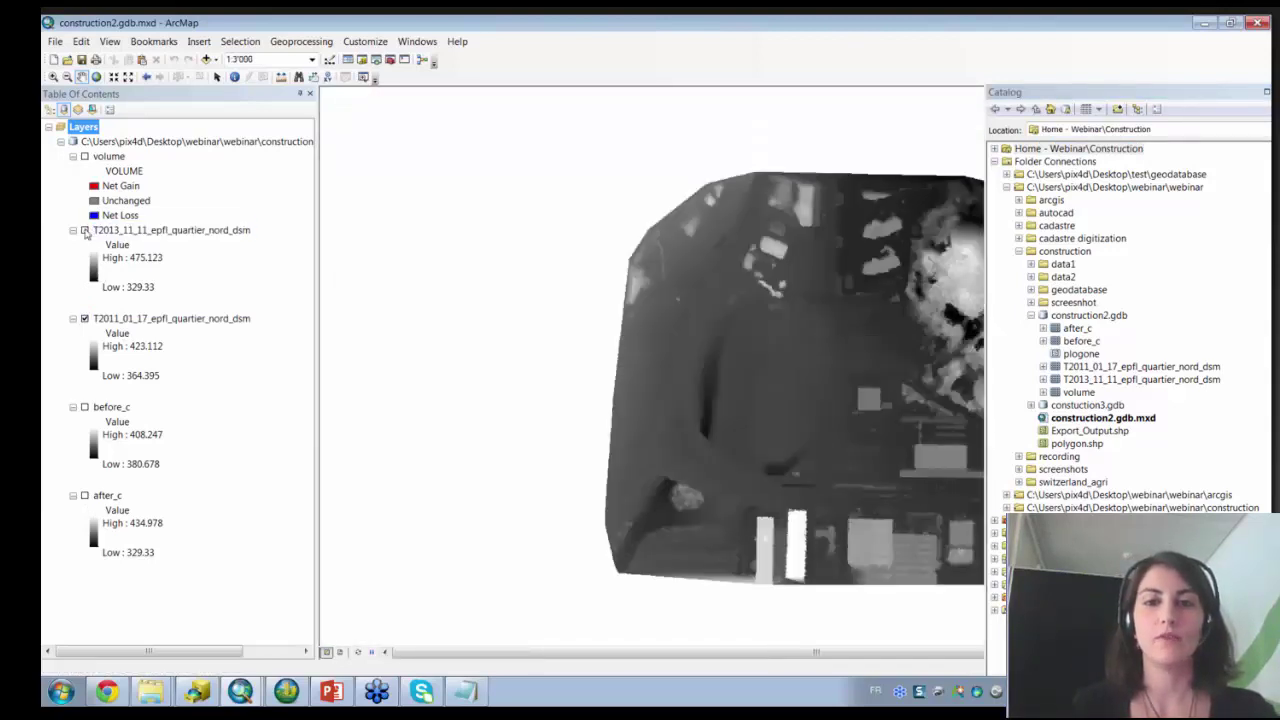
left_click(85, 319)
left_click(85, 319)
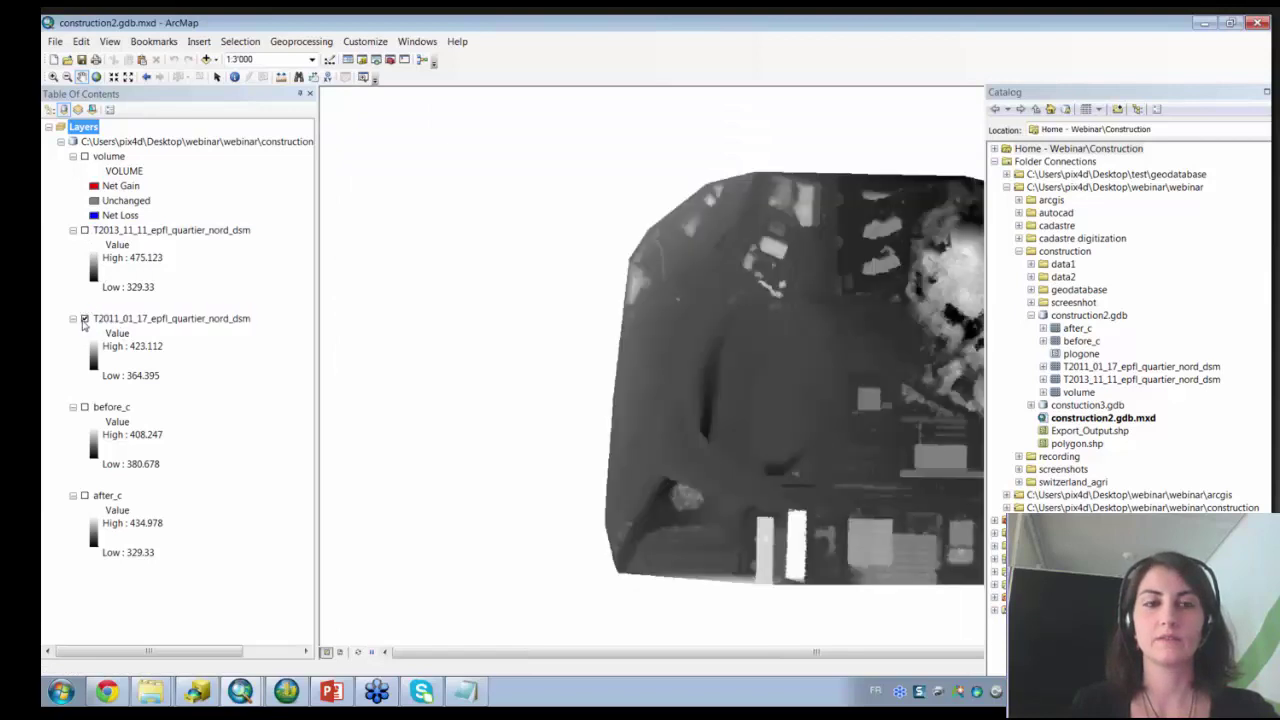
left_click(85, 230)
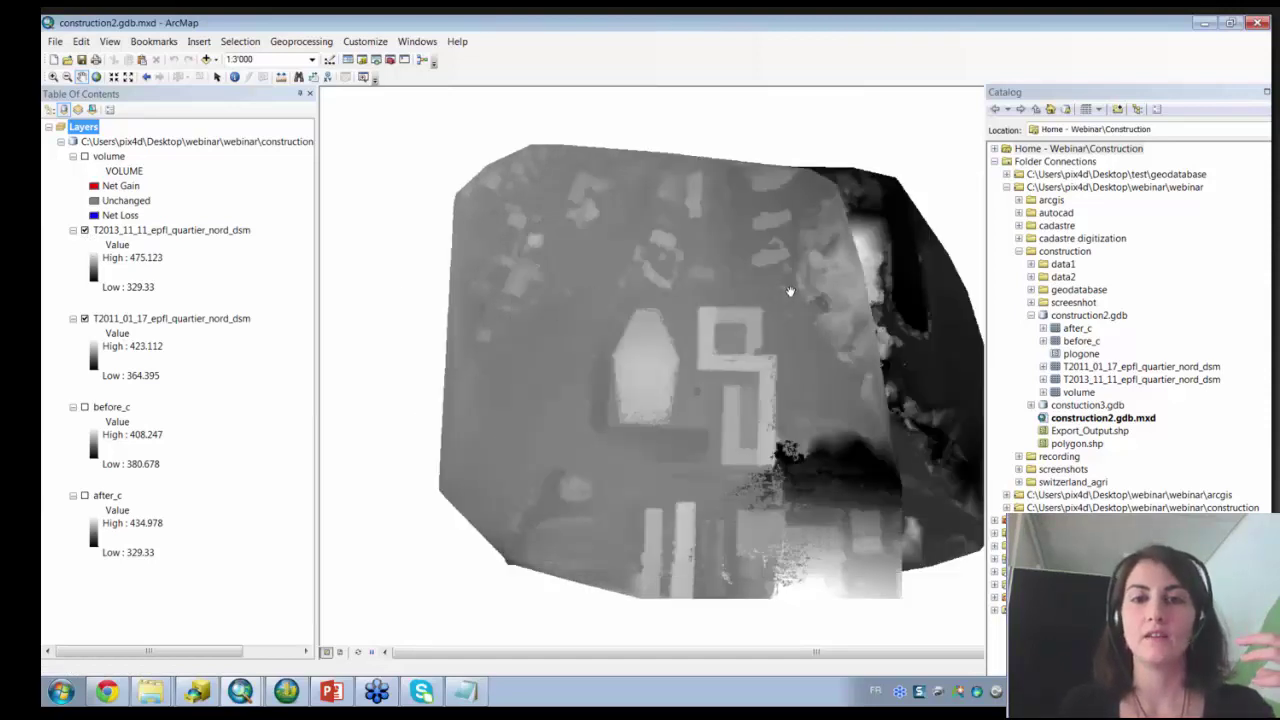
left_click_drag(787, 348, 771, 565)
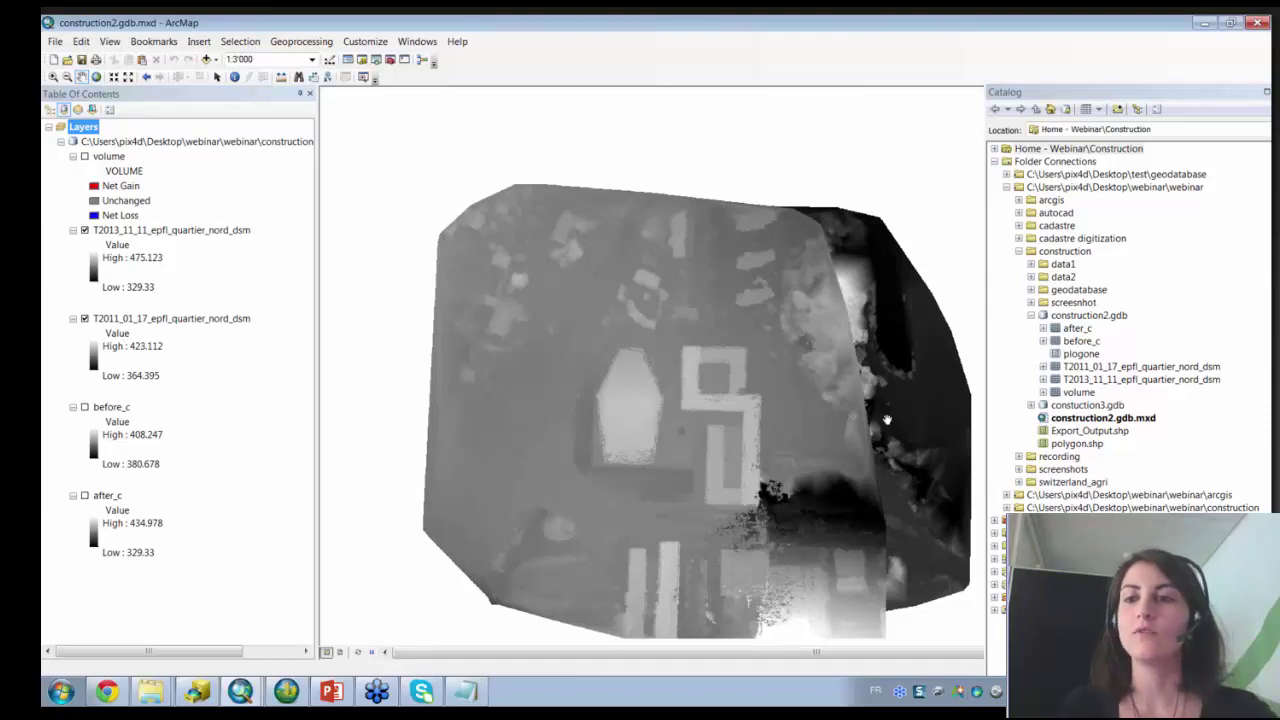
Start a new polygon feature class named polygon2 in construction2.gdb, with coordinates that include Z values.
left_click(1093, 316)
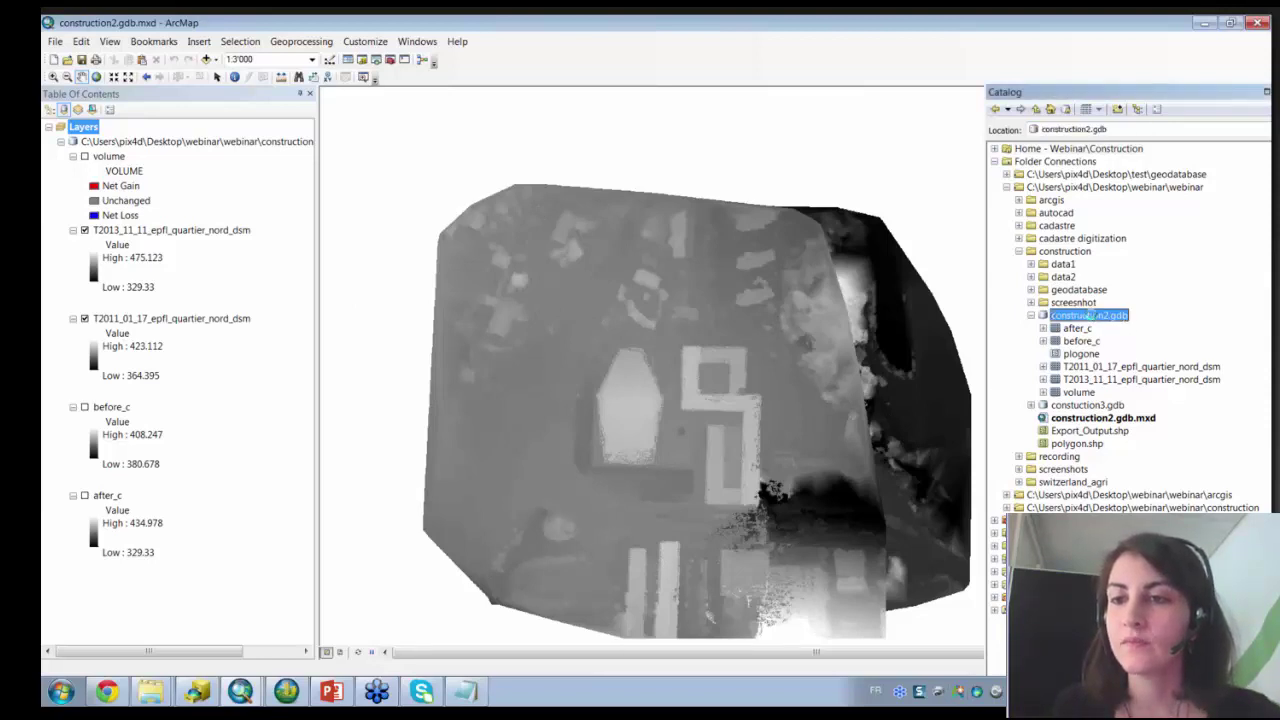
right_click(1093, 316)
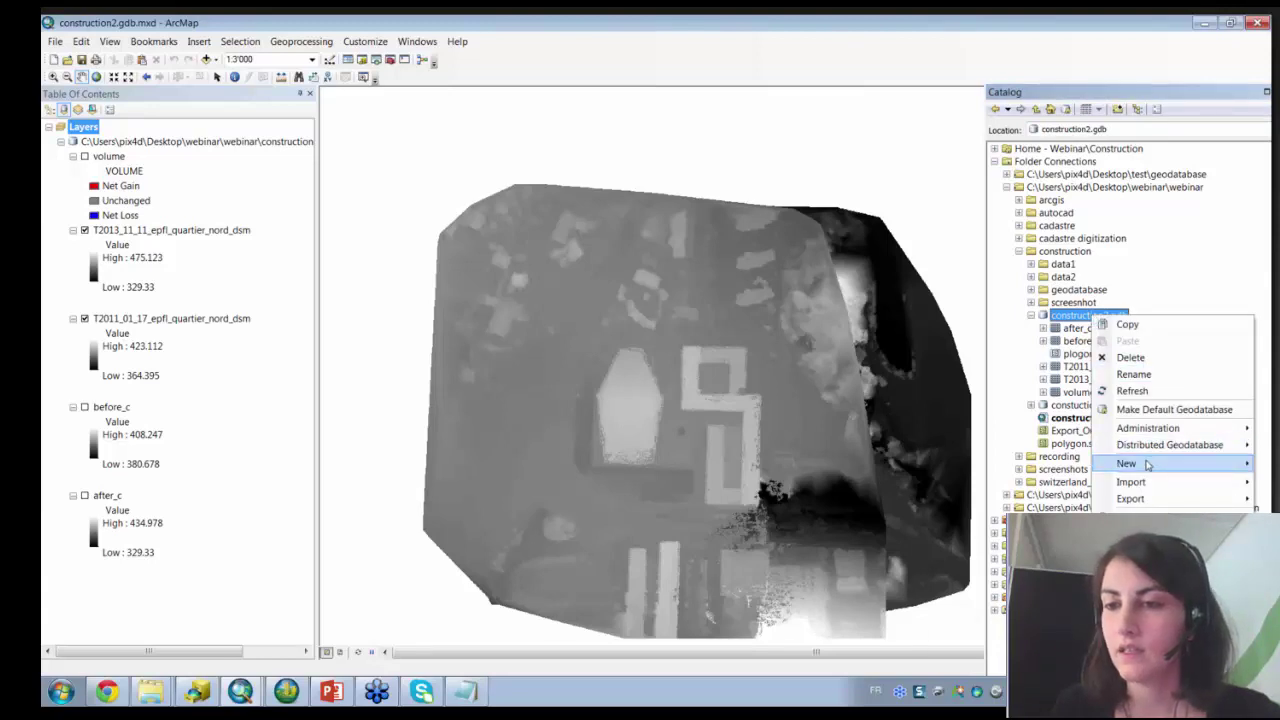
mouse_move(1128, 463)
left_click(1036, 484)
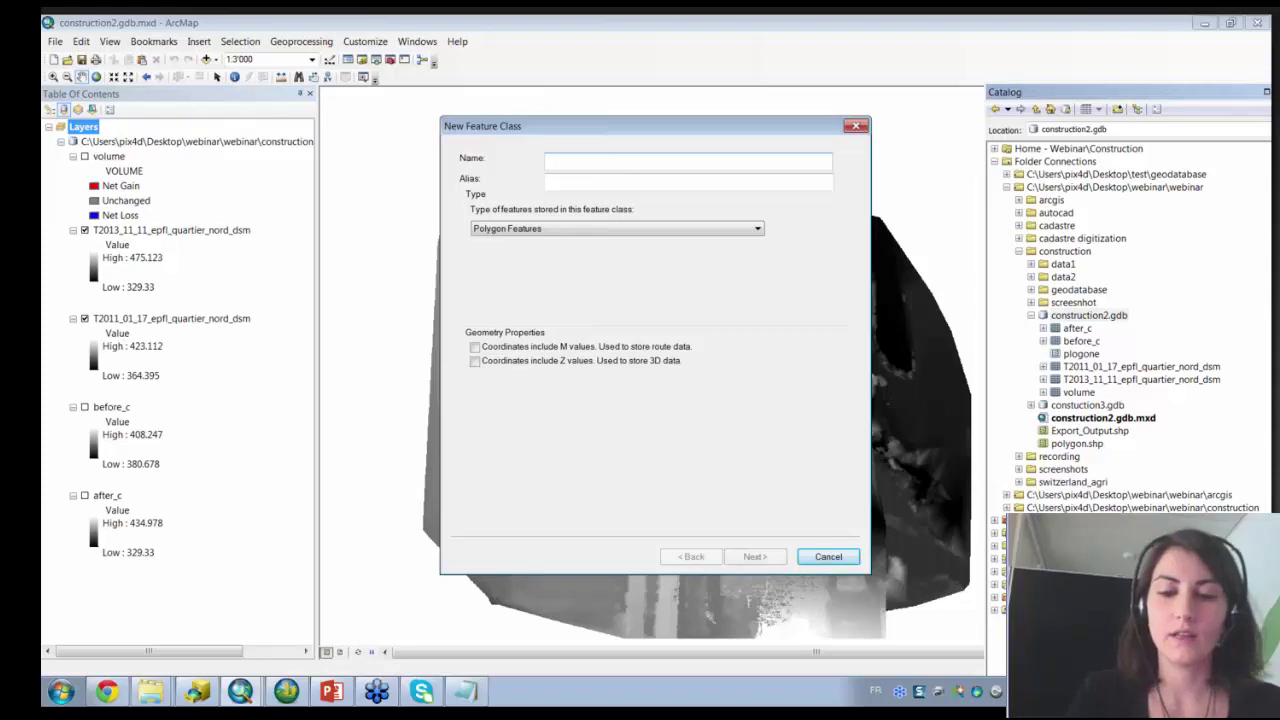
type("poly")
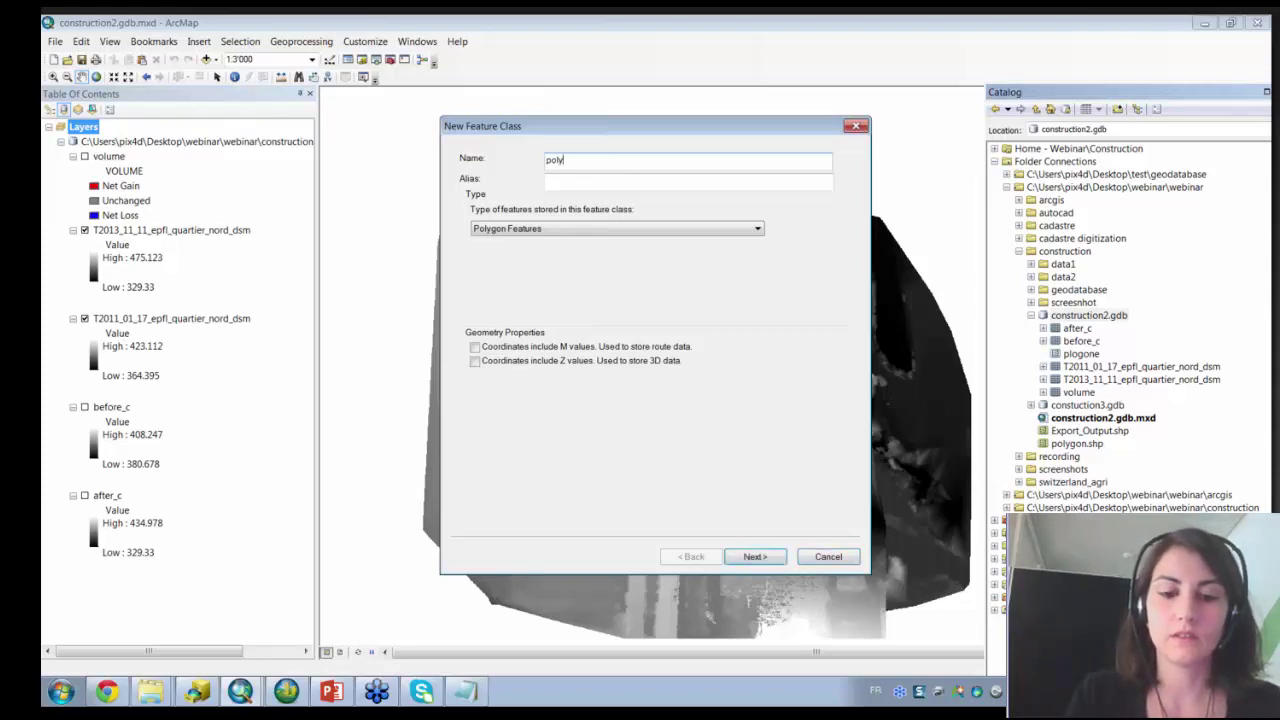
type("gon")
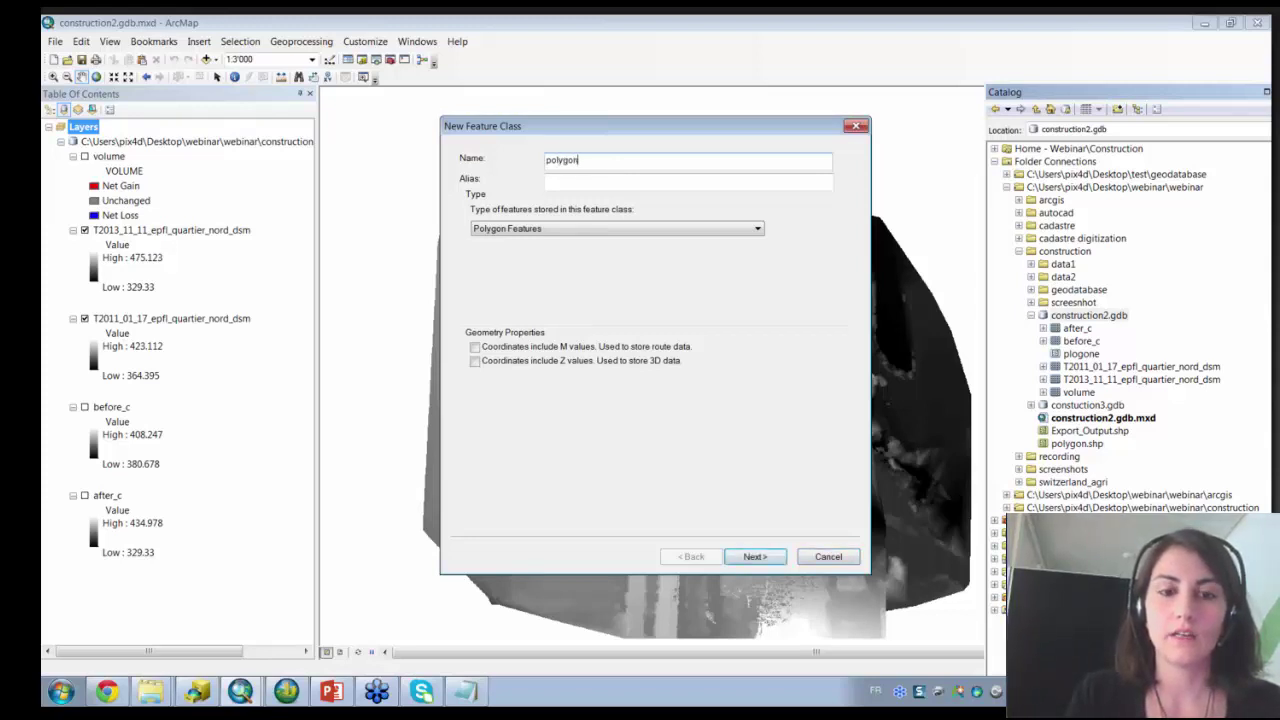
type("2")
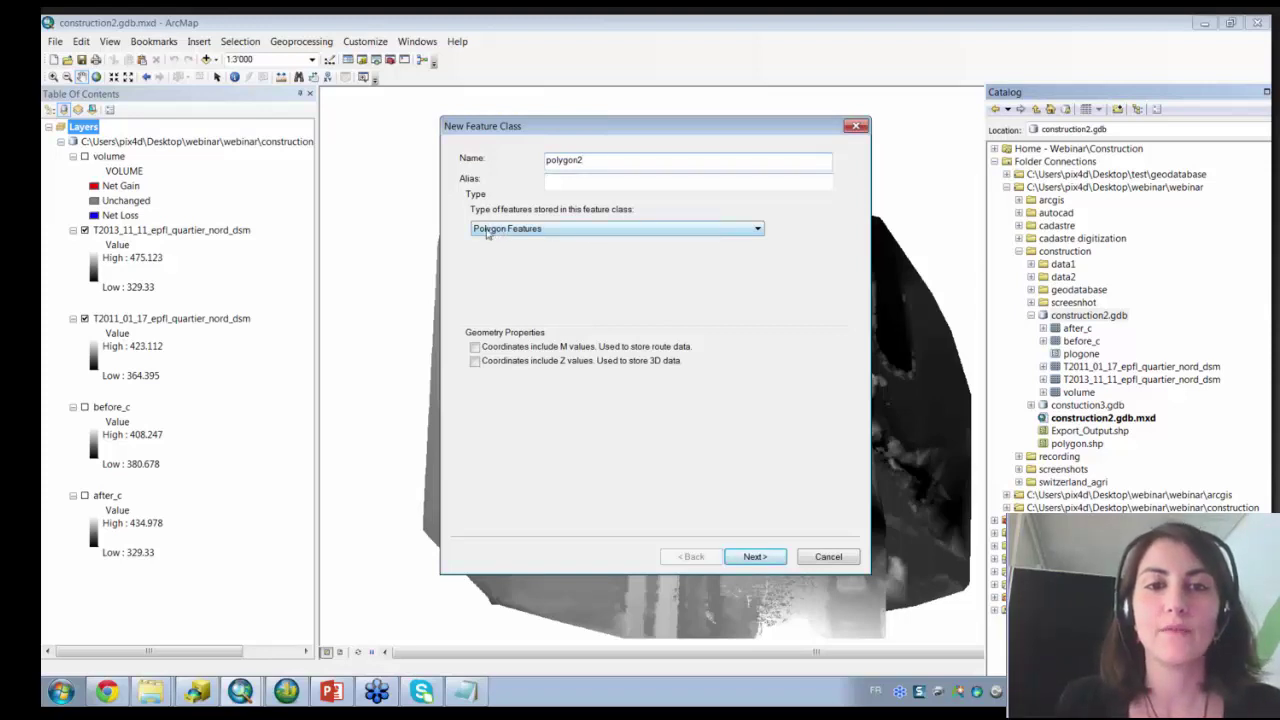
left_click(475, 362)
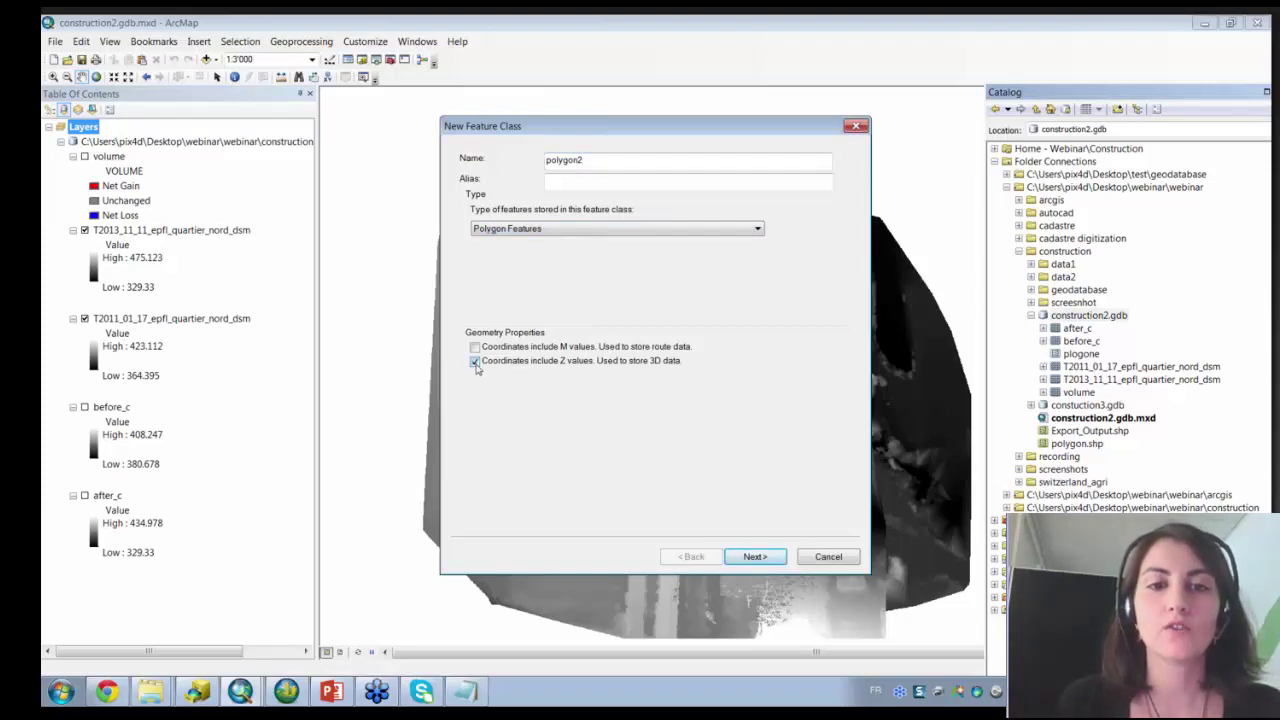
Finish creating polygon2 with the WGS_1984_UTM_zone_32N coordinate system, 0.001 XY and Z tolerances and default storage configuration.
left_click(766, 558)
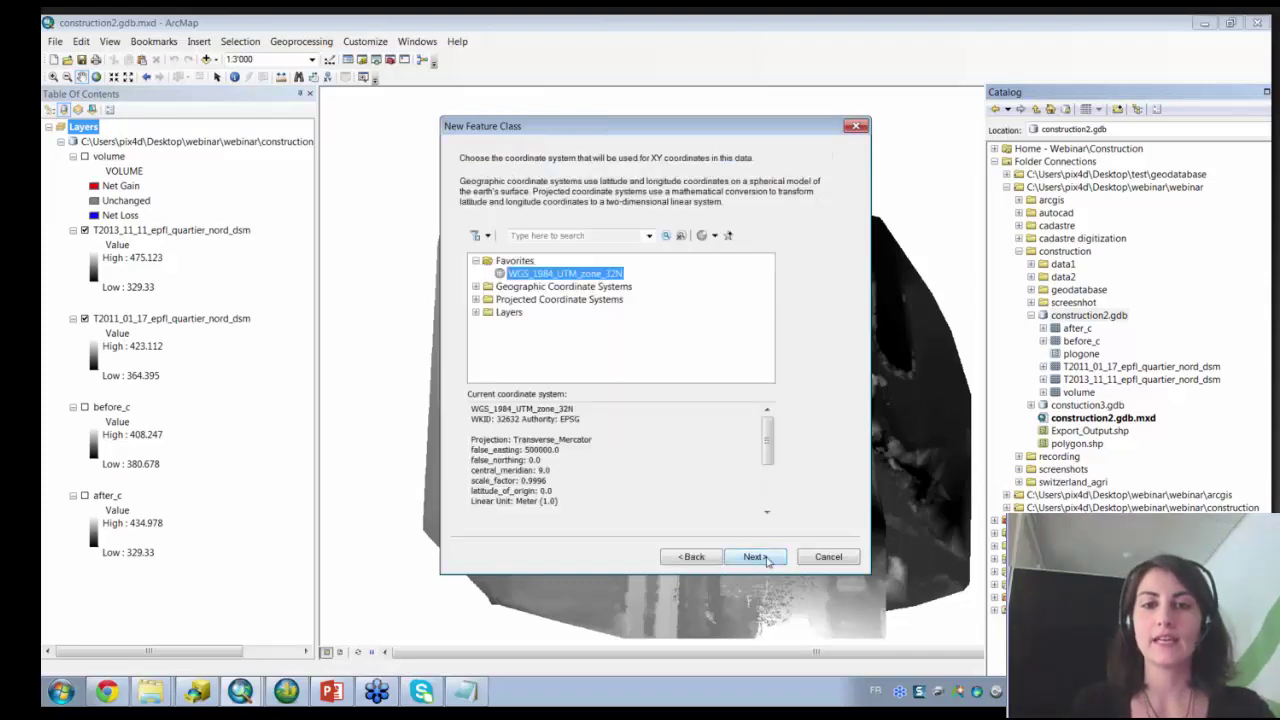
left_click(766, 558)
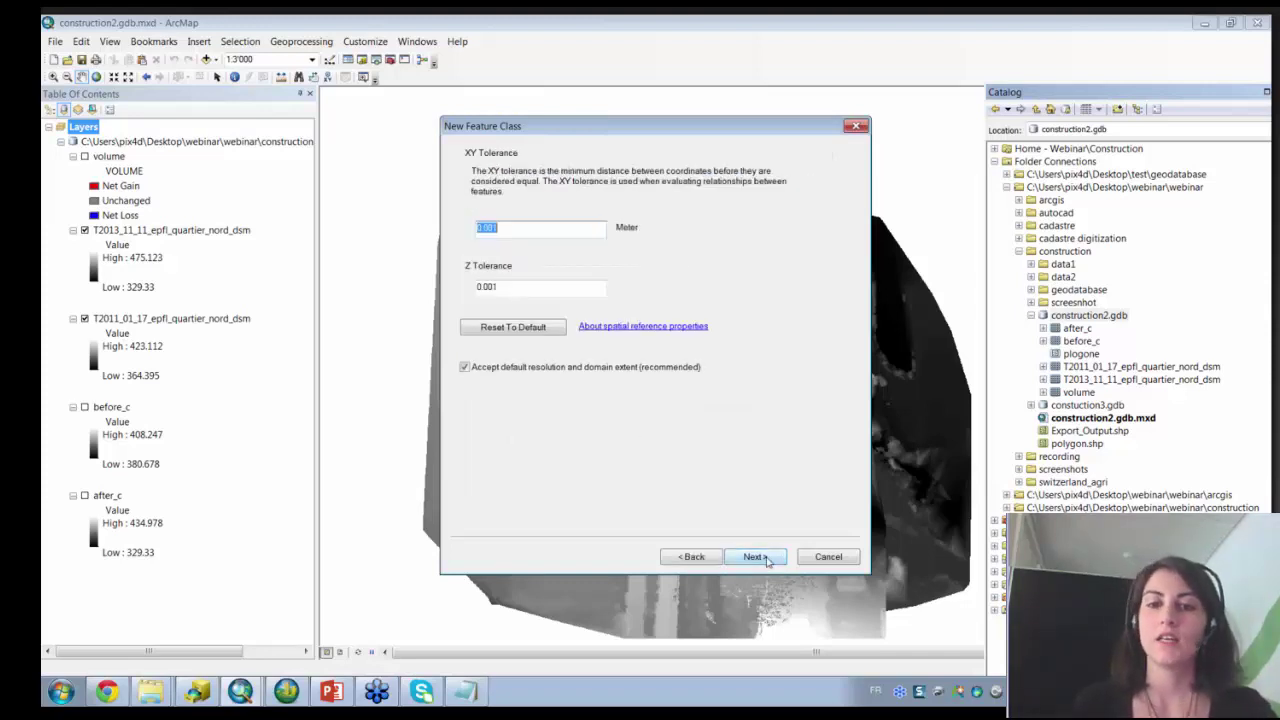
left_click(766, 558)
left_click(766, 558)
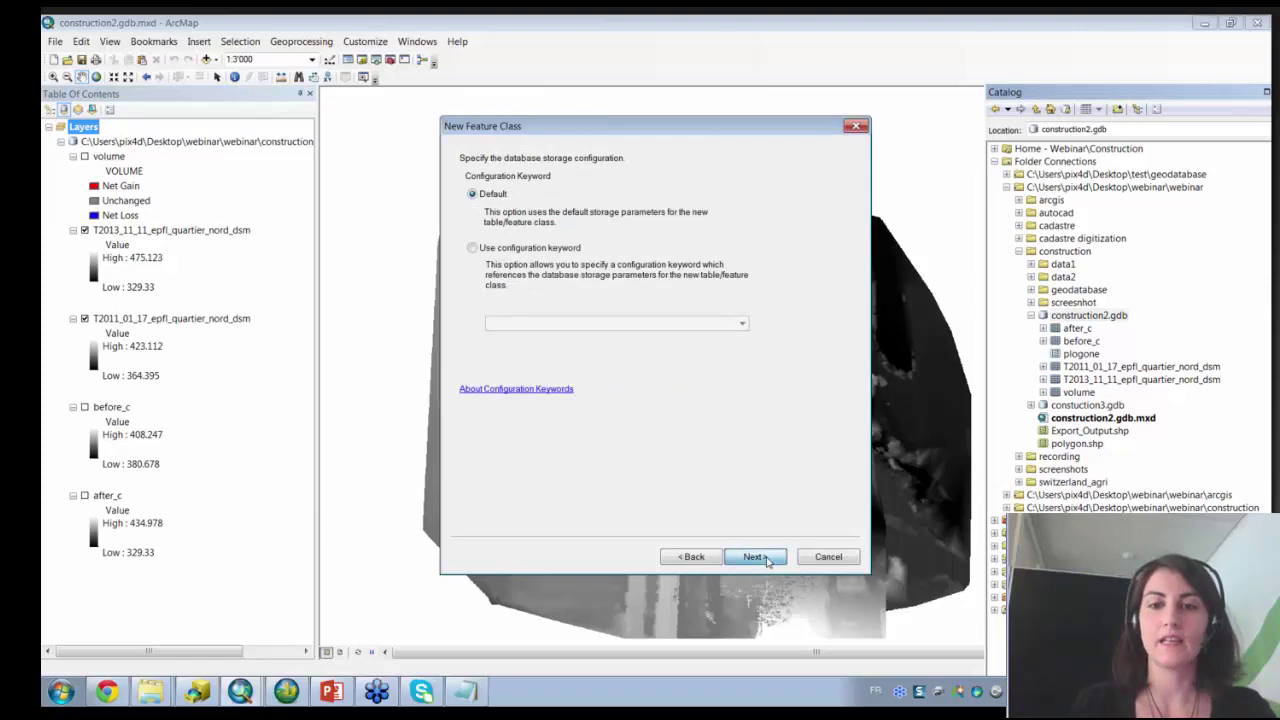
left_click(766, 558)
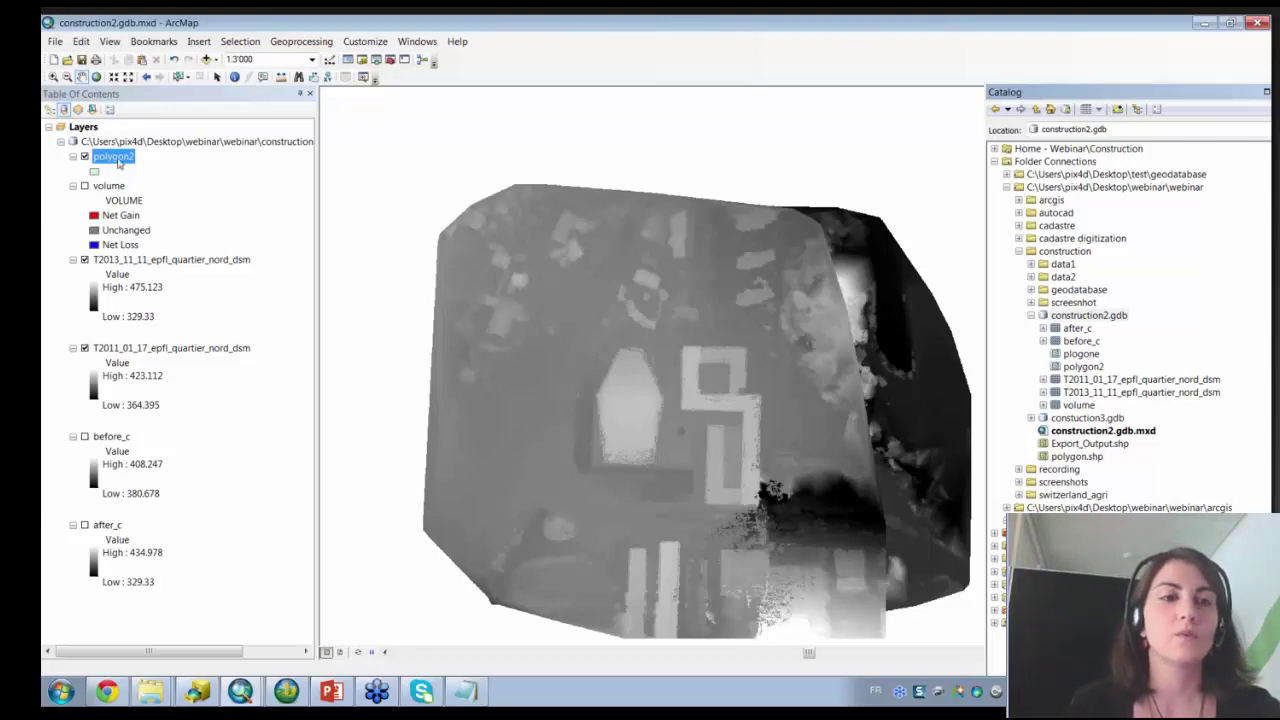
Toggle the polygon2 layer off and on, and start an edit session on it.
left_click(85, 157)
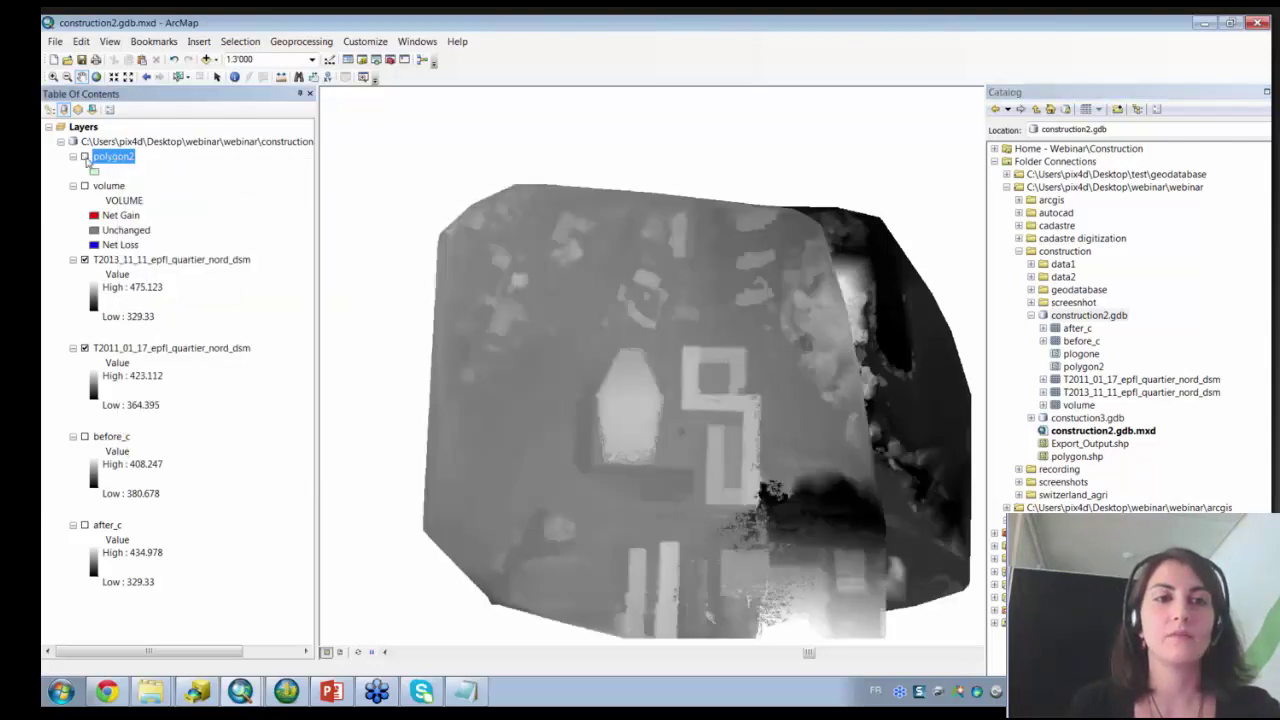
left_click(85, 157)
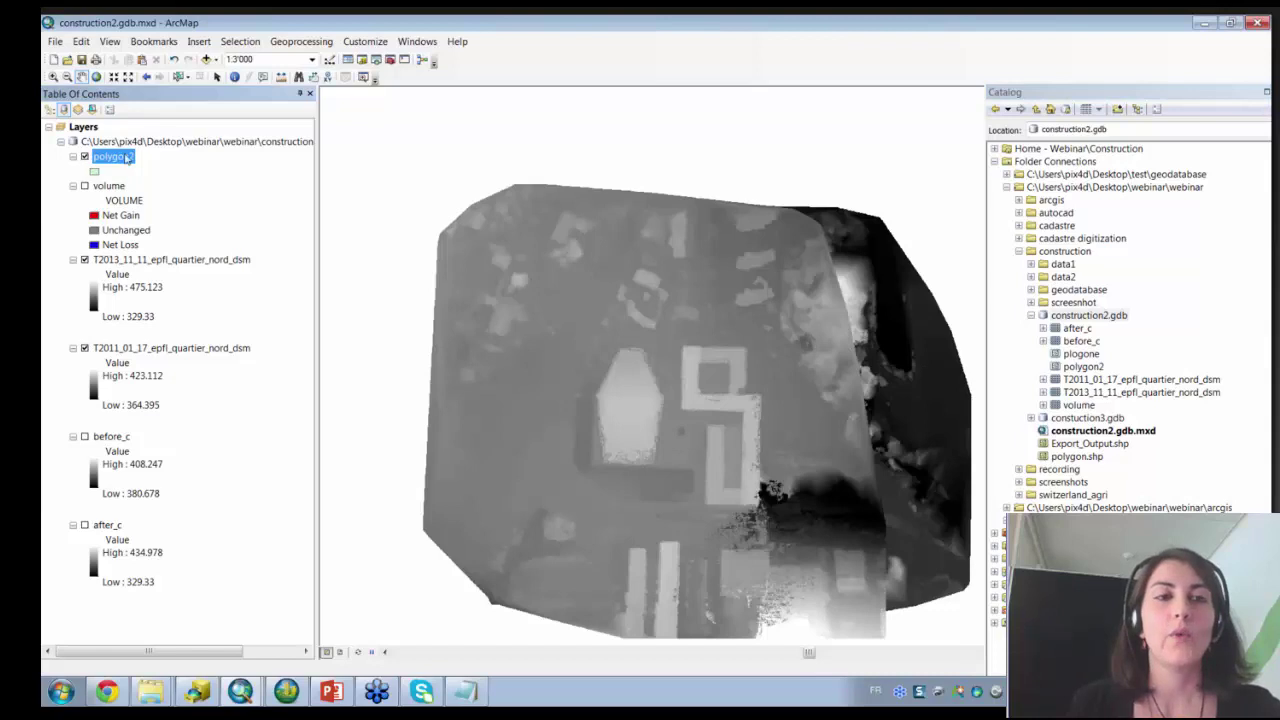
right_click(128, 157)
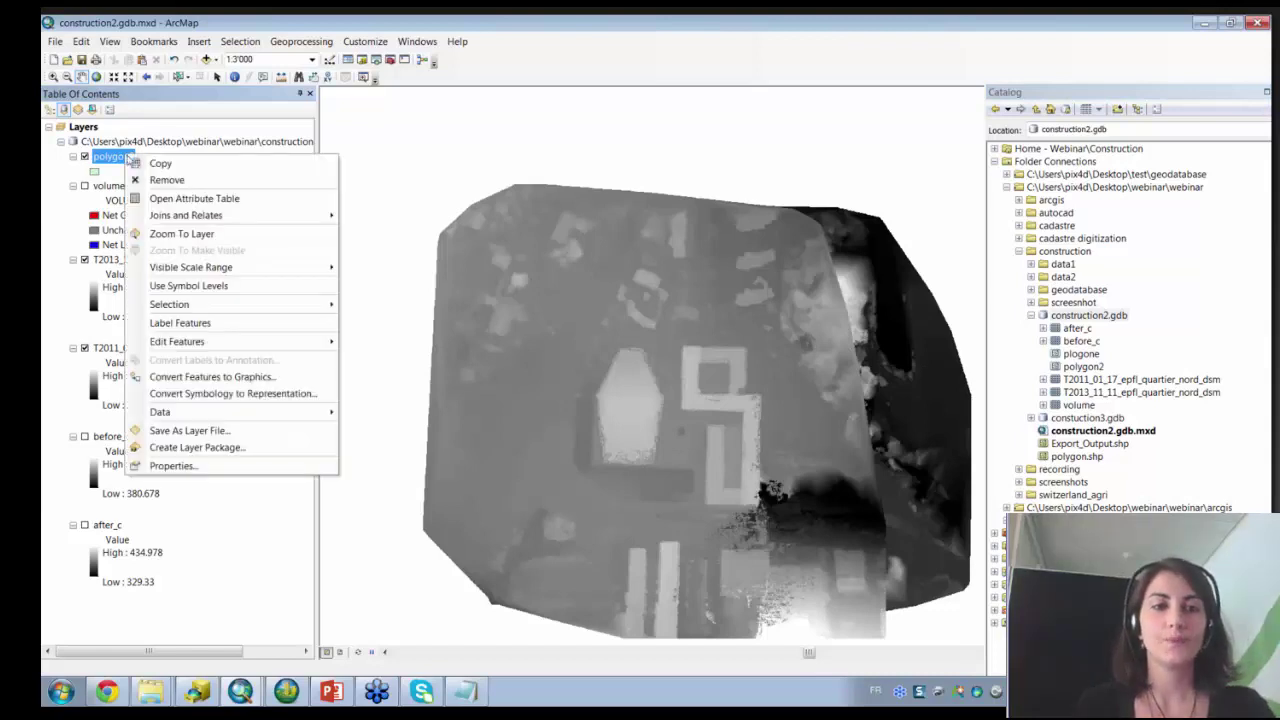
mouse_move(259, 343)
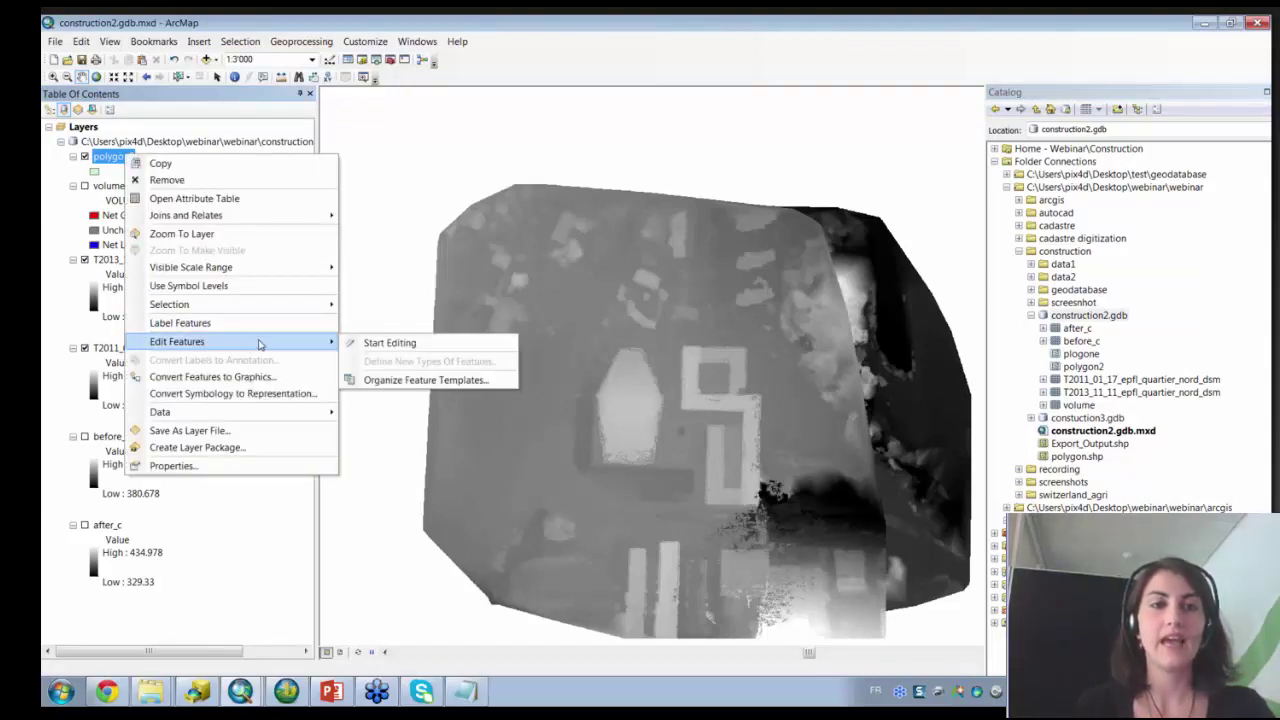
left_click(395, 344)
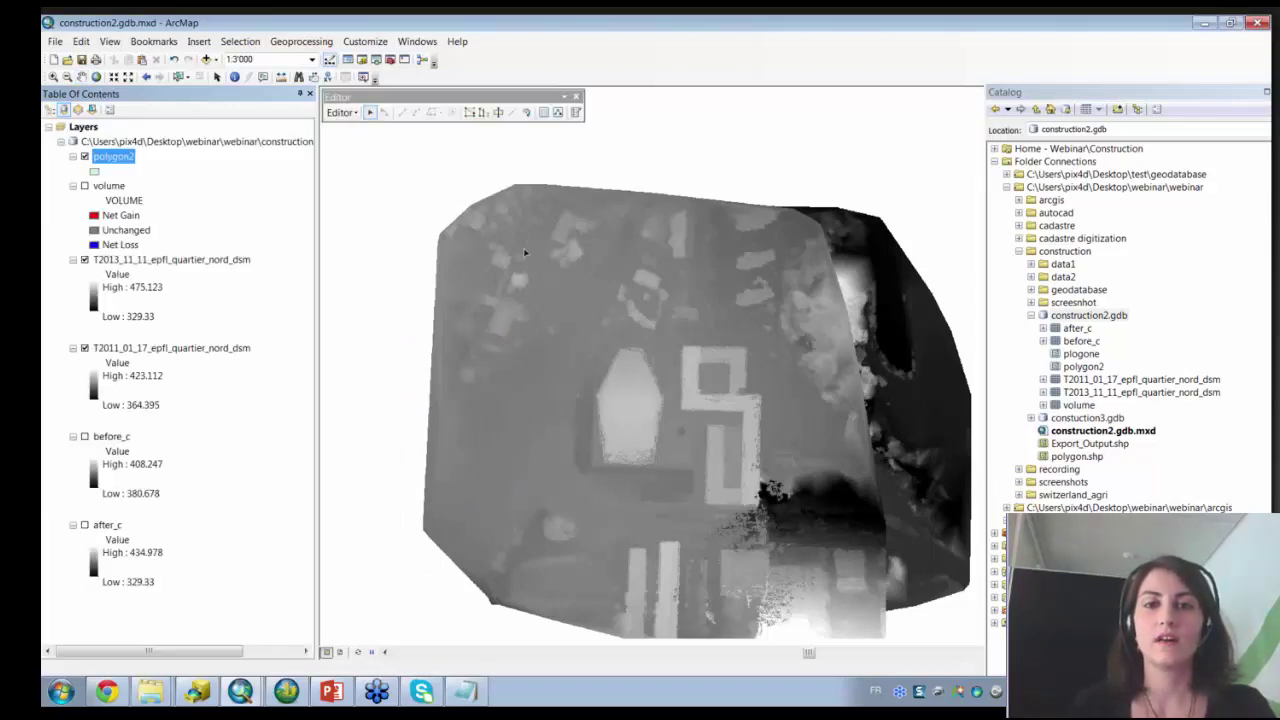
Show the Create Features window, move Catalog clear of it and choose the polygon2 template for drawing.
left_click(342, 113)
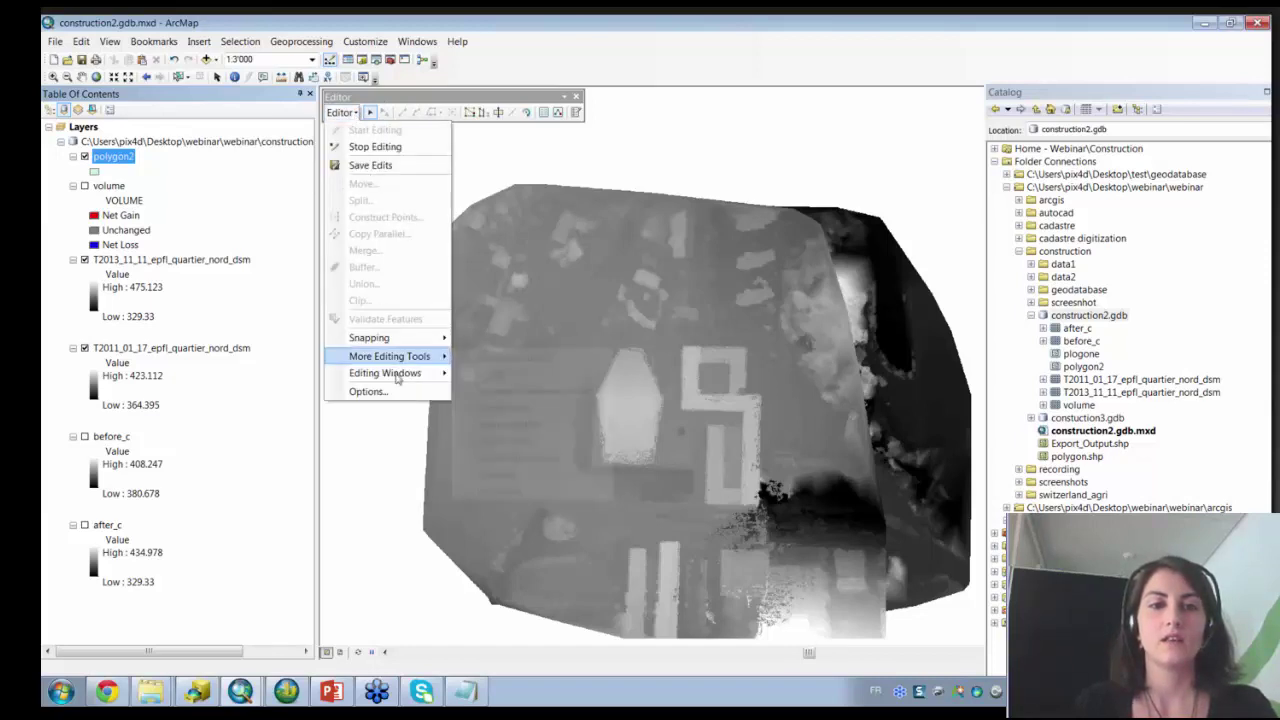
mouse_move(396, 375)
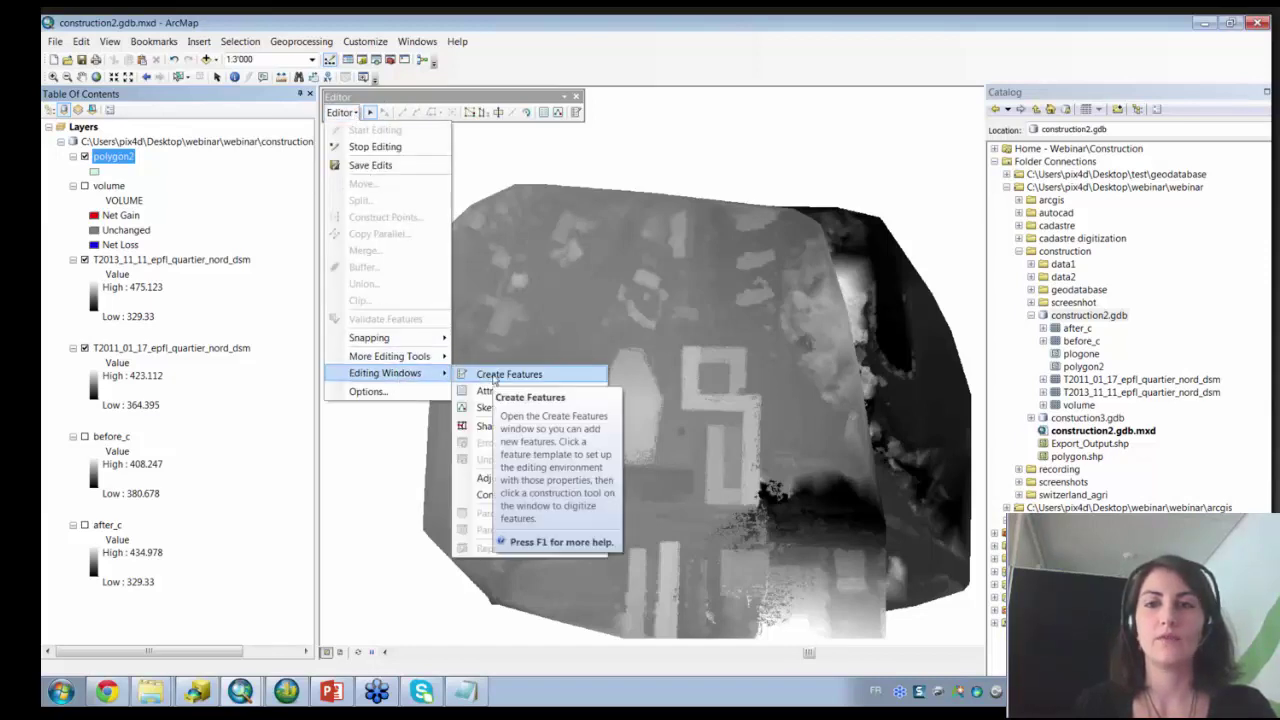
left_click(494, 376)
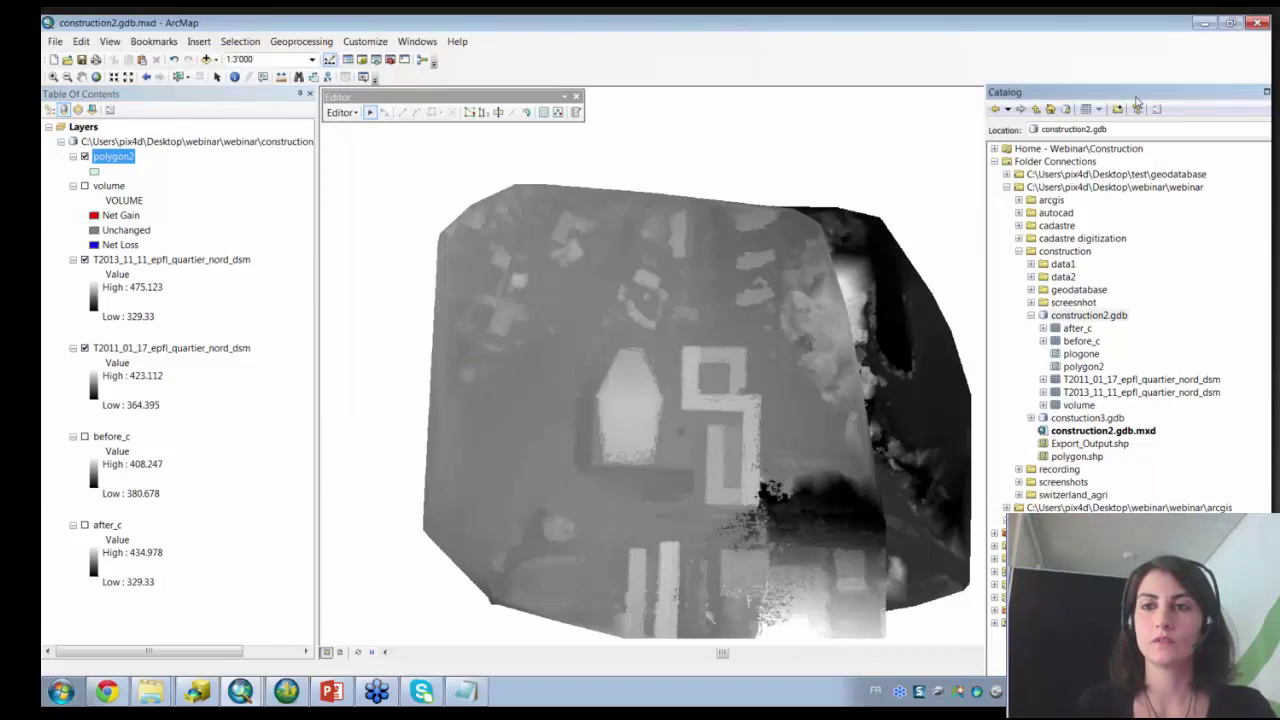
left_click_drag(1180, 92, 1113, 97)
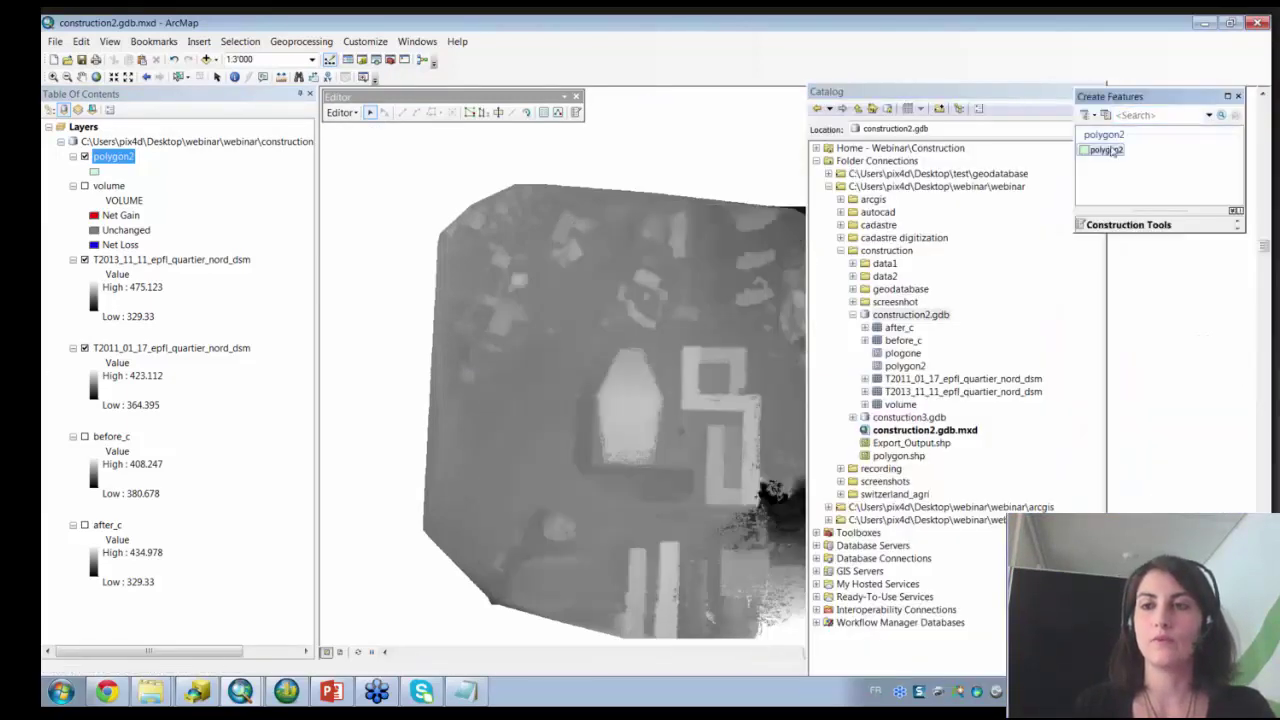
left_click(1104, 149)
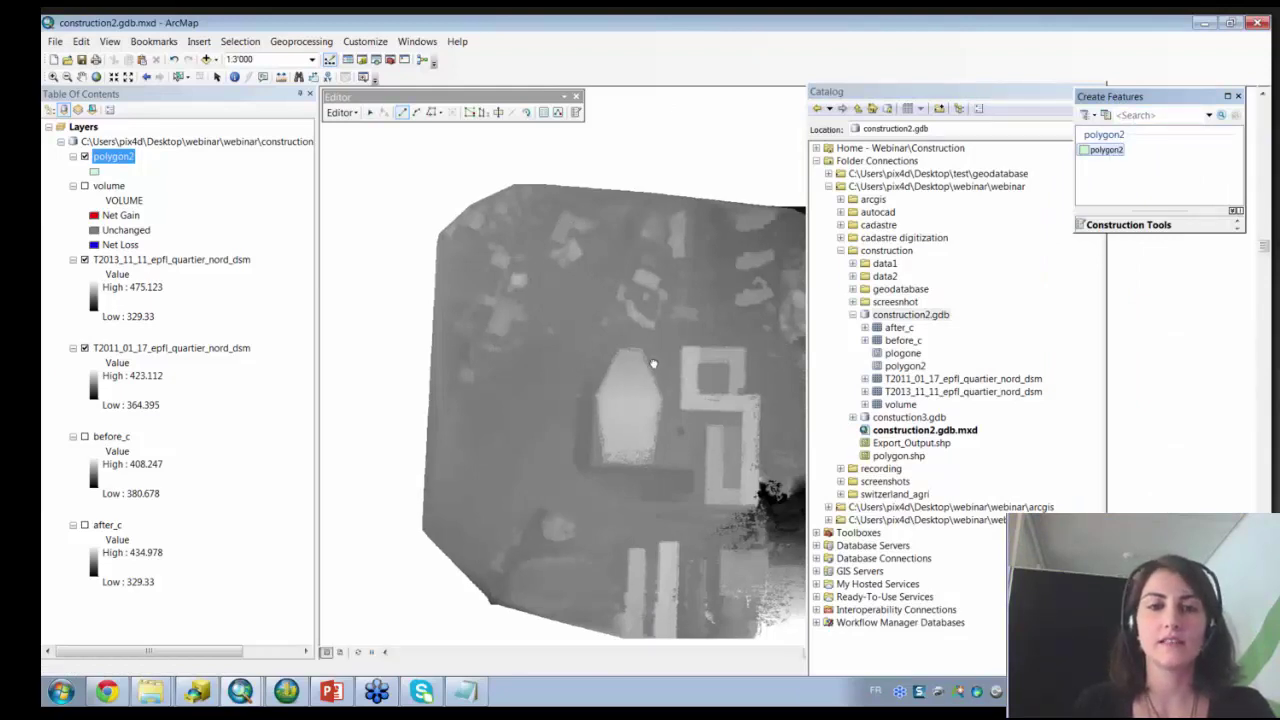
Draw a four-sided polygon2 feature enclosing the new buildings at the centre of the construction site.
mouse_move(653, 363)
left_mouse_down()
mouse_move(495, 316)
mouse_move(533, 329)
left_mouse_up()
left_click(473, 301)
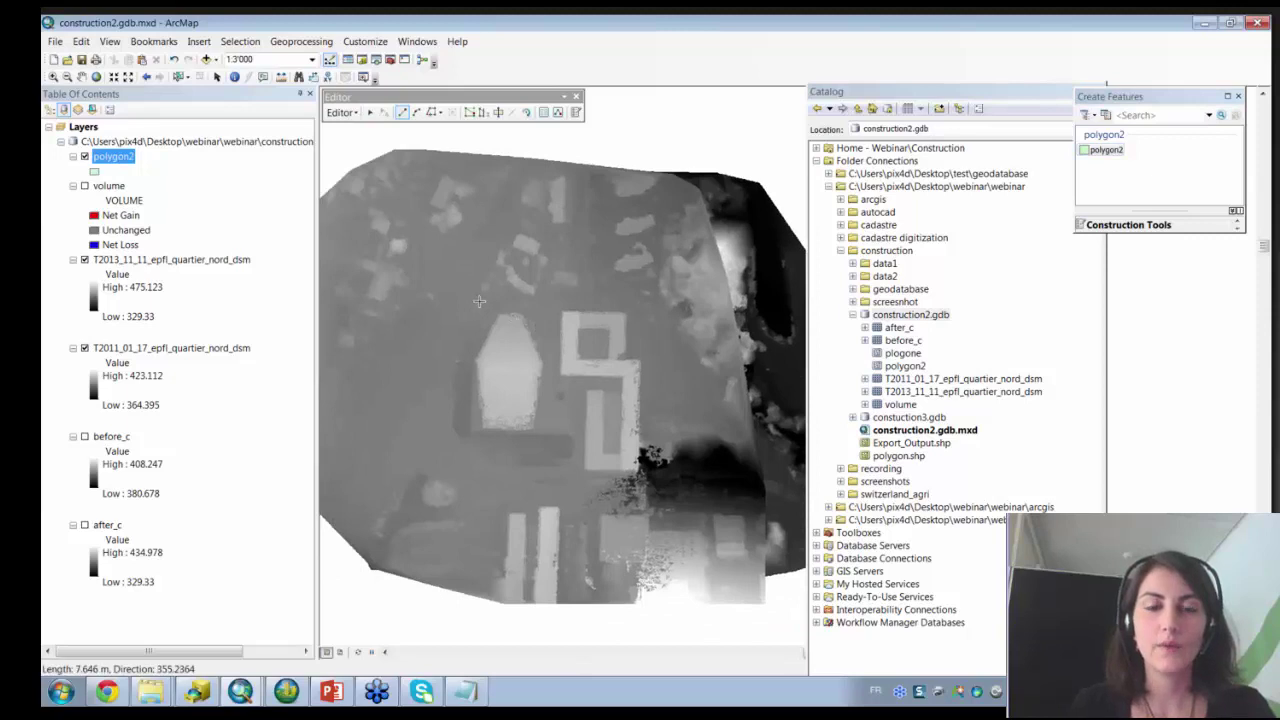
left_click(665, 300)
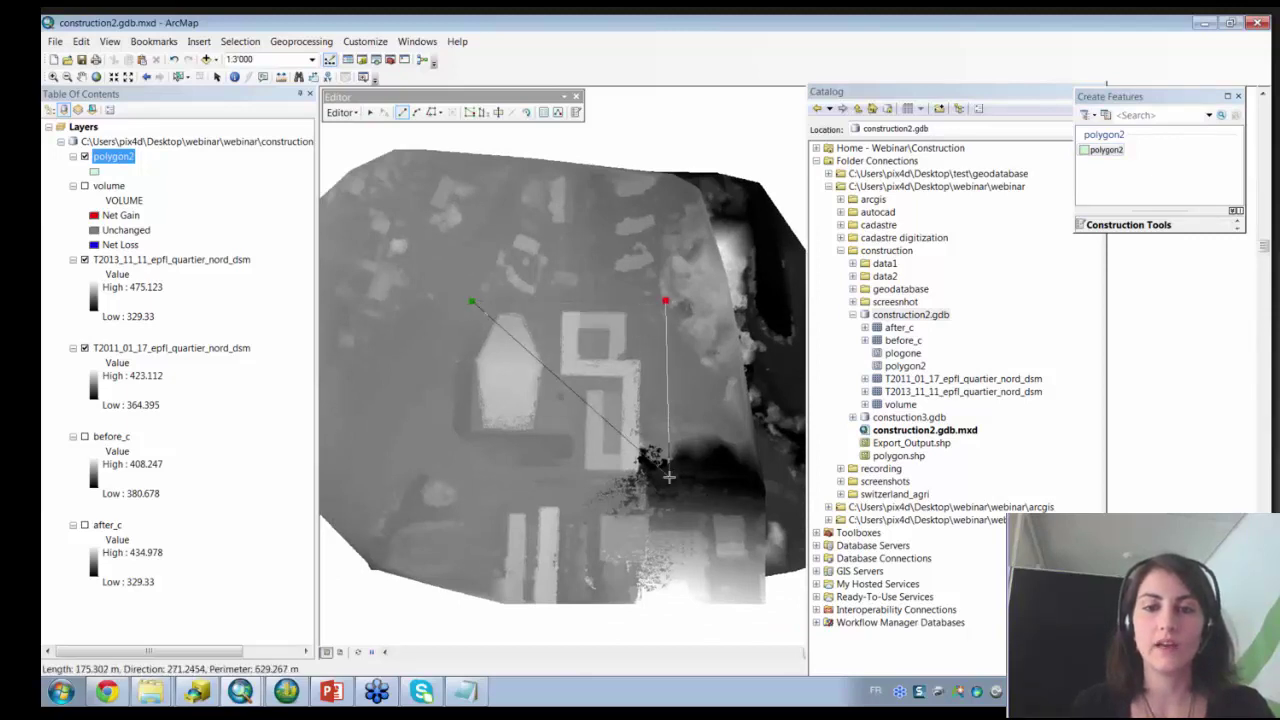
left_click(672, 488)
left_click(448, 492)
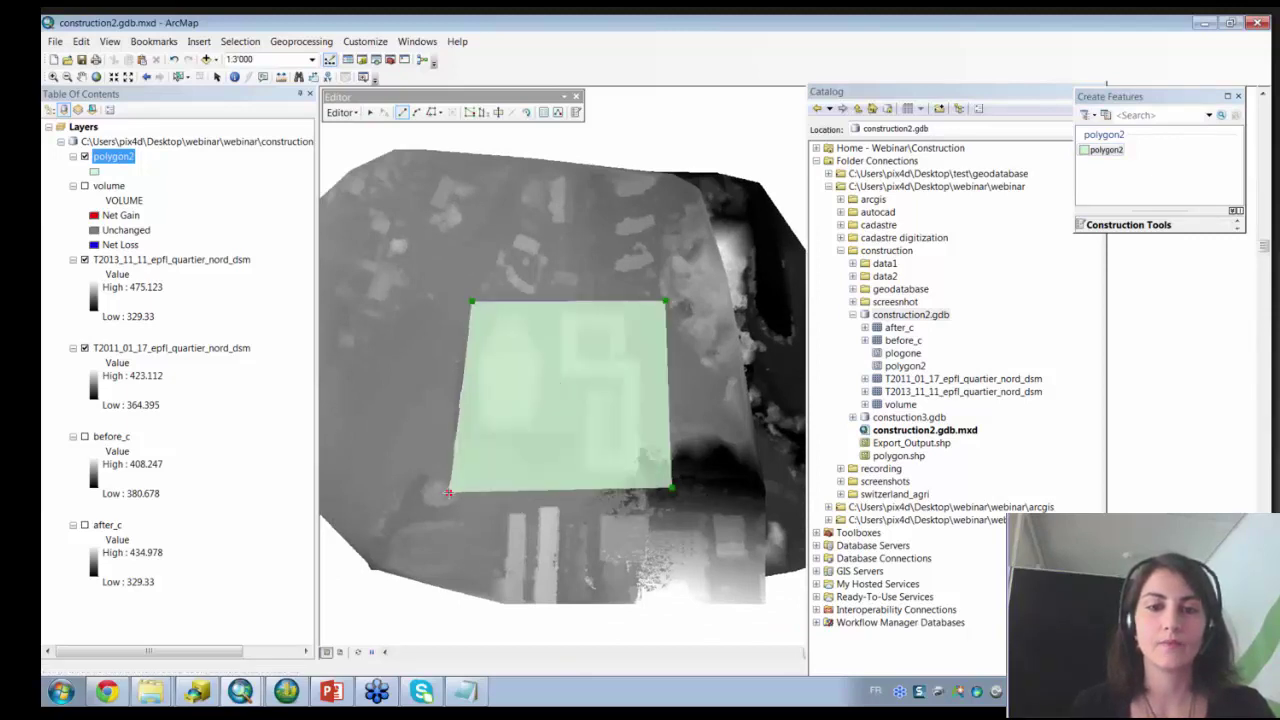
double_click(448, 492)
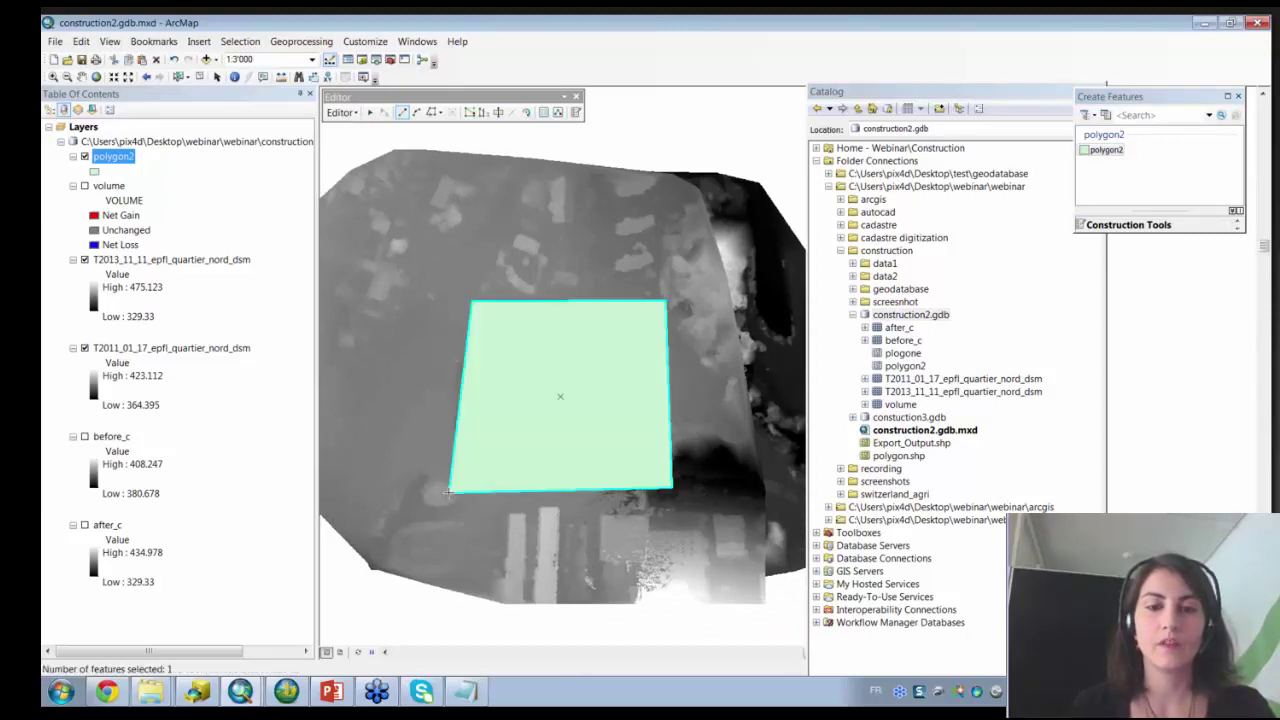
Stop editing polygon2 and save the edits, close the Create Features window and move Catalog clear of the map.
left_click(352, 114)
left_click(365, 143)
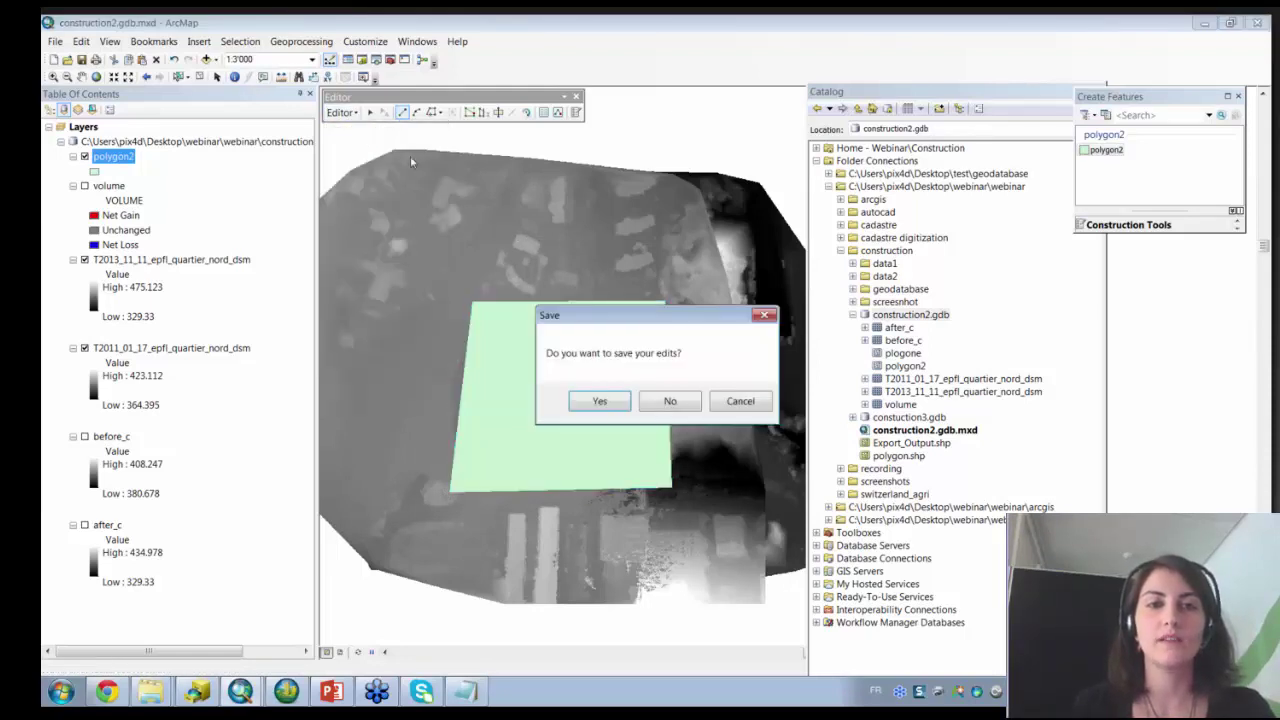
left_click(611, 405)
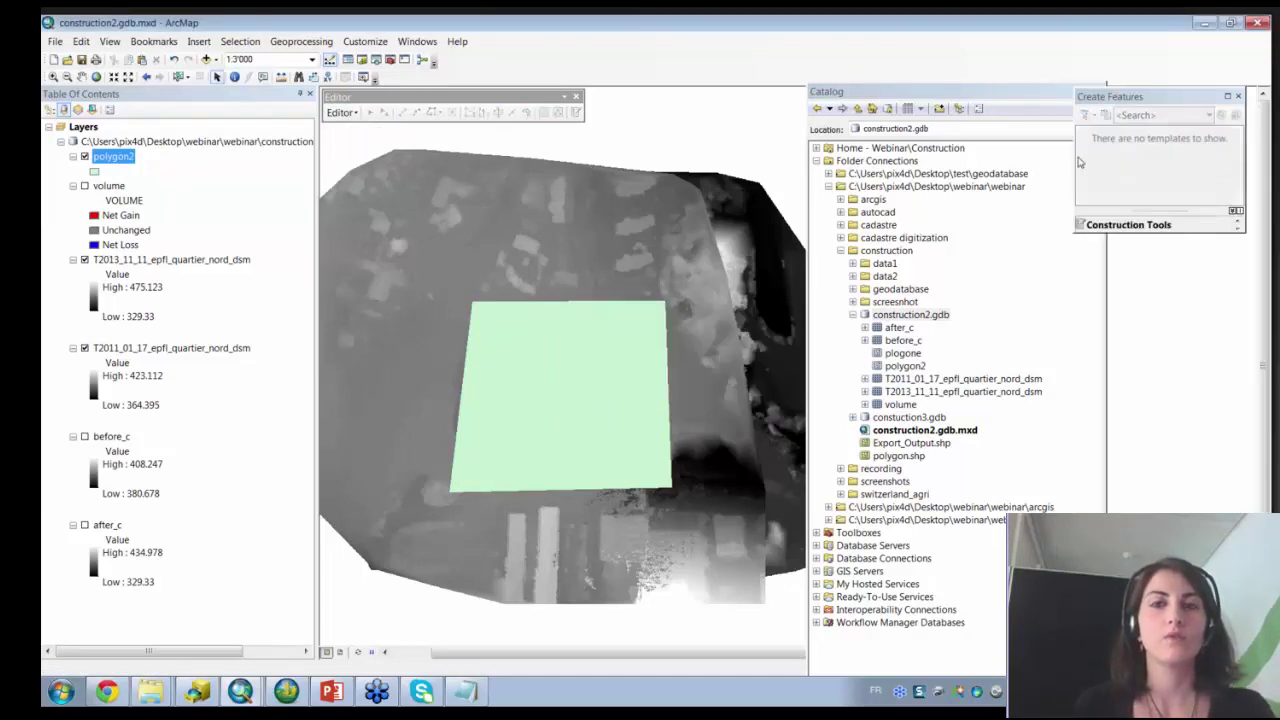
left_click(1238, 96)
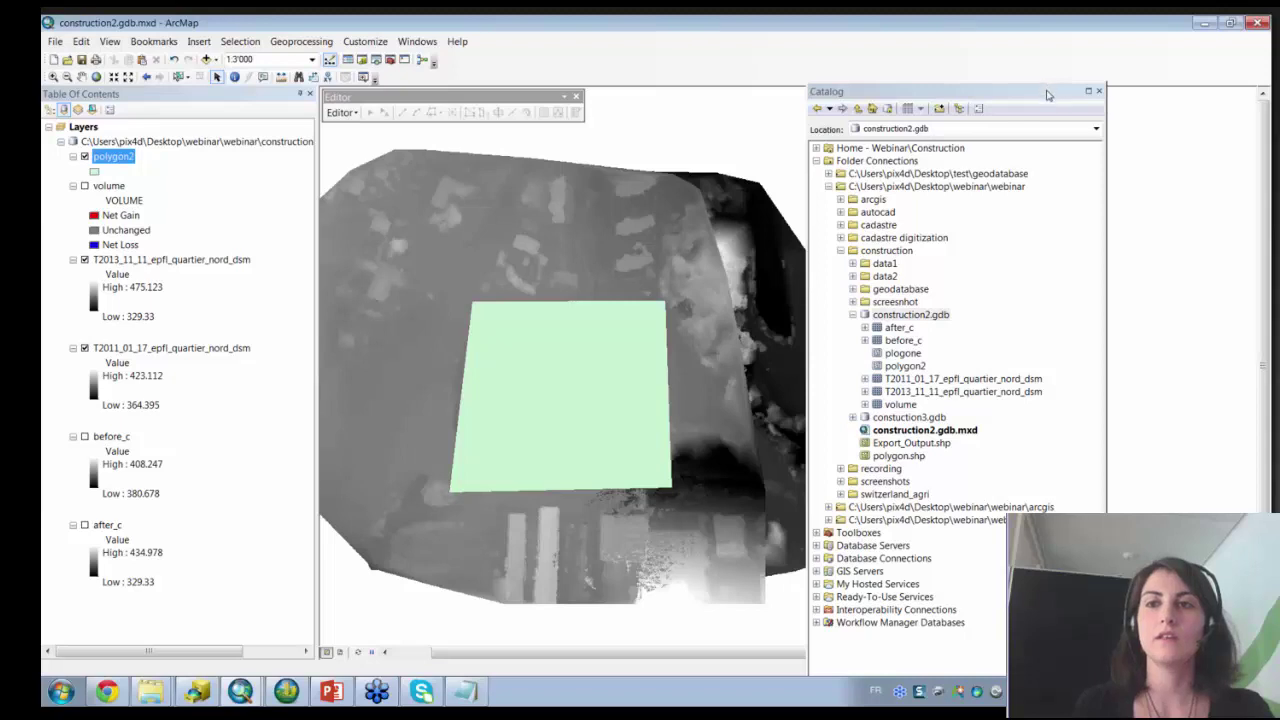
left_click_drag(1047, 95, 1199, 94)
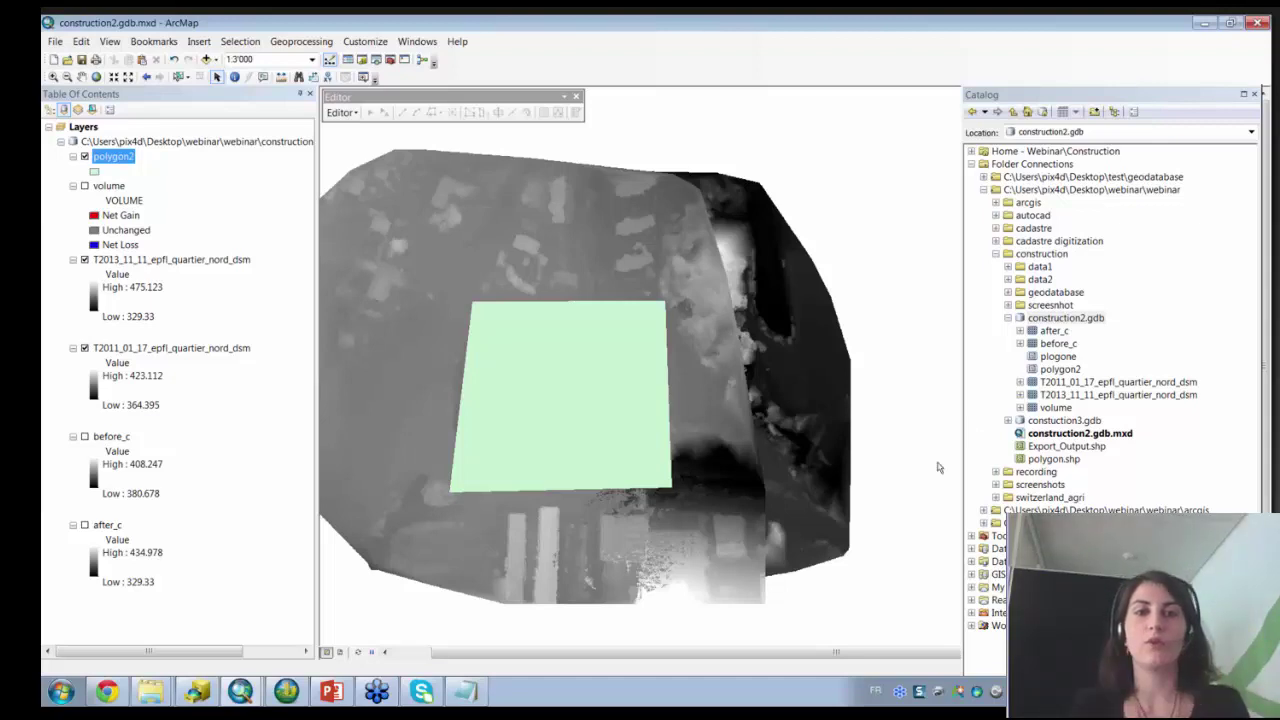
Open ArcToolbox in ArcMap, switch to ArcScene and close it along with its untitled contour scene.
left_click(390, 63)
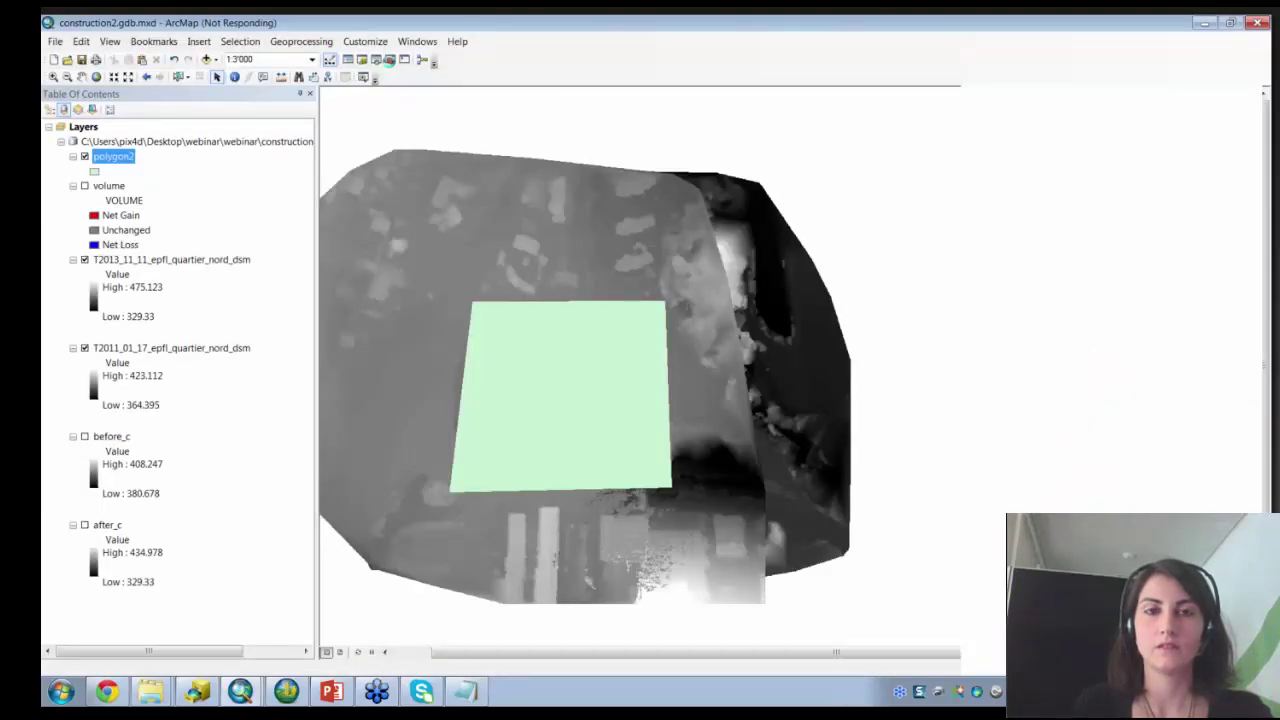
left_click(280, 688)
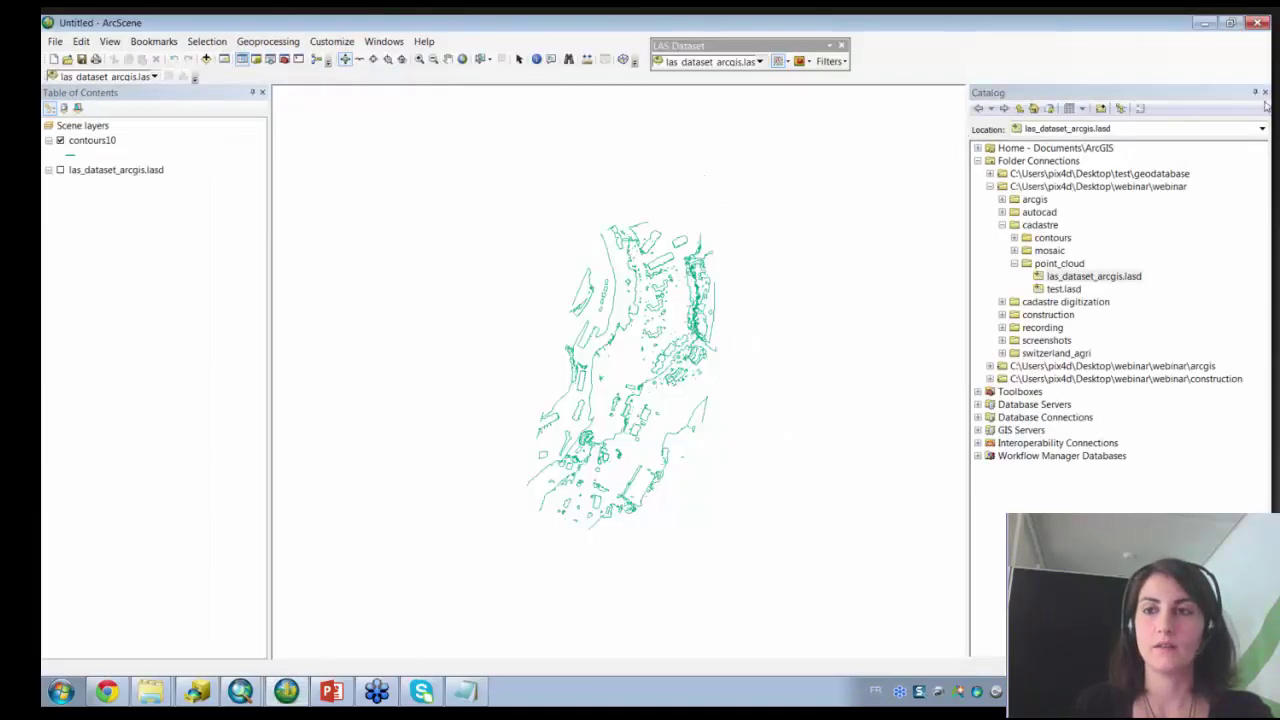
left_click(1264, 93)
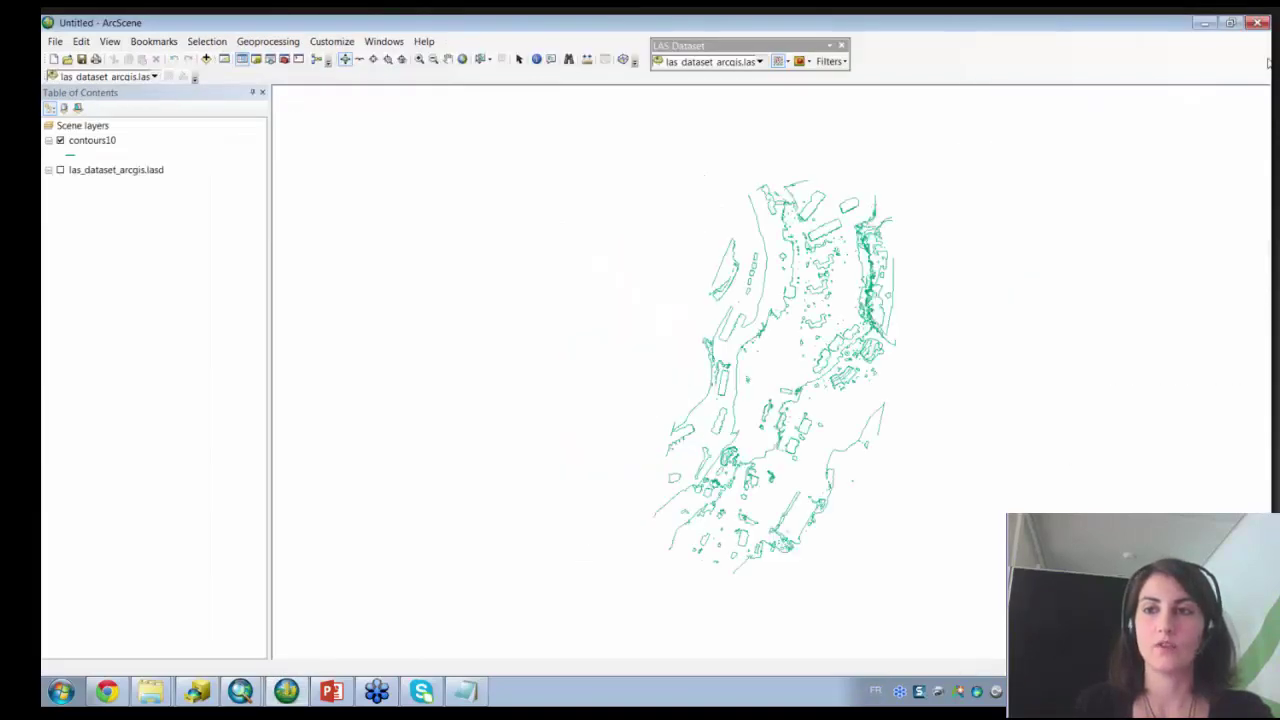
left_click(1257, 22)
left_click(663, 389)
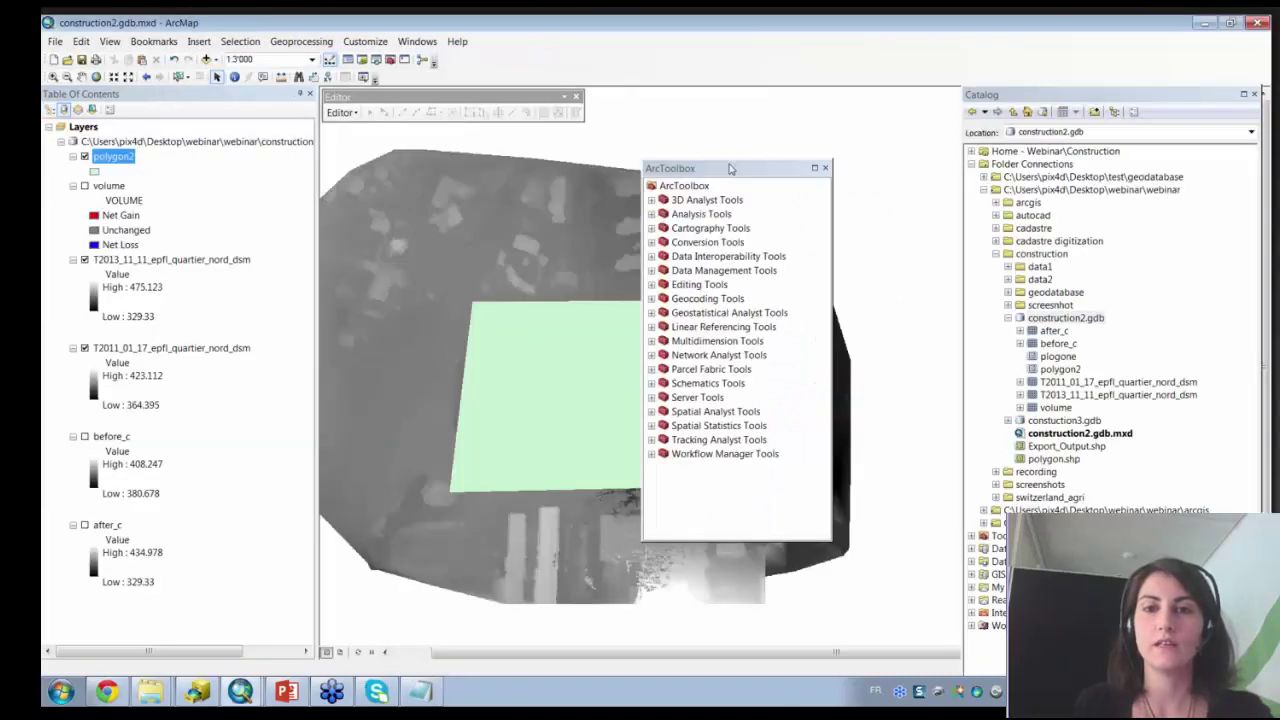
Dock ArcToolbox beside the map and open the Clip tool from the Raster toolset of Data Management Tools.
left_click_drag(730, 168, 1003, 150)
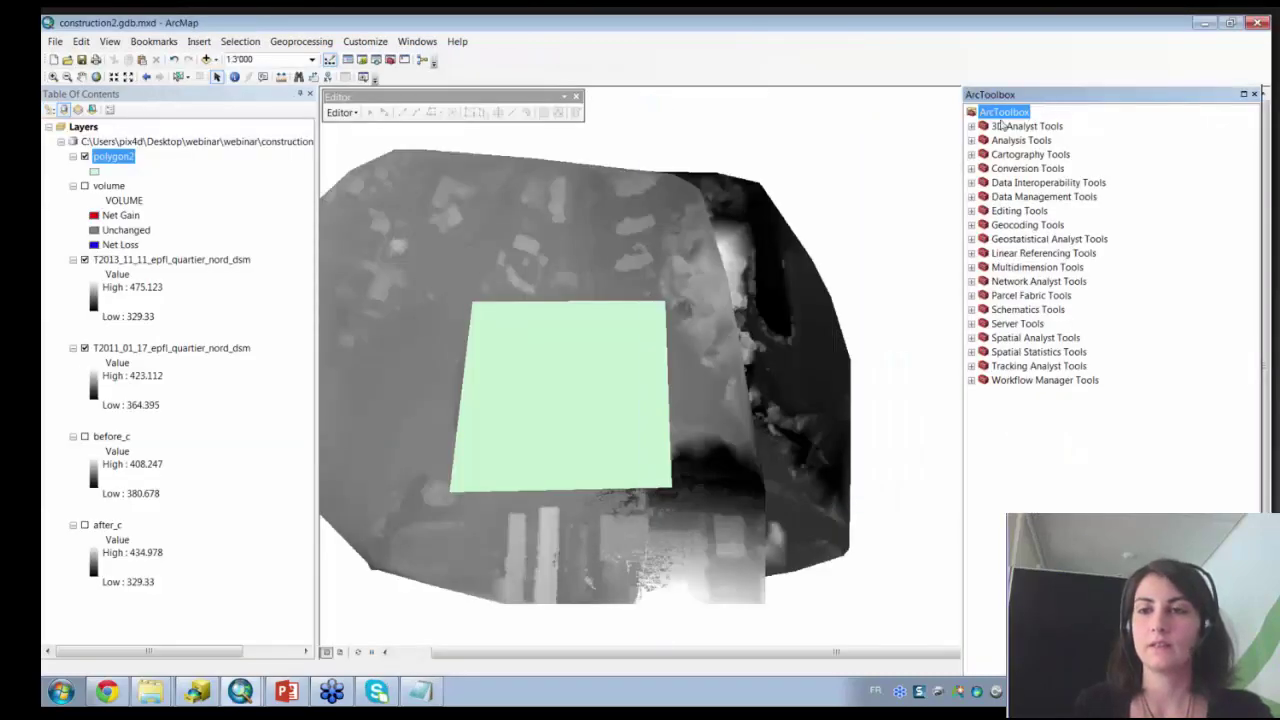
left_click(971, 197)
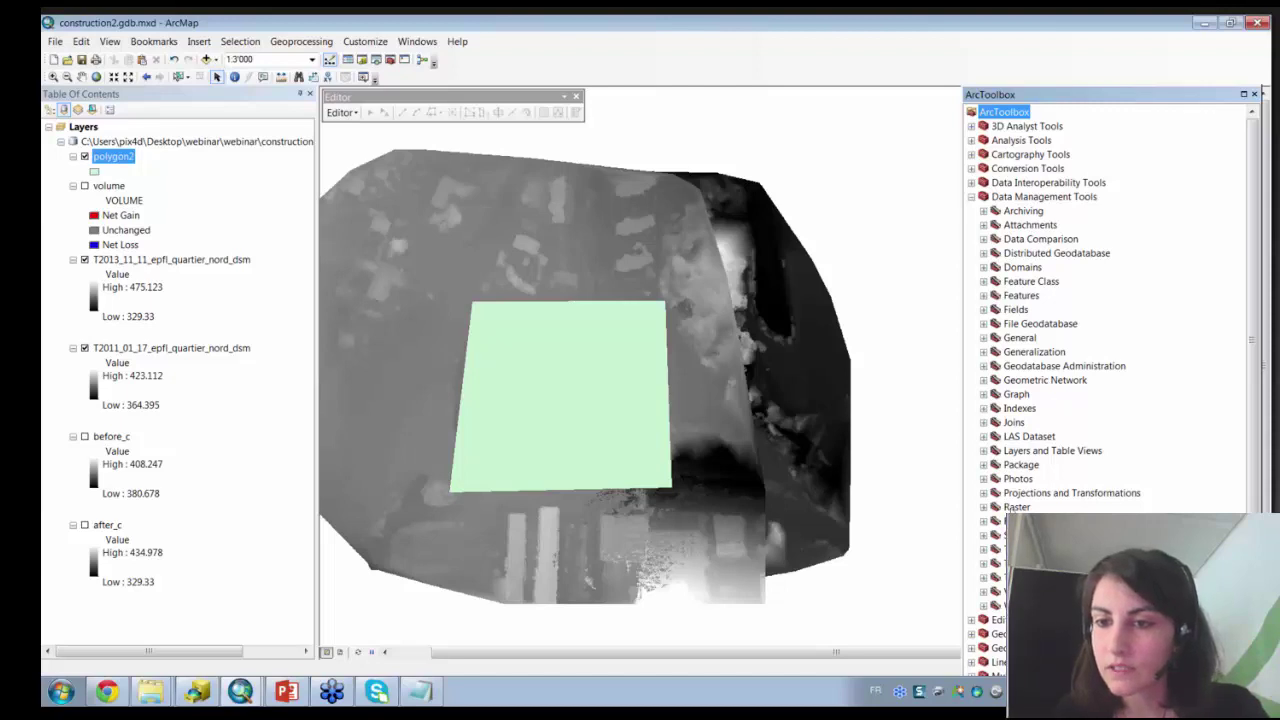
left_click(984, 507)
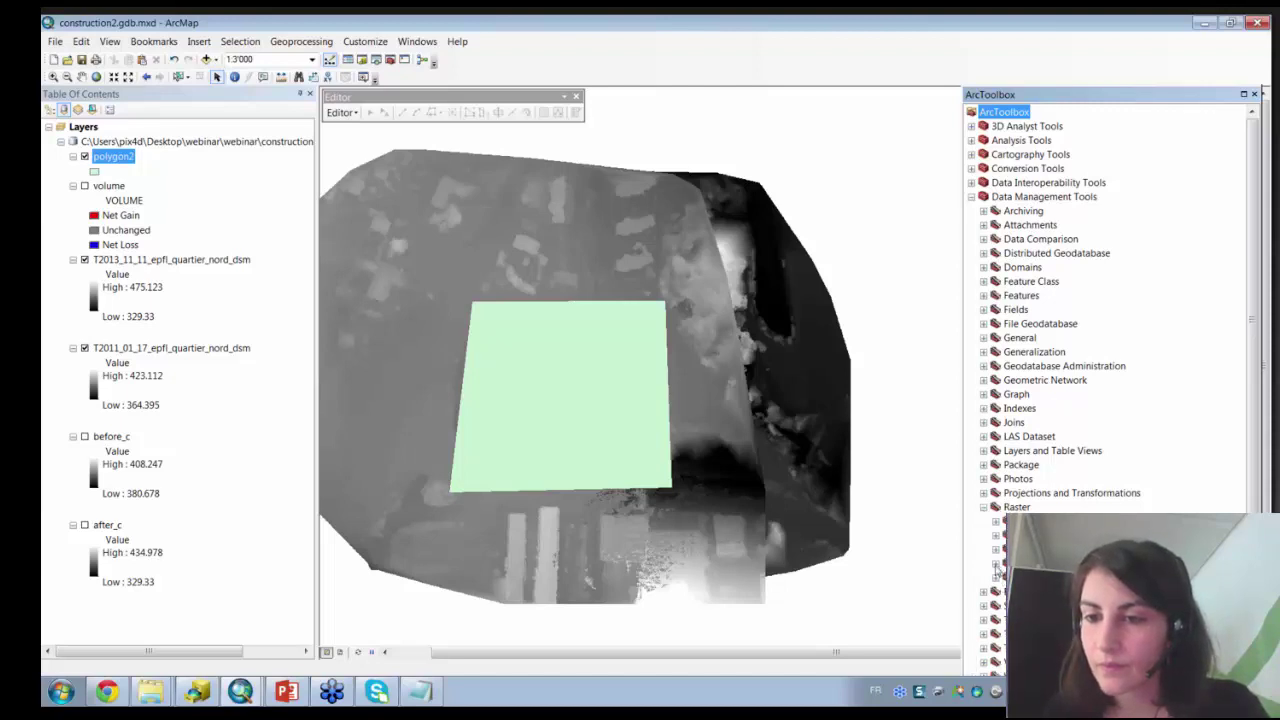
scroll(1110, 310, "down", 1)
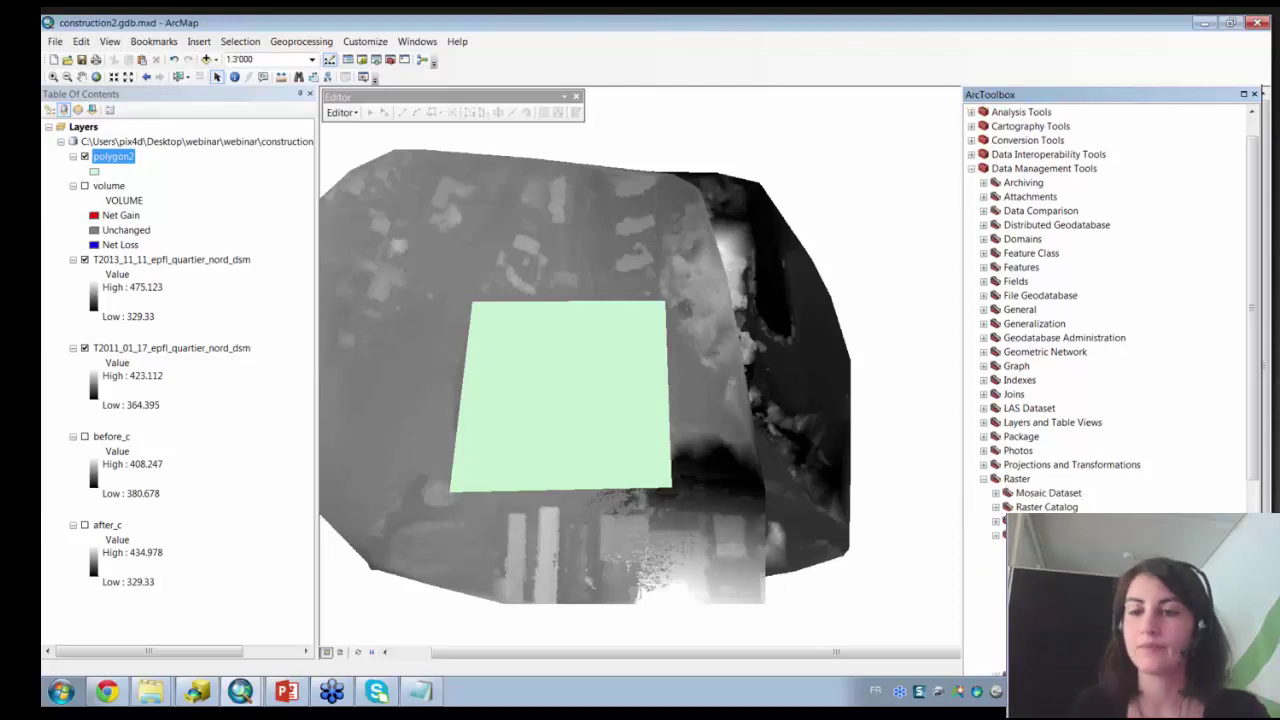
double_click(1045, 549)
left_click_drag(712, 149, 730, 187)
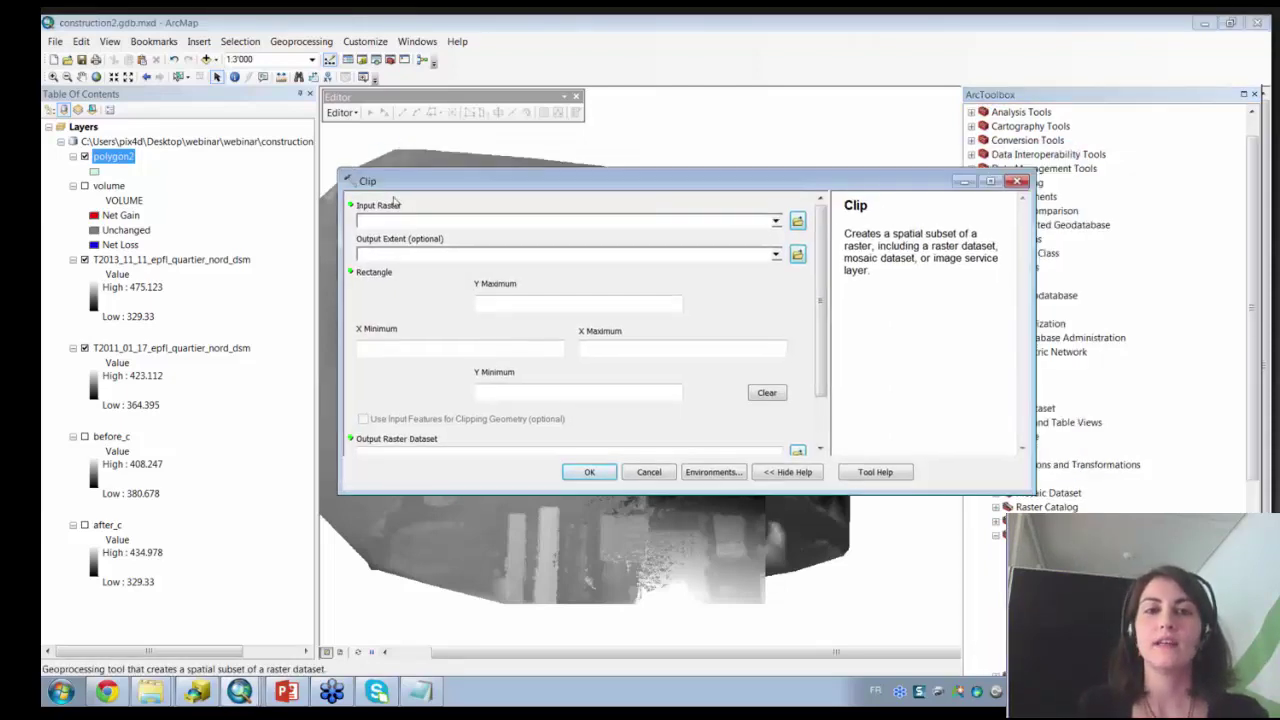
Set the Clip input raster to T2011_01_17_epfl_quartier_nord_dsm and the output extent to polygon2.
left_click(421, 252)
left_click(418, 222)
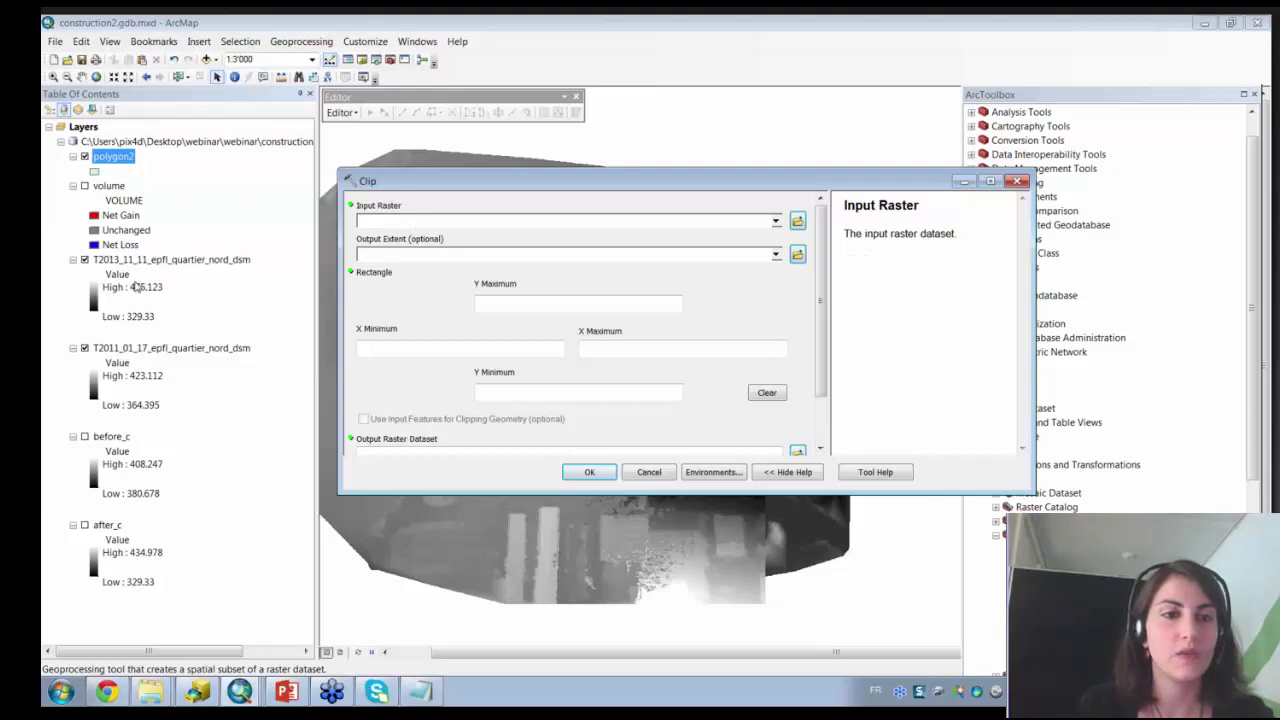
left_click(148, 350)
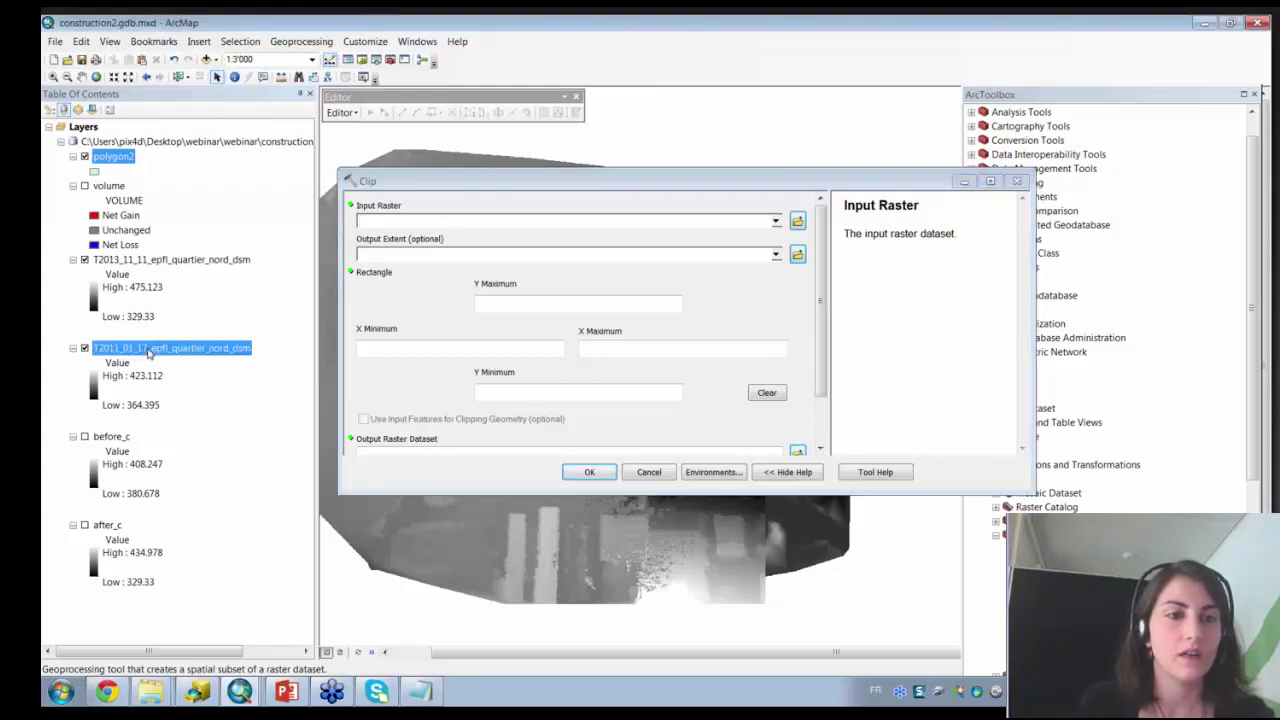
left_click_drag(148, 350, 523, 223)
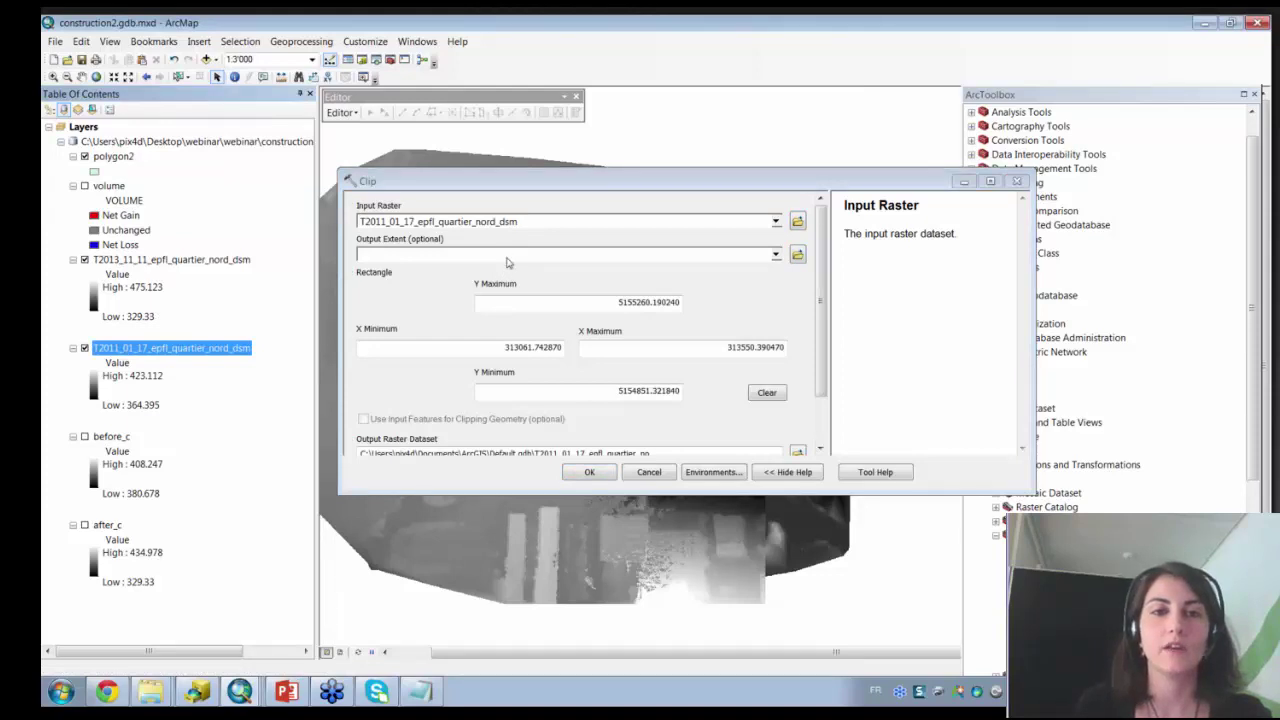
left_click_drag(113, 156, 393, 256)
left_click_drag(437, 264, 437, 255)
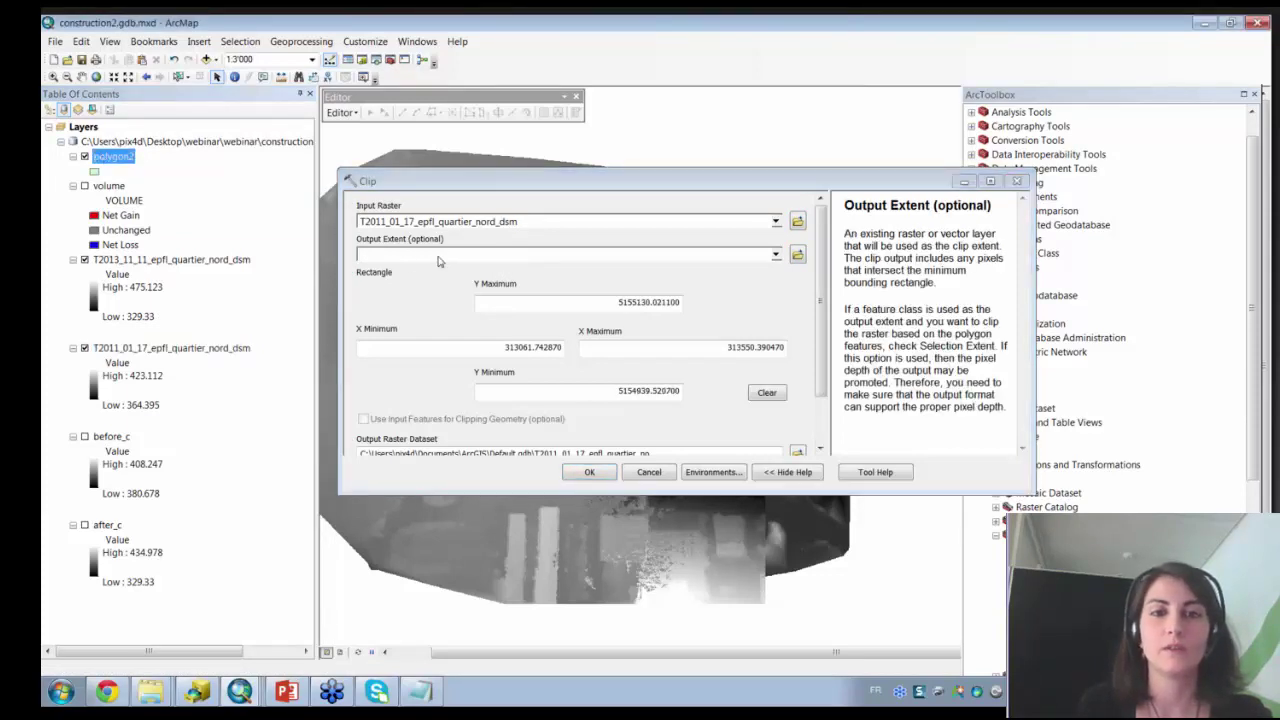
Save the Clip output raster as before_crop in construction2.gdb and run the clip.
left_click(822, 372)
scroll(822, 372, "down", 2)
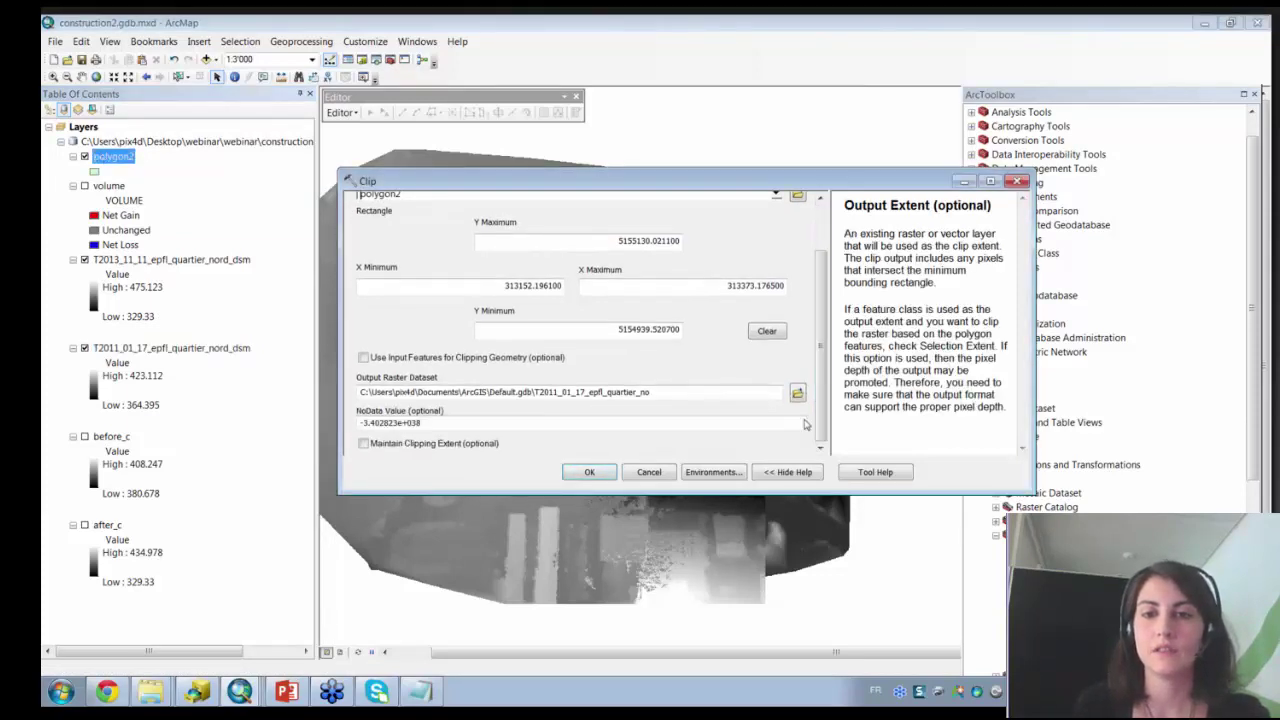
left_click(799, 397)
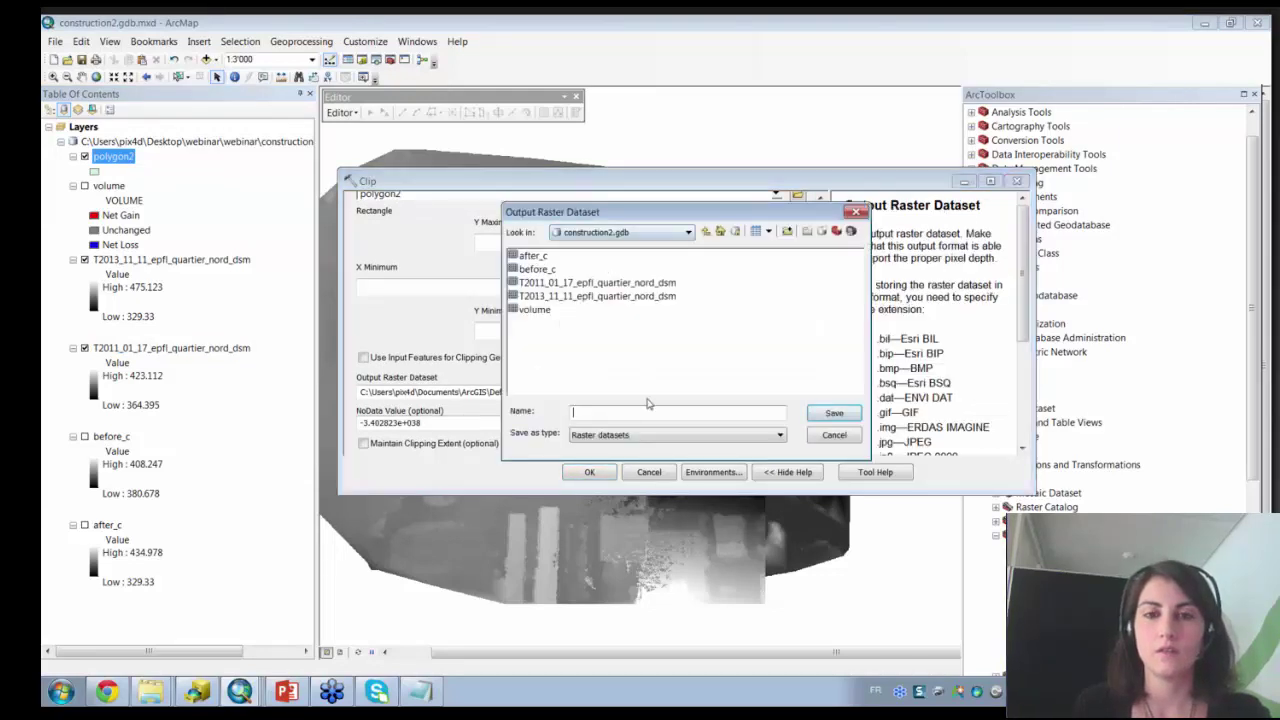
left_click(647, 409)
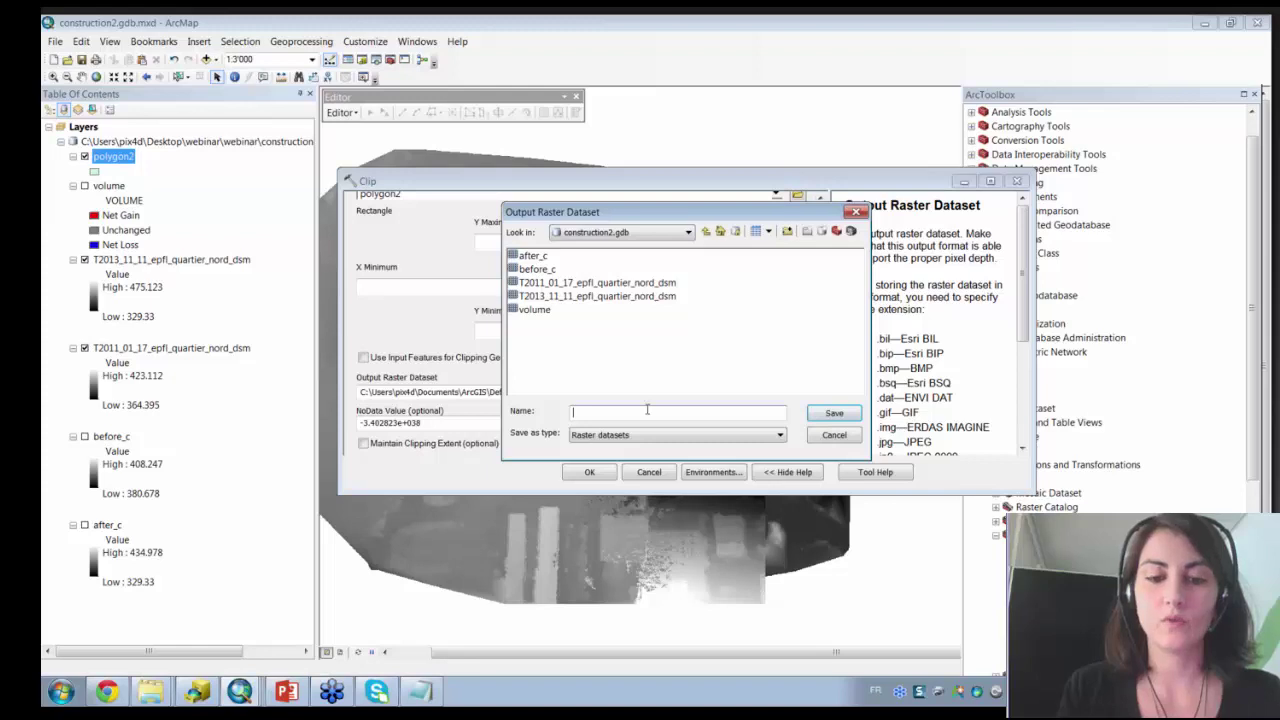
type("befor")
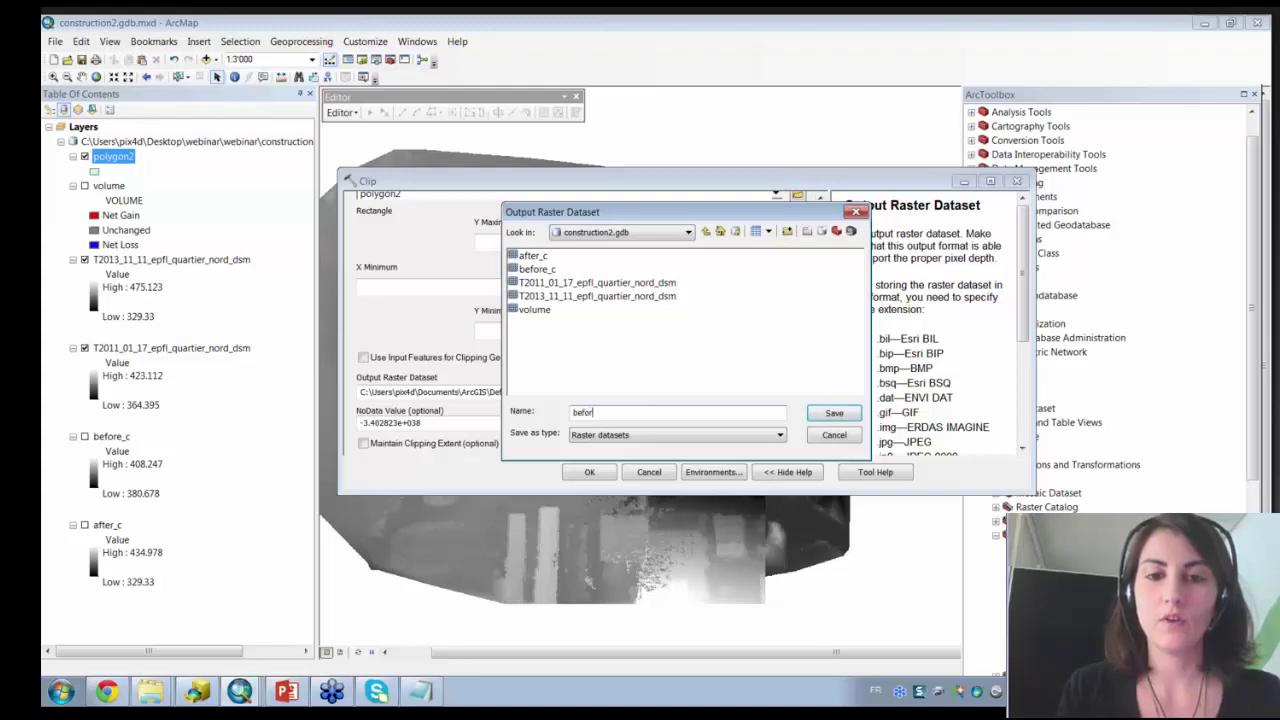
type("e_")
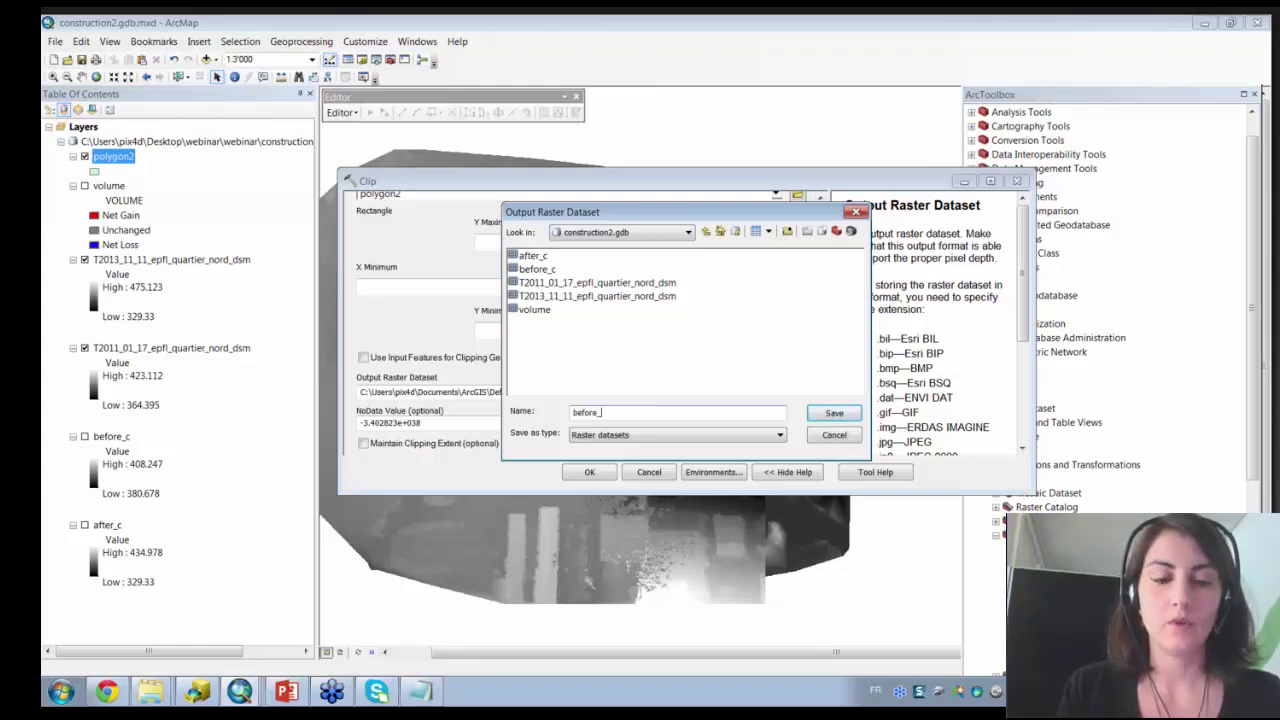
type("crop")
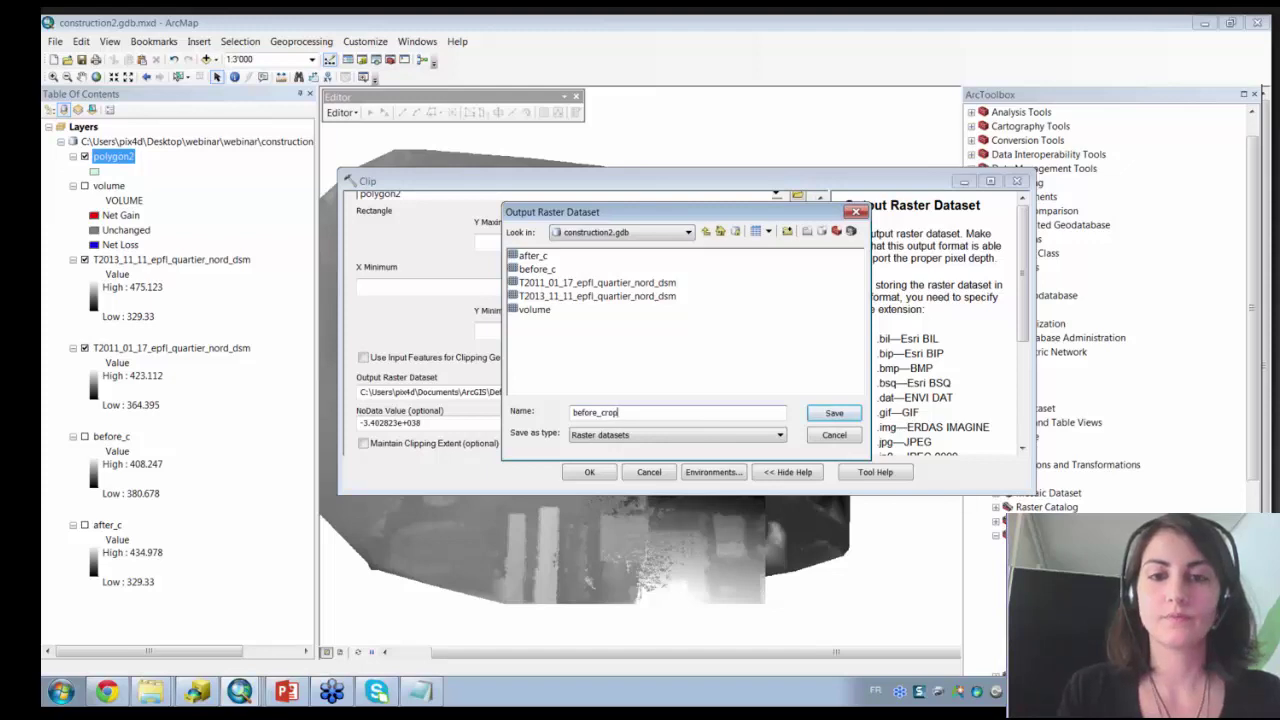
left_click(826, 415)
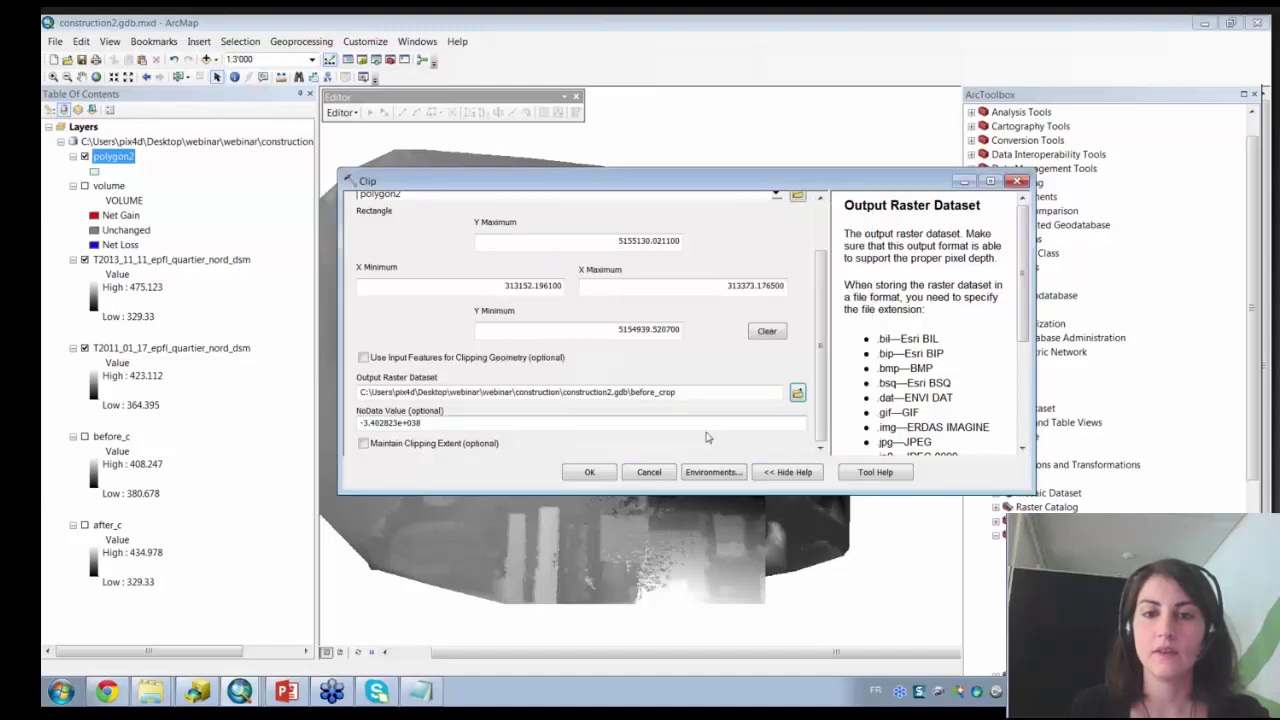
left_click(591, 475)
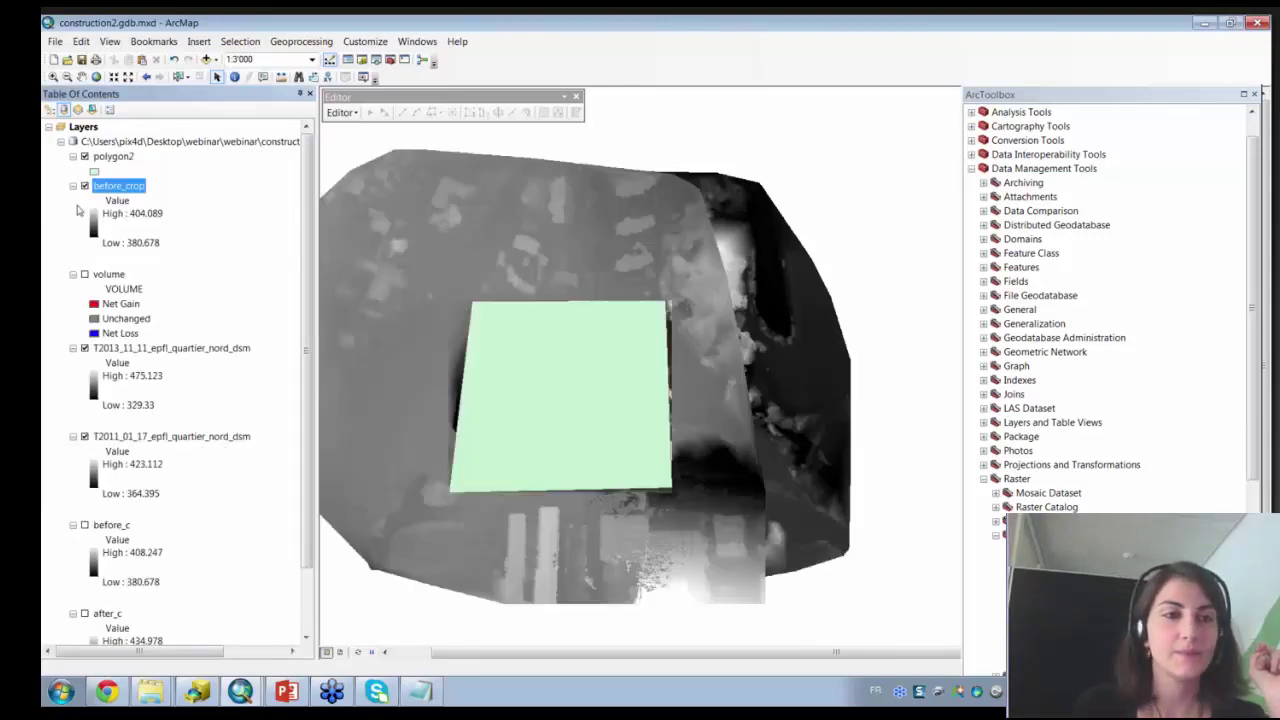
Hide the full 2011 and 2013 DSM layers and toggle polygon2's visibility to compare it with the before_crop raster.
left_click(84, 437)
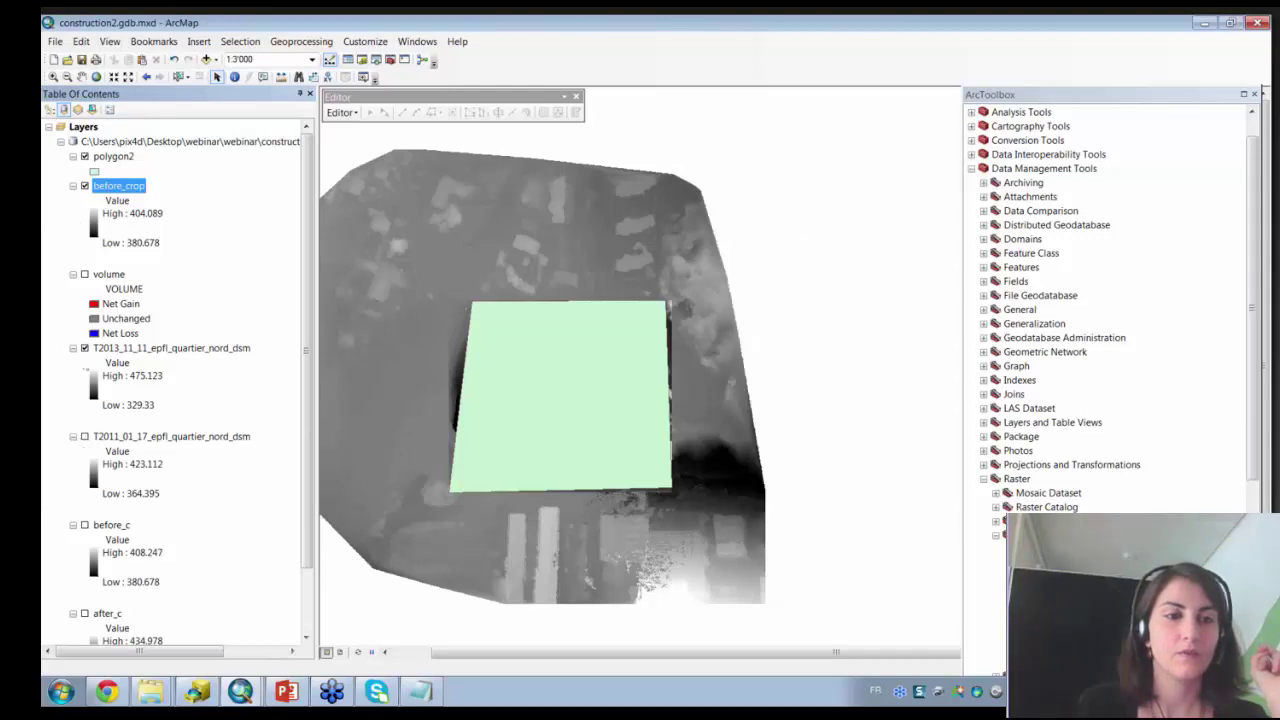
left_click(84, 348)
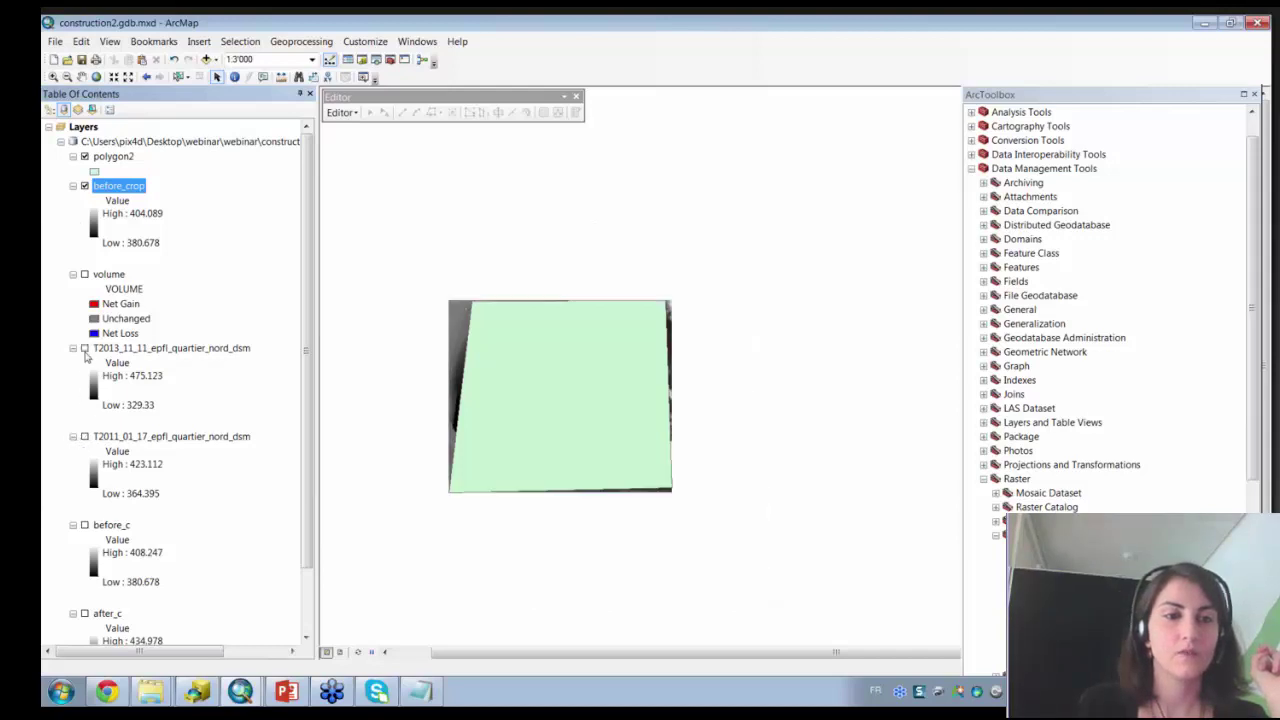
left_click(84, 157)
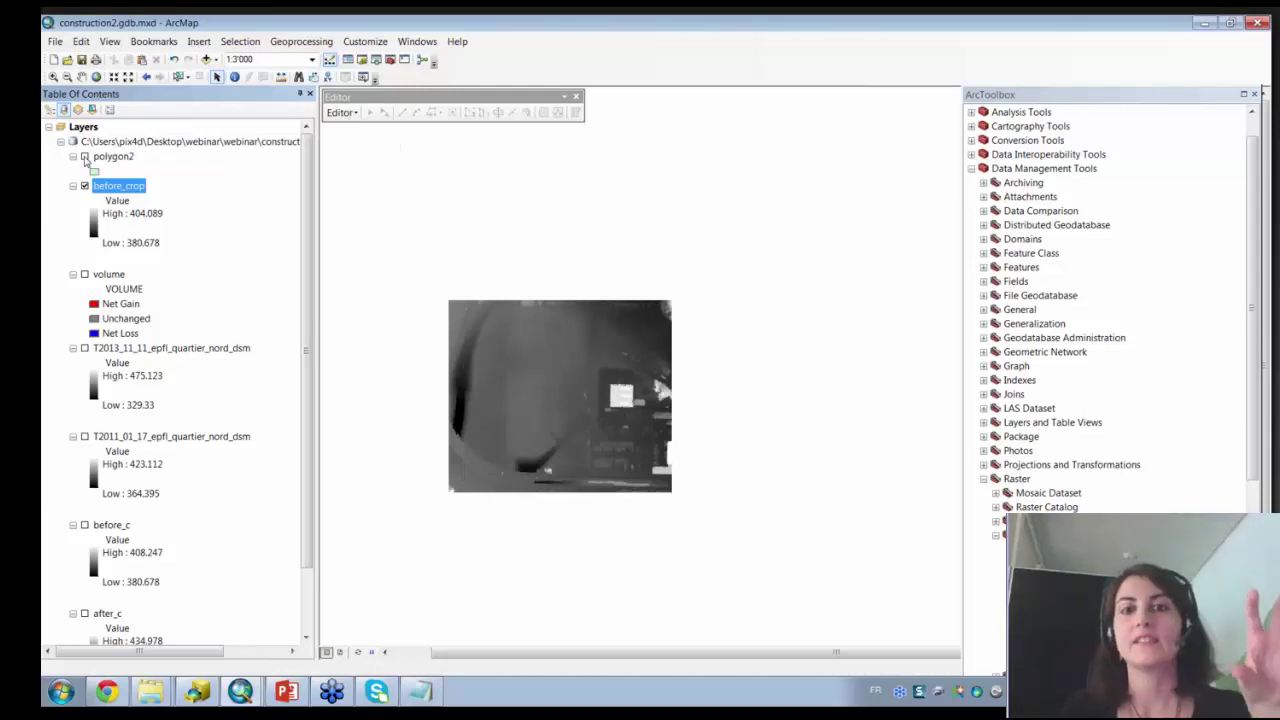
left_click(84, 157)
left_click(84, 157)
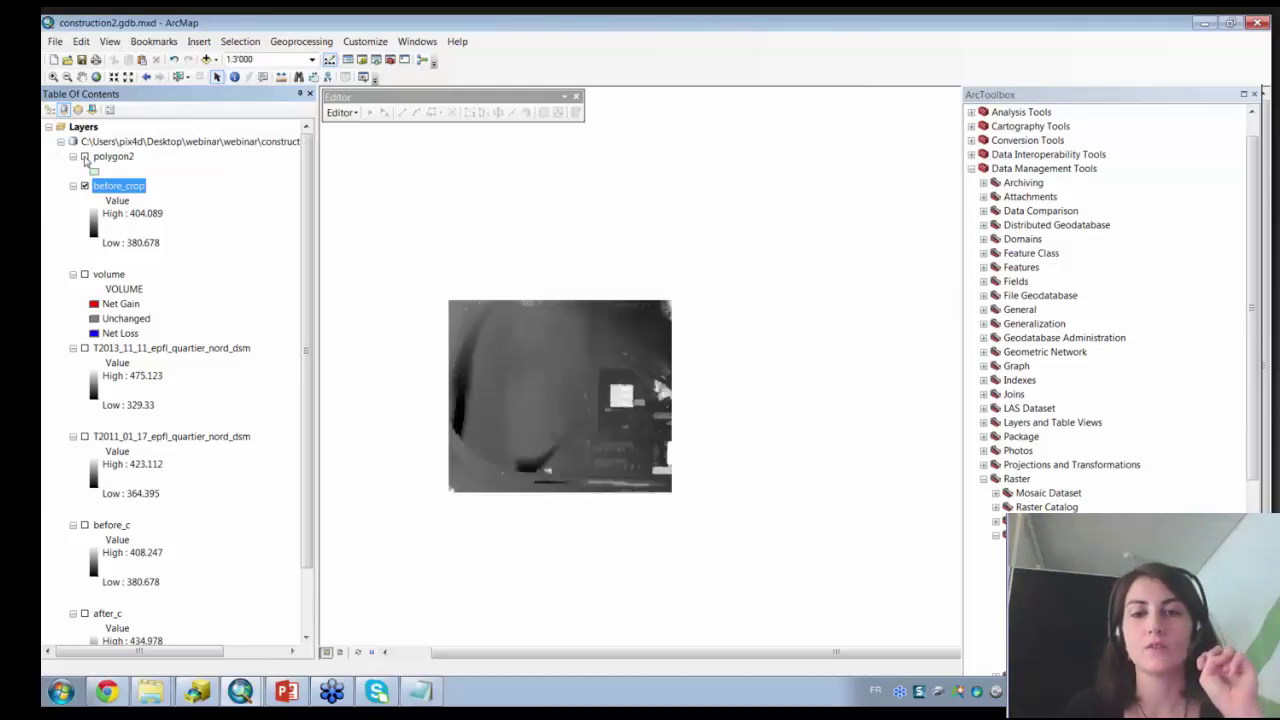
left_click(84, 157)
left_click(84, 157)
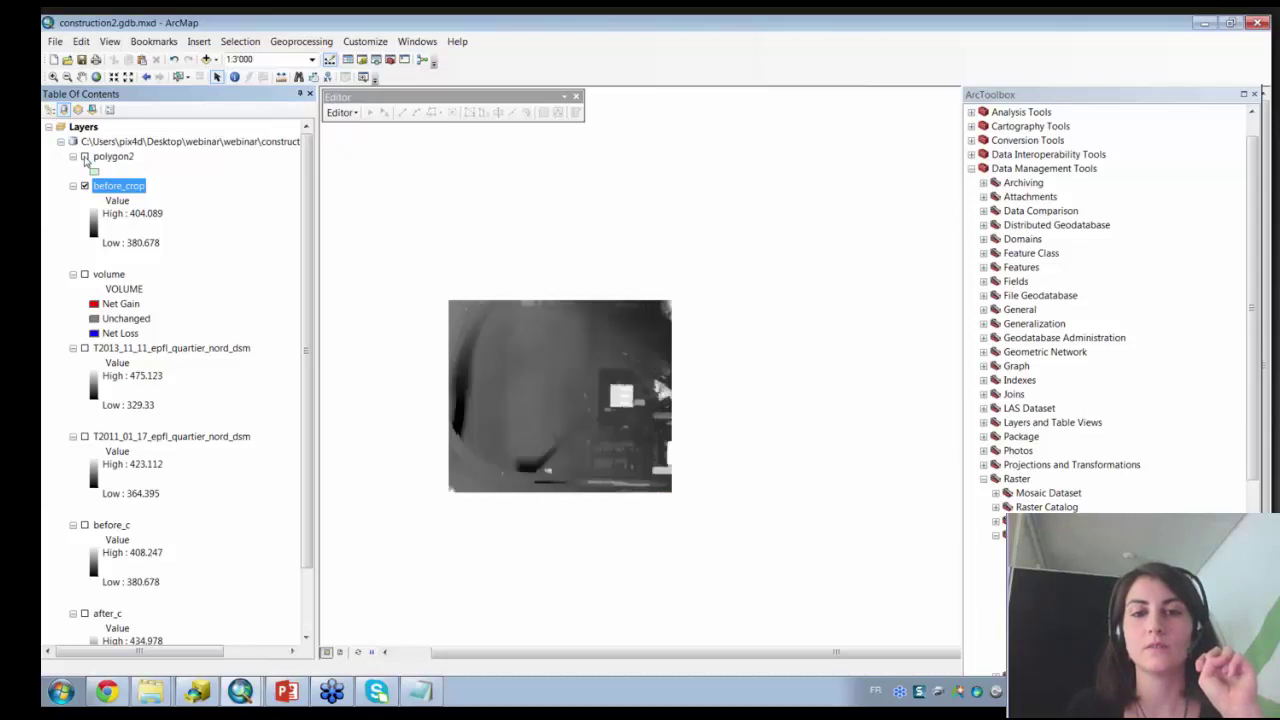
left_click(84, 157)
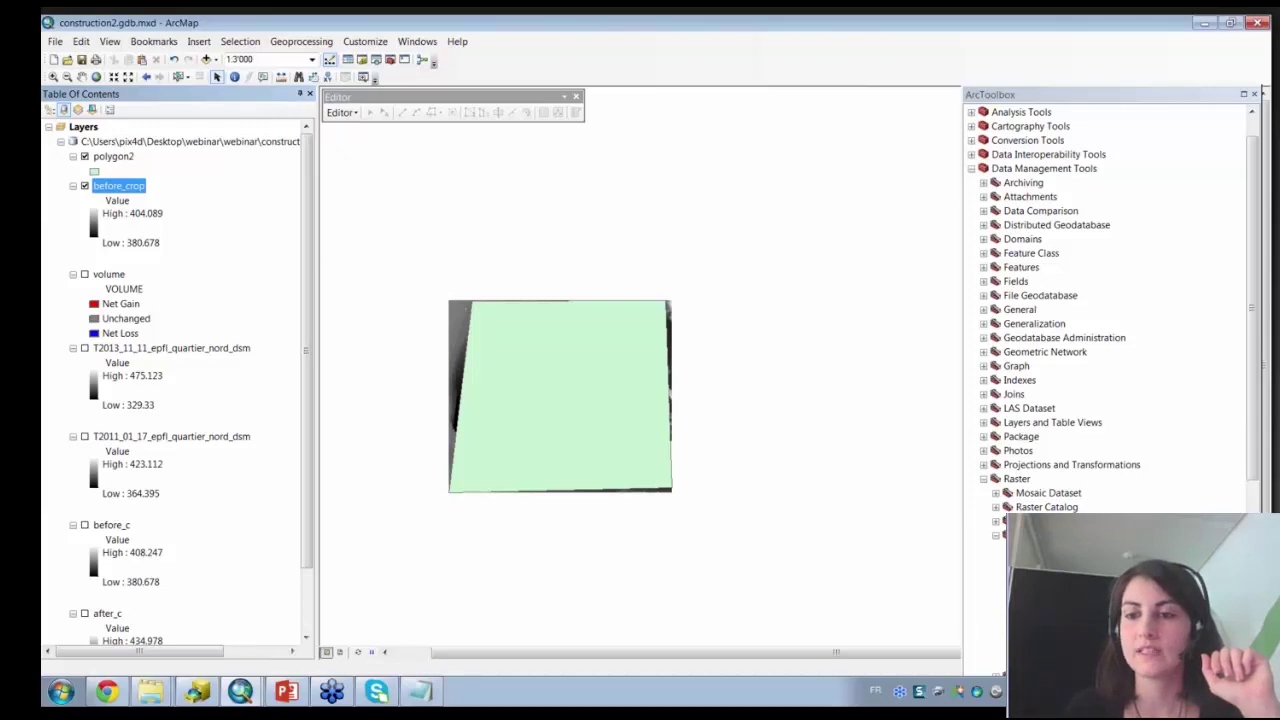
Open the raster Clip tool again with T2013_11_11_epfl_quartier_nord_dsm as input raster and polygon2 as output extent.
double_click(1037, 549)
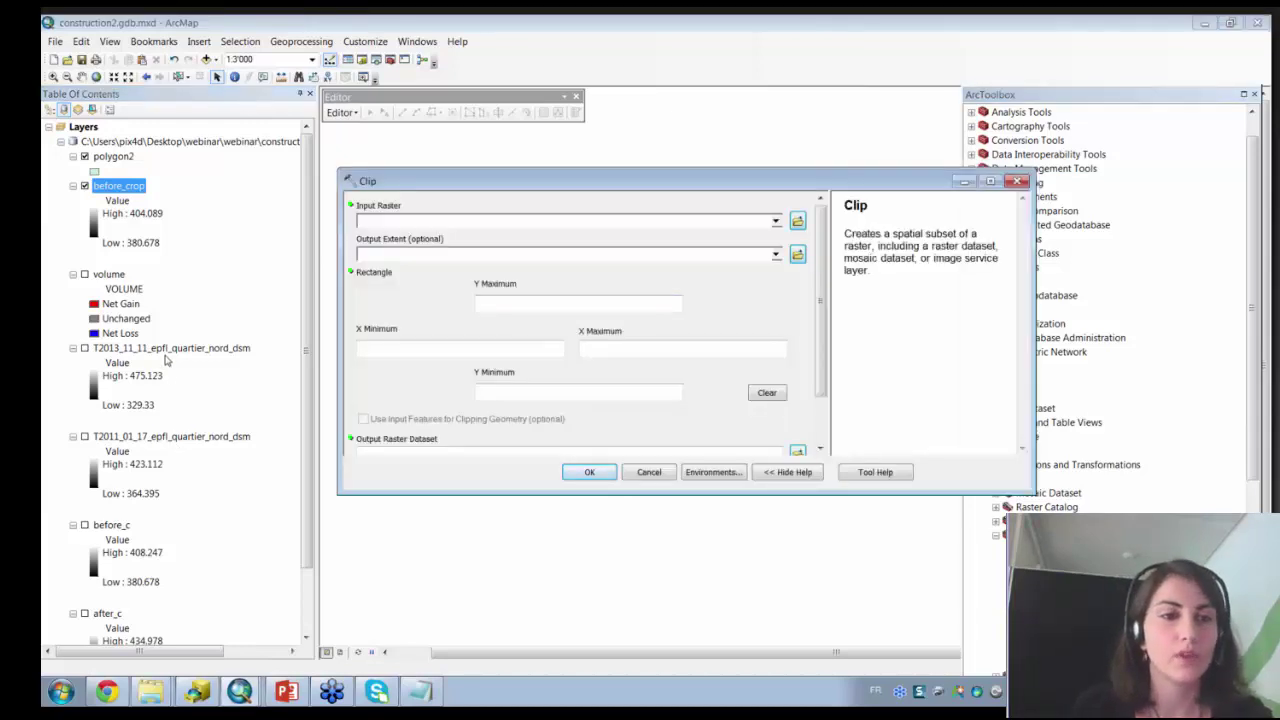
left_click_drag(170, 350, 503, 221)
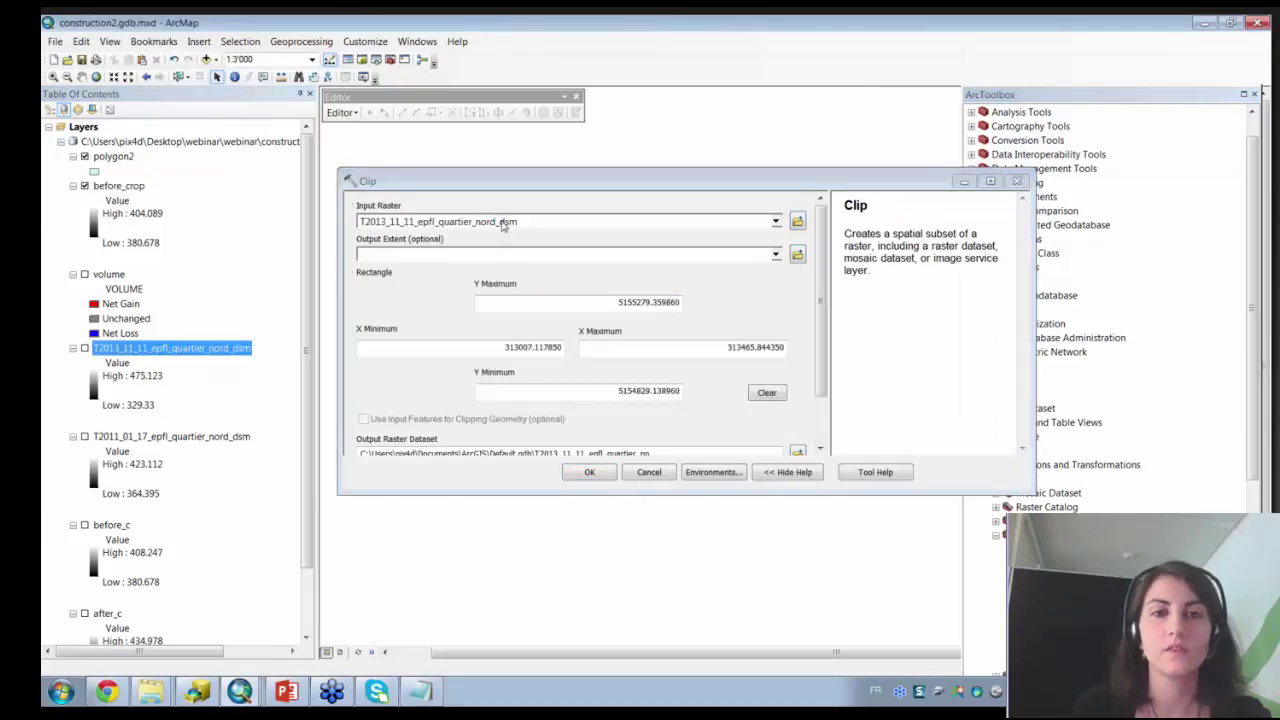
left_click(395, 253)
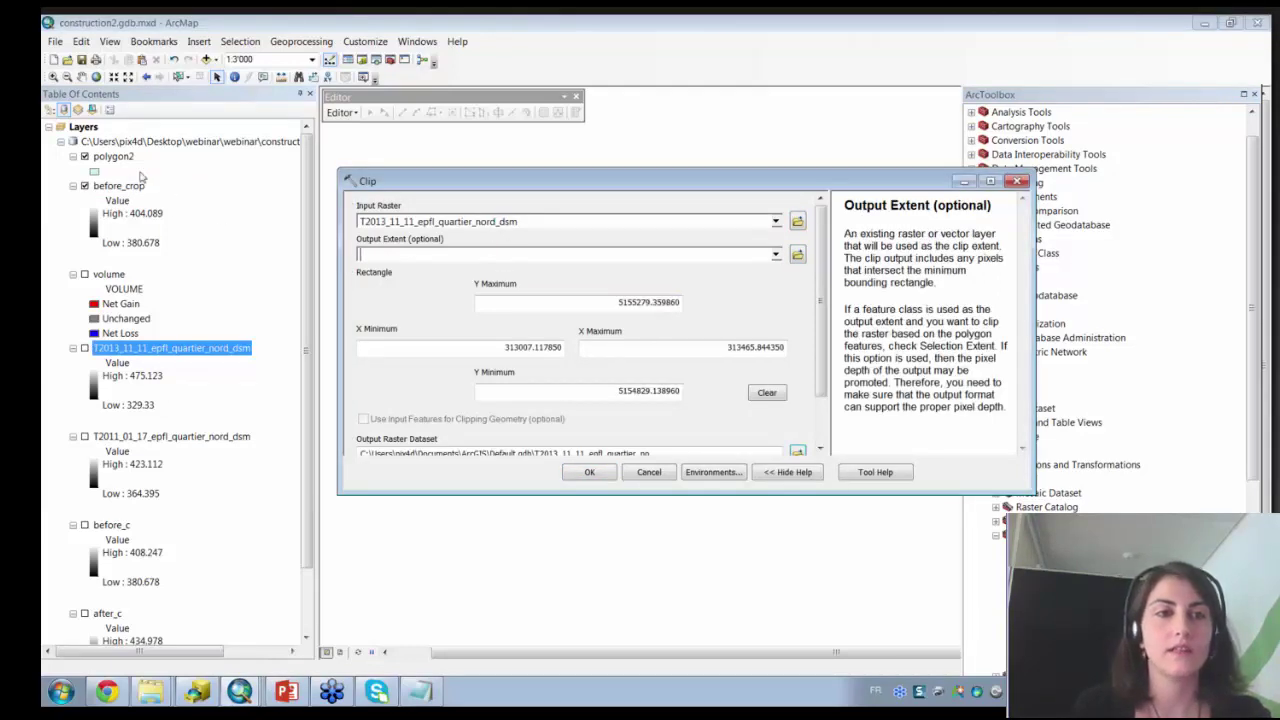
left_click_drag(113, 157, 400, 256)
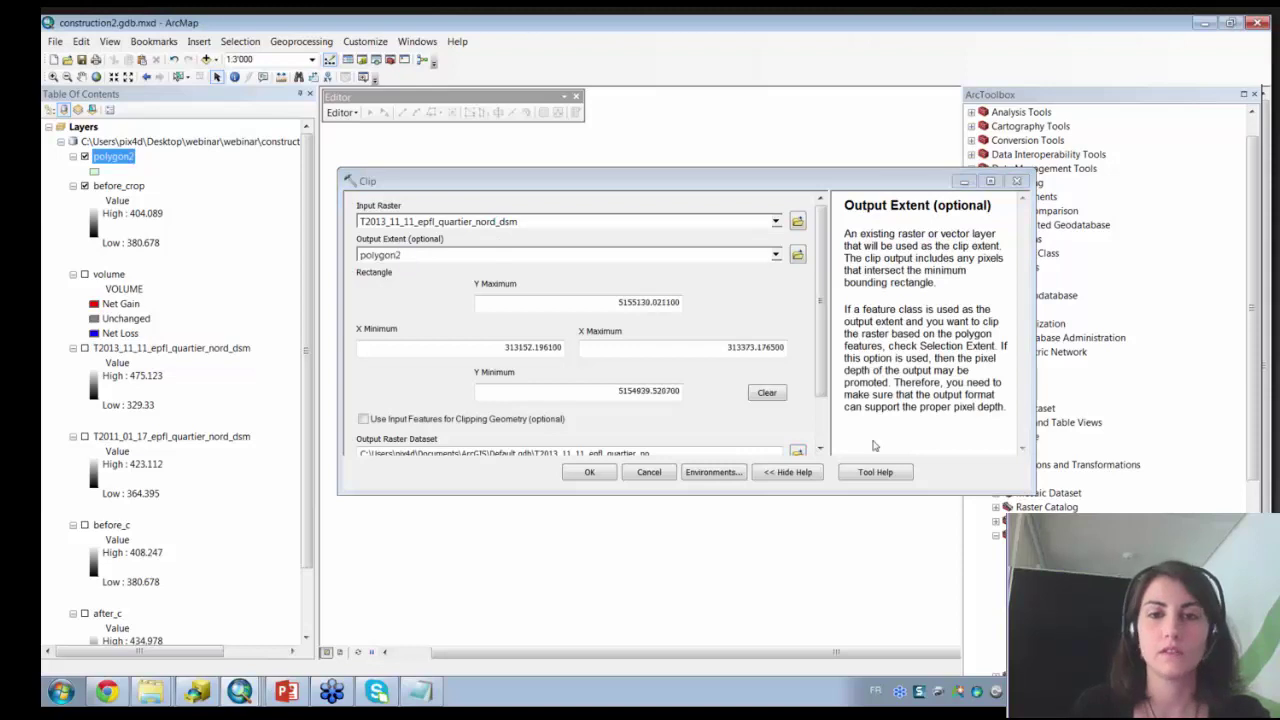
Name the Clip output raster after_crop in construction2.gdb and run the clip.
left_click(797, 452)
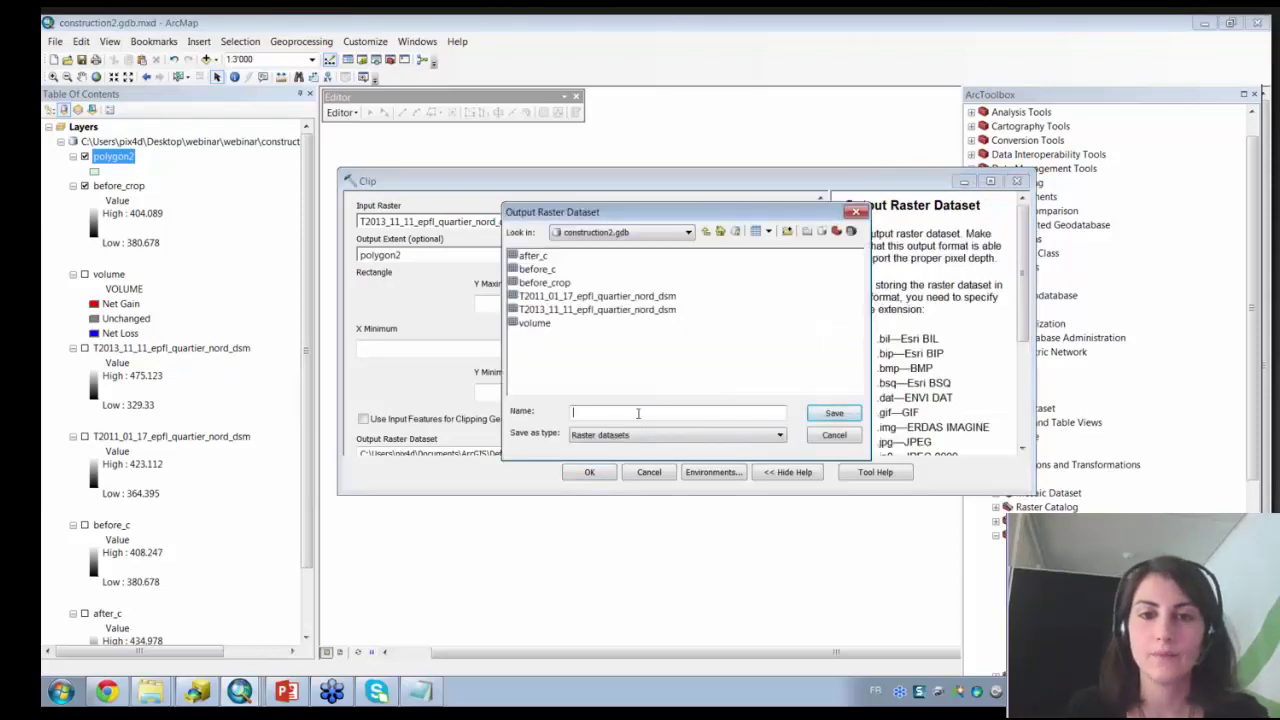
type("aft")
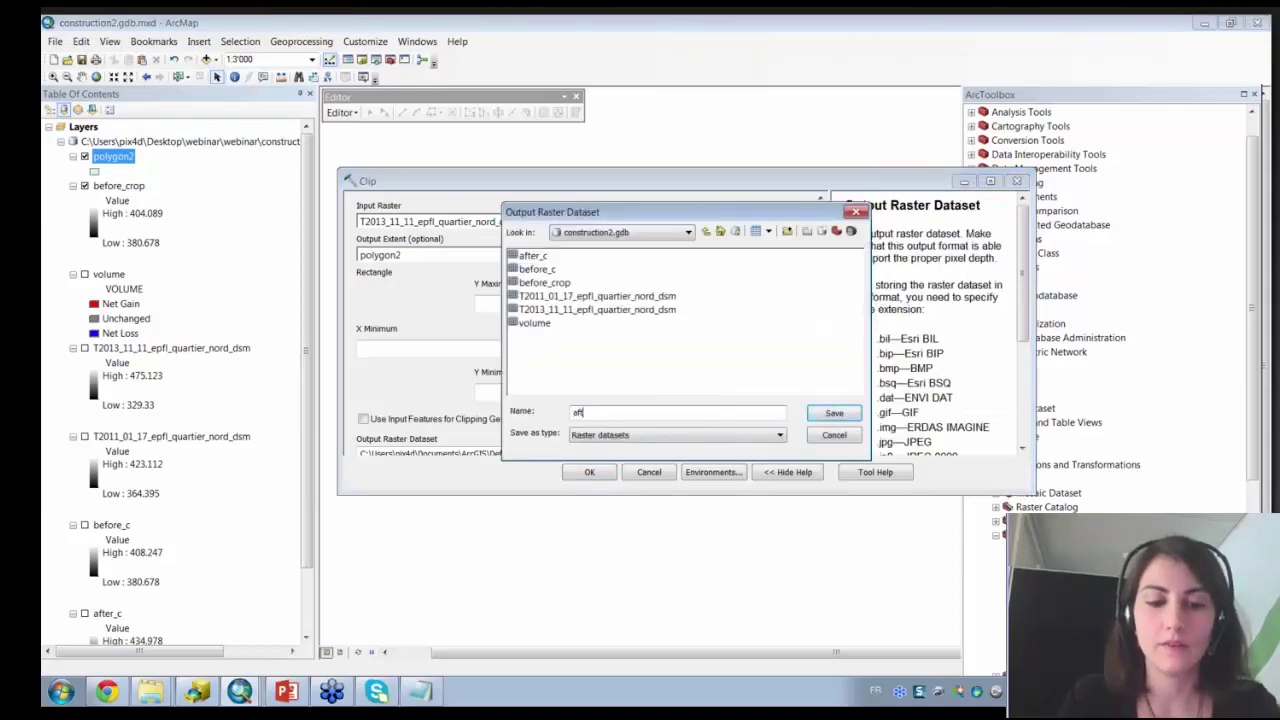
type("er_")
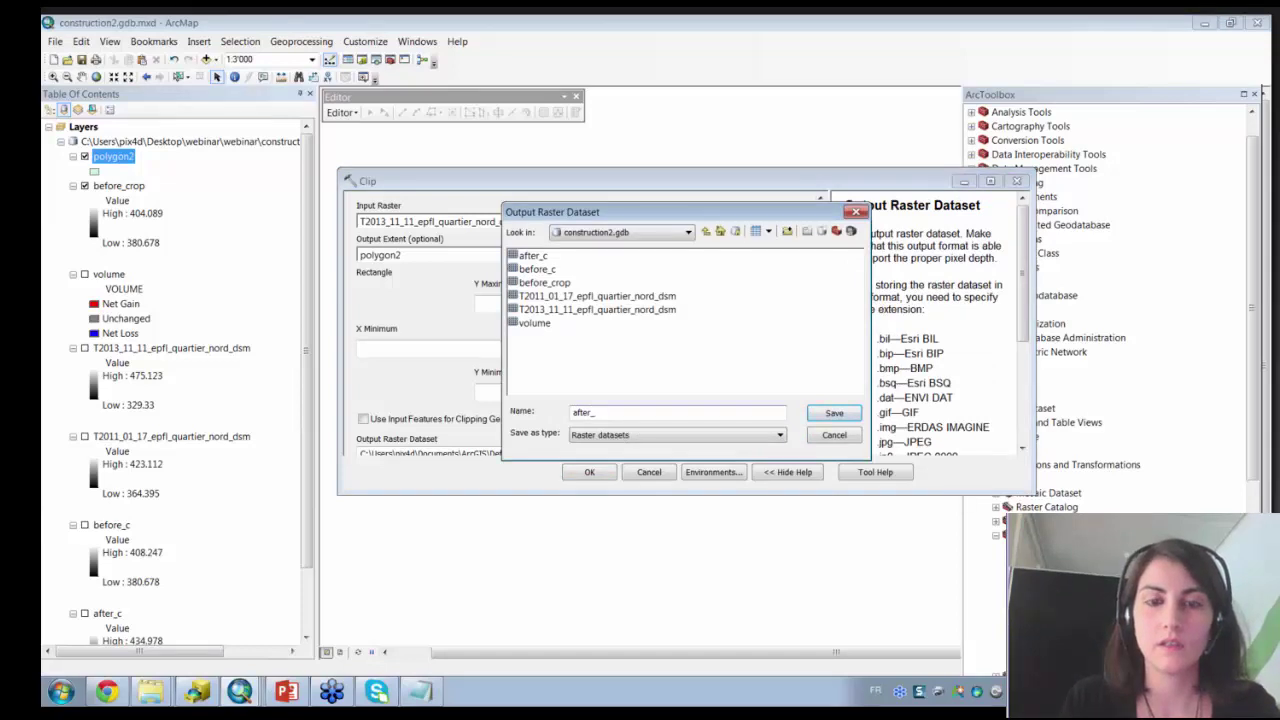
type("crop")
key("Return")
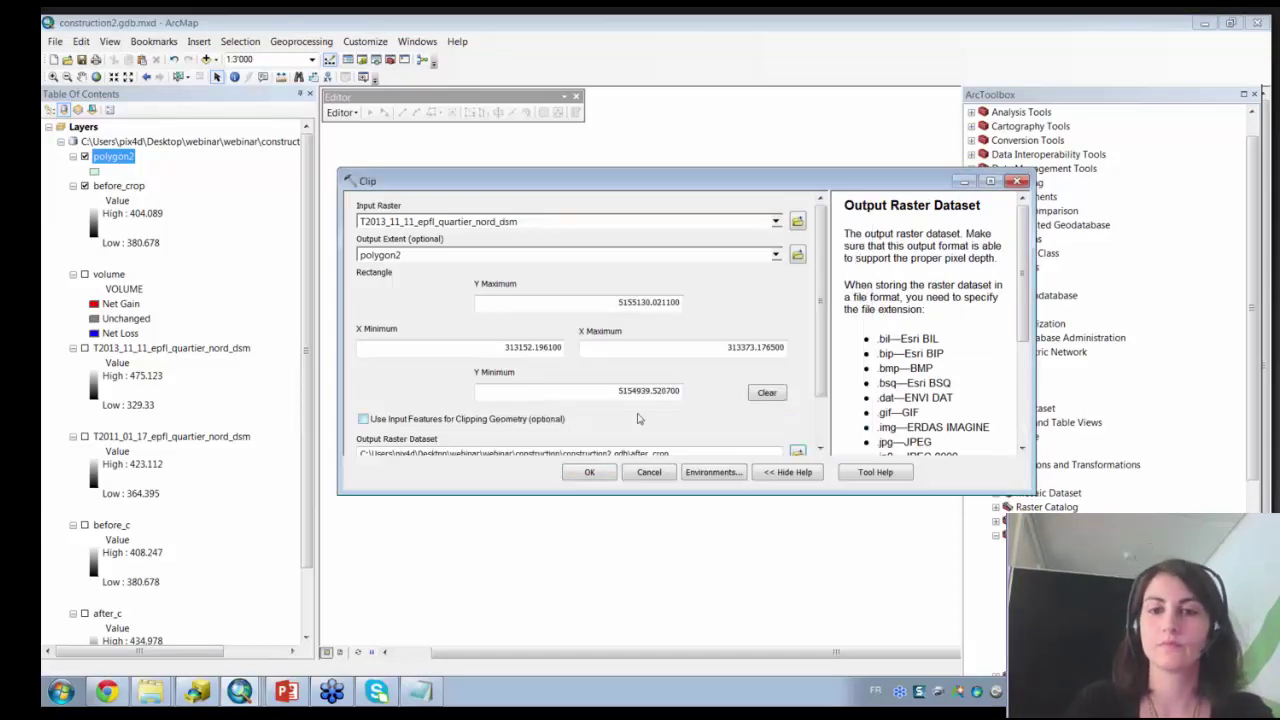
left_click(588, 472)
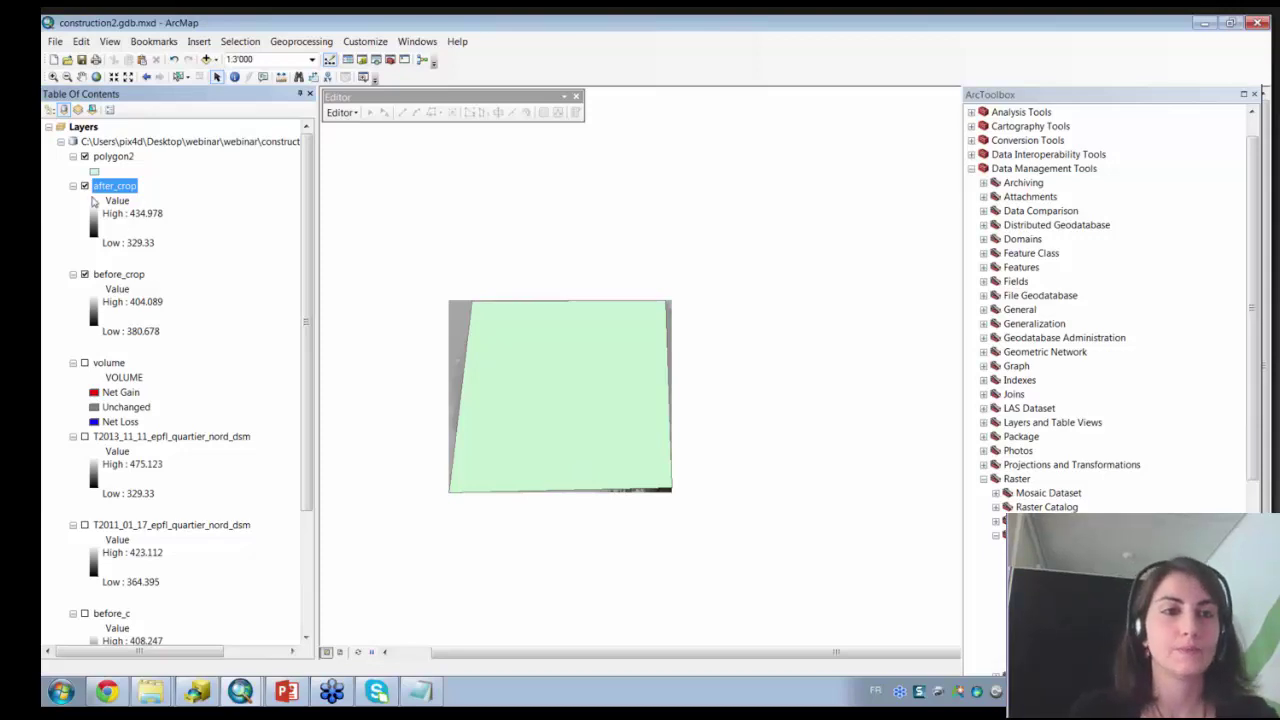
Remove the polygon2 layer from the map and hide the after_crop and before_crop layers.
left_click(84, 157)
right_click(101, 160)
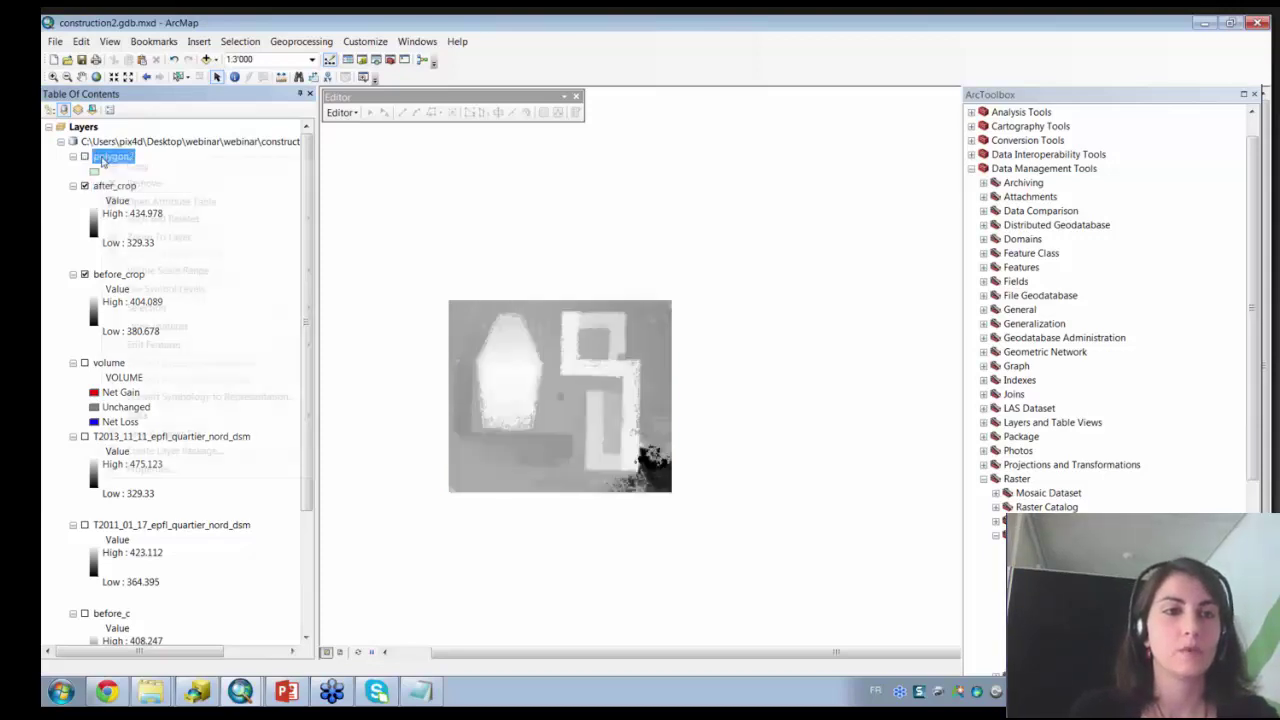
left_click(143, 184)
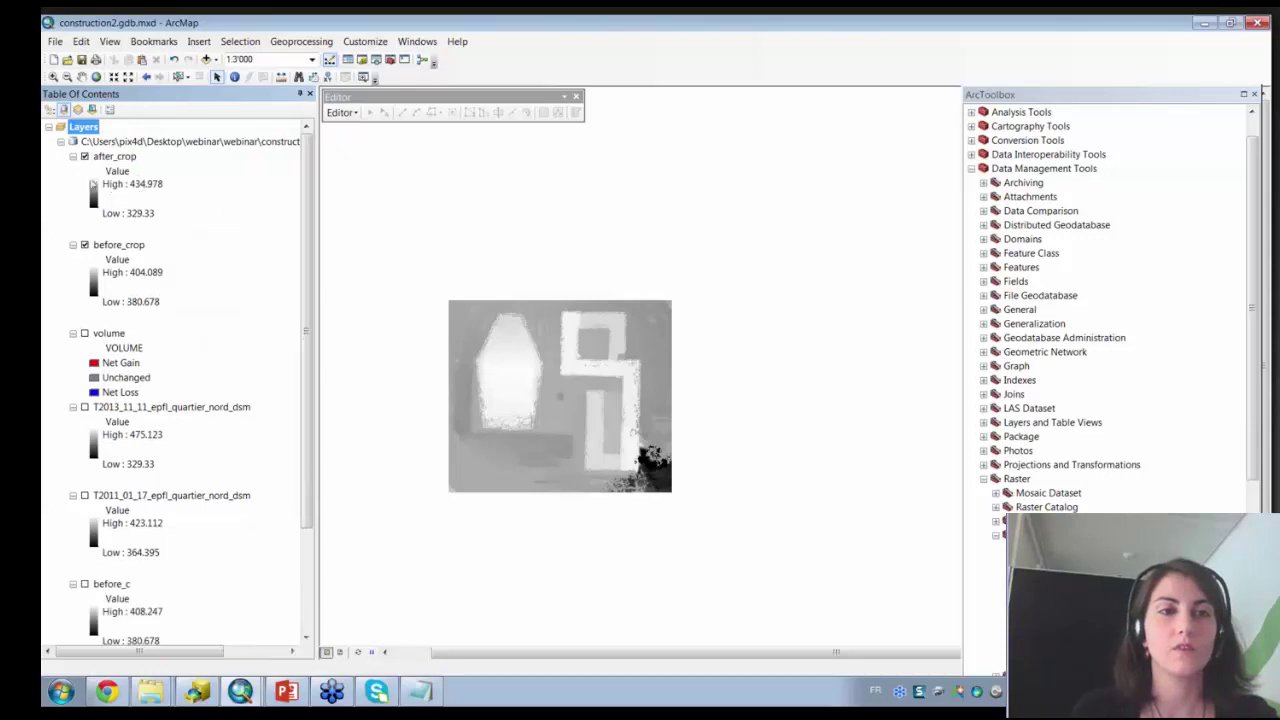
left_click(84, 157)
left_click(84, 245)
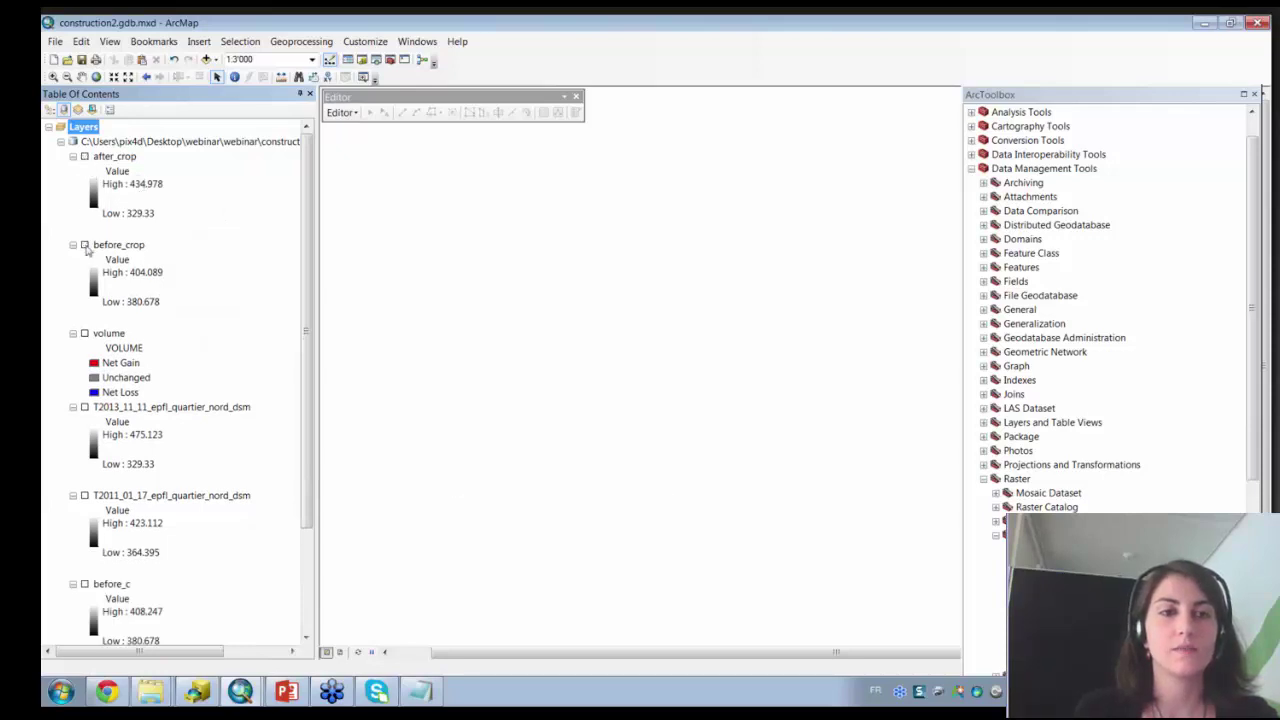
Show the before_crop and after_crop layers and toggle after_crop's visibility to compare the two clipped surfaces.
left_click(84, 245)
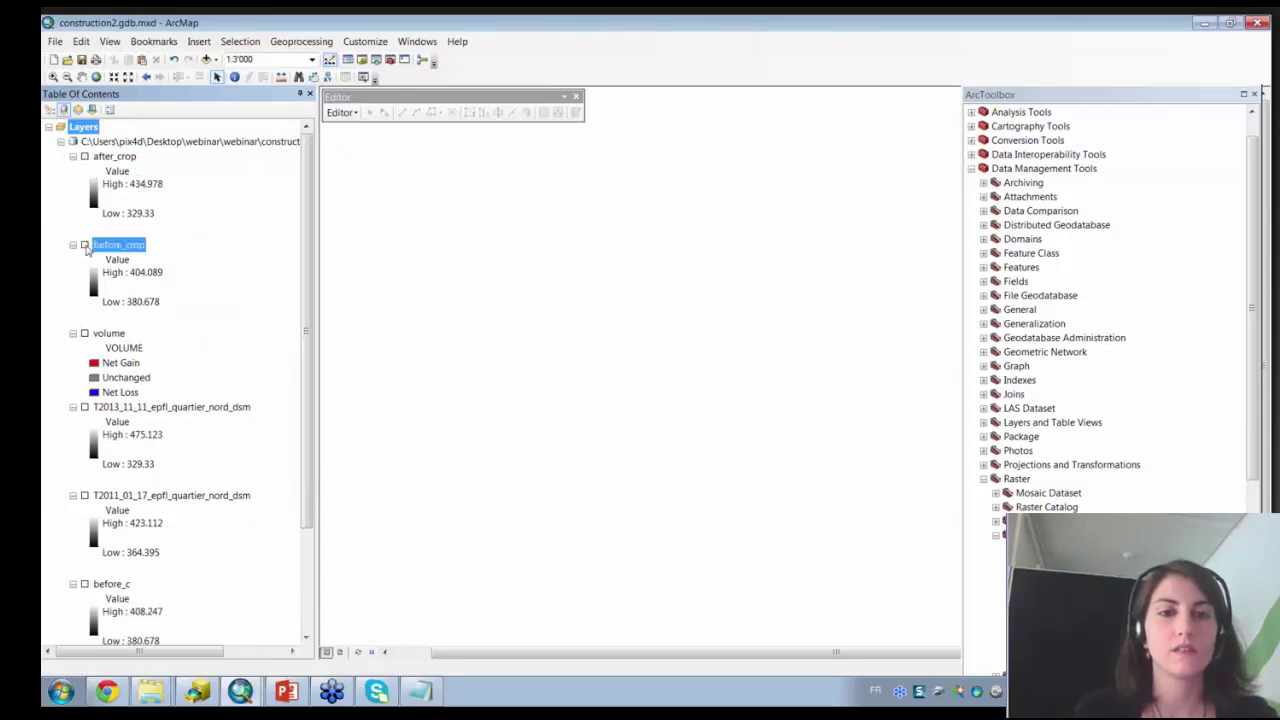
left_click(84, 157)
left_click(84, 157)
left_click(84, 157)
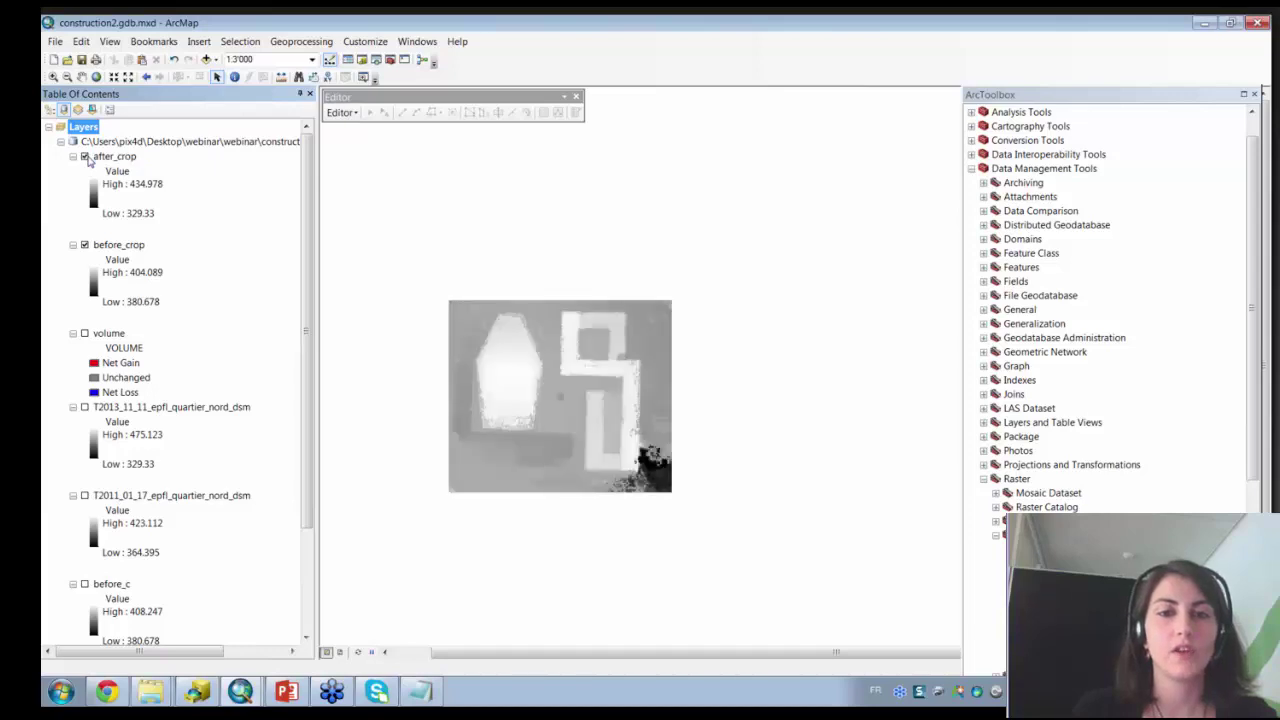
left_click(84, 157)
left_click(84, 157)
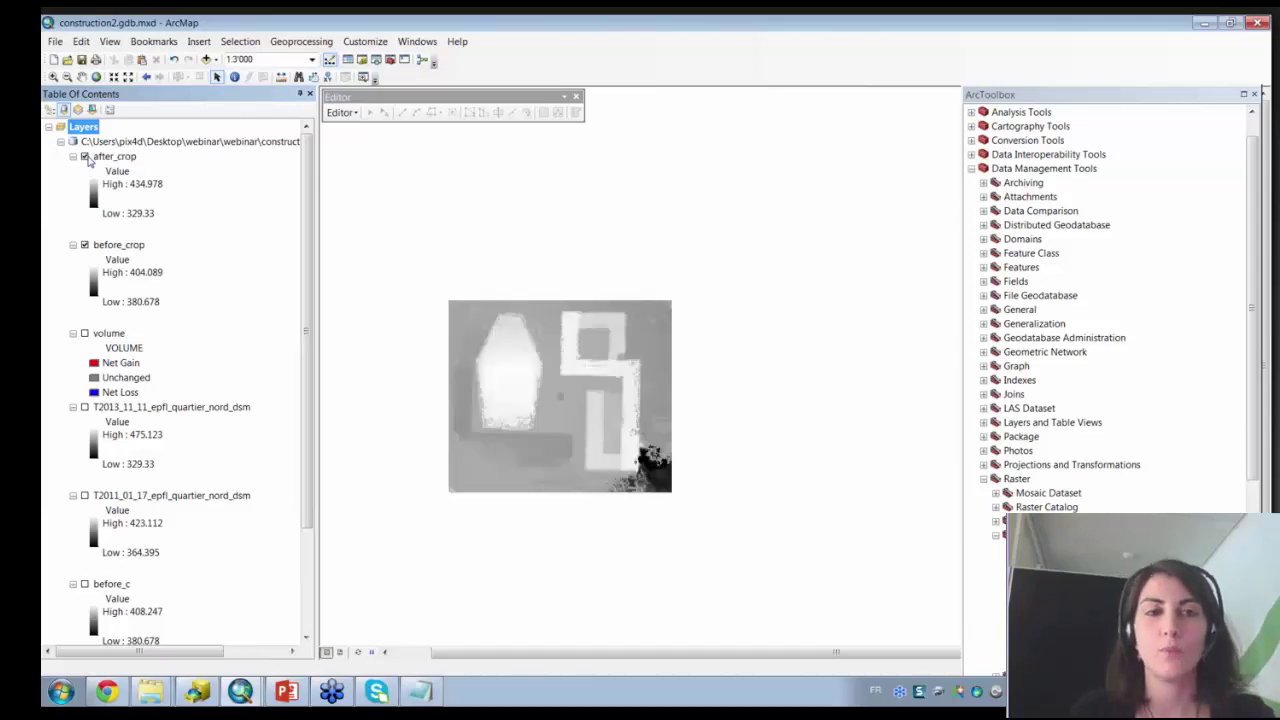
left_click(84, 157)
left_click(84, 157)
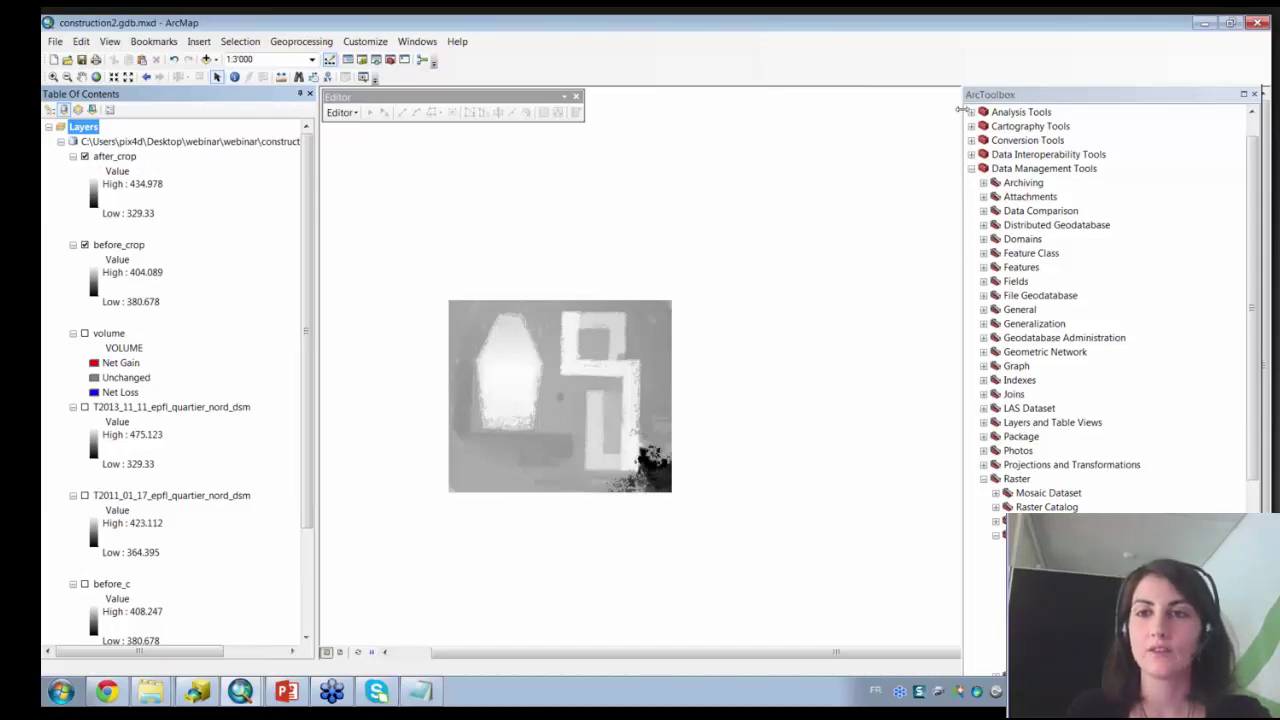
Open the 3D Analyst Cut Fill tool with before_crop as the before surface and after_crop as the after surface.
left_click(971, 168)
left_click(971, 126)
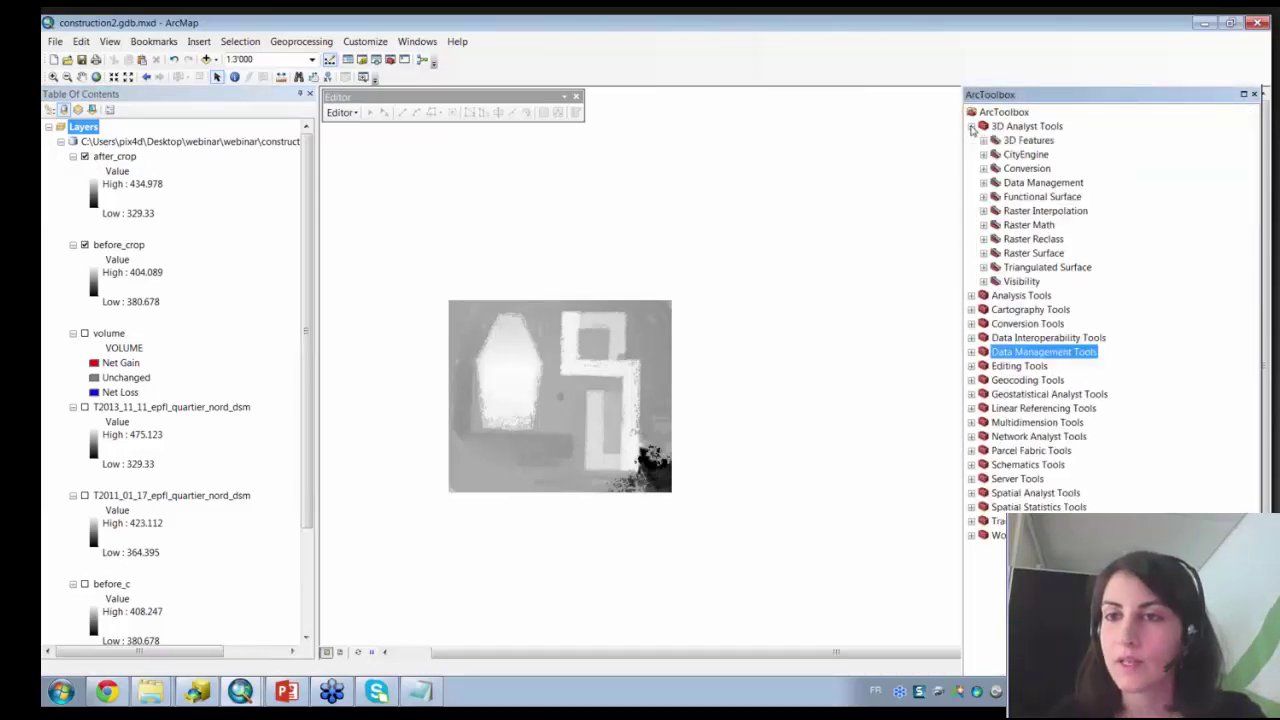
left_click(983, 254)
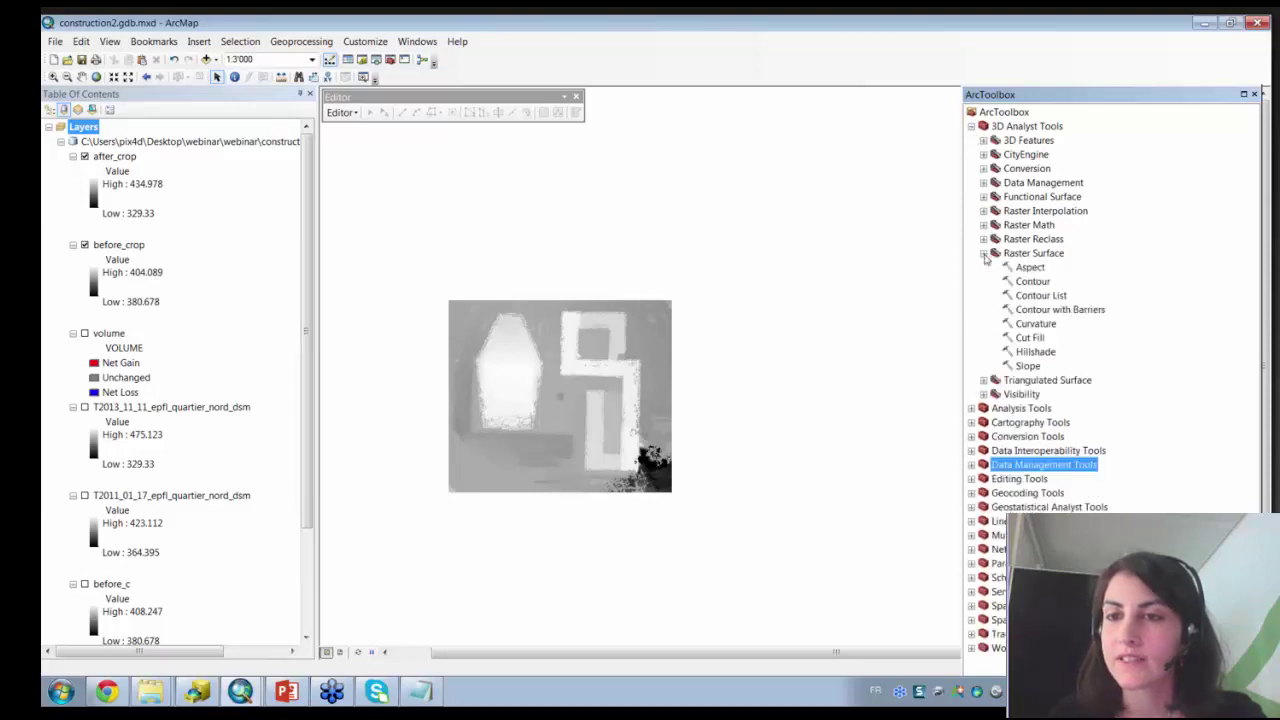
left_click(1034, 341)
double_click(1036, 344)
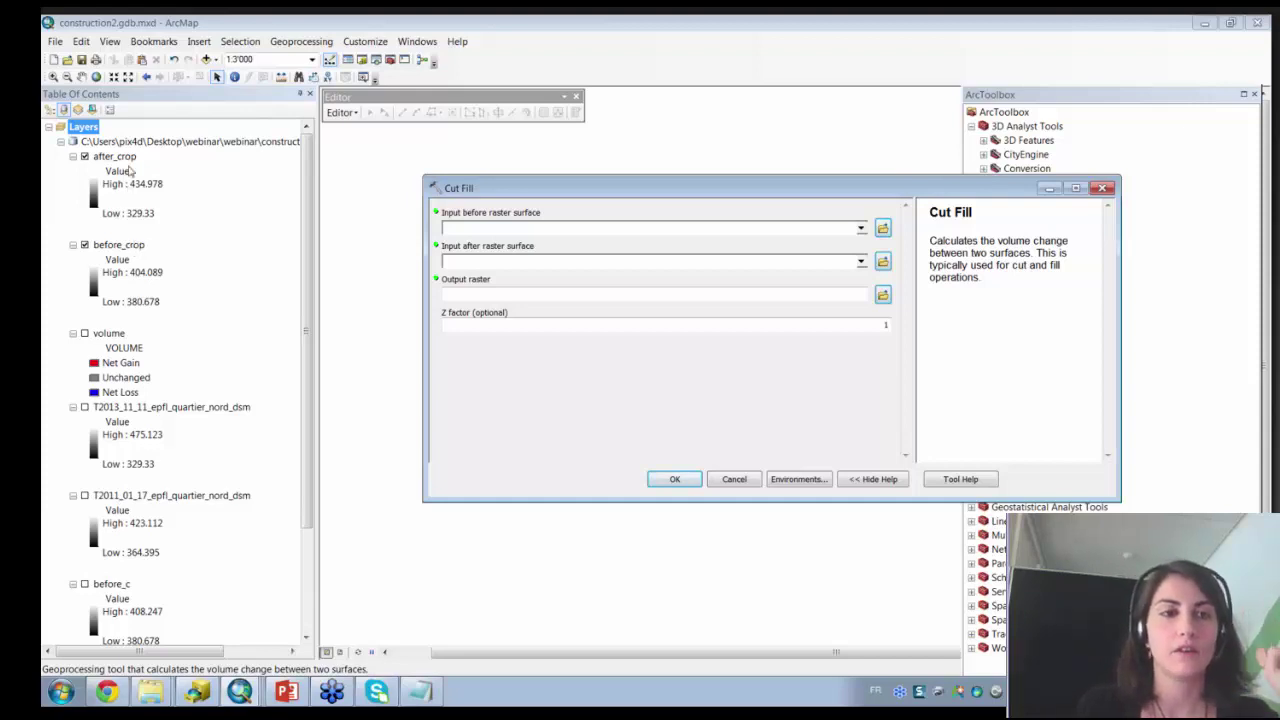
left_click_drag(120, 245, 474, 230)
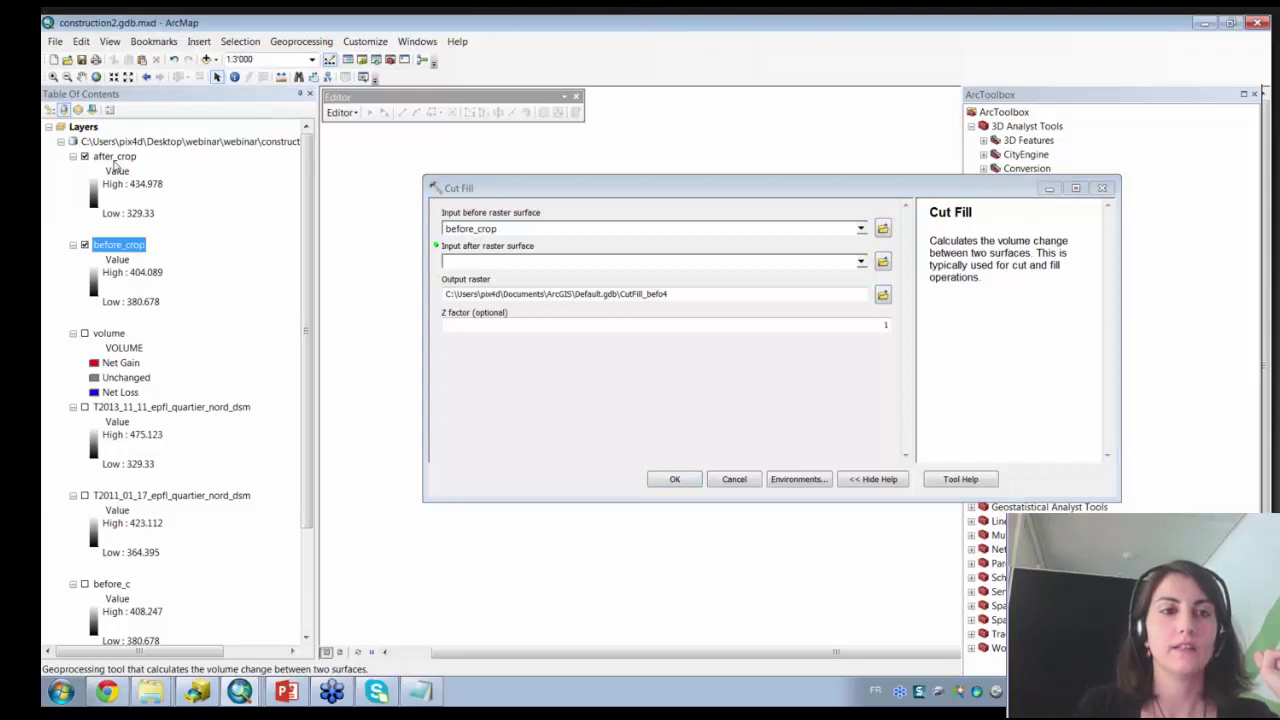
left_click_drag(114, 158, 476, 264)
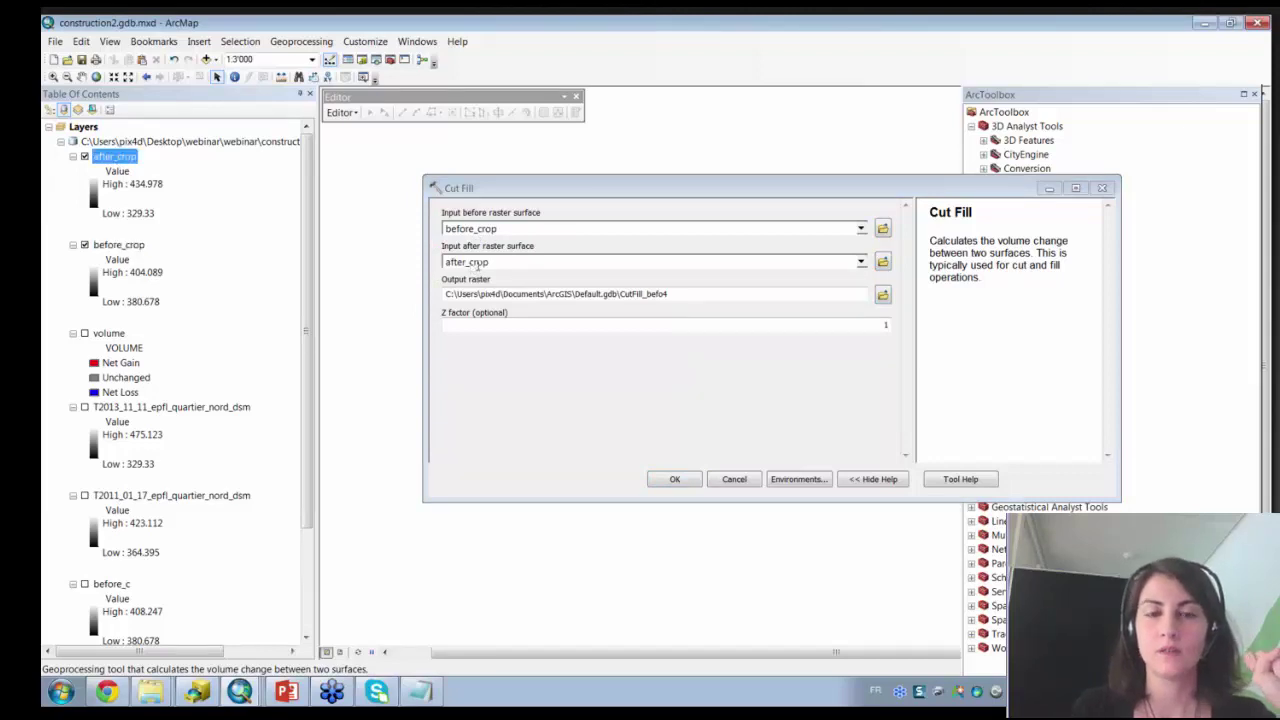
Name the Cut Fill output raster volume1 in construction2.gdb and run the tool.
left_click(883, 295)
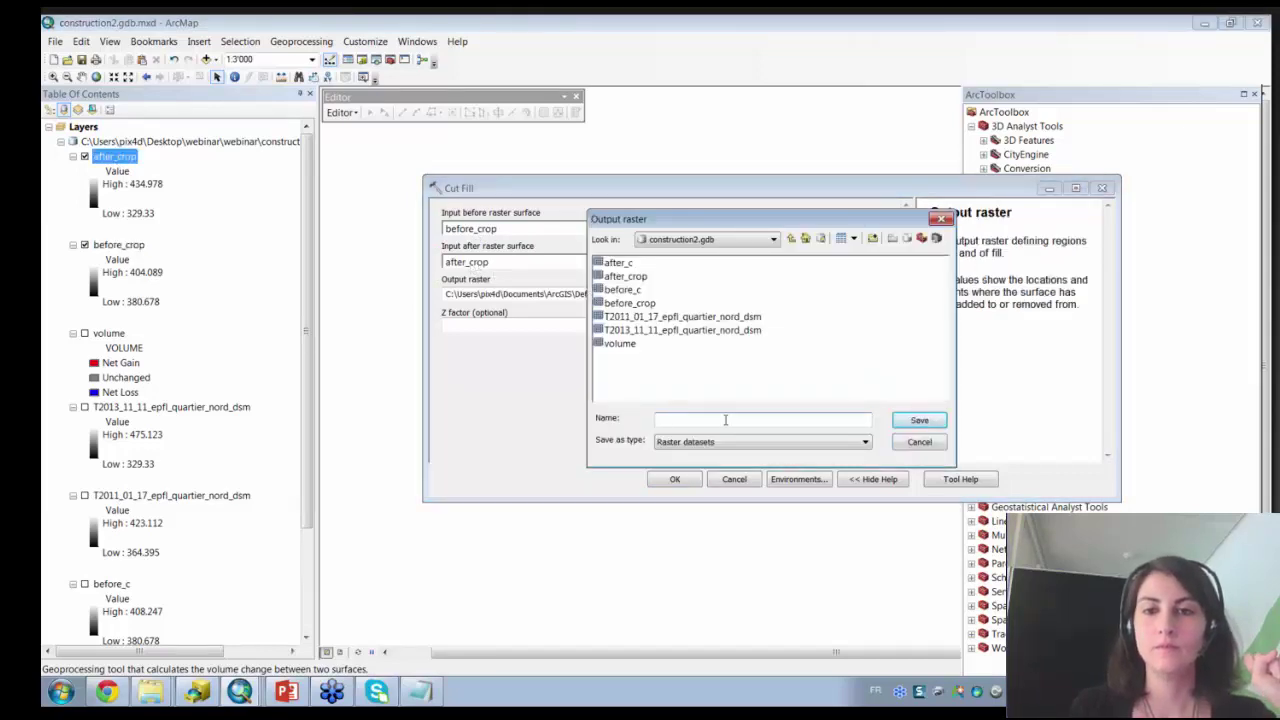
type("volu")
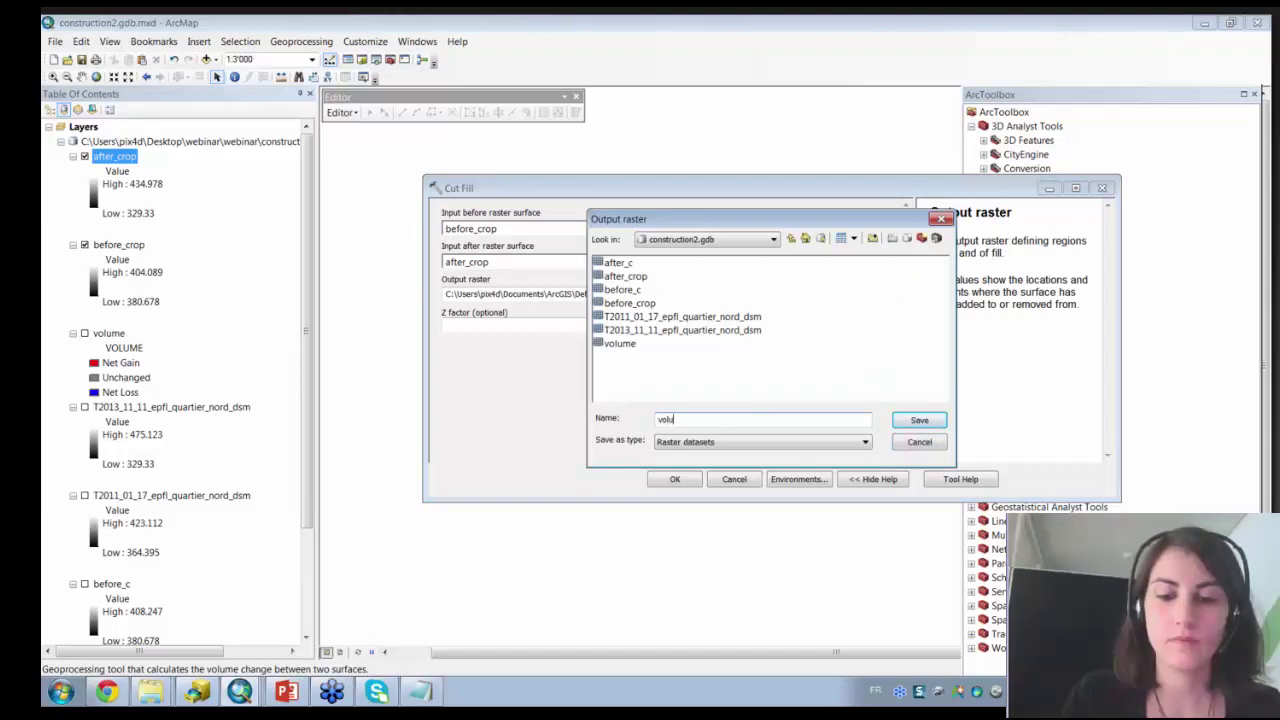
type("me1")
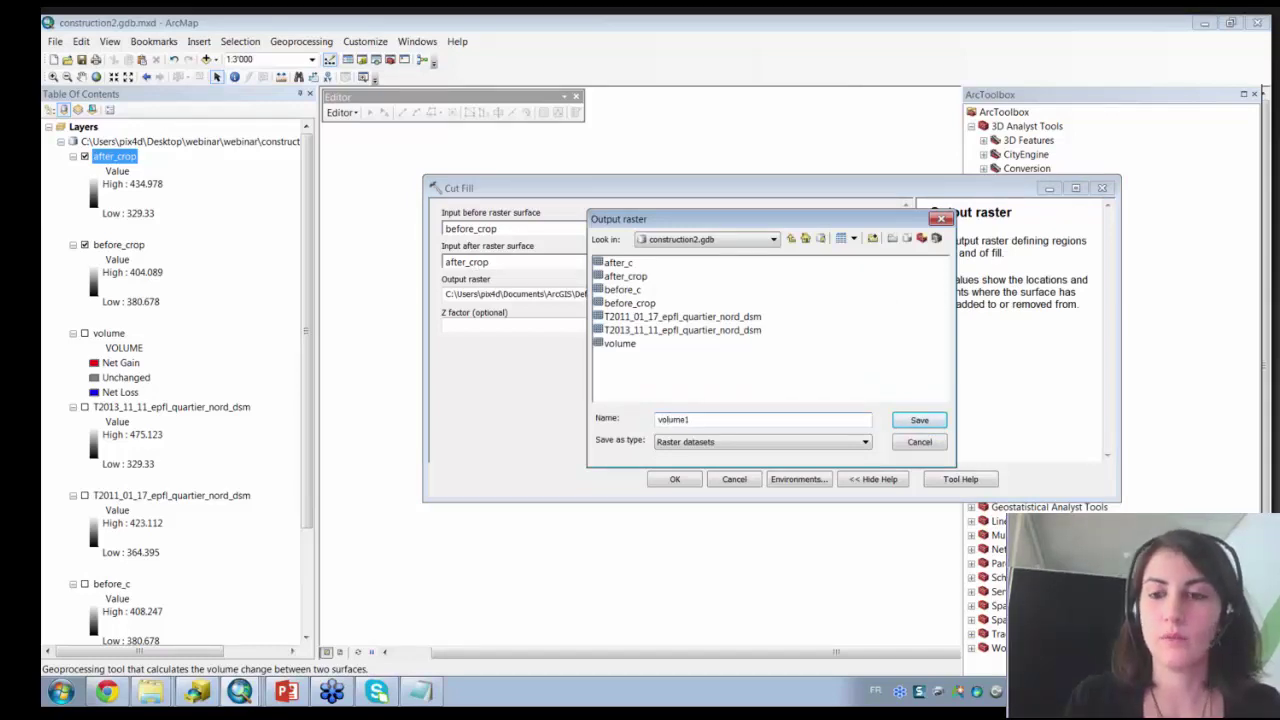
left_click(910, 420)
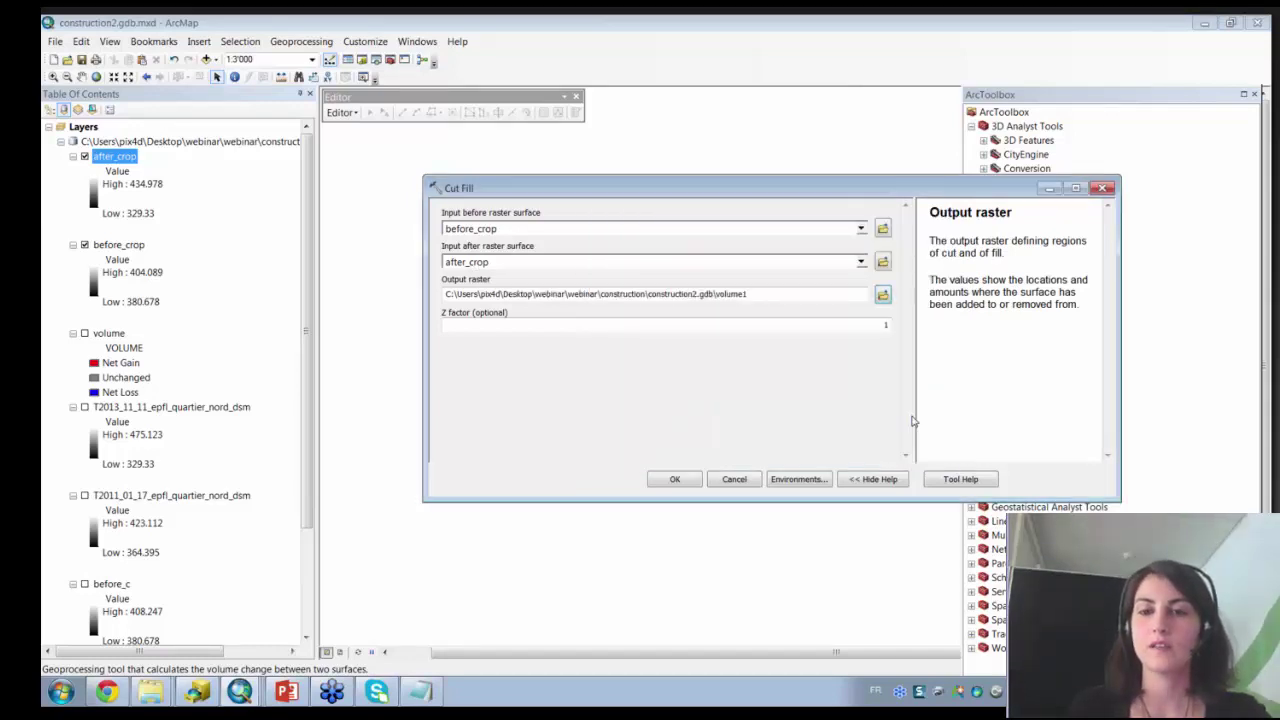
left_click(681, 480)
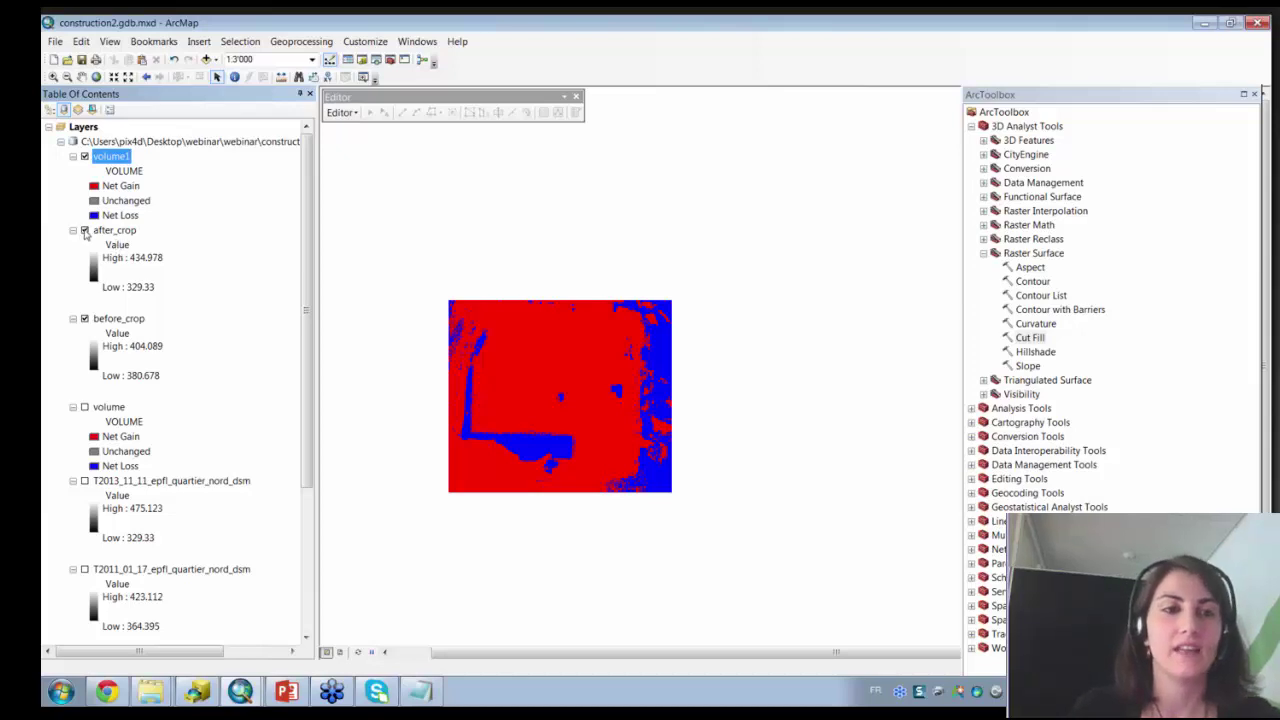
Hide the after_crop and before_crop layers, toggling volume1 to compare it with before_crop and leaving only volume1 shown.
left_click(85, 230)
left_click(85, 157)
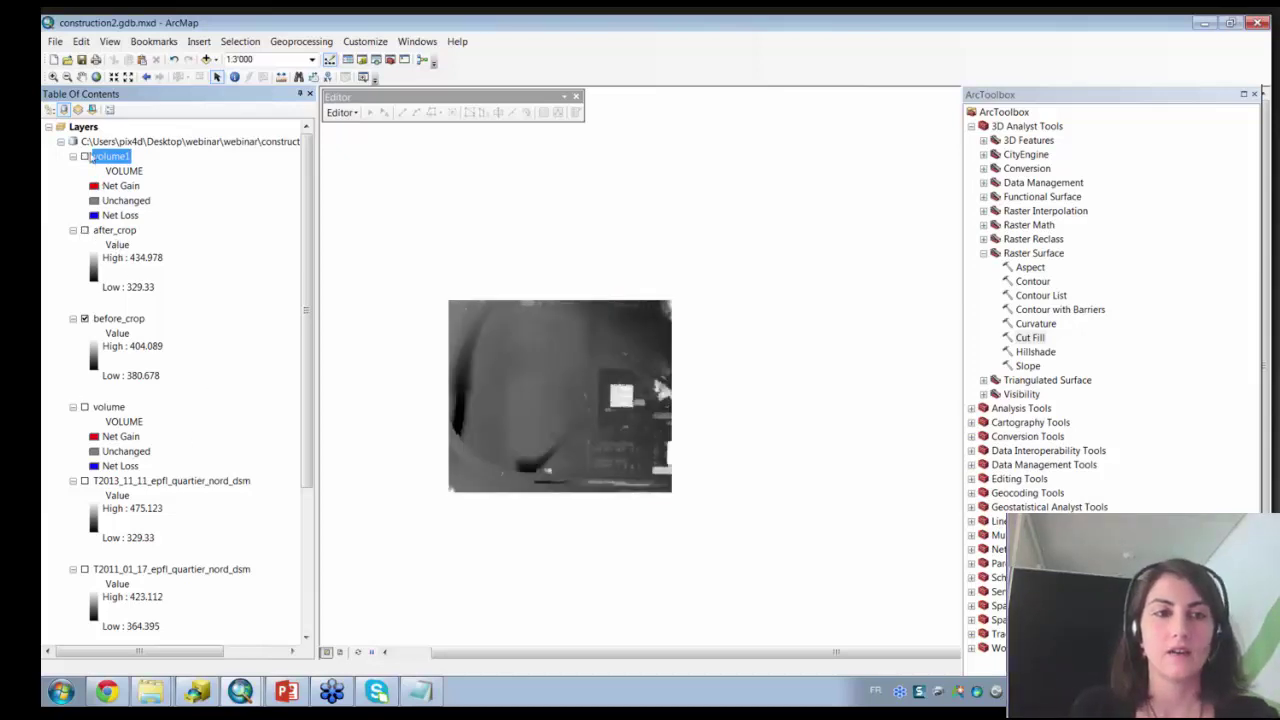
left_click(85, 157)
left_click(85, 318)
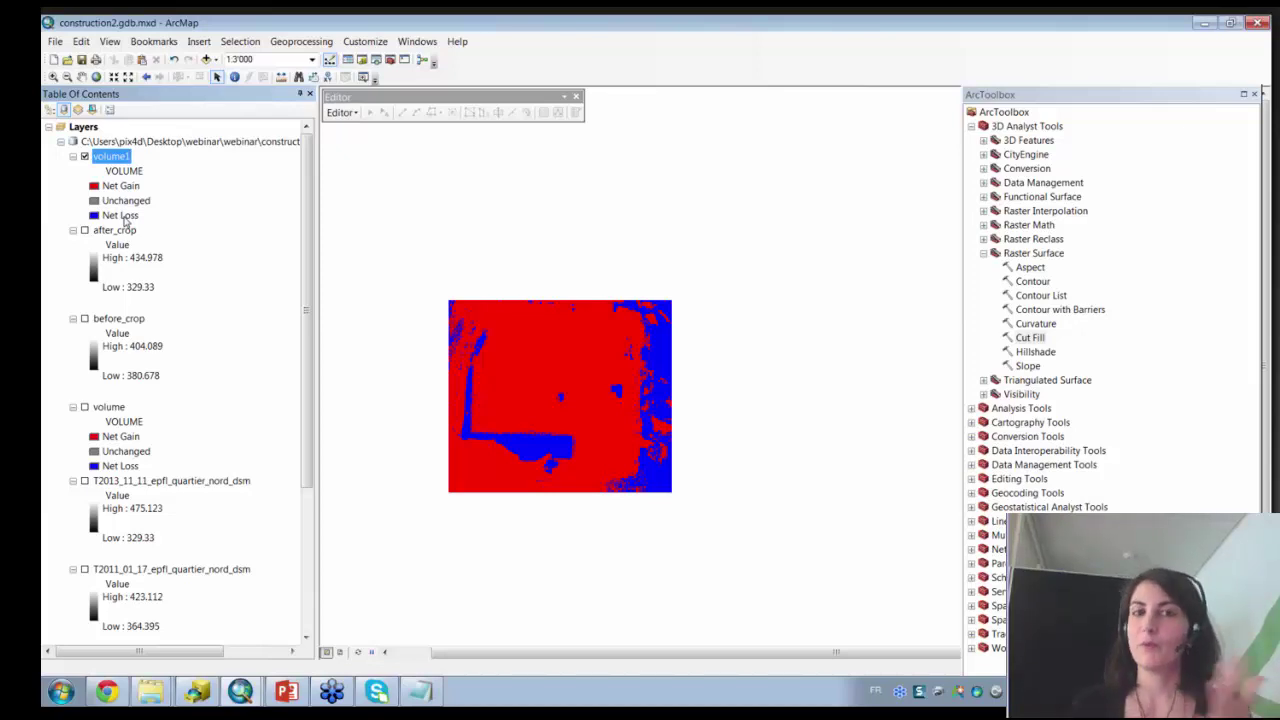
Open volume1's attribute table and bring up Select by Attributes beside it.
right_click(116, 164)
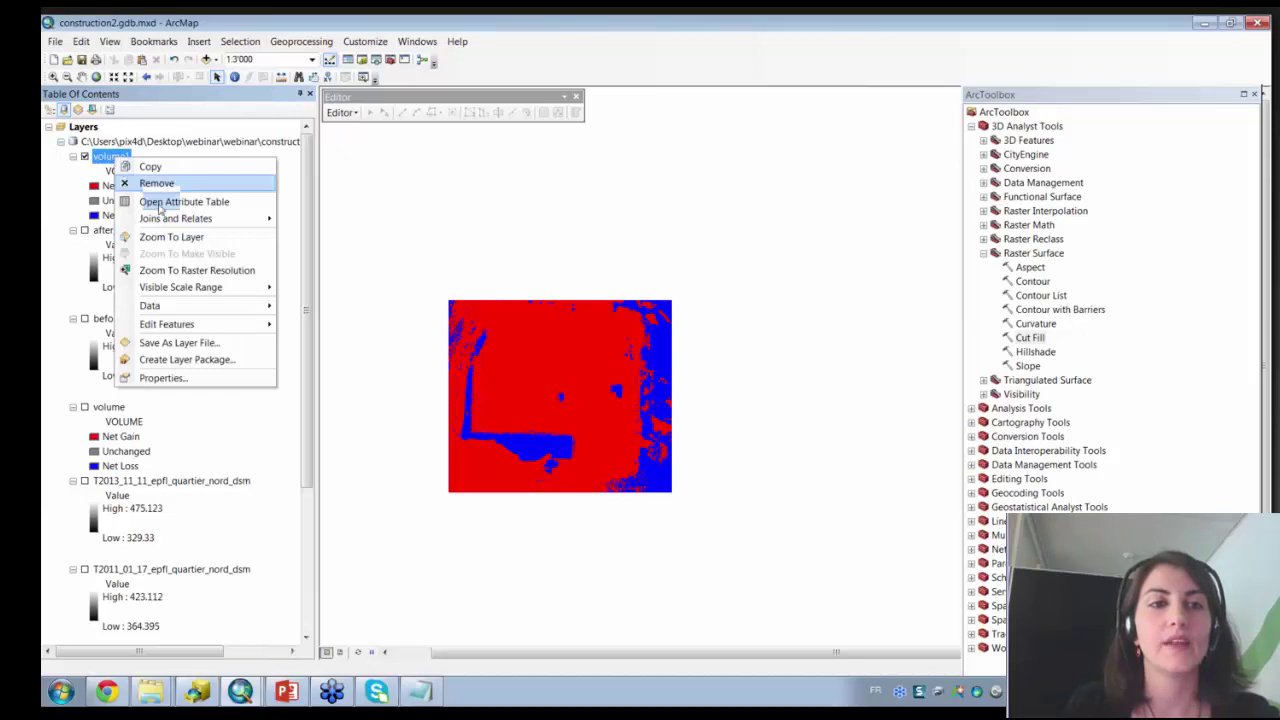
left_click(167, 204)
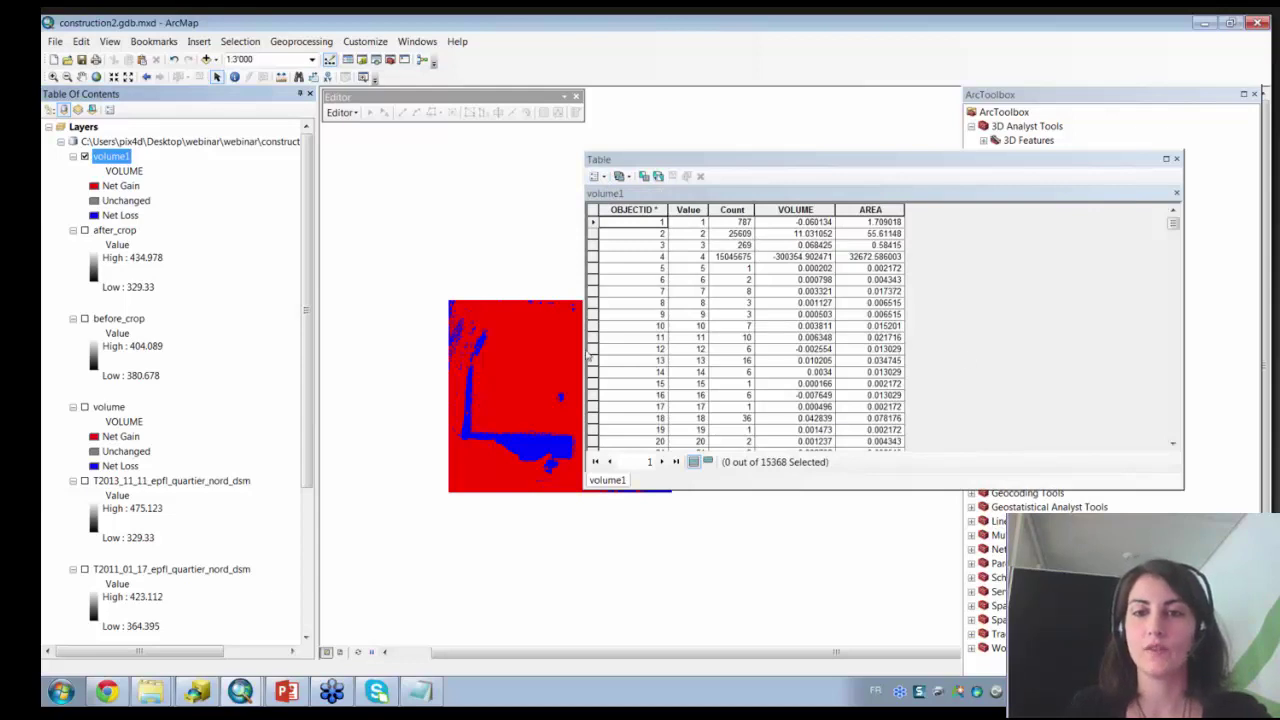
left_click(599, 176)
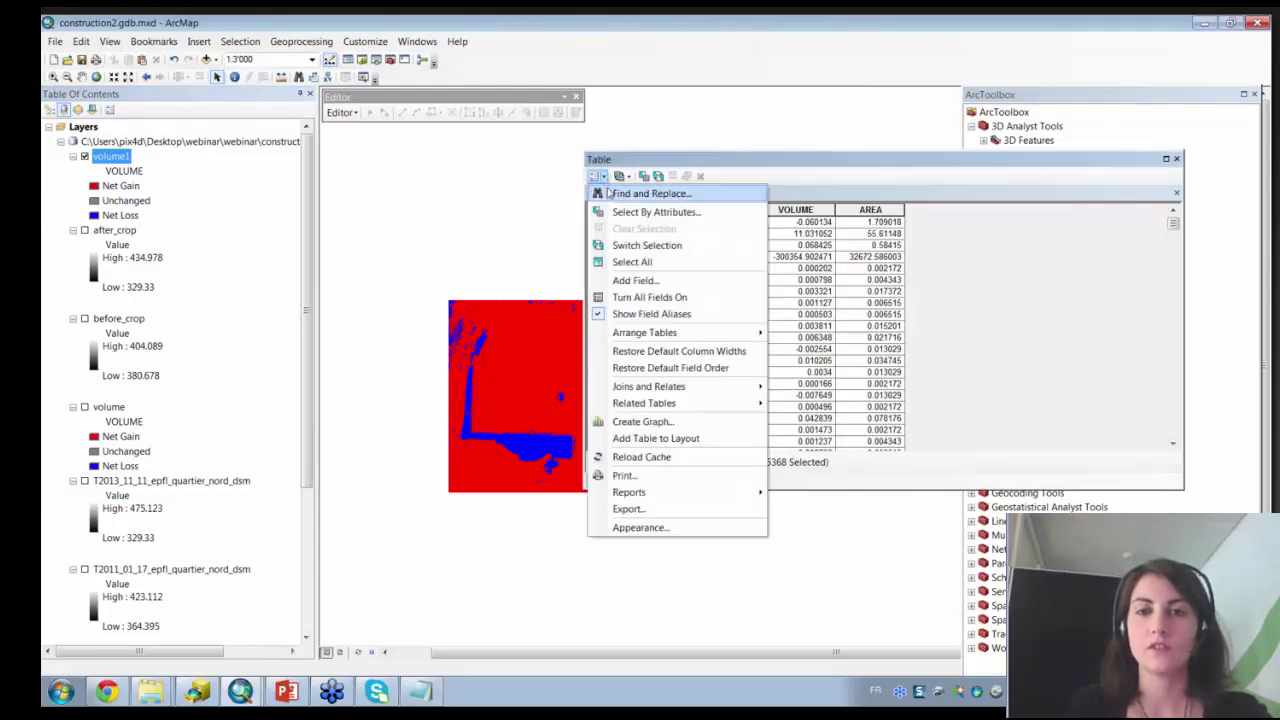
left_click(660, 212)
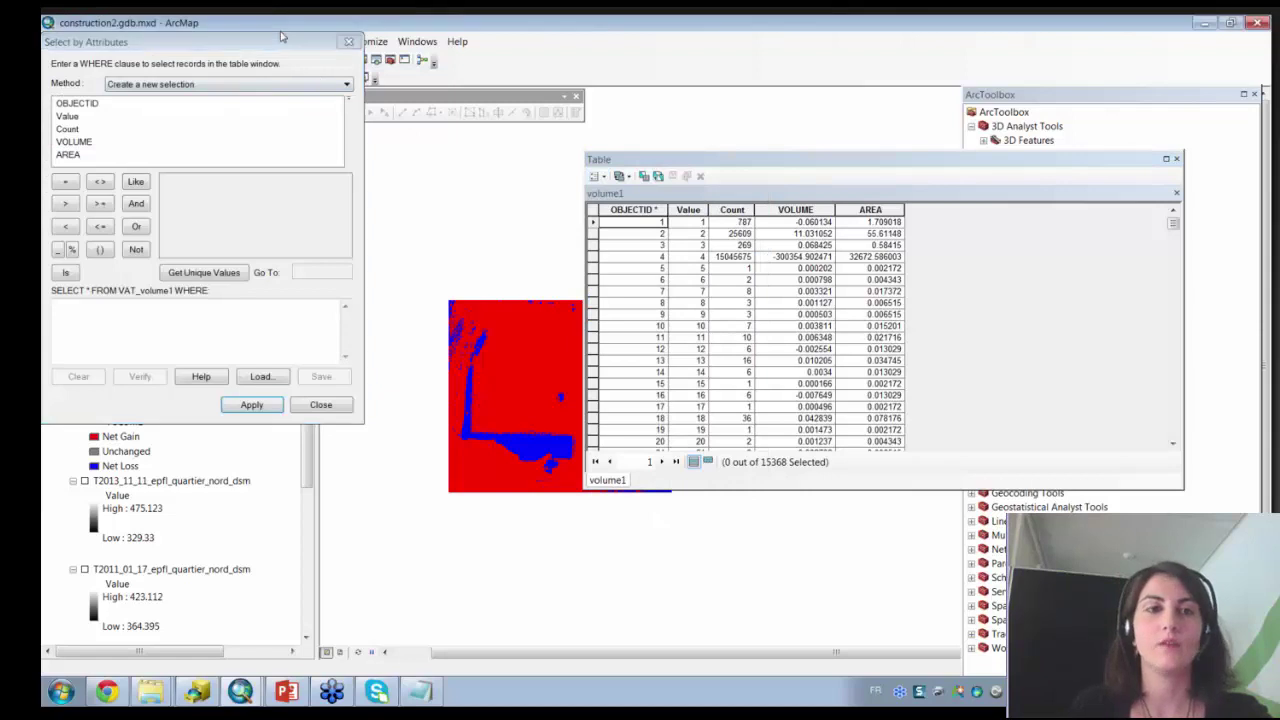
left_click_drag(285, 48, 387, 57)
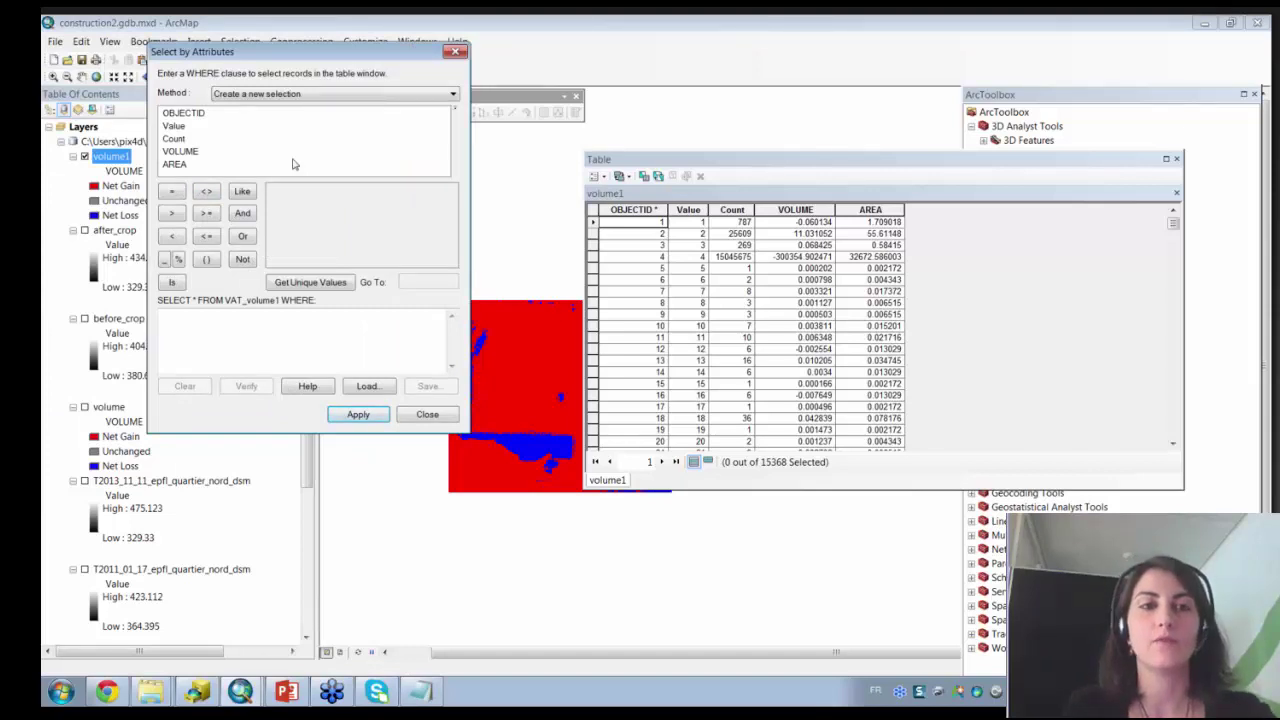
Select the volume1 records that match the expression VOLUME > 0.
double_click(182, 151)
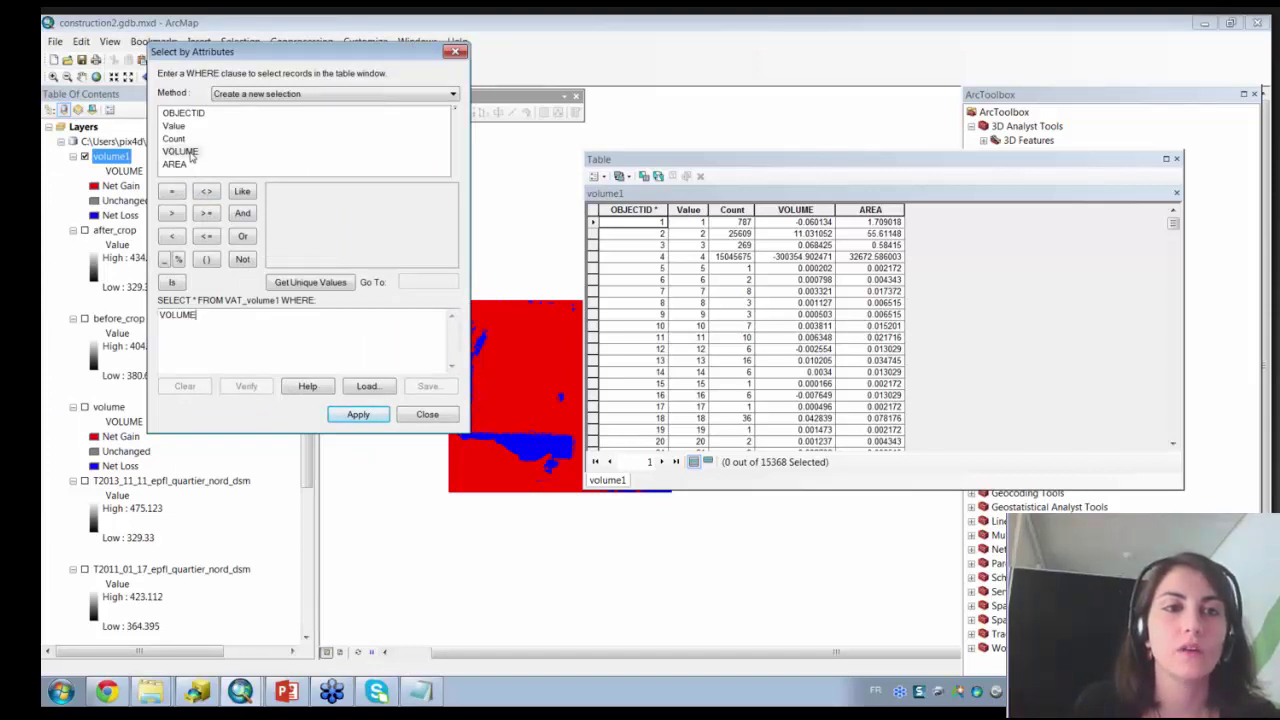
left_click(172, 214)
left_click(172, 214)
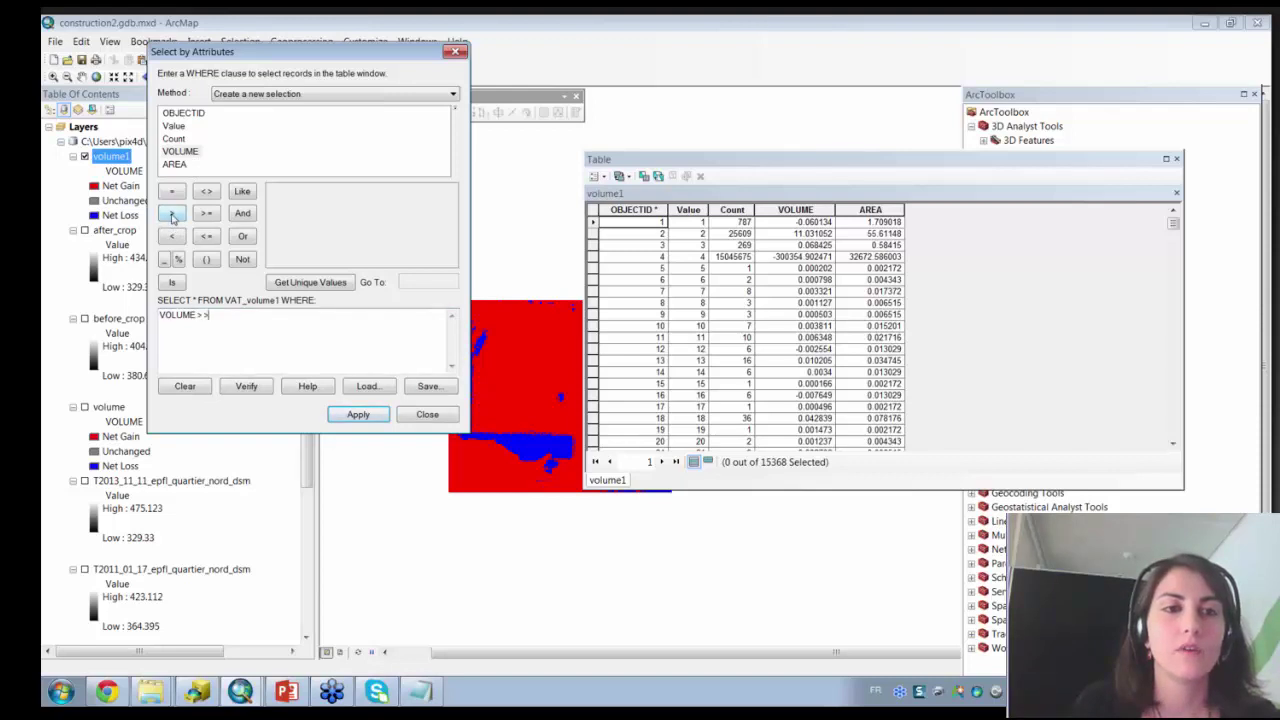
left_click(280, 312)
type("0")
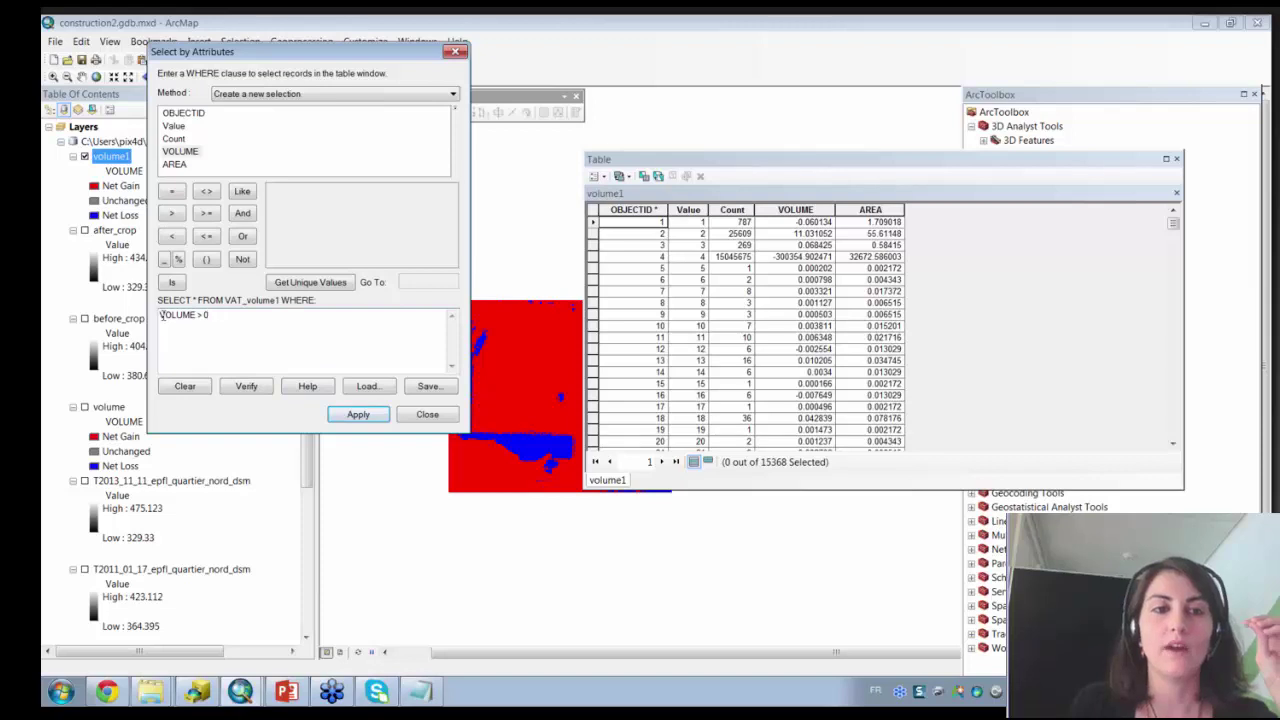
left_click_drag(162, 315, 209, 316)
left_click(211, 316)
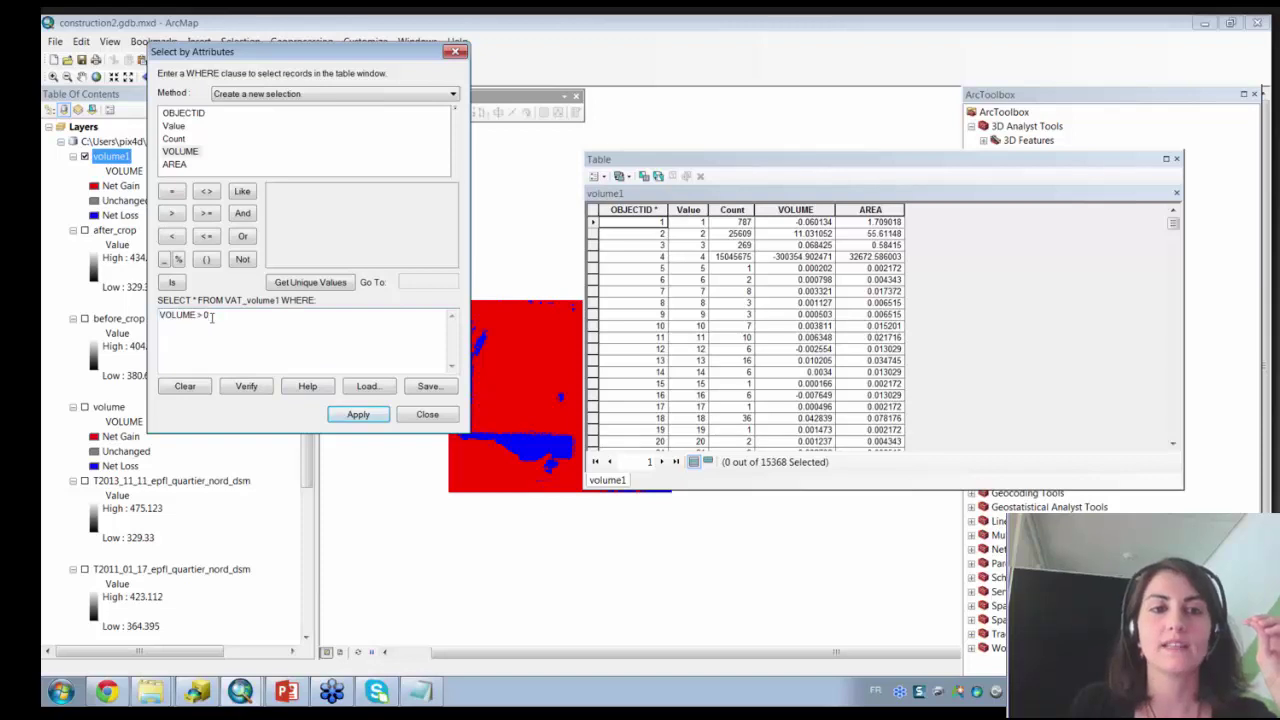
left_click(364, 414)
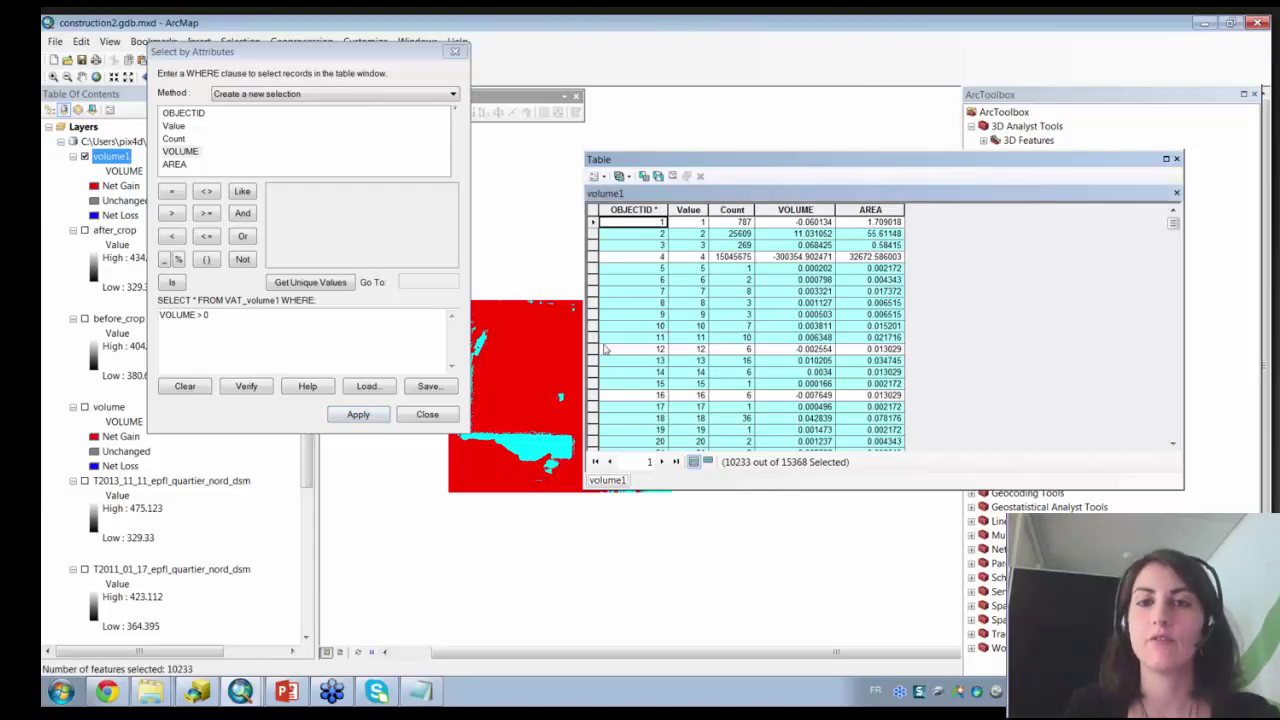
View the statistics of the VOLUME field for the selected records, then close them.
mouse_move(1173, 223)
left_mouse_down()
mouse_move(1187, 433)
mouse_move(1188, 225)
left_mouse_up()
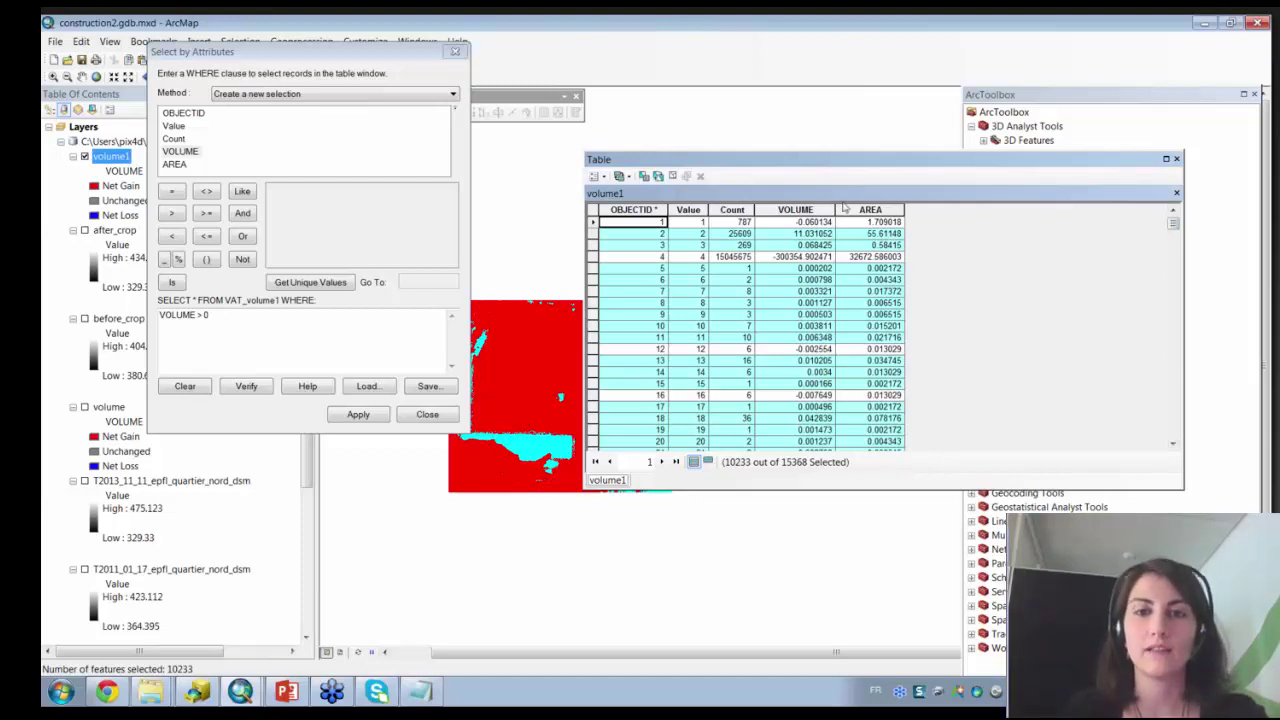
left_click(784, 209)
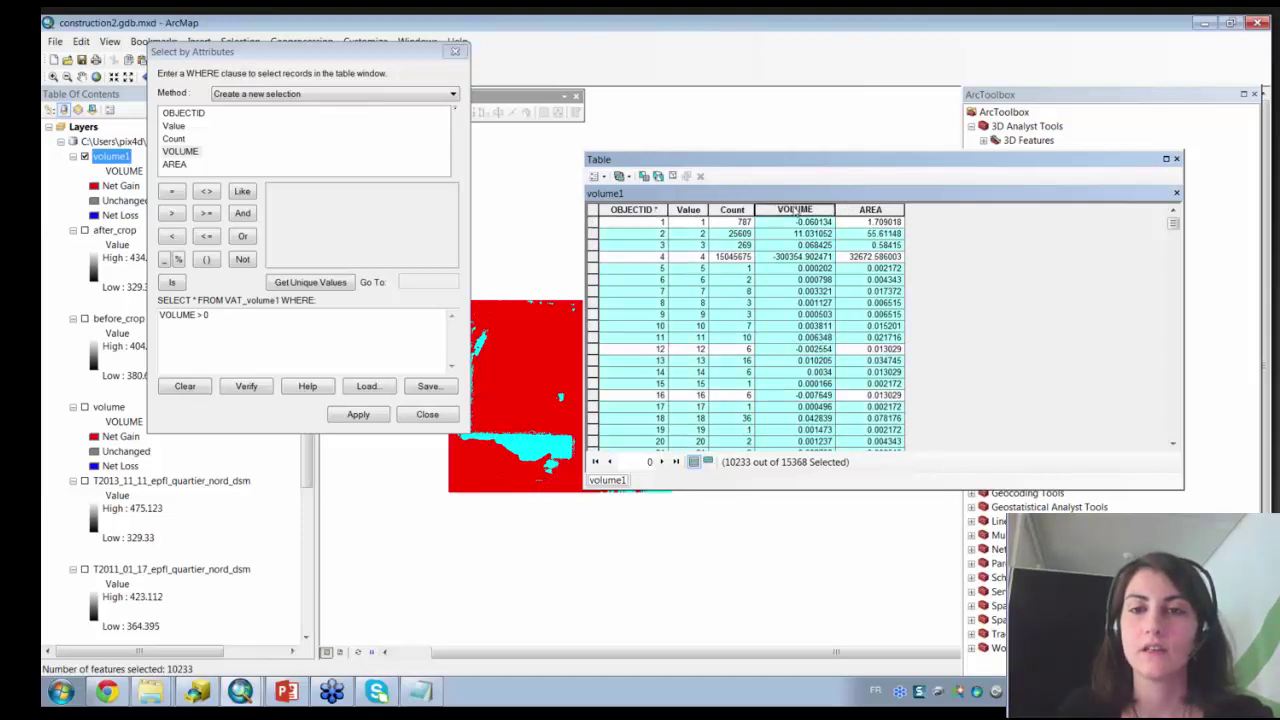
right_click(808, 212)
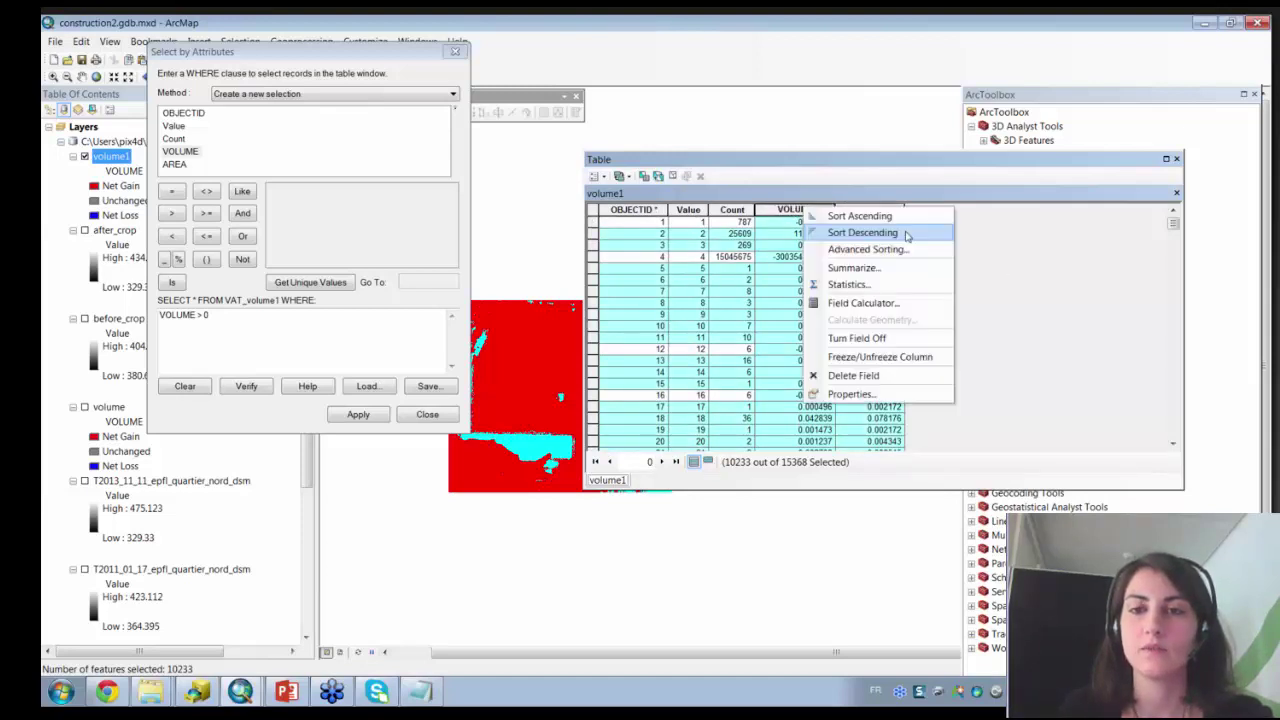
left_click(958, 284)
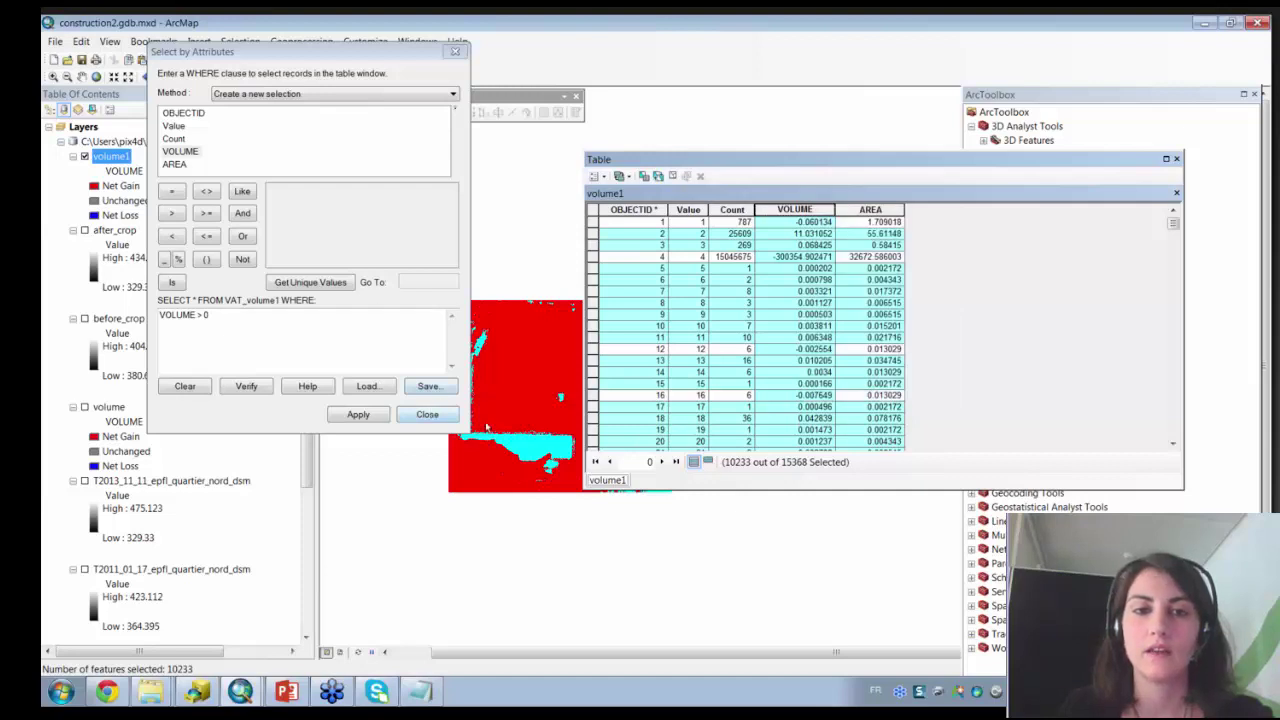
left_click(357, 415)
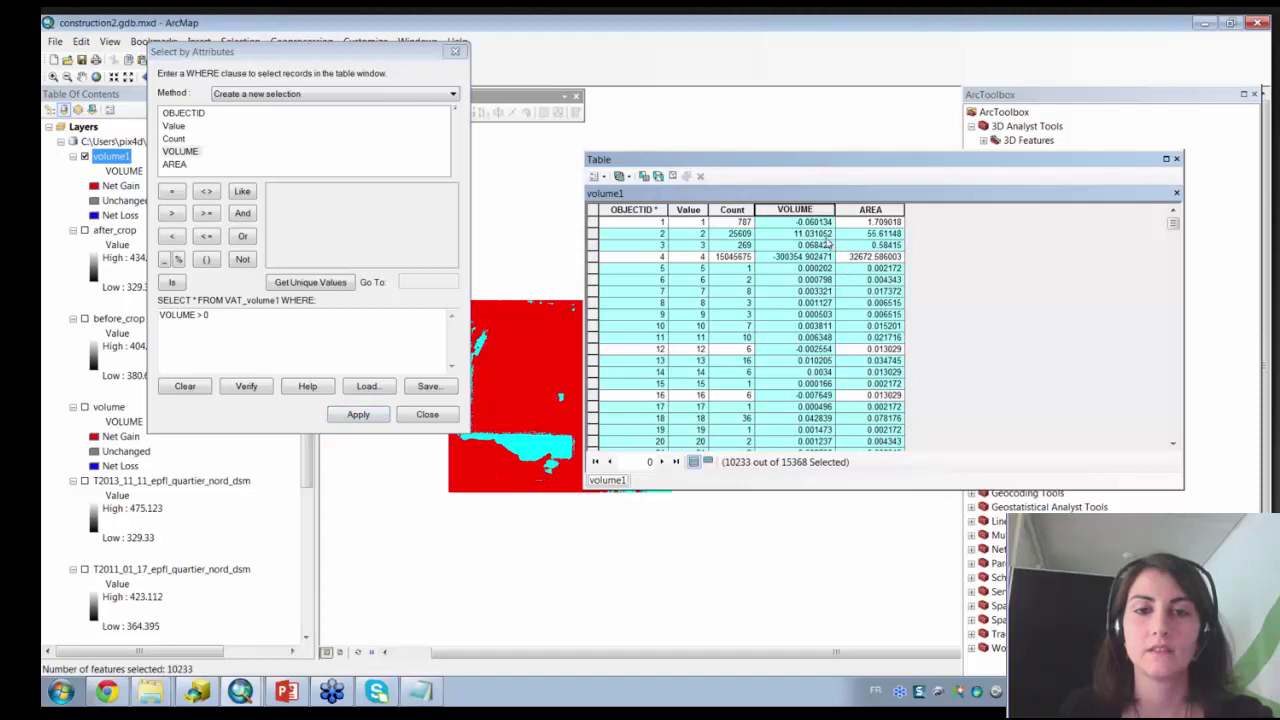
right_click(811, 211)
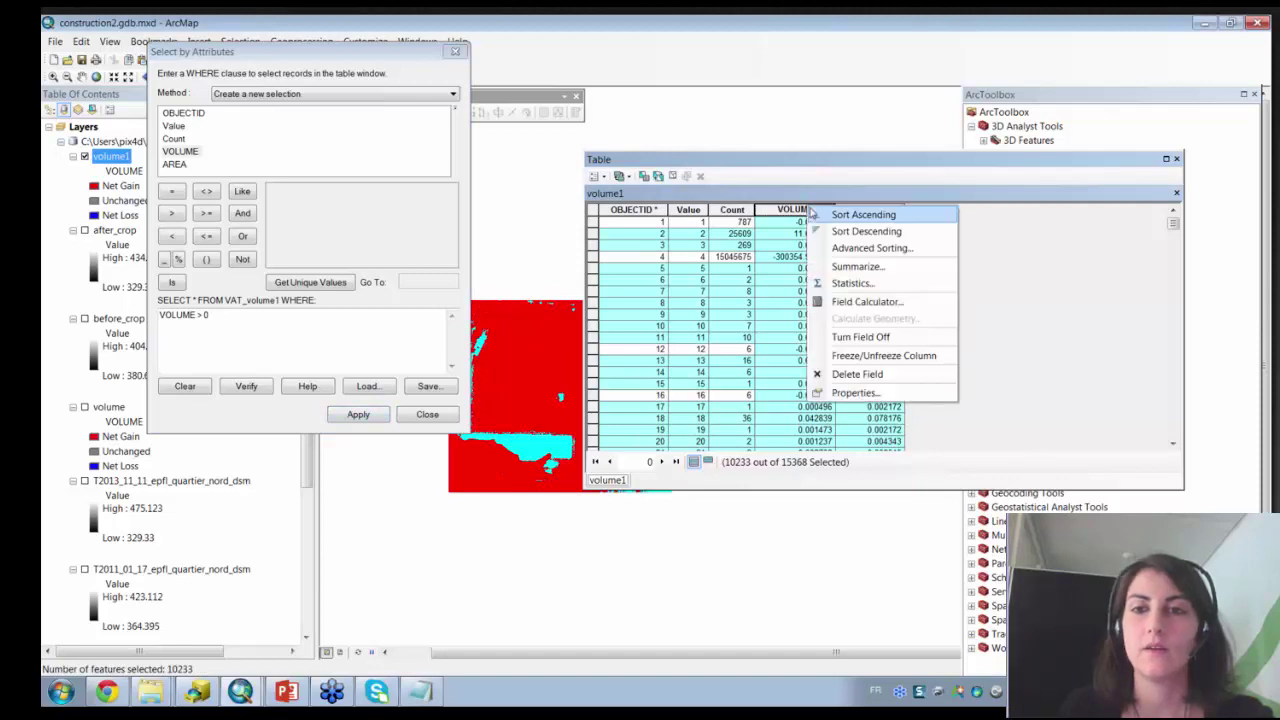
left_click(794, 210)
right_click(793, 209)
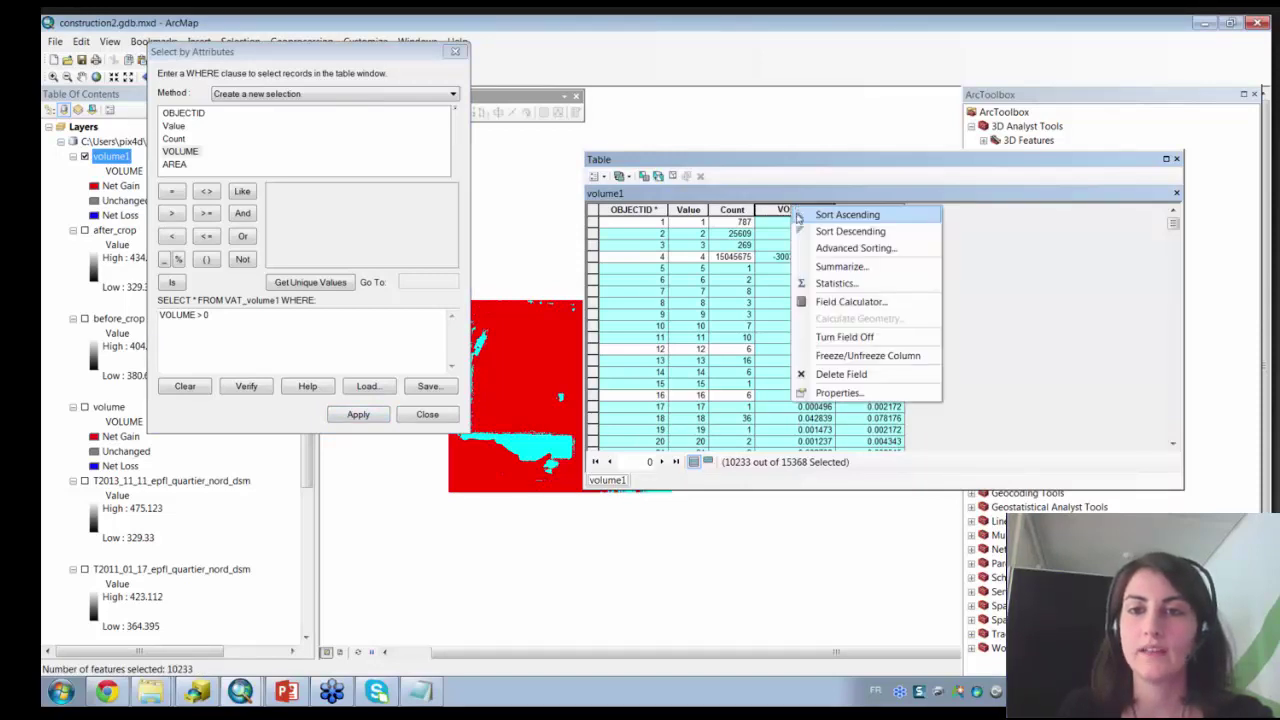
left_click(840, 283)
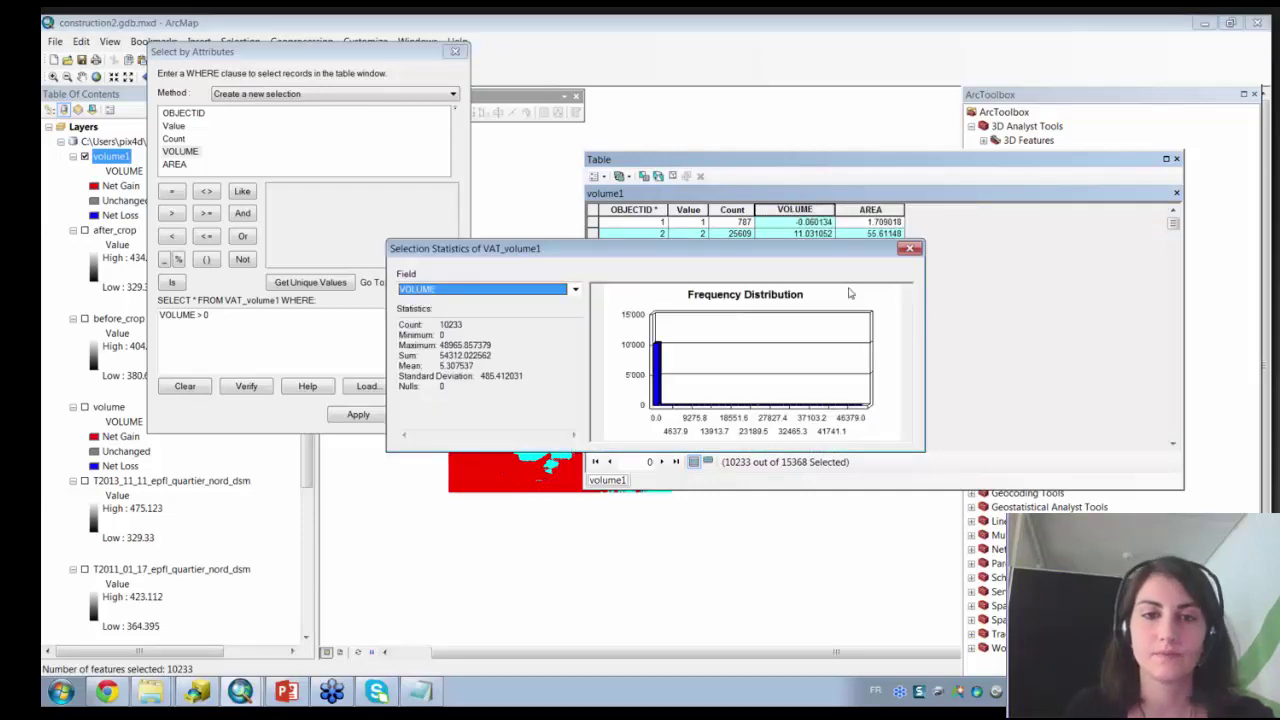
left_click(909, 248)
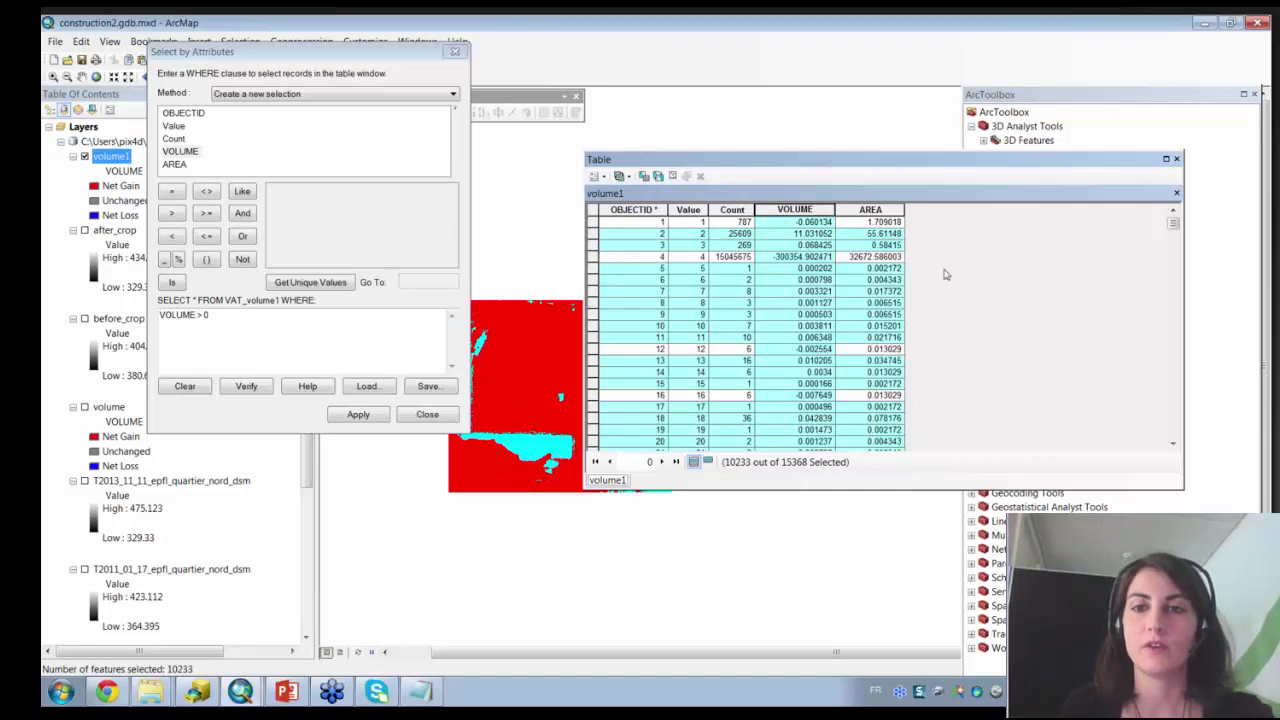
Close and reopen volume1's attribute table, then bring up Select by Attributes for it.
left_click(1177, 159)
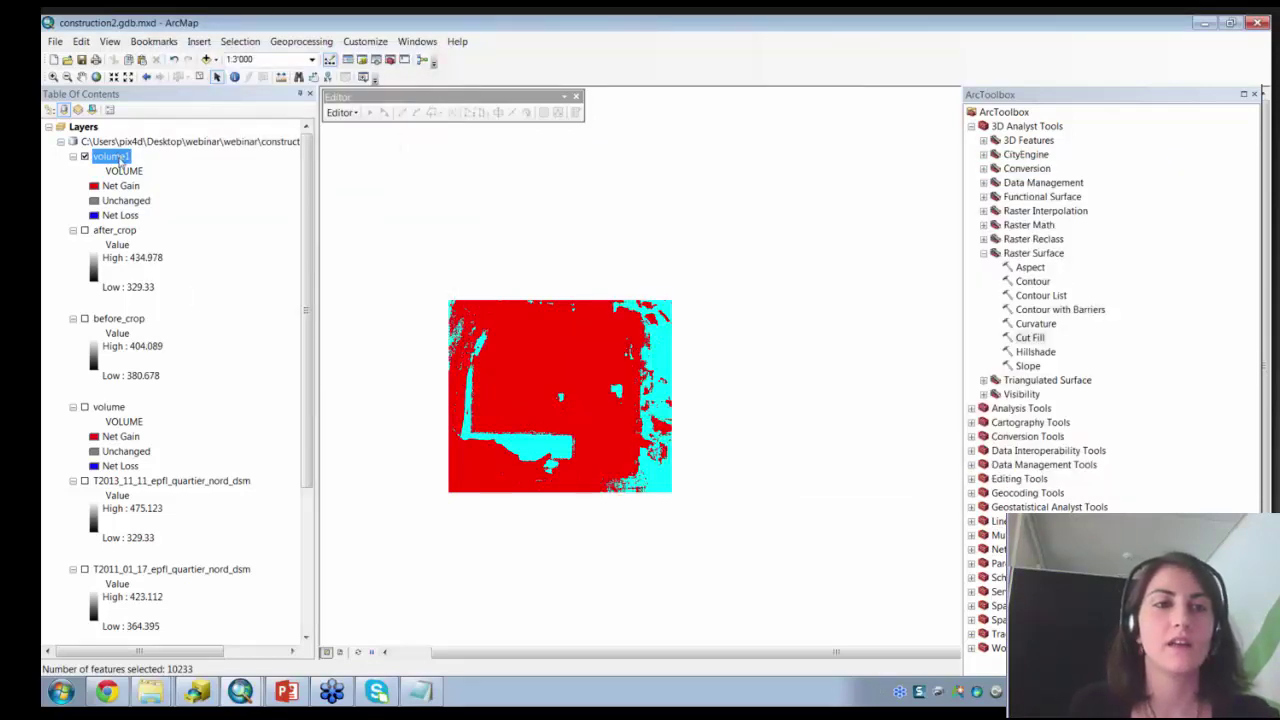
right_click(119, 160)
left_click(197, 200)
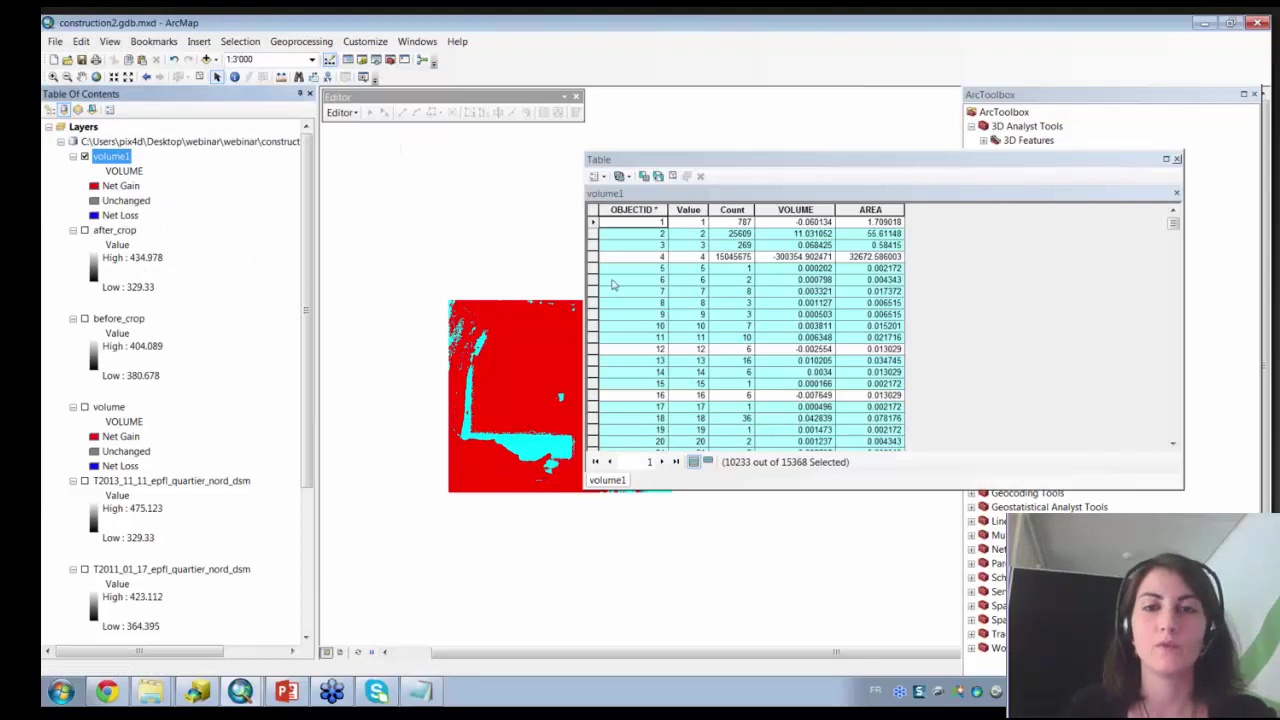
left_click(596, 176)
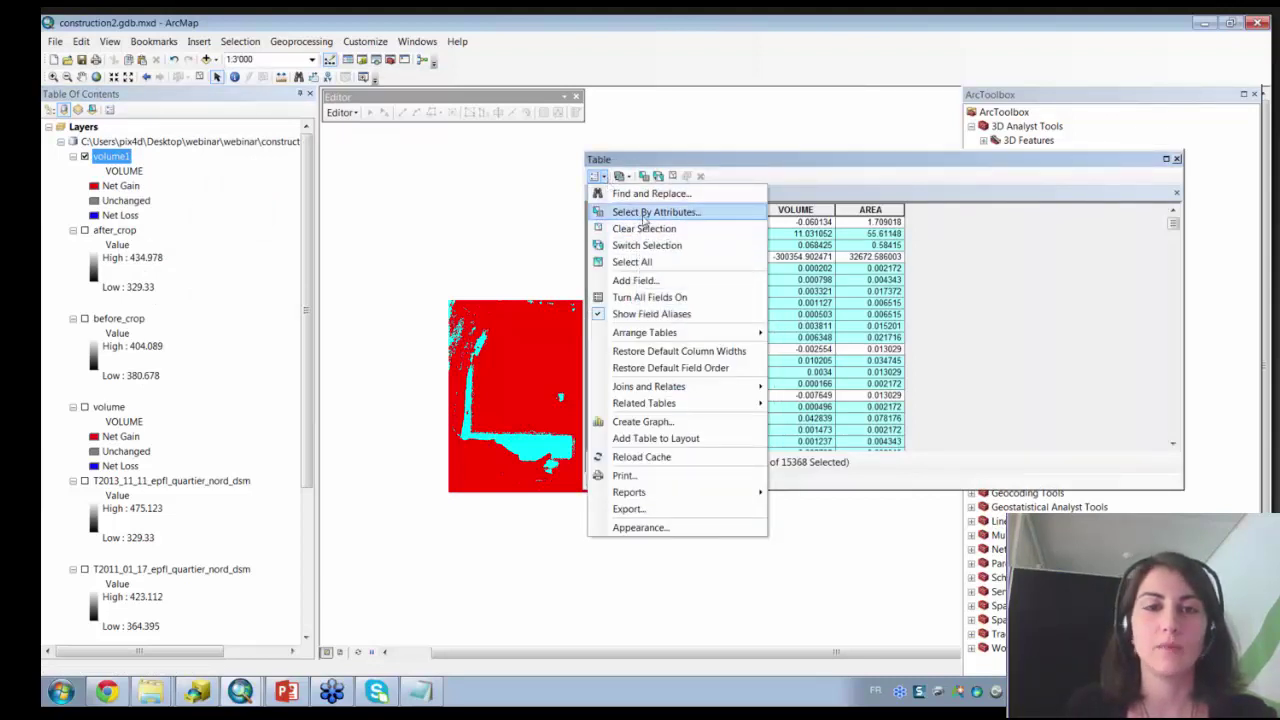
left_click(645, 212)
Build the expression VOLUME >0 and apply it as a new selection on volume1's records.
double_click(74, 142)
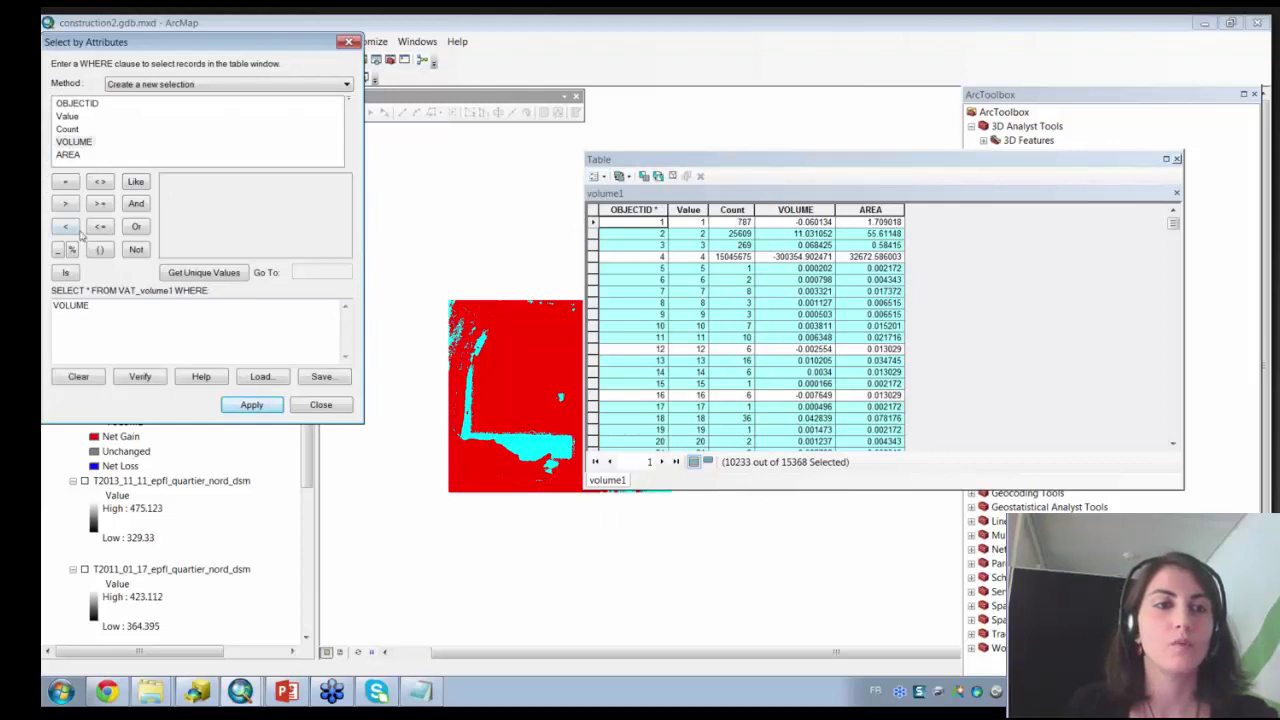
left_click(65, 203)
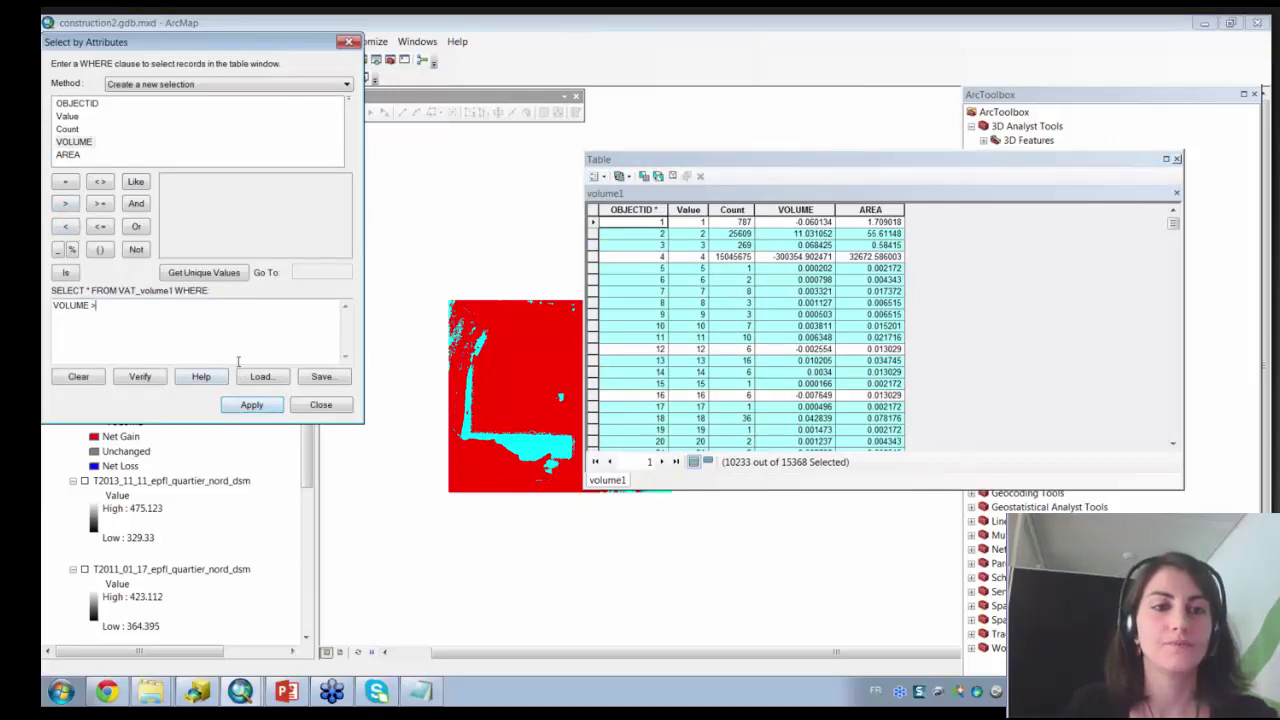
type("0")
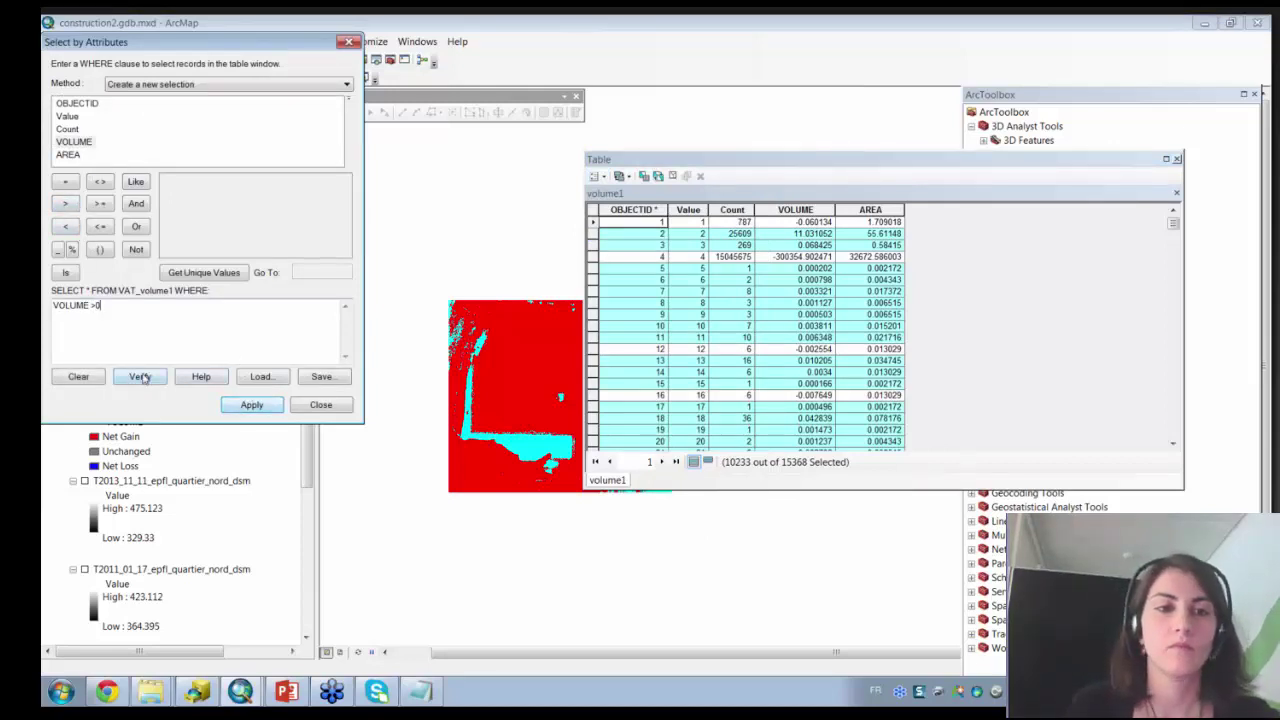
left_click(251, 404)
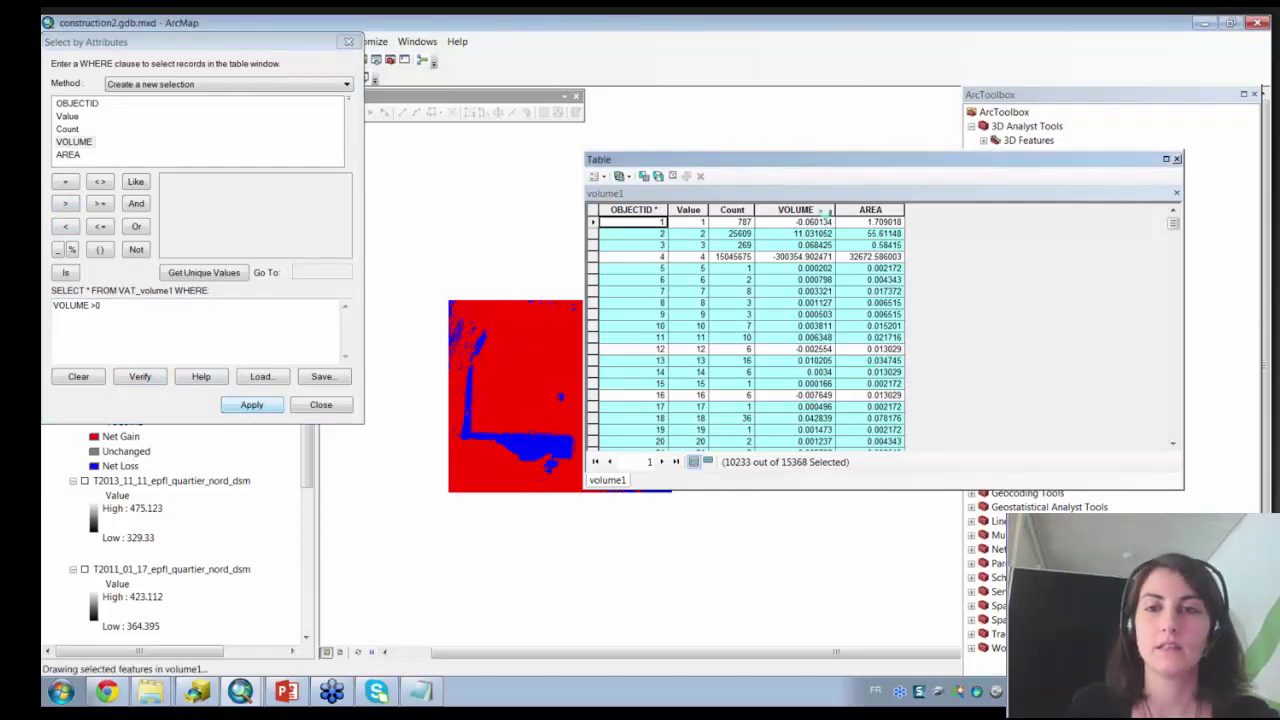
Examine the sum in the VOLUME field's statistics for the positive-volume records, then close the statistics.
right_click(806, 209)
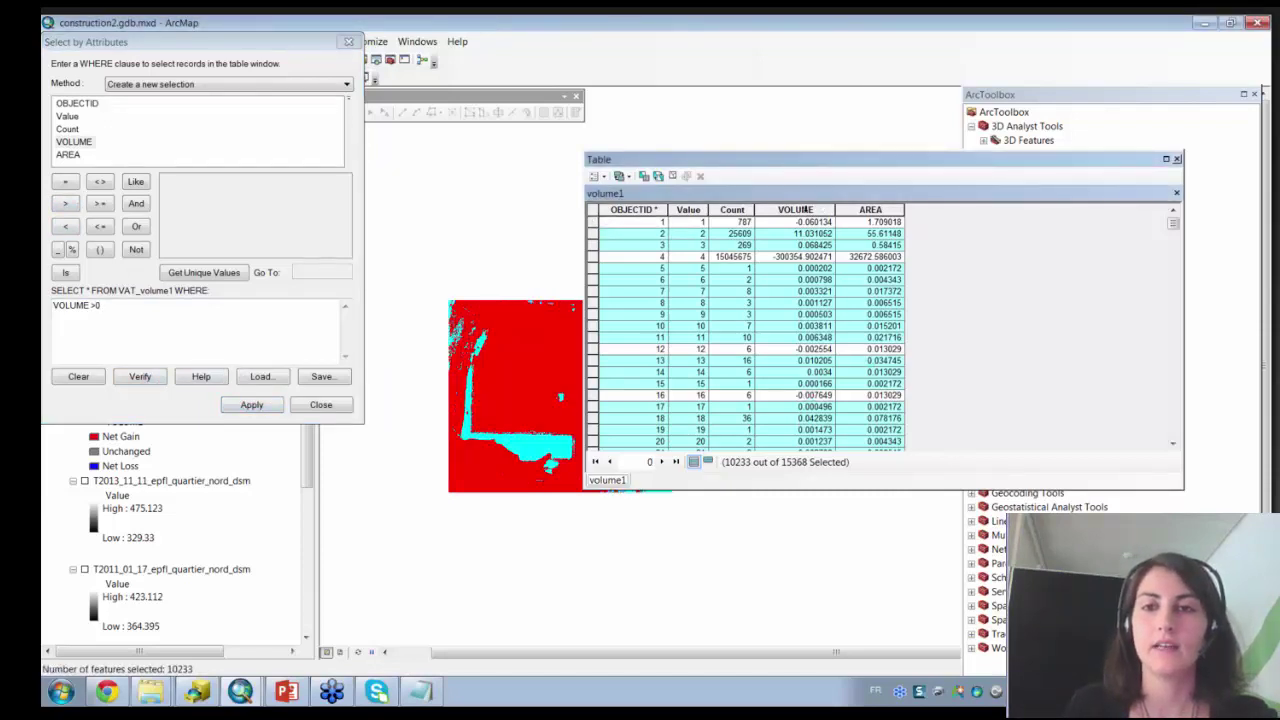
left_click(853, 287)
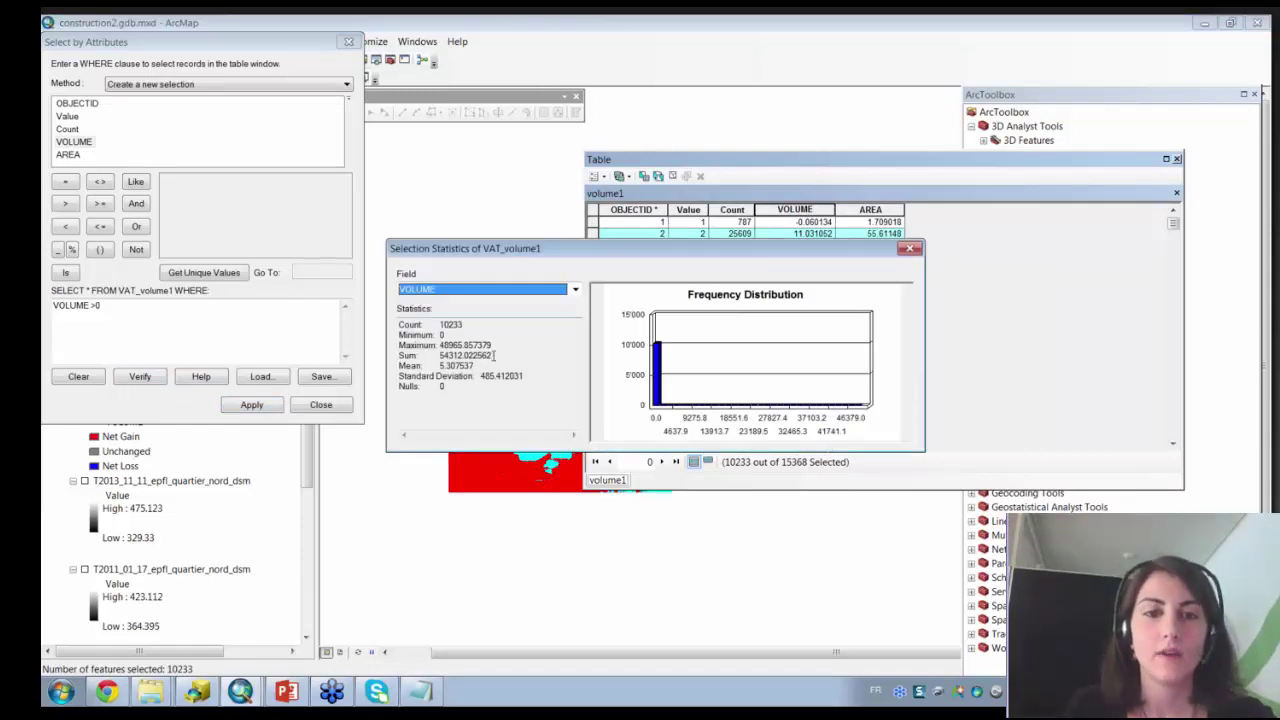
left_click_drag(493, 355, 439, 352)
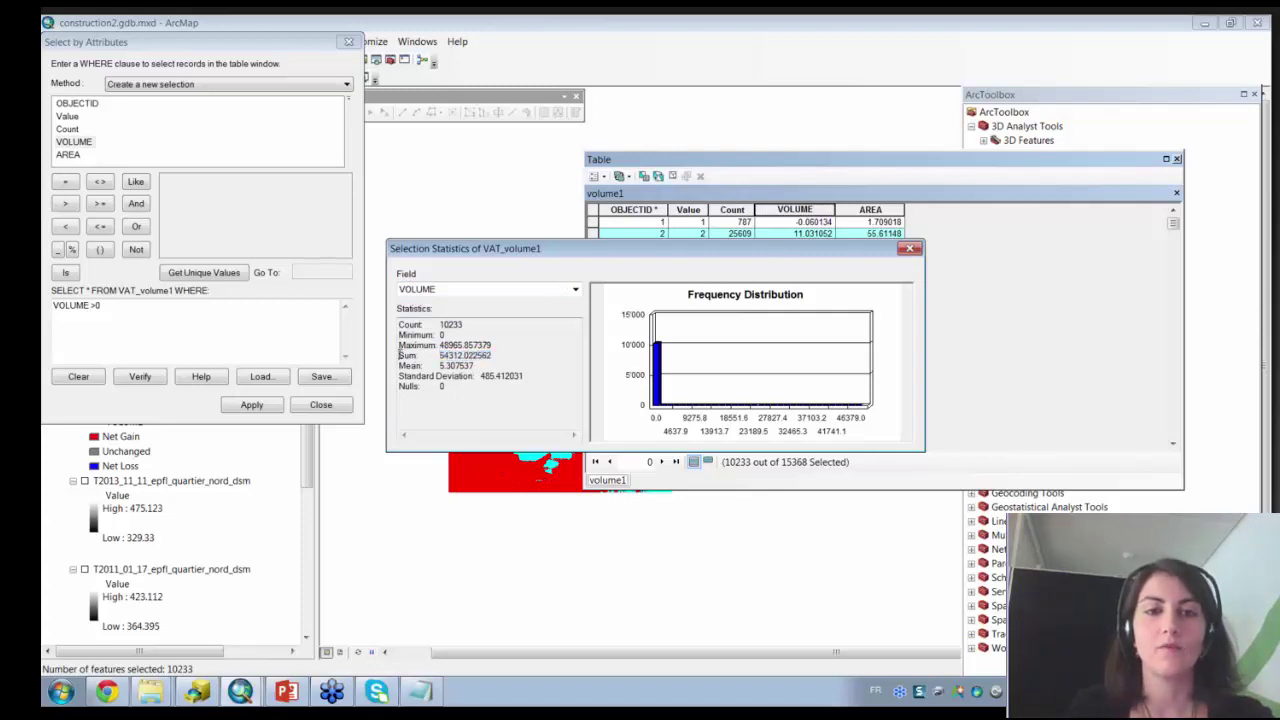
left_click(909, 248)
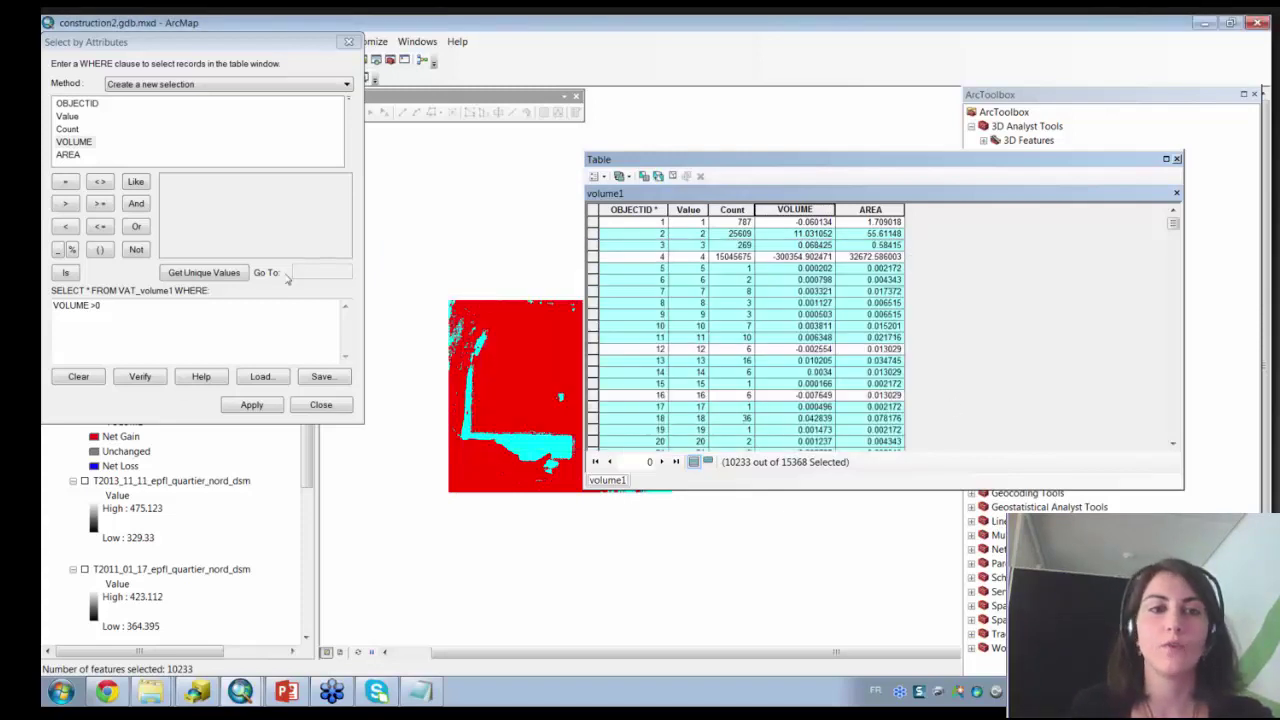
Change the selection expression to VOLUME <0 and apply it to volume1's records.
left_click(101, 305)
left_click_drag(101, 305, 90, 305)
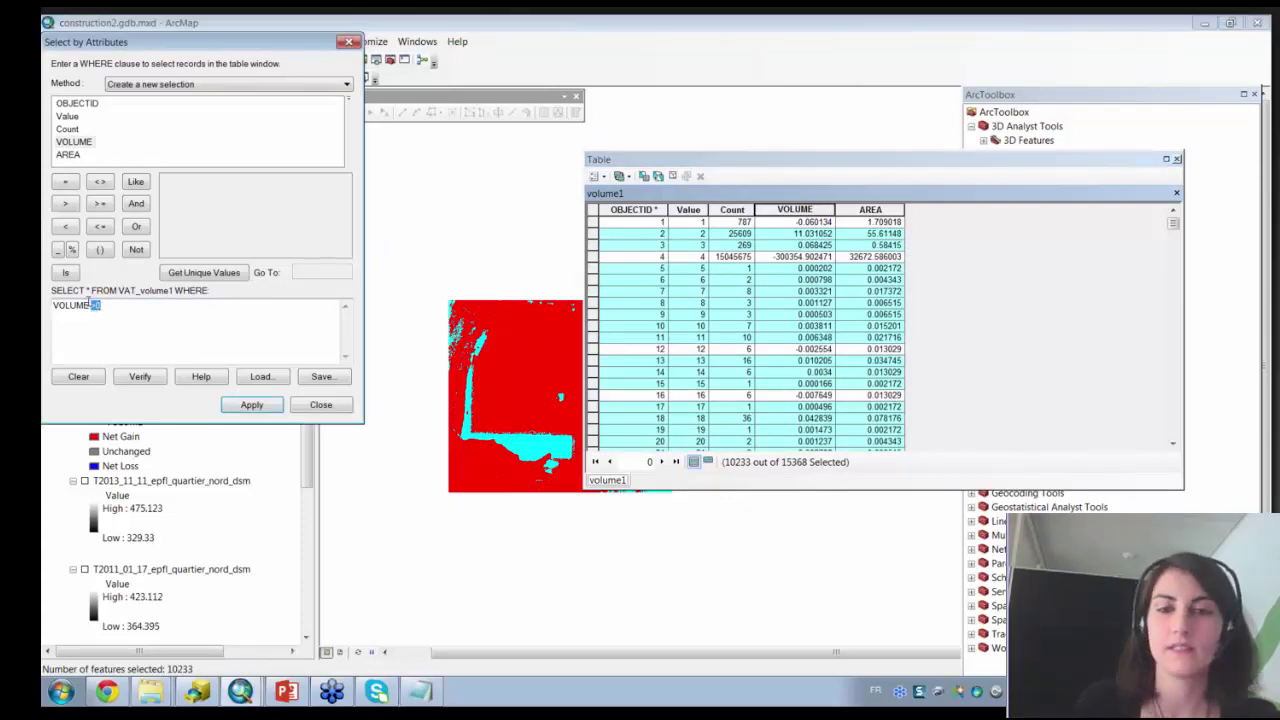
left_click(65, 226)
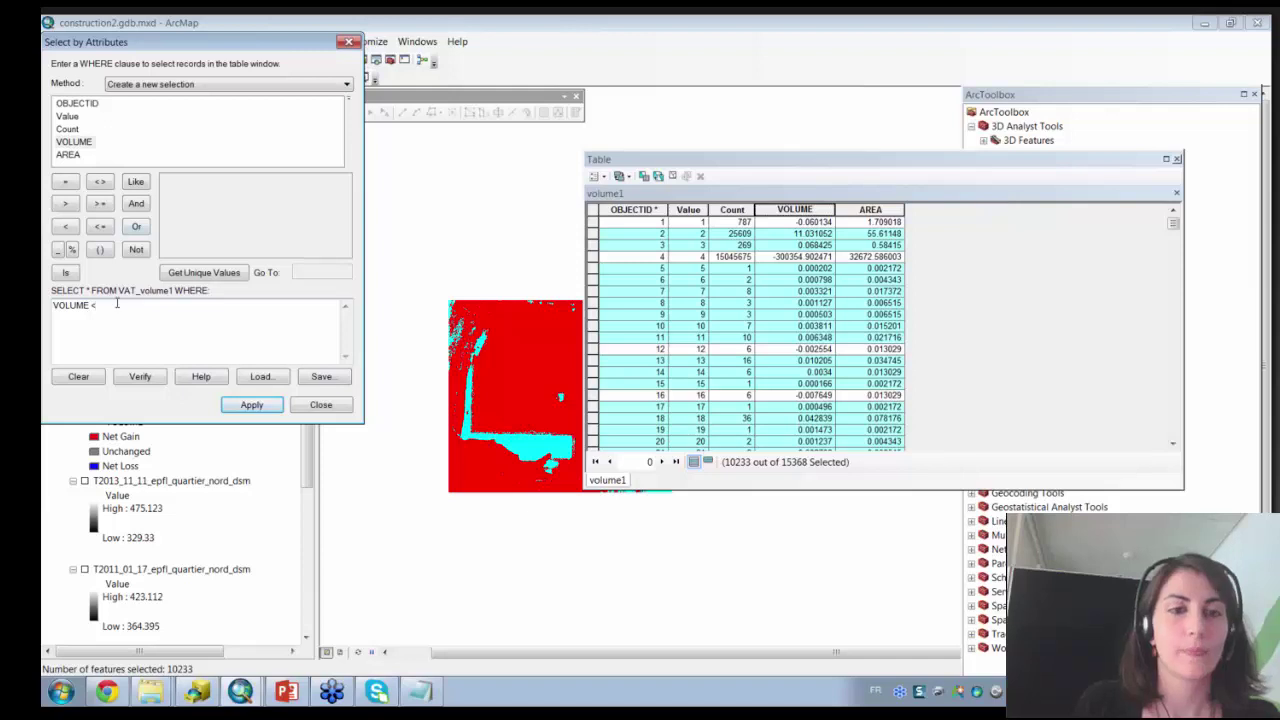
type("0")
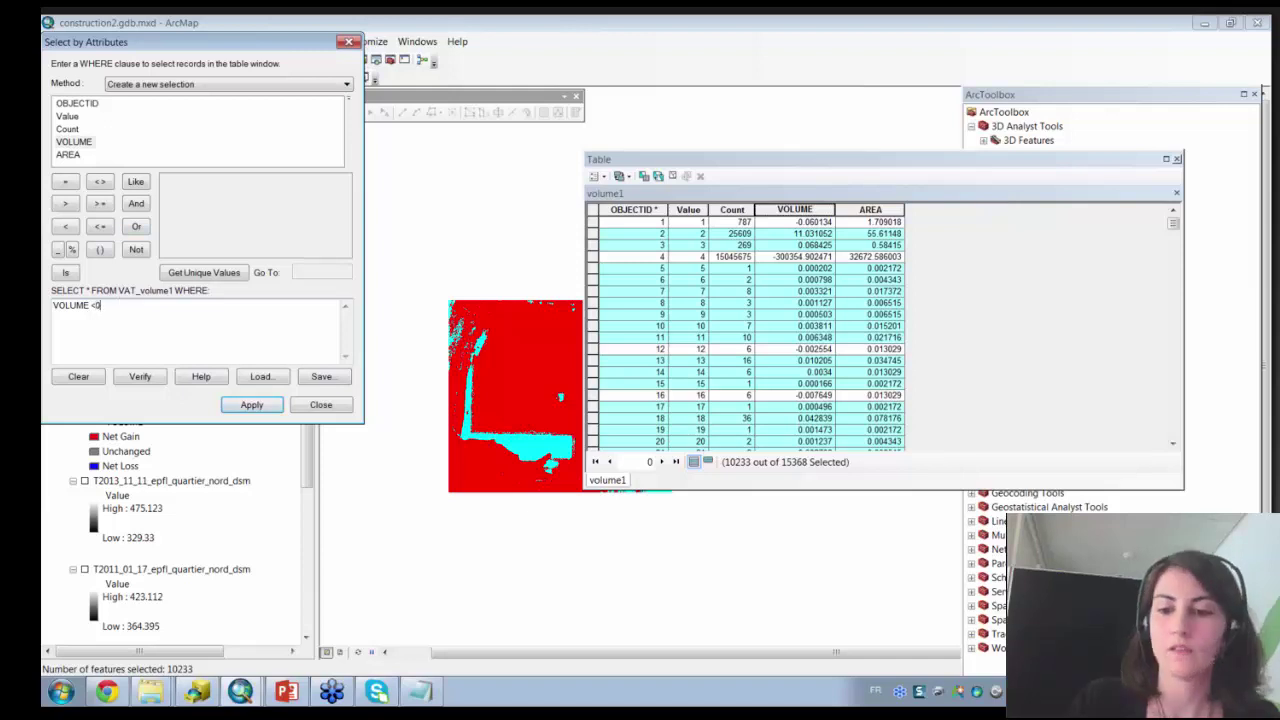
left_click(254, 405)
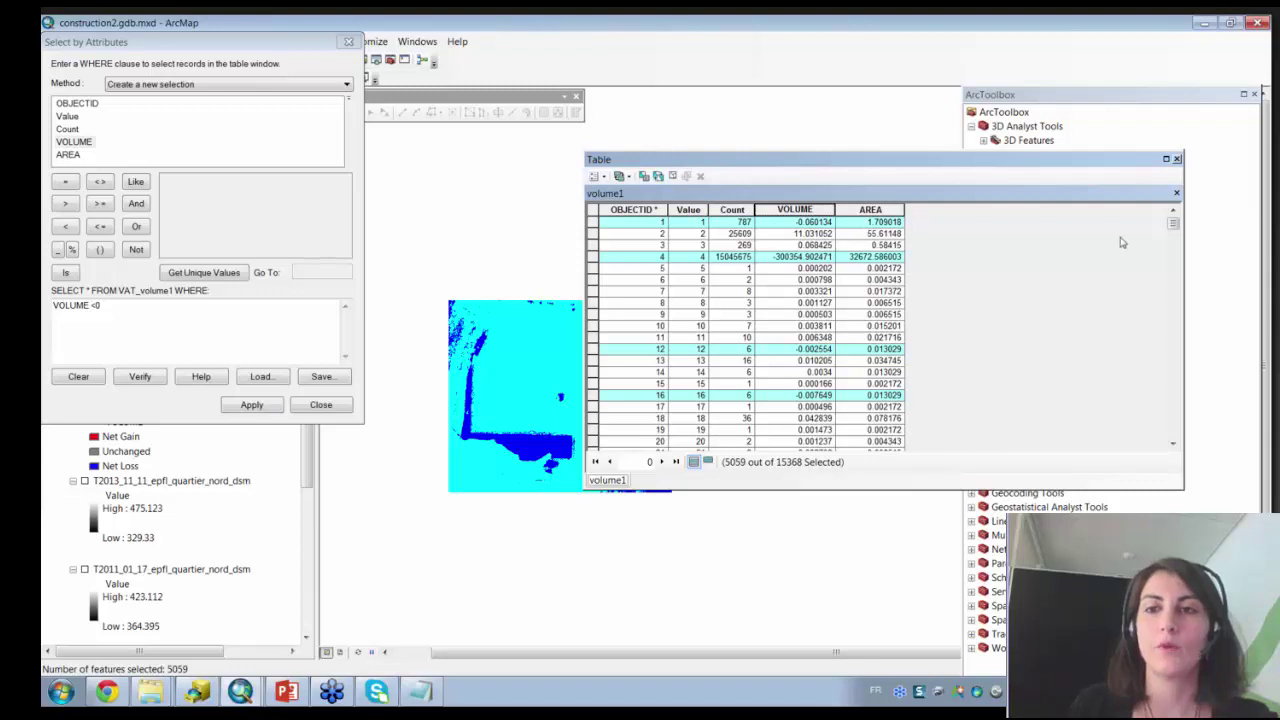
Examine the sum in the VOLUME field's statistics for the negative-volume records, then close the statistics and Select by Attributes.
scroll(1173, 228, "down", 2)
mouse_move(1173, 228)
left_mouse_down()
mouse_move(1174, 414)
mouse_move(1195, 222)
left_mouse_up()
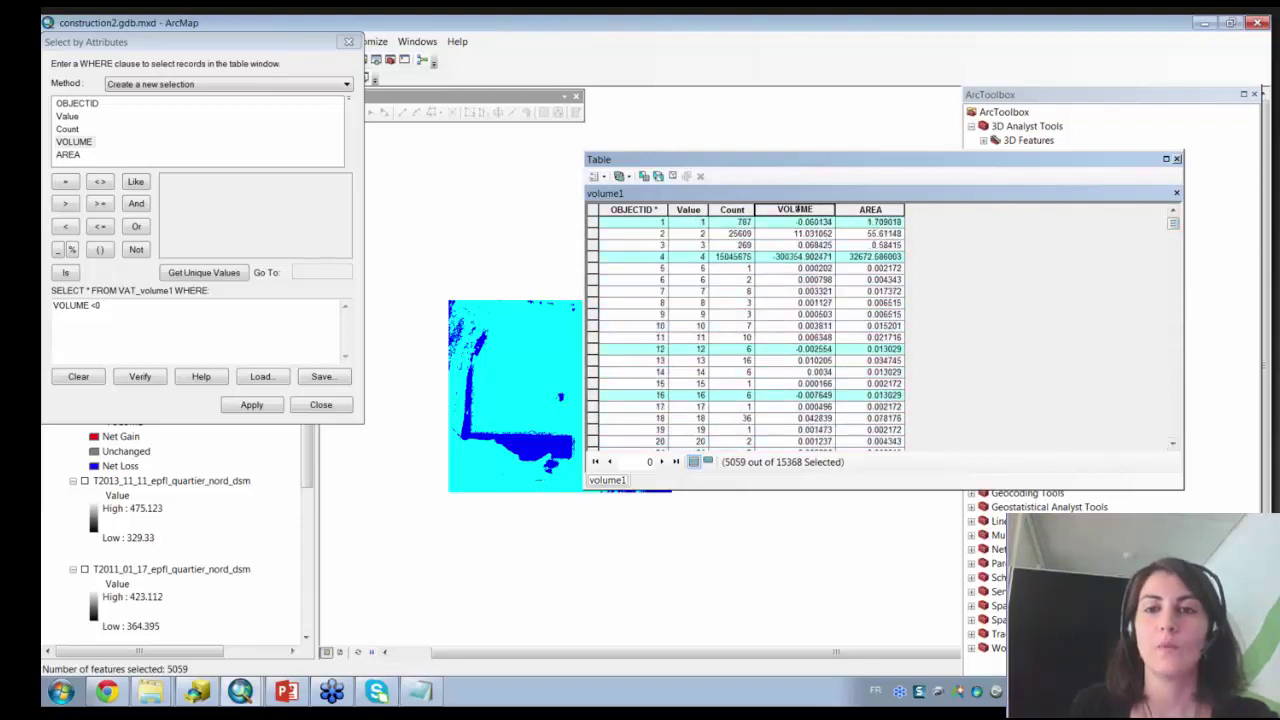
right_click(796, 209)
left_click(830, 286)
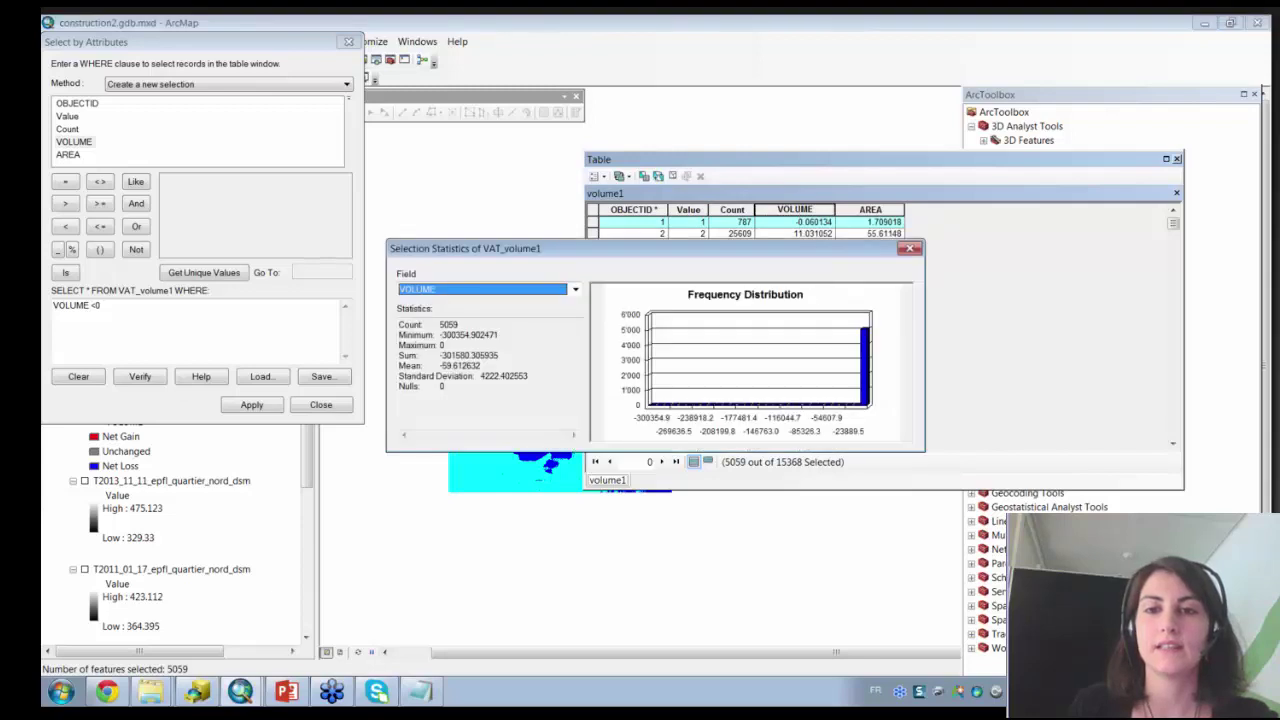
left_click_drag(503, 354, 440, 356)
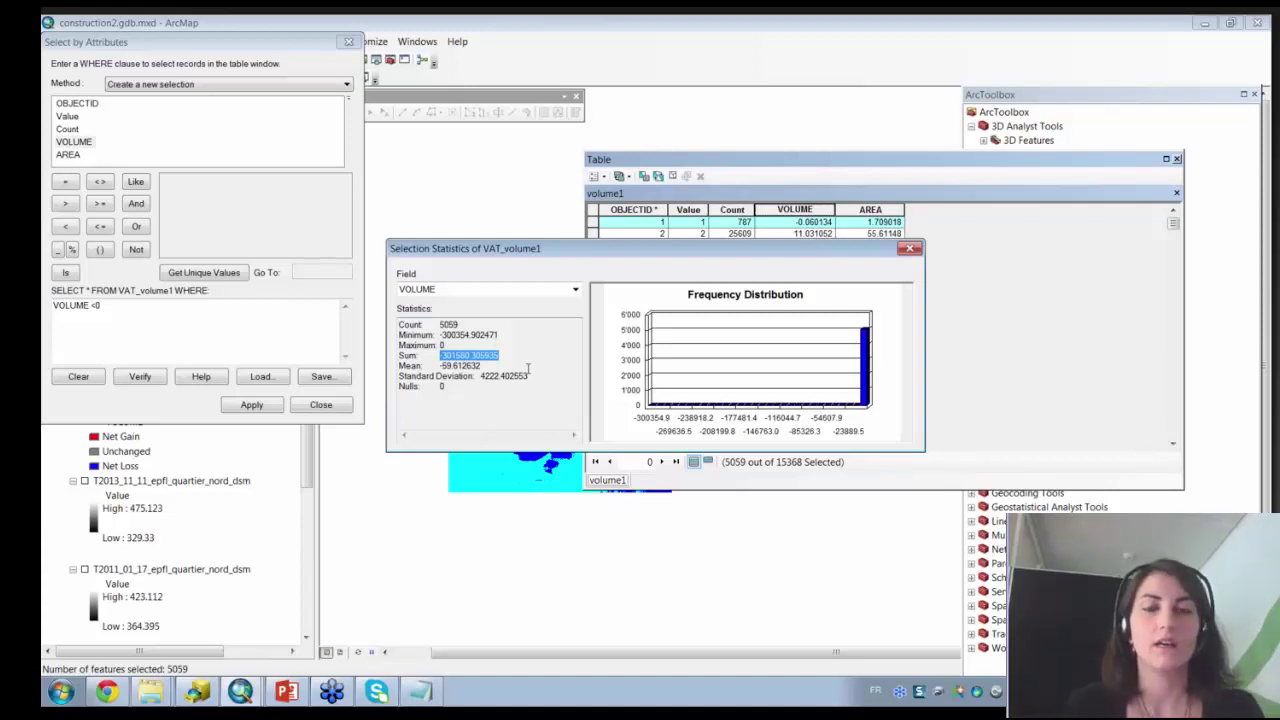
left_click_drag(500, 355, 437, 356)
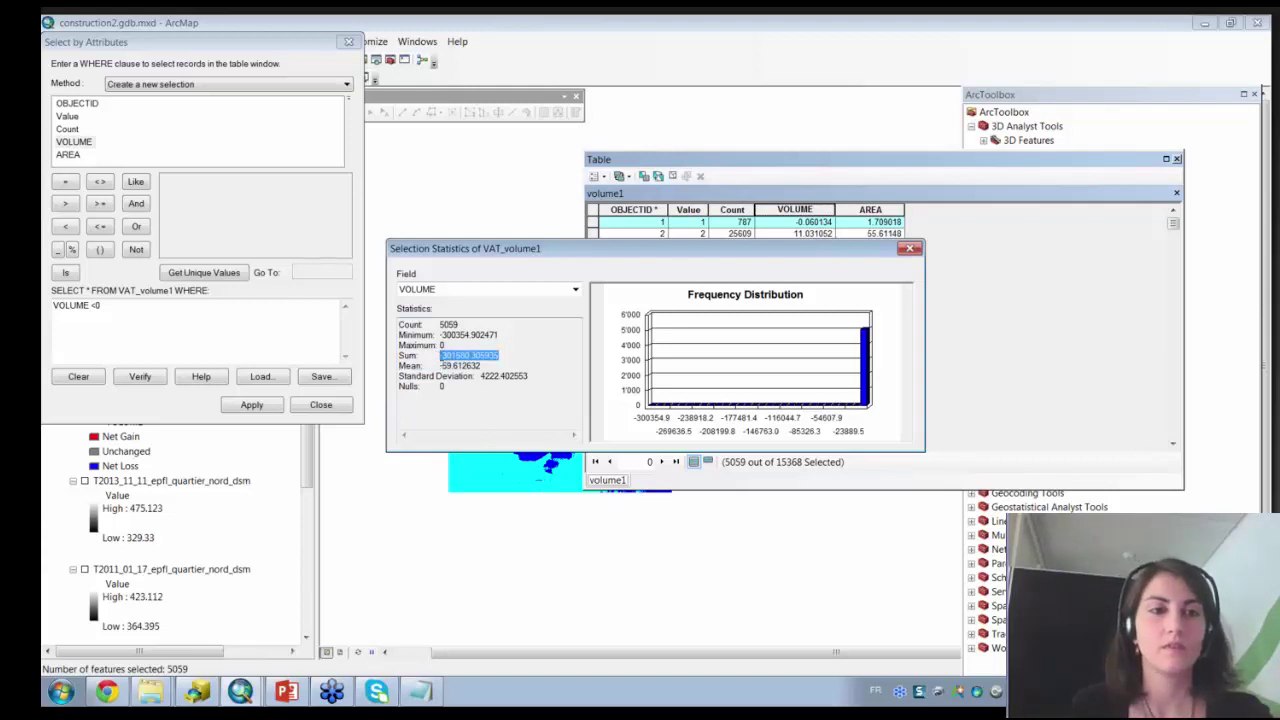
left_click(445, 355)
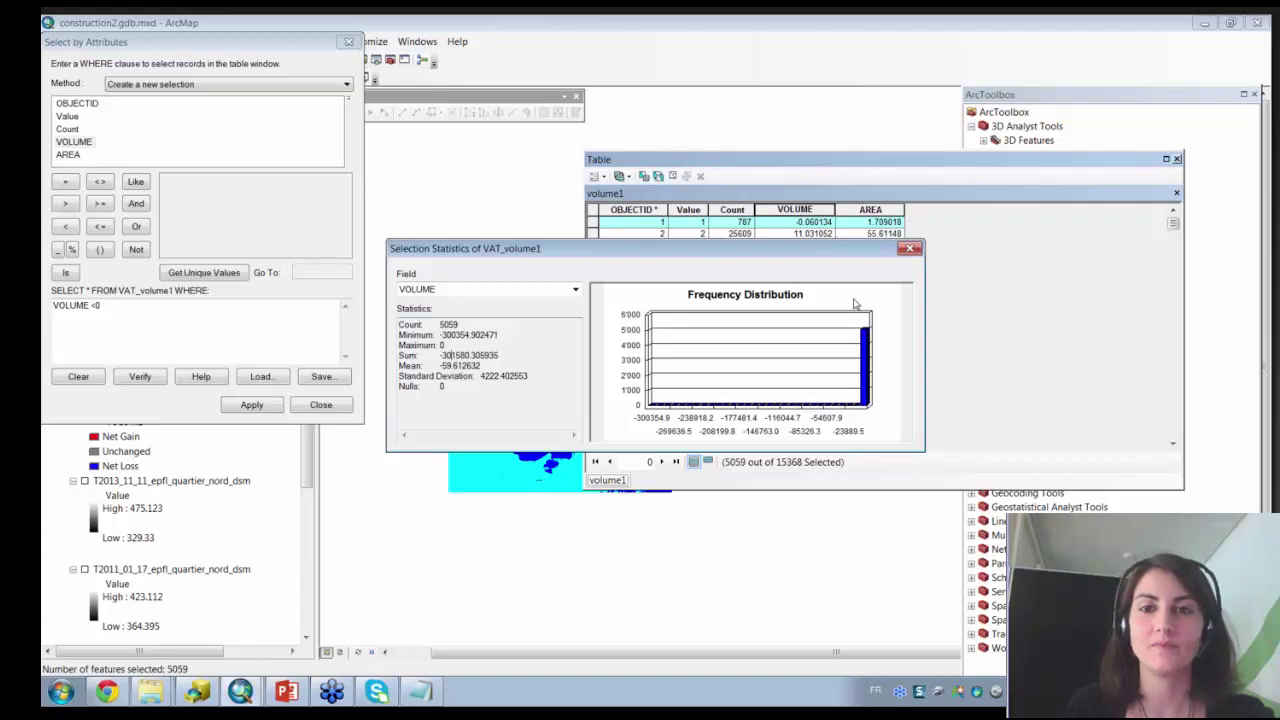
left_click(909, 250)
left_click(348, 41)
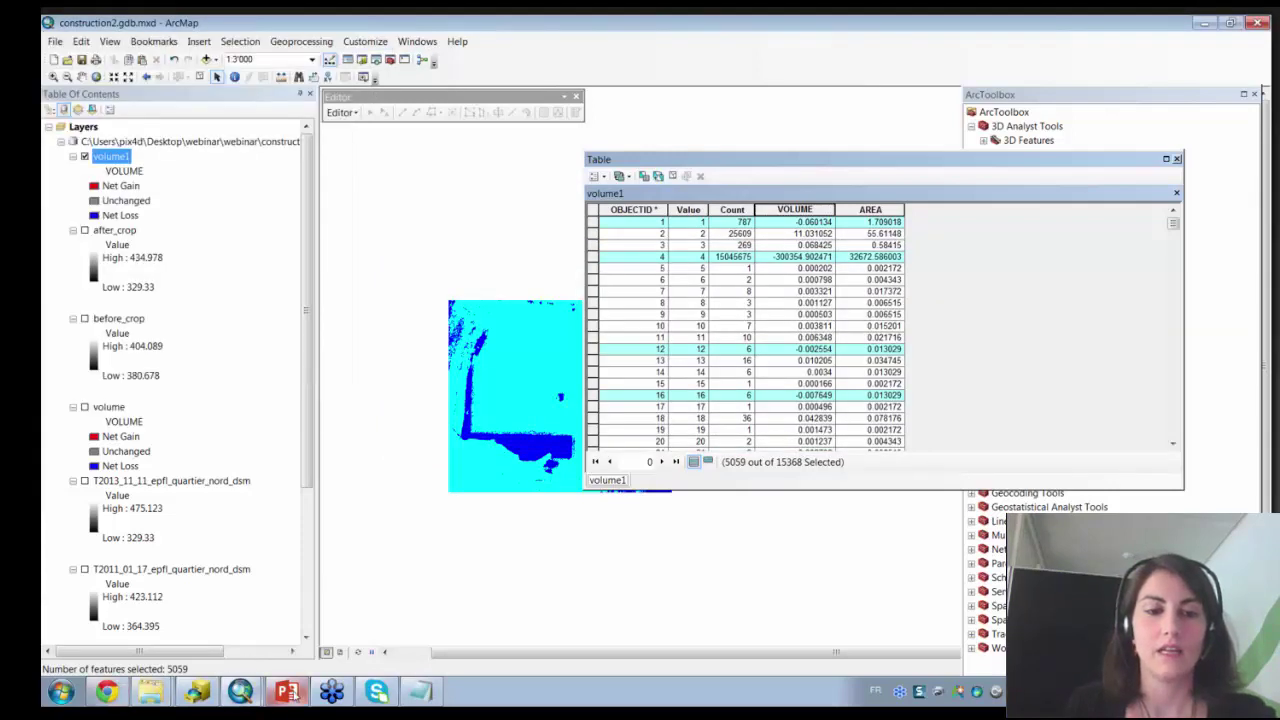
Switch to the outputs_cad_gis.ppt presentation in PowerPoint and show slide 8, Project Folder Structure.
left_click(288, 692)
left_click(110, 590)
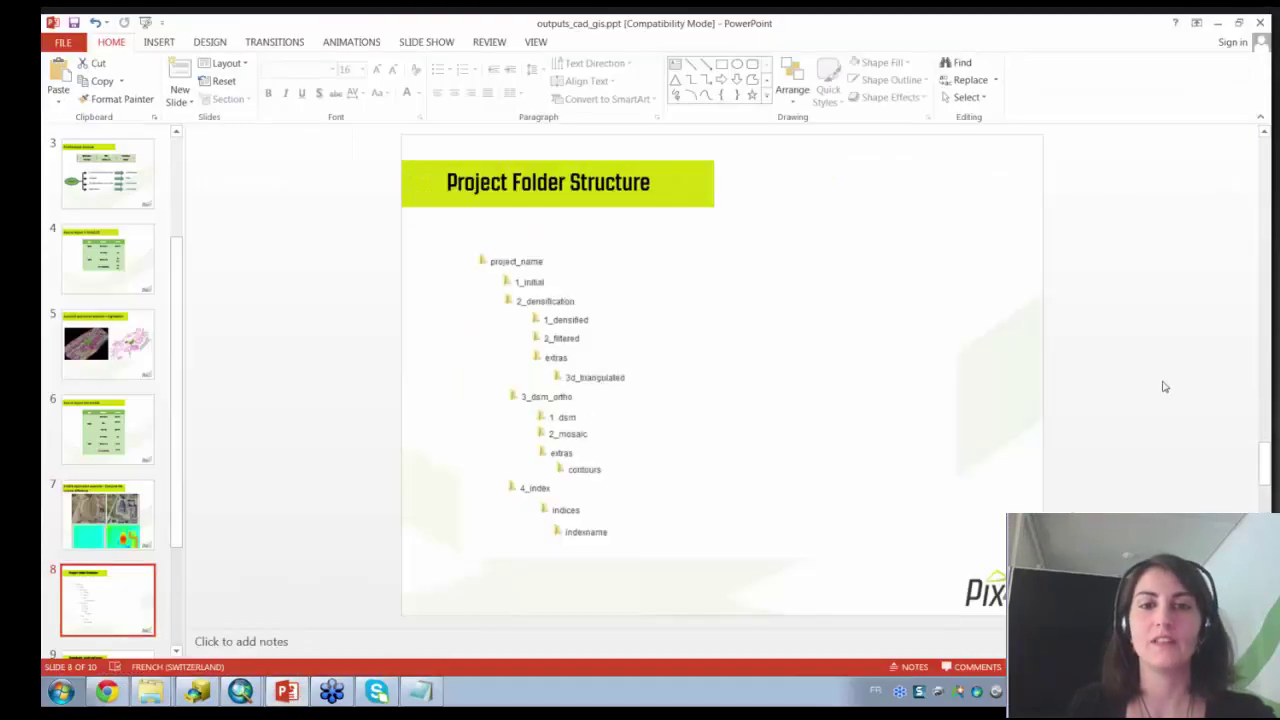